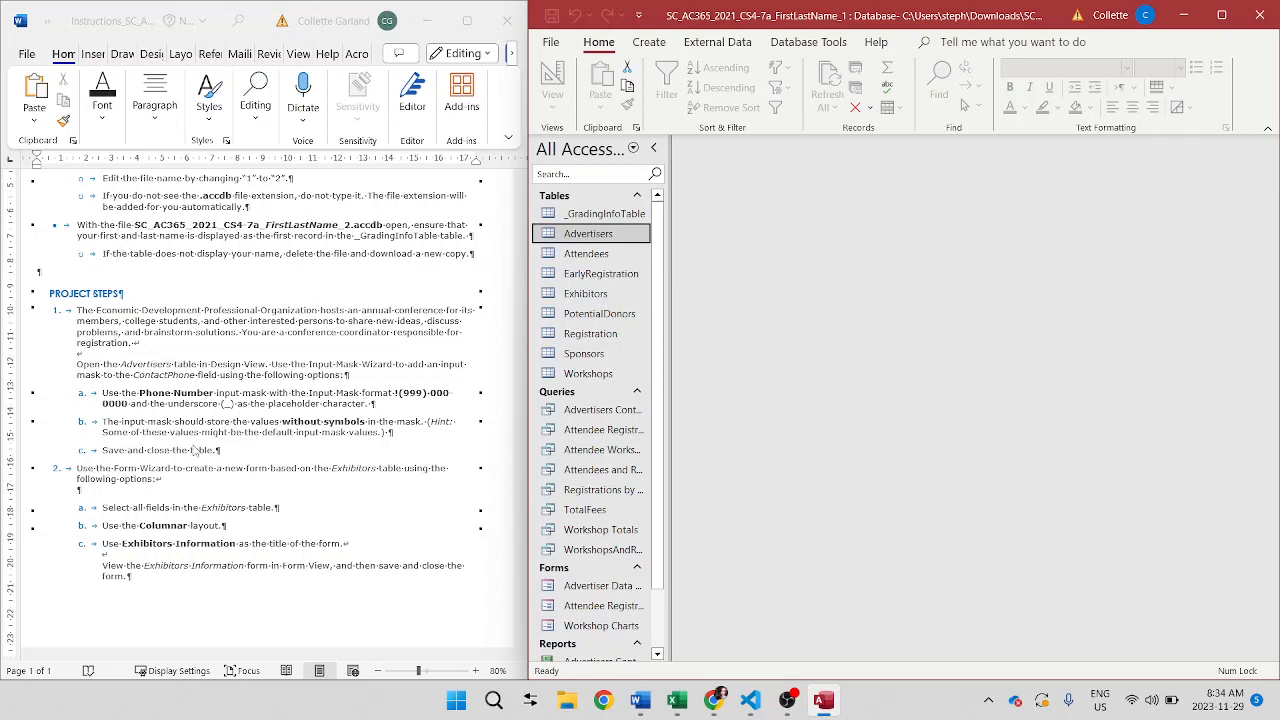
- Open the Advertisers table in Design View and start the Input Mask Wizard for the ContactPhone field
{"action": "right_click", "coordinate": [575, 238]}
{"action": "left_click", "coordinate": [617, 271]}
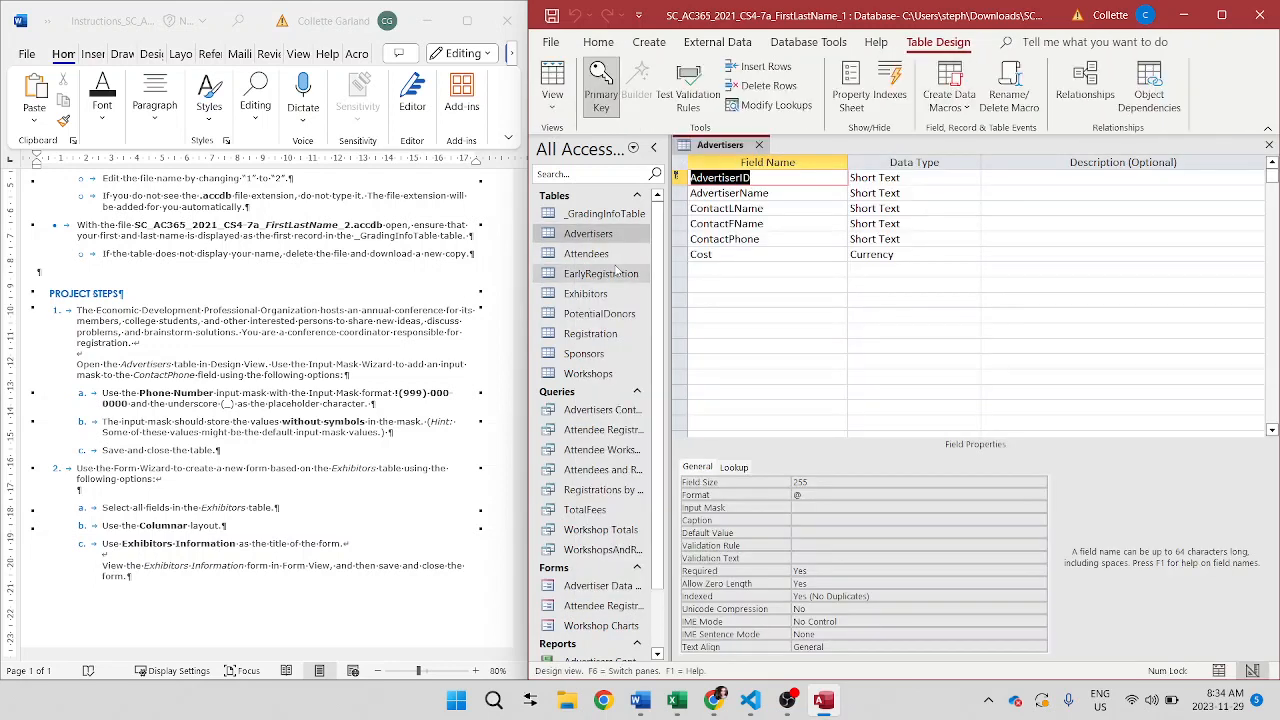
{"action": "left_click", "coordinate": [769, 240]}
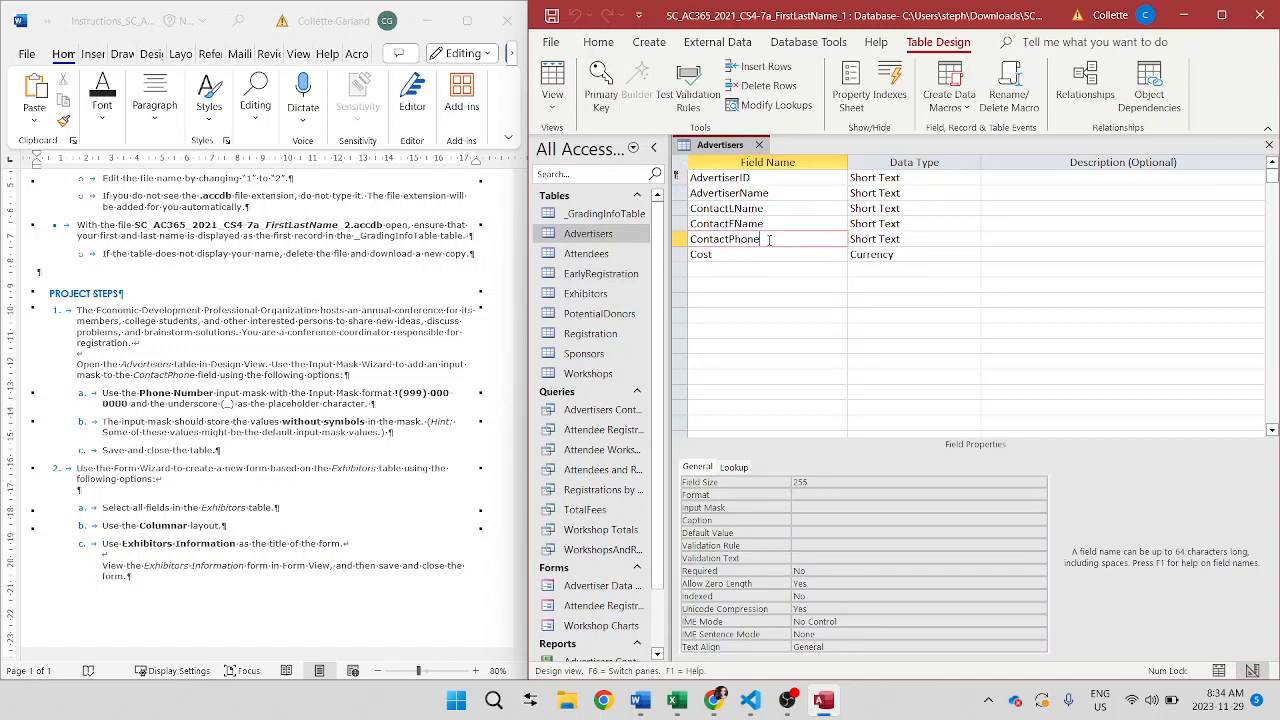
{"action": "left_click", "coordinate": [801, 508]}
{"action": "left_click", "coordinate": [1040, 508]}
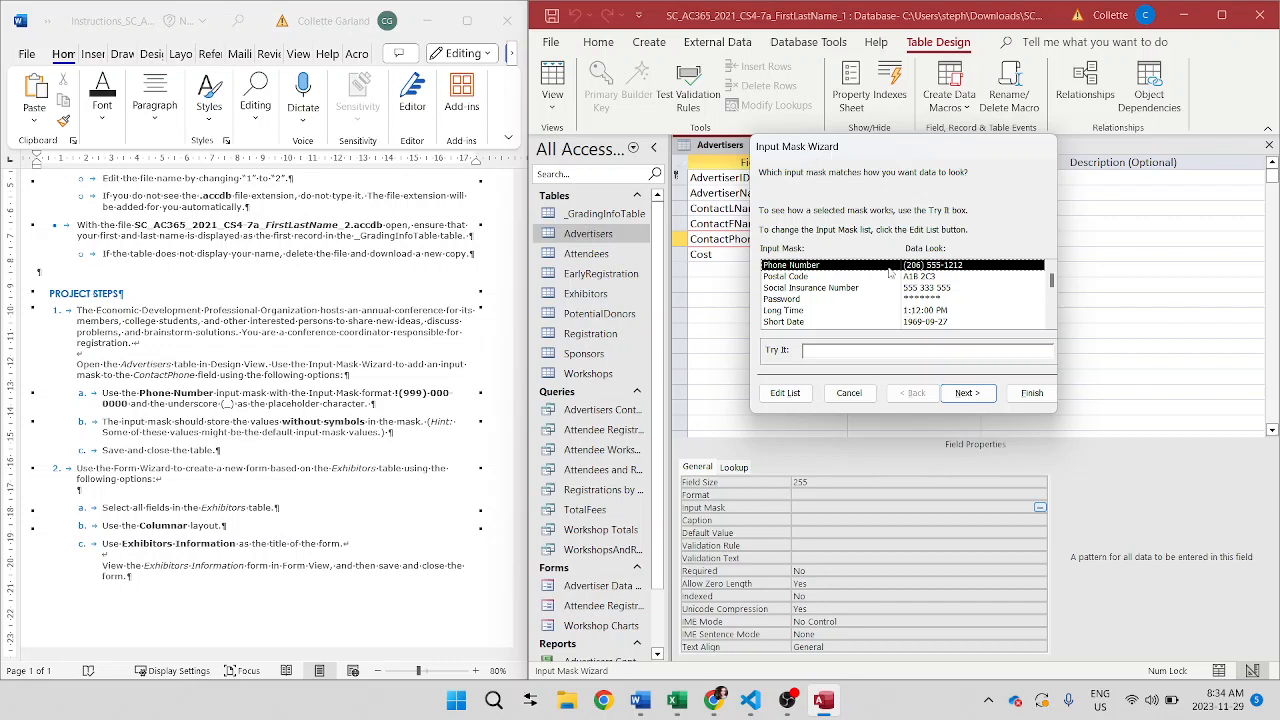
- Apply the Phone Number input mask with the underscore placeholder, storing data without the symbols, and save and close the Advertisers table
{"action": "left_click", "coordinate": [963, 393]}
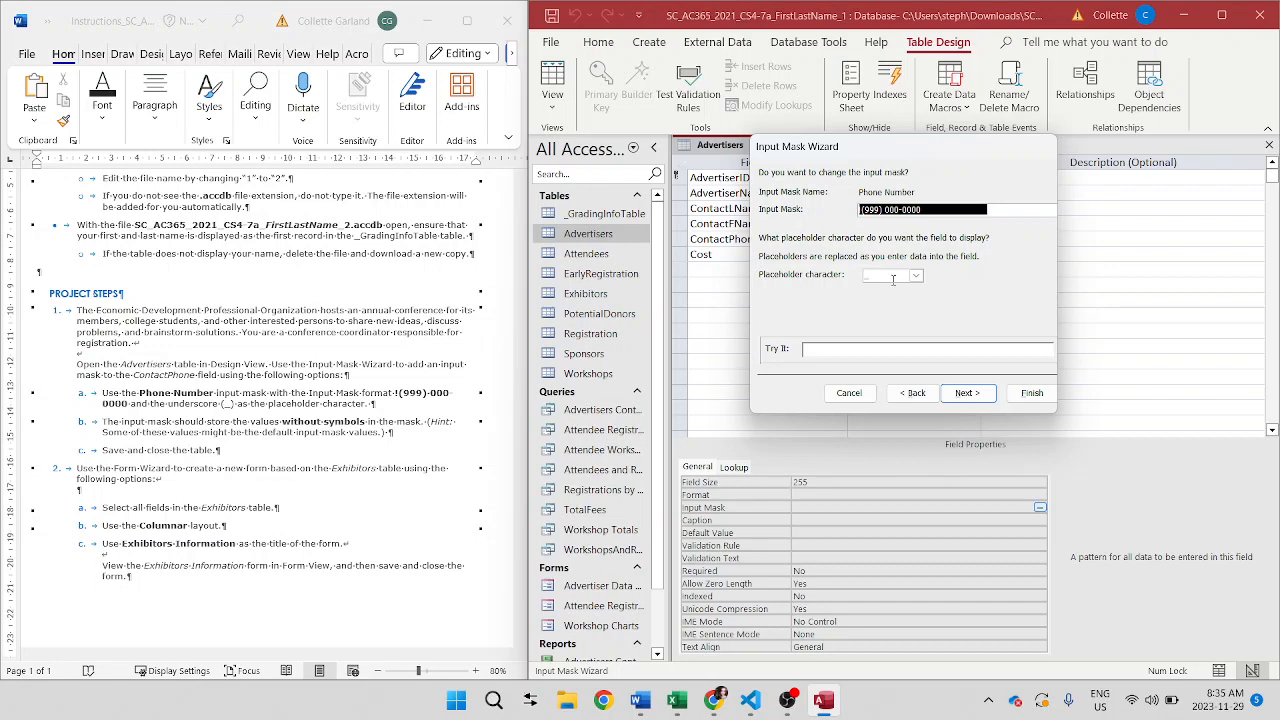
{"action": "left_click", "coordinate": [950, 395]}
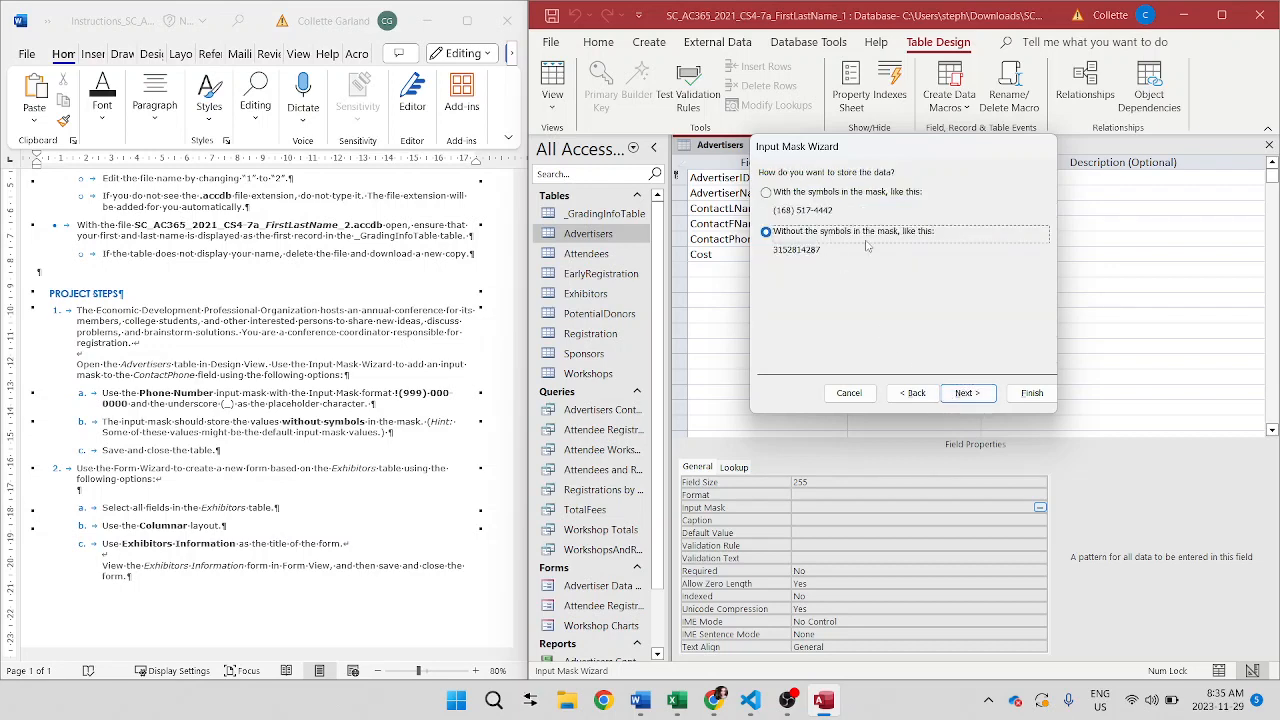
{"action": "left_click", "coordinate": [967, 393]}
{"action": "left_click", "coordinate": [1030, 393]}
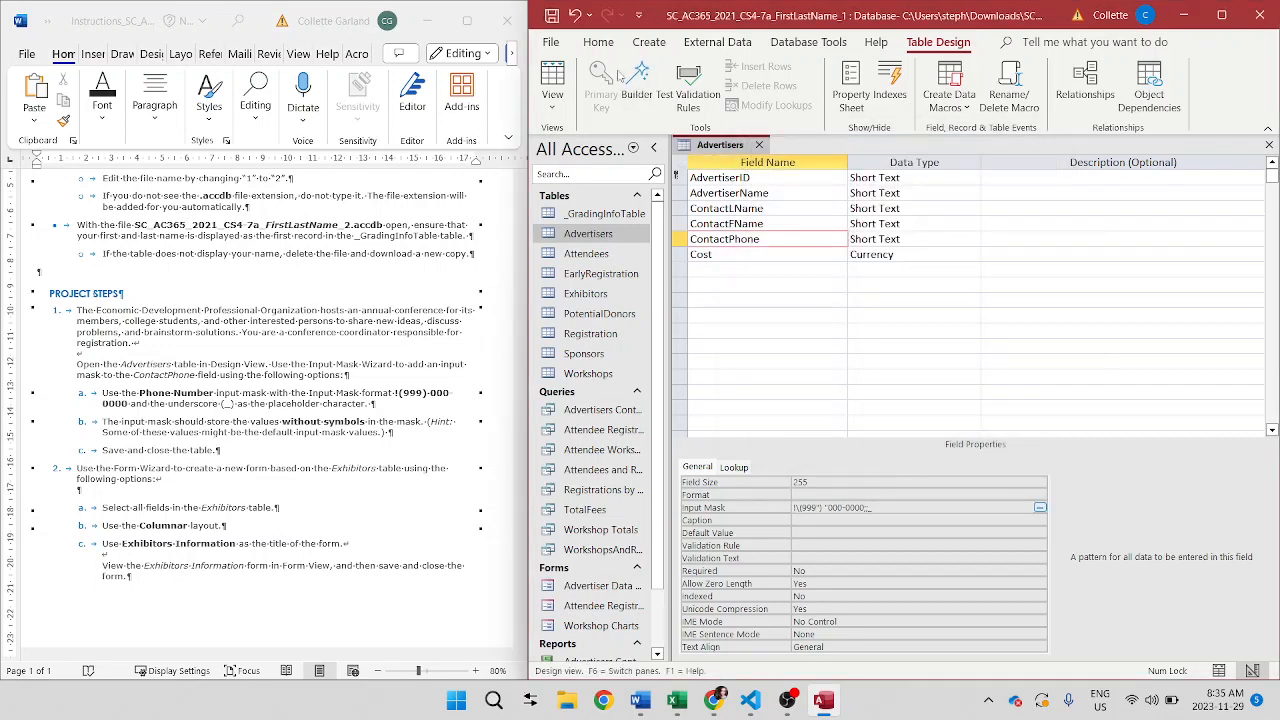
{"action": "left_click", "coordinate": [551, 15]}
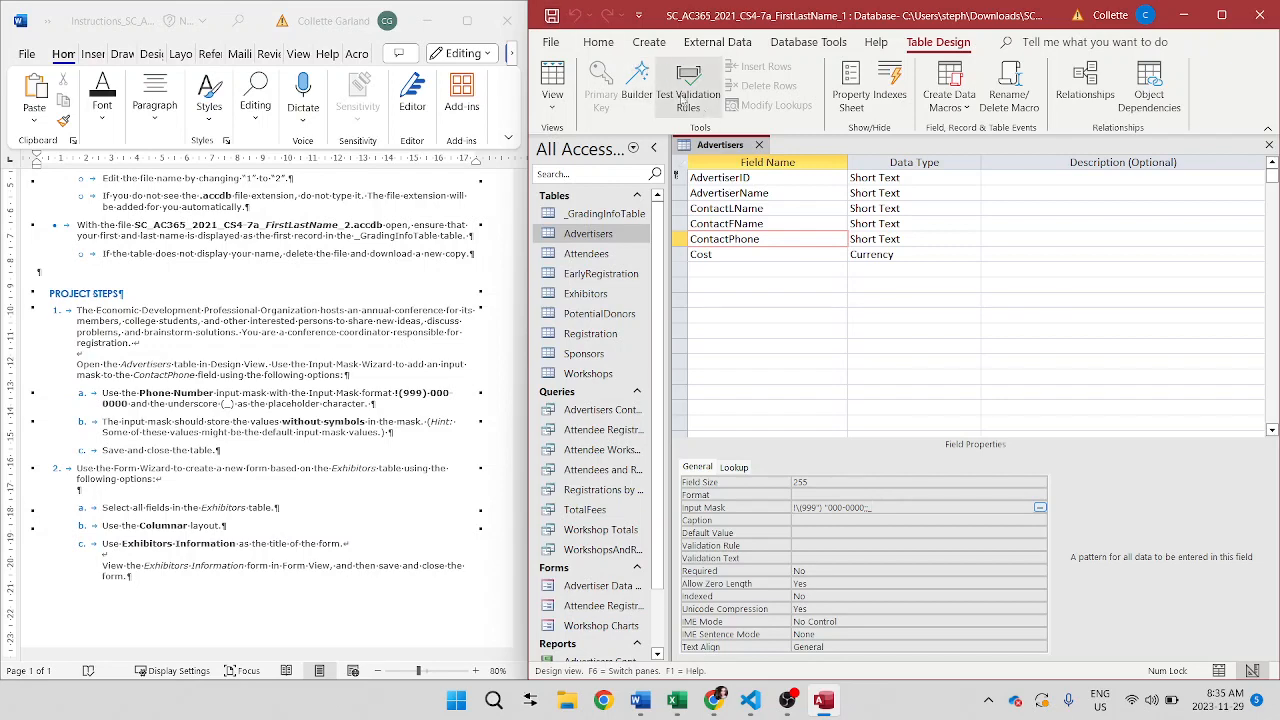
{"action": "left_click", "coordinate": [759, 145]}
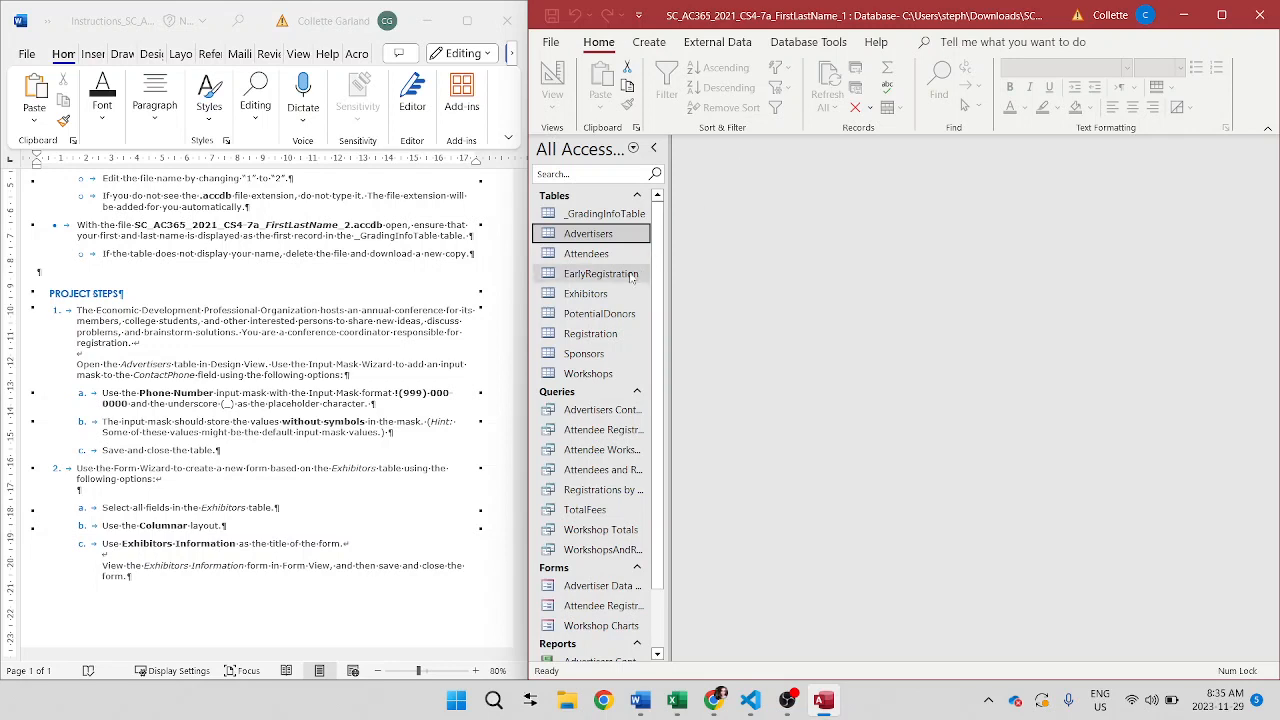
- Start a new form with the Form Wizard based on the Exhibitors table and include all of its fields
{"action": "left_click", "coordinate": [603, 295]}
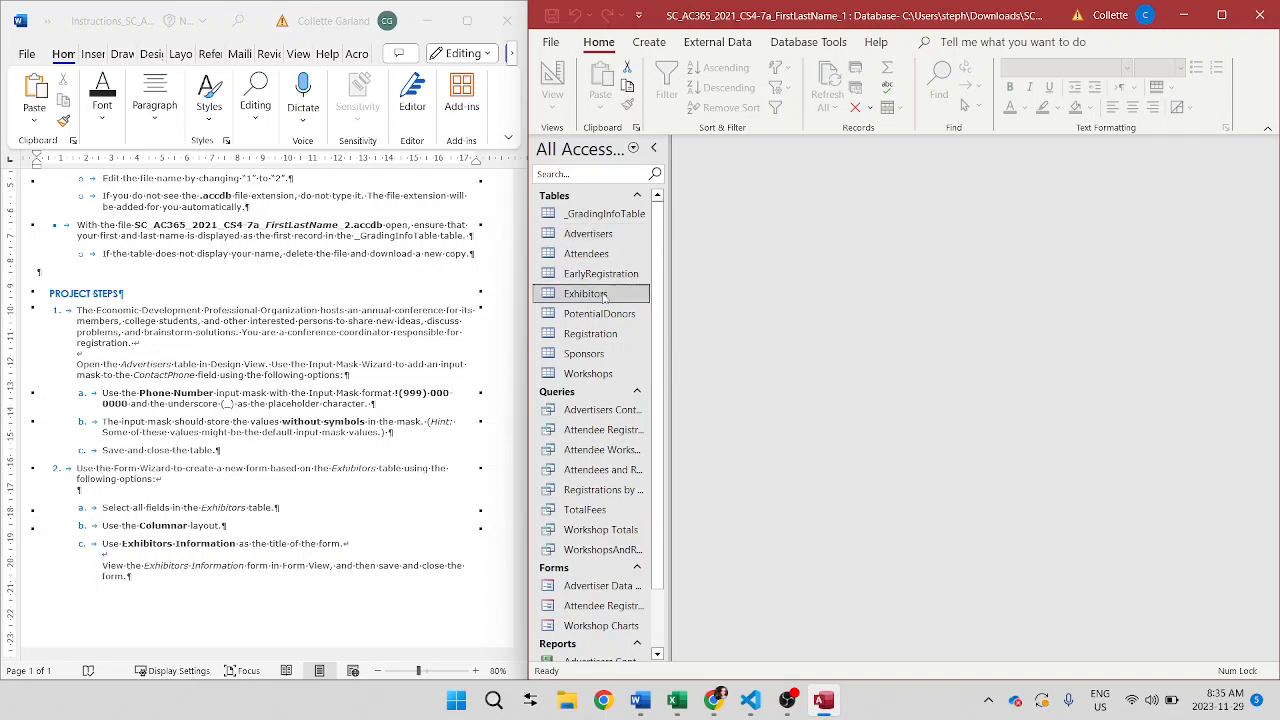
{"action": "left_click", "coordinate": [648, 42]}
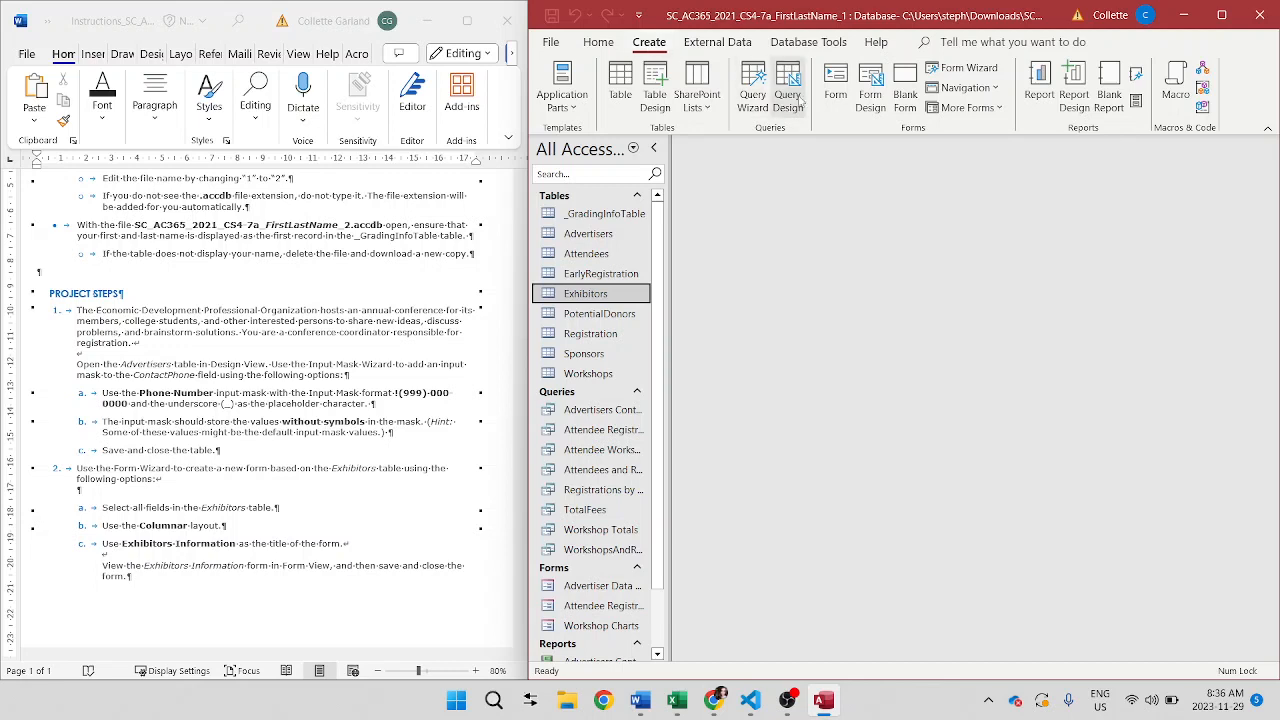
{"action": "left_click", "coordinate": [981, 78]}
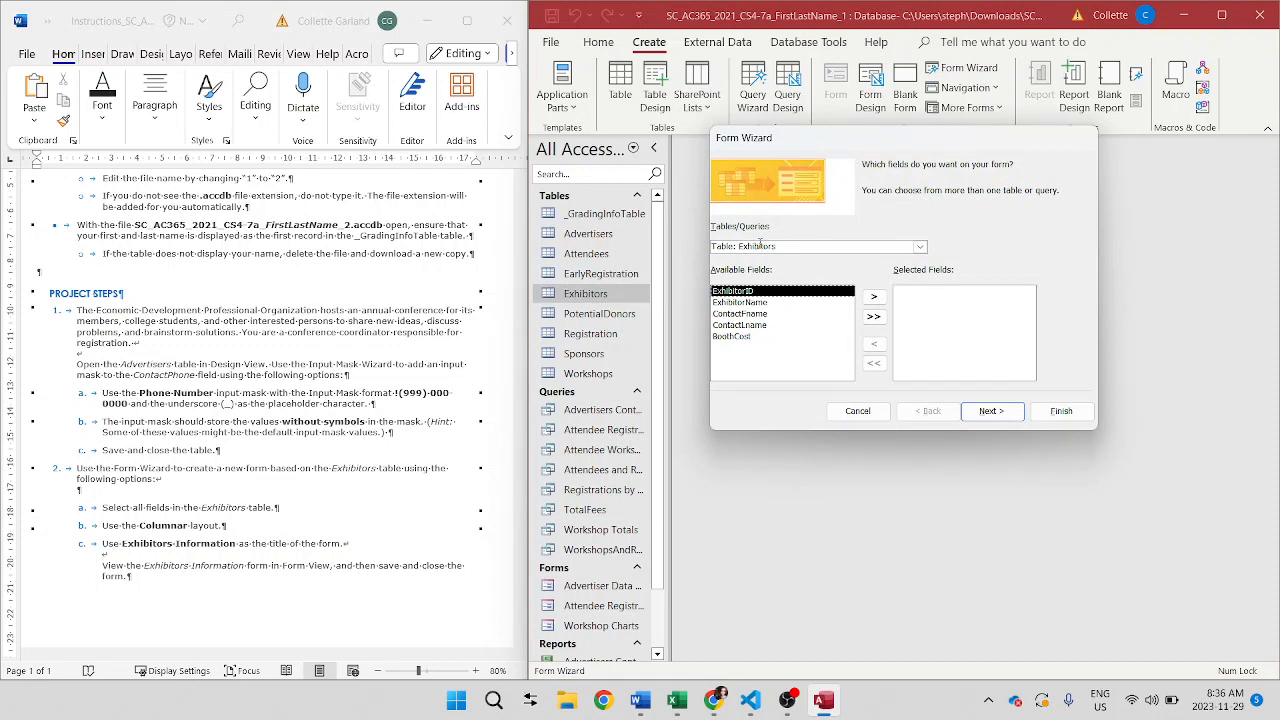
{"action": "left_click", "coordinate": [919, 247]}
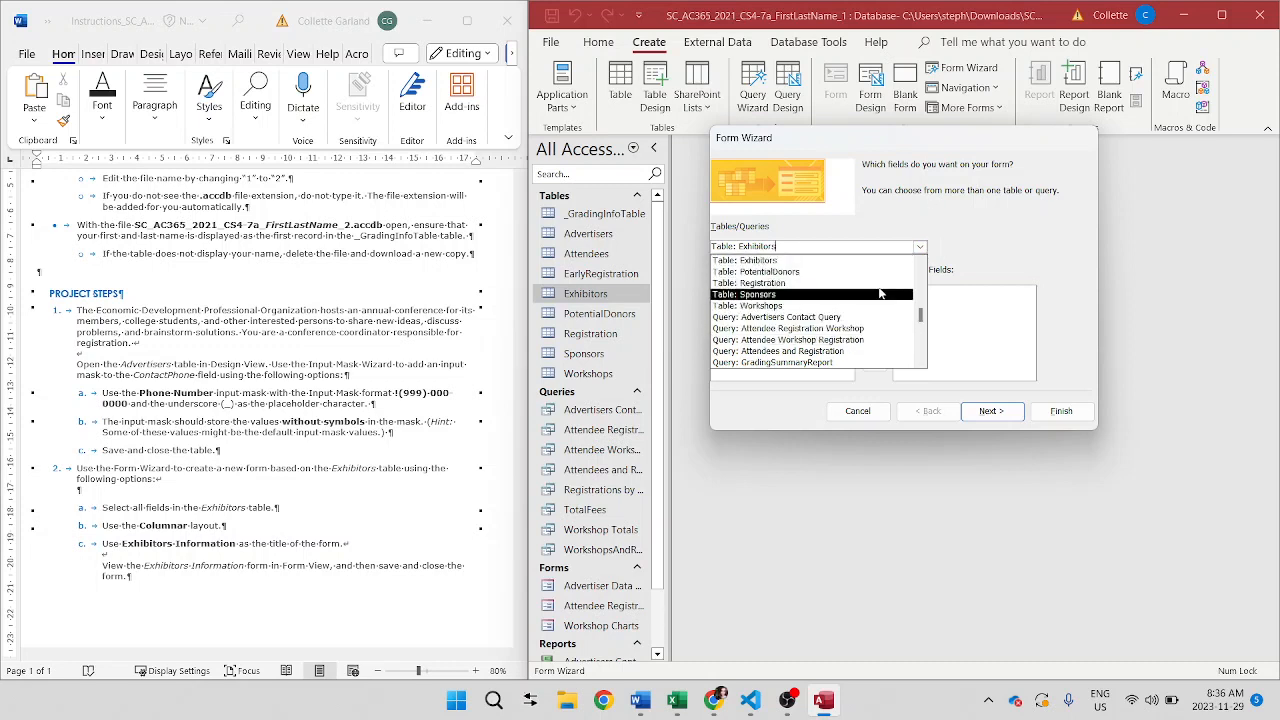
{"action": "key", "text": "Return"}
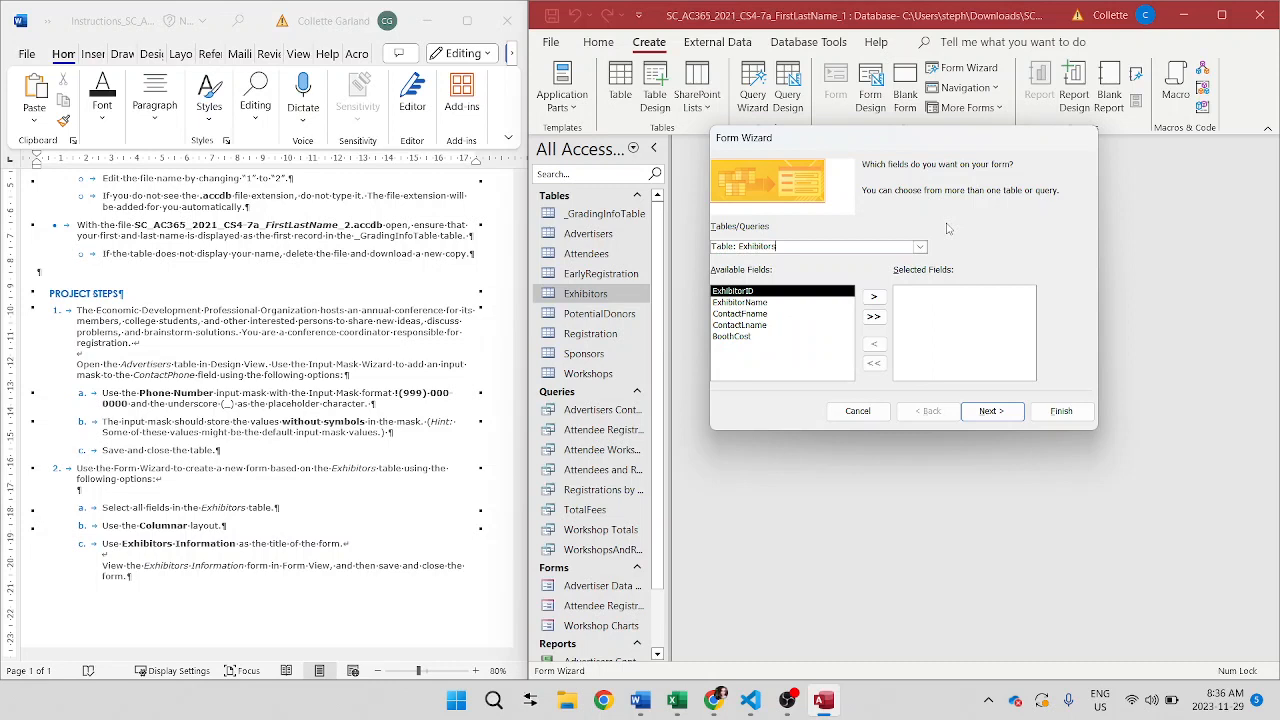
{"action": "left_click", "coordinate": [875, 317]}
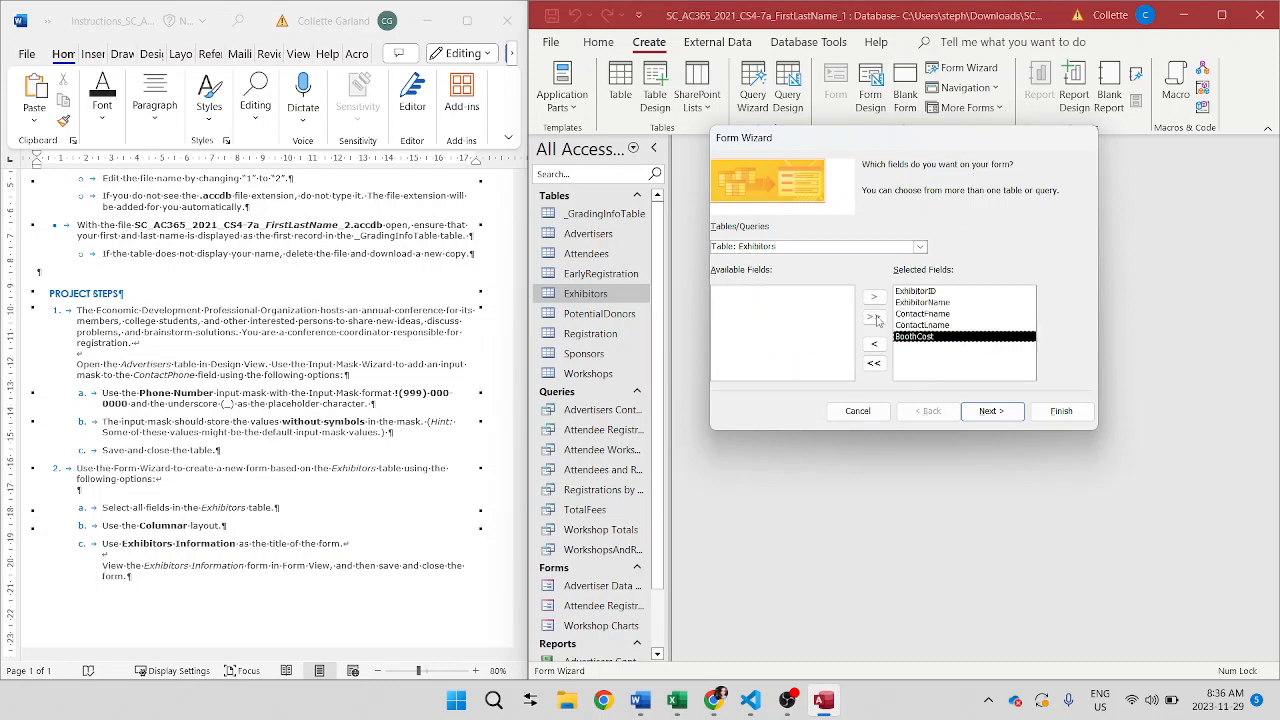
- Finish the form with the Columnar layout and the title Exhibitors Information, opening it in Form View, and close it
{"action": "left_click", "coordinate": [990, 418]}
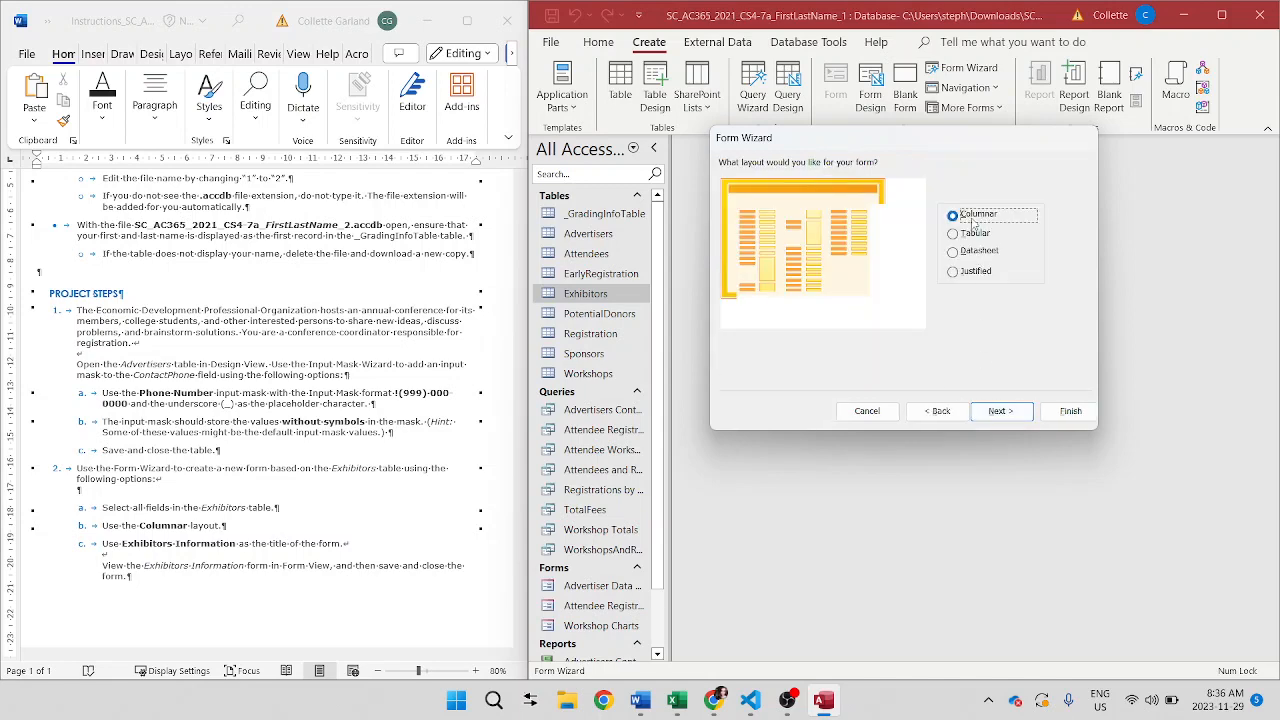
{"action": "left_click", "coordinate": [982, 413]}
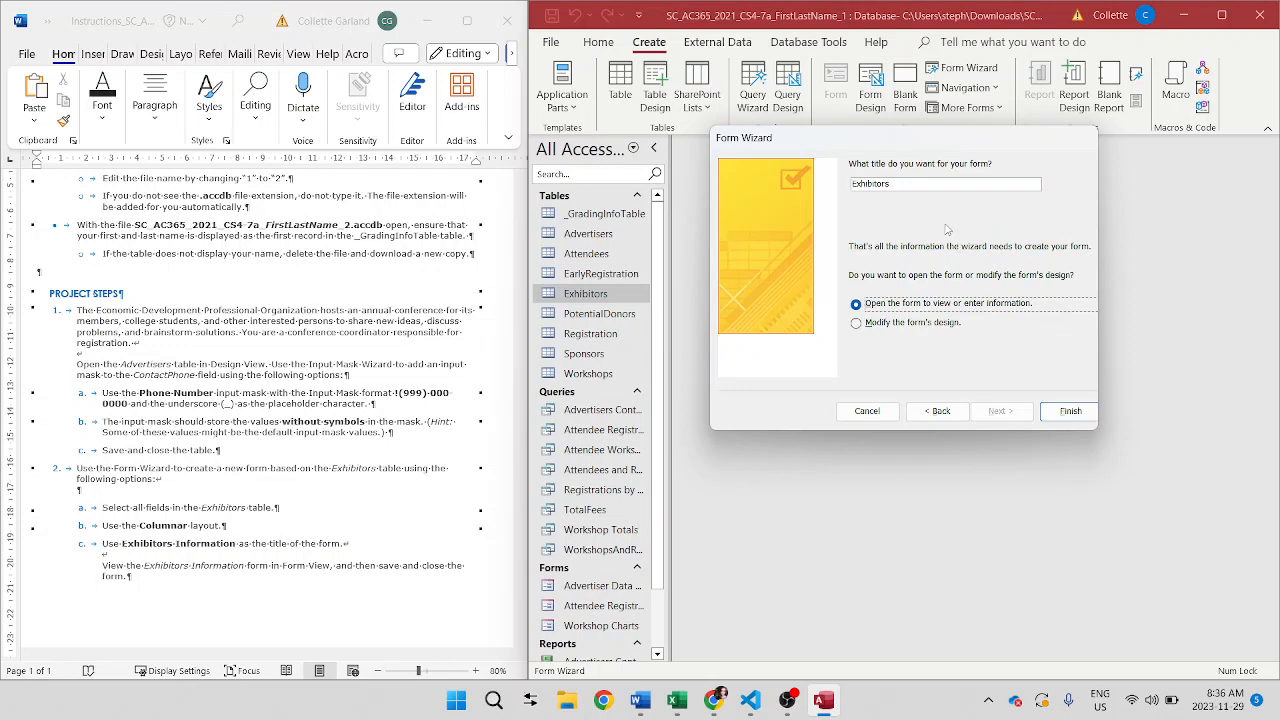
{"action": "left_click", "coordinate": [918, 183]}
{"action": "type", "text": "Information"}
{"action": "left_click", "coordinate": [1068, 411]}
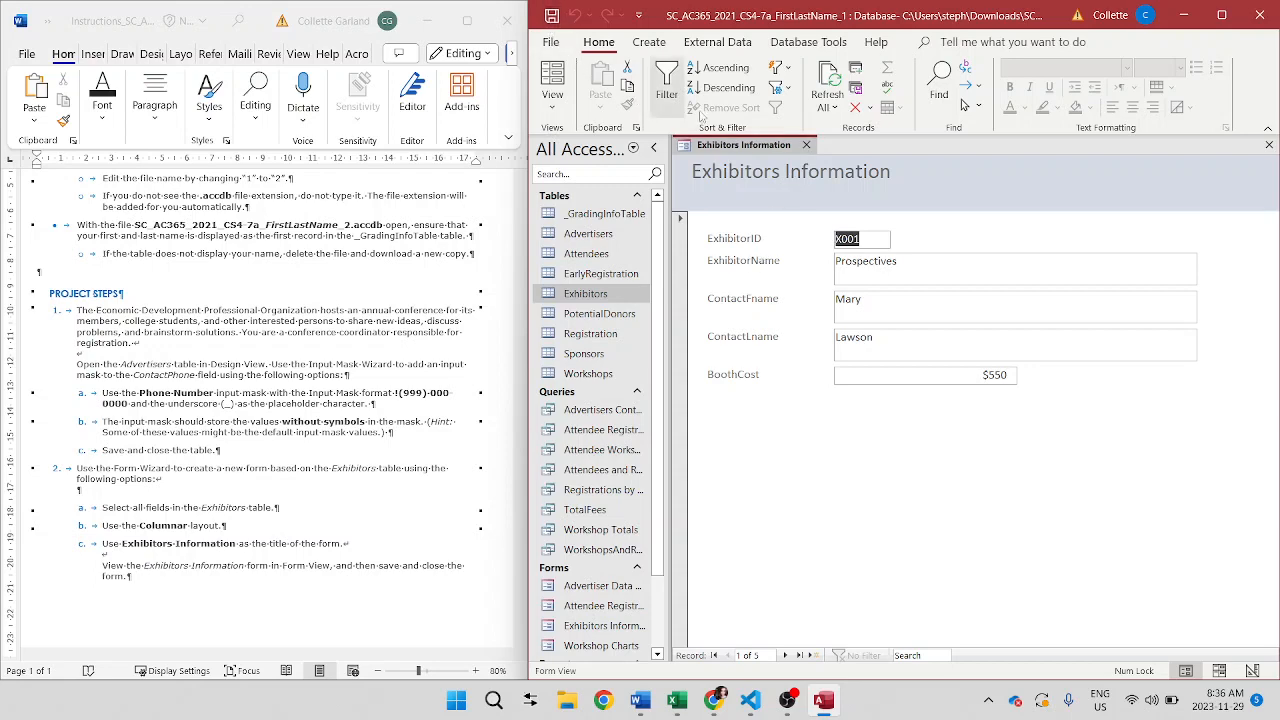
{"action": "left_click", "coordinate": [806, 146]}
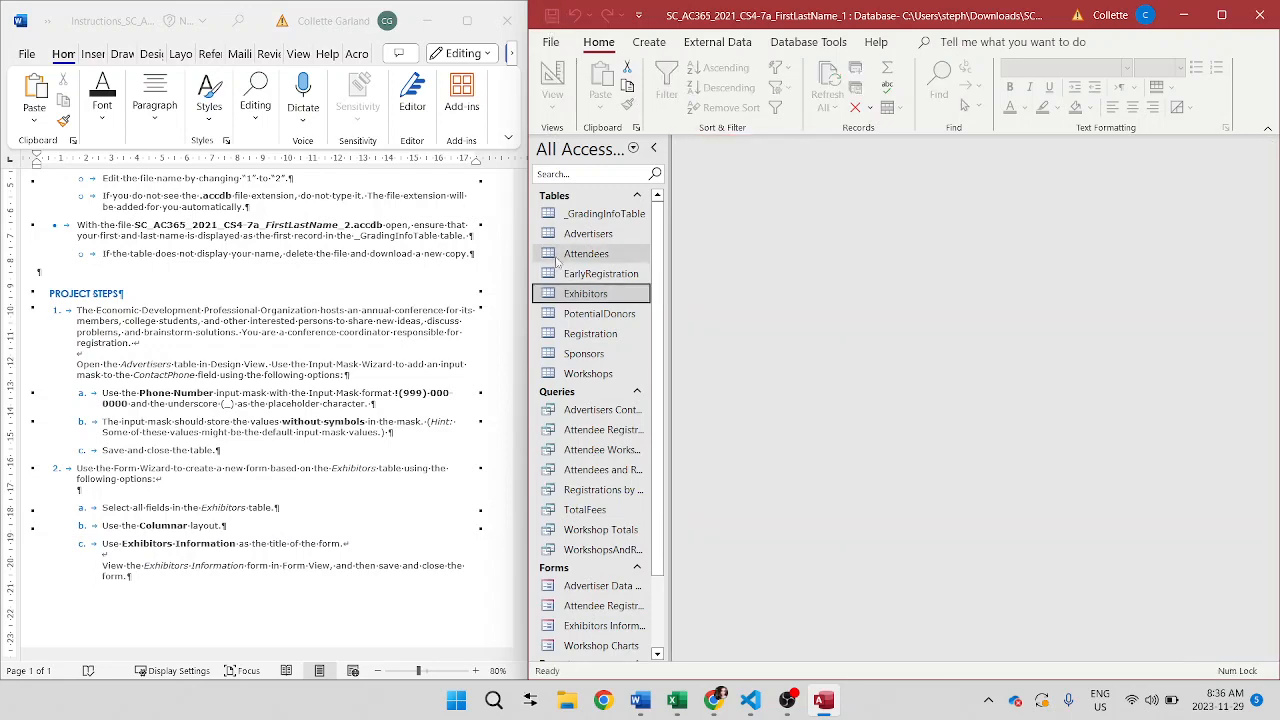
- Open the Attendee Registration Form in Design View and add the CellPhone field with its label directly below LastName
{"action": "scroll", "coordinate": [385, 390], "scroll_direction": "down", "scroll_amount": 10}
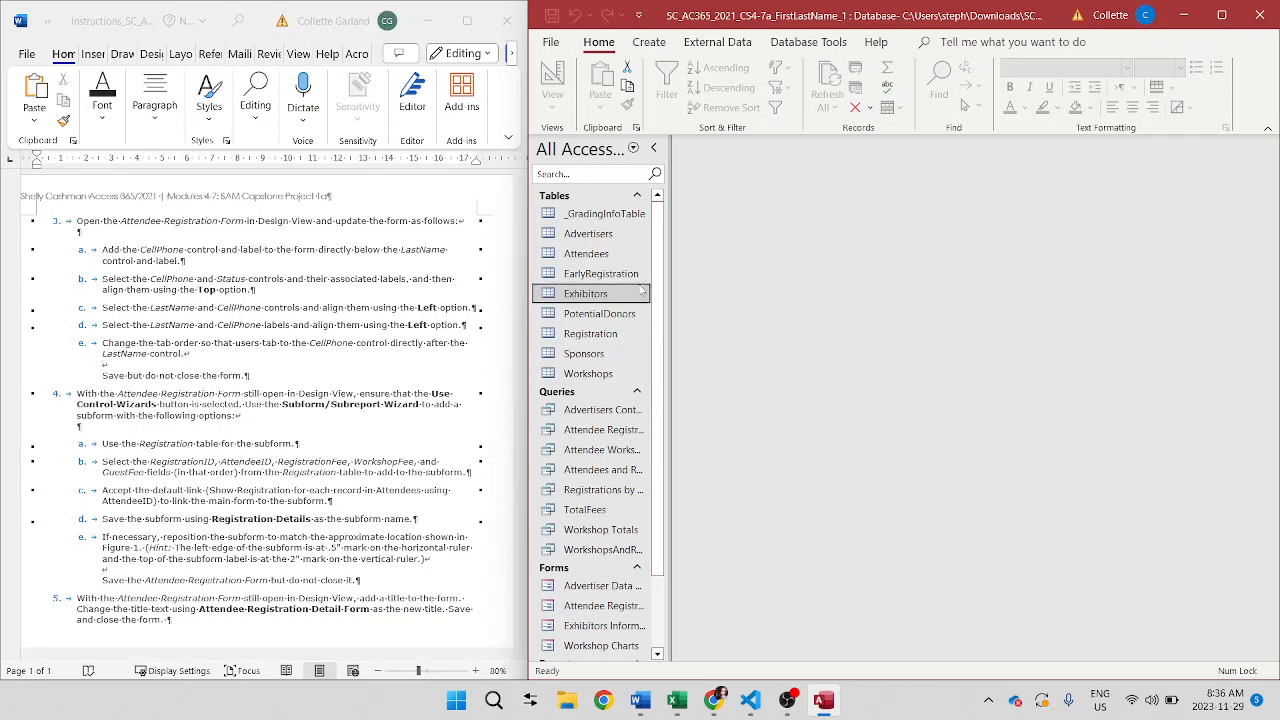
{"action": "scroll", "coordinate": [590, 425], "scroll_direction": "down", "scroll_amount": 2}
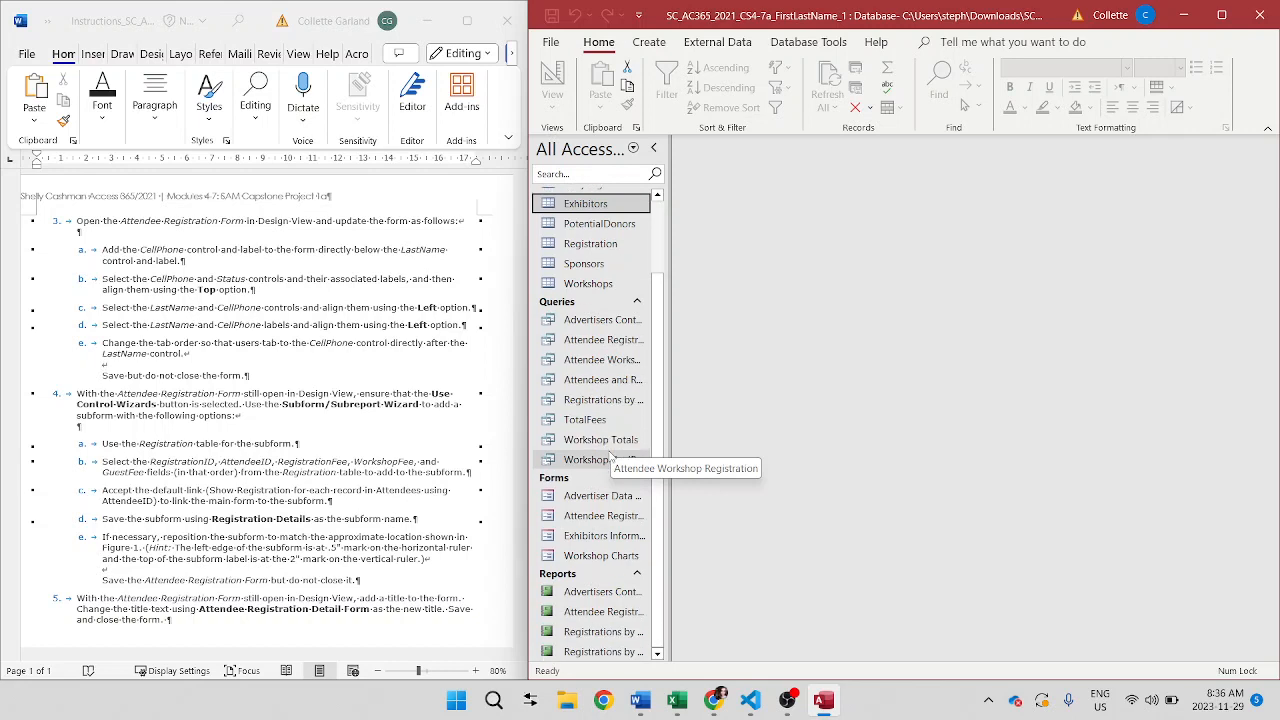
{"action": "right_click", "coordinate": [590, 521]}
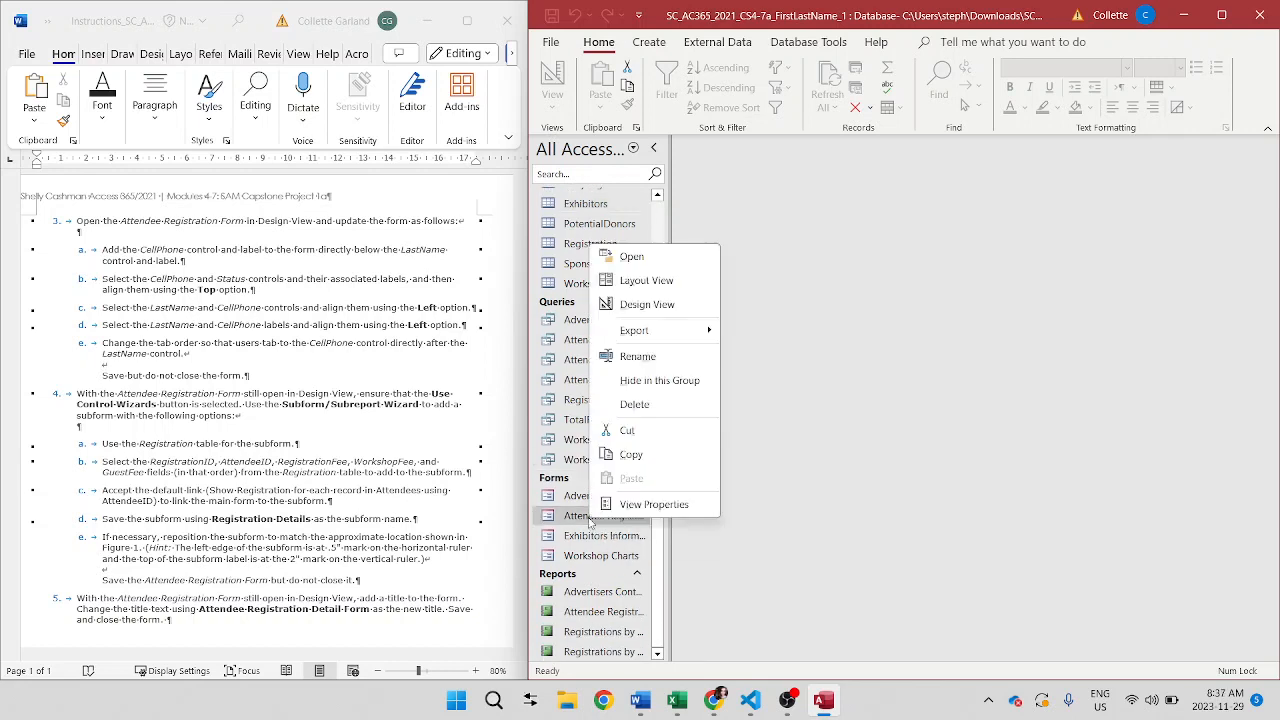
{"action": "left_click", "coordinate": [656, 312]}
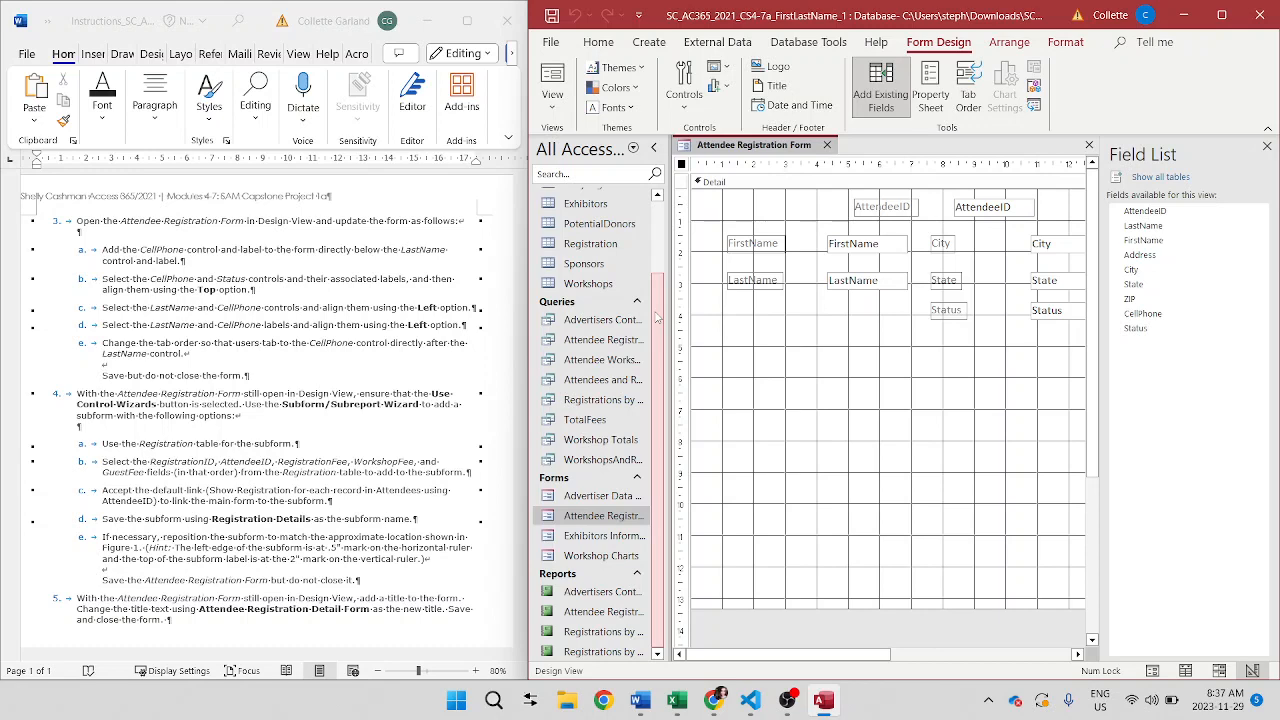
{"action": "left_click", "coordinate": [1267, 146]}
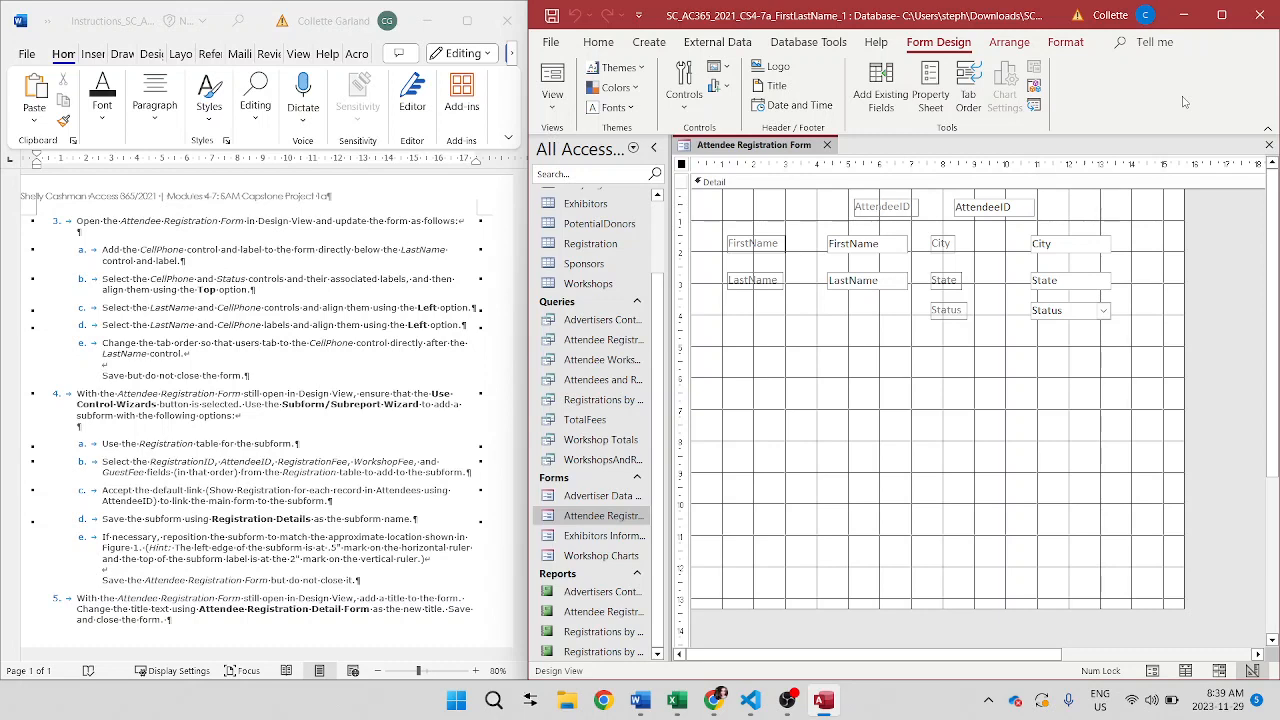
{"action": "left_click", "coordinate": [883, 85]}
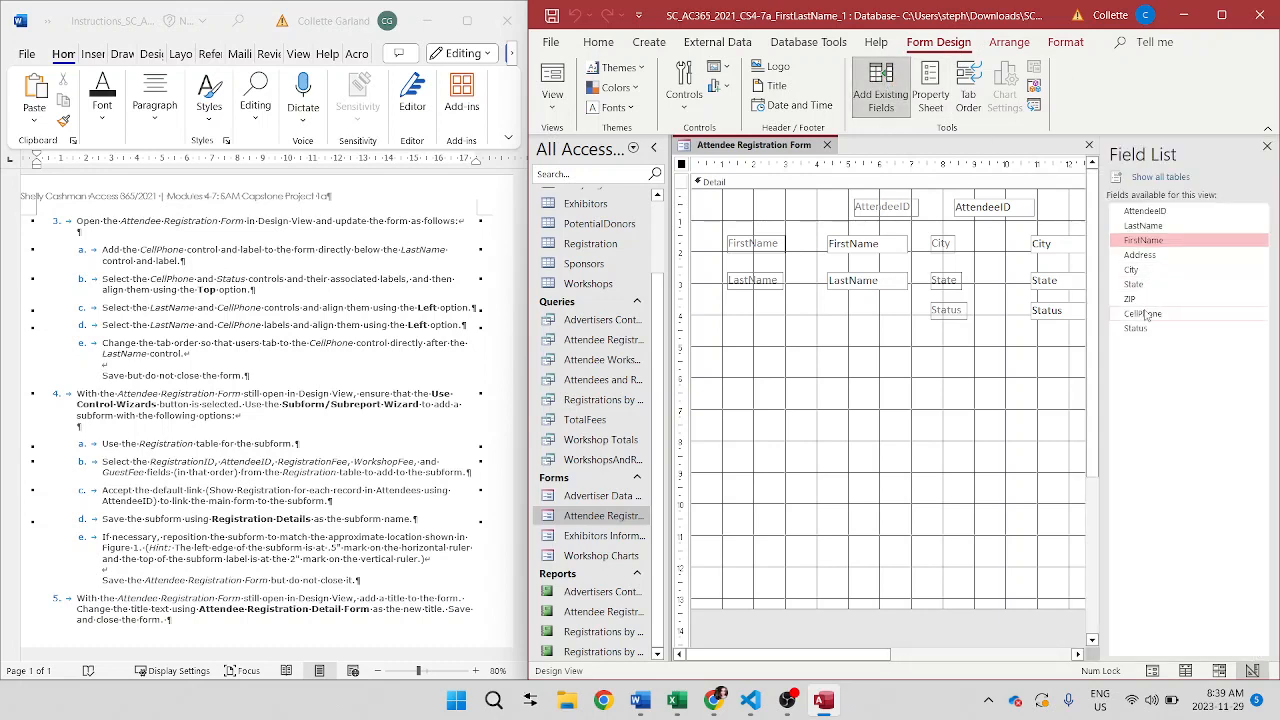
{"action": "left_click_drag", "start_coordinate": [1147, 316], "coordinate": [804, 299]}
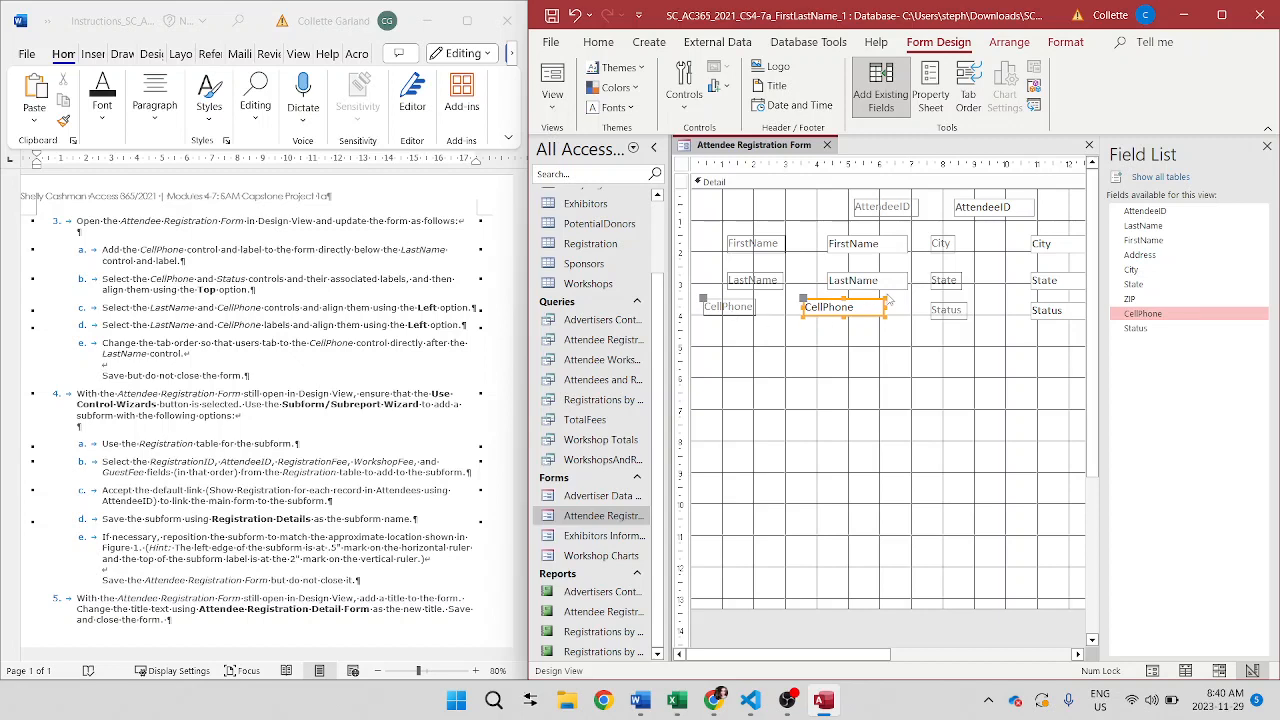
- Align the CellPhone and Status controls and their labels using the Top option
{"action": "left_click", "coordinate": [742, 310], "text": "shift"}
{"action": "left_click", "coordinate": [957, 312], "text": "shift"}
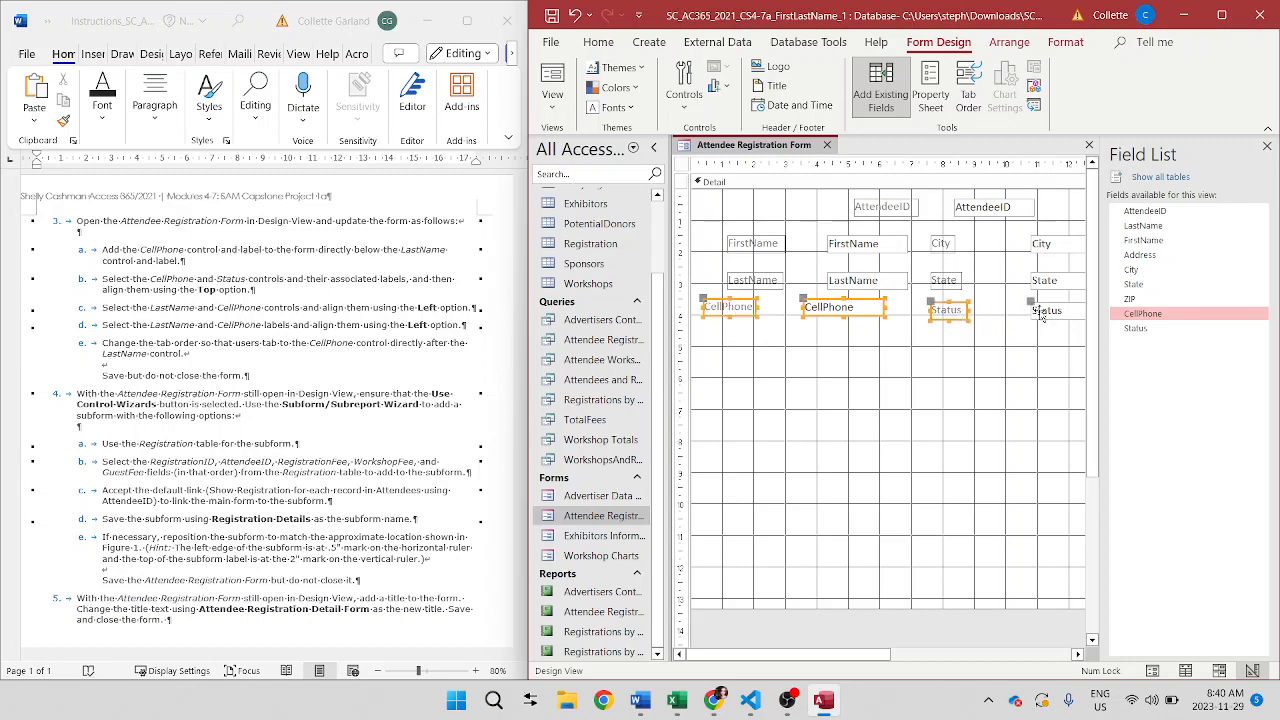
{"action": "left_click", "coordinate": [1041, 312], "text": "shift"}
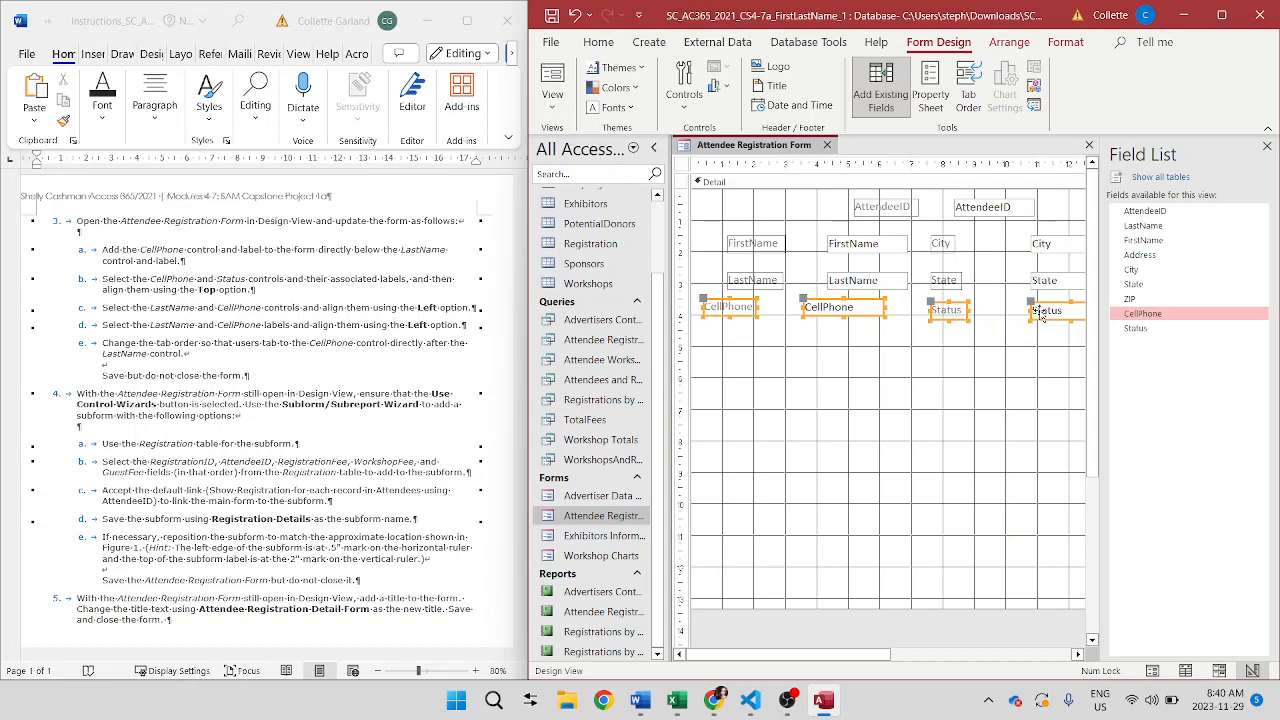
{"action": "left_click", "coordinate": [1009, 46]}
{"action": "left_click", "coordinate": [1155, 112]}
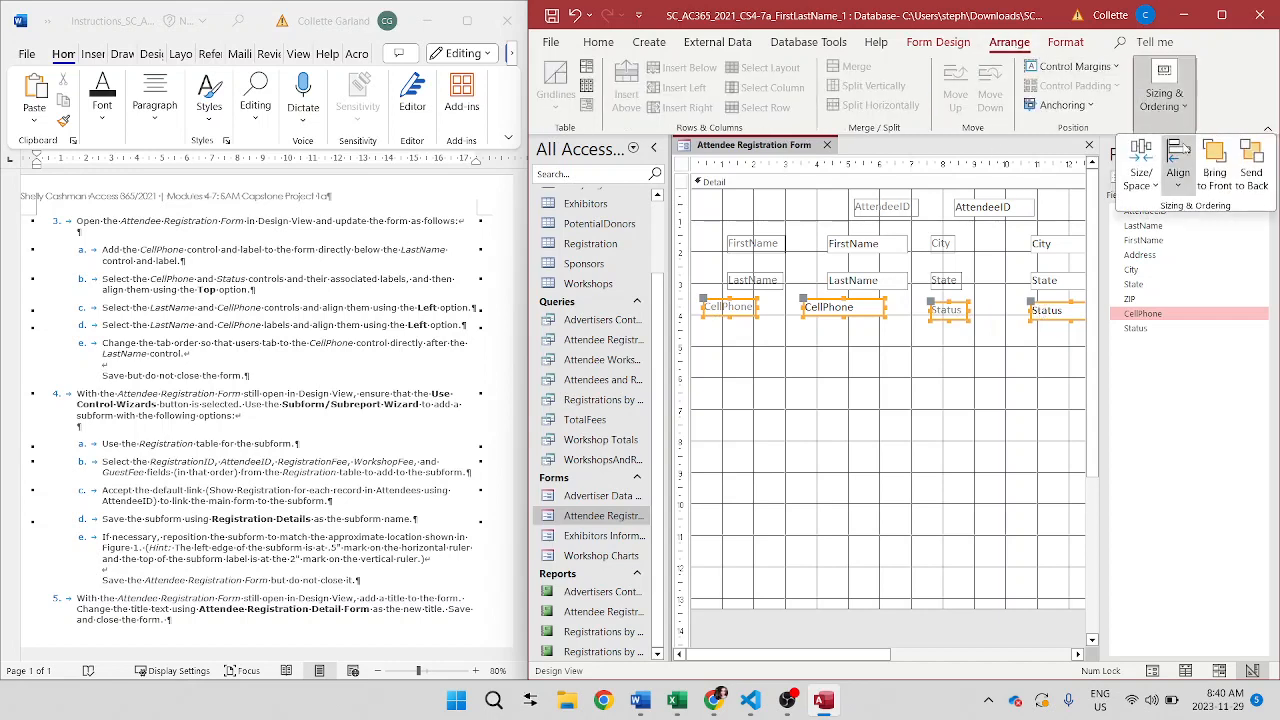
{"action": "left_click", "coordinate": [1186, 170]}
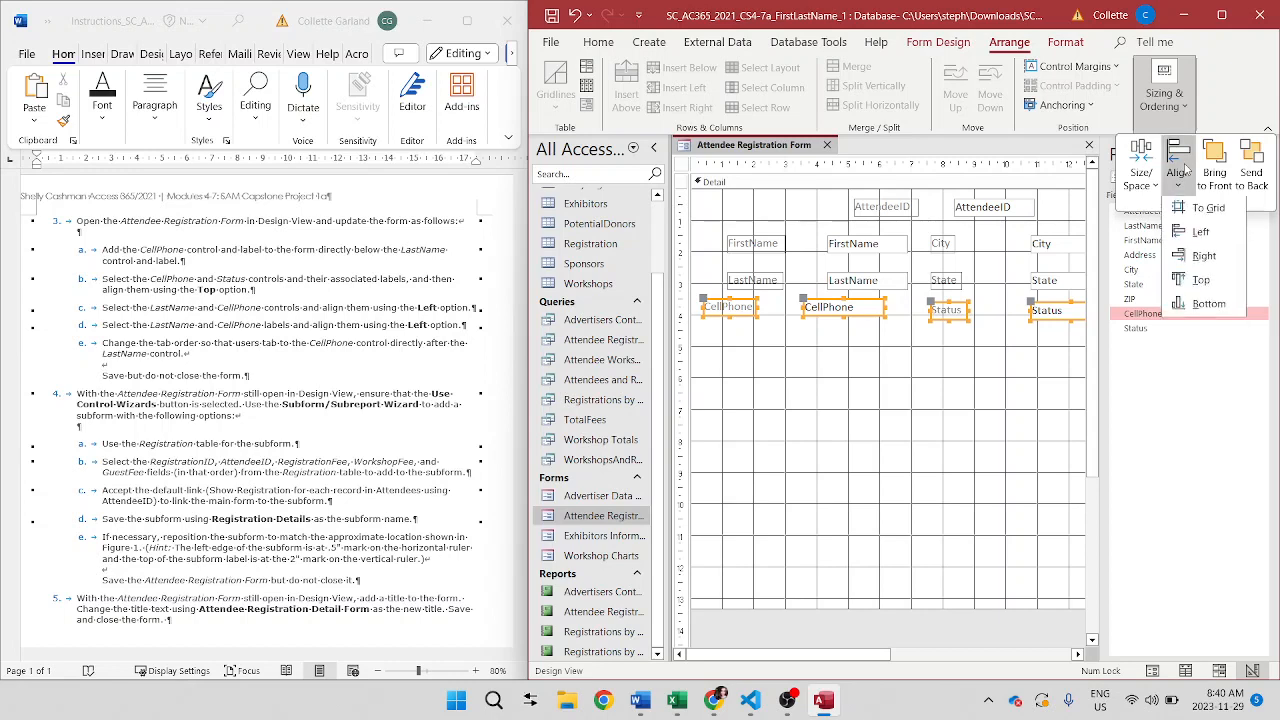
{"action": "left_click", "coordinate": [1202, 282]}
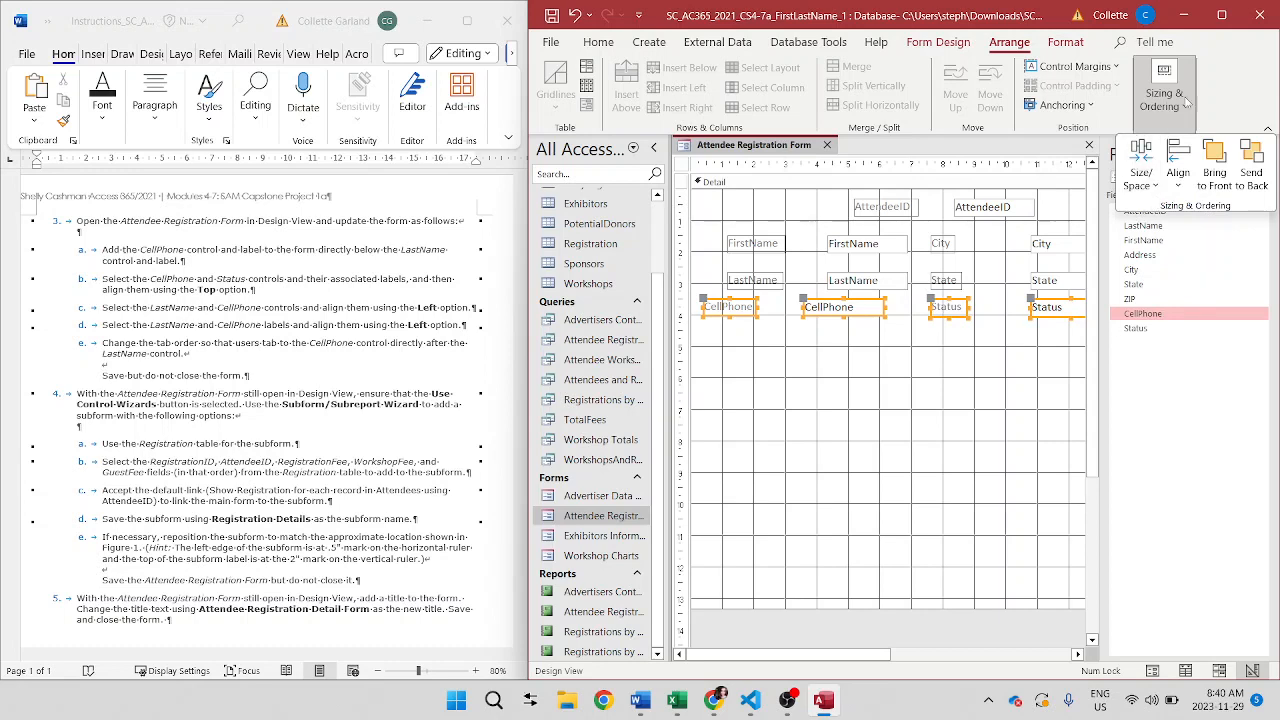
{"action": "left_click", "coordinate": [1215, 100]}
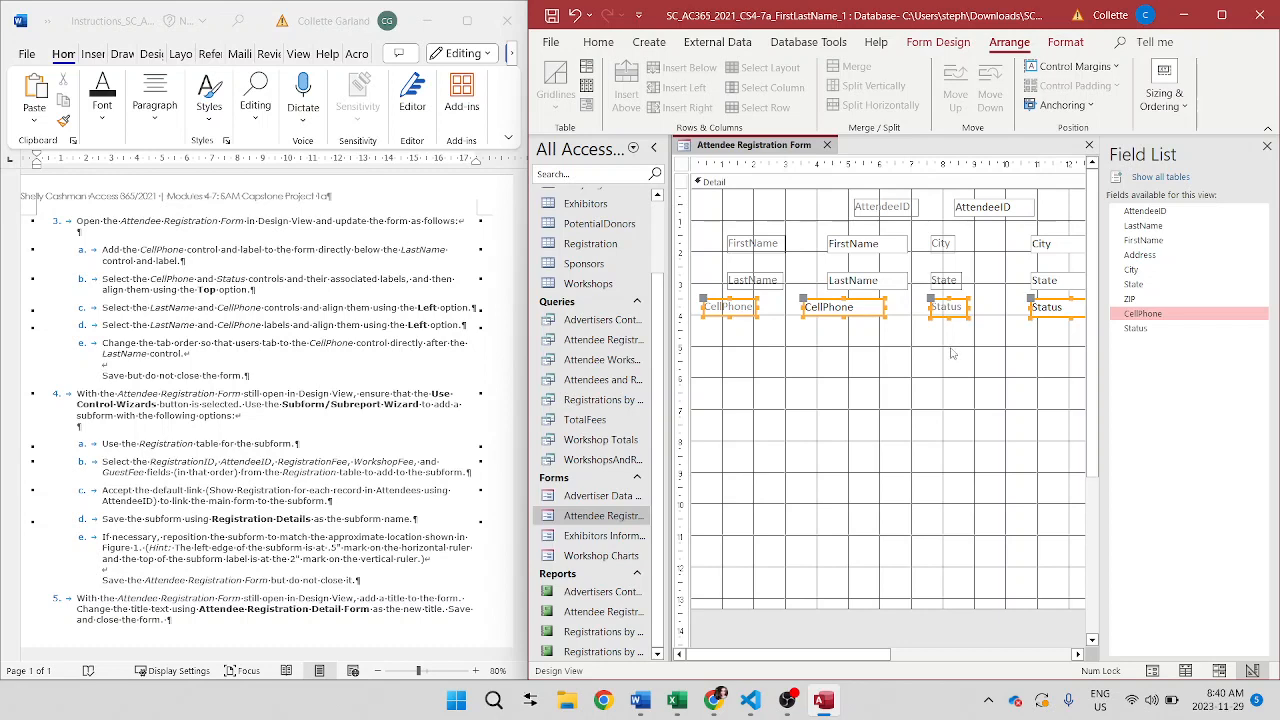
- Align the LastName and CellPhone text box controls using the Left option
{"action": "left_click", "coordinate": [866, 307]}
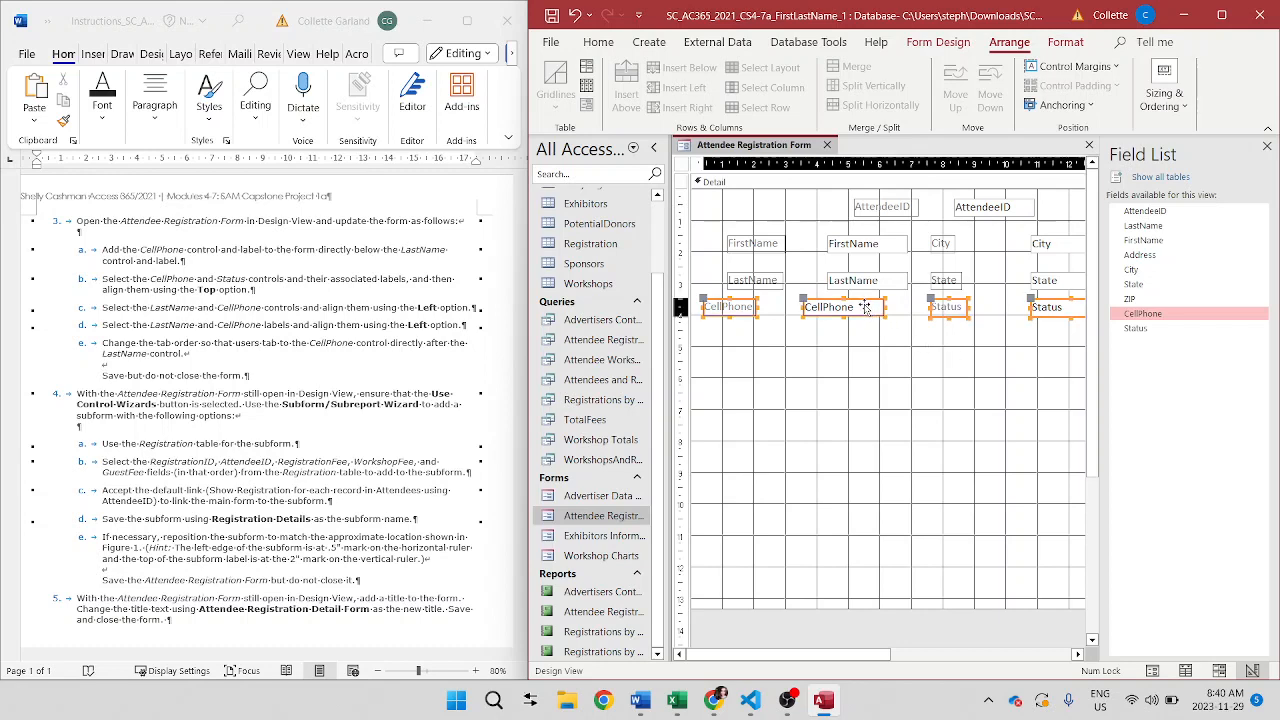
{"action": "left_click", "coordinate": [845, 355]}
{"action": "left_click", "coordinate": [867, 307]}
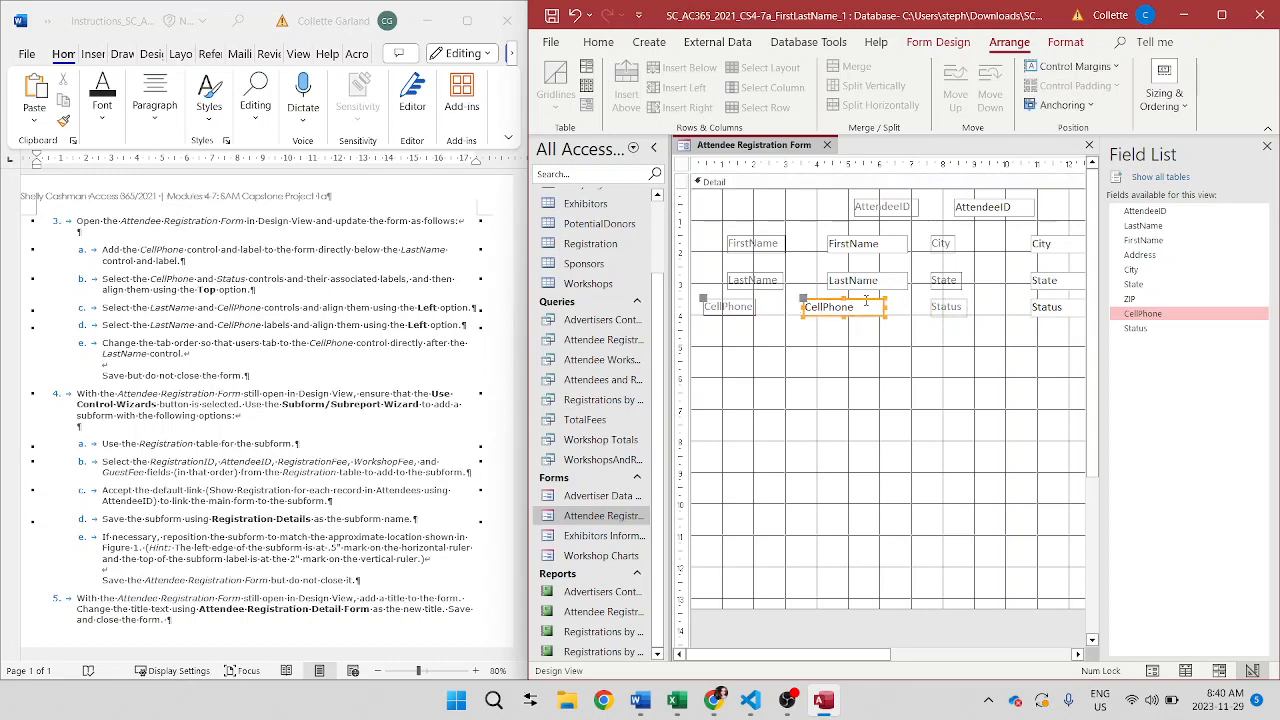
{"action": "left_click", "coordinate": [867, 284], "text": "shift"}
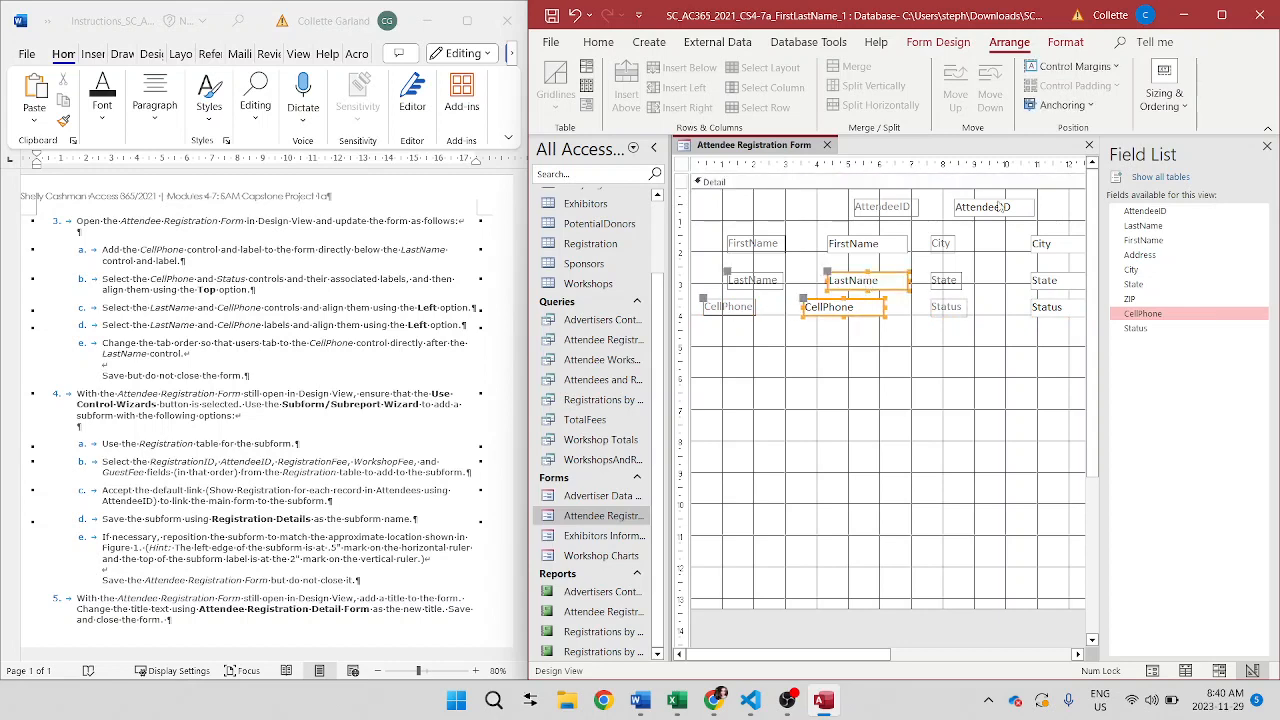
{"action": "left_click", "coordinate": [1164, 92]}
{"action": "left_click", "coordinate": [1188, 172]}
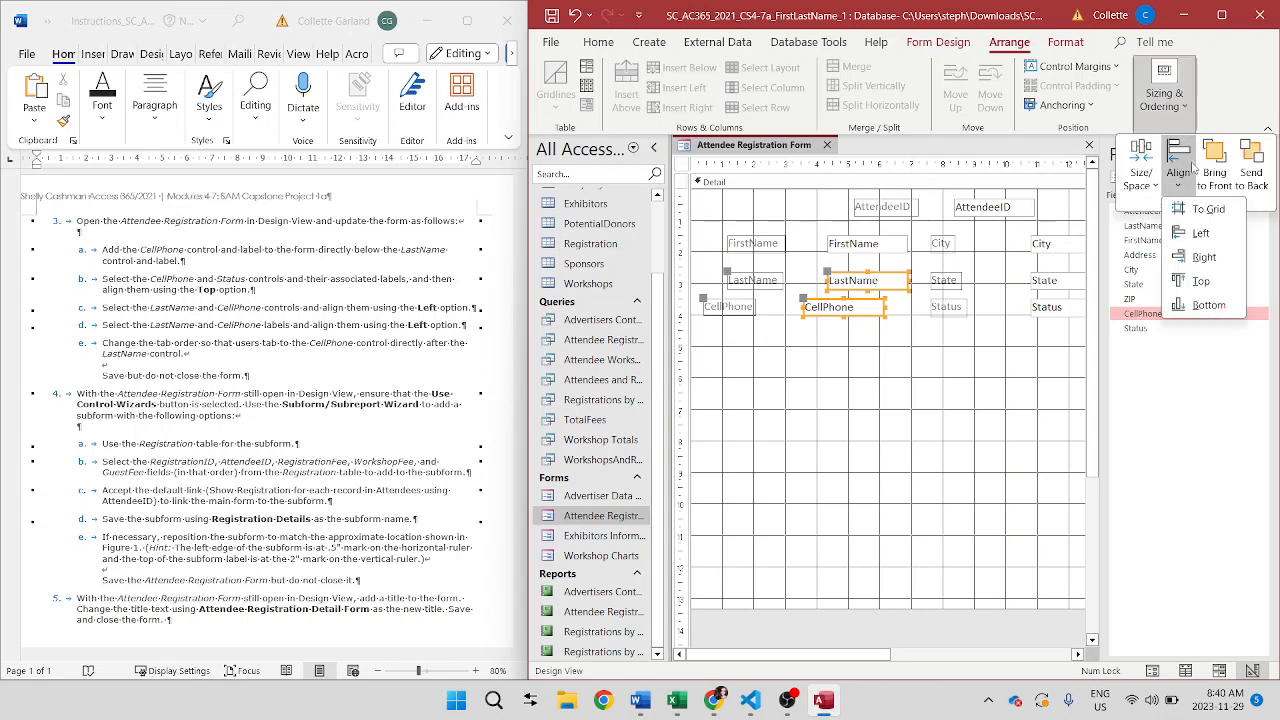
{"action": "left_click", "coordinate": [1186, 240]}
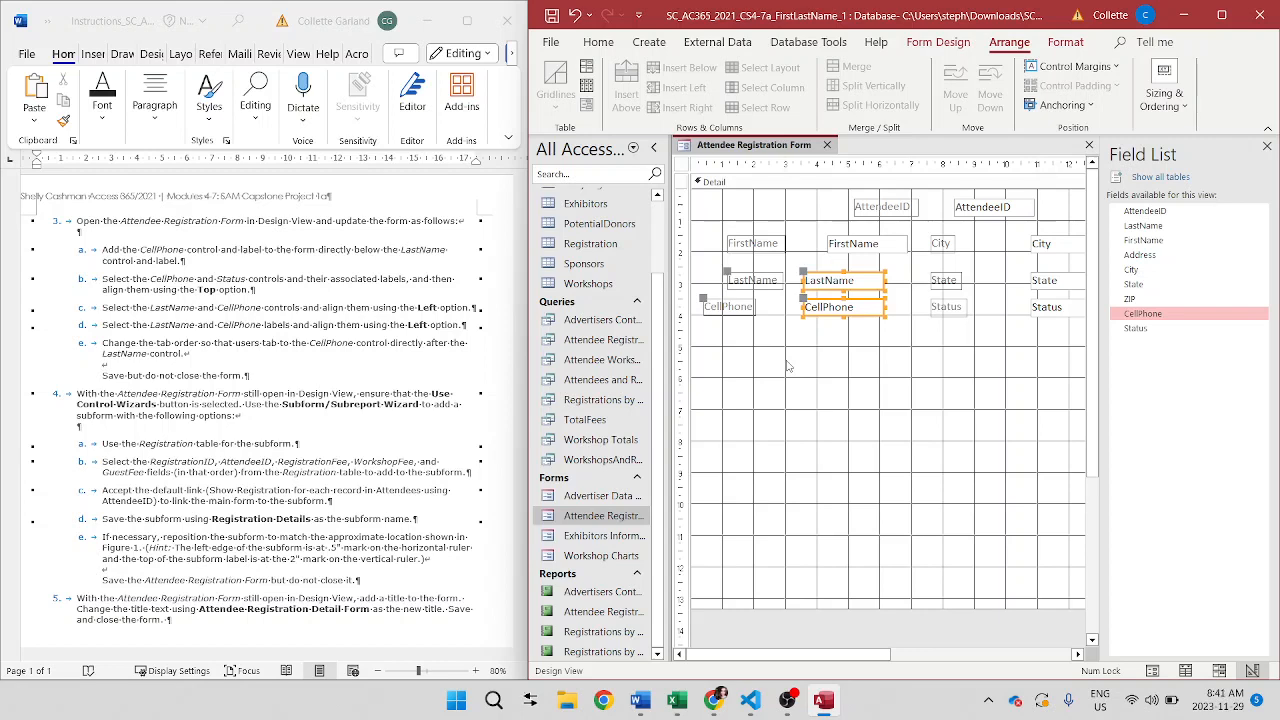
- Align the LastName and CellPhone labels using the Left option and clear the selection
{"action": "left_click", "coordinate": [778, 284]}
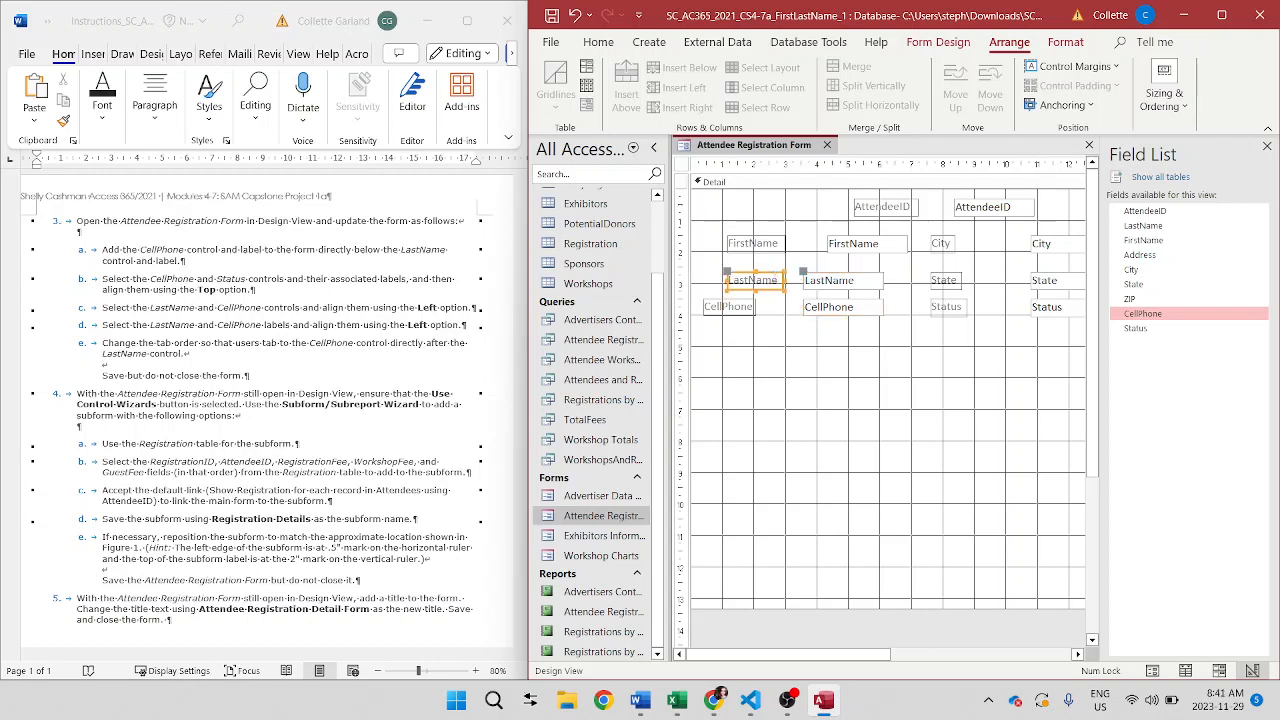
{"action": "left_click", "coordinate": [722, 311], "text": "shift"}
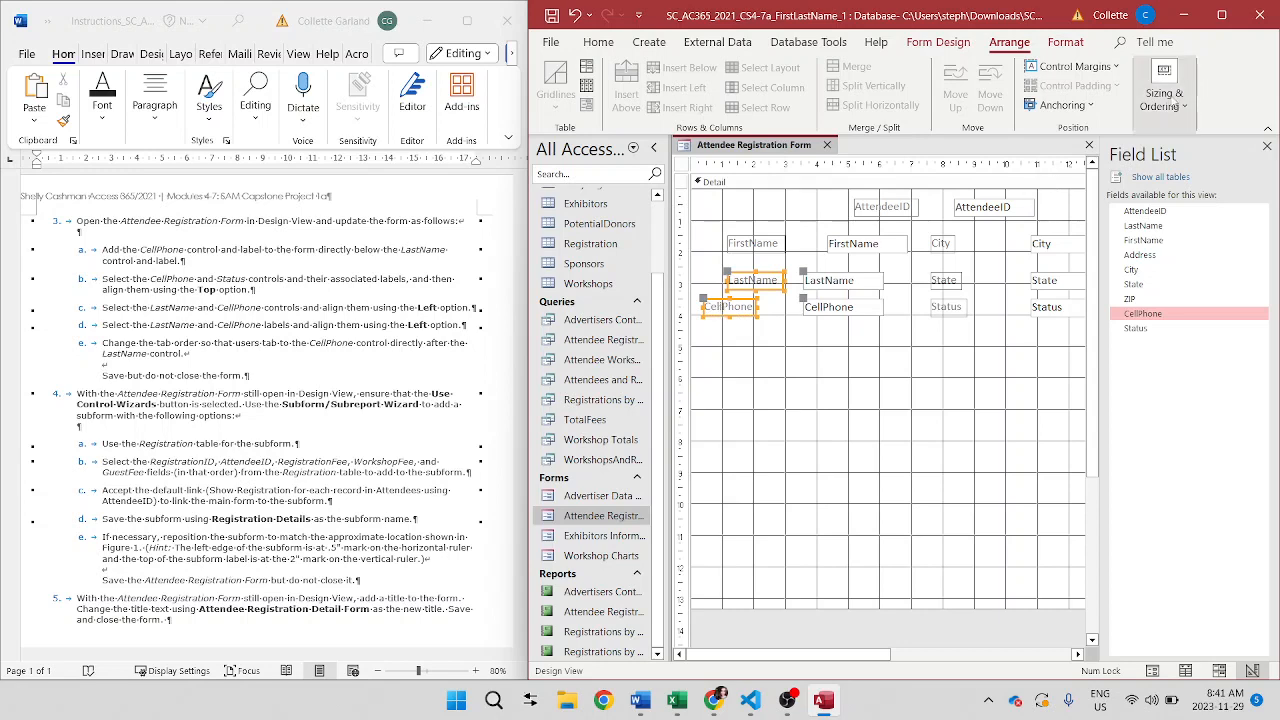
{"action": "left_click", "coordinate": [1163, 92]}
{"action": "left_click", "coordinate": [1180, 170]}
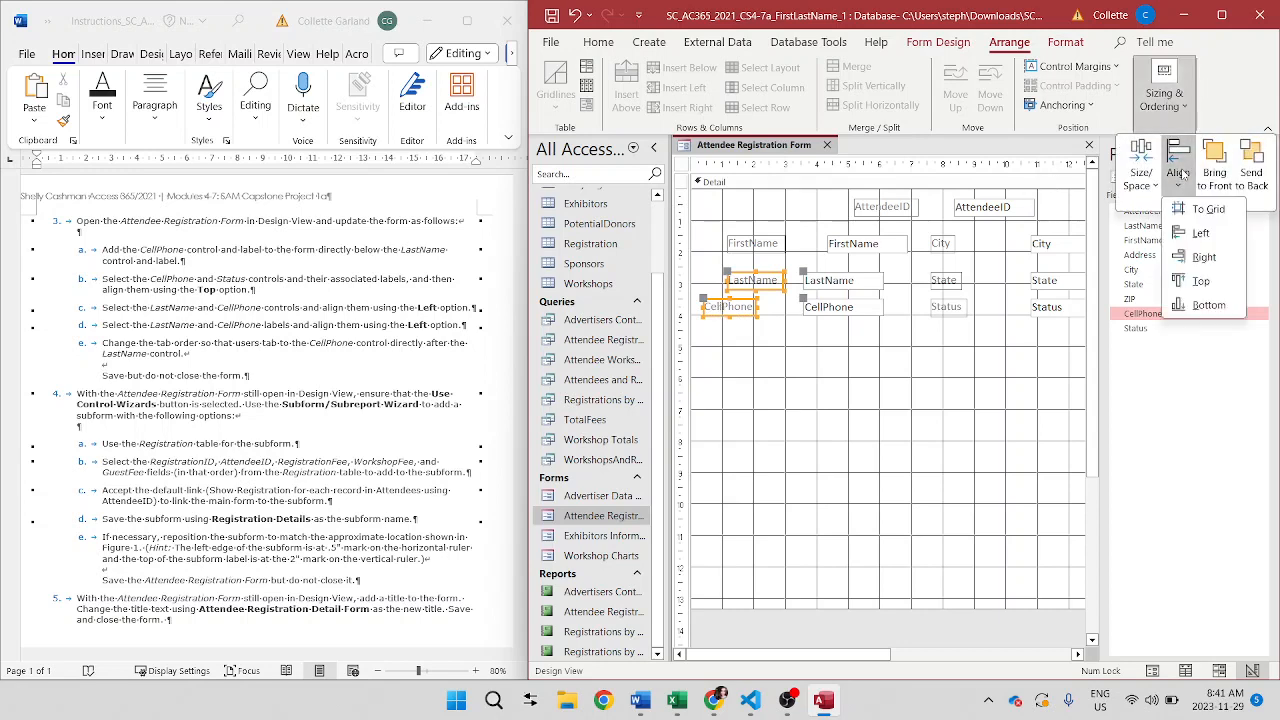
{"action": "left_click", "coordinate": [1198, 232]}
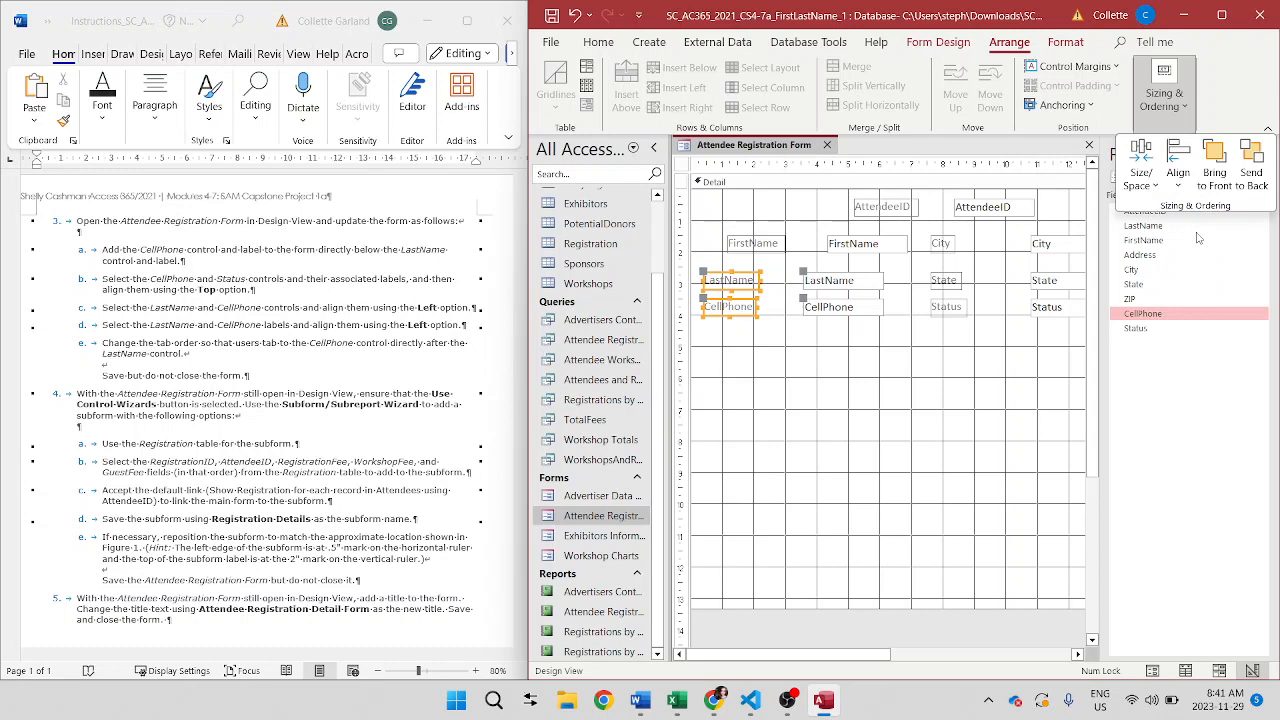
{"action": "left_click", "coordinate": [1015, 398]}
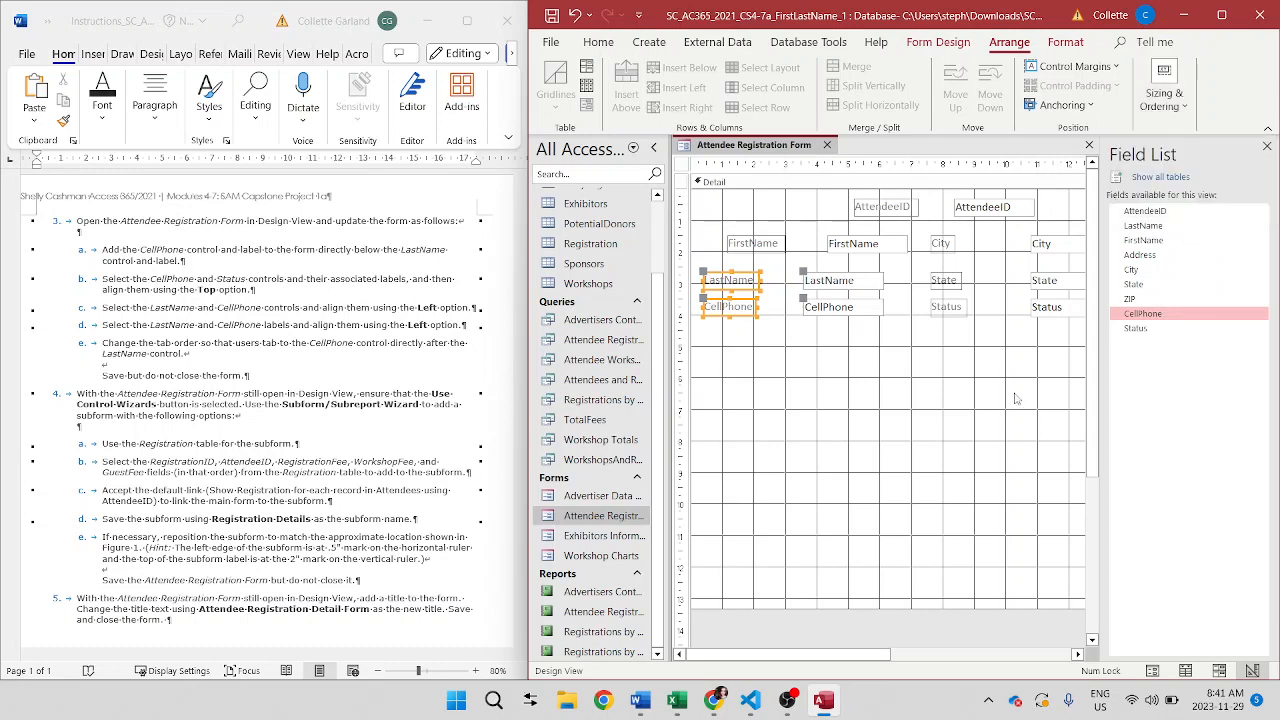
{"action": "left_click", "coordinate": [1015, 398]}
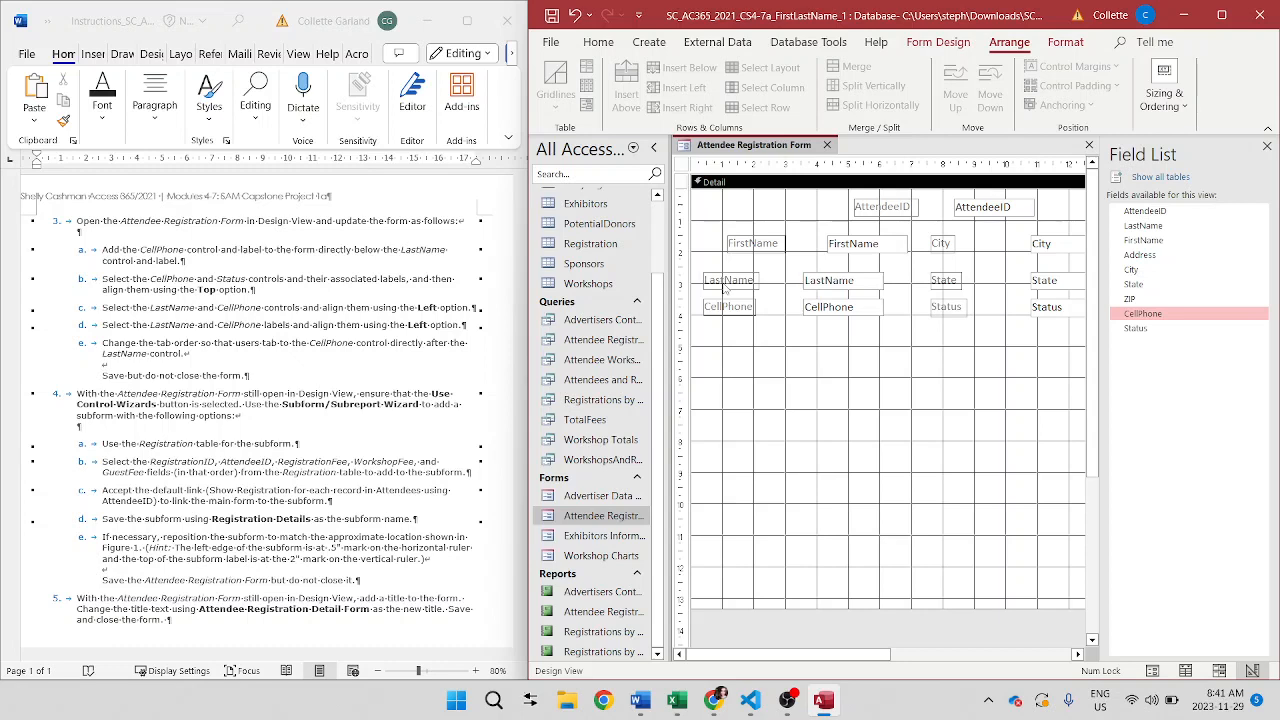
- Move CellPhone directly after LastName in the form's tab order and close the Field List
{"action": "left_click", "coordinate": [912, 45]}
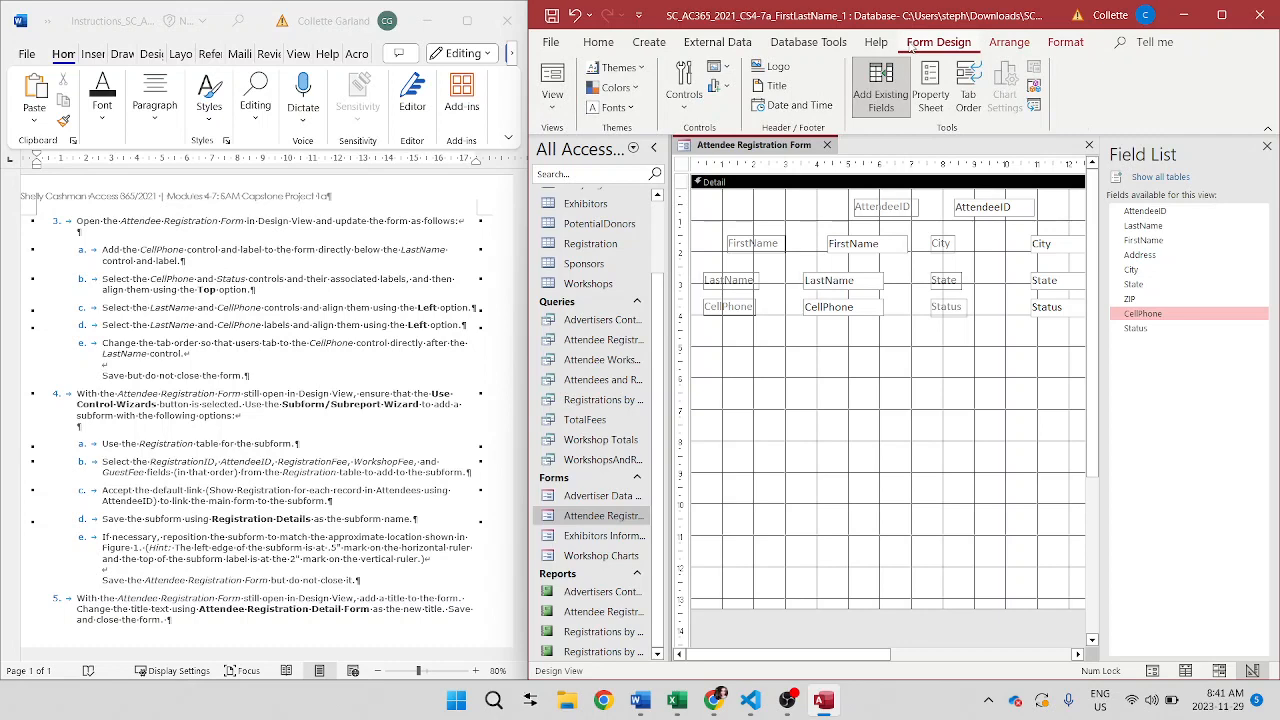
{"action": "left_click", "coordinate": [974, 82]}
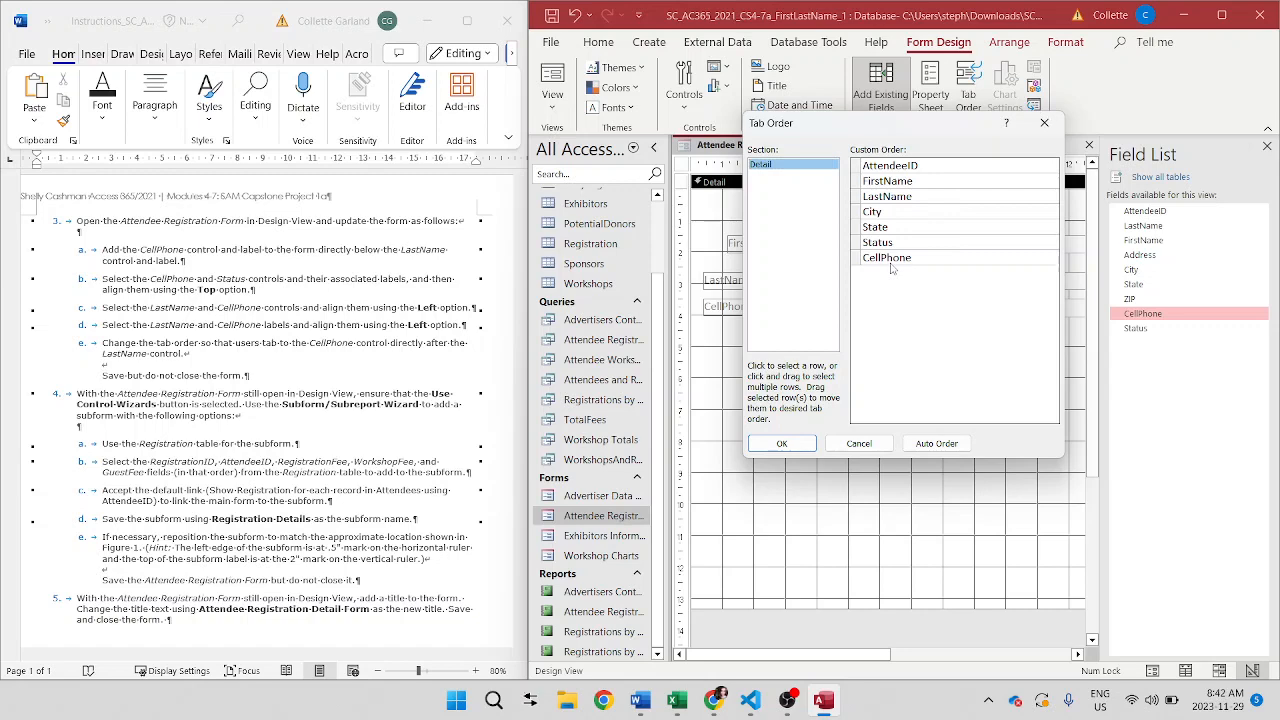
{"action": "left_click", "coordinate": [855, 257]}
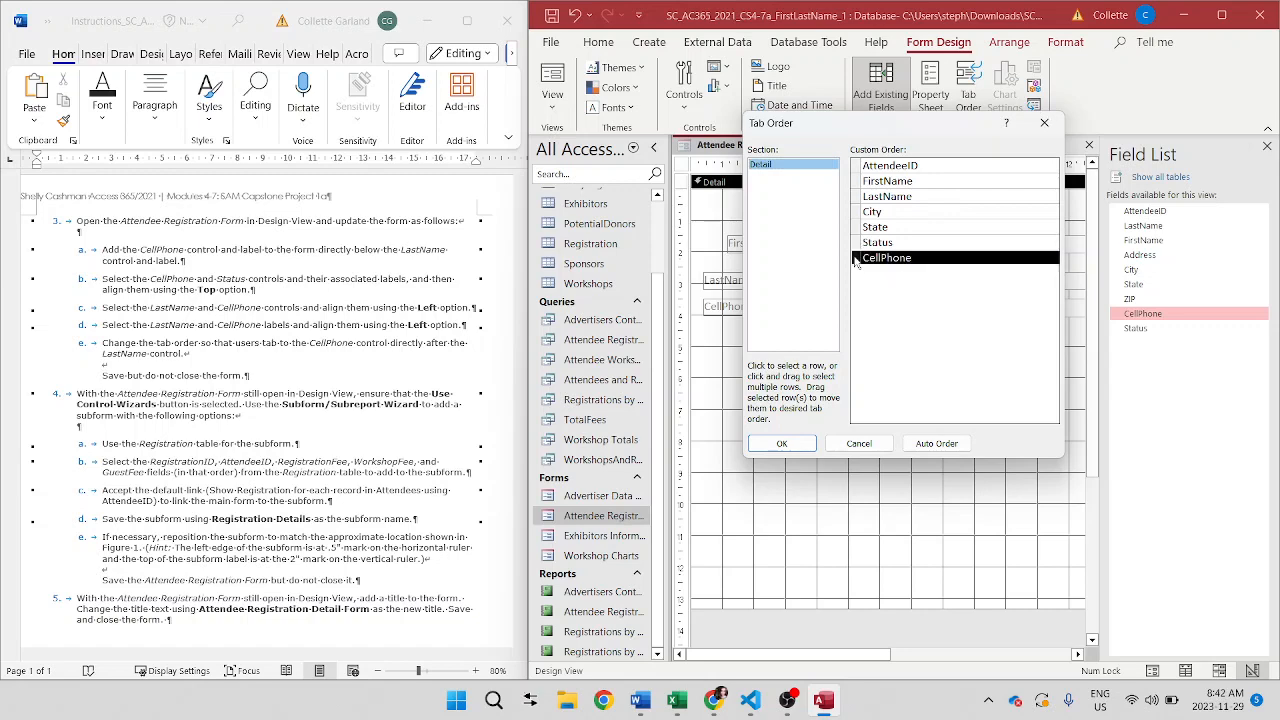
{"action": "left_click_drag", "start_coordinate": [855, 258], "coordinate": [856, 215]}
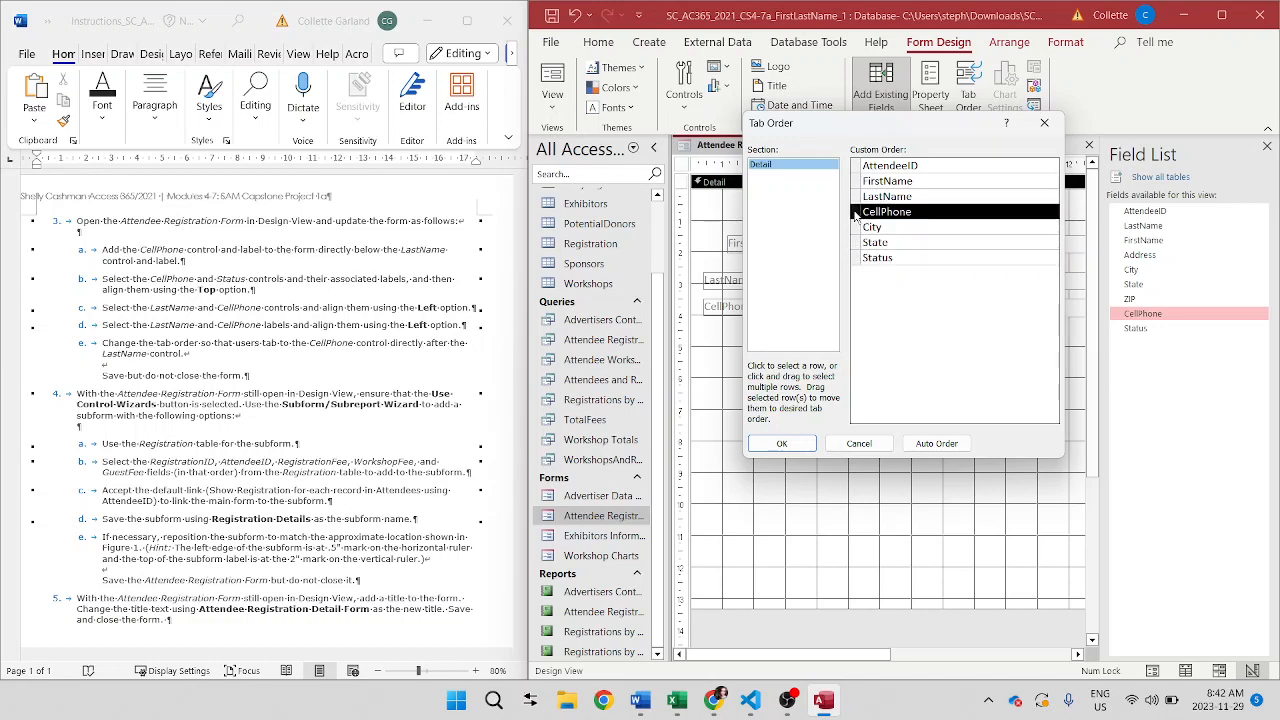
{"action": "left_click", "coordinate": [793, 450]}
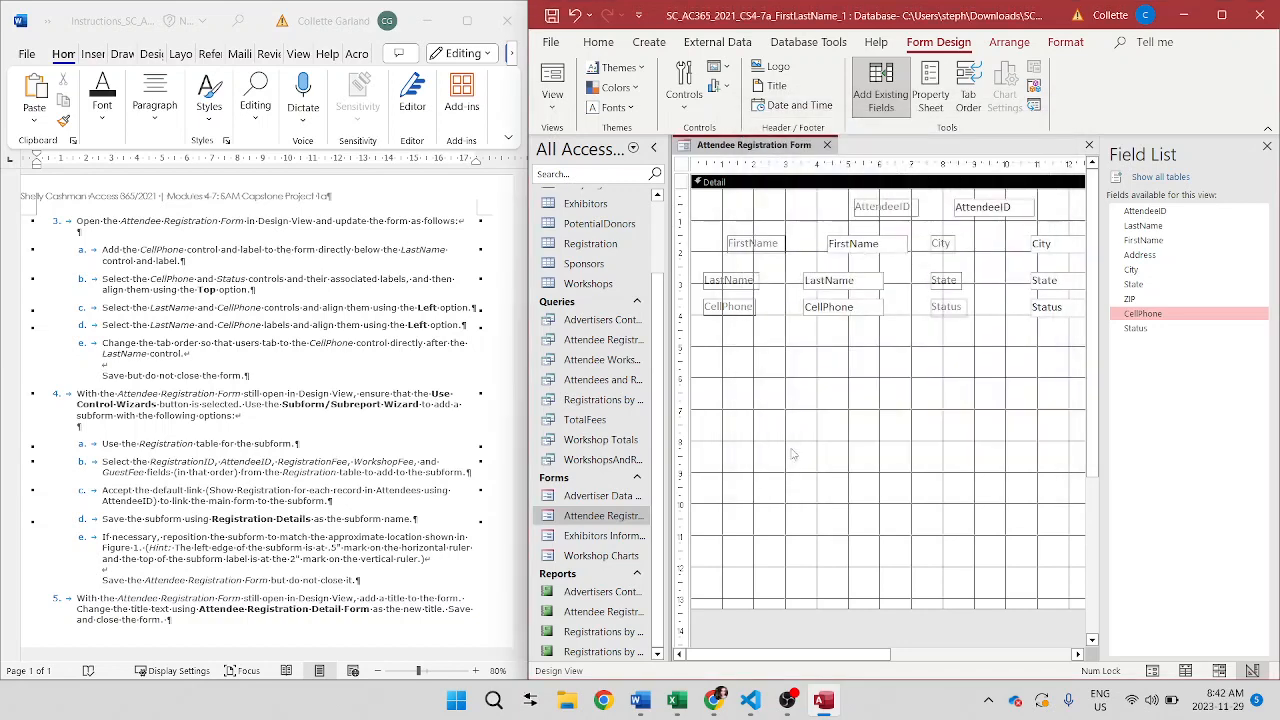
{"action": "left_click", "coordinate": [1267, 146]}
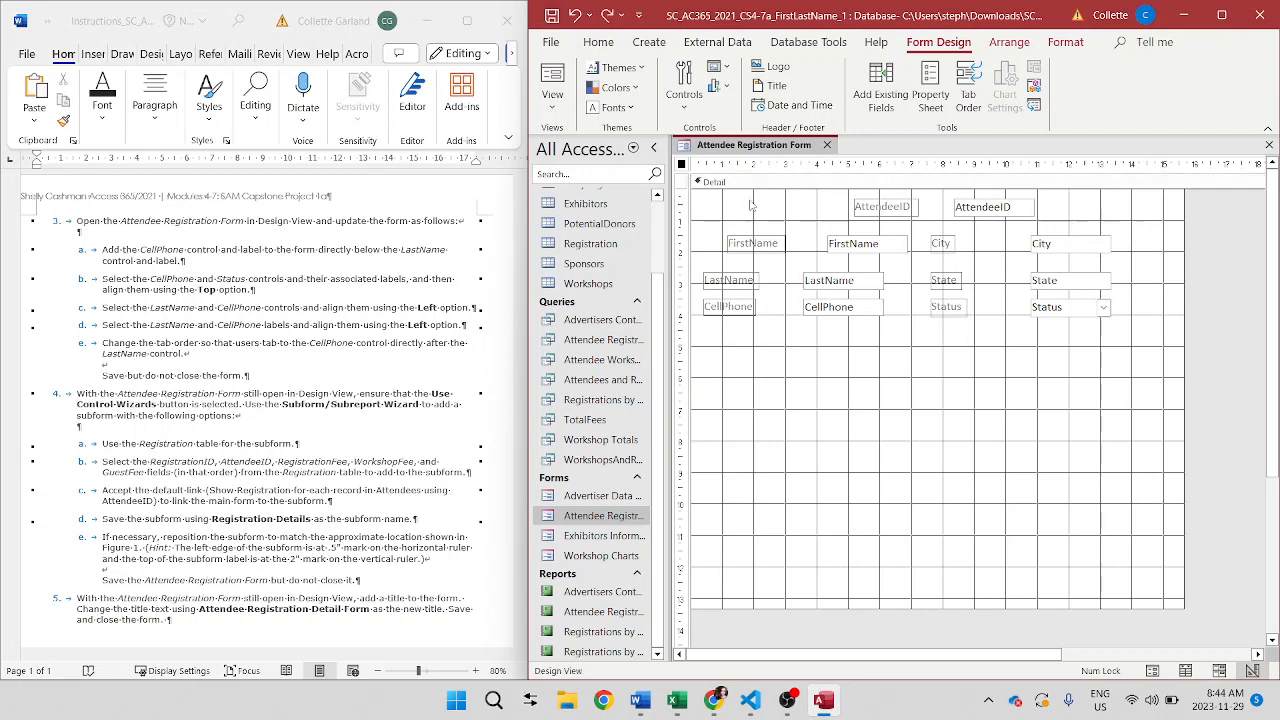
{"action": "left_click", "coordinate": [687, 103]}
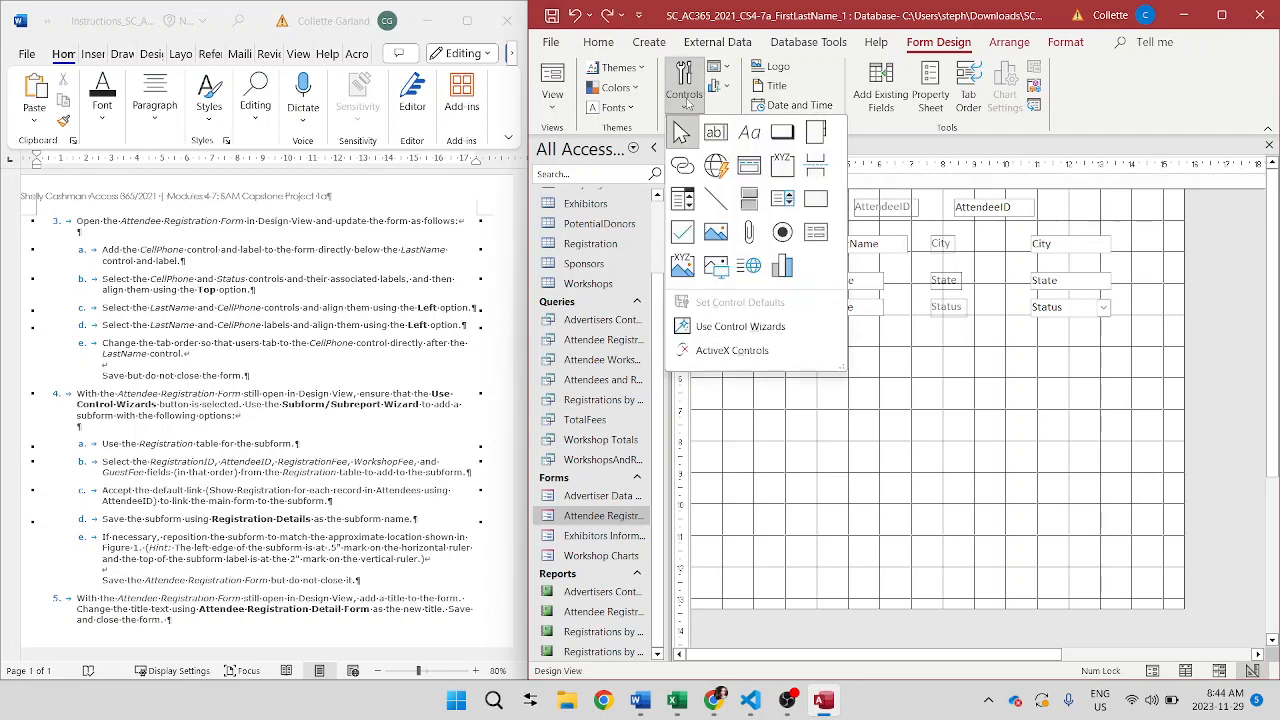
{"action": "left_click", "coordinate": [701, 327]}
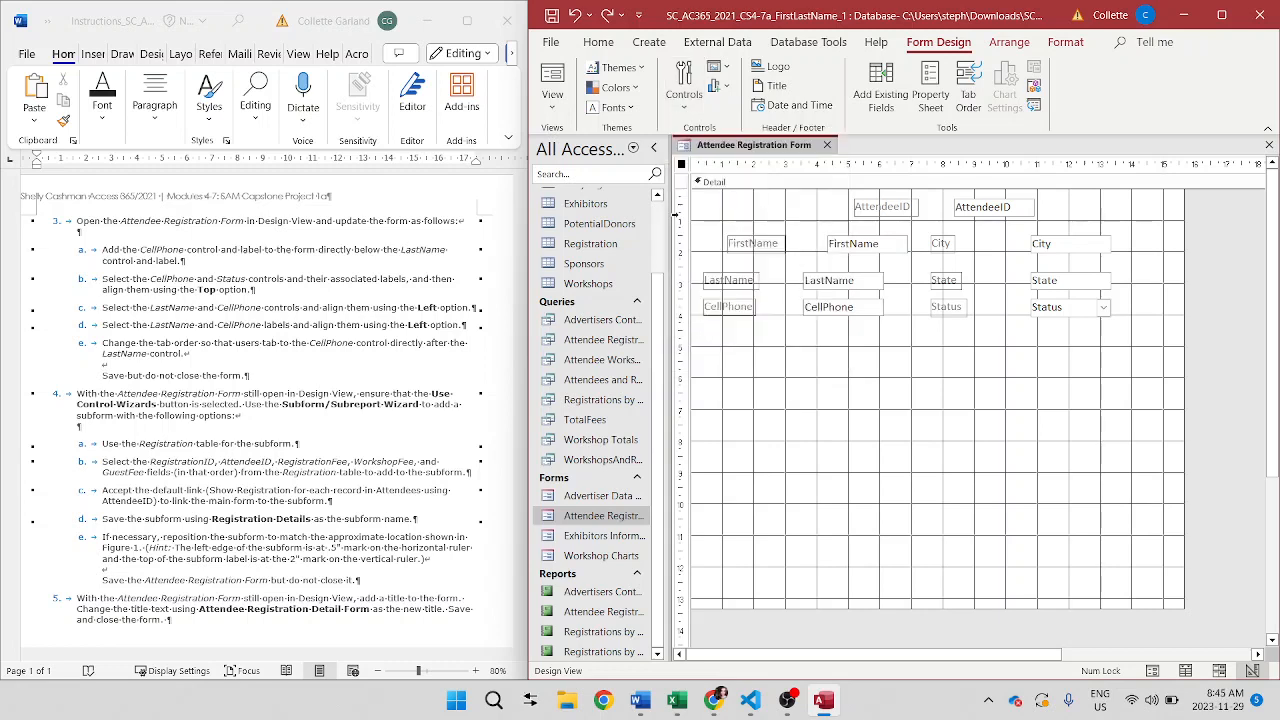
{"action": "left_click", "coordinate": [681, 108]}
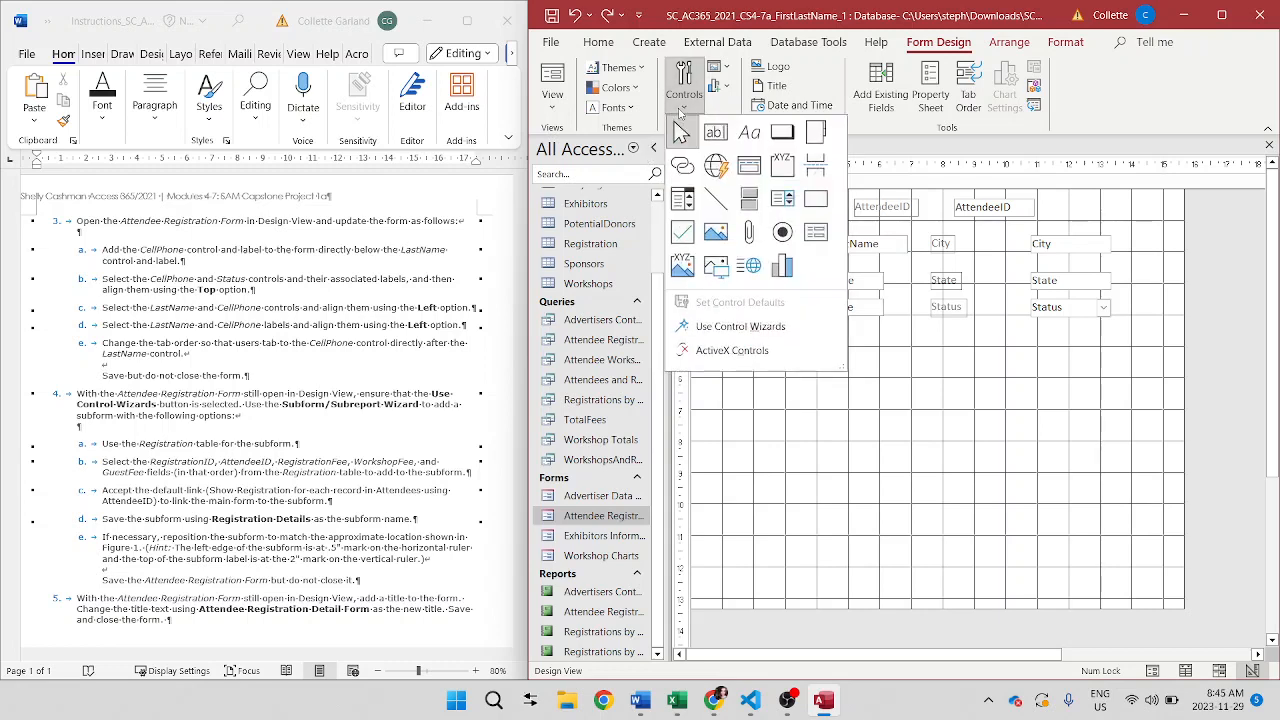
{"action": "left_click", "coordinate": [723, 334]}
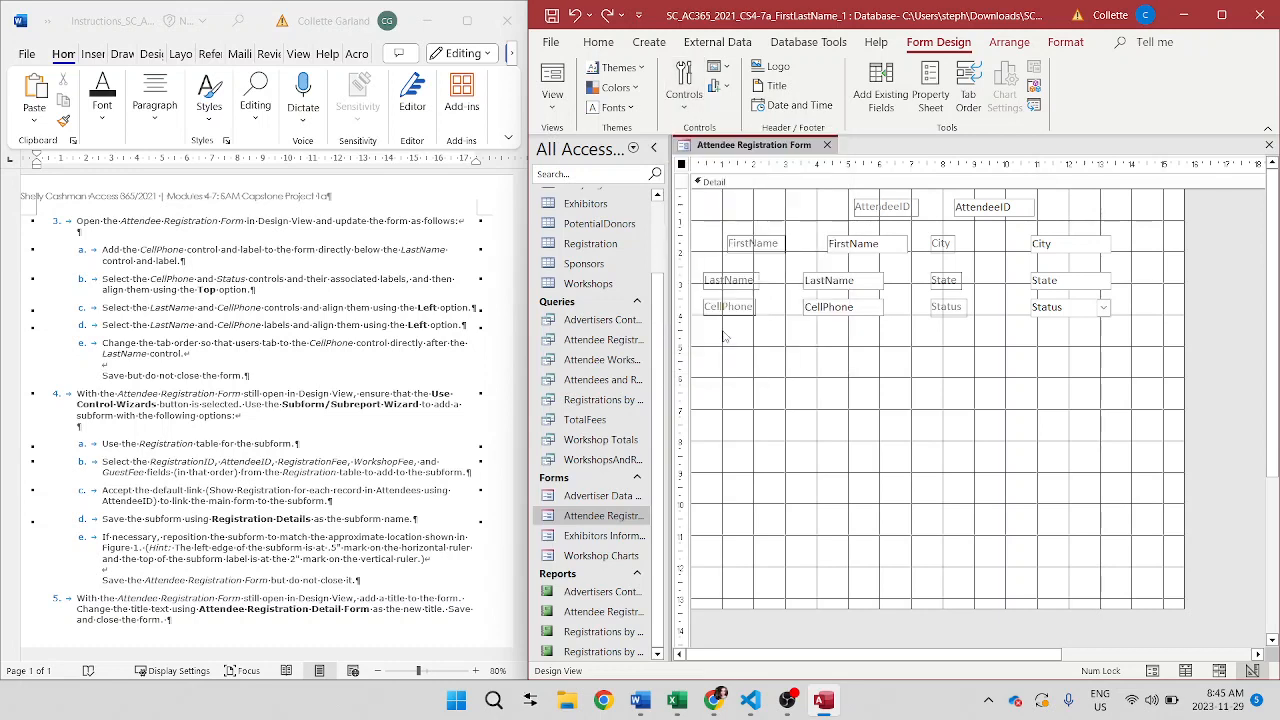
- With control wizards enabled, place a Subform/Subreport control below the CellPhone label and base it on existing tables and queries
{"action": "left_click", "coordinate": [684, 100]}
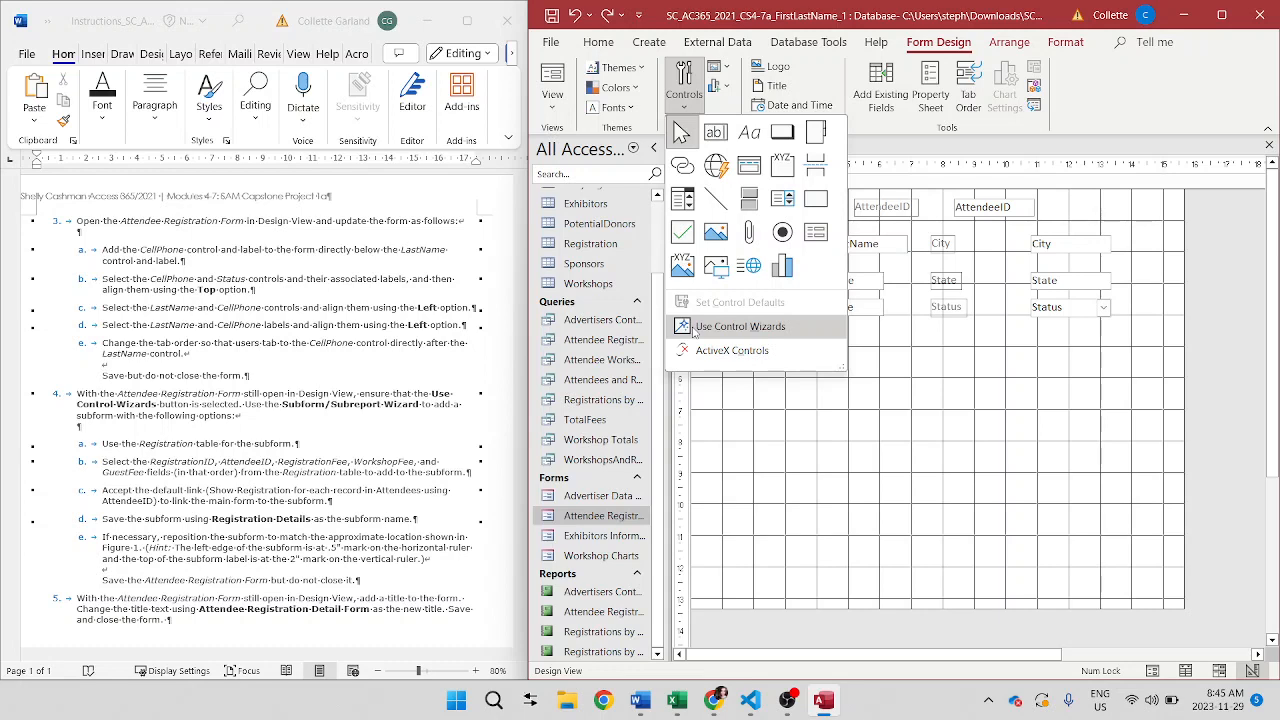
{"action": "left_click", "coordinate": [815, 232]}
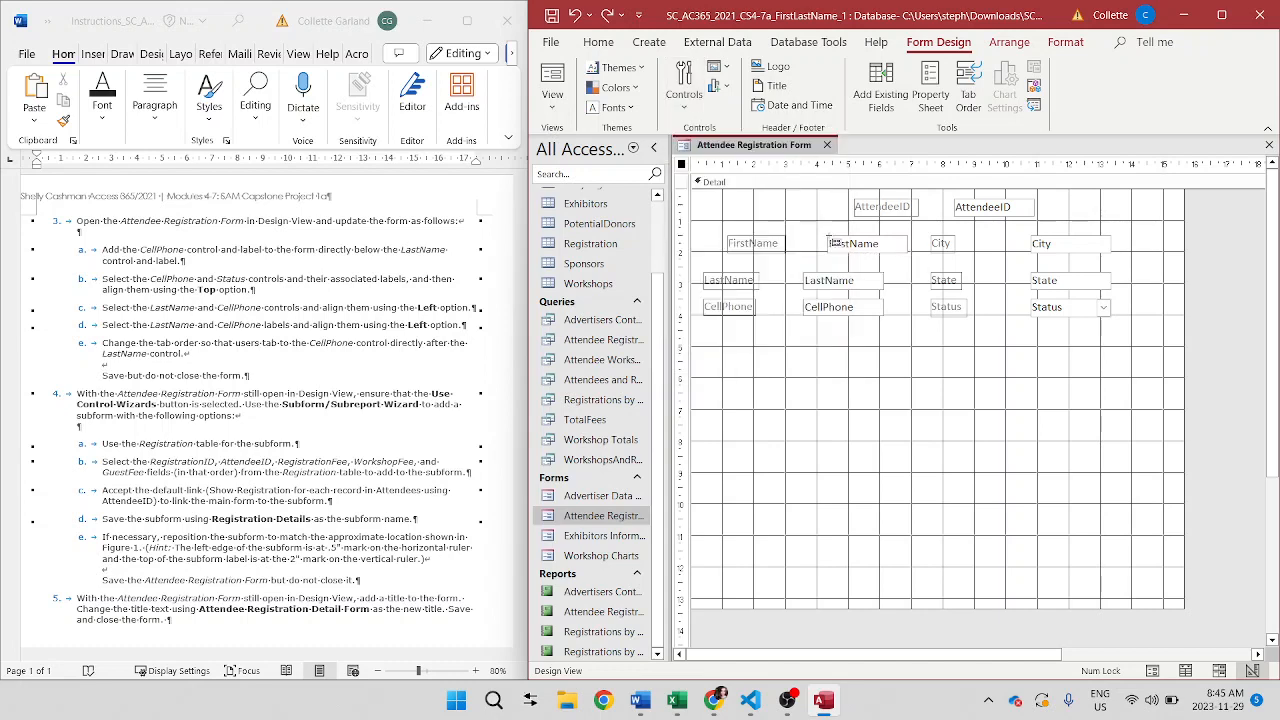
{"action": "left_click", "coordinate": [737, 369]}
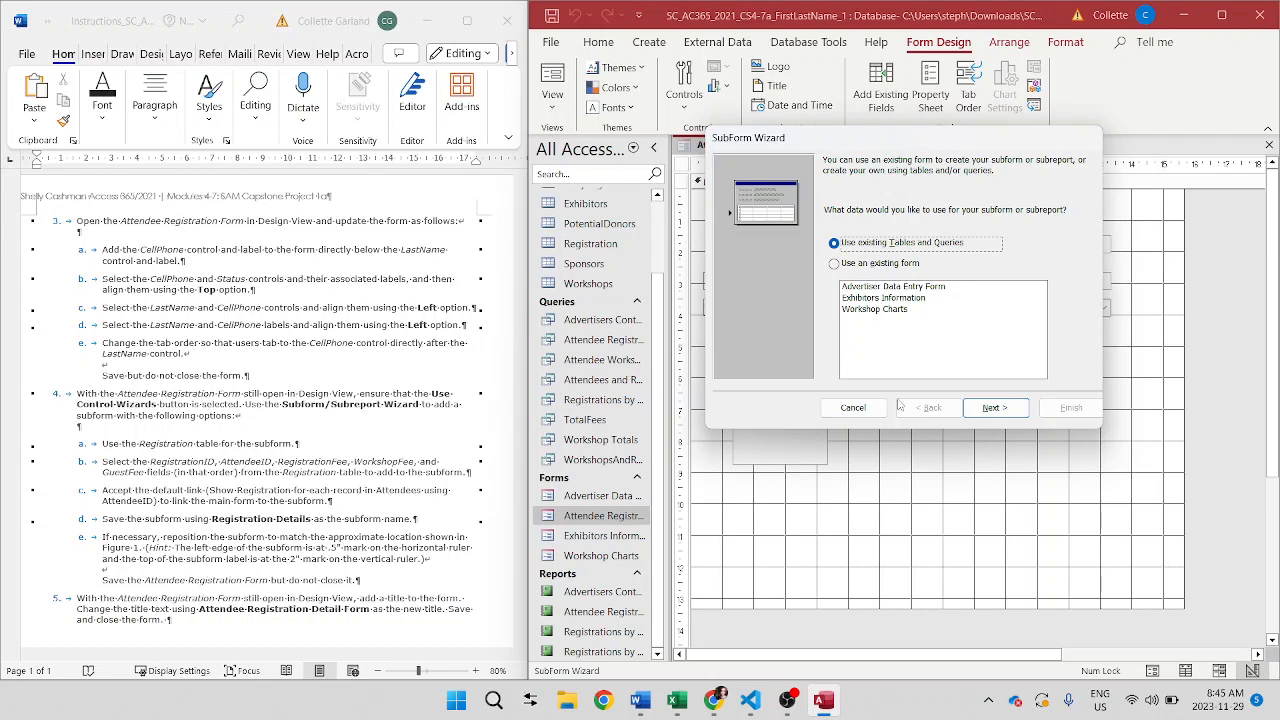
{"action": "left_click", "coordinate": [990, 409]}
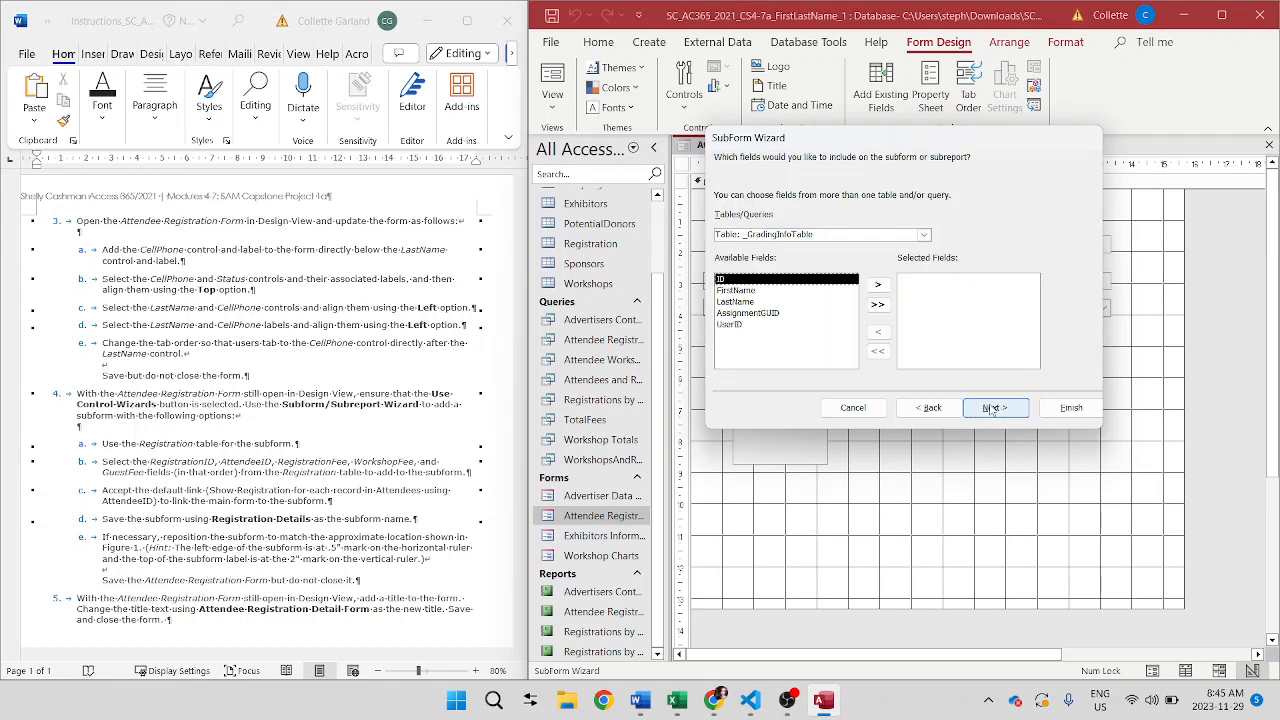
- Include RegistrationID, AttendeeID, RegistrationFee, WorkshopFee and GuestFee, in that order, from the Registration table in the subform and accept the default AttendeeID link
{"action": "left_click", "coordinate": [923, 236]}
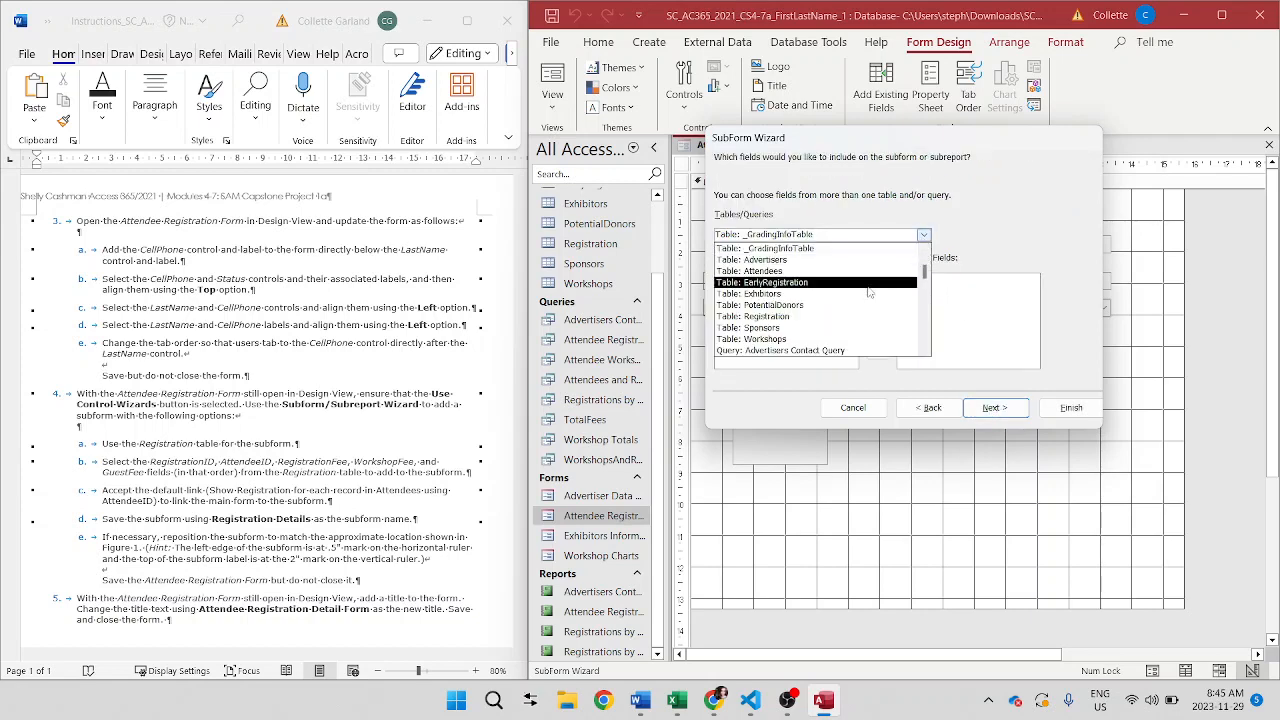
{"action": "left_click", "coordinate": [826, 317]}
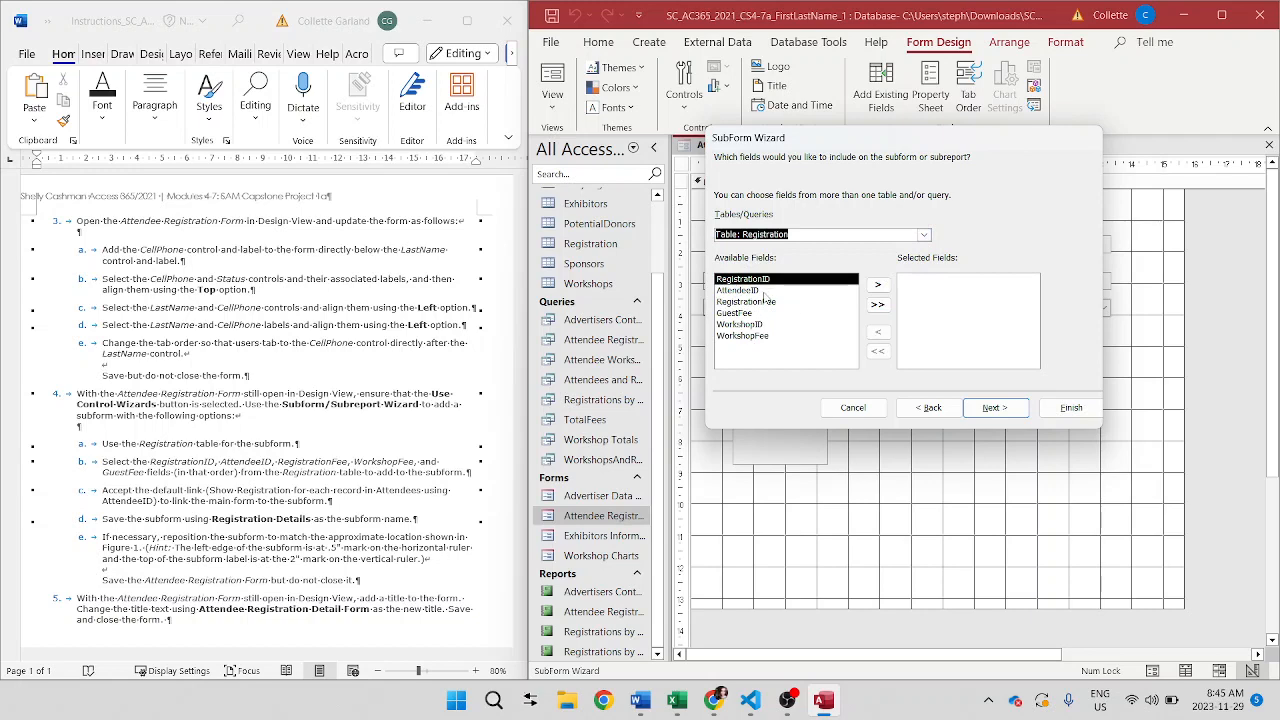
{"action": "left_click", "coordinate": [872, 287]}
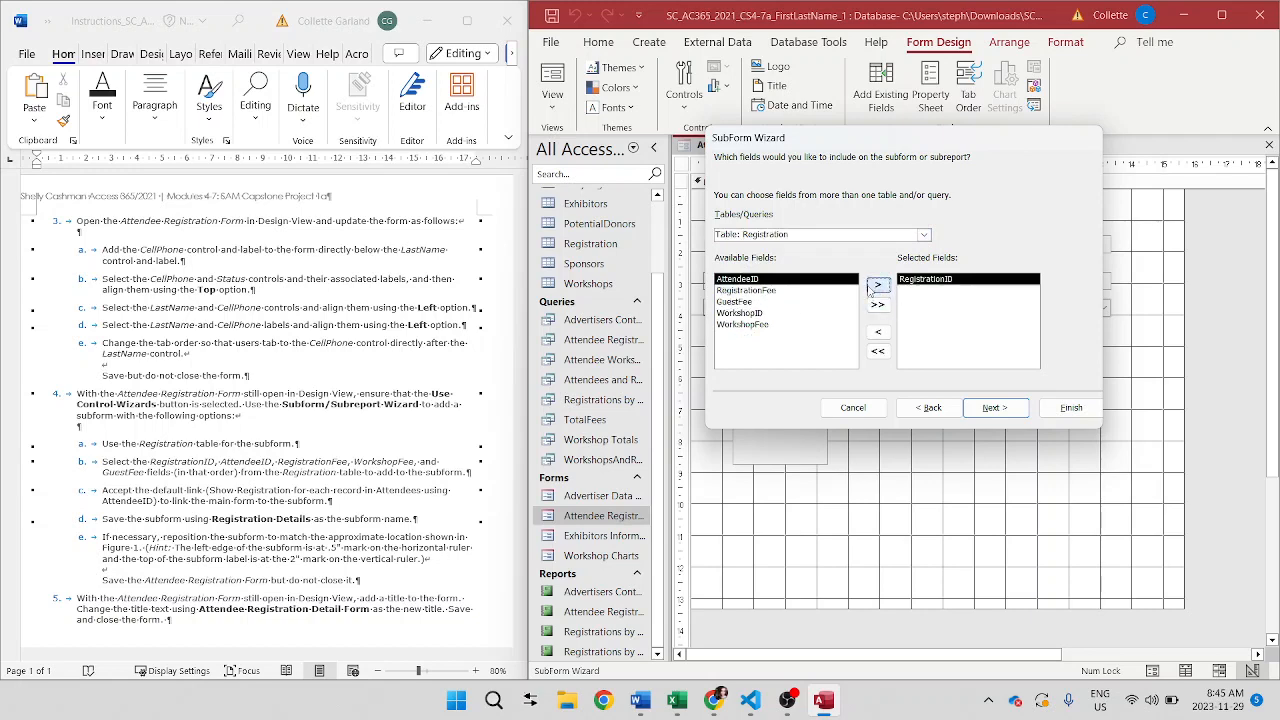
{"action": "left_click", "coordinate": [880, 286]}
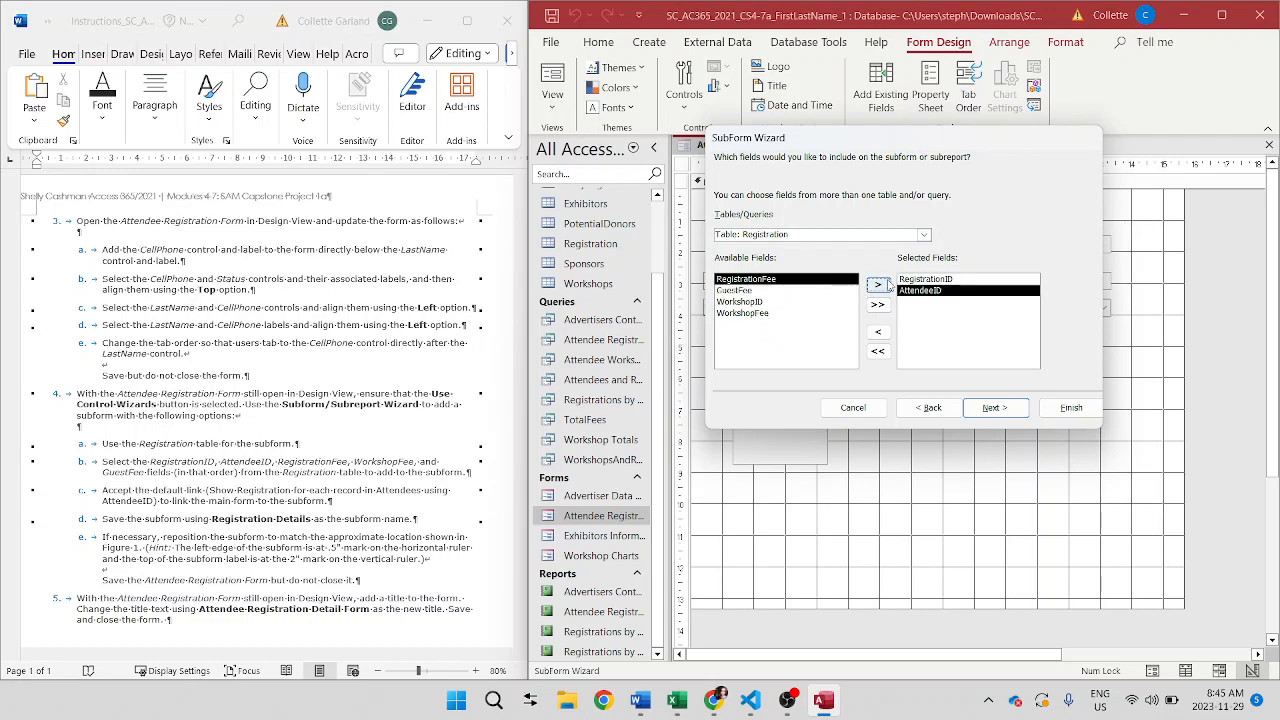
{"action": "left_click", "coordinate": [880, 286]}
{"action": "left_click", "coordinate": [790, 302]}
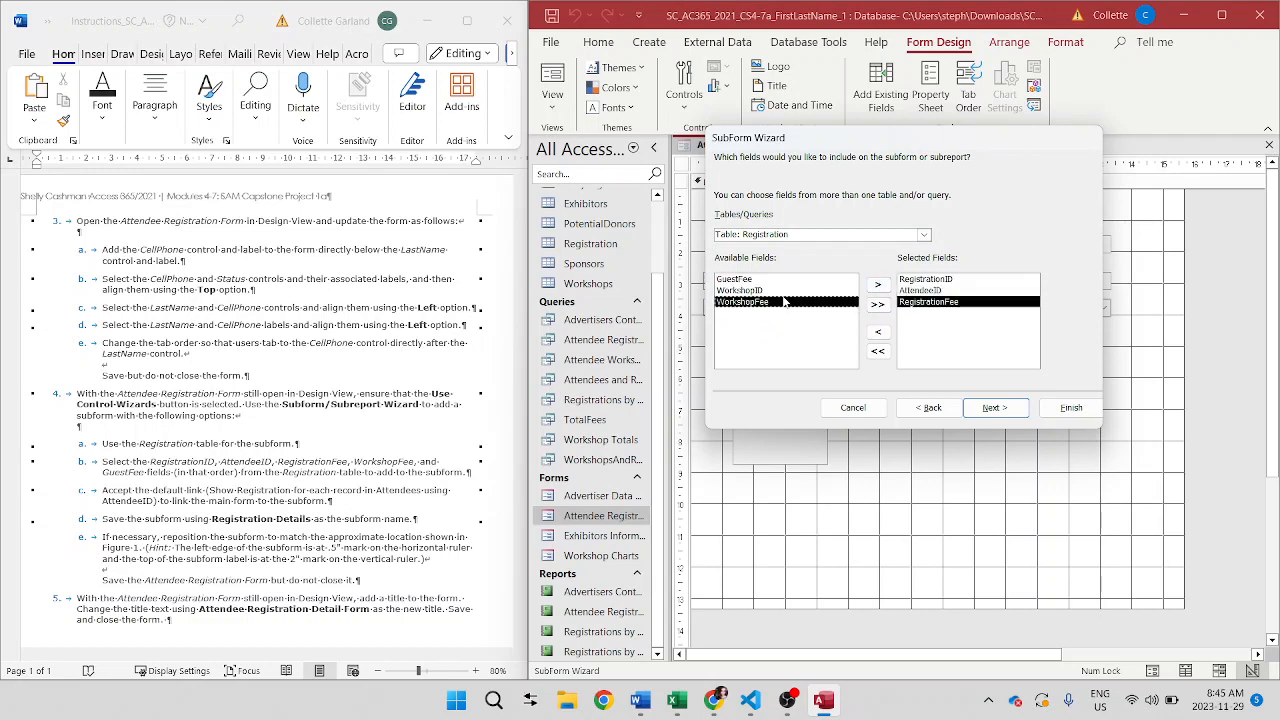
{"action": "left_click", "coordinate": [876, 287]}
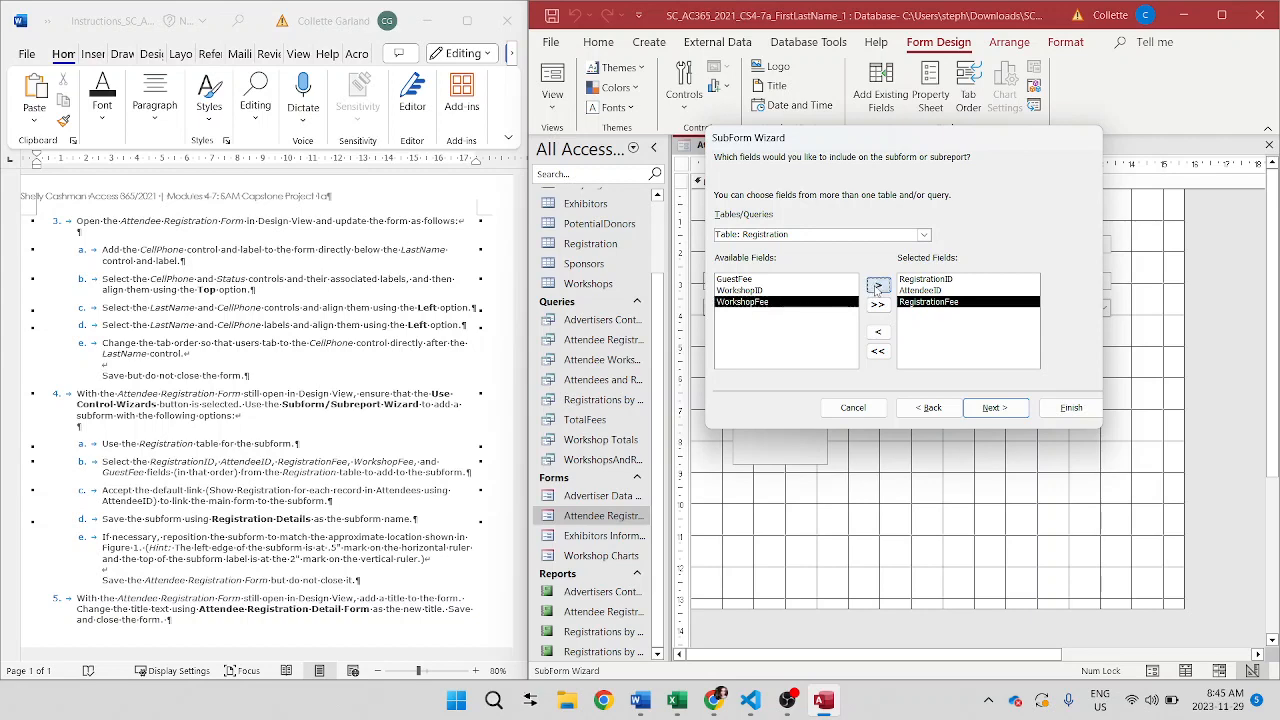
{"action": "left_click", "coordinate": [844, 283]}
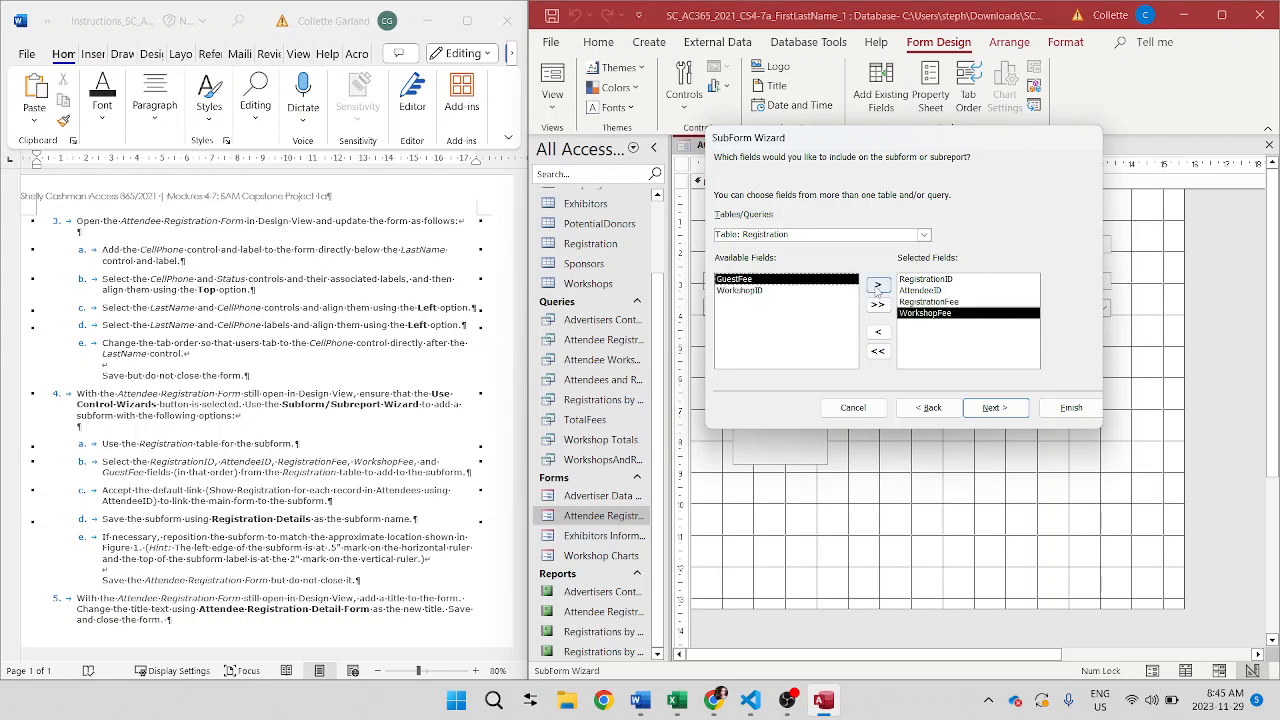
{"action": "left_click", "coordinate": [877, 286]}
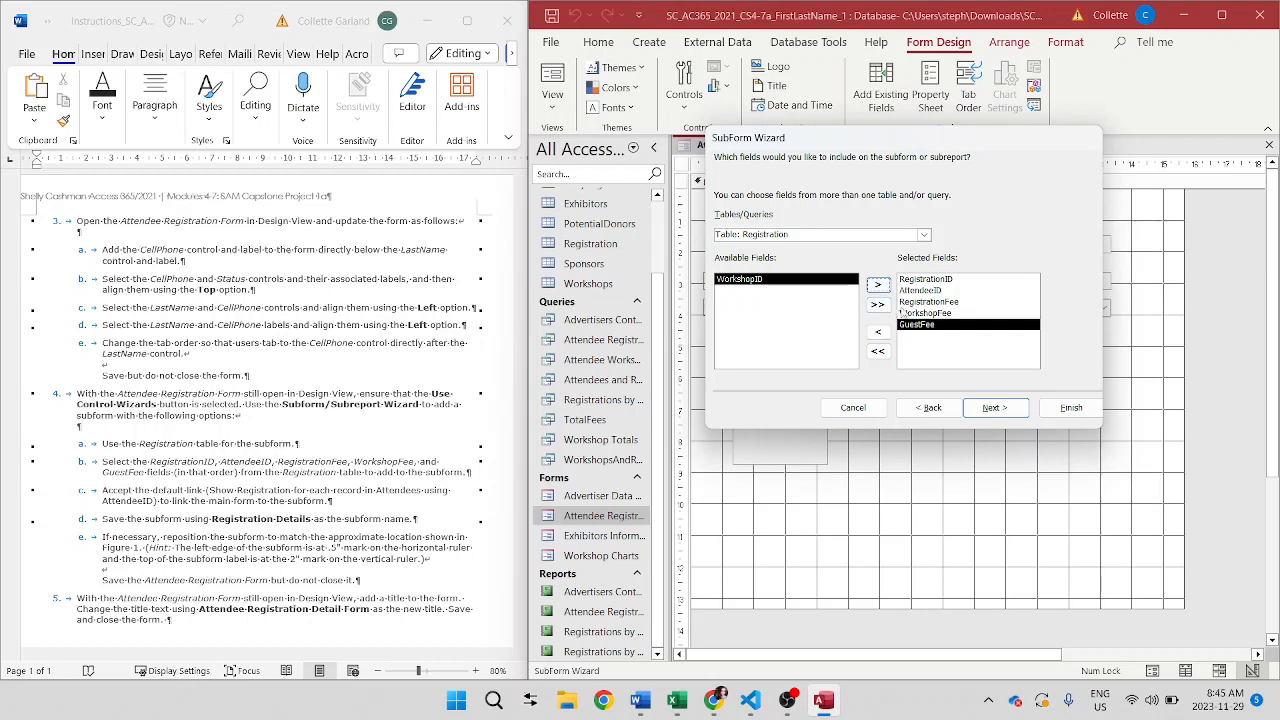
{"action": "left_click", "coordinate": [994, 410]}
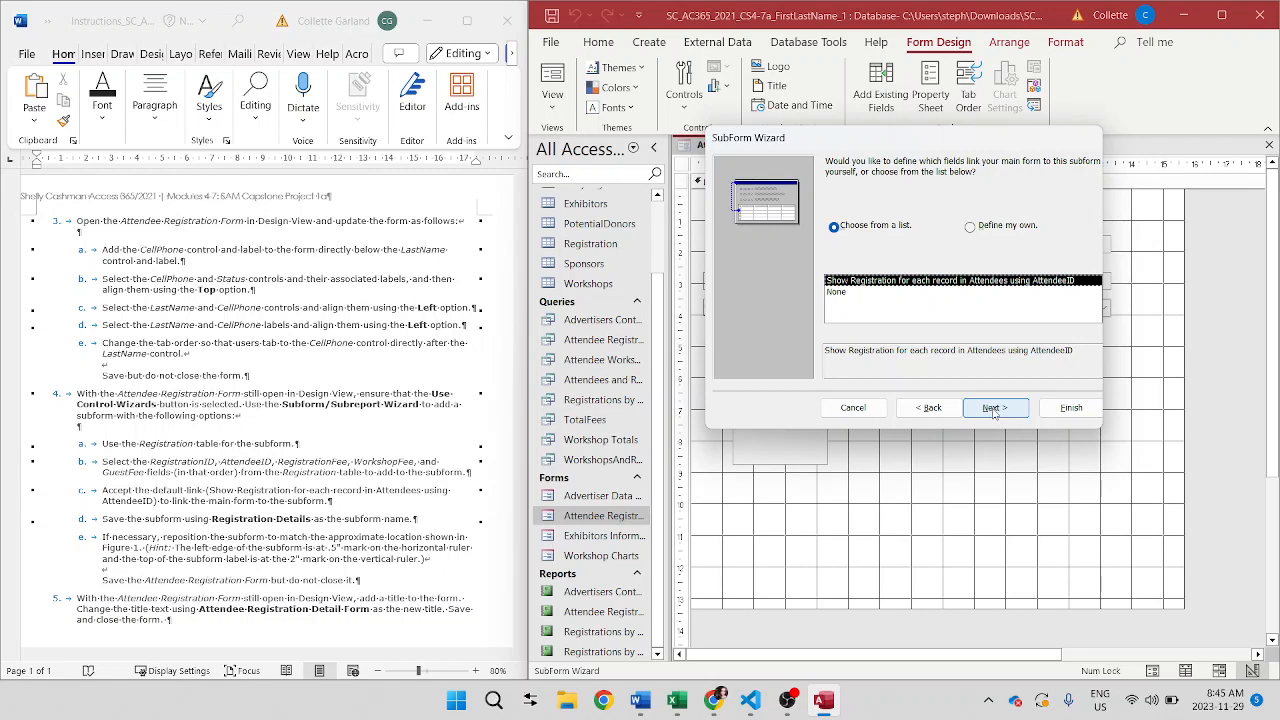
{"action": "left_click", "coordinate": [994, 410]}
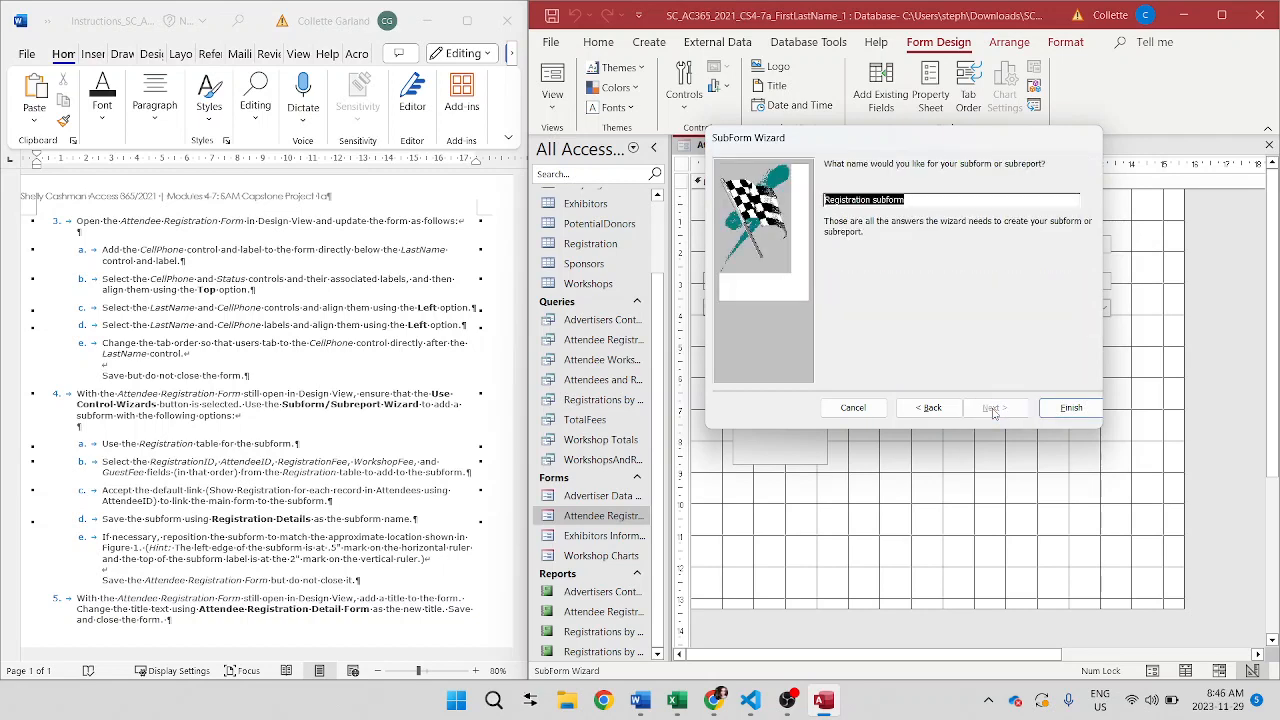
- Name the subform Registration Details and finish the subform wizard
{"action": "left_click", "coordinate": [911, 200]}
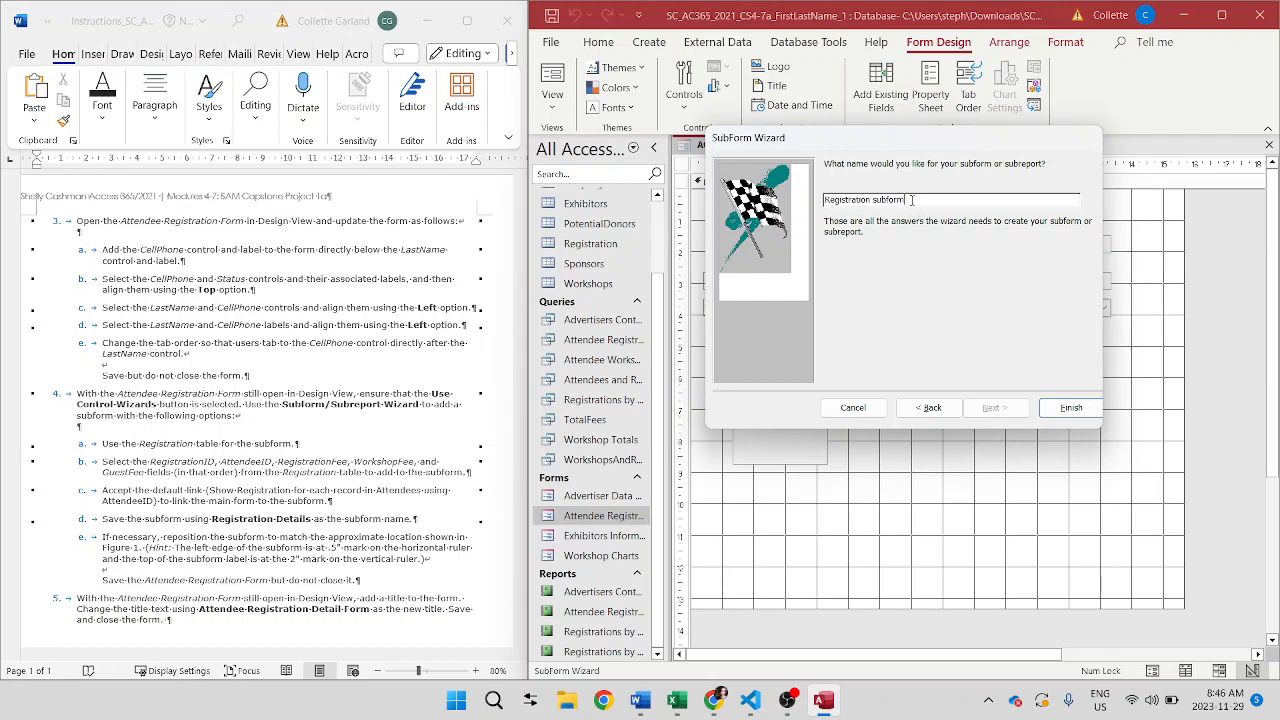
{"action": "key", "text": "BackSpace"}
{"action": "key", "text": "BackSpace"}
{"action": "key", "text": "BackSpace"}
{"action": "key", "text": "BackSpace"}
{"action": "key", "text": "BackSpace"}
{"action": "key", "text": "BackSpace"}
{"action": "type", "text": "Details"}
{"action": "left_click", "coordinate": [1068, 407]}
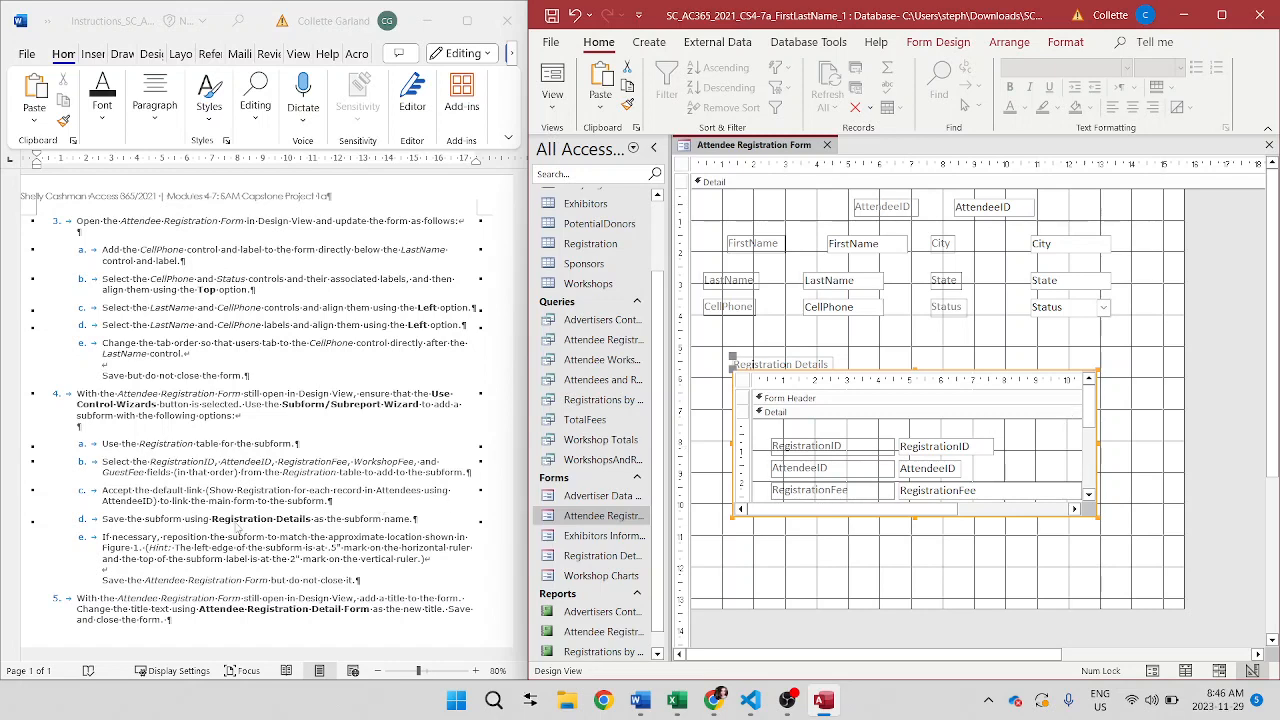
- Following Figure 1, move the Registration Details subform and its label slightly right and up, with its left edge at about 2.3 on the horizontal ruler
{"action": "scroll", "coordinate": [238, 530], "scroll_direction": "down", "scroll_amount": 10}
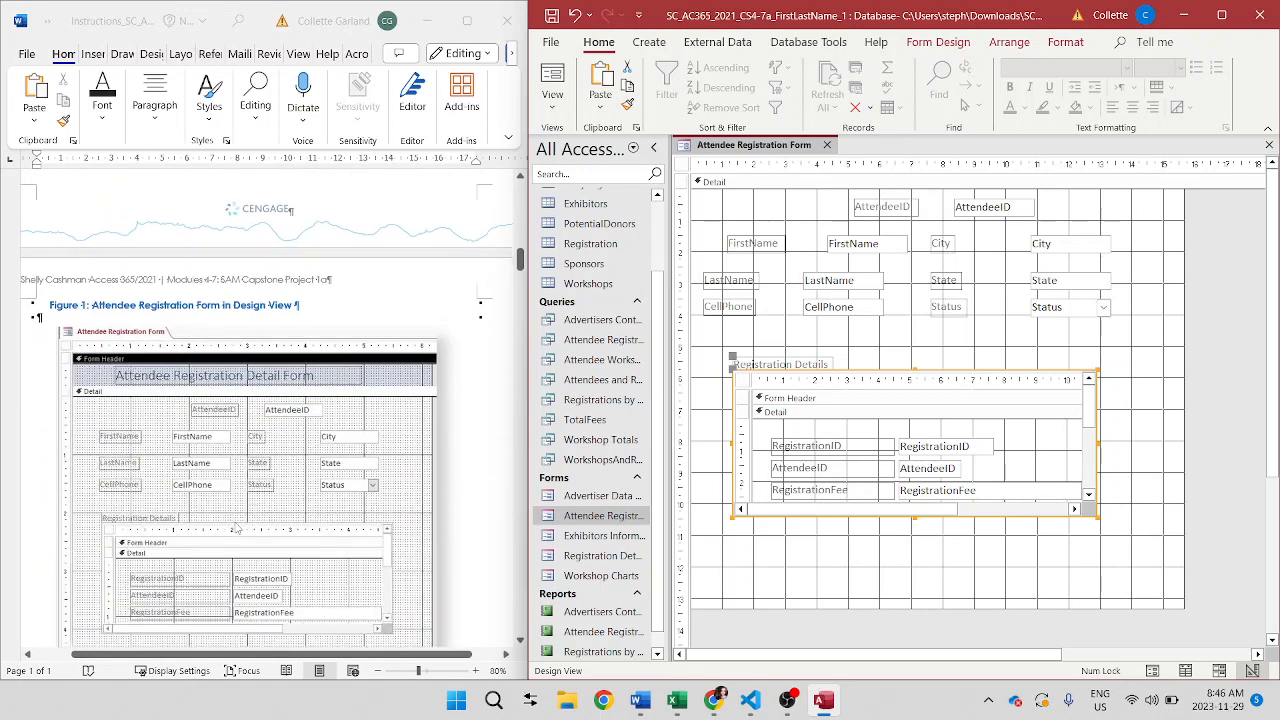
{"action": "scroll", "coordinate": [237, 529], "scroll_direction": "down", "scroll_amount": 1}
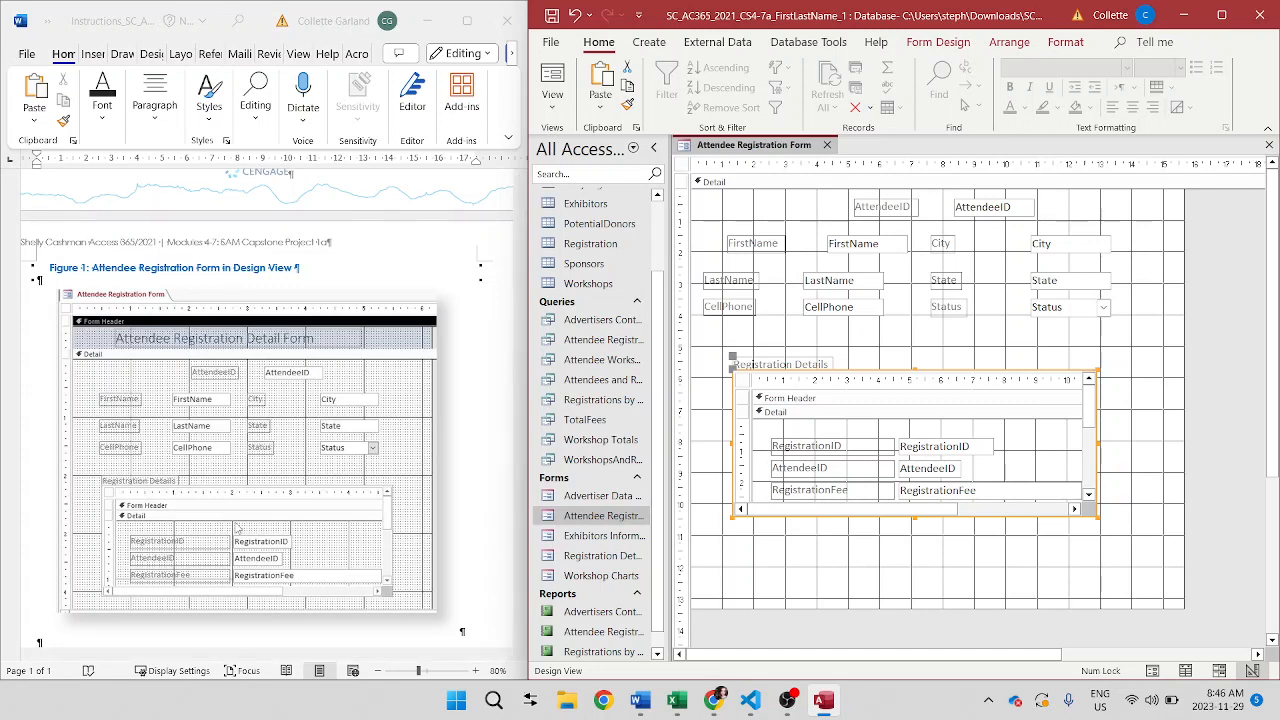
{"action": "scroll", "coordinate": [237, 529], "scroll_direction": "up", "scroll_amount": 10}
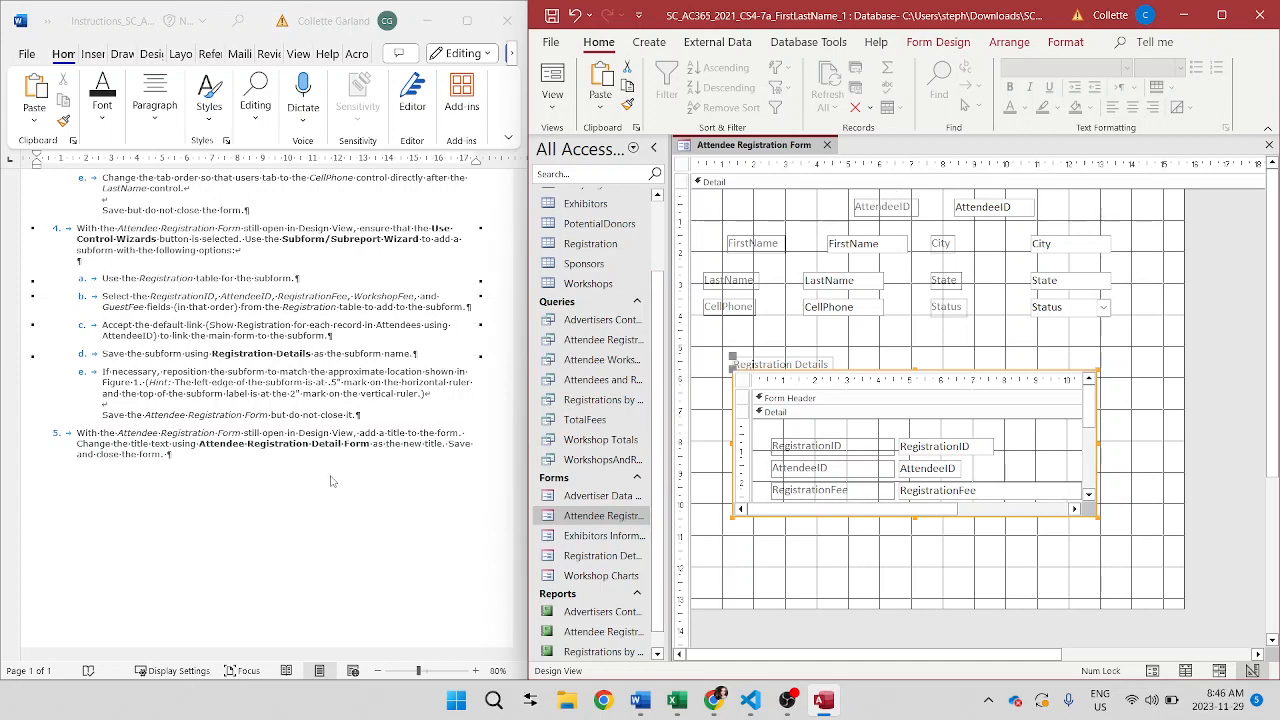
{"action": "scroll", "coordinate": [332, 481], "scroll_direction": "down", "scroll_amount": 8}
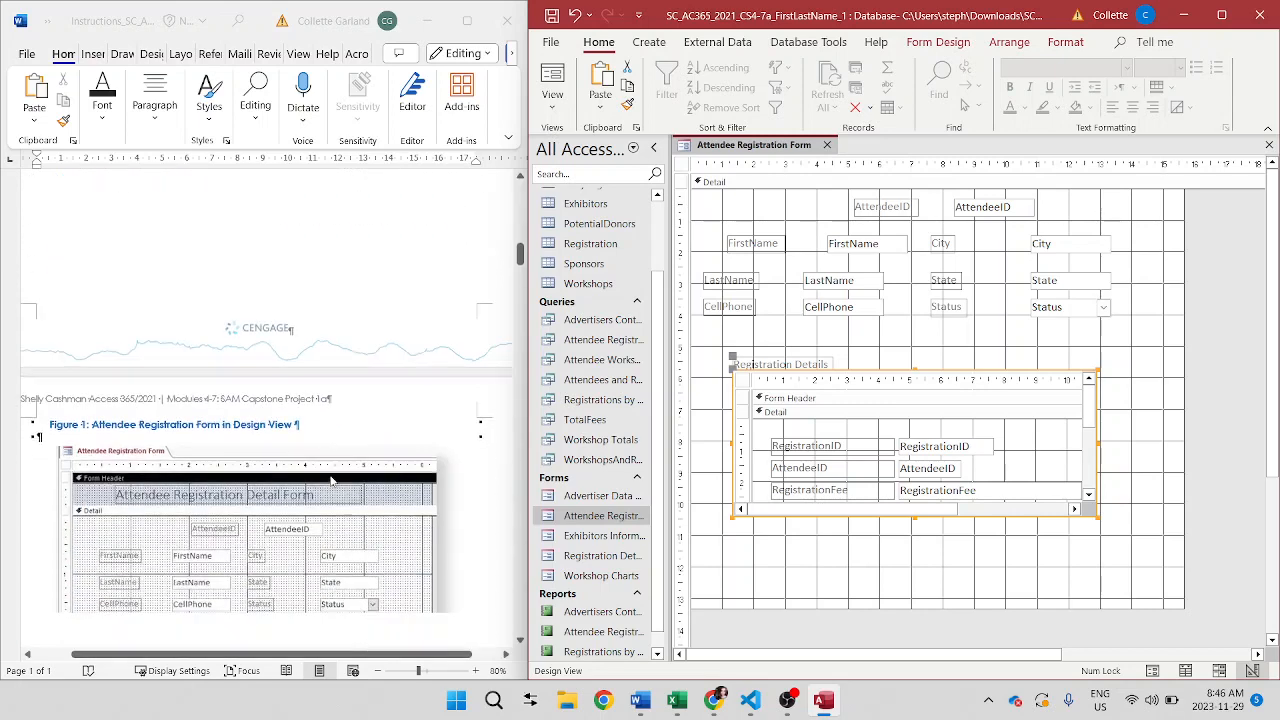
{"action": "scroll", "coordinate": [332, 481], "scroll_direction": "down", "scroll_amount": 2}
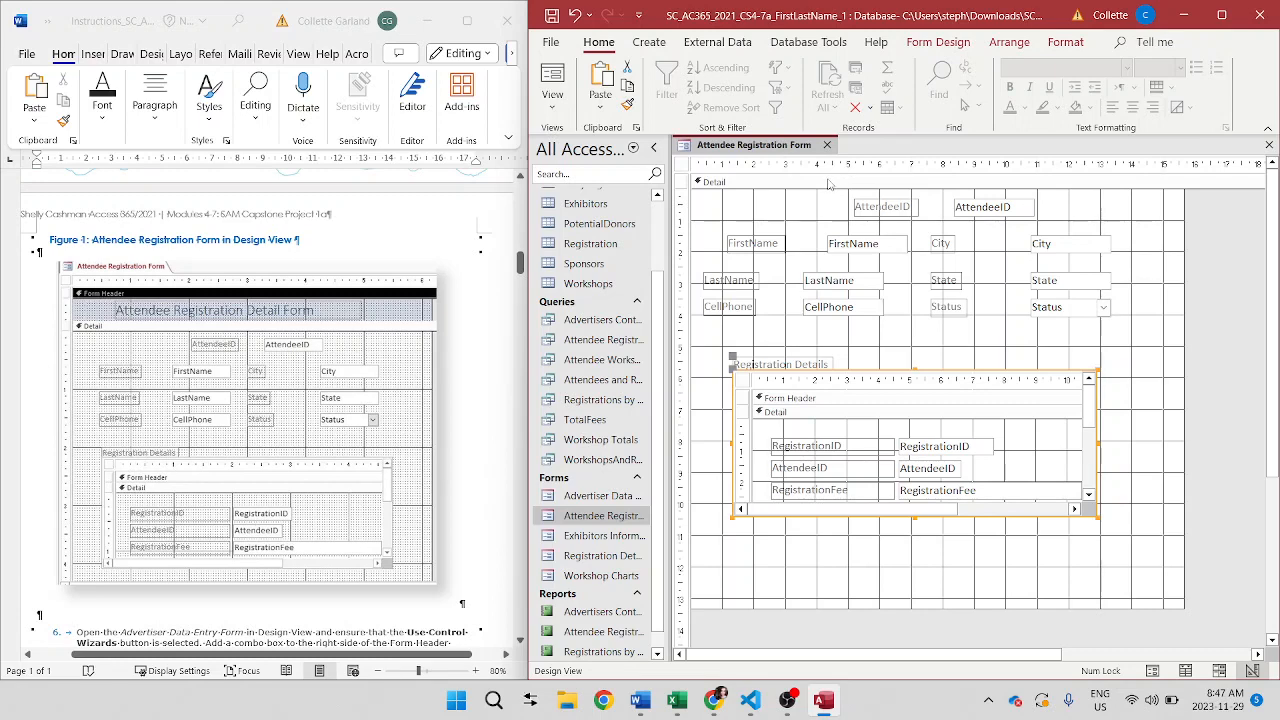
{"action": "left_click", "coordinate": [817, 370]}
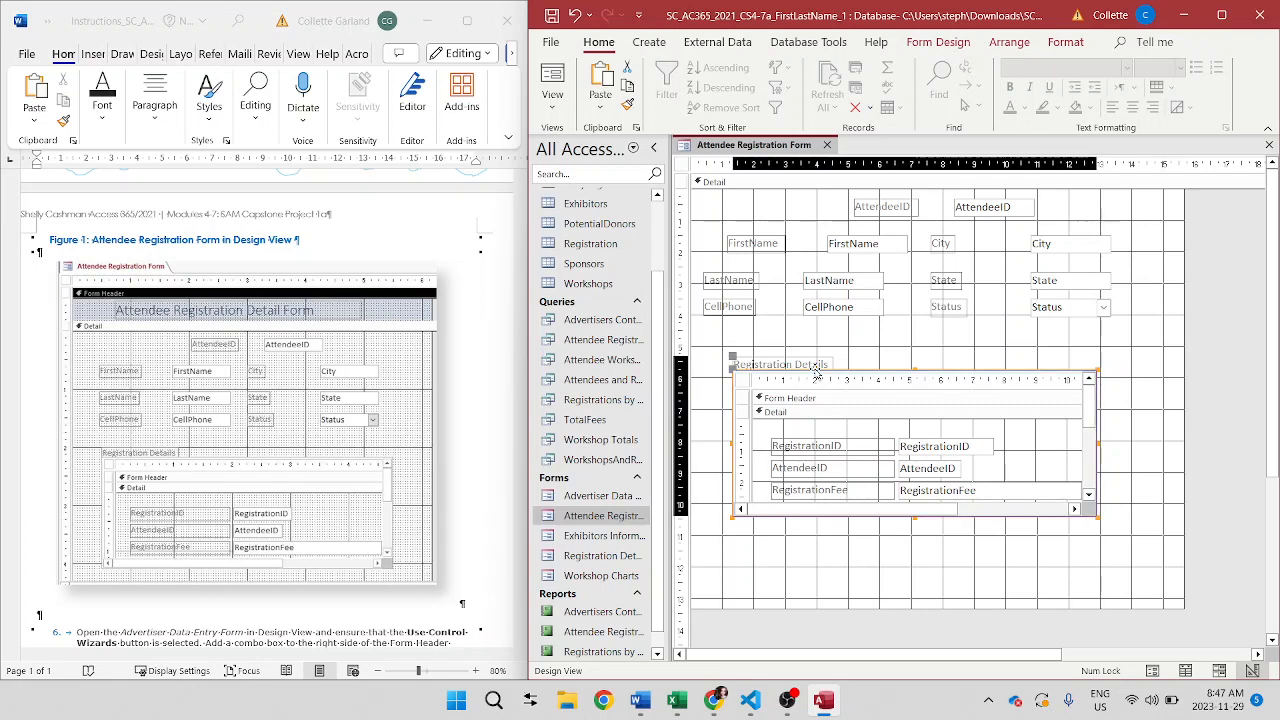
{"action": "left_click_drag", "start_coordinate": [815, 371], "coordinate": [811, 369]}
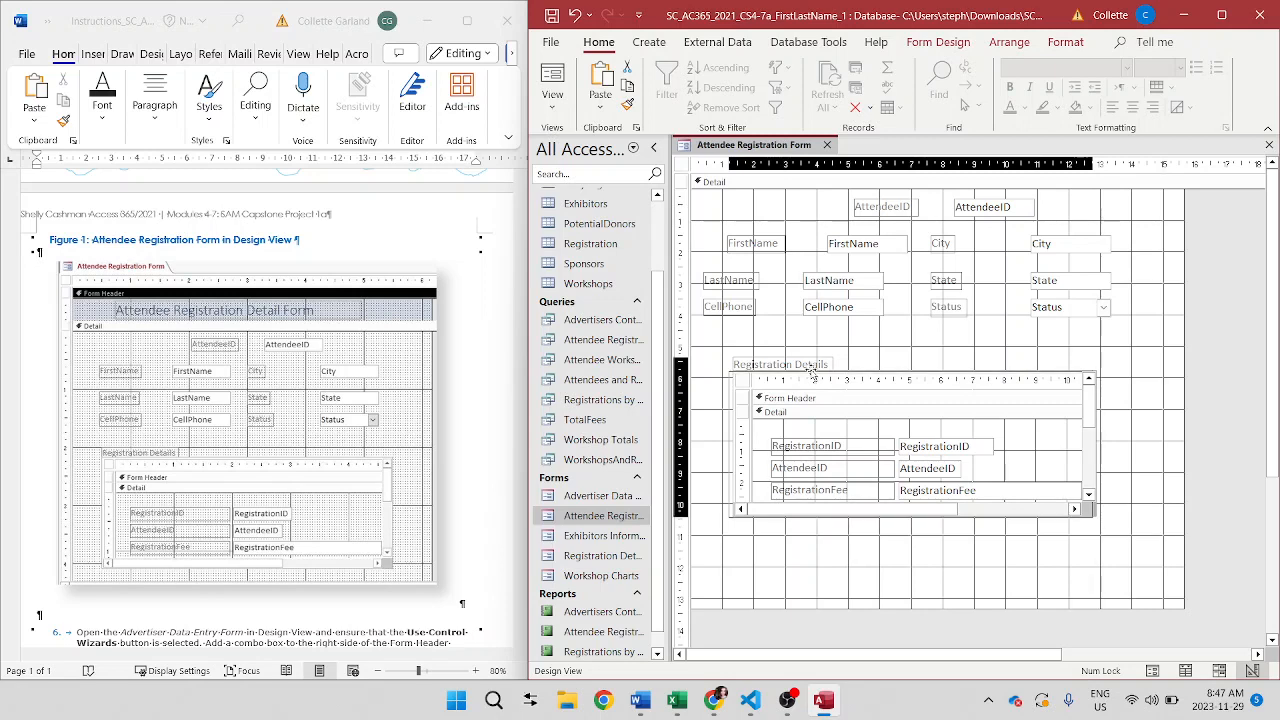
{"action": "left_click_drag", "start_coordinate": [812, 372], "coordinate": [846, 367]}
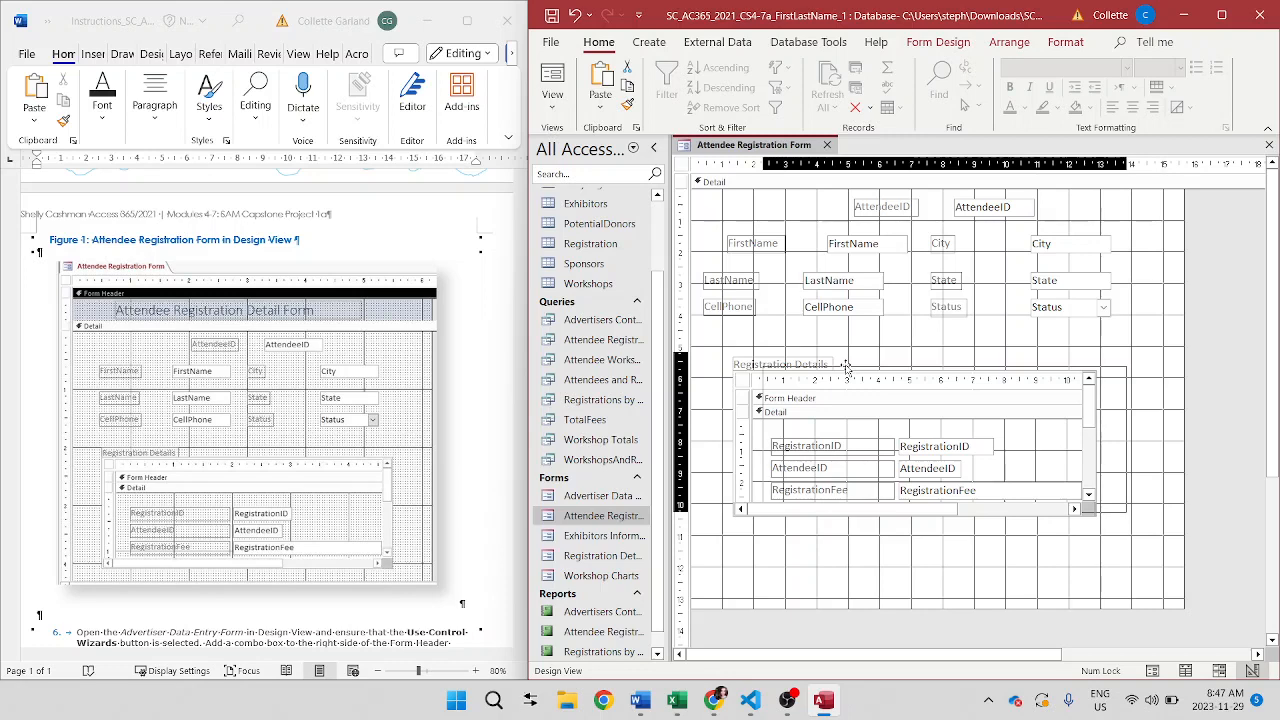
{"action": "left_click_drag", "start_coordinate": [846, 367], "coordinate": [846, 366]}
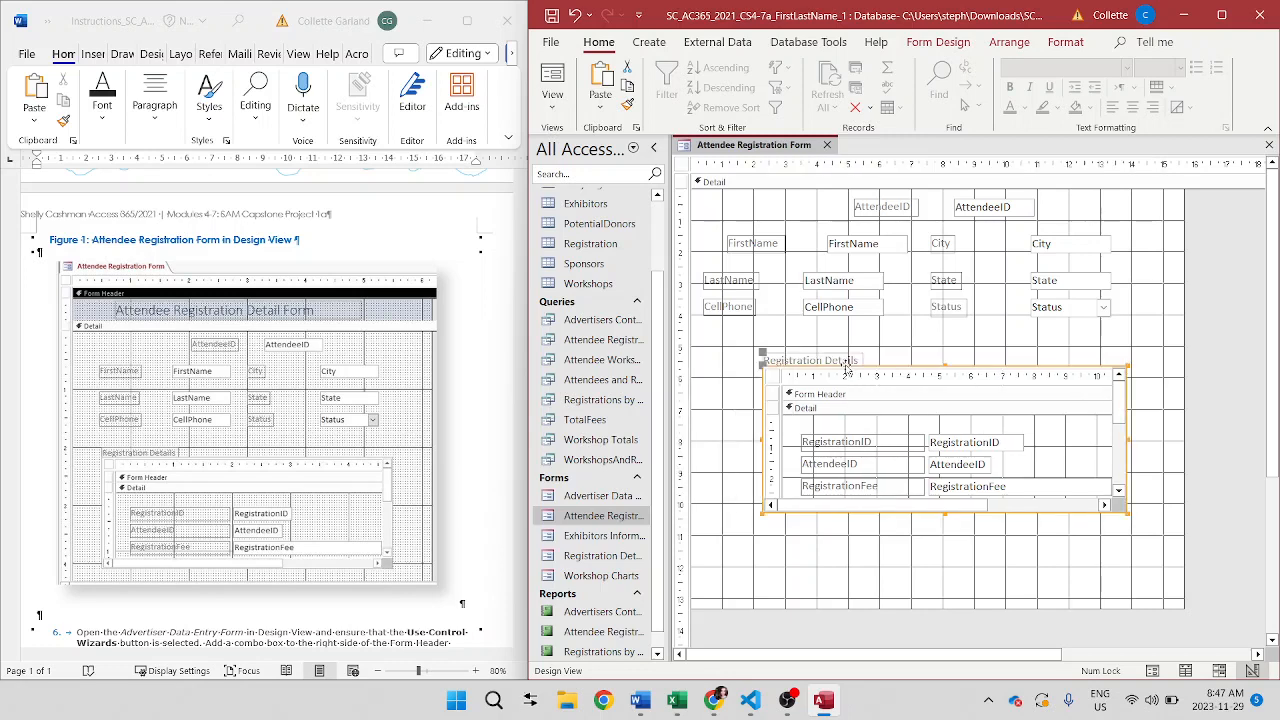
{"action": "left_click", "coordinate": [917, 337]}
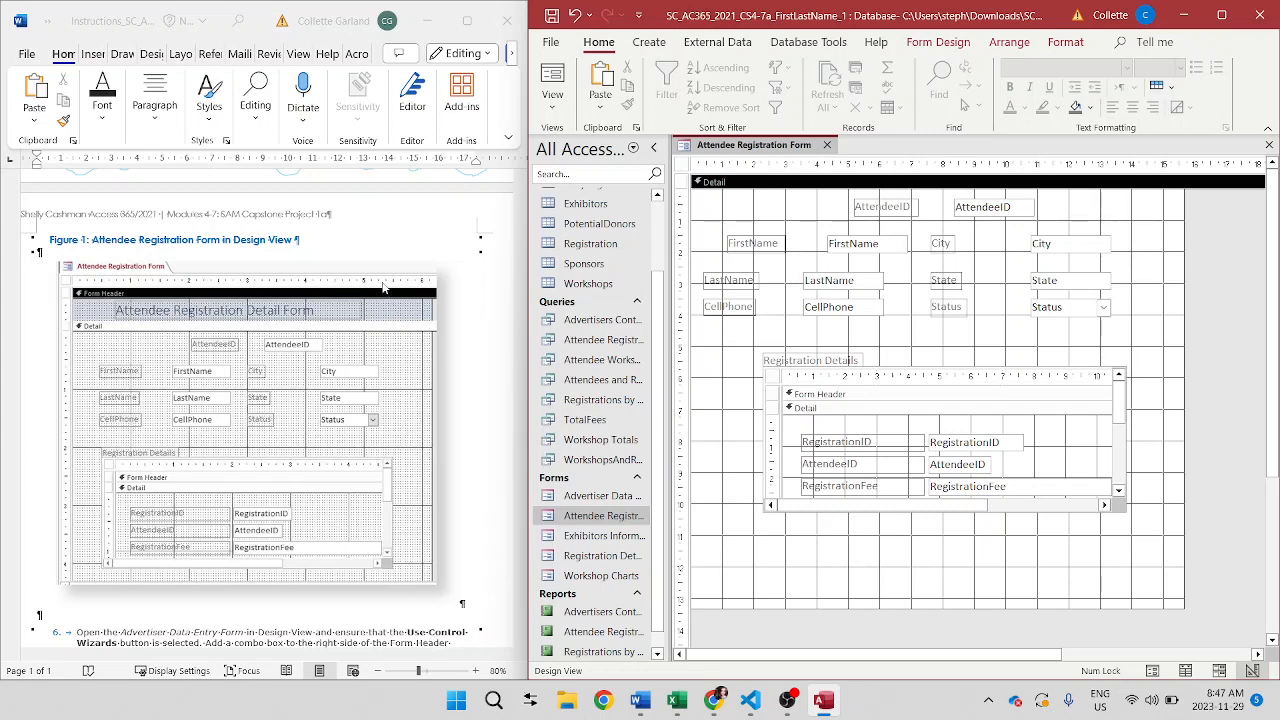
- Add a form title reading Attendee Registration Detail Form, and save and close the Attendee Registration Form
{"action": "scroll", "coordinate": [386, 400], "scroll_direction": "up", "scroll_amount": 2}
{"action": "scroll", "coordinate": [386, 400], "scroll_direction": "up", "scroll_amount": 6}
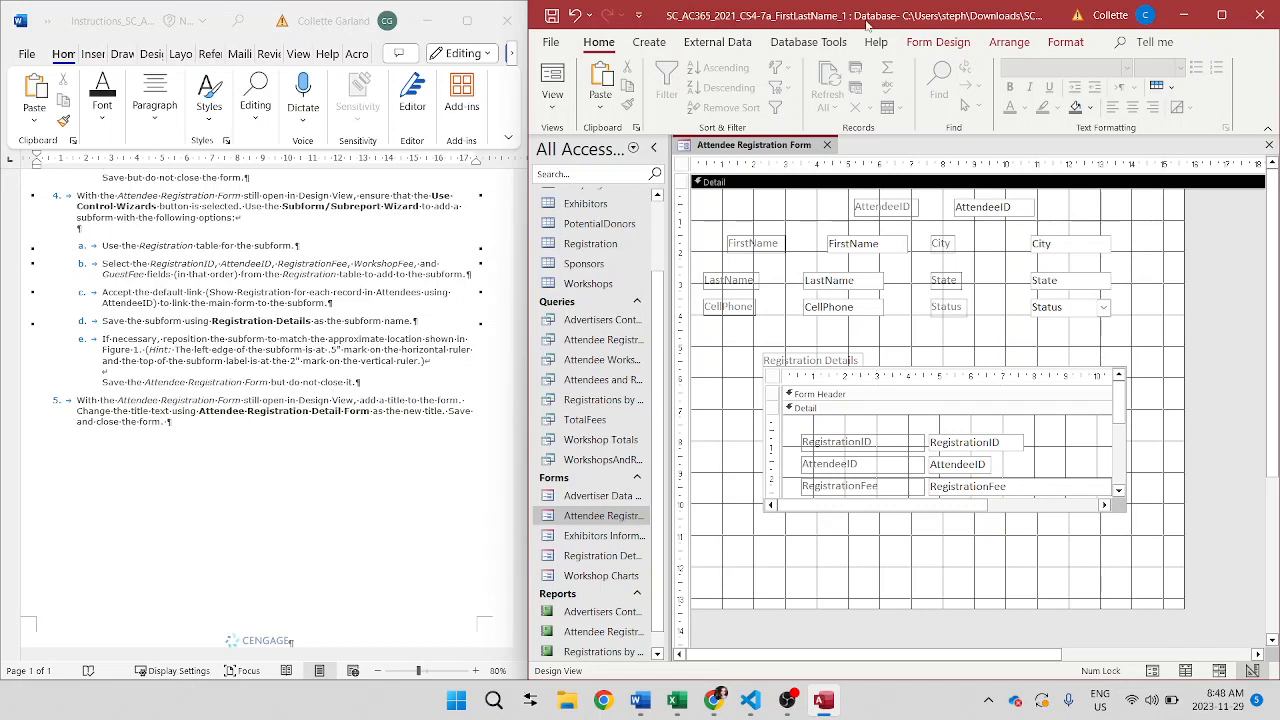
{"action": "left_click", "coordinate": [938, 42]}
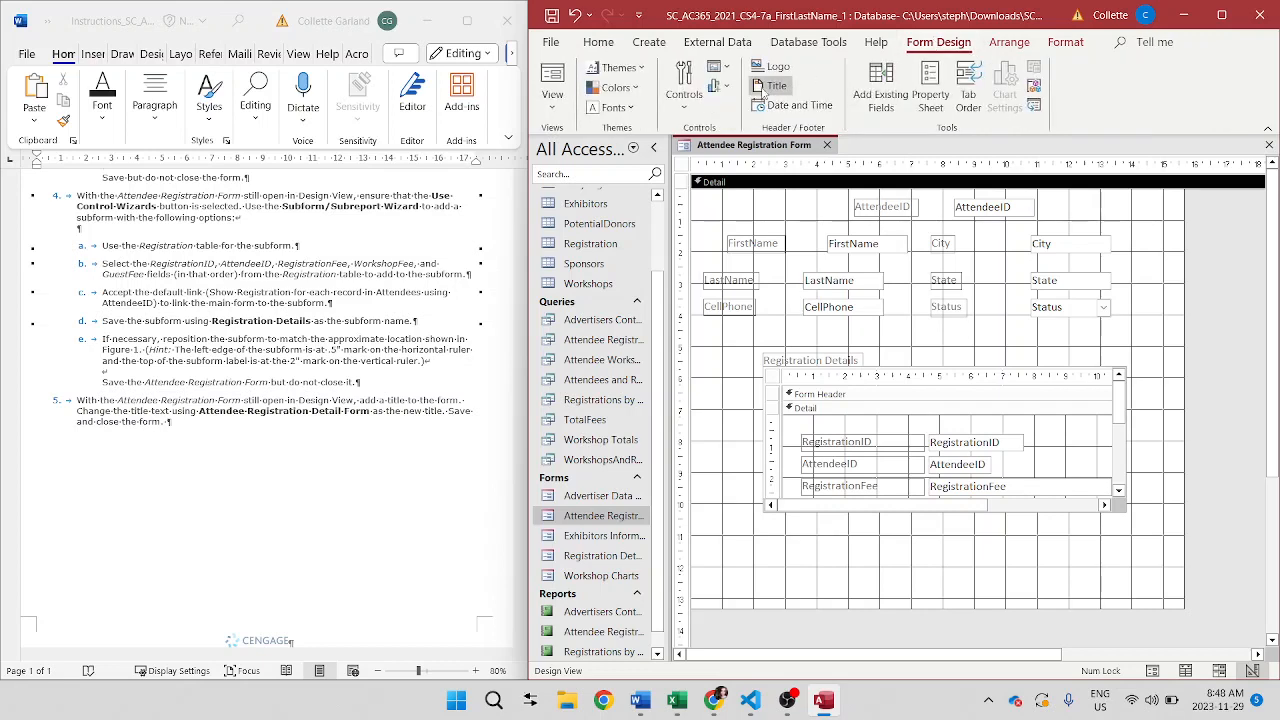
{"action": "left_click", "coordinate": [770, 86]}
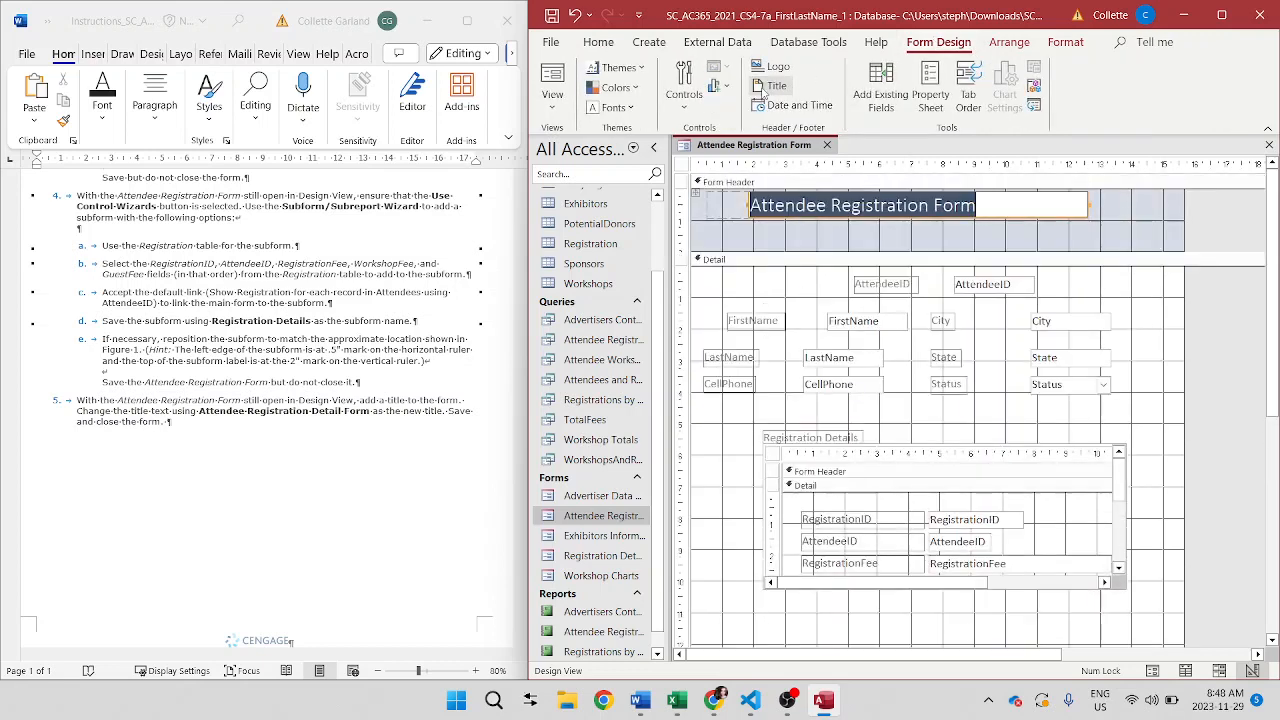
{"action": "left_click", "coordinate": [928, 205]}
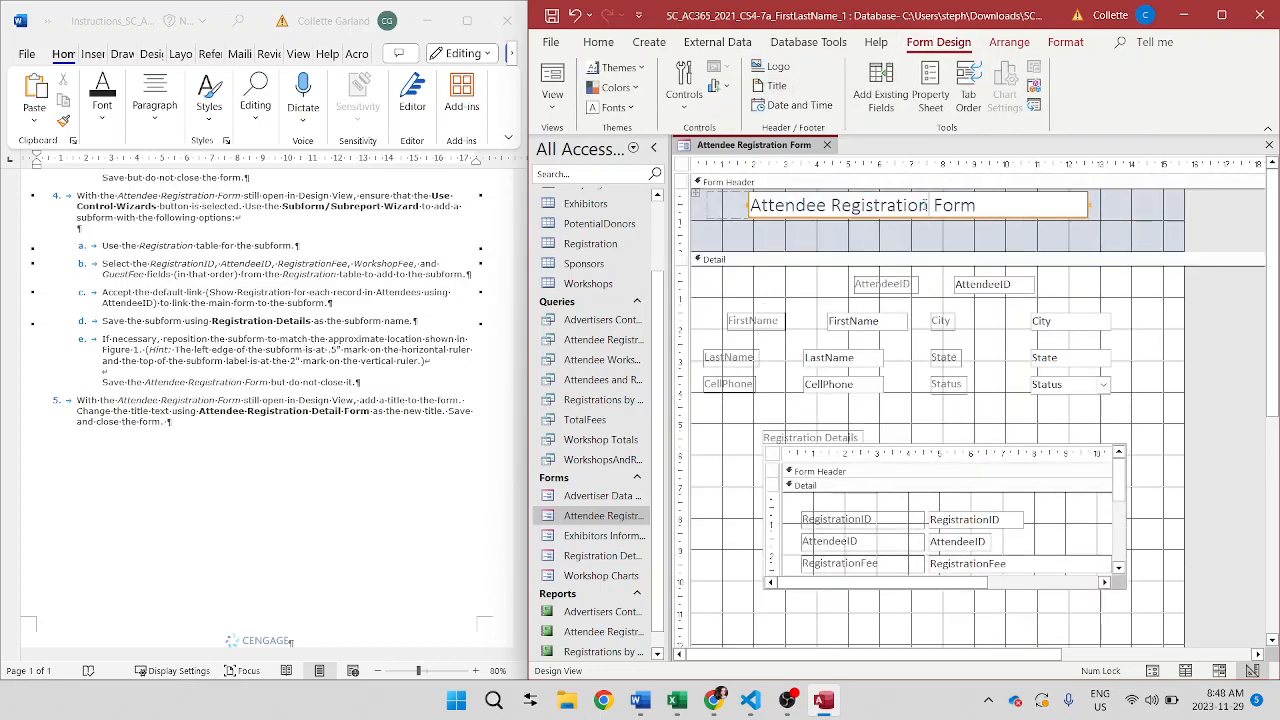
{"action": "type", "text": "Detail"}
{"action": "left_click", "coordinate": [1140, 276]}
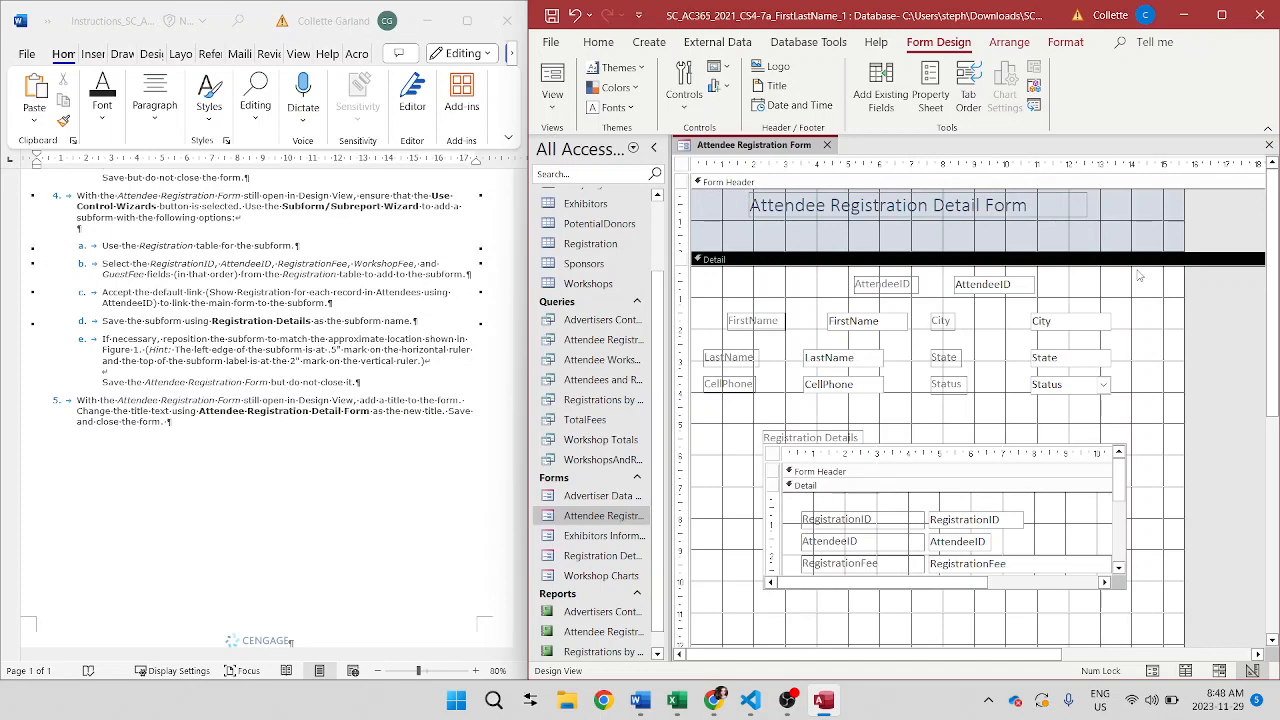
{"action": "left_click", "coordinate": [551, 15]}
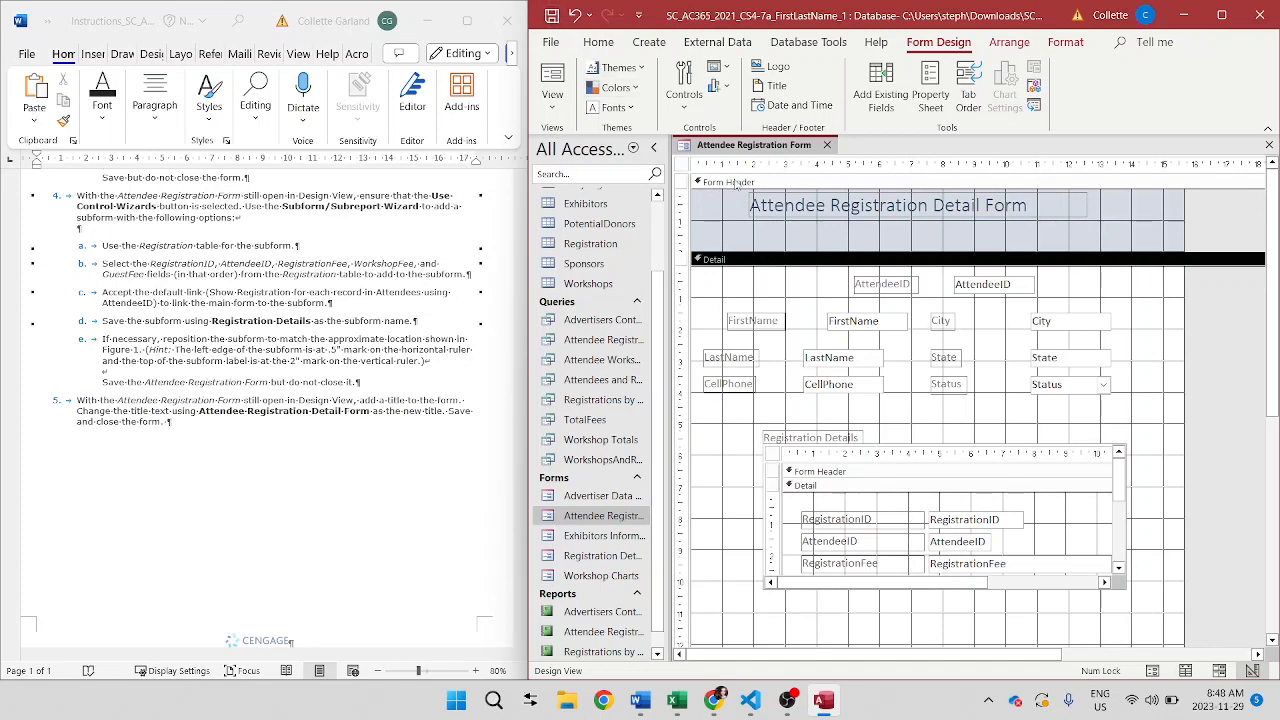
{"action": "left_click", "coordinate": [827, 145]}
- Read instruction 6 and open the Advertiser Data Entry Form in Design View
{"action": "scroll", "coordinate": [318, 424], "scroll_direction": "down", "scroll_amount": 5}
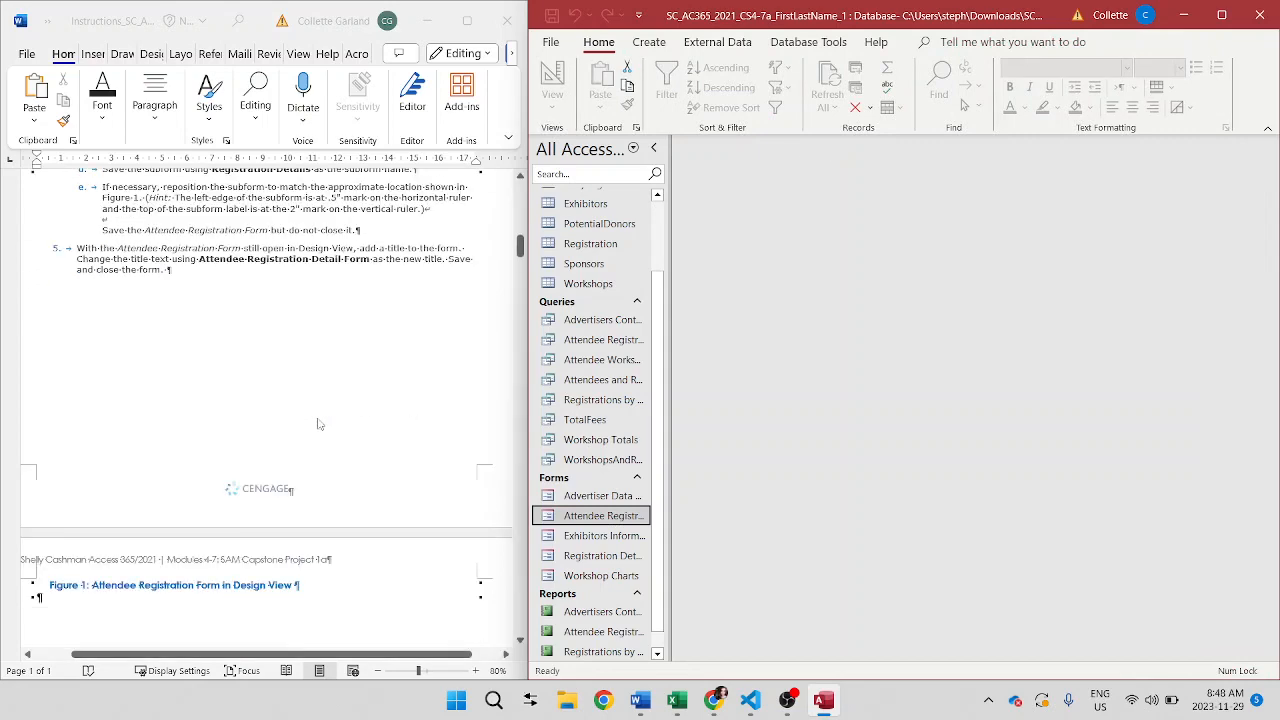
{"action": "scroll", "coordinate": [318, 424], "scroll_direction": "down", "scroll_amount": 6}
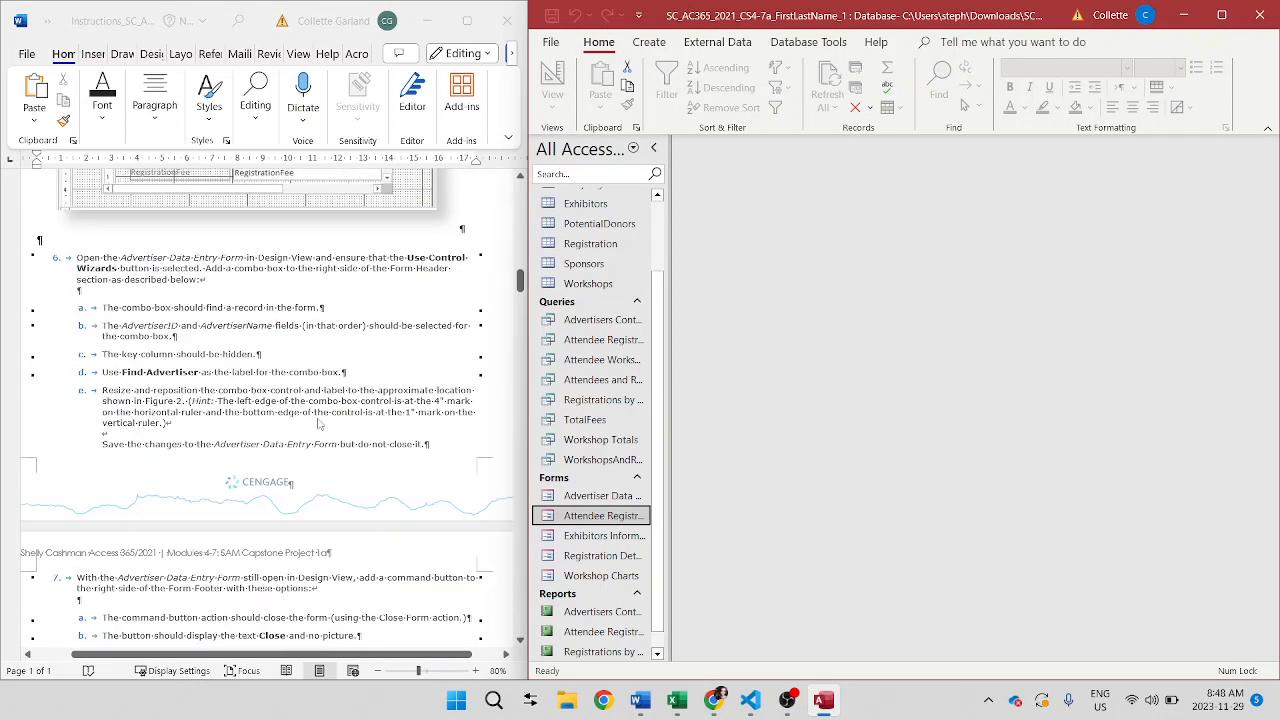
{"action": "scroll", "coordinate": [318, 424], "scroll_direction": "down", "scroll_amount": 1}
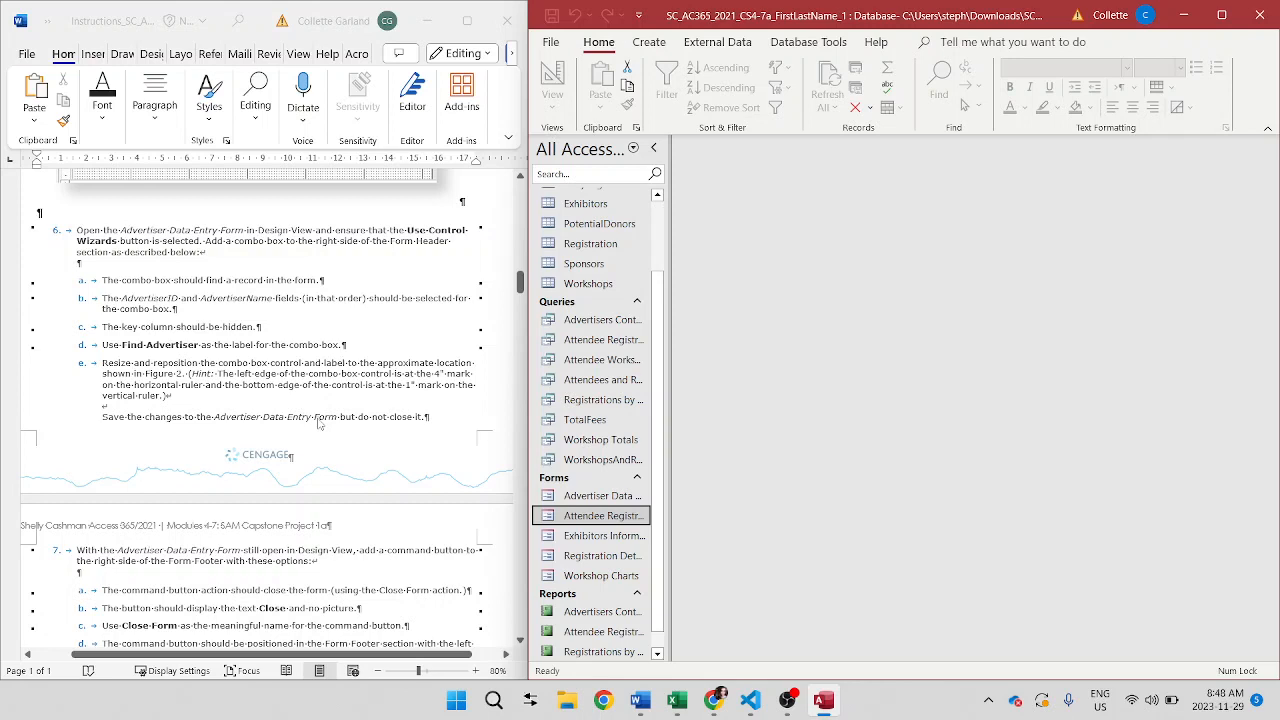
{"action": "right_click", "coordinate": [616, 497]}
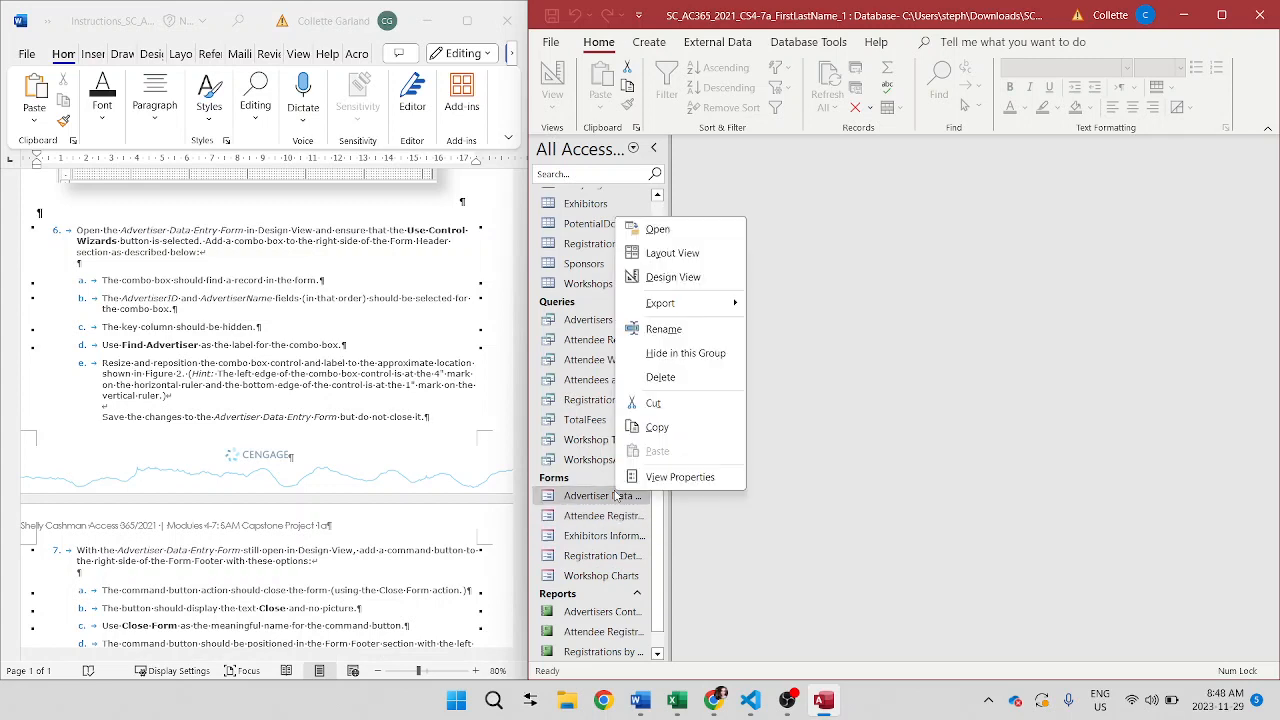
{"action": "left_click", "coordinate": [668, 274]}
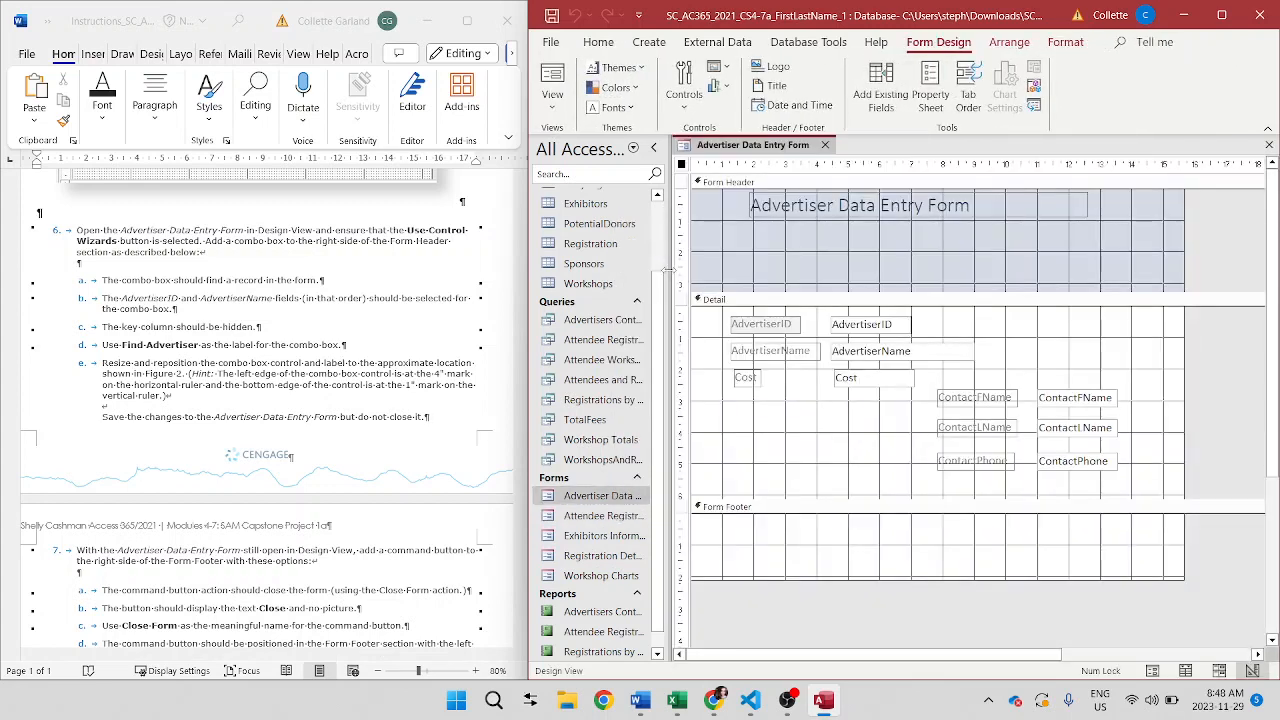
- With control wizards enabled, place a combo box at the right side of the Form Header that finds a record based on the selected value
{"action": "left_click", "coordinate": [684, 85]}
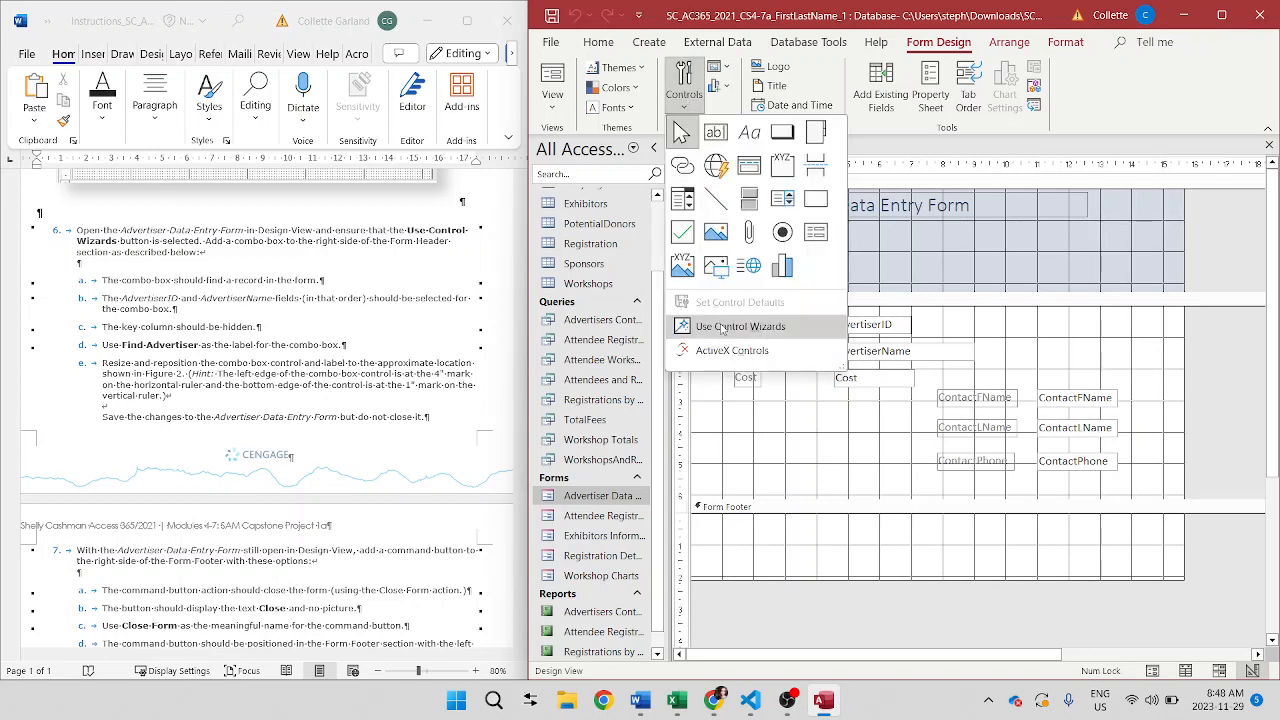
{"action": "left_click", "coordinate": [1075, 89]}
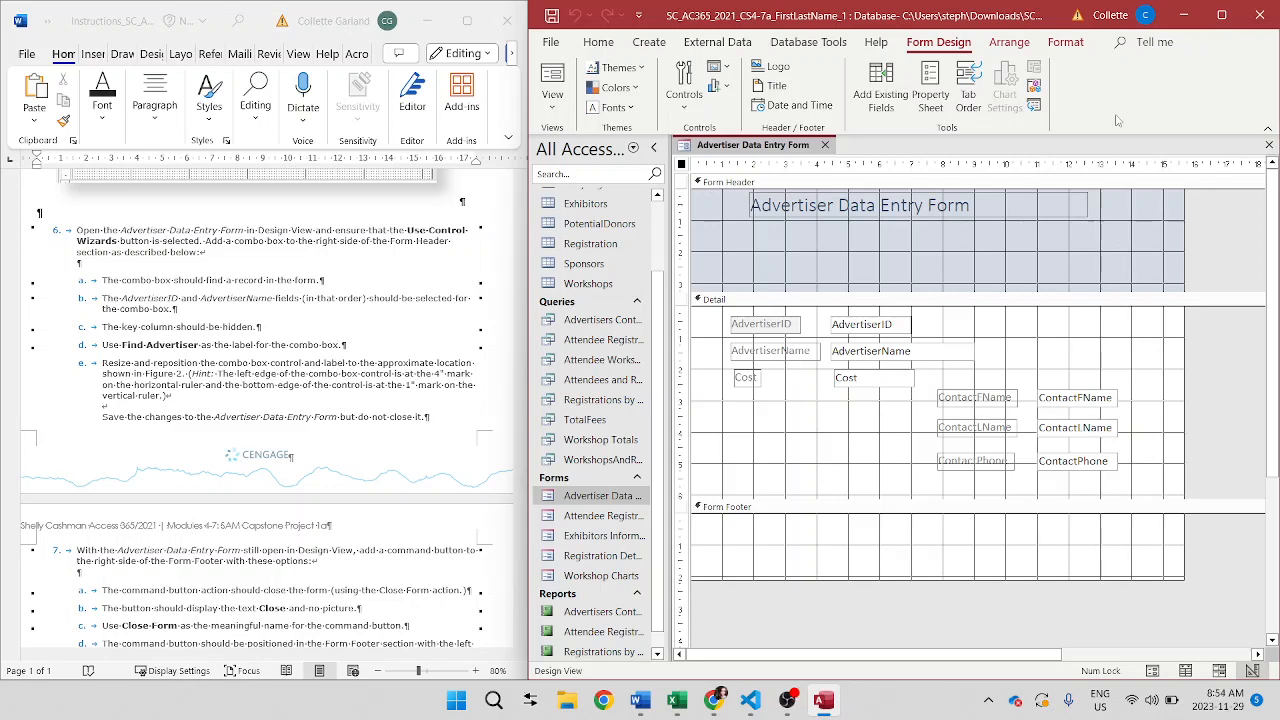
{"action": "left_click", "coordinate": [684, 95]}
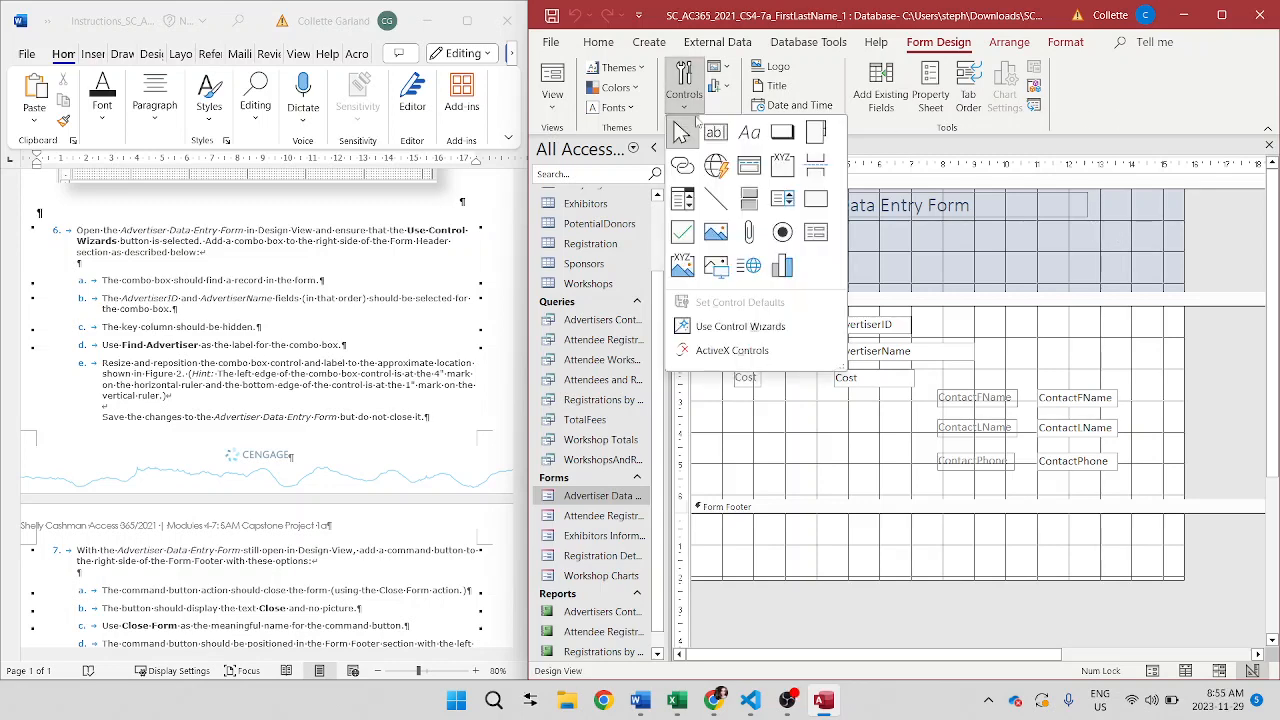
{"action": "left_click", "coordinate": [682, 199]}
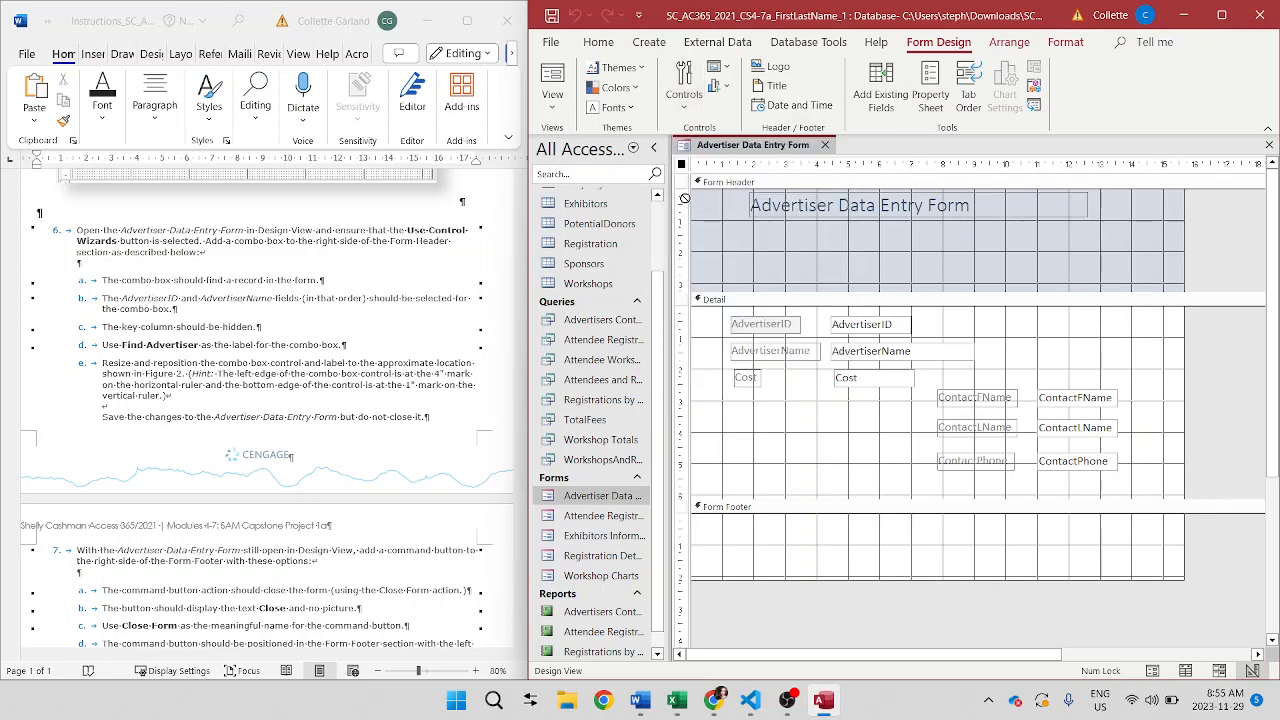
{"action": "left_click", "coordinate": [1100, 207]}
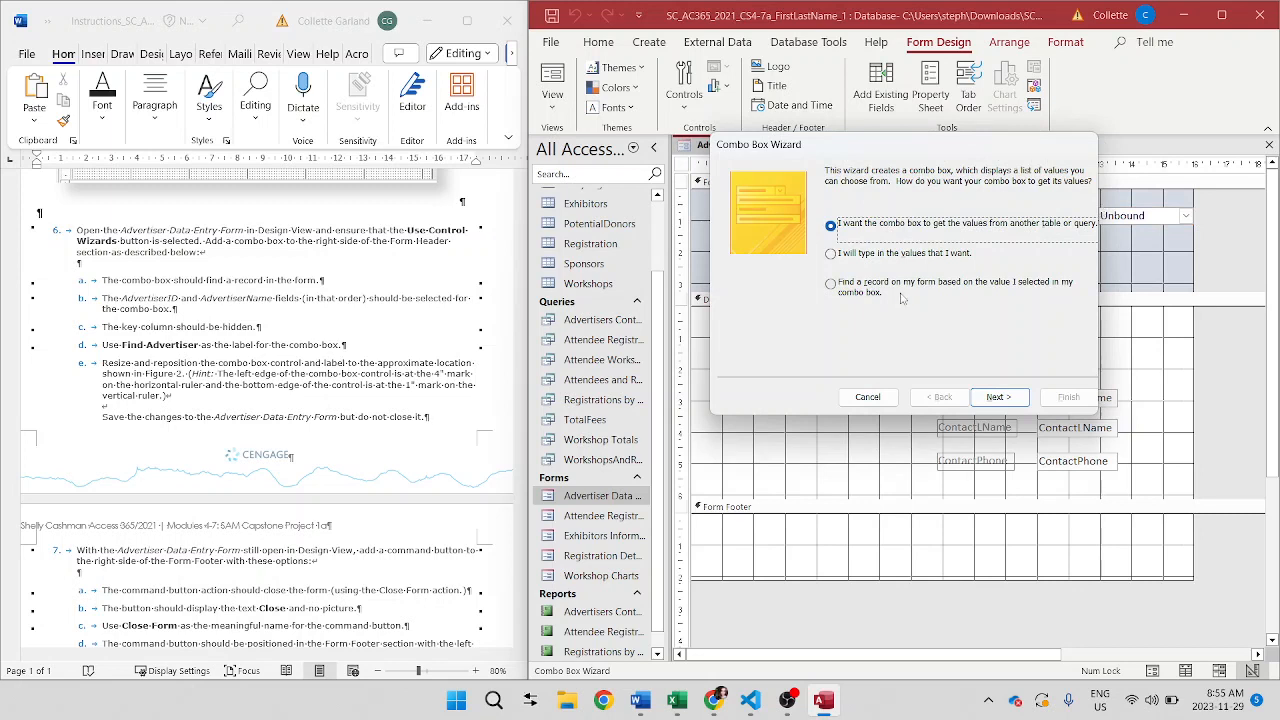
{"action": "left_click", "coordinate": [830, 284]}
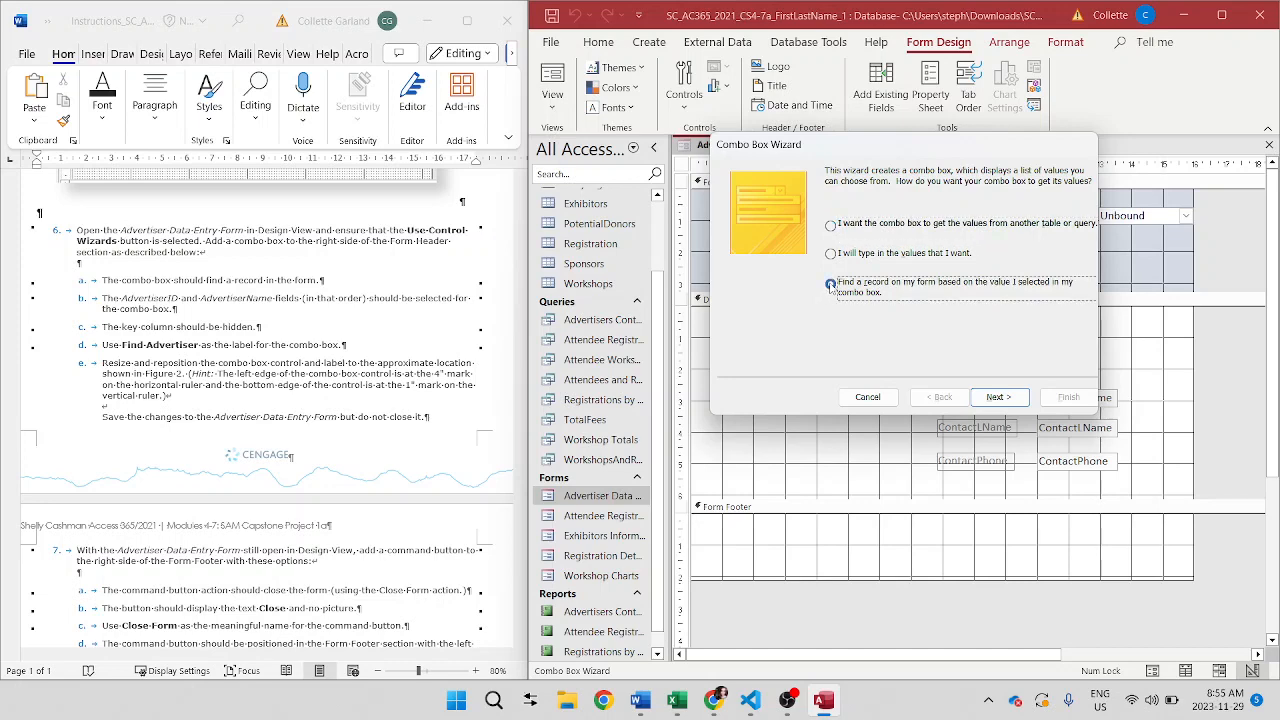
{"action": "left_click", "coordinate": [1000, 398]}
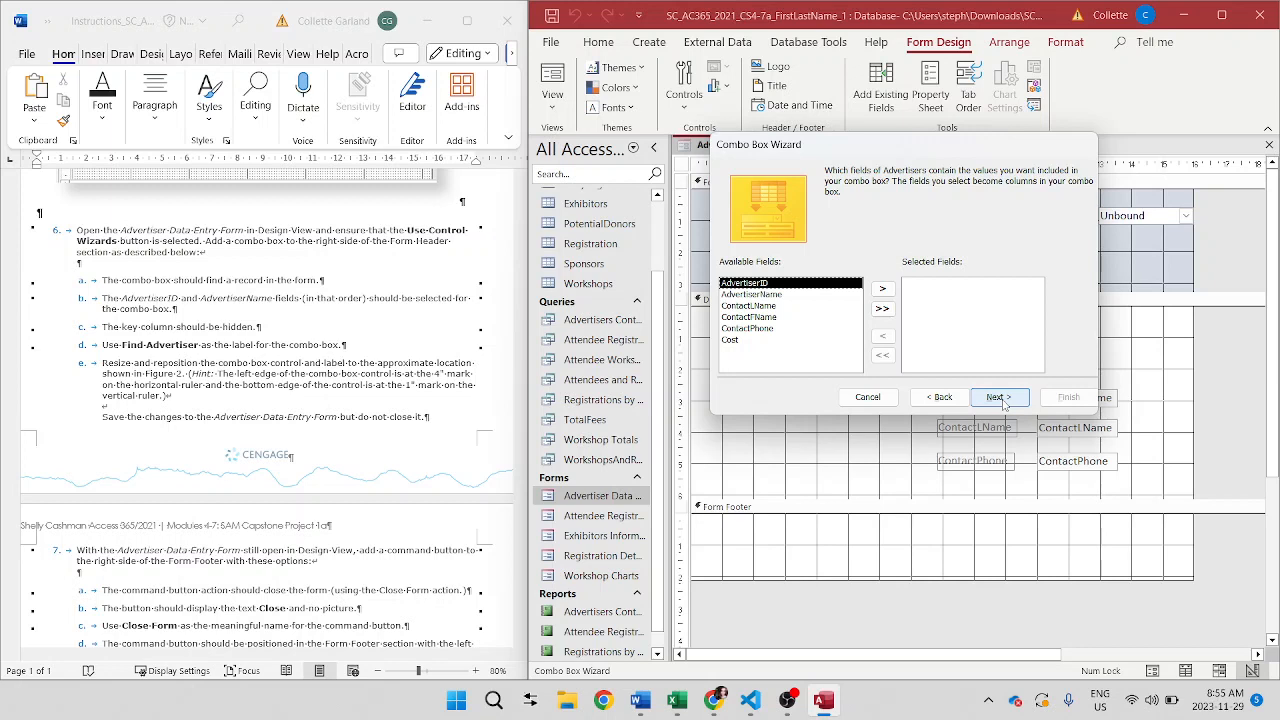
- Include the AdvertiserID and AdvertiserName fields, in that order, in the combo box and keep the key column hidden
{"action": "left_click", "coordinate": [882, 289]}
{"action": "left_click", "coordinate": [882, 289]}
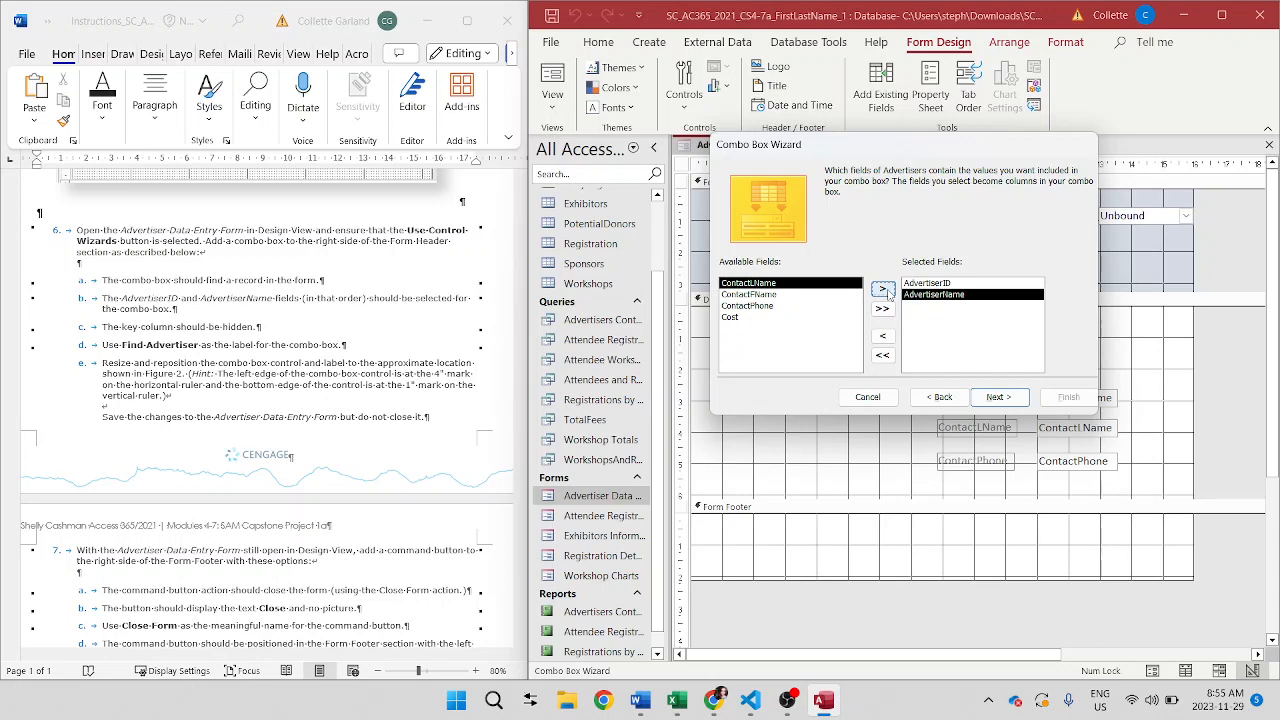
{"action": "left_click", "coordinate": [1012, 401]}
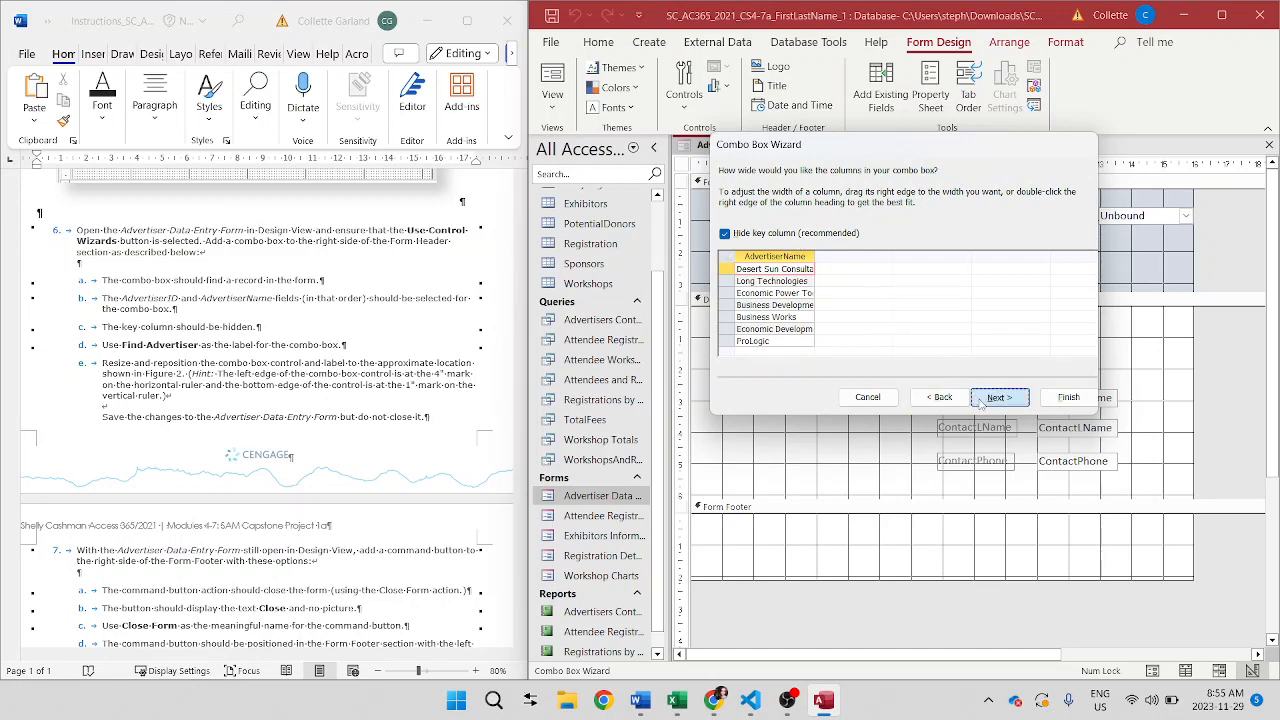
{"action": "left_click", "coordinate": [980, 398]}
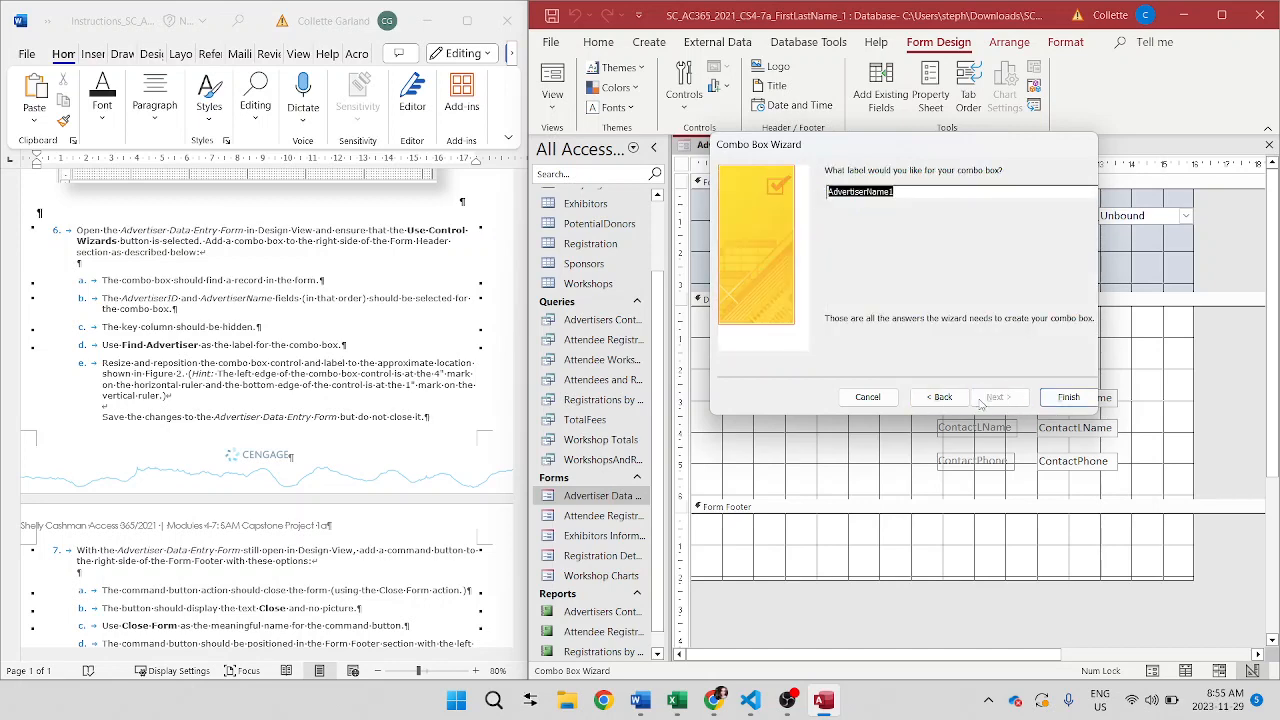
- Label the combo box Find Advertiser and finish the combo box wizard
{"action": "type", "text": "Find Adver"}
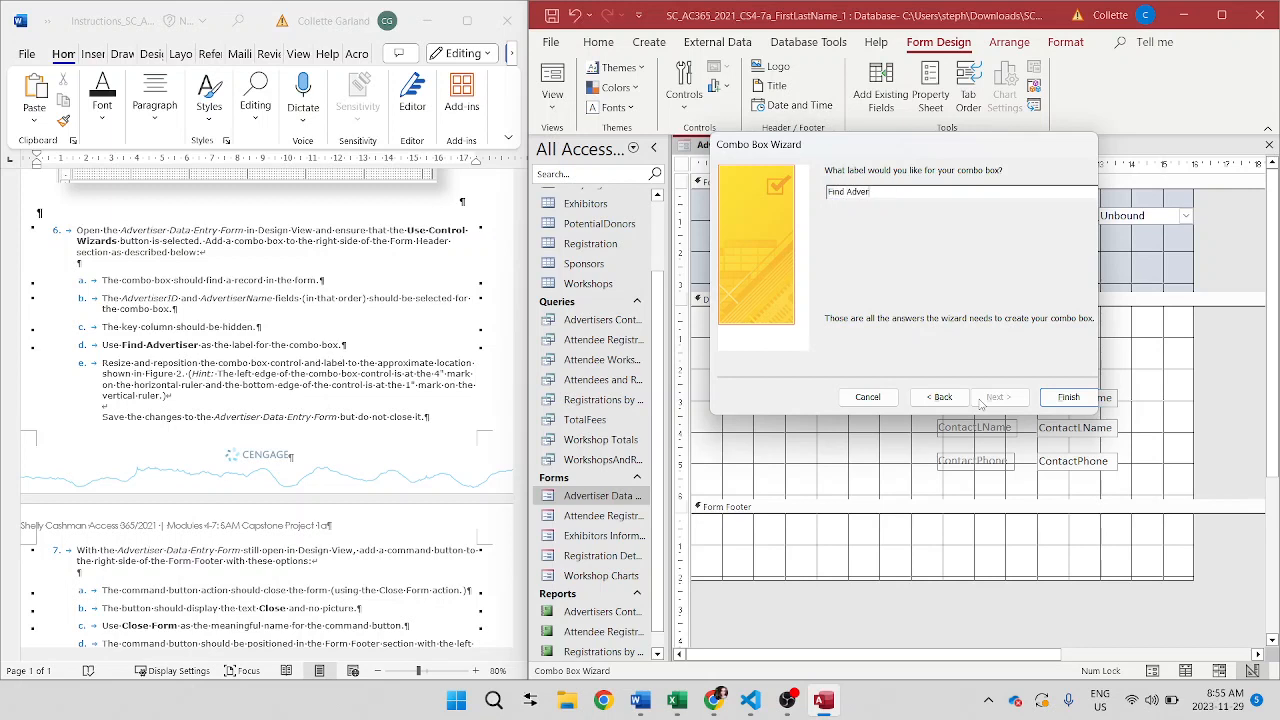
{"action": "type", "text": "tiser"}
{"action": "left_click", "coordinate": [1069, 397]}
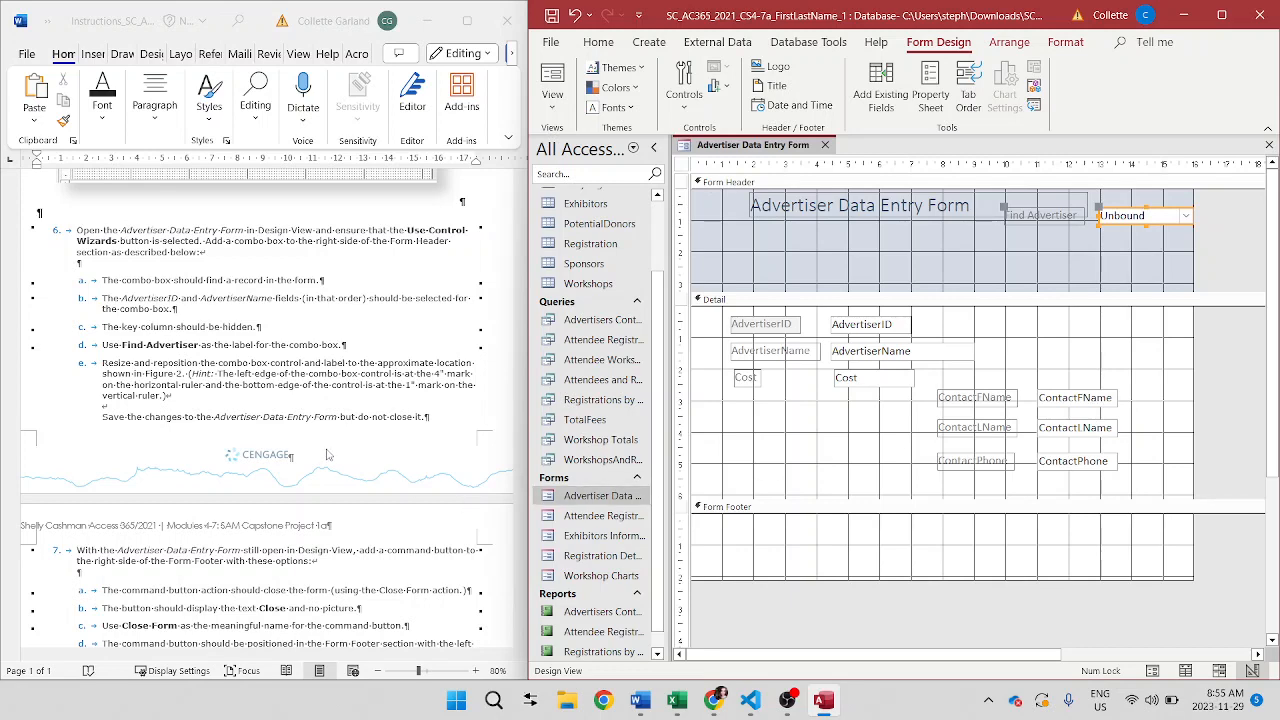
- Move the Find Advertiser combo box and its label below the form title, with the combo box's left edge at about the 4" mark
{"action": "scroll", "coordinate": [328, 455], "scroll_direction": "down", "scroll_amount": 5}
{"action": "scroll", "coordinate": [328, 453], "scroll_direction": "down", "scroll_amount": 8}
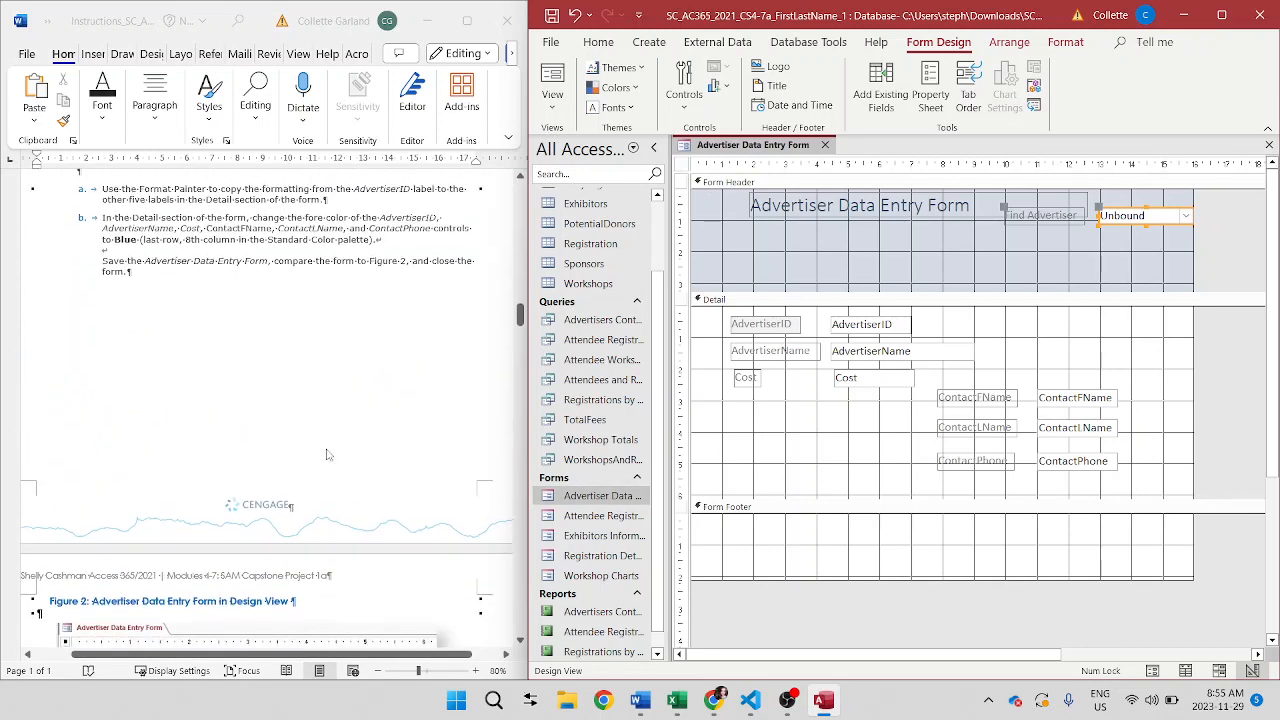
{"action": "scroll", "coordinate": [328, 455], "scroll_direction": "down", "scroll_amount": 5}
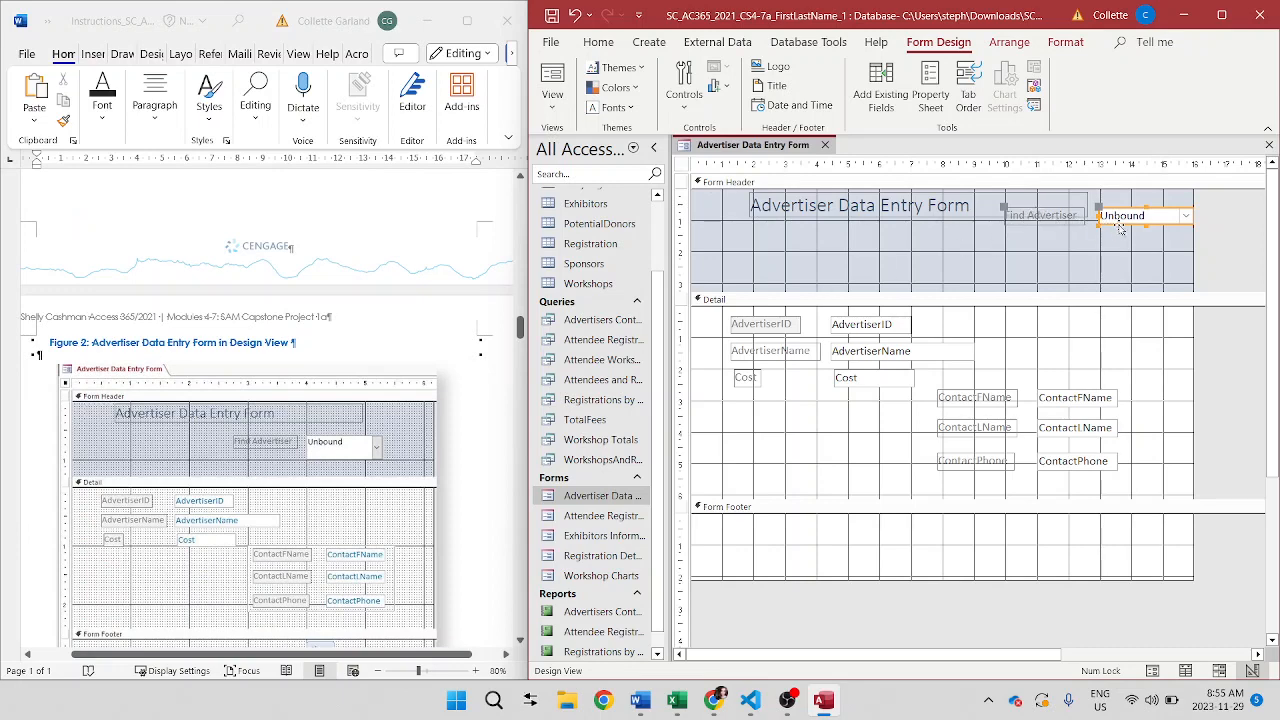
{"action": "left_click_drag", "start_coordinate": [1121, 228], "coordinate": [1031, 259]}
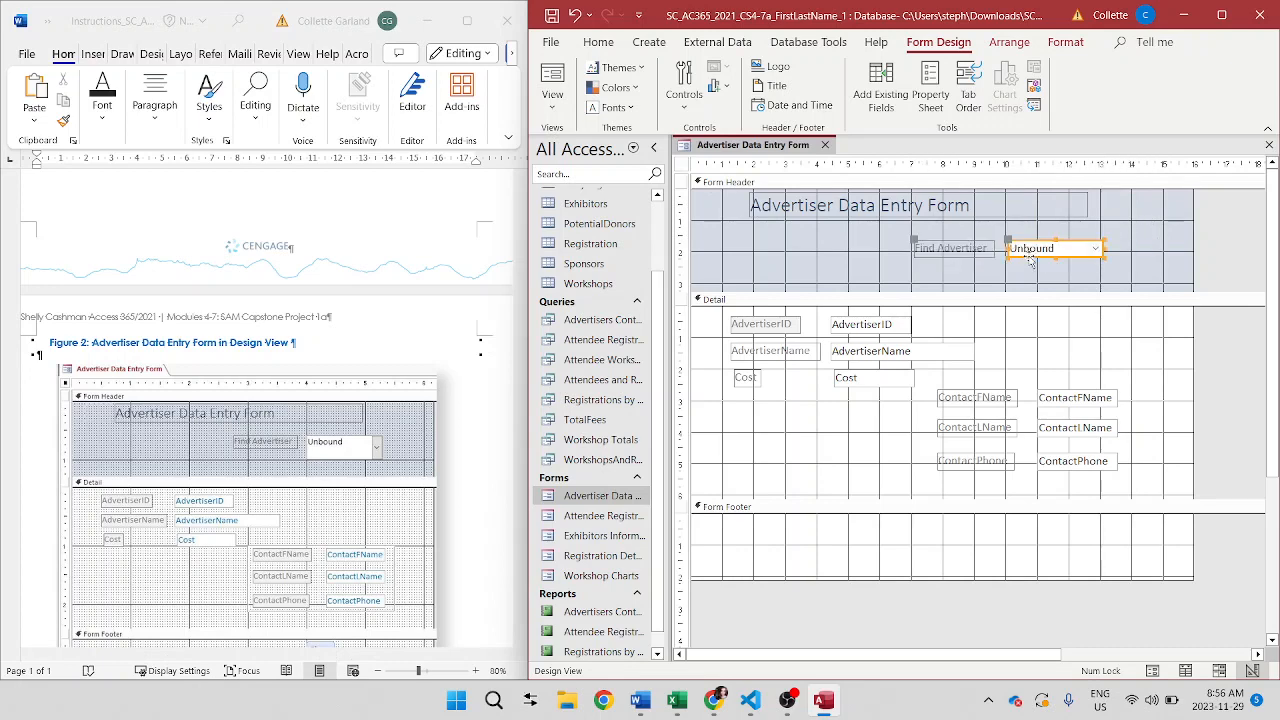
{"action": "left_click", "coordinate": [1030, 255]}
{"action": "left_click", "coordinate": [1034, 264]}
{"action": "left_click", "coordinate": [1032, 257]}
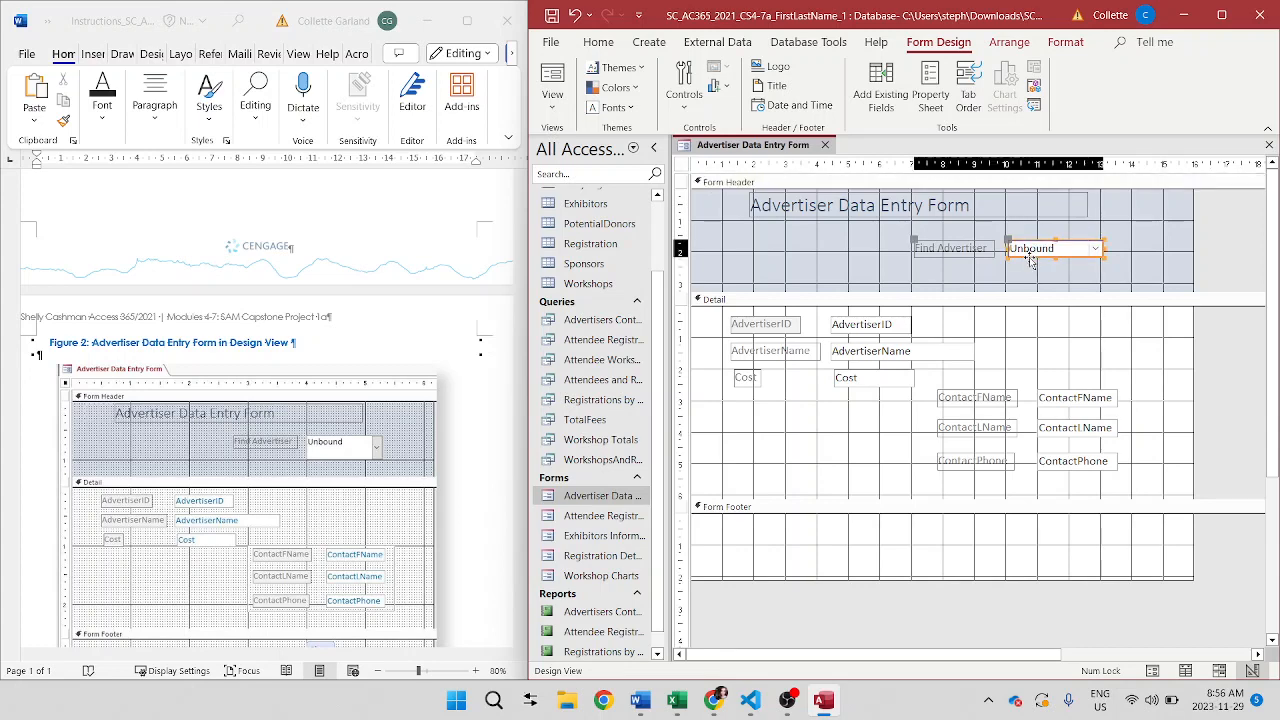
{"action": "mouse_move", "coordinate": [1031, 261]}
{"action": "left_mouse_down"}
{"action": "mouse_move", "coordinate": [1019, 260]}
{"action": "mouse_move", "coordinate": [1029, 257]}
{"action": "left_mouse_up"}
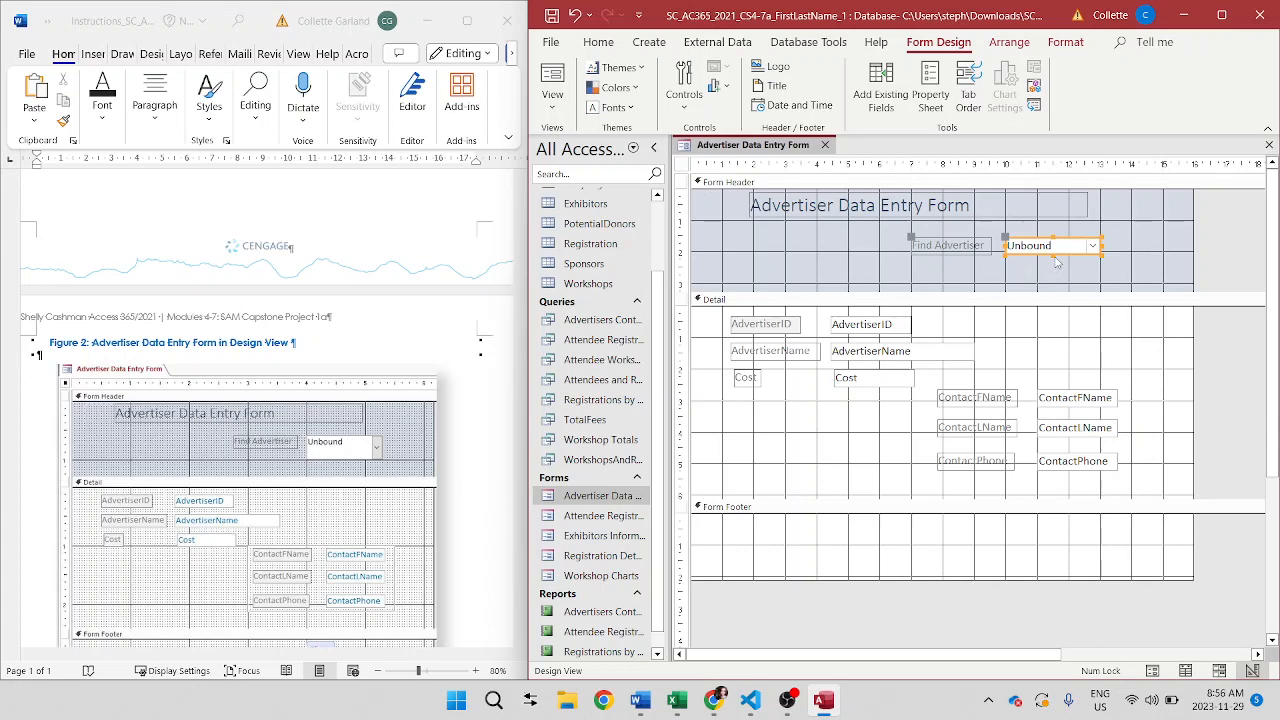
- Enlarge the Find Advertiser combo box downward so its bottom edge sits at about the 1" mark on the vertical ruler
{"action": "left_click", "coordinate": [1052, 250]}
{"action": "left_click_drag", "start_coordinate": [1052, 255], "coordinate": [1056, 279]}
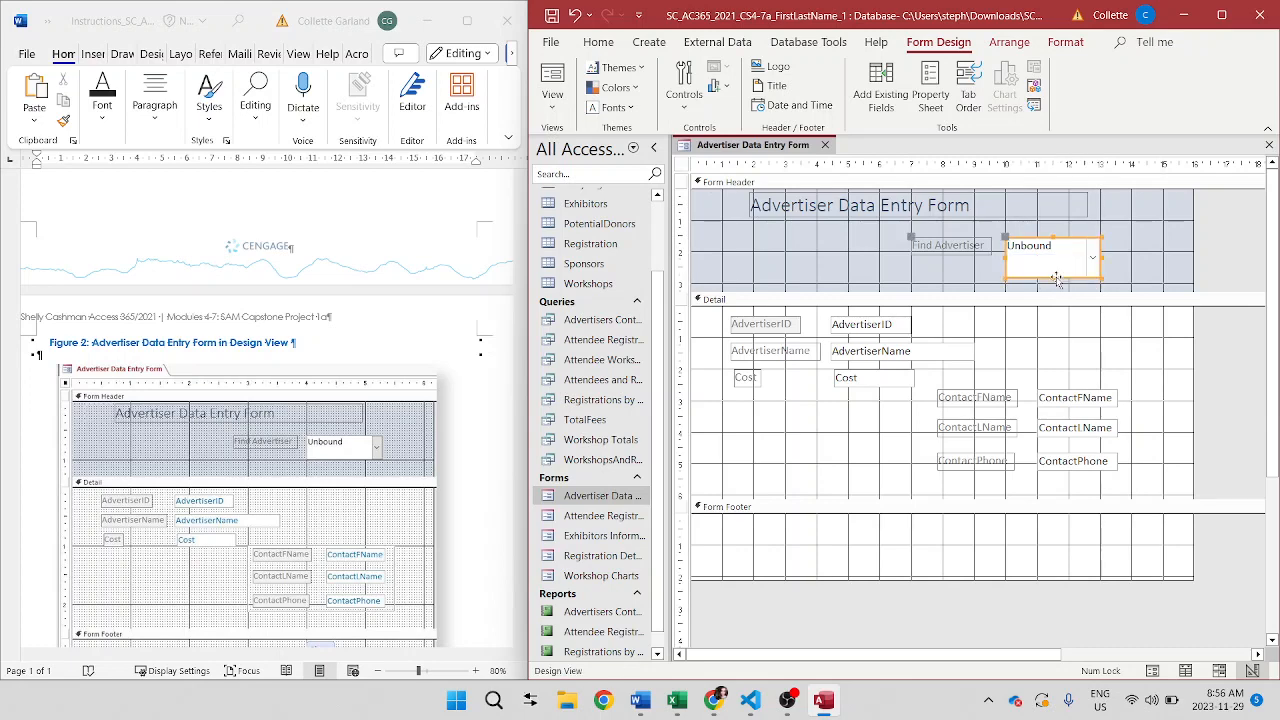
{"action": "left_click_drag", "start_coordinate": [1050, 278], "coordinate": [1052, 269]}
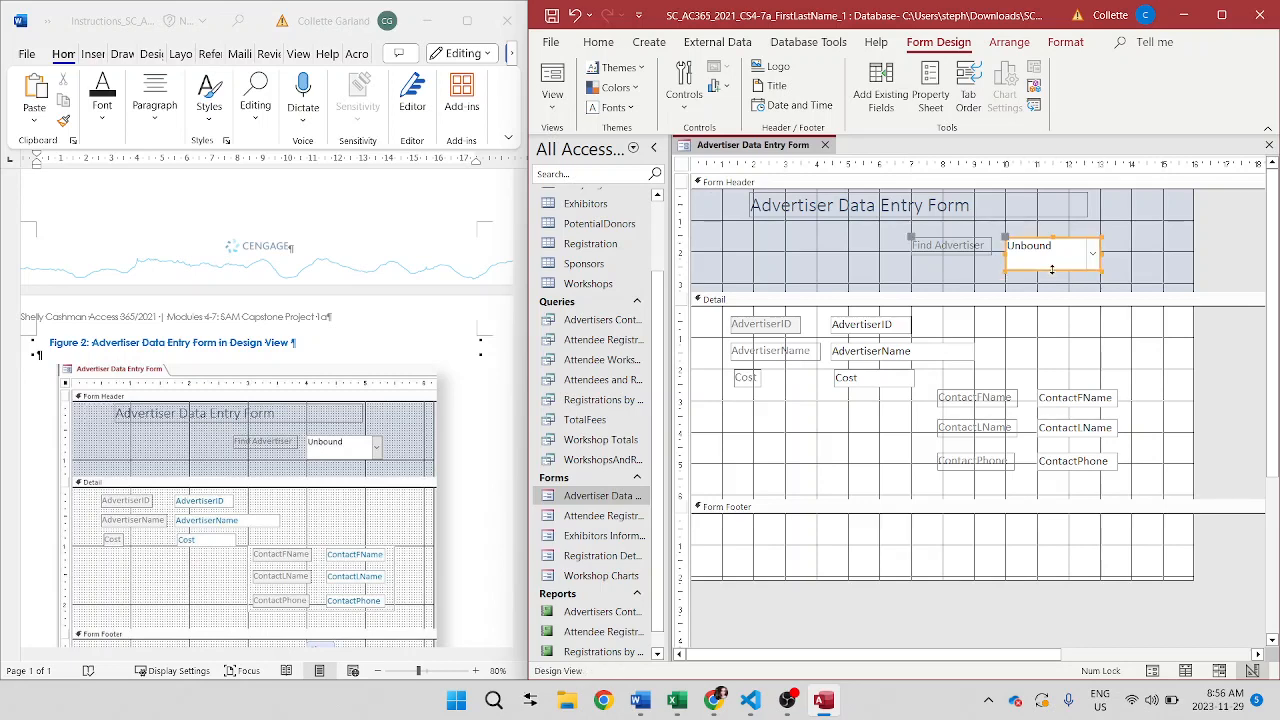
{"action": "scroll", "coordinate": [344, 307], "scroll_direction": "up", "scroll_amount": 8}
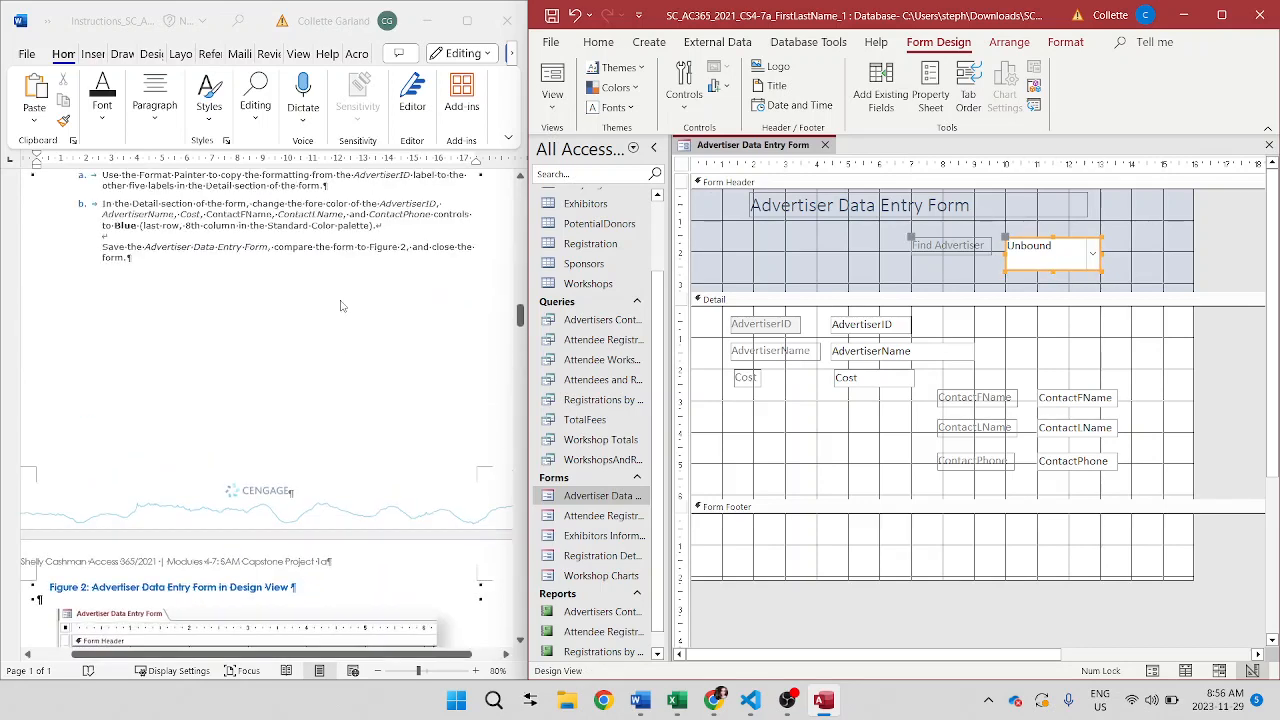
{"action": "scroll", "coordinate": [340, 307], "scroll_direction": "up", "scroll_amount": 3}
{"action": "scroll", "coordinate": [340, 307], "scroll_direction": "up", "scroll_amount": 2}
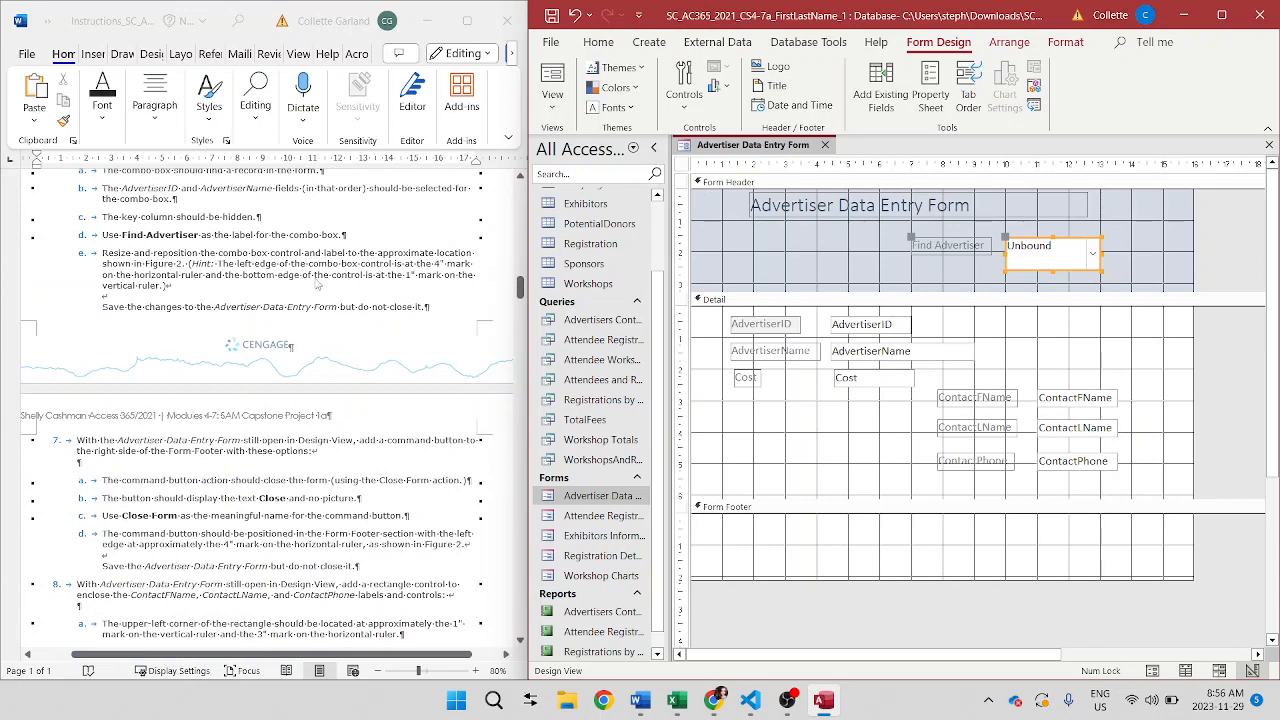
{"action": "left_click", "coordinate": [795, 241]}
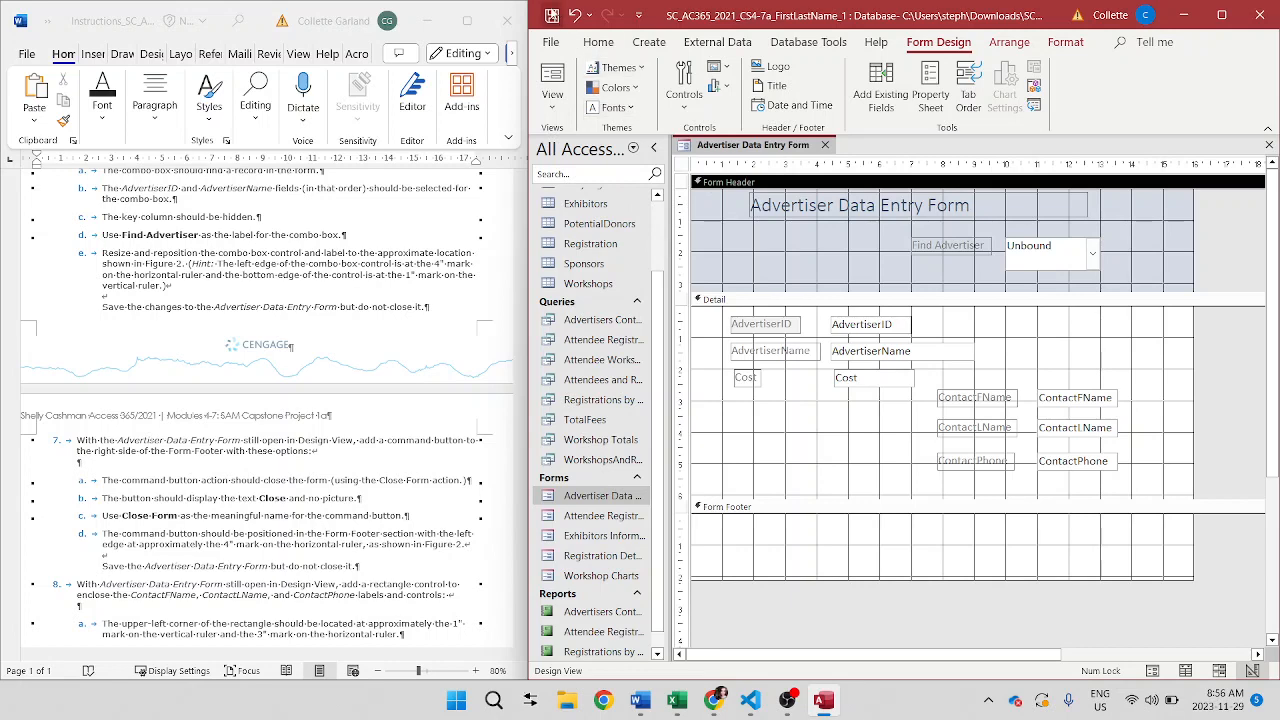
- Add a command button at the right side of the Form Footer with the Form Operations action Close Form
{"action": "scroll", "coordinate": [347, 395], "scroll_direction": "down", "scroll_amount": 3}
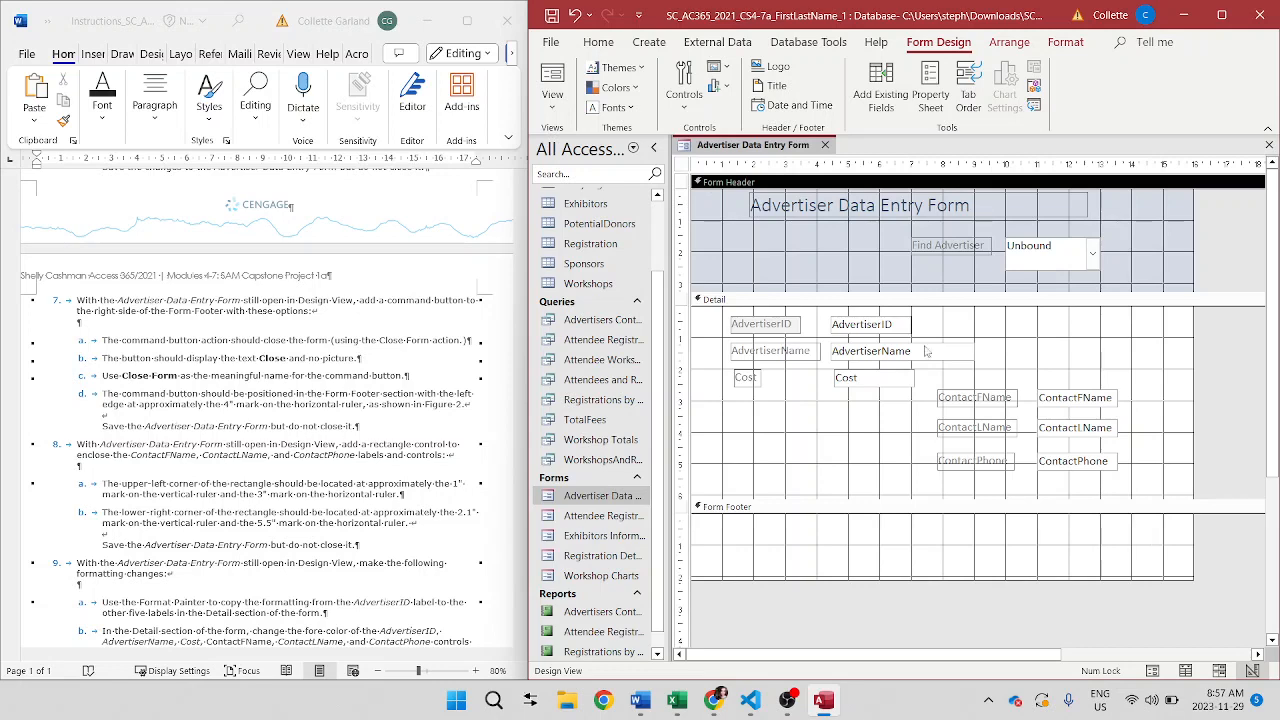
{"action": "left_click", "coordinate": [701, 88]}
{"action": "left_click", "coordinate": [782, 132]}
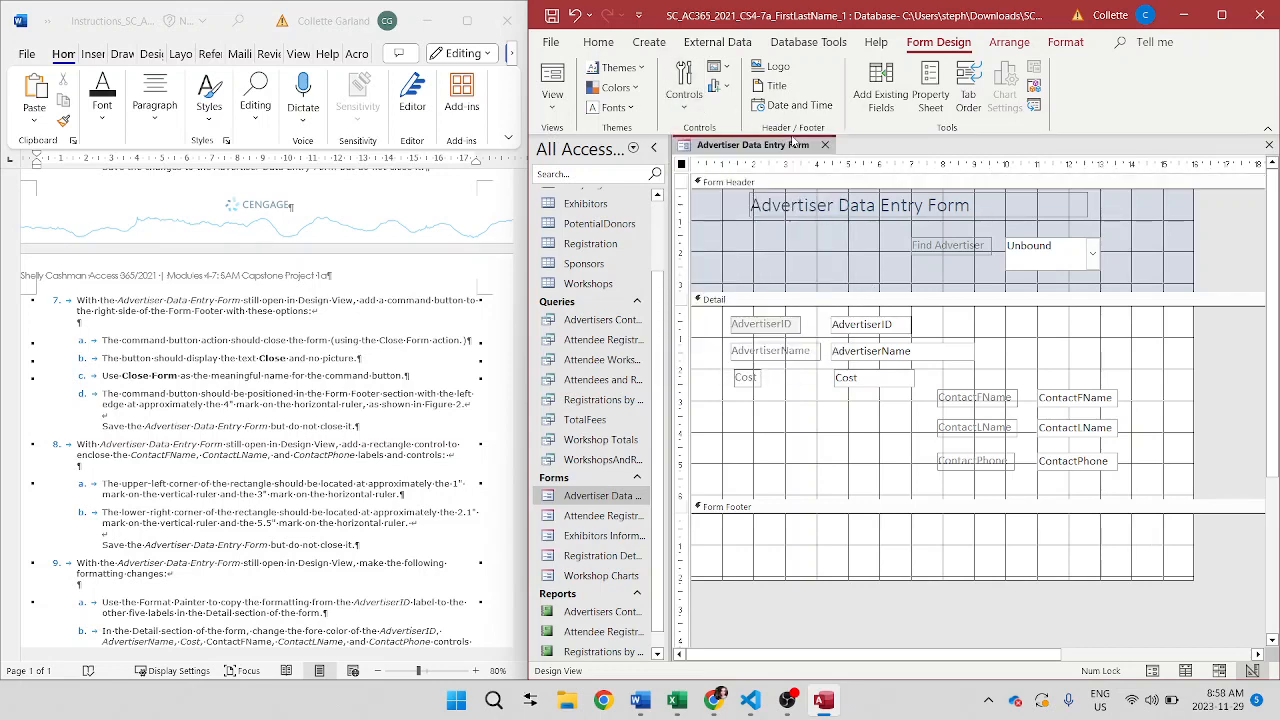
{"action": "left_click", "coordinate": [1078, 537]}
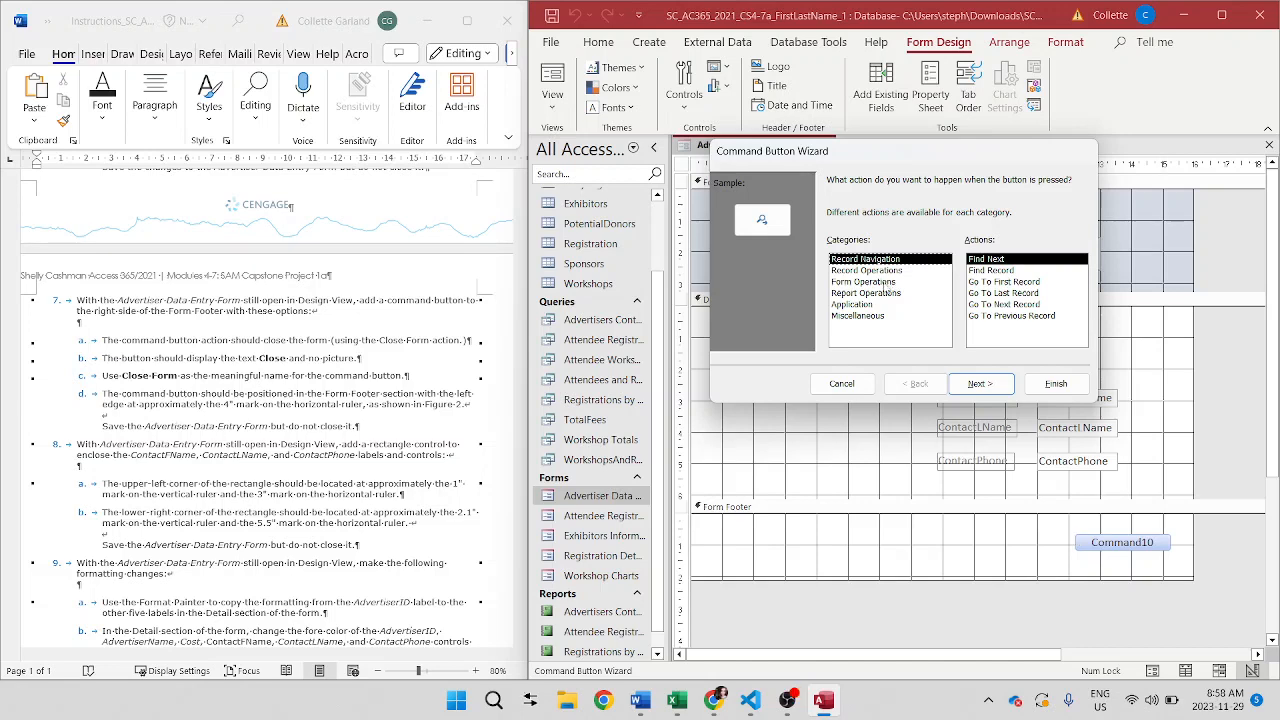
{"action": "left_click", "coordinate": [878, 284]}
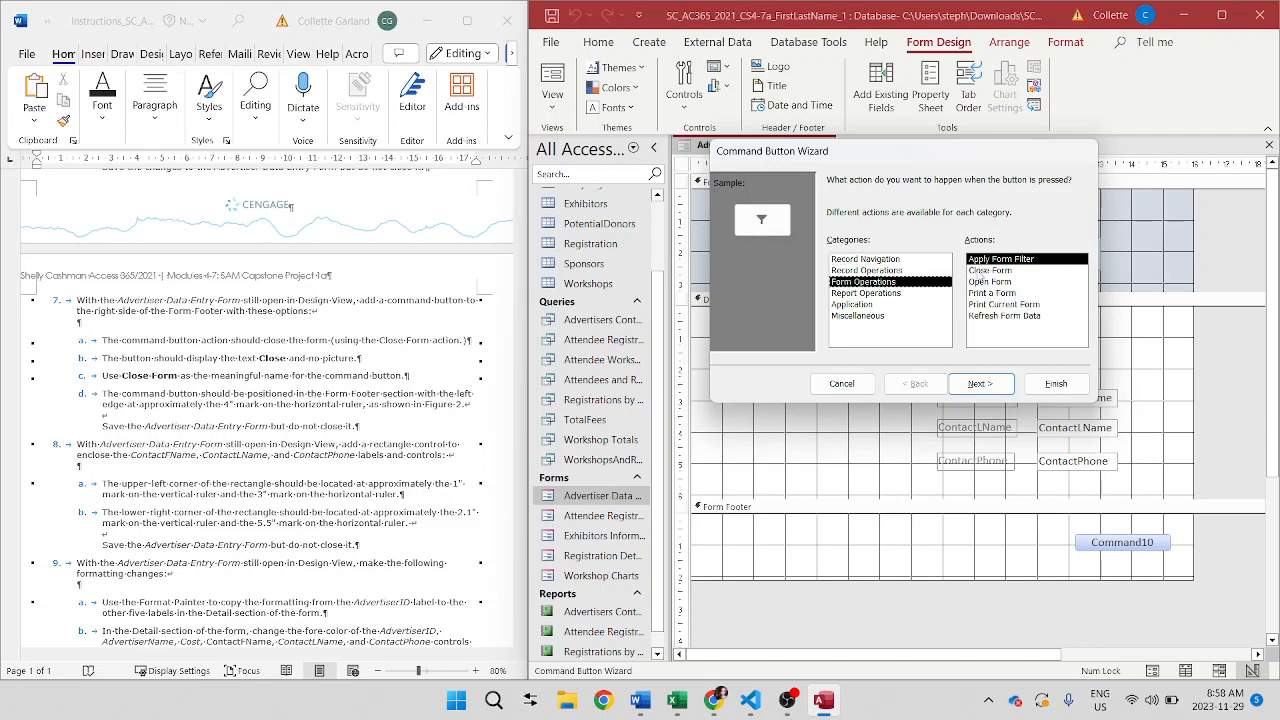
{"action": "left_click", "coordinate": [975, 271]}
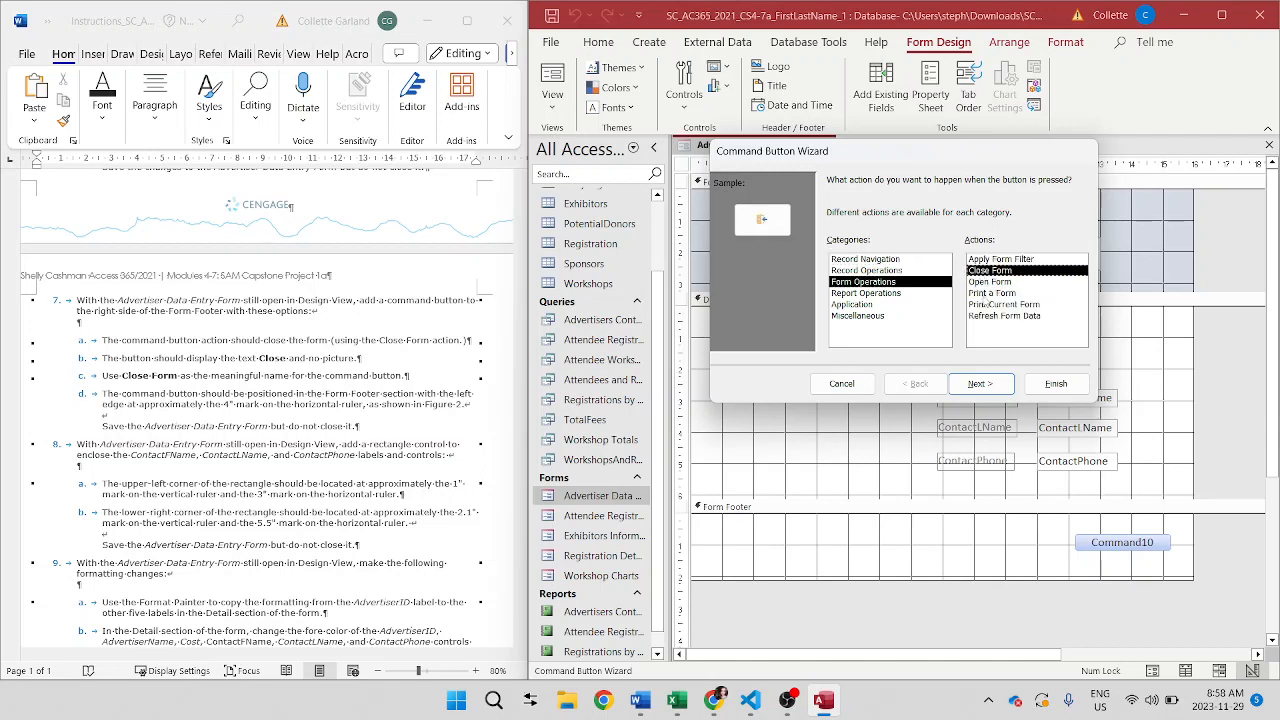
{"action": "left_click", "coordinate": [980, 385]}
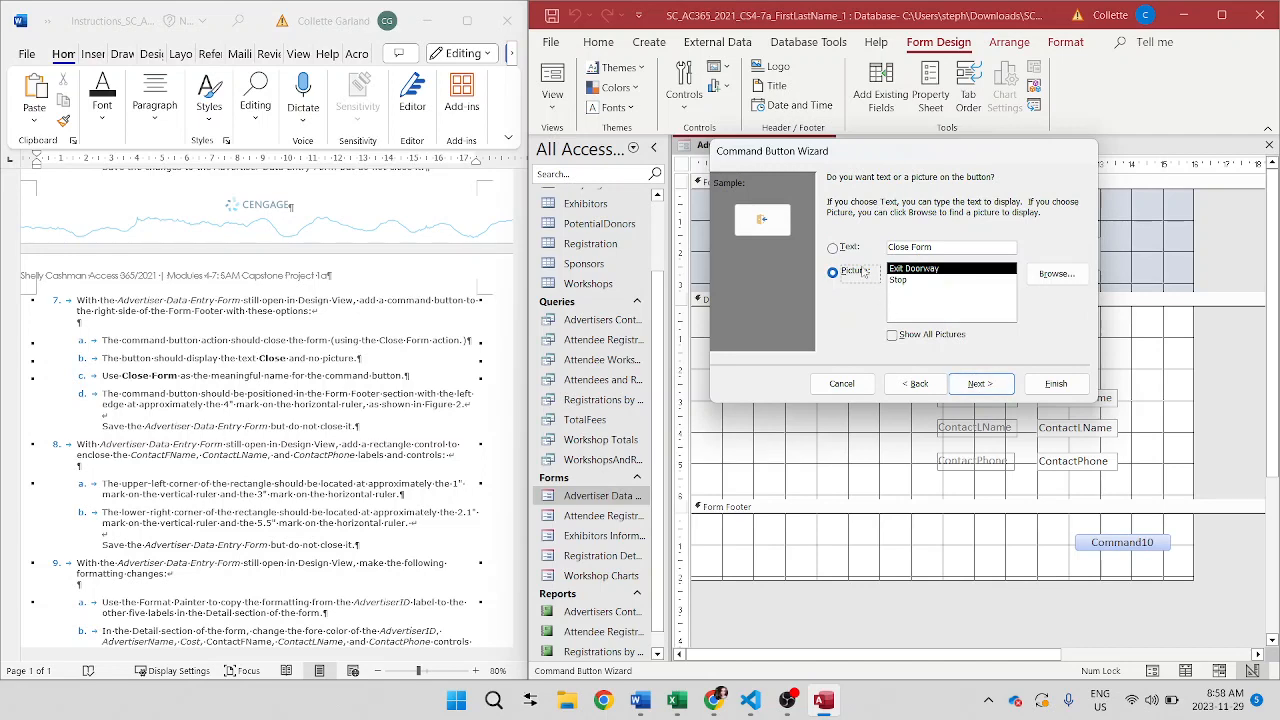
- Have the command button display the text Close instead of a picture, name it Close Form, and finish the wizard
{"action": "left_click", "coordinate": [833, 248]}
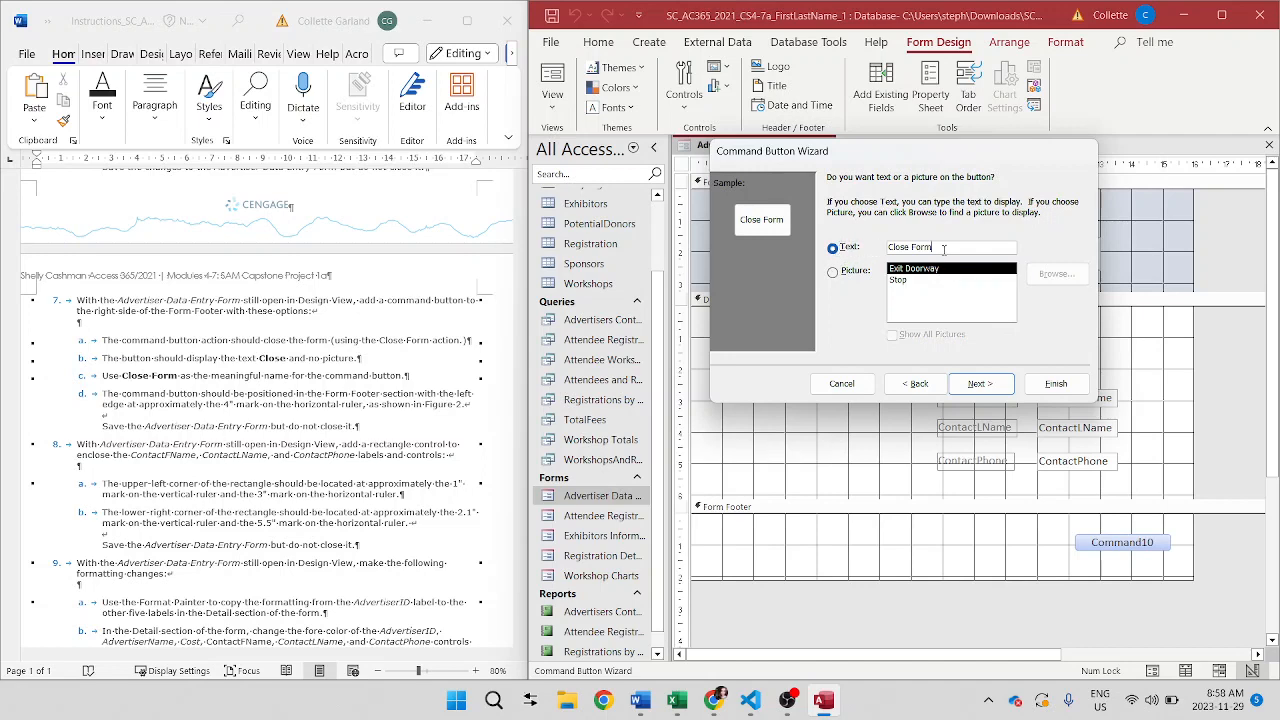
{"action": "key", "text": "BackSpace"}
{"action": "key", "text": "BackSpace"}
{"action": "key", "text": "BackSpace"}
{"action": "key", "text": "BackSpace"}
{"action": "key", "text": "BackSpace"}
{"action": "left_click", "coordinate": [980, 384]}
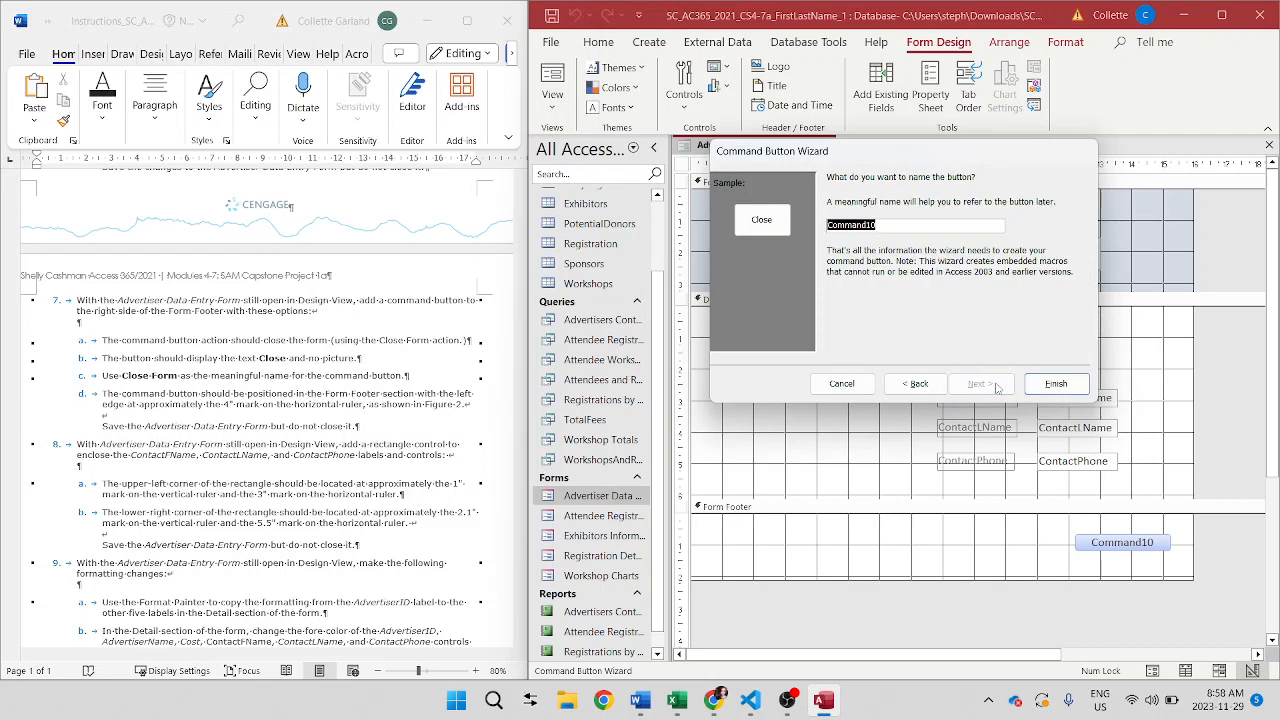
{"action": "type", "text": "Close Form"}
{"action": "left_click", "coordinate": [1030, 386]}
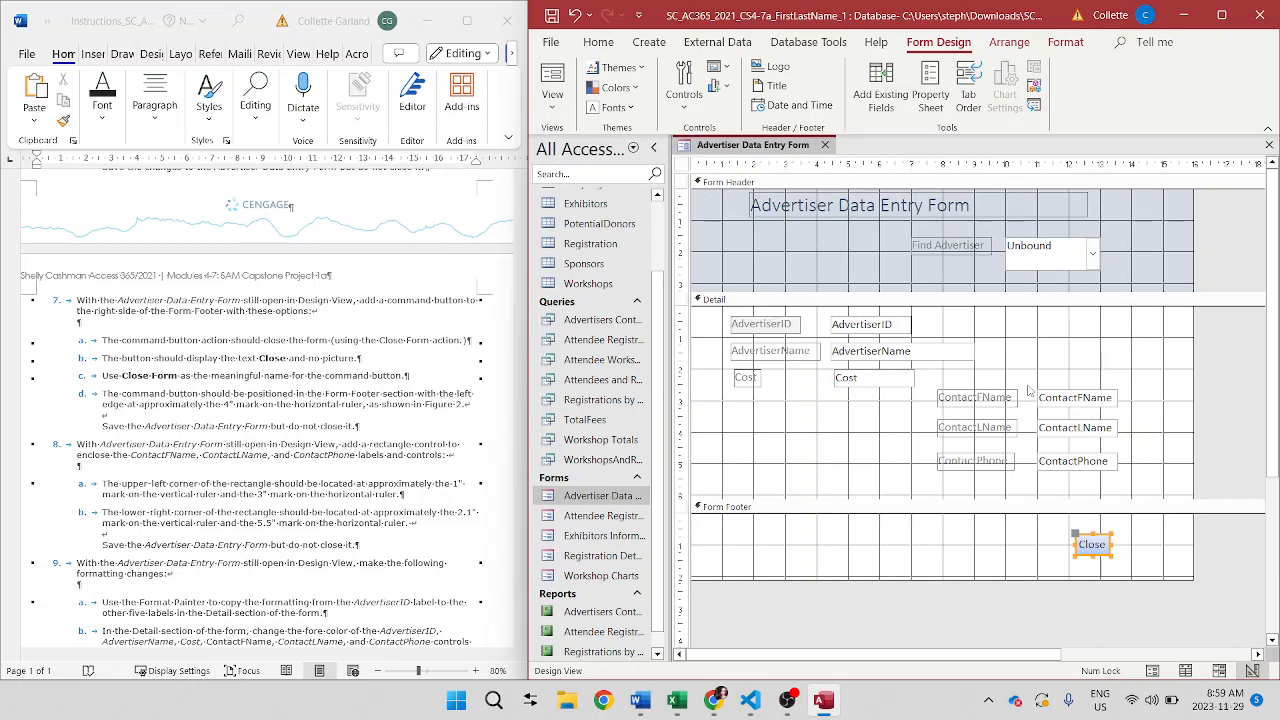
- Move the Close button to the top of the Form Footer with its left edge at about the 4" mark, matching Figure 2
{"action": "scroll", "coordinate": [276, 557], "scroll_direction": "down", "scroll_amount": 5}
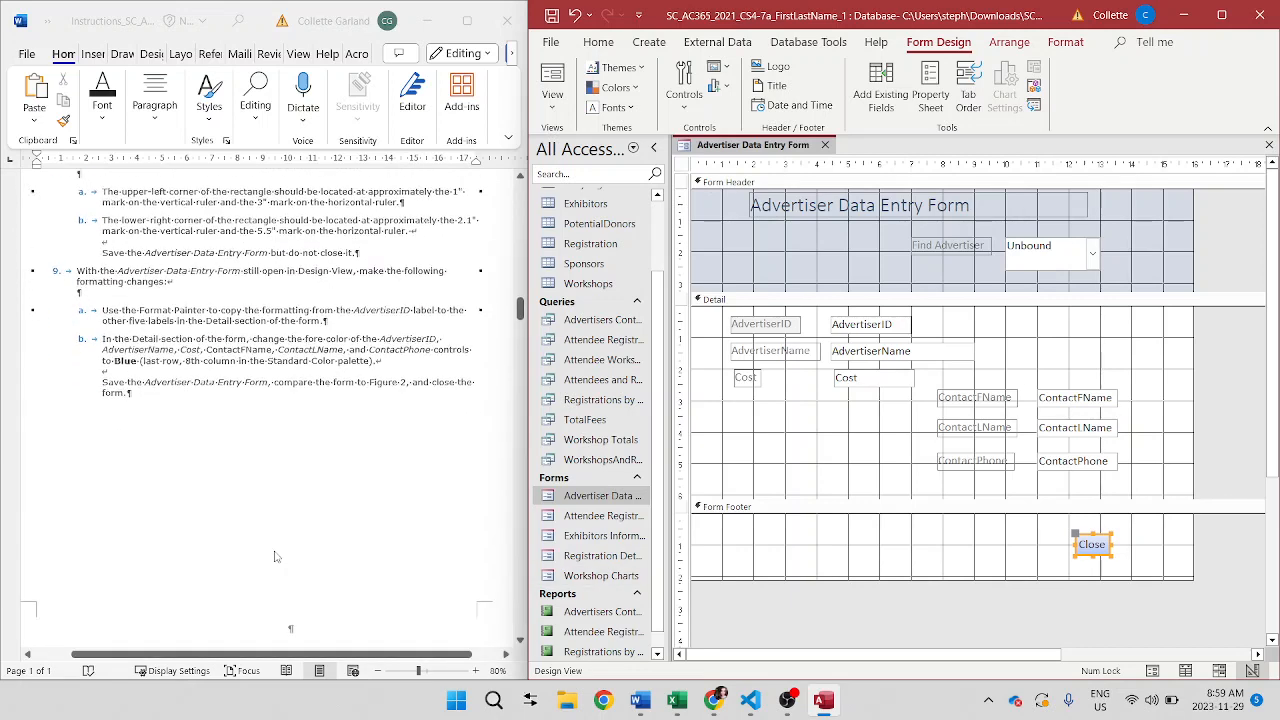
{"action": "scroll", "coordinate": [276, 557], "scroll_direction": "down", "scroll_amount": 5}
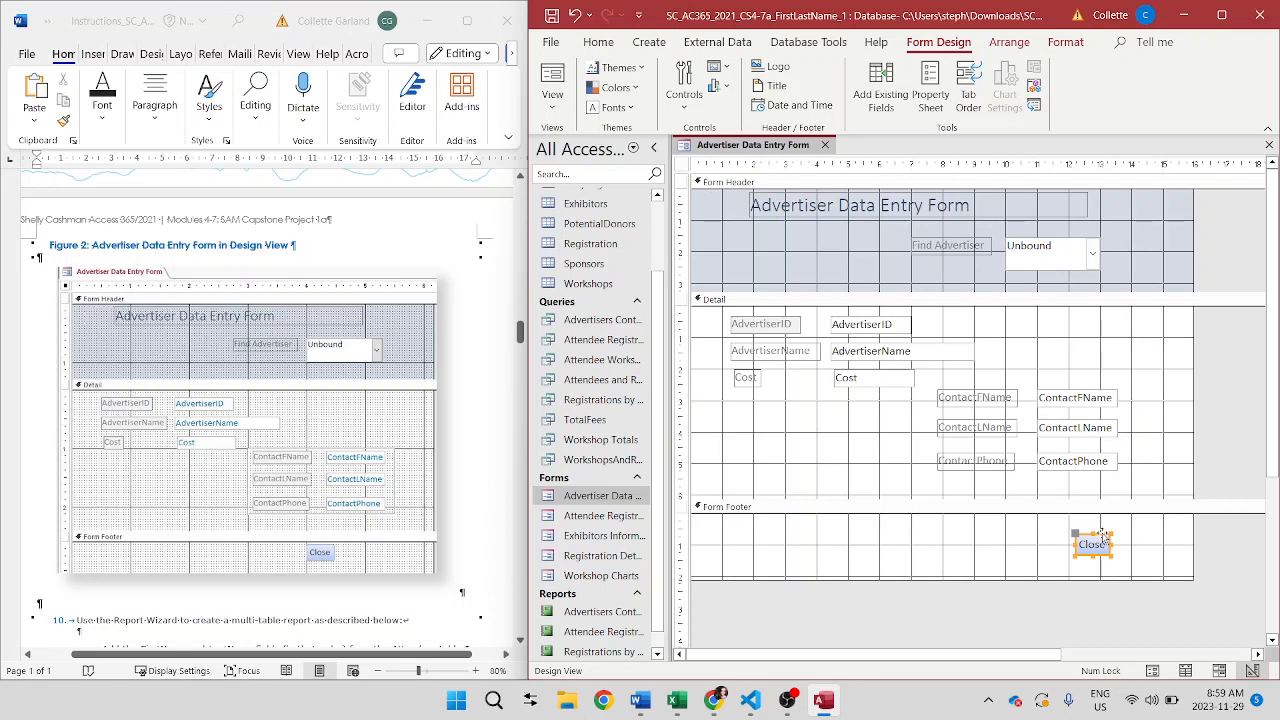
{"action": "left_click_drag", "start_coordinate": [1103, 537], "coordinate": [1033, 533]}
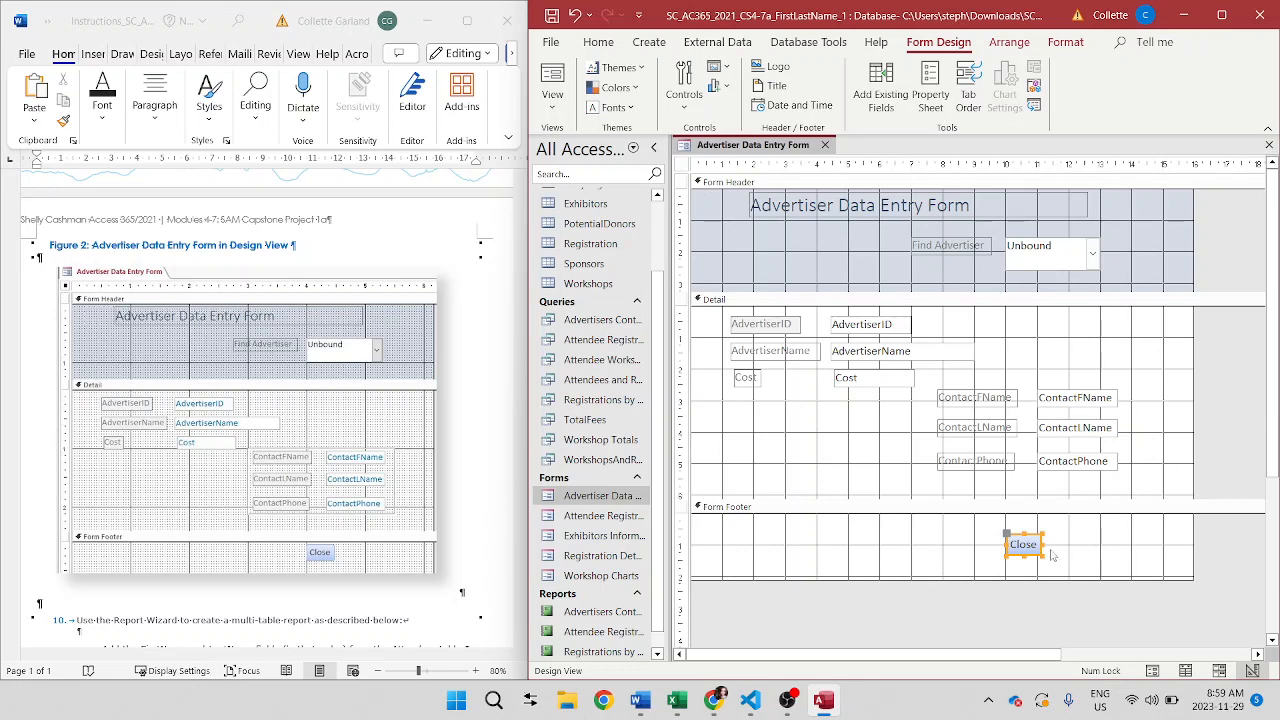
{"action": "left_click", "coordinate": [1018, 534]}
{"action": "left_click_drag", "start_coordinate": [1018, 534], "coordinate": [1018, 516]}
{"action": "left_click", "coordinate": [1073, 541]}
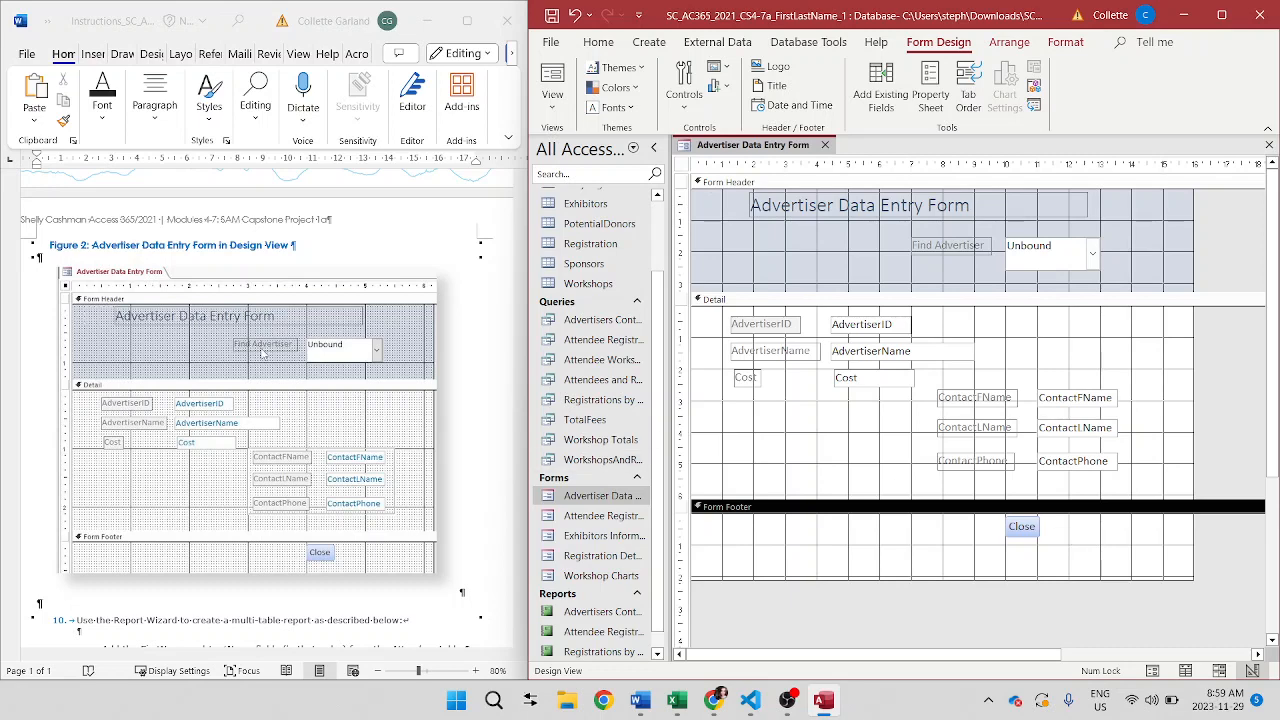
- Draw a rectangle around the ContactFName, ContactLName and ContactPhone labels and controls, from about 3" across, 1" down to 5.5" across, 2.1" down
{"action": "scroll", "coordinate": [264, 354], "scroll_direction": "down", "scroll_amount": 10}
{"action": "scroll", "coordinate": [264, 354], "scroll_direction": "up", "scroll_amount": 4}
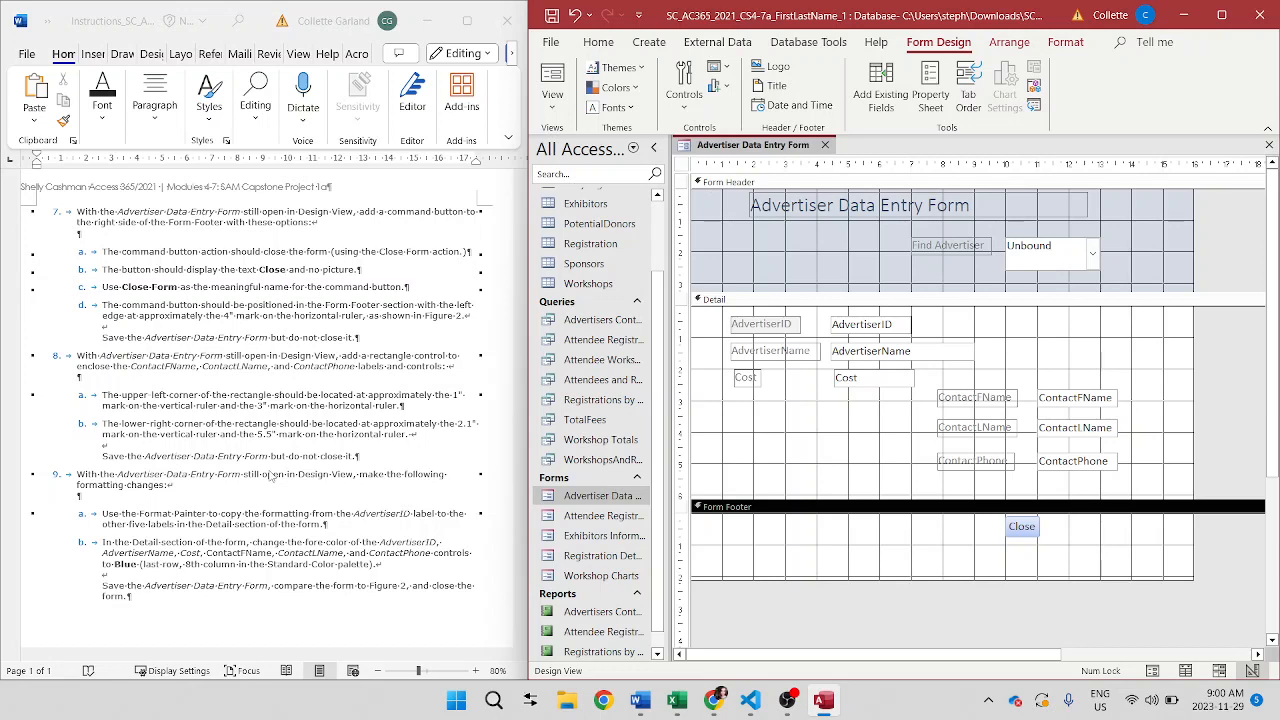
{"action": "scroll", "coordinate": [270, 476], "scroll_direction": "down", "scroll_amount": 5}
{"action": "scroll", "coordinate": [269, 476], "scroll_direction": "down", "scroll_amount": 7}
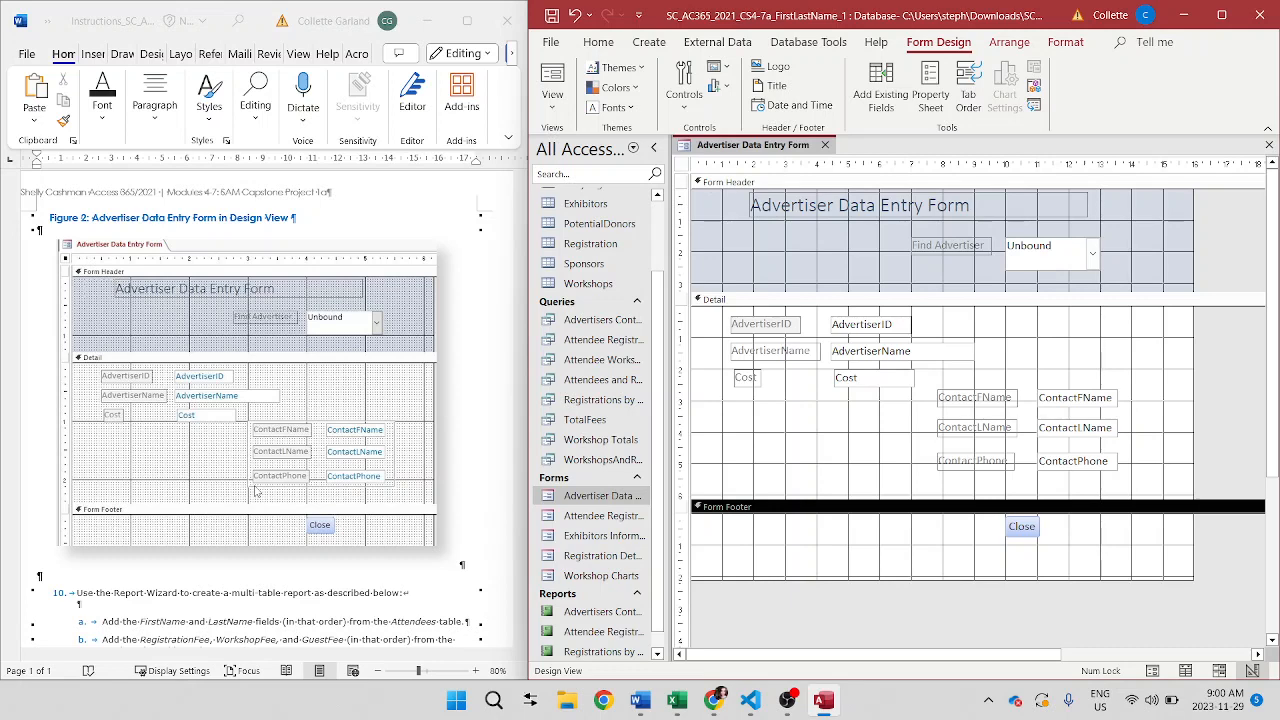
{"action": "left_click", "coordinate": [684, 88]}
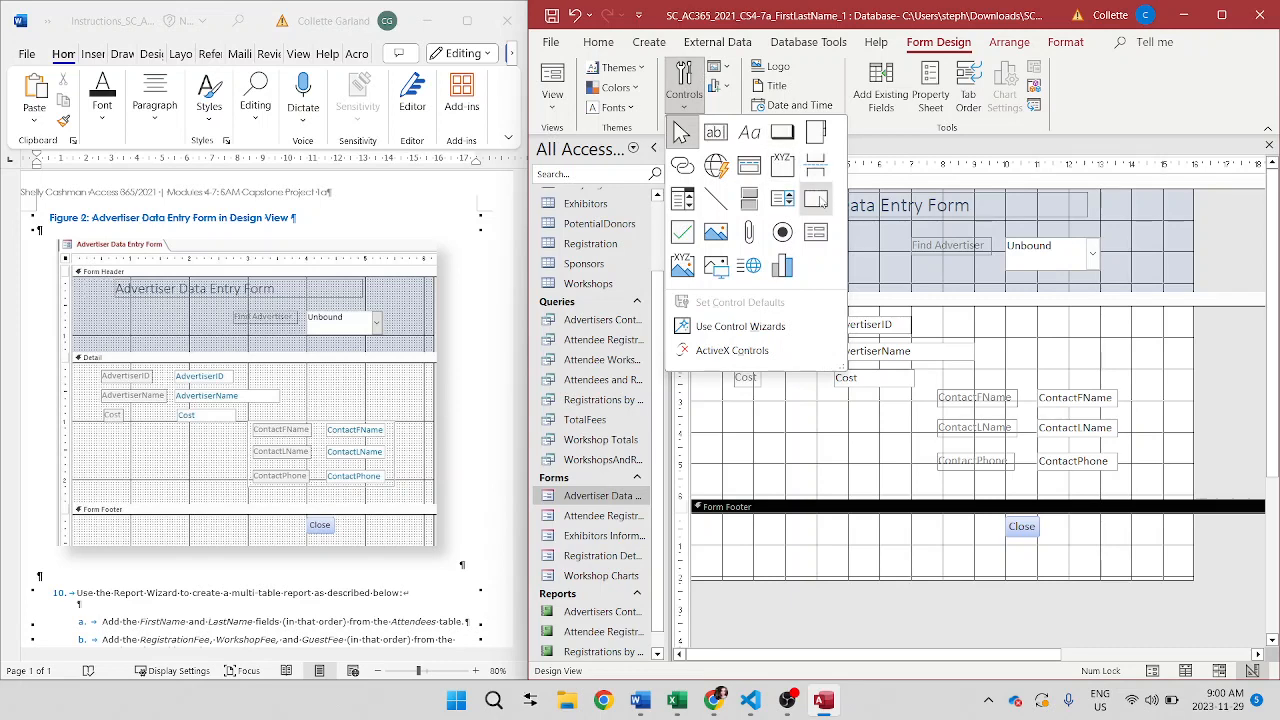
{"action": "left_click", "coordinate": [816, 200]}
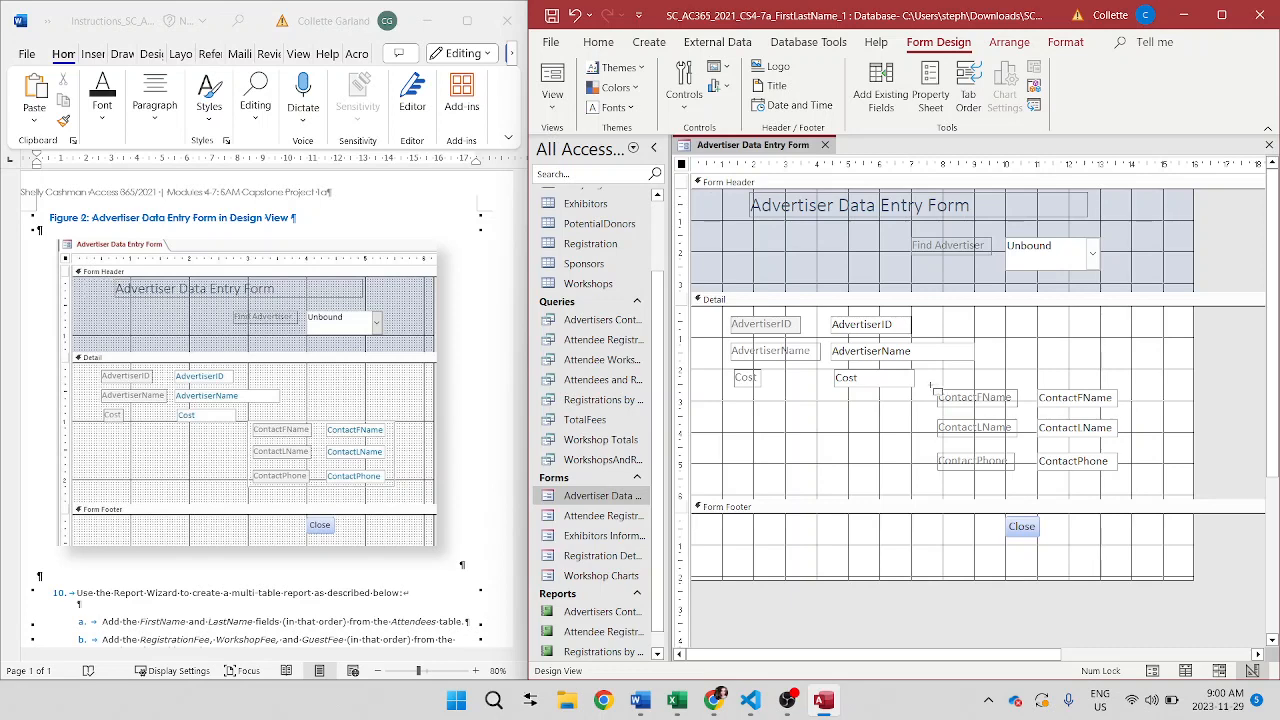
{"action": "left_click_drag", "start_coordinate": [932, 387], "coordinate": [1139, 489]}
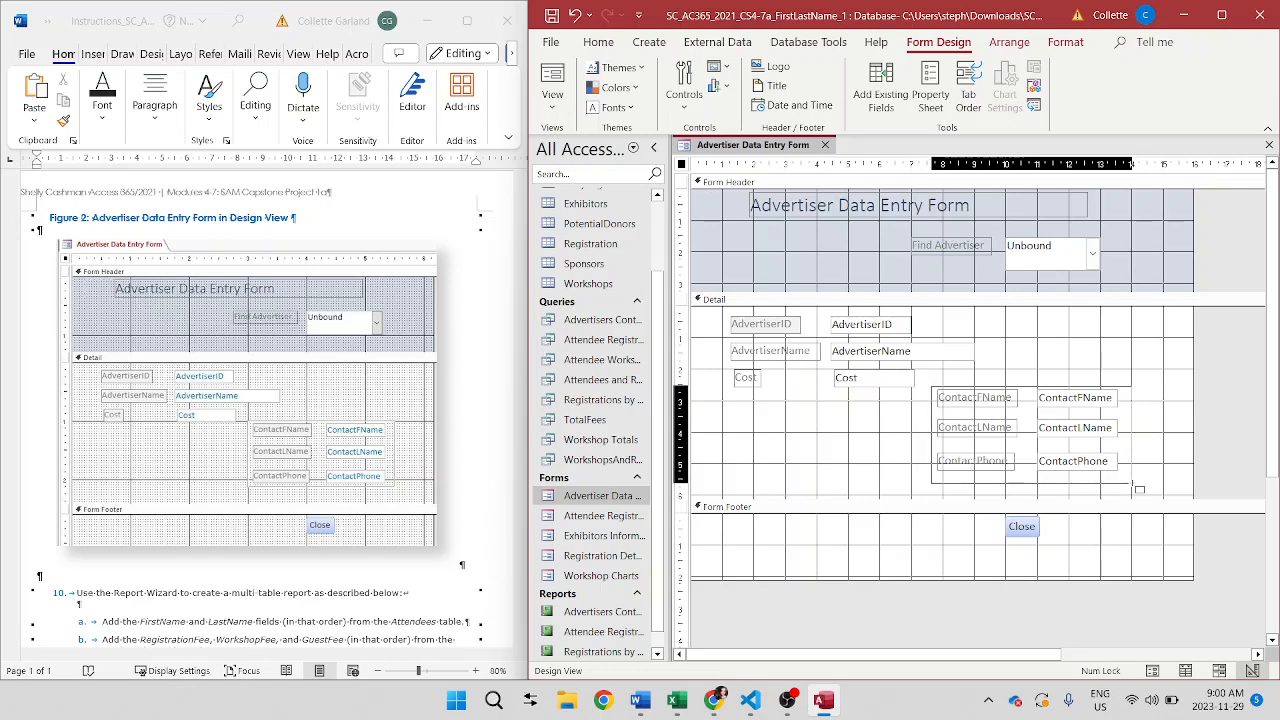
{"action": "left_click_drag", "start_coordinate": [1139, 489], "coordinate": [1129, 474]}
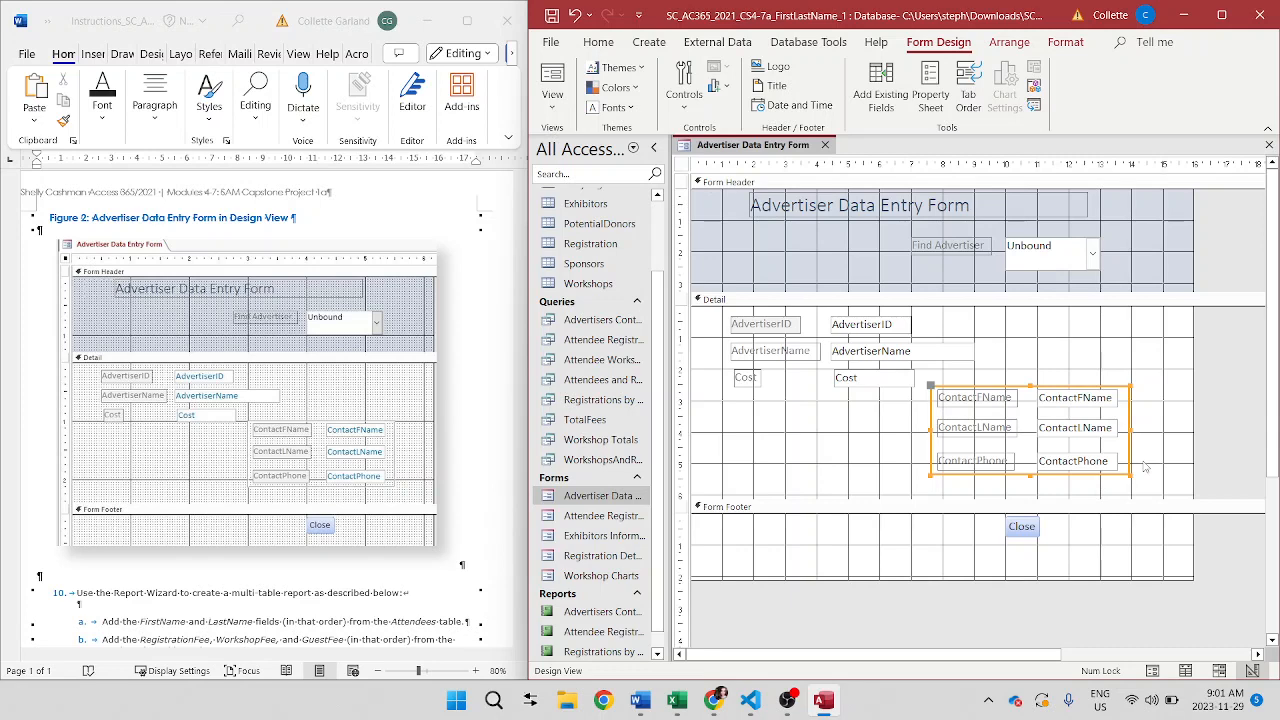
{"action": "left_click", "coordinate": [1145, 467]}
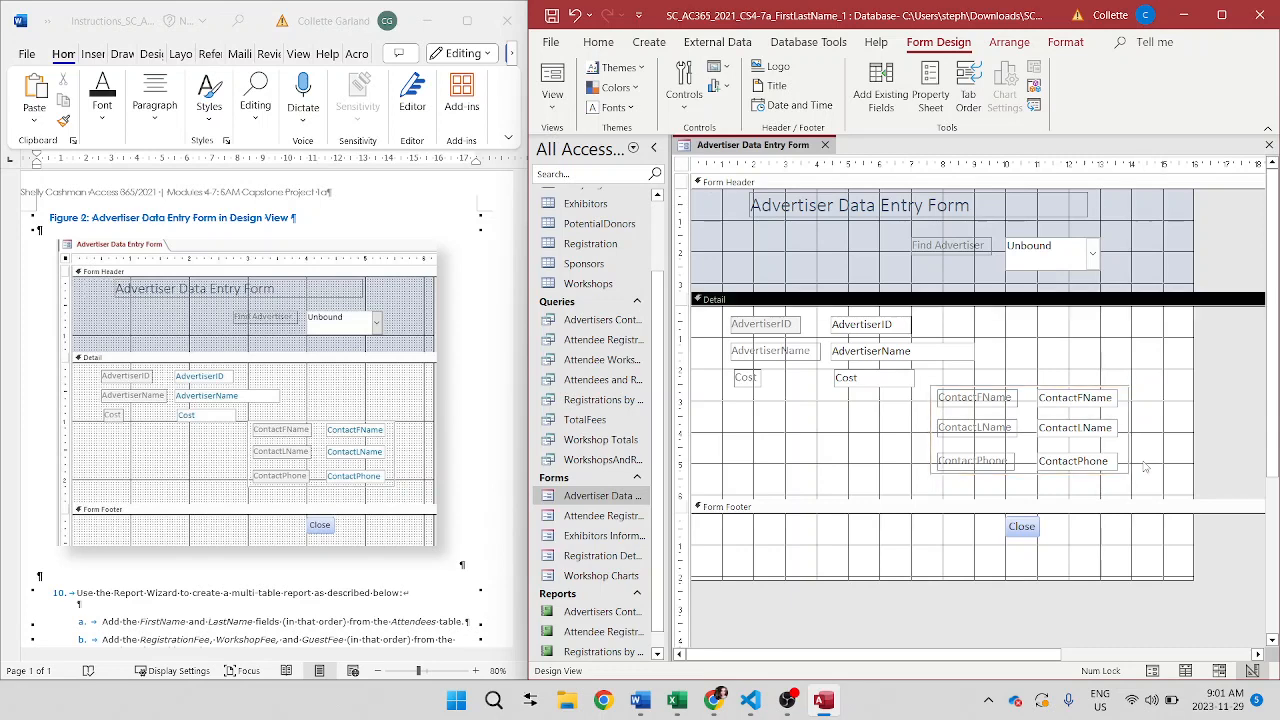
- Check instructions 7 and 8 and save the Advertiser Data Entry Form, leaving it open in Design View
{"action": "scroll", "coordinate": [381, 431], "scroll_direction": "up", "scroll_amount": 5}
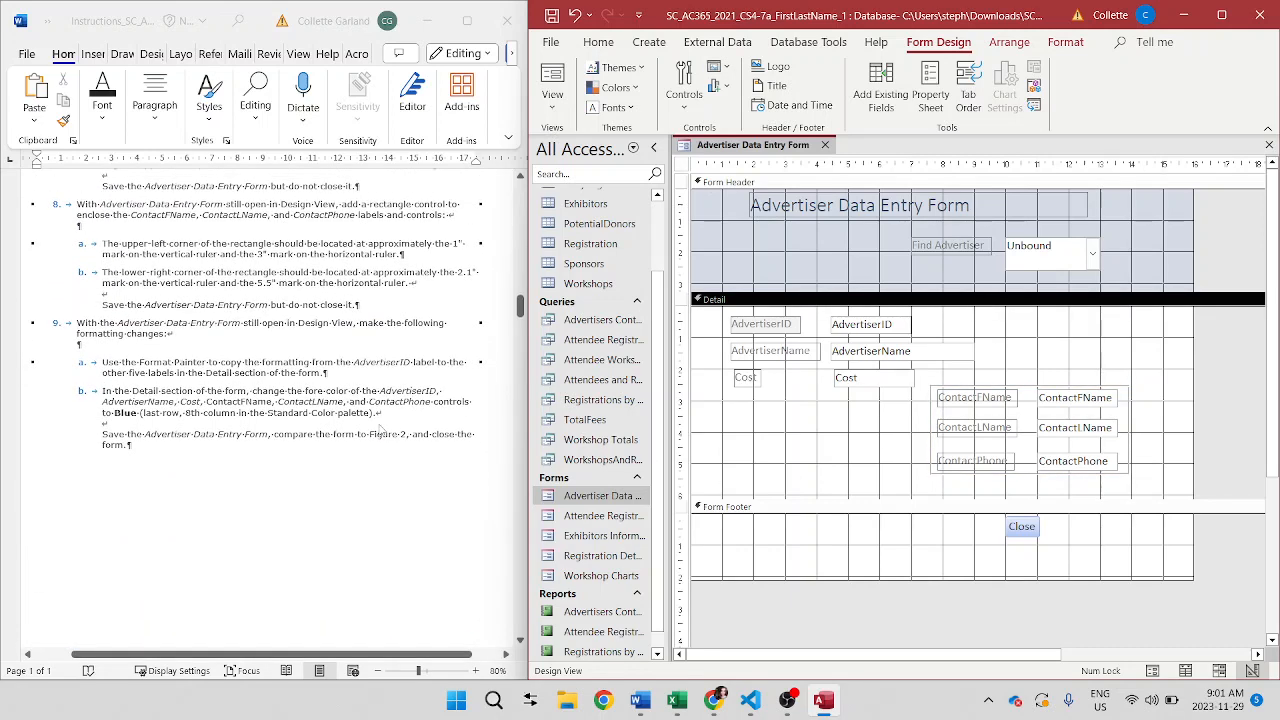
{"action": "scroll", "coordinate": [380, 429], "scroll_direction": "up", "scroll_amount": 3}
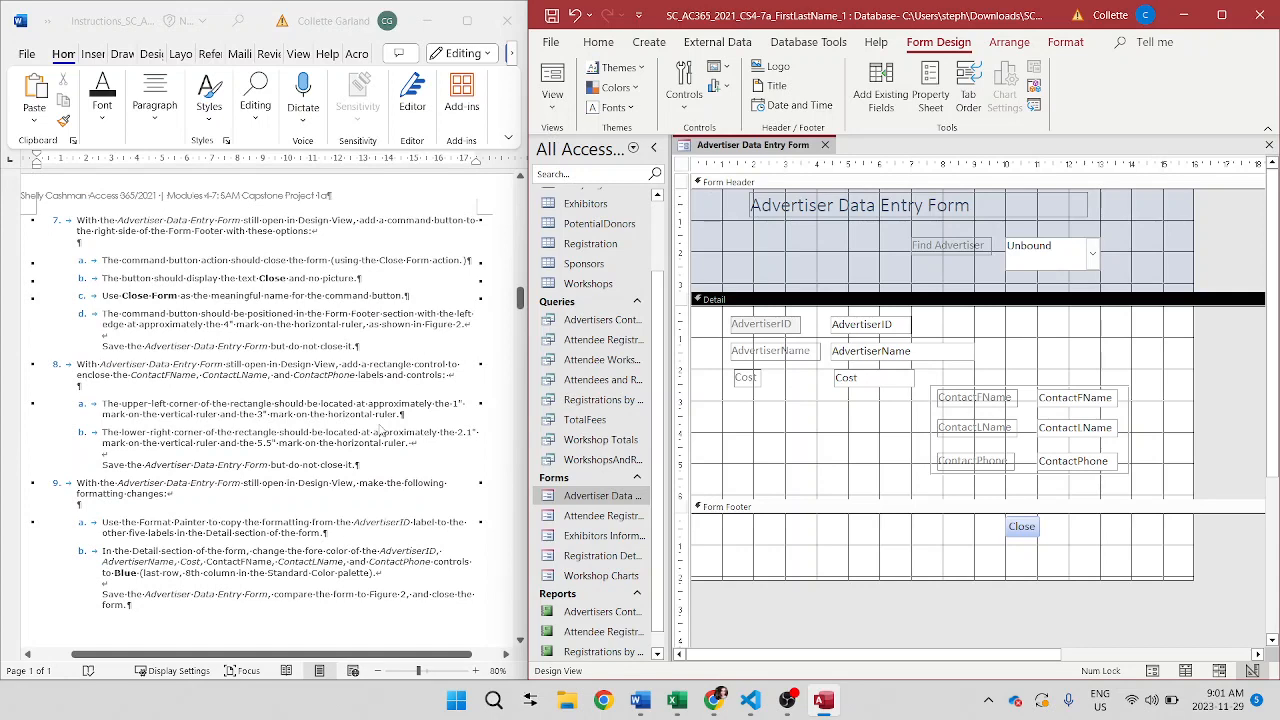
{"action": "left_click", "coordinate": [552, 17]}
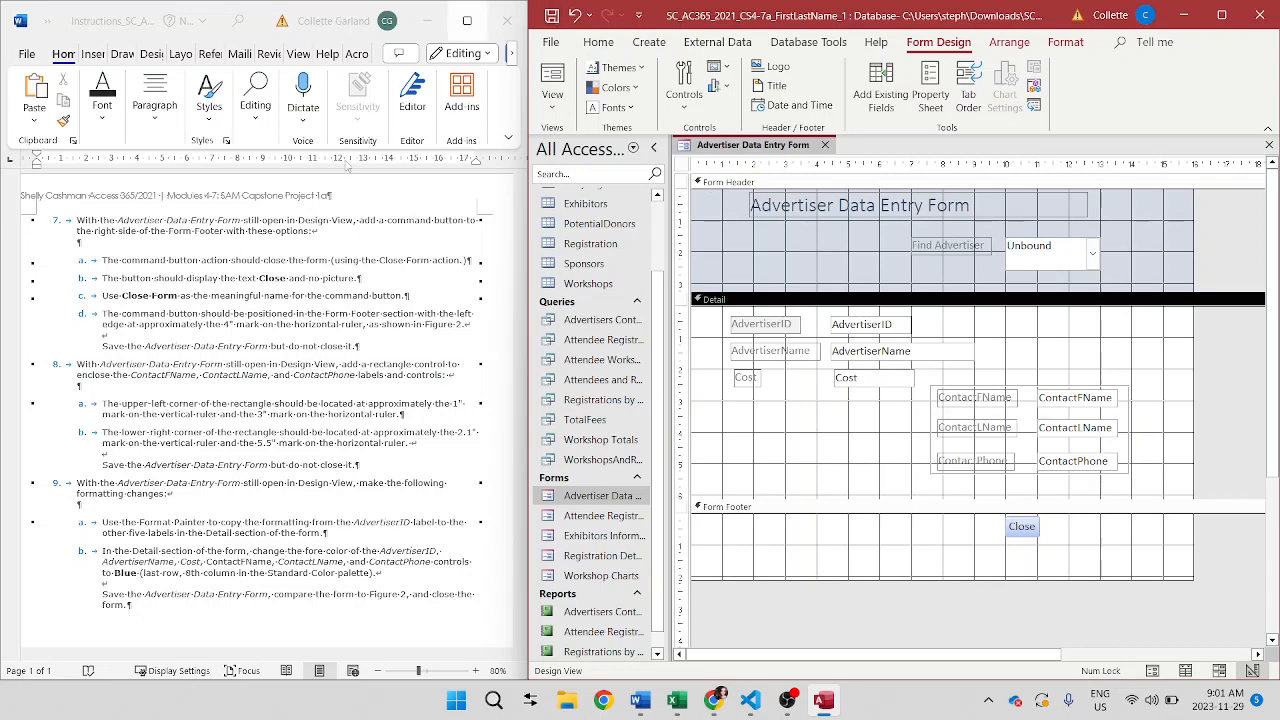
- Use the Format Painter to copy the AdvertiserID label's formatting to the AdvertiserName and Cost labels in the Detail section
{"action": "scroll", "coordinate": [343, 427], "scroll_direction": "down", "scroll_amount": 2}
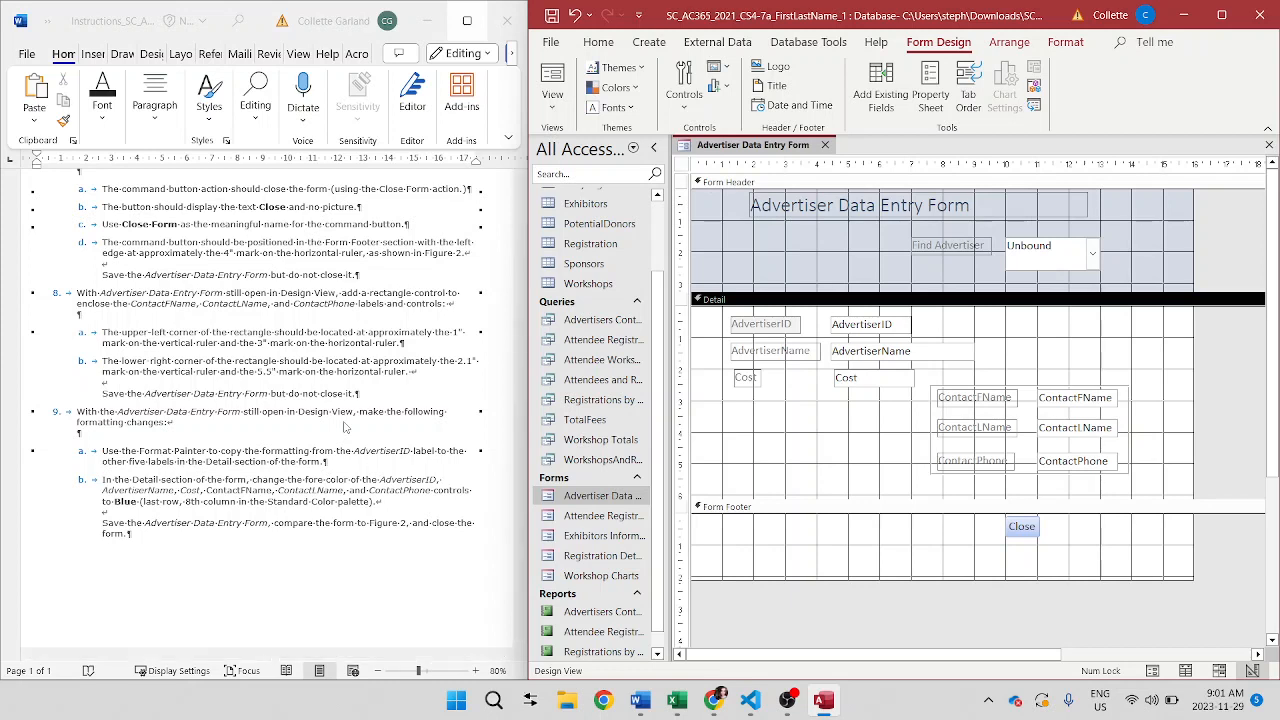
{"action": "left_click", "coordinate": [786, 331]}
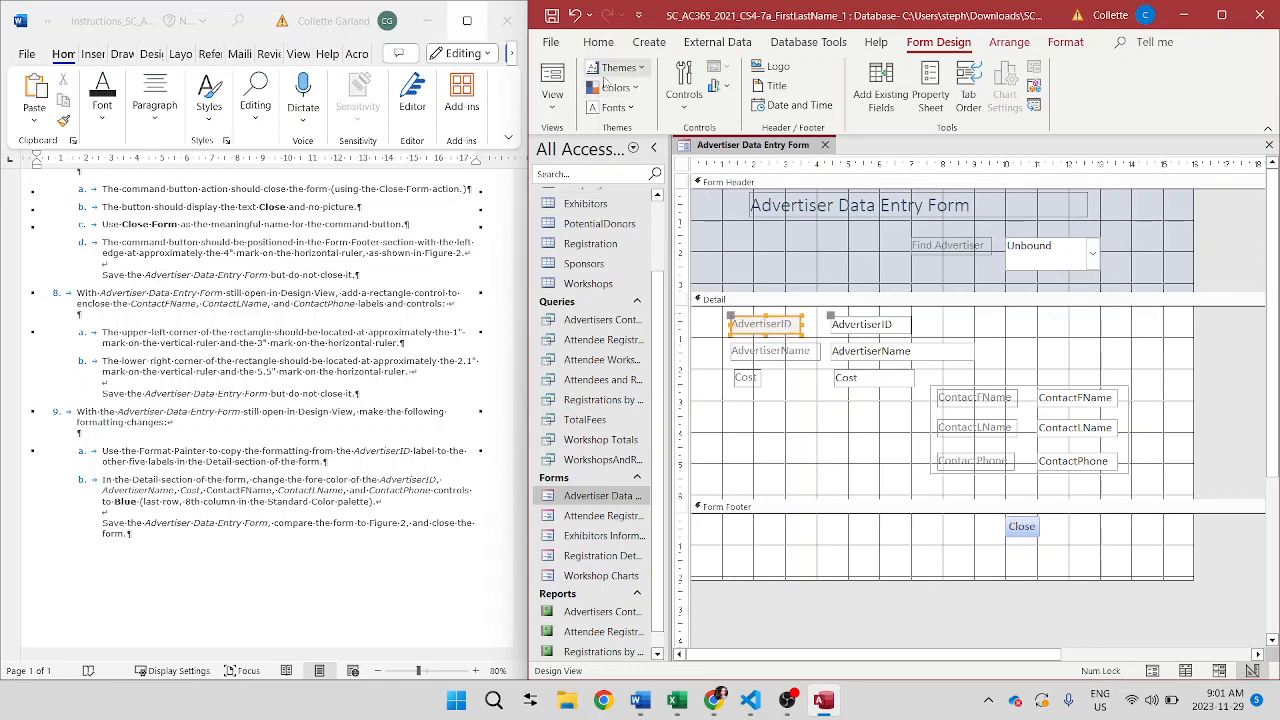
{"action": "left_click", "coordinate": [594, 44]}
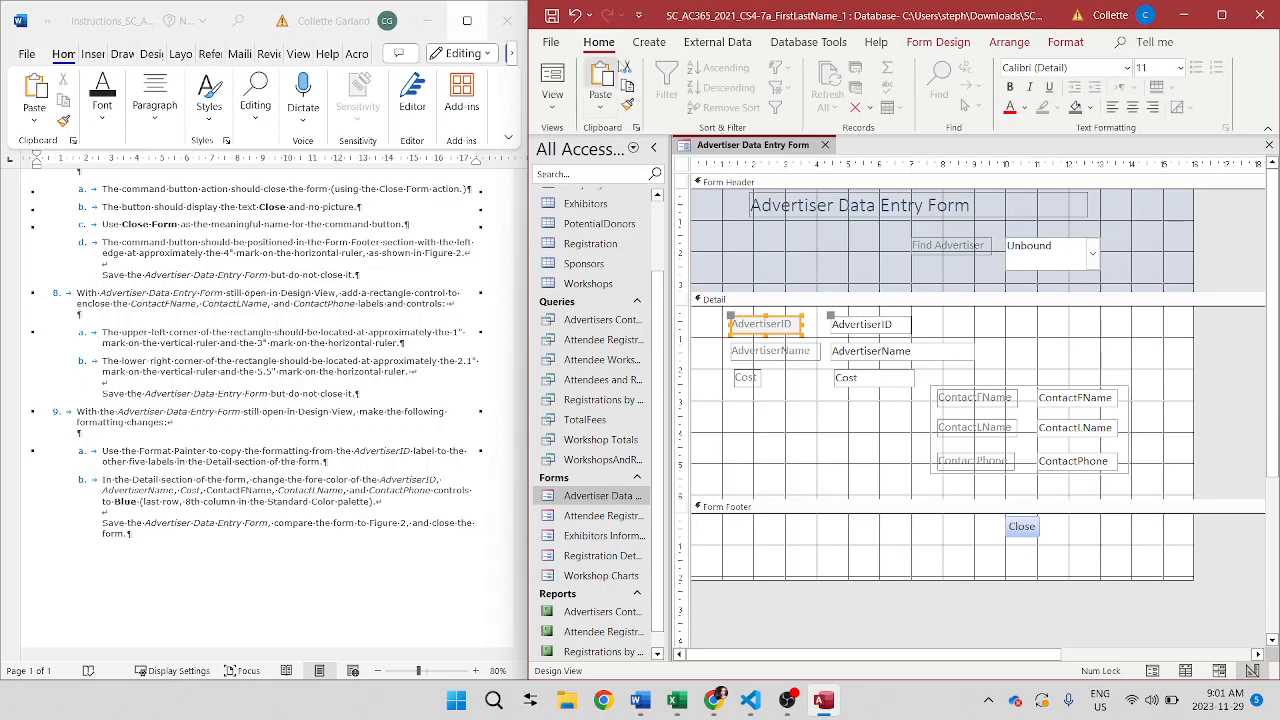
{"action": "left_click", "coordinate": [628, 105]}
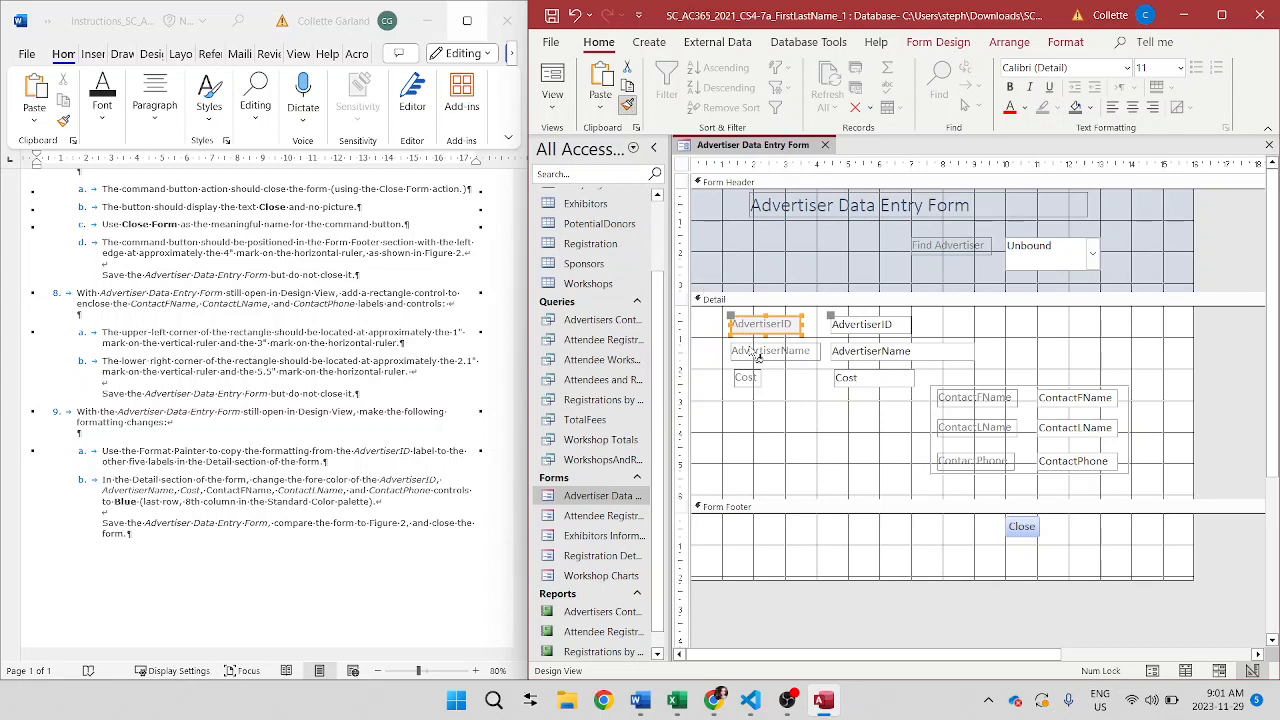
{"action": "left_click", "coordinate": [757, 353]}
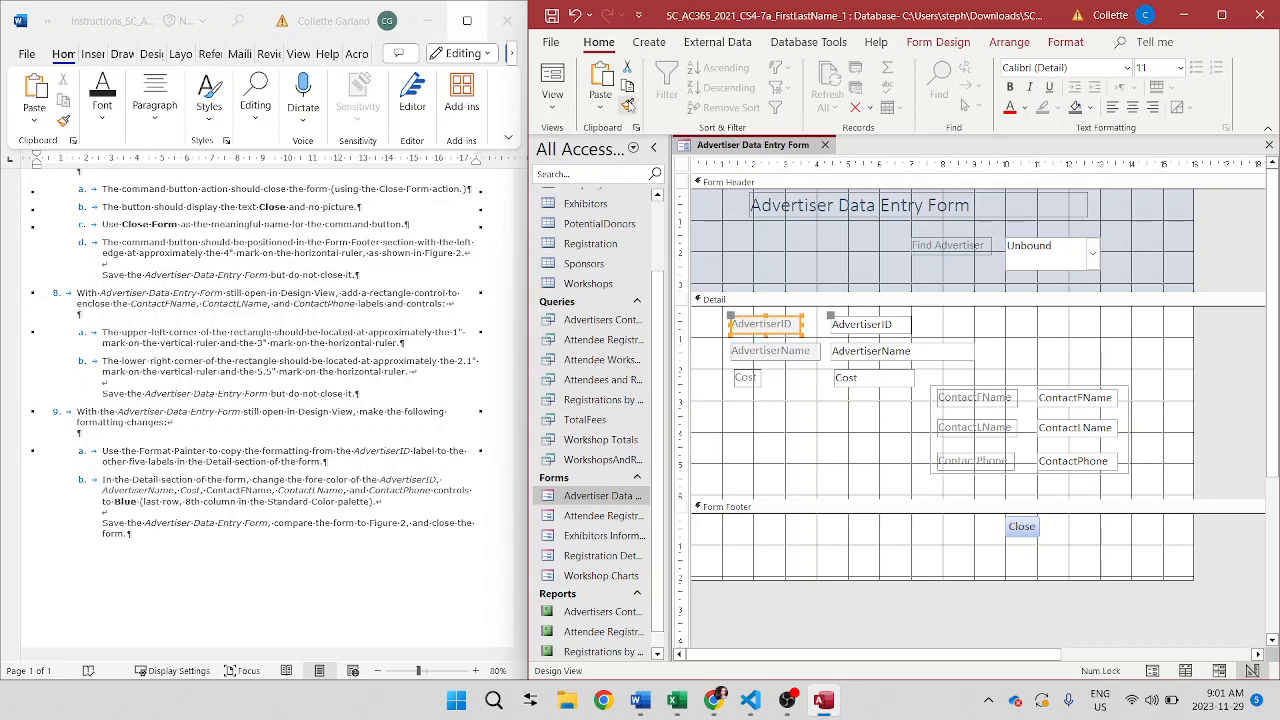
{"action": "left_click", "coordinate": [627, 104]}
{"action": "left_click", "coordinate": [748, 378]}
- Copy the AdvertiserID label's formatting to the ContactFName, ContactLName and ContactPhone labels with the Format Painter
{"action": "left_click", "coordinate": [627, 104]}
{"action": "left_click", "coordinate": [956, 400]}
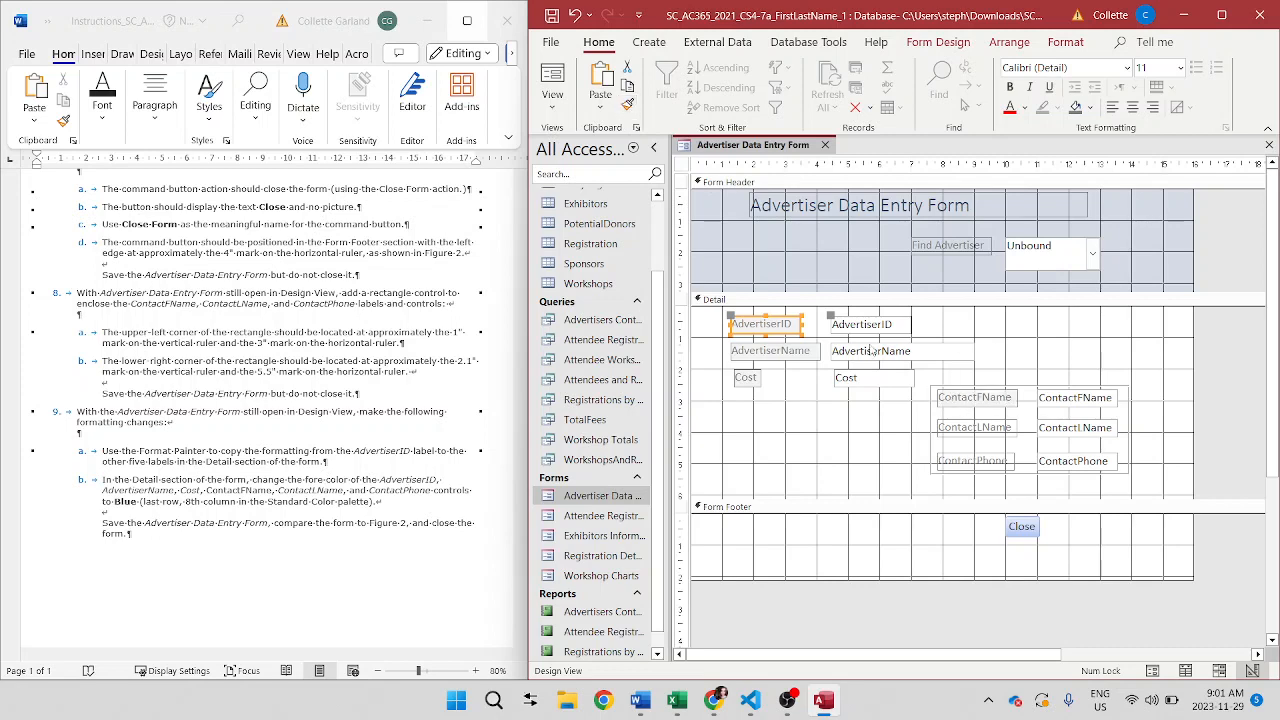
{"action": "left_click", "coordinate": [627, 104]}
{"action": "left_click", "coordinate": [956, 430]}
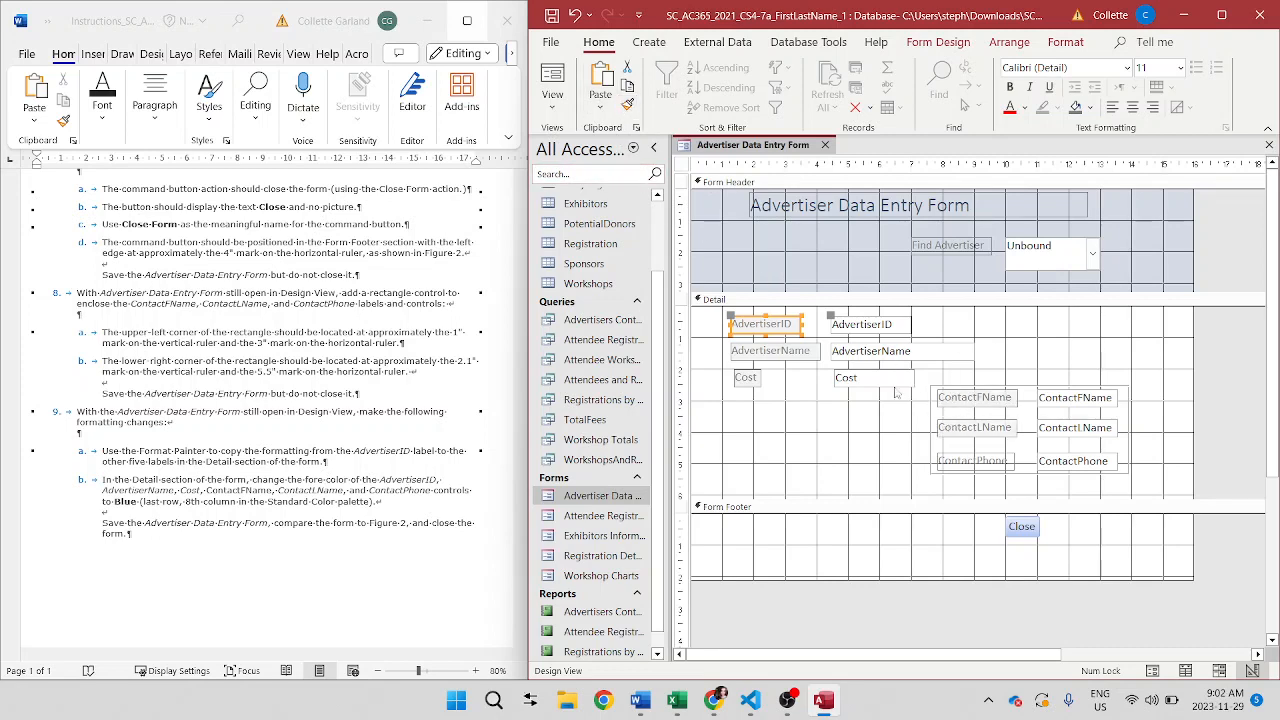
{"action": "left_click", "coordinate": [628, 105]}
{"action": "left_click", "coordinate": [964, 462]}
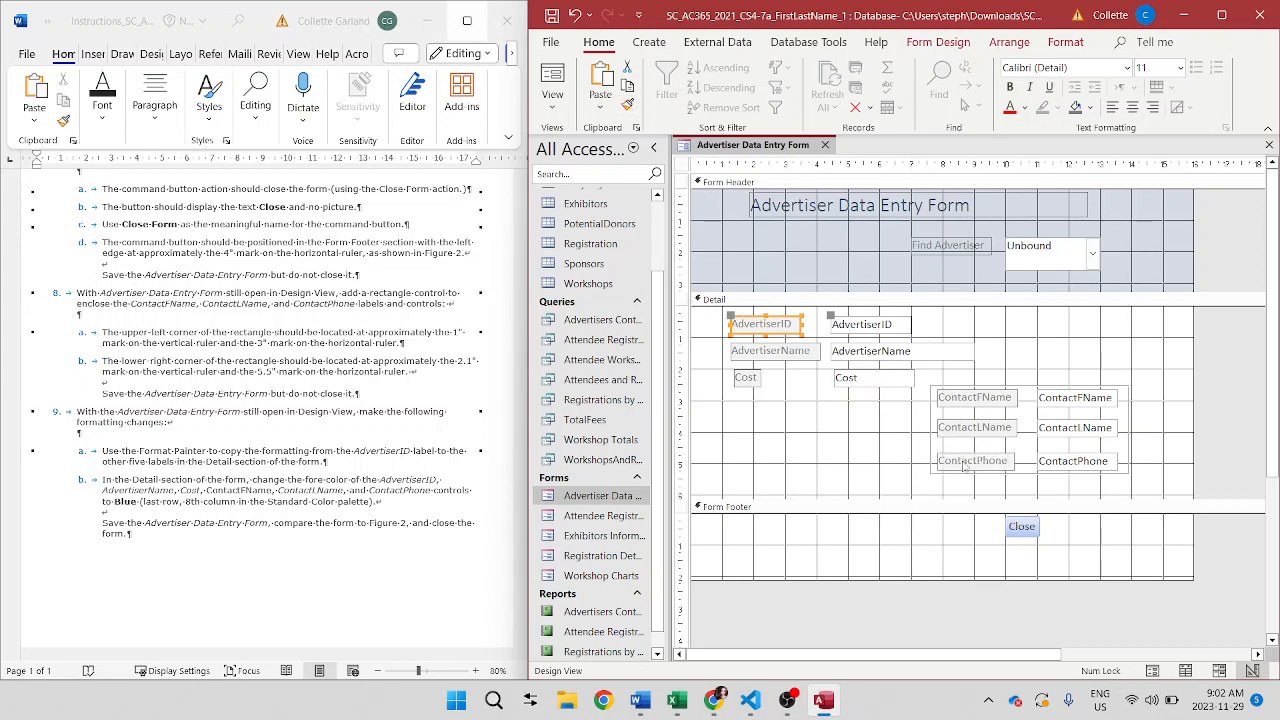
{"action": "left_click", "coordinate": [760, 474]}
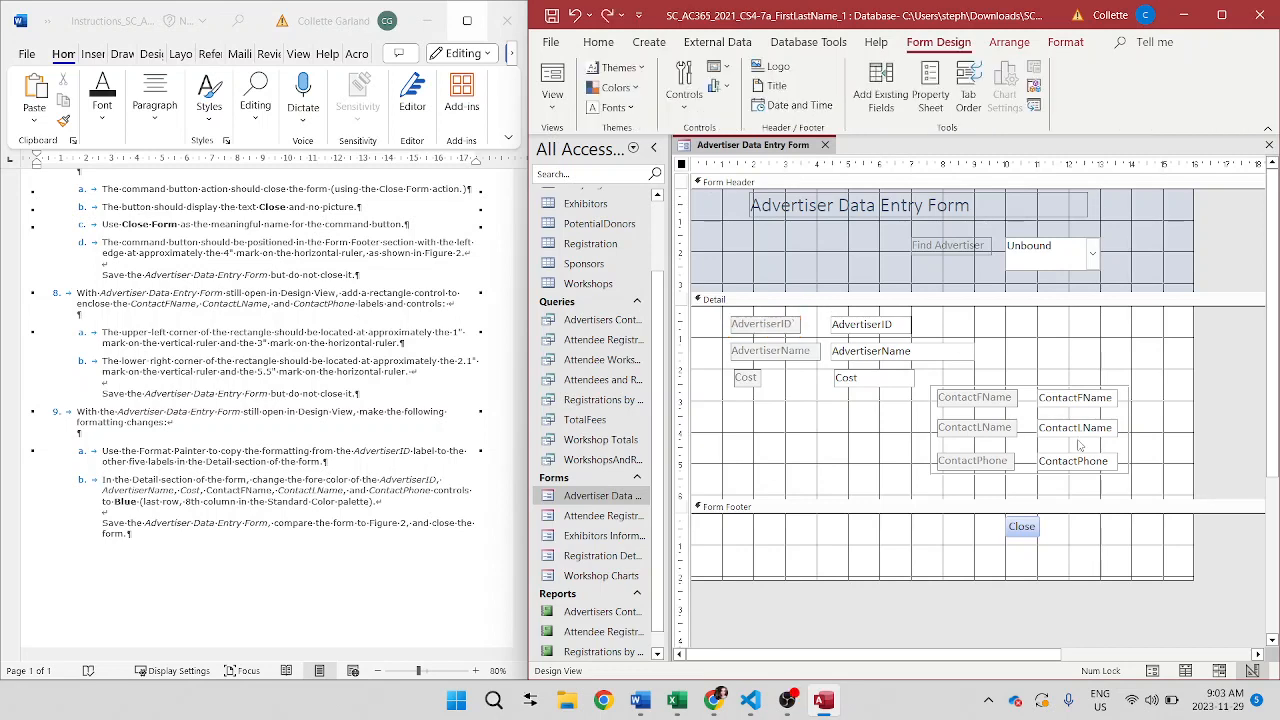
- Set the AdvertiserID control's fore color to Blue, the 8th color in the last row of the Standard Colors palette
{"action": "right_click", "coordinate": [897, 331]}
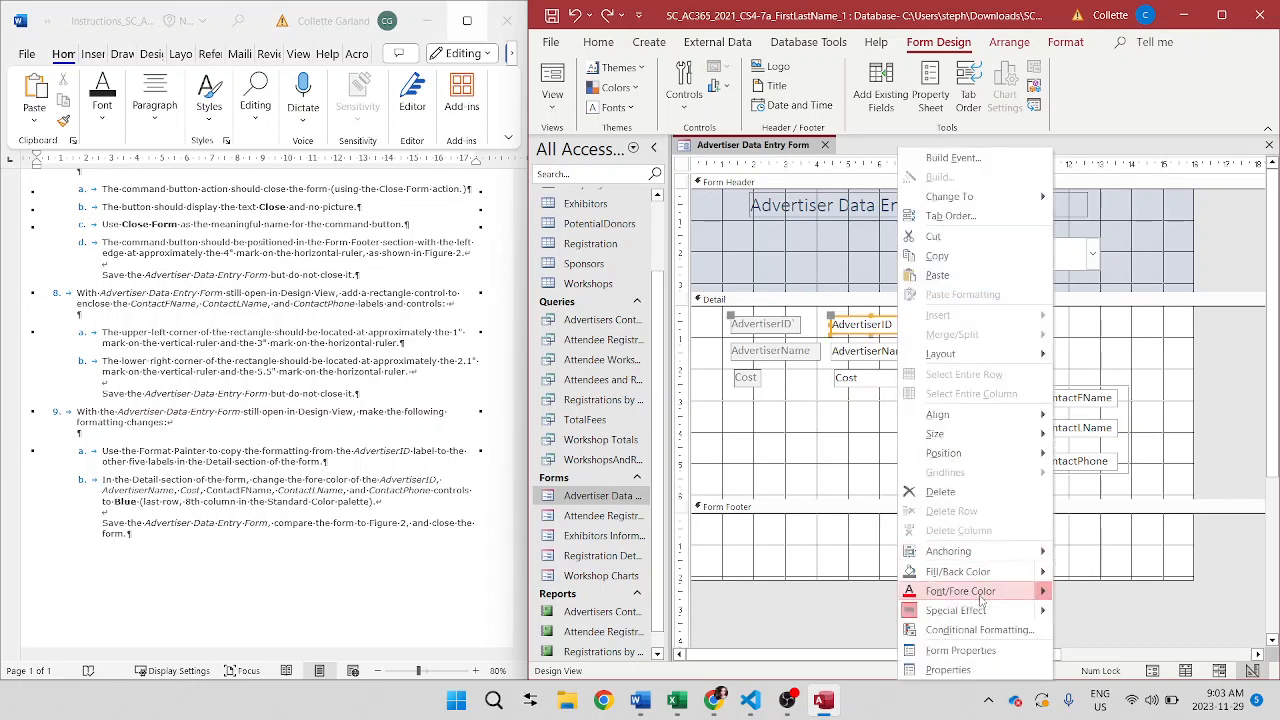
{"action": "mouse_move", "coordinate": [985, 598]}
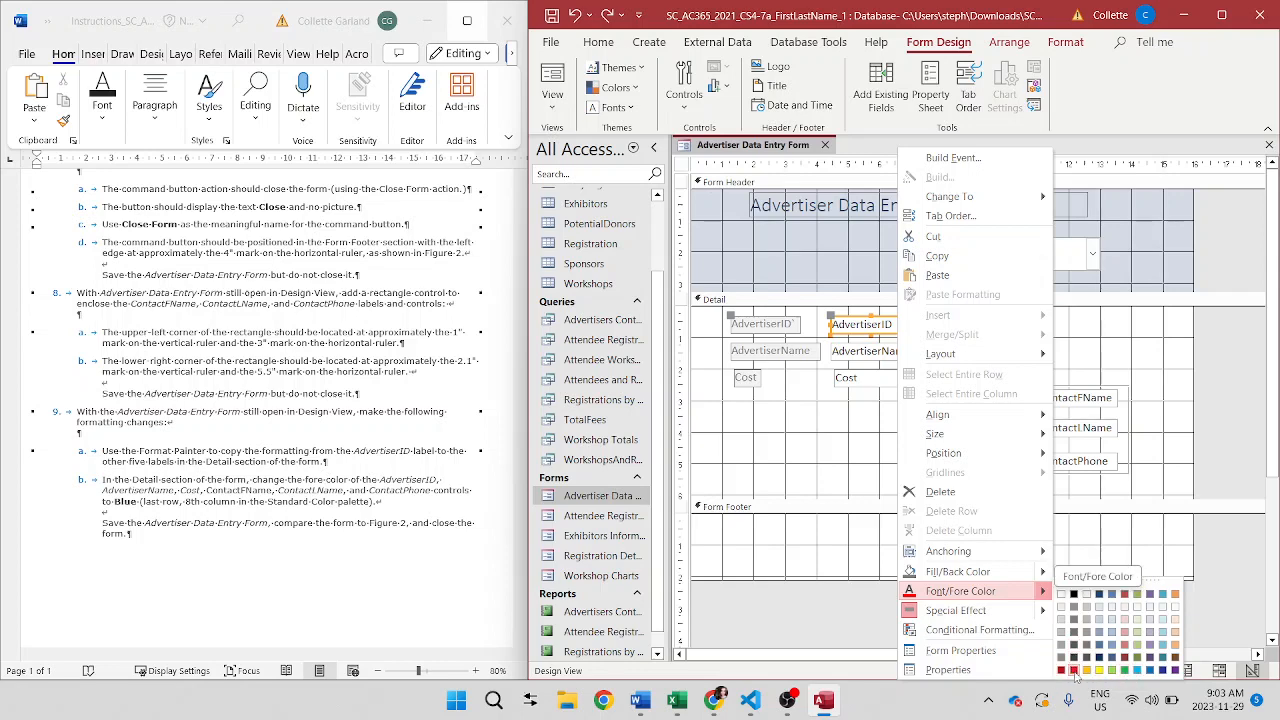
{"action": "left_click", "coordinate": [1149, 671]}
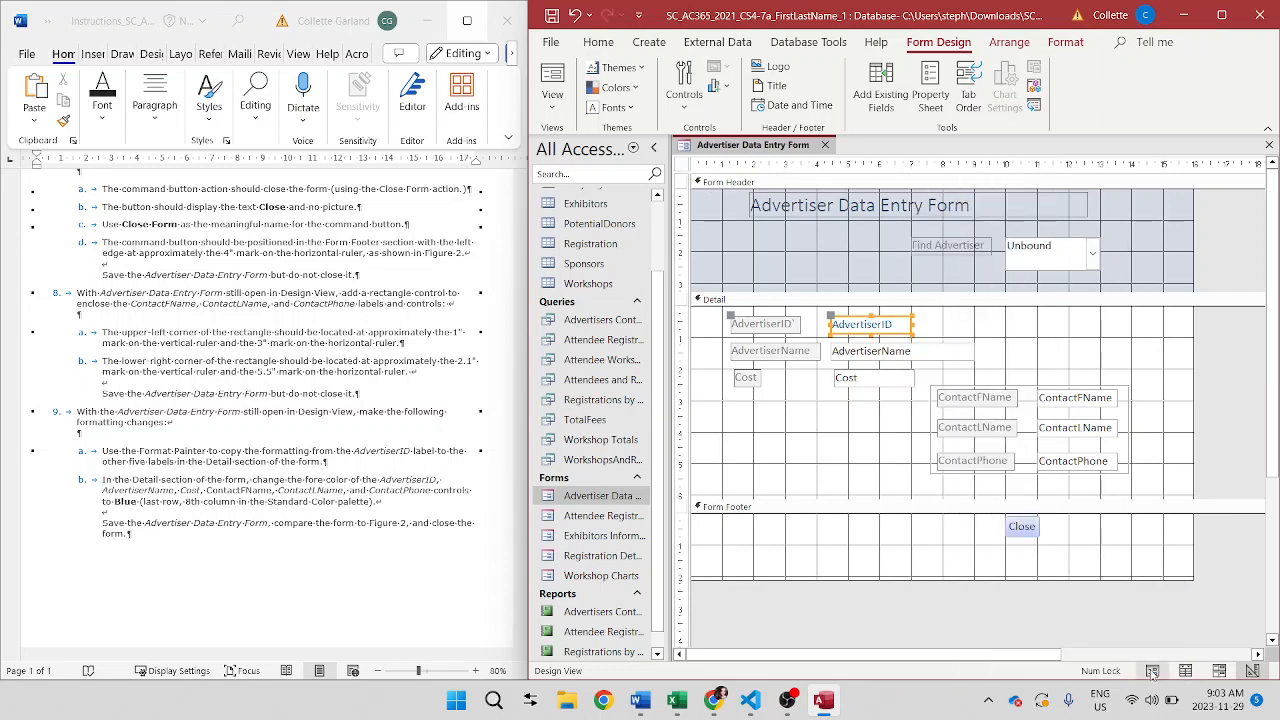
{"action": "left_click", "coordinate": [952, 352]}
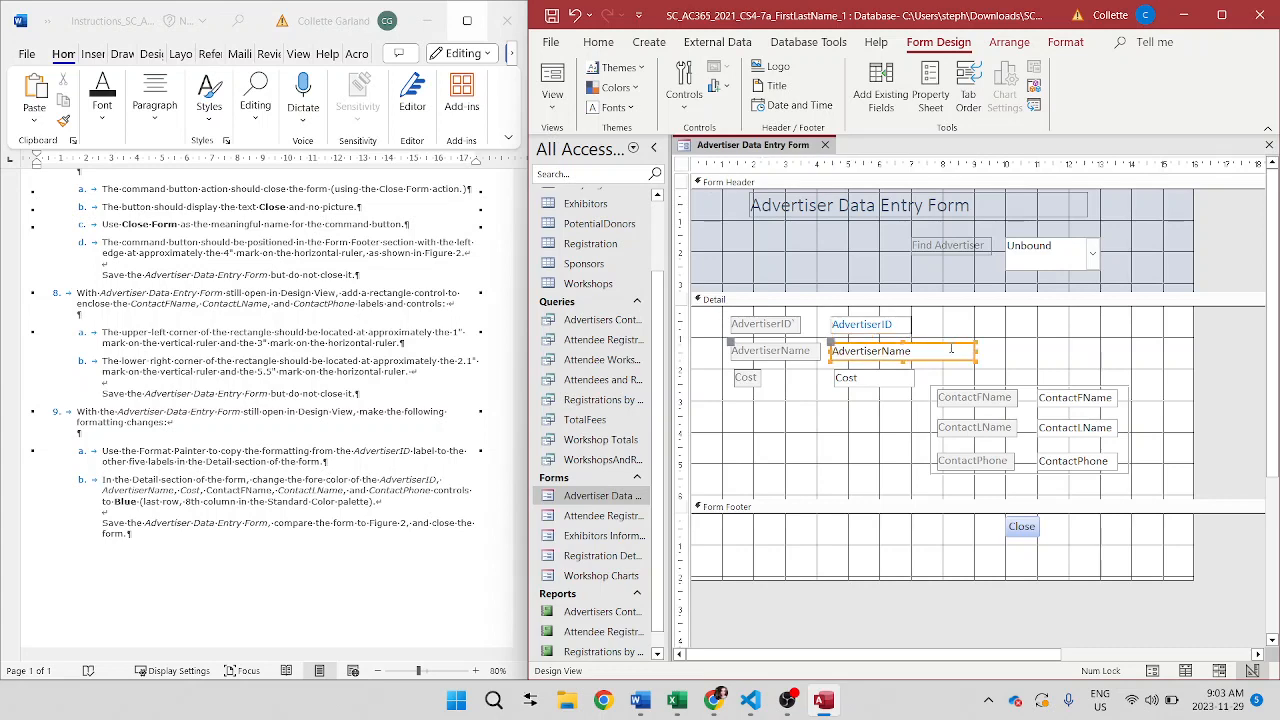
{"action": "left_click", "coordinate": [908, 378], "text": "shift"}
{"action": "left_click", "coordinate": [1062, 402], "text": "shift"}
{"action": "left_click", "coordinate": [1064, 430], "text": "shift"}
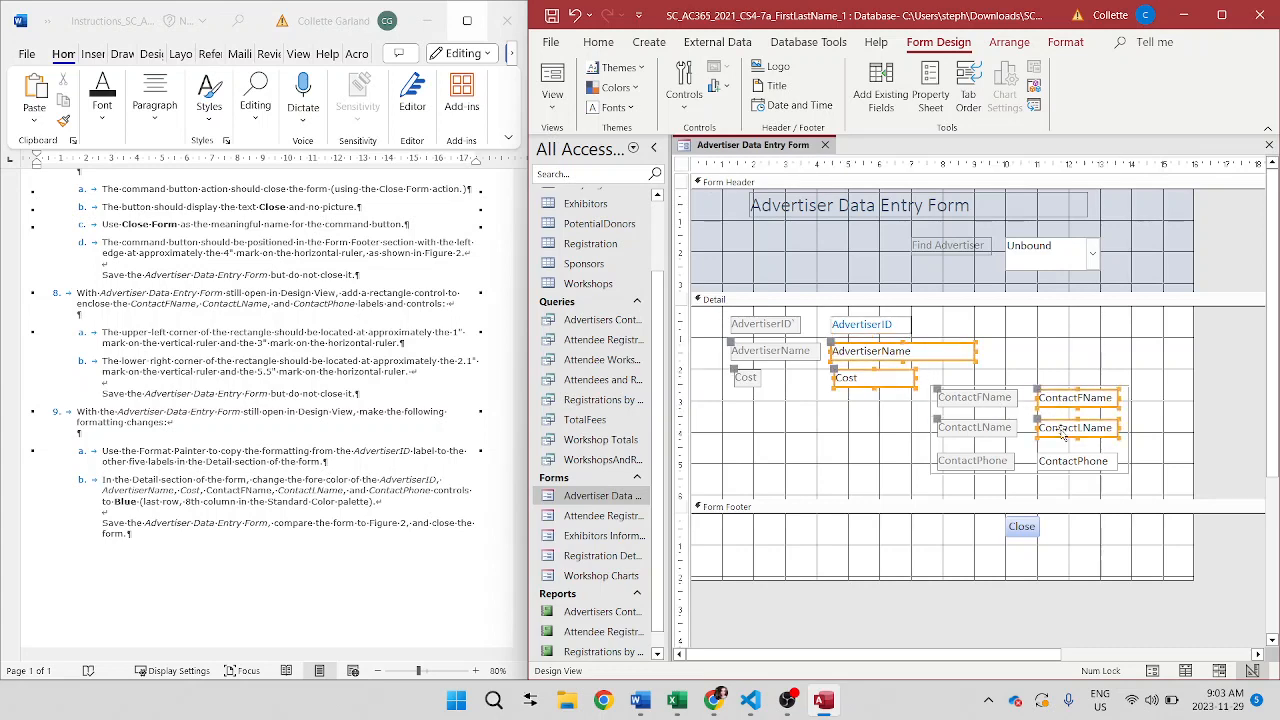
{"action": "left_click", "coordinate": [1063, 462], "text": "shift"}
{"action": "key", "text": "F4"}
- Give the AdvertiserName, Cost, ContactFName, ContactLName and ContactPhone controls the same Blue fore color as the AdvertiserID control
{"action": "left_click", "coordinate": [1062, 462]}
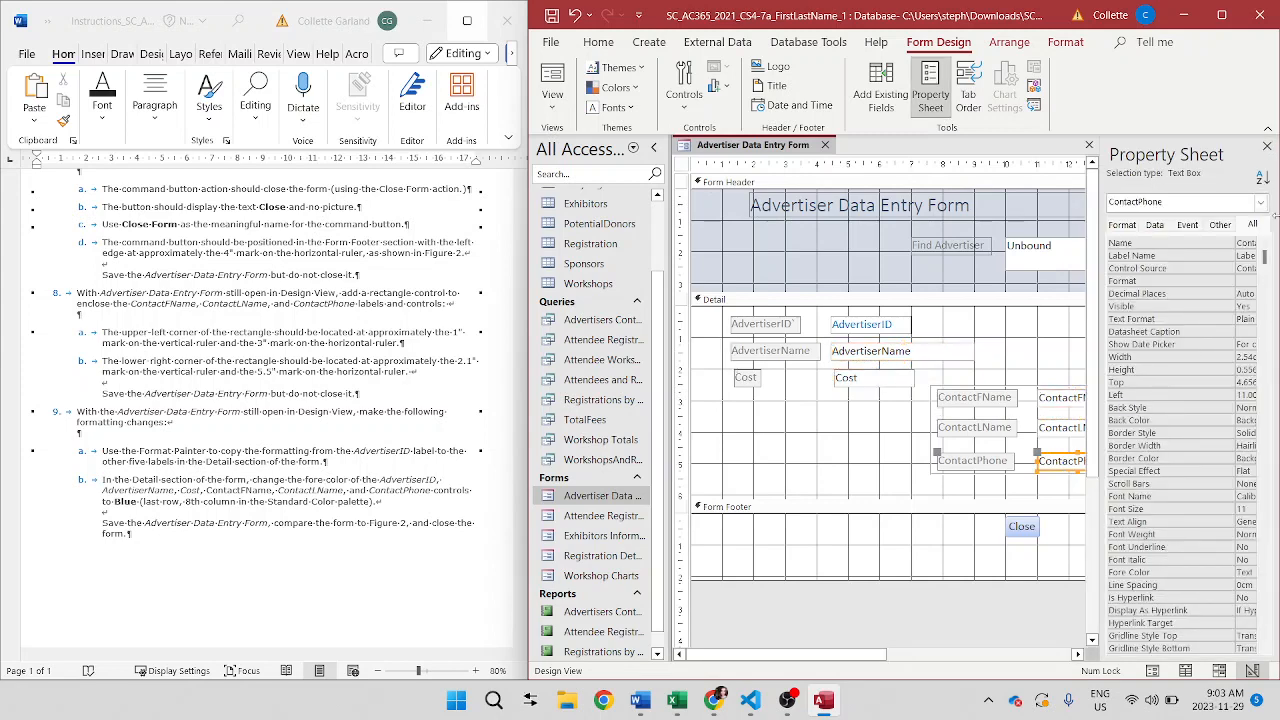
{"action": "left_click", "coordinate": [1267, 146]}
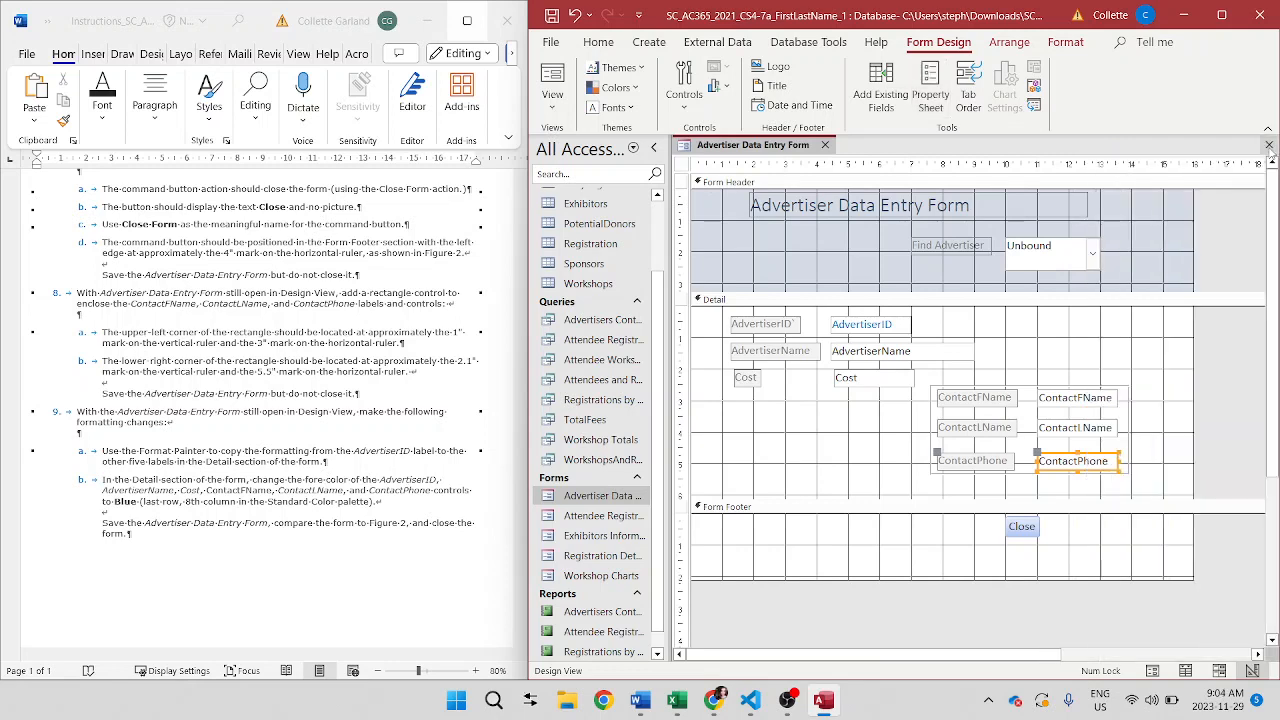
{"action": "left_click", "coordinate": [1064, 436], "text": "shift"}
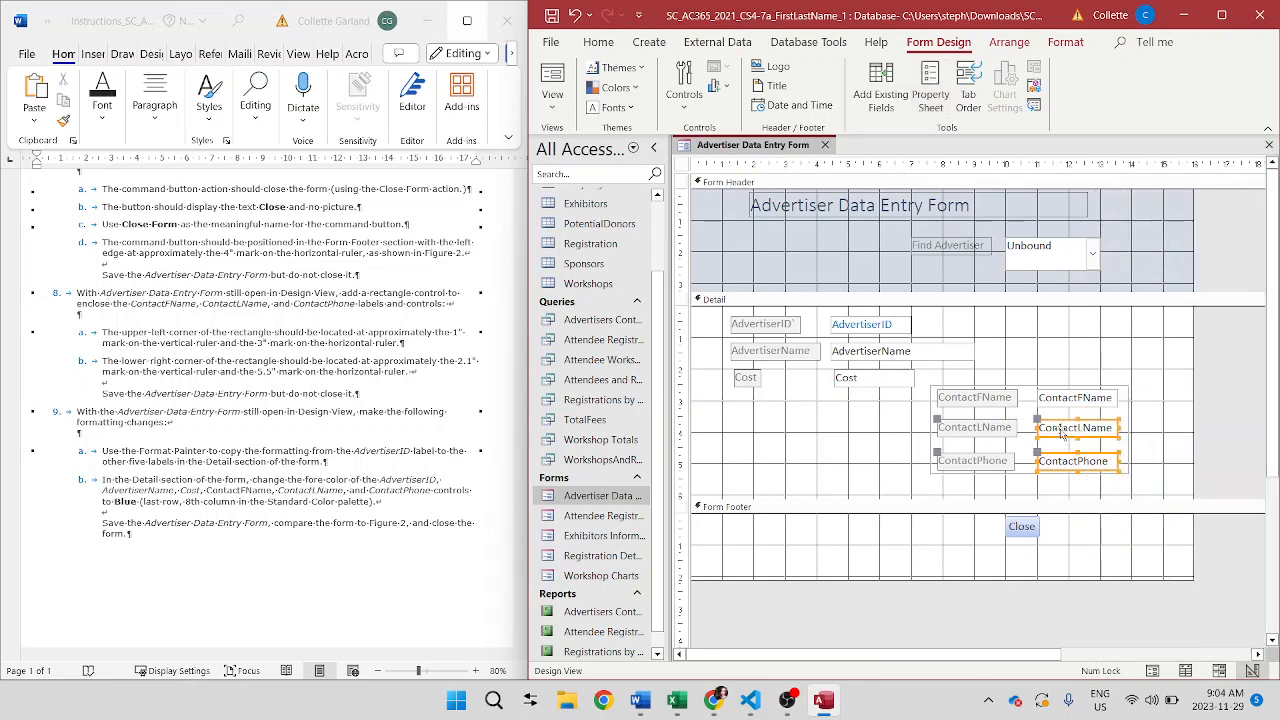
{"action": "left_click", "coordinate": [1058, 404], "text": "shift"}
{"action": "left_click", "coordinate": [888, 385], "text": "shift"}
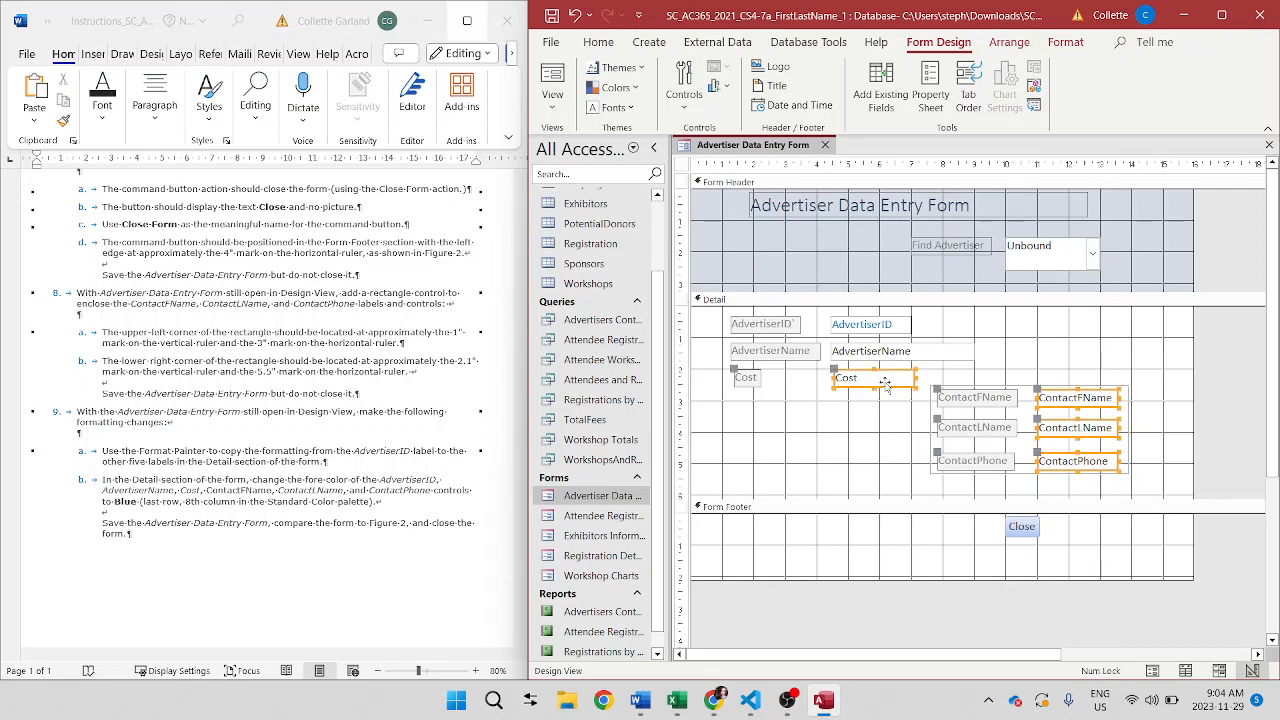
{"action": "left_click", "coordinate": [884, 356], "text": "shift"}
{"action": "right_click", "coordinate": [884, 356]}
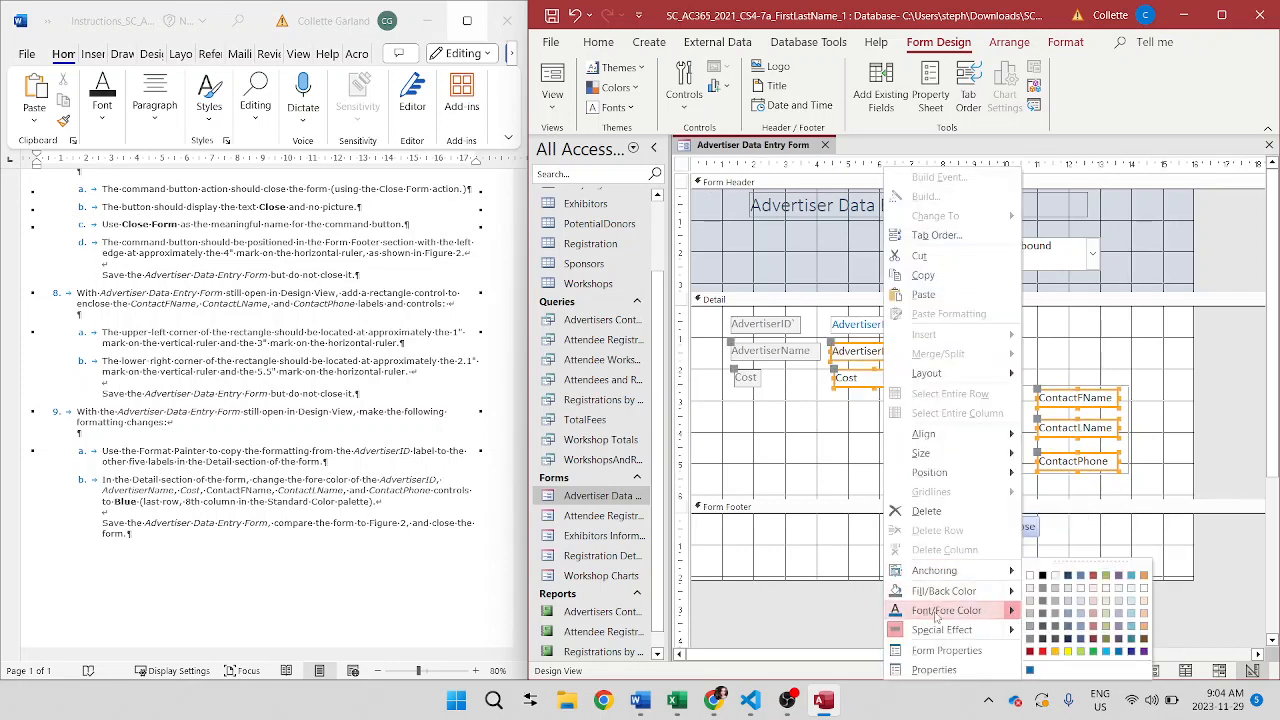
{"action": "left_click", "coordinate": [903, 619]}
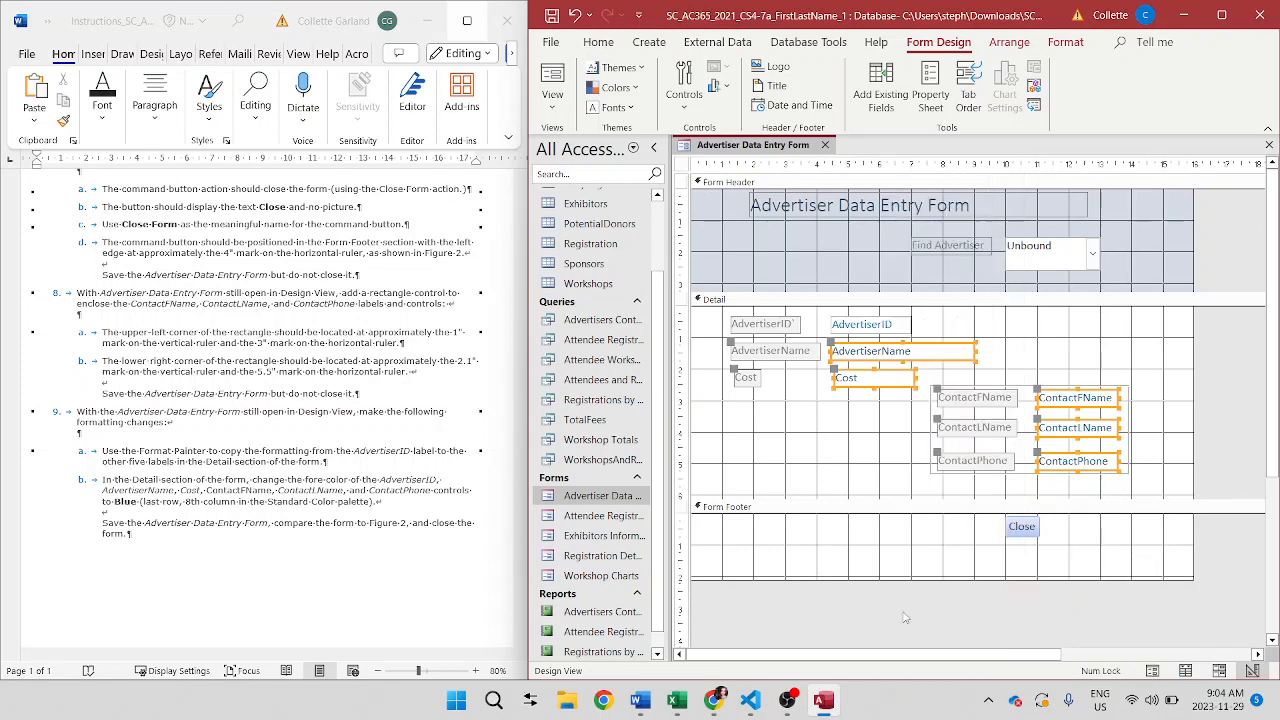
- Compare the form's design with Figure 2 in the instructions and close the Advertiser Data Entry Form
{"action": "left_click", "coordinate": [855, 431]}
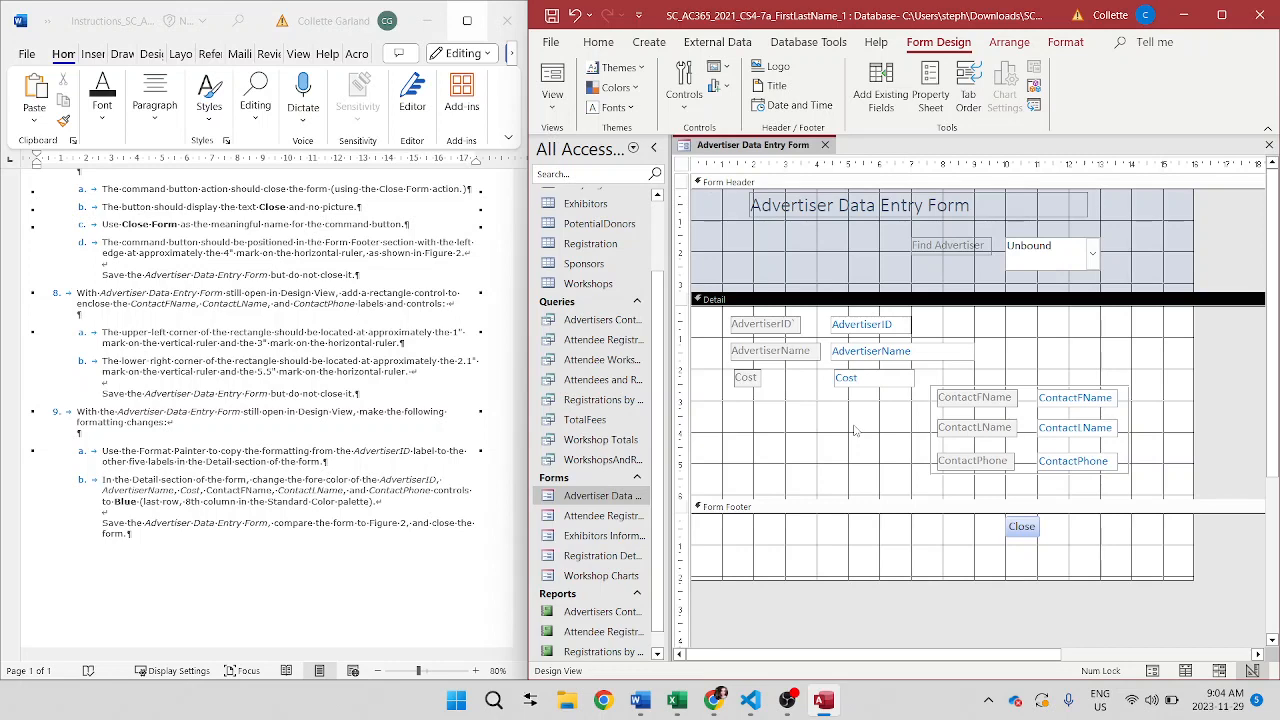
{"action": "scroll", "coordinate": [357, 545], "scroll_direction": "down", "scroll_amount": 10}
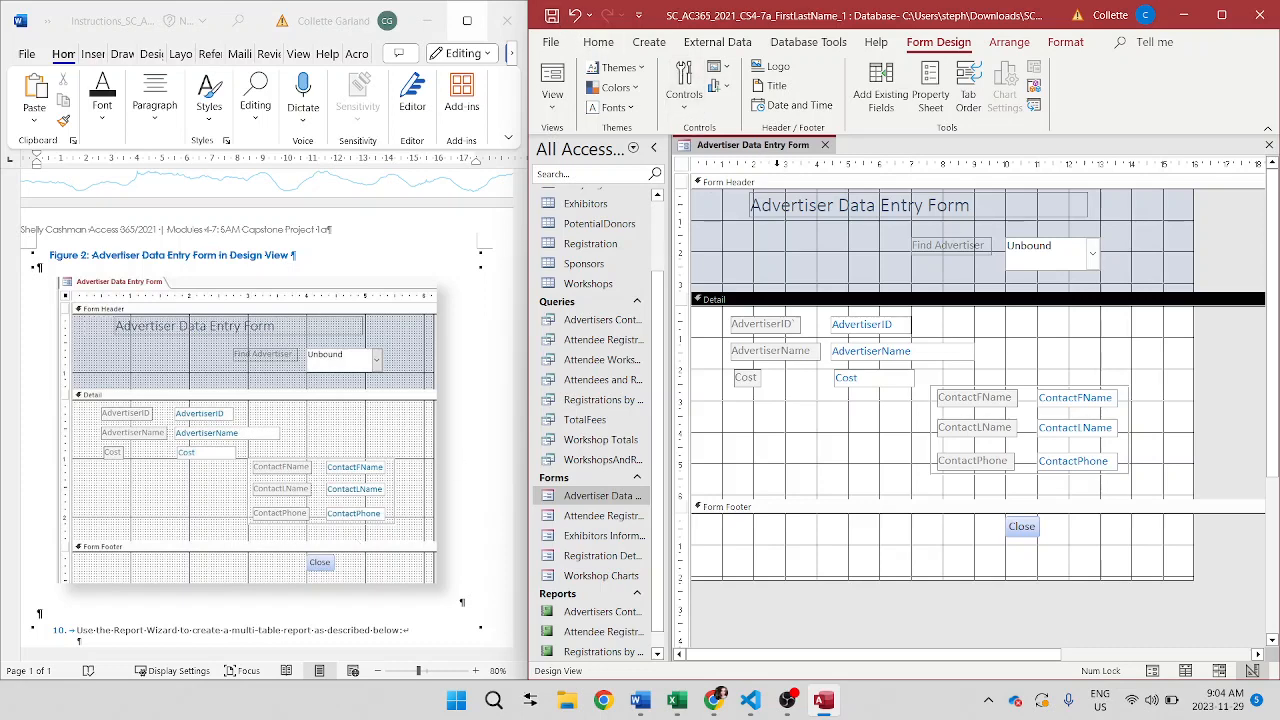
{"action": "left_click", "coordinate": [825, 145]}
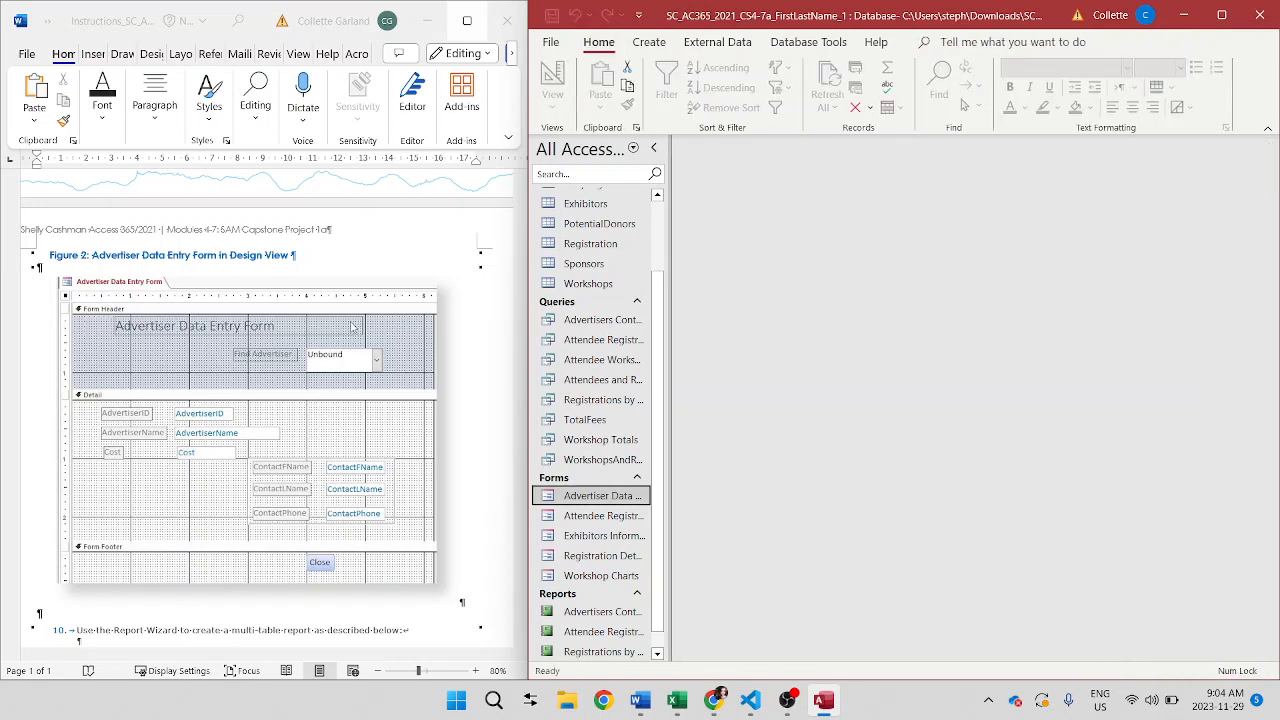
- Following instruction 10, start the Report Wizard and add FirstName and LastName, in that order, from the Attendees table
{"action": "scroll", "coordinate": [232, 413], "scroll_direction": "up", "scroll_amount": 5}
{"action": "scroll", "coordinate": [232, 413], "scroll_direction": "down", "scroll_amount": 10}
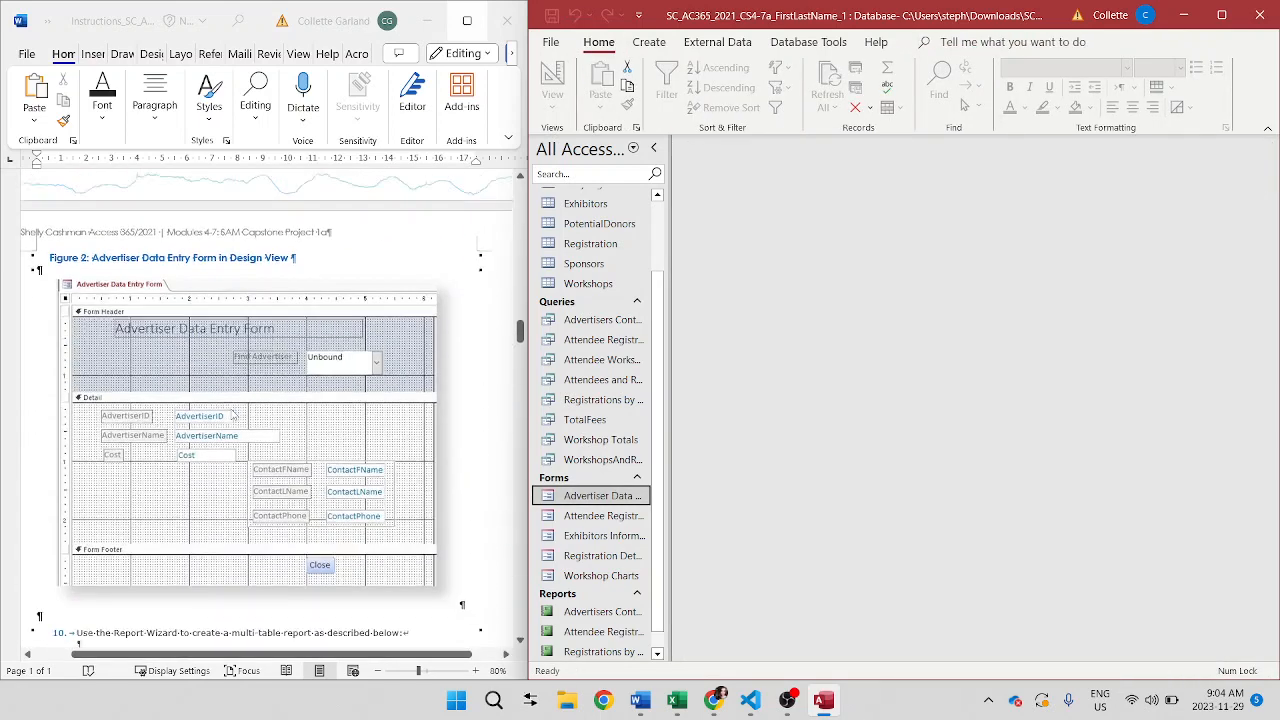
{"action": "scroll", "coordinate": [232, 413], "scroll_direction": "down", "scroll_amount": 1}
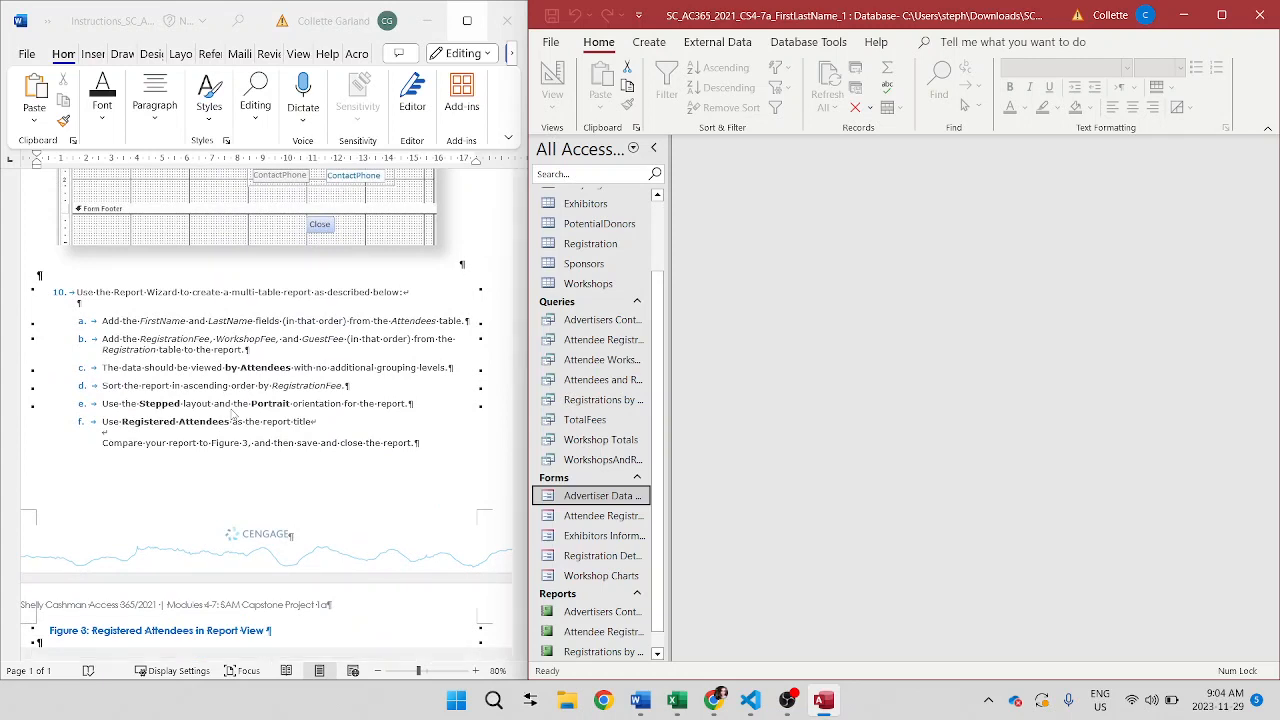
{"action": "left_click", "coordinate": [648, 42]}
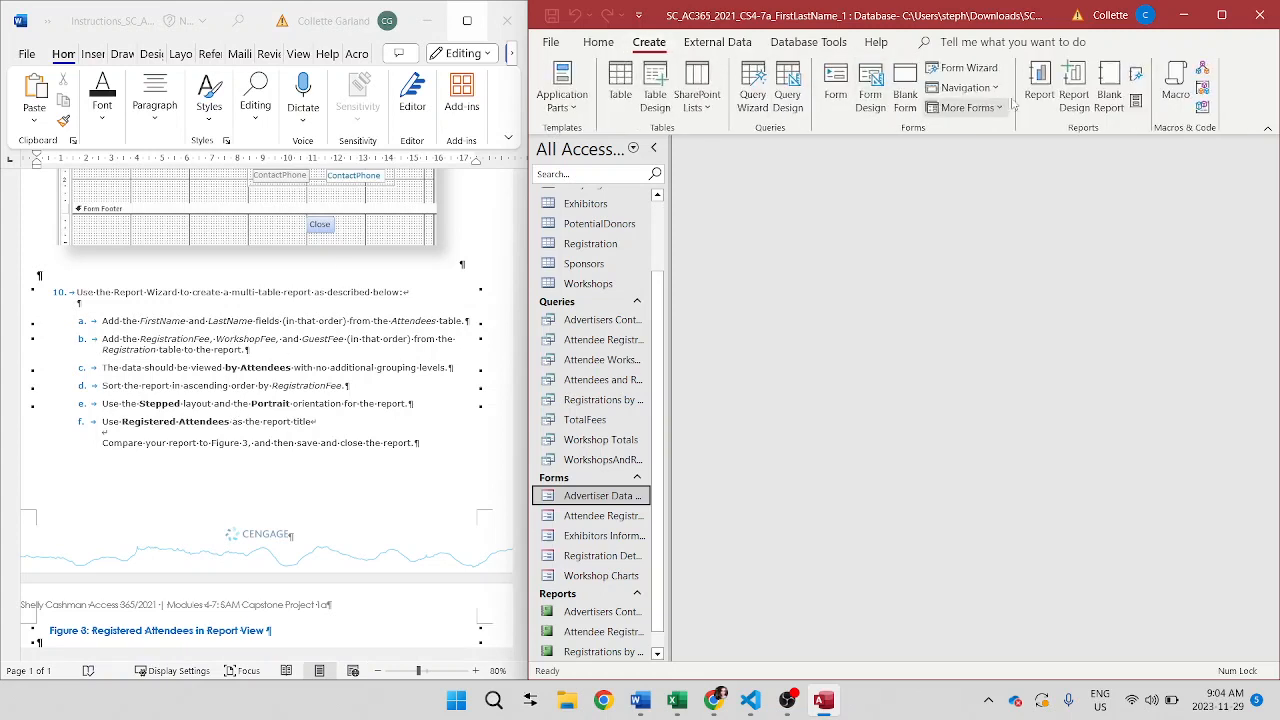
{"action": "left_click", "coordinate": [1136, 78]}
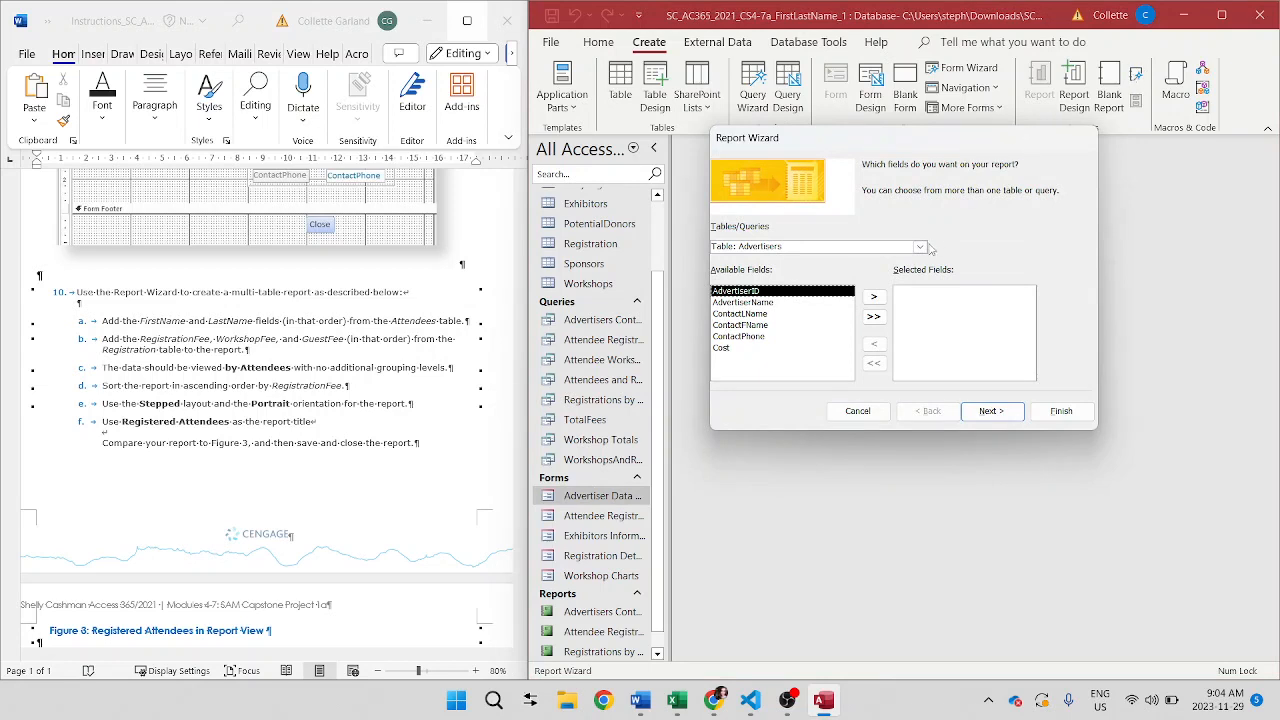
{"action": "left_click", "coordinate": [920, 247]}
{"action": "left_click", "coordinate": [899, 271]}
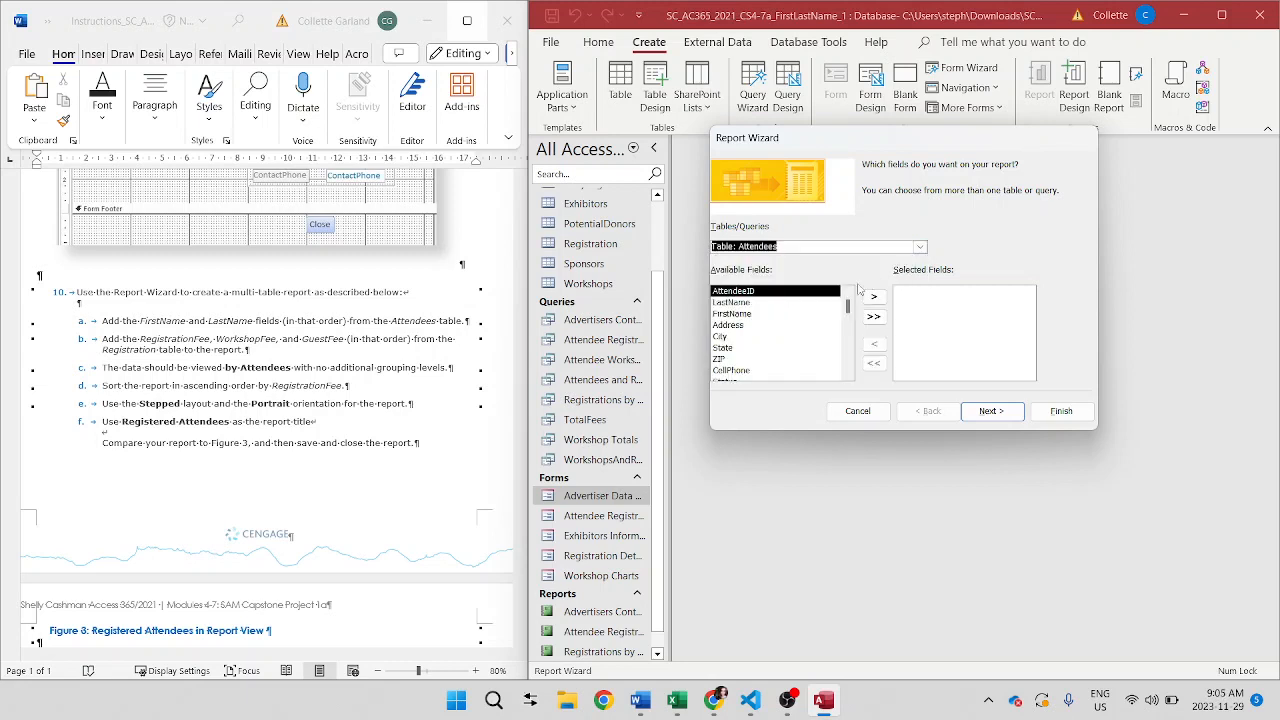
{"action": "left_click", "coordinate": [757, 314]}
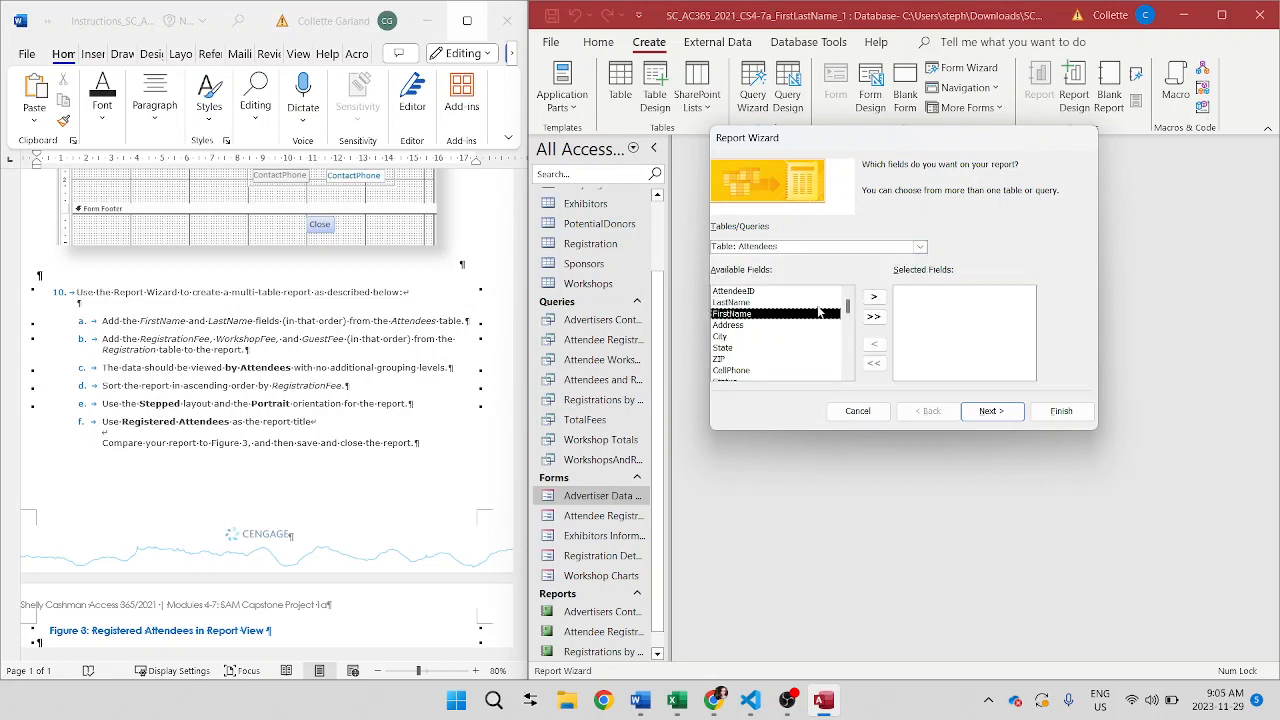
{"action": "left_click", "coordinate": [874, 297]}
{"action": "left_click", "coordinate": [840, 303]}
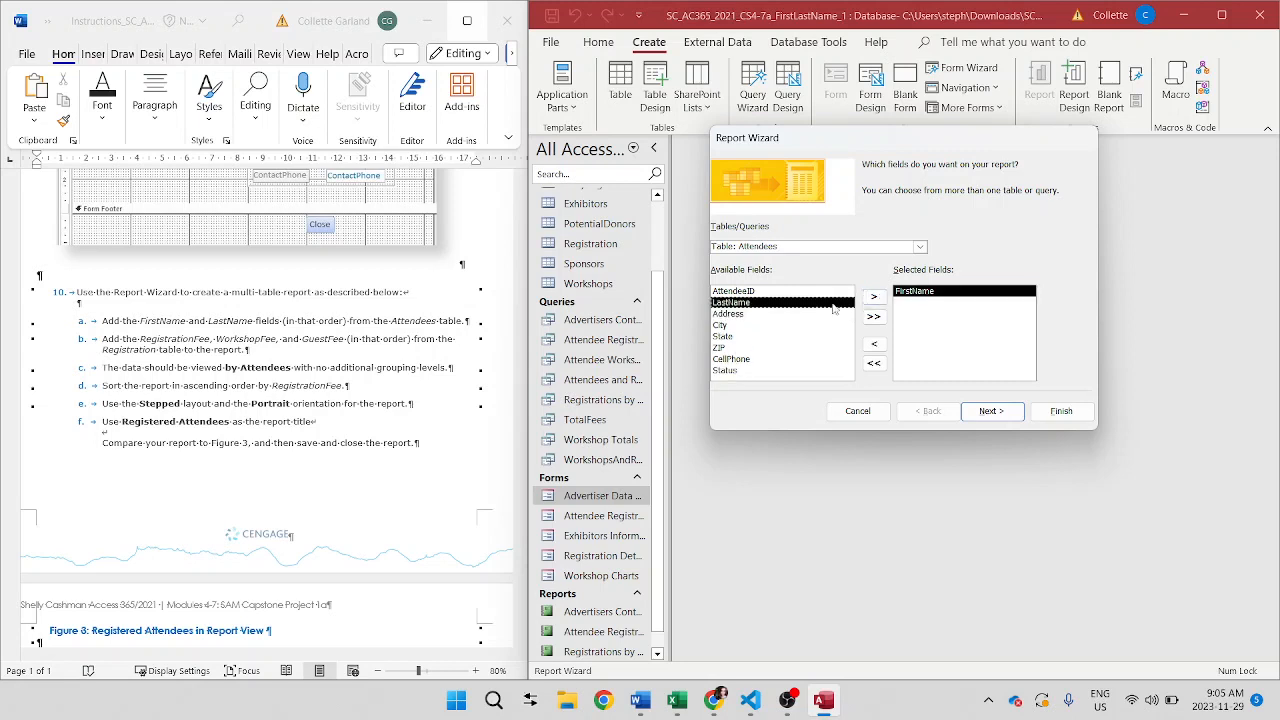
{"action": "left_click", "coordinate": [875, 298]}
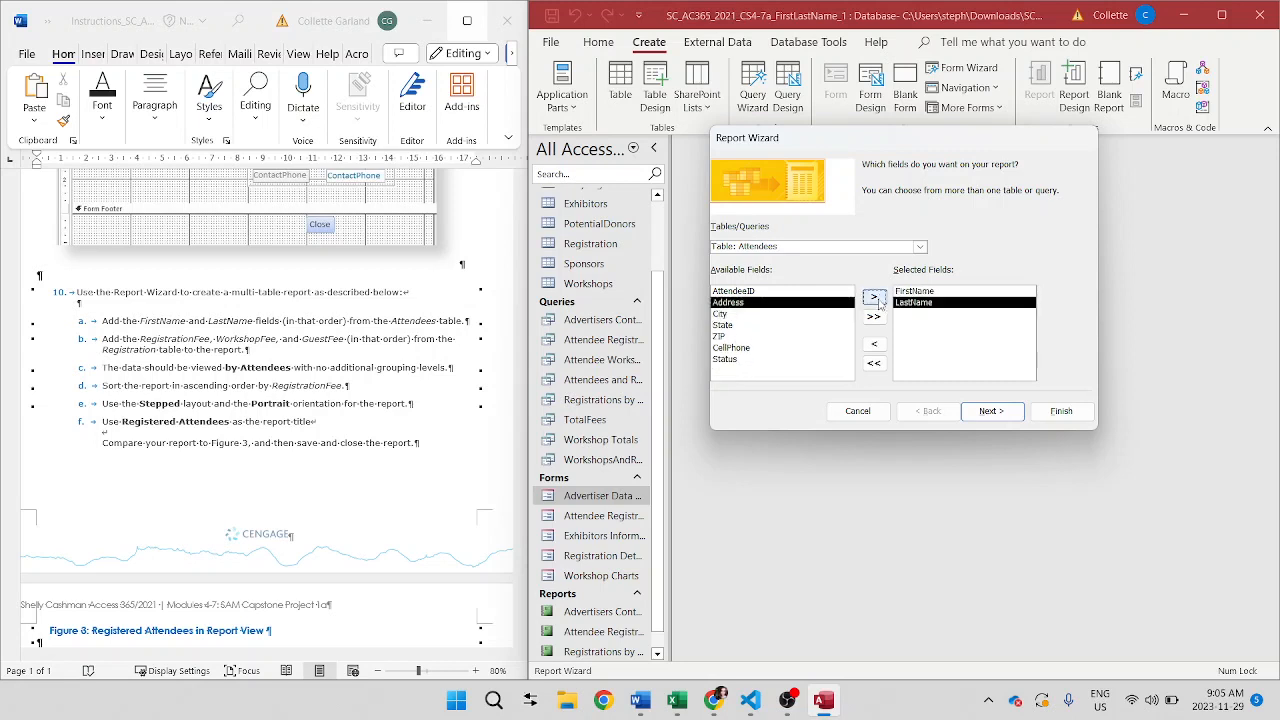
- Add the RegistrationFee, WorkshopFee and GuestFee fields from the Registration table to the report's selected fields
{"action": "left_click", "coordinate": [920, 247]}
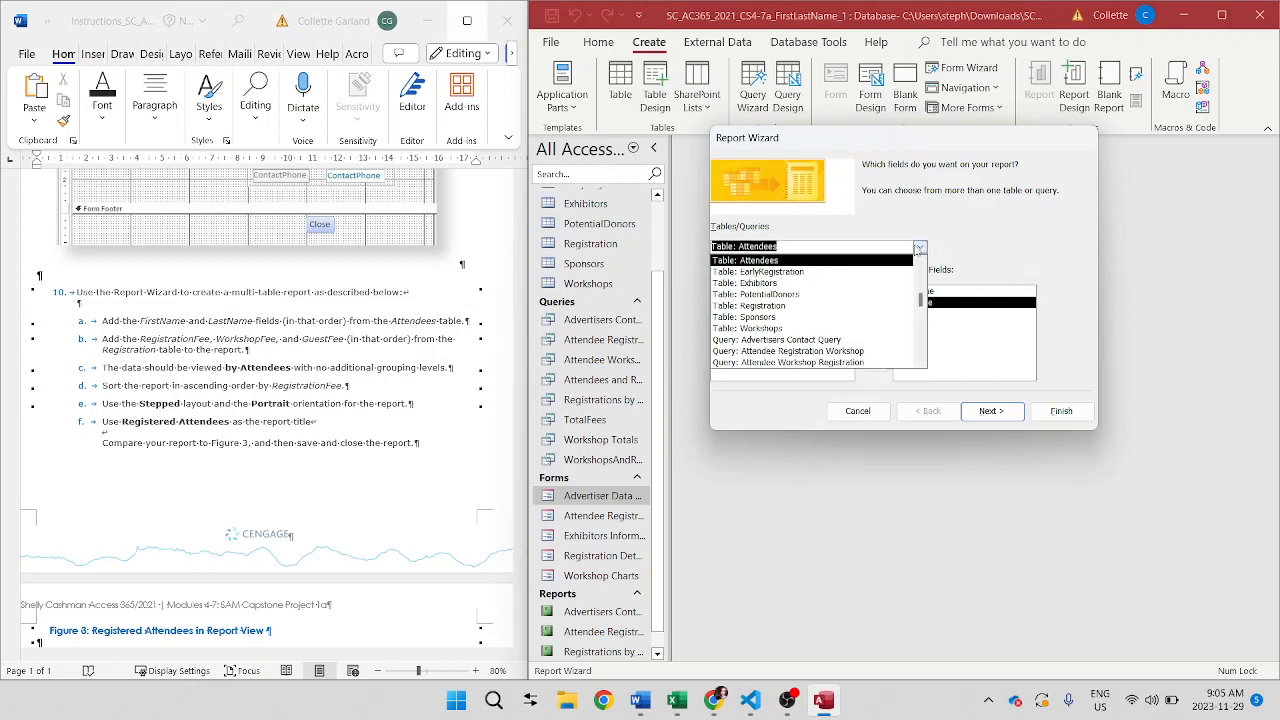
{"action": "left_click", "coordinate": [856, 305]}
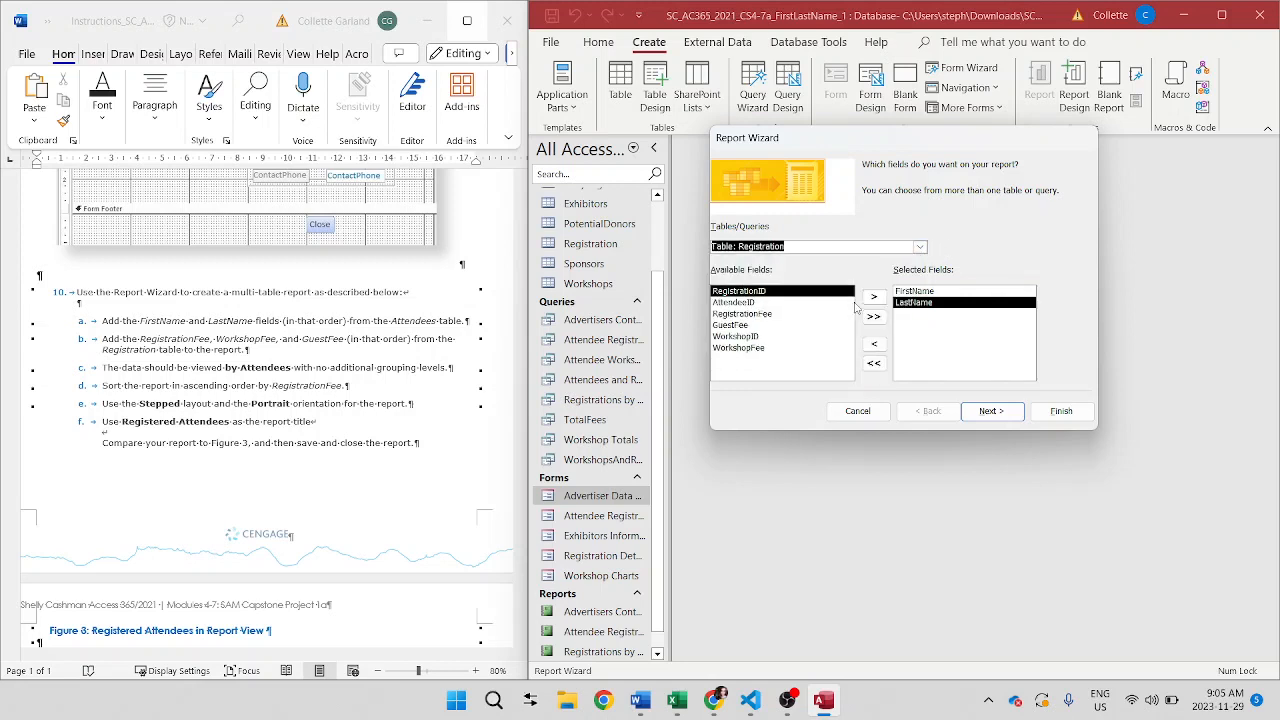
{"action": "left_click", "coordinate": [778, 314]}
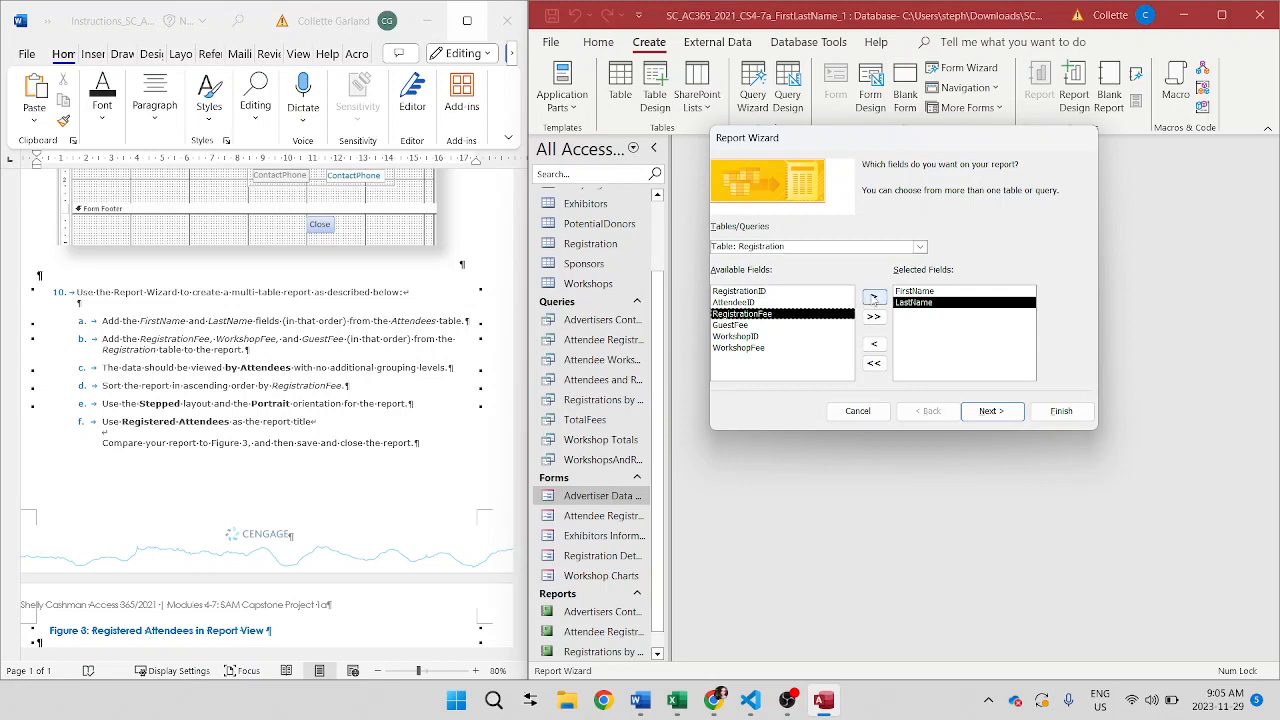
{"action": "left_click", "coordinate": [874, 297]}
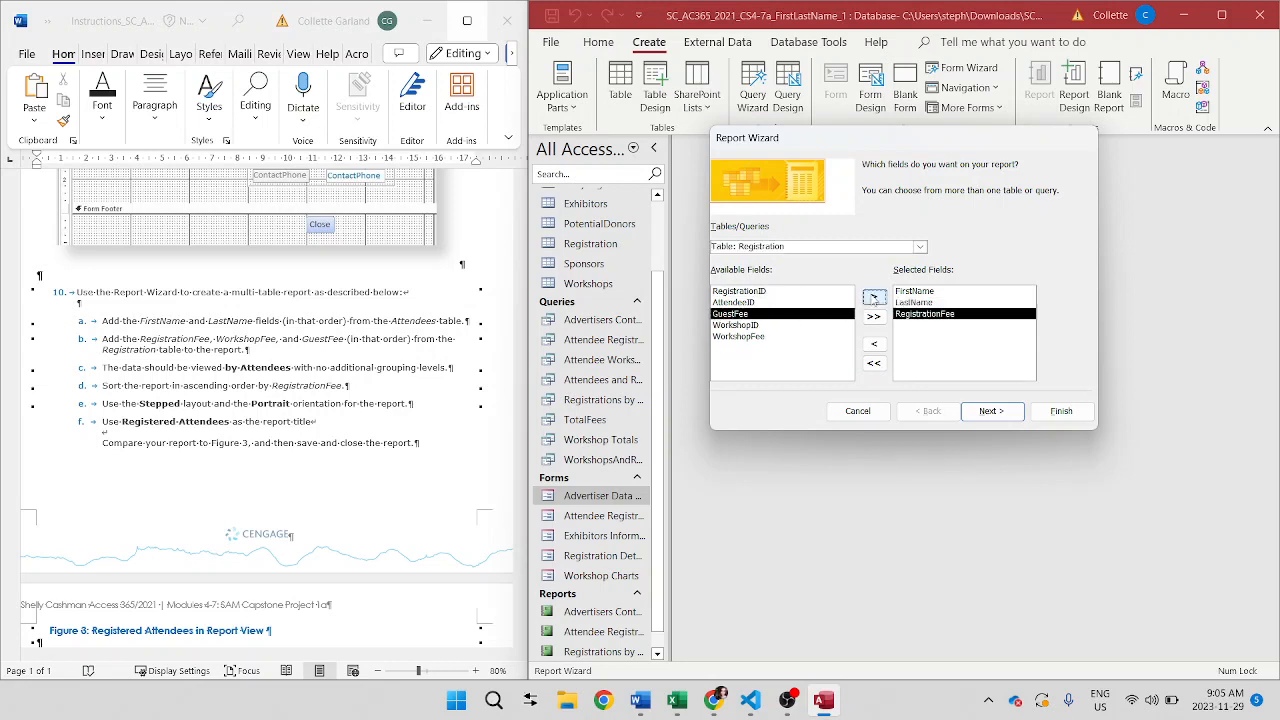
{"action": "left_click", "coordinate": [773, 337]}
{"action": "left_click", "coordinate": [873, 298]}
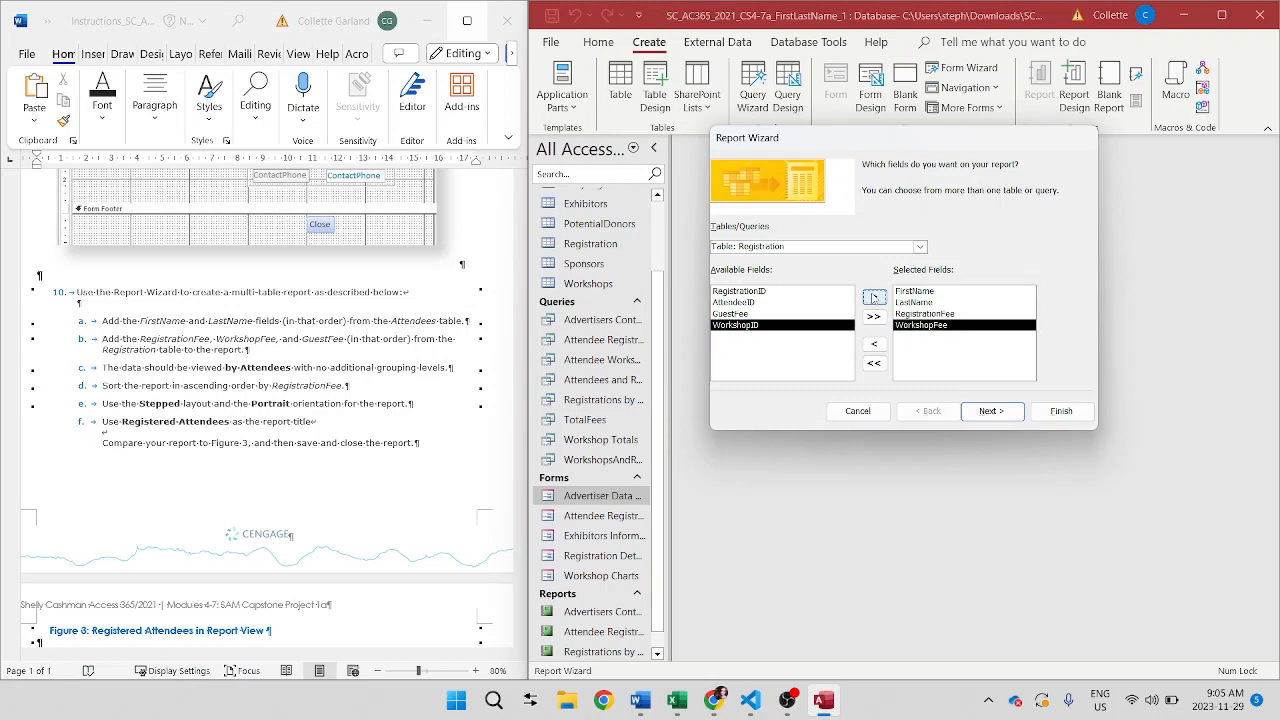
{"action": "left_click", "coordinate": [766, 314]}
{"action": "left_click", "coordinate": [873, 298]}
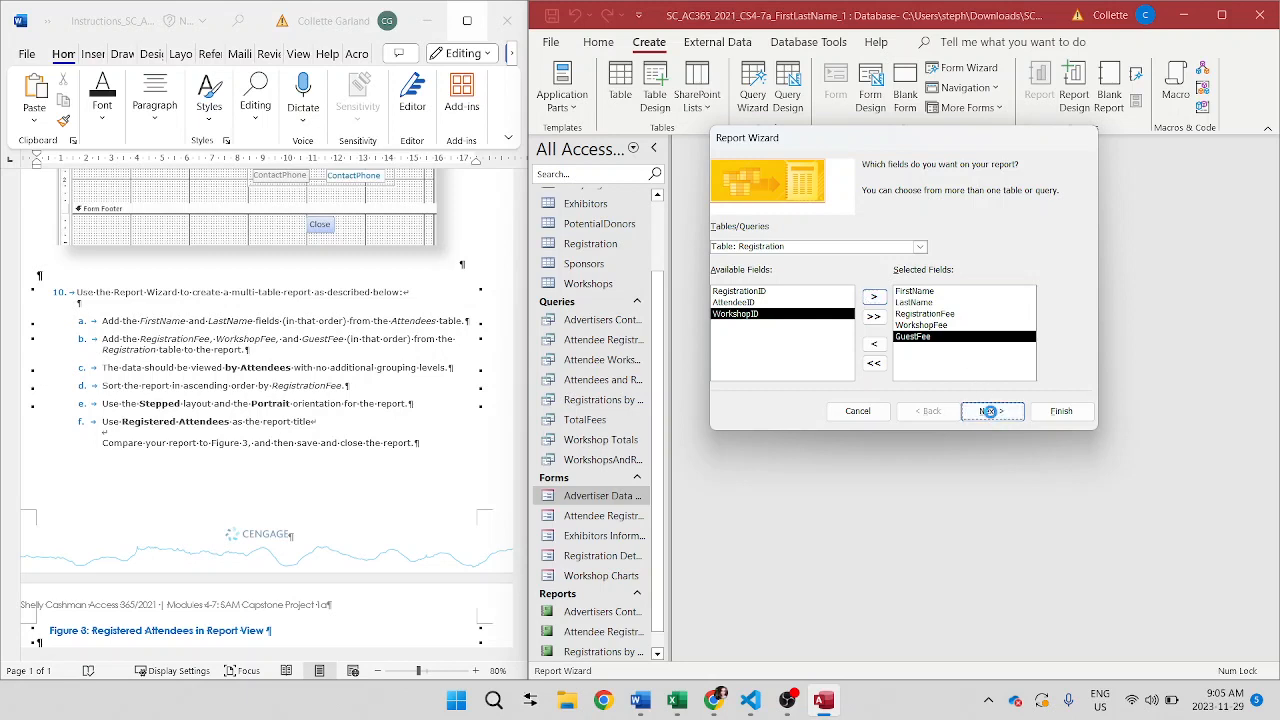
- Have the report's data viewed by Attendees with no additional grouping levels
{"action": "left_click", "coordinate": [991, 411]}
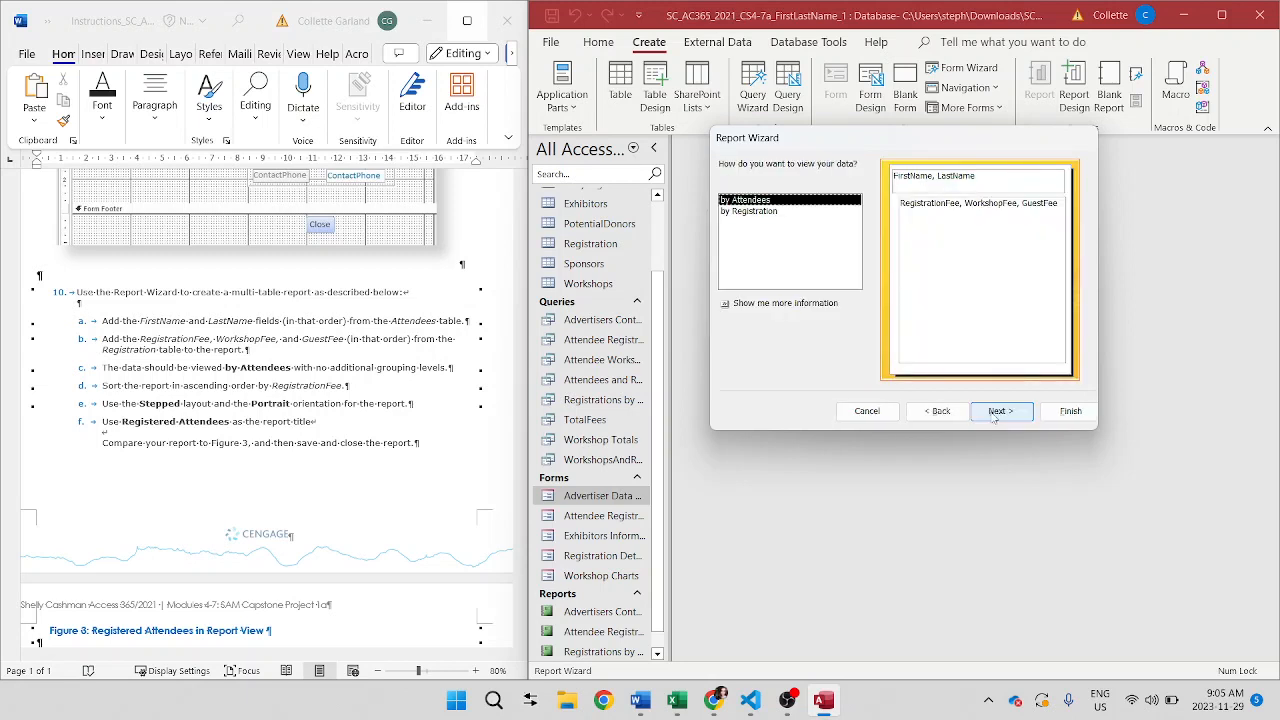
{"action": "left_click", "coordinate": [993, 411]}
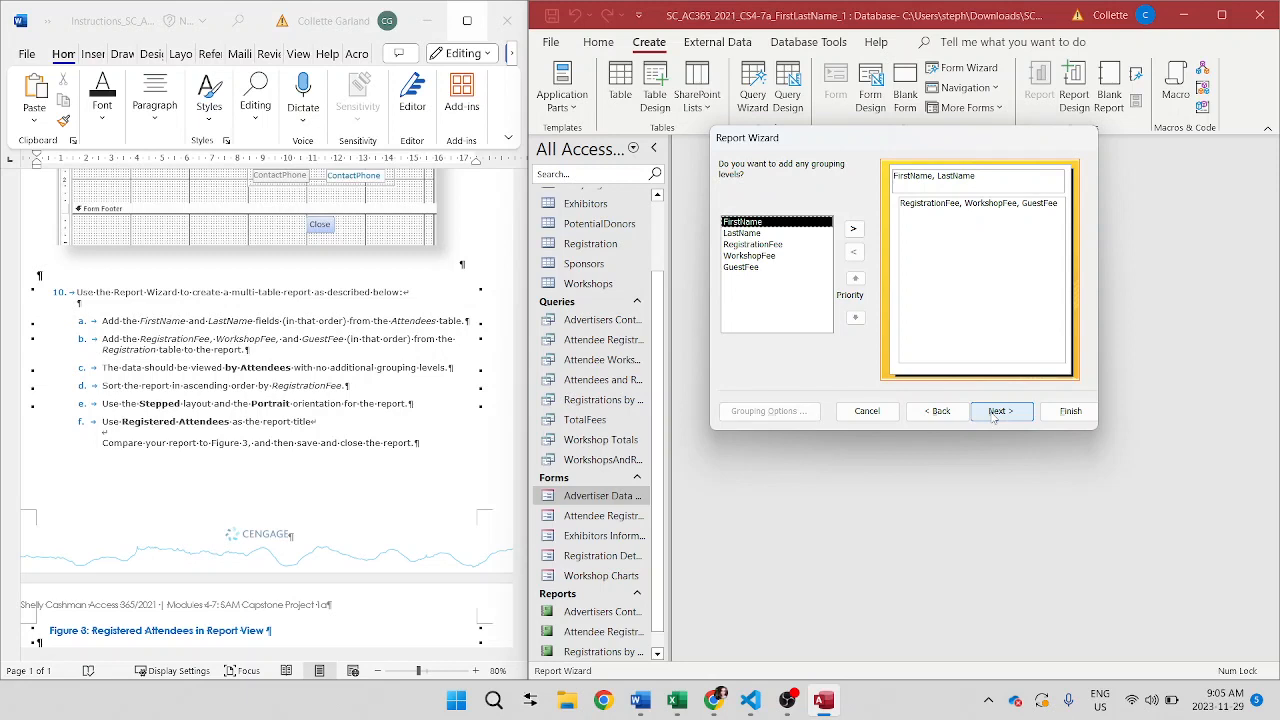
{"action": "left_click", "coordinate": [993, 414]}
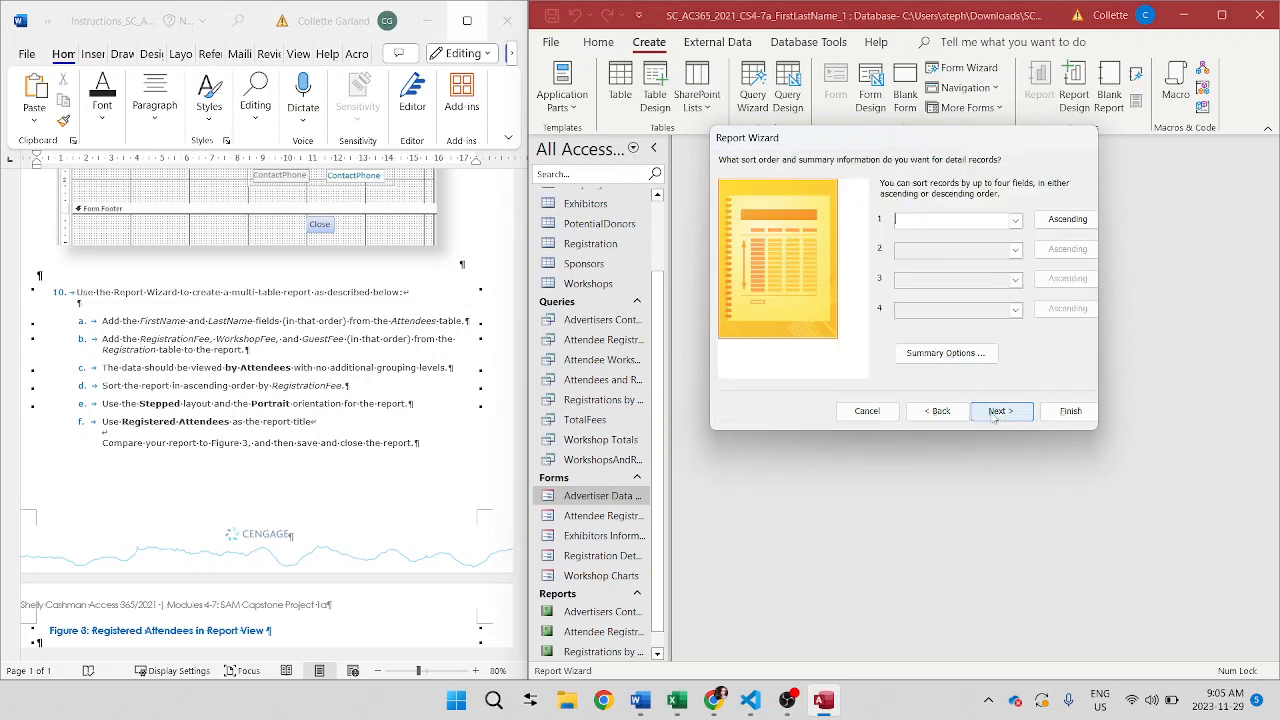
- Sort the report in ascending order by RegistrationFee and keep the Stepped layout with Portrait orientation
{"action": "left_click", "coordinate": [1014, 221]}
{"action": "left_click", "coordinate": [990, 247]}
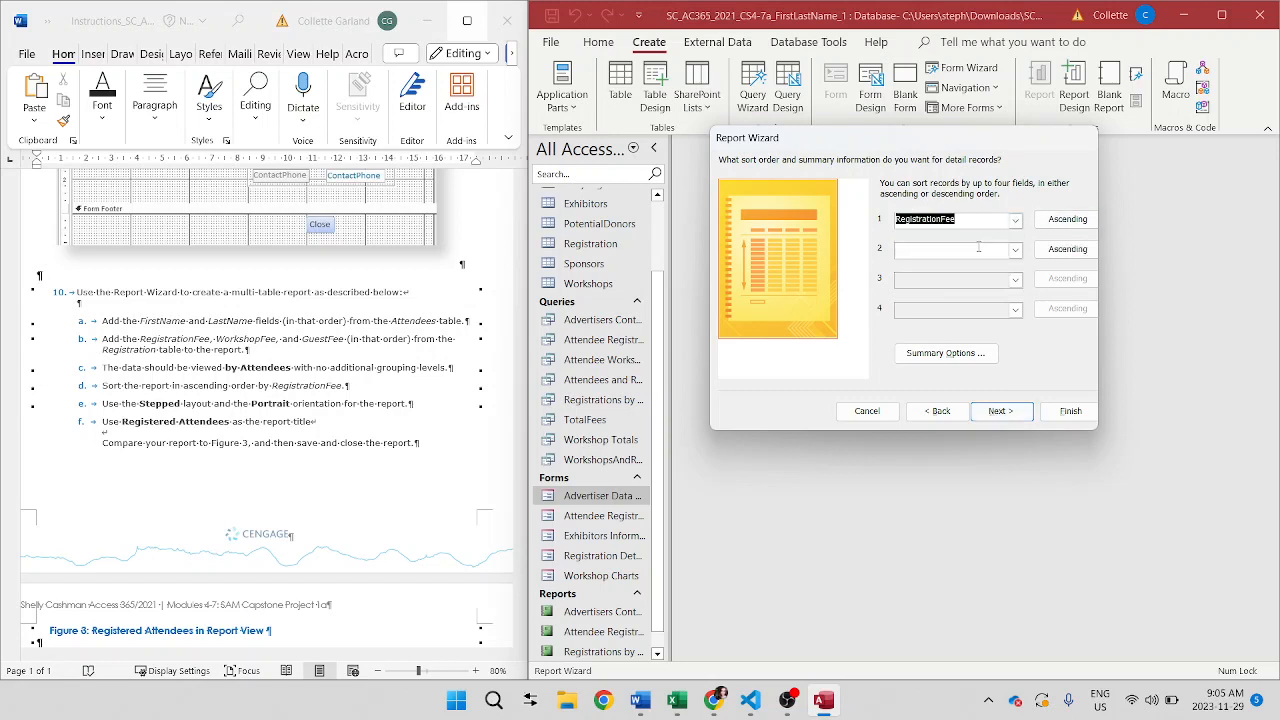
{"action": "left_click", "coordinate": [1000, 411]}
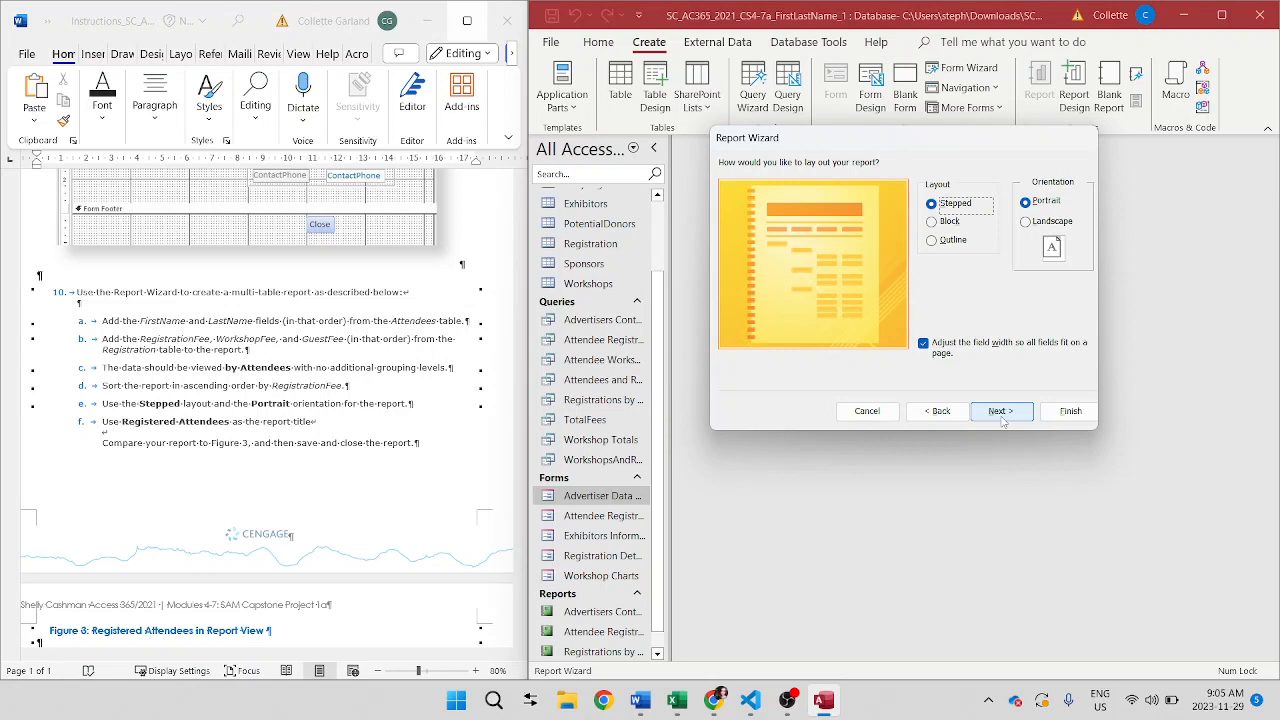
{"action": "left_click", "coordinate": [1001, 411]}
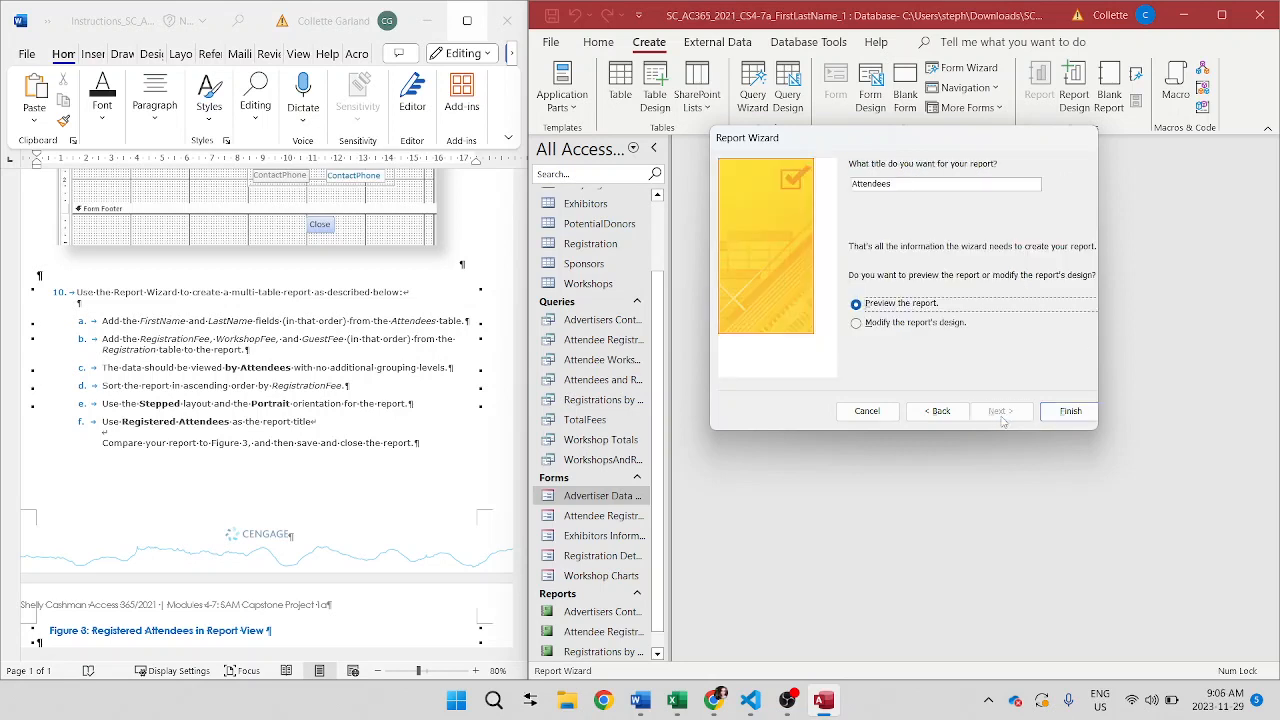
- Title the report Registered Attendees and finish the wizard with a preview of the report
{"action": "double_click", "coordinate": [854, 185]}
{"action": "key", "text": "Tab"}
{"action": "left_click", "coordinate": [856, 185]}
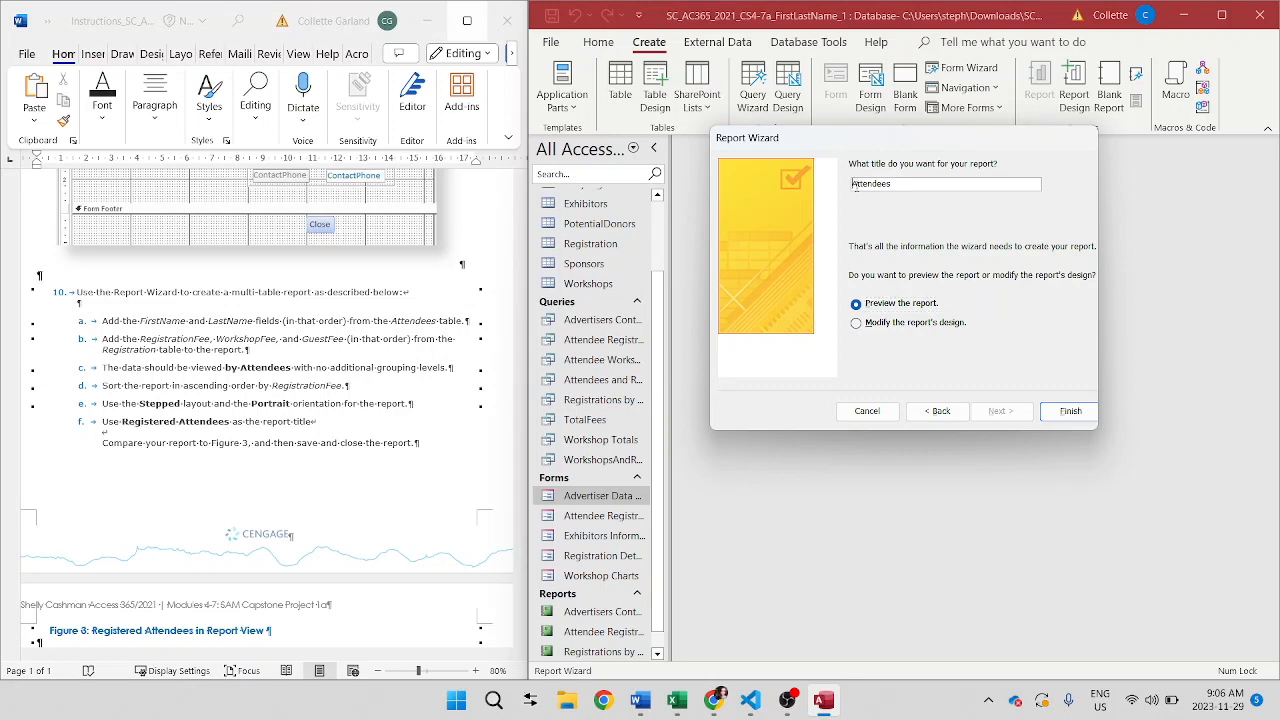
{"action": "type", "text": "Registered"}
{"action": "left_click", "coordinate": [1071, 412]}
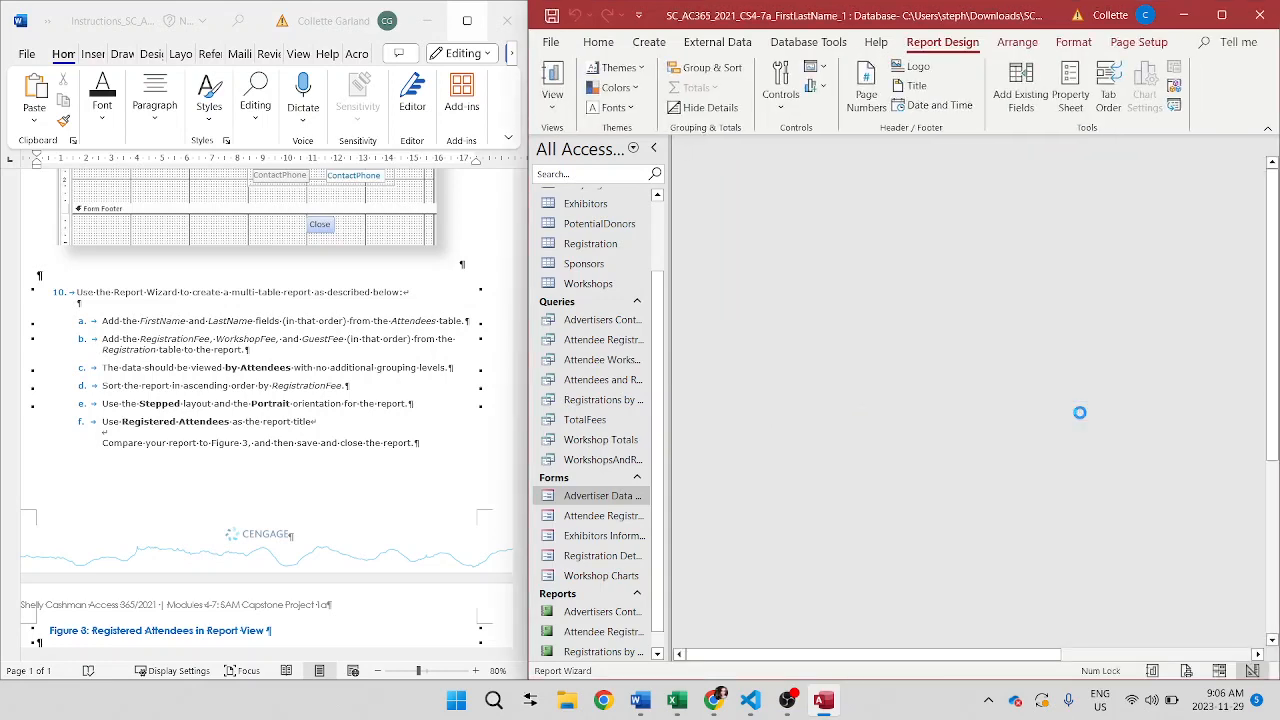
- Compare the Registered Attendees report with Figure 3 in the instructions and close the report
{"action": "scroll", "coordinate": [311, 535], "scroll_direction": "down", "scroll_amount": 5}
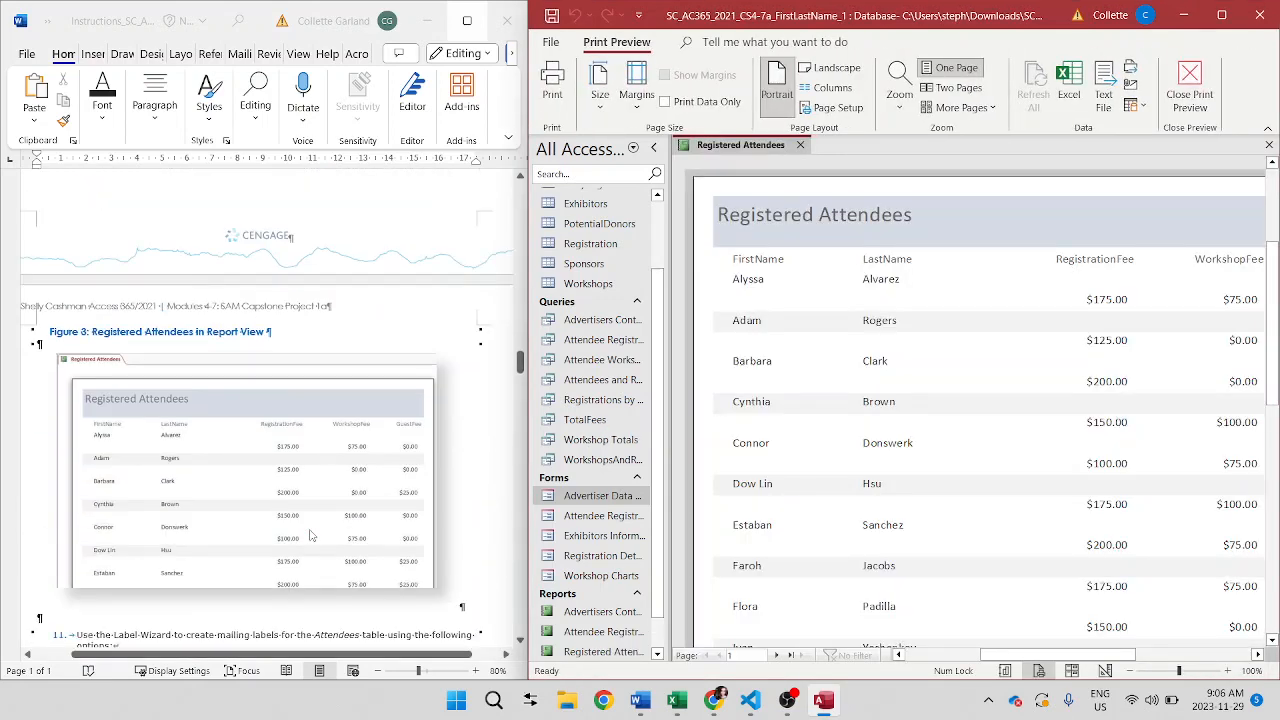
{"action": "scroll", "coordinate": [311, 535], "scroll_direction": "down", "scroll_amount": 2}
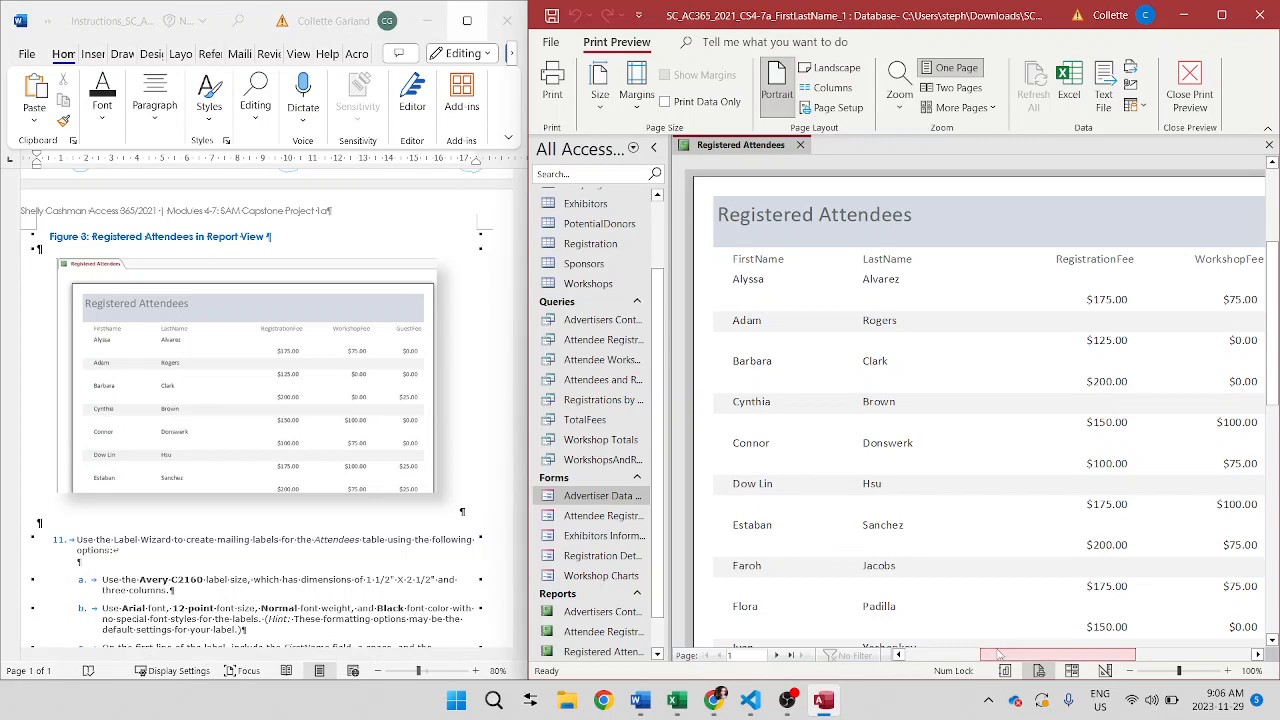
{"action": "left_click_drag", "start_coordinate": [1018, 649], "coordinate": [993, 690]}
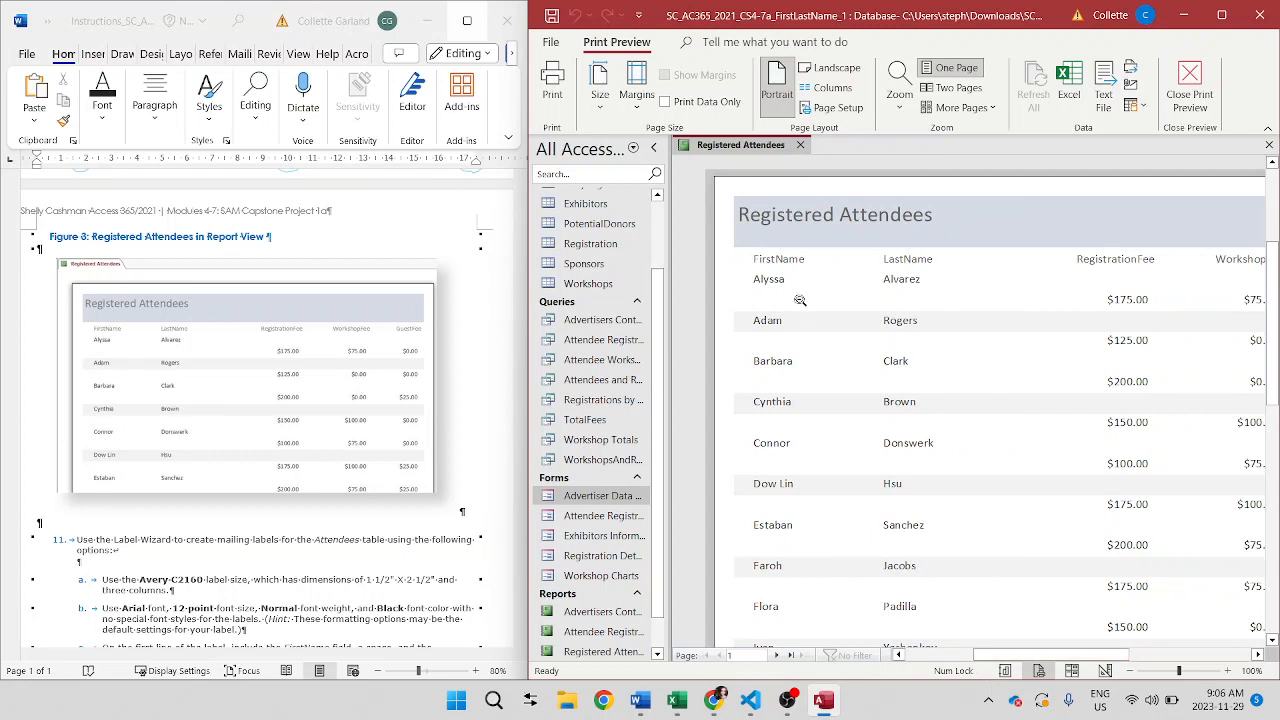
{"action": "left_click", "coordinate": [800, 145]}
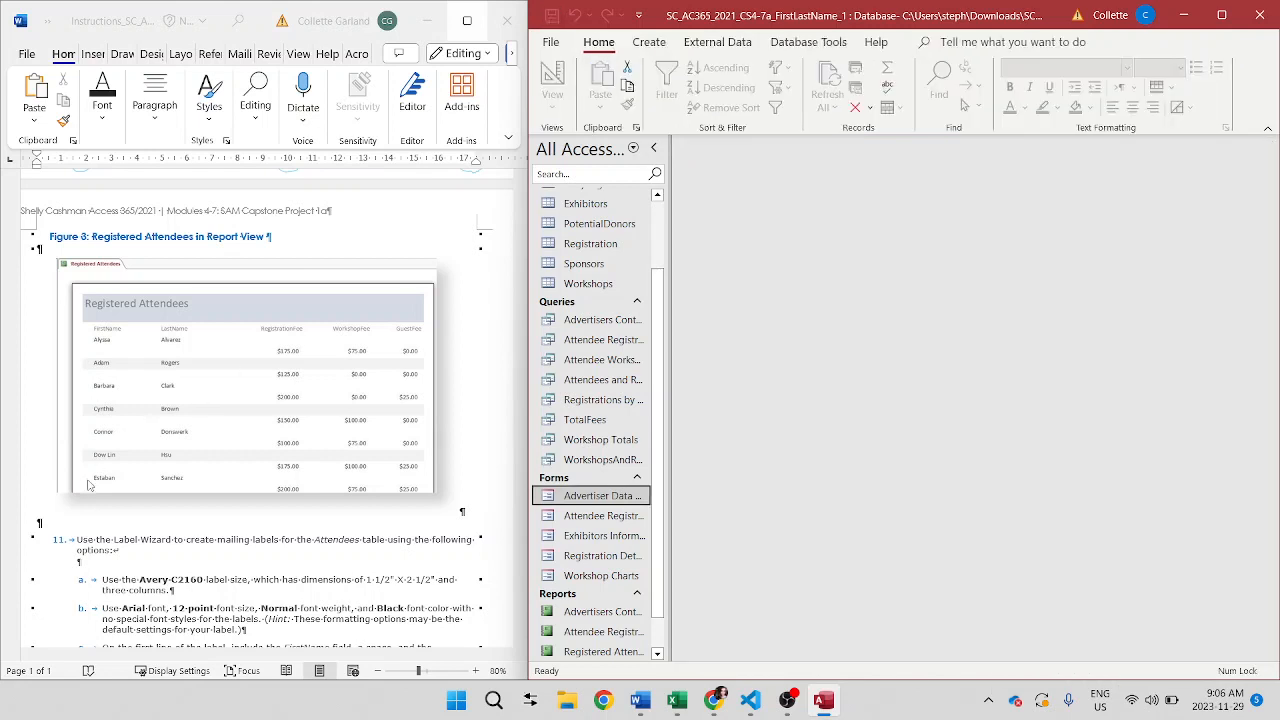
{"action": "scroll", "coordinate": [224, 481], "scroll_direction": "down", "scroll_amount": 5}
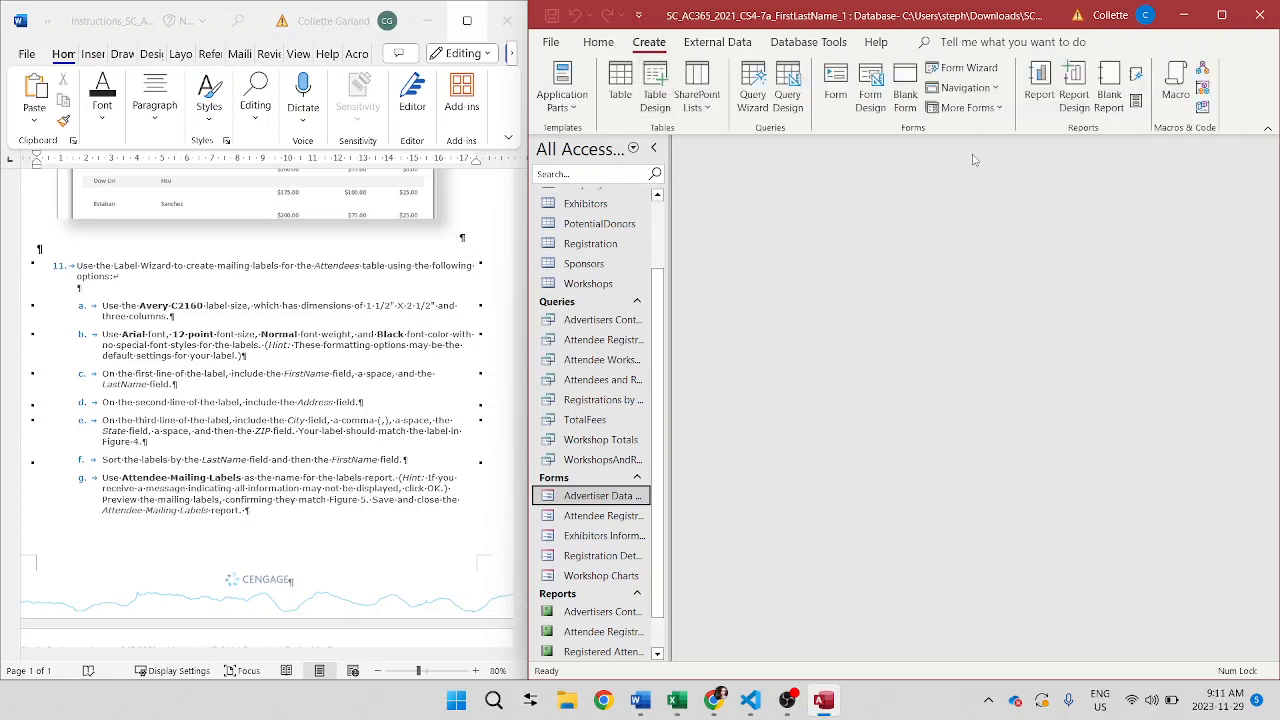
{"action": "left_click", "coordinate": [1136, 102]}
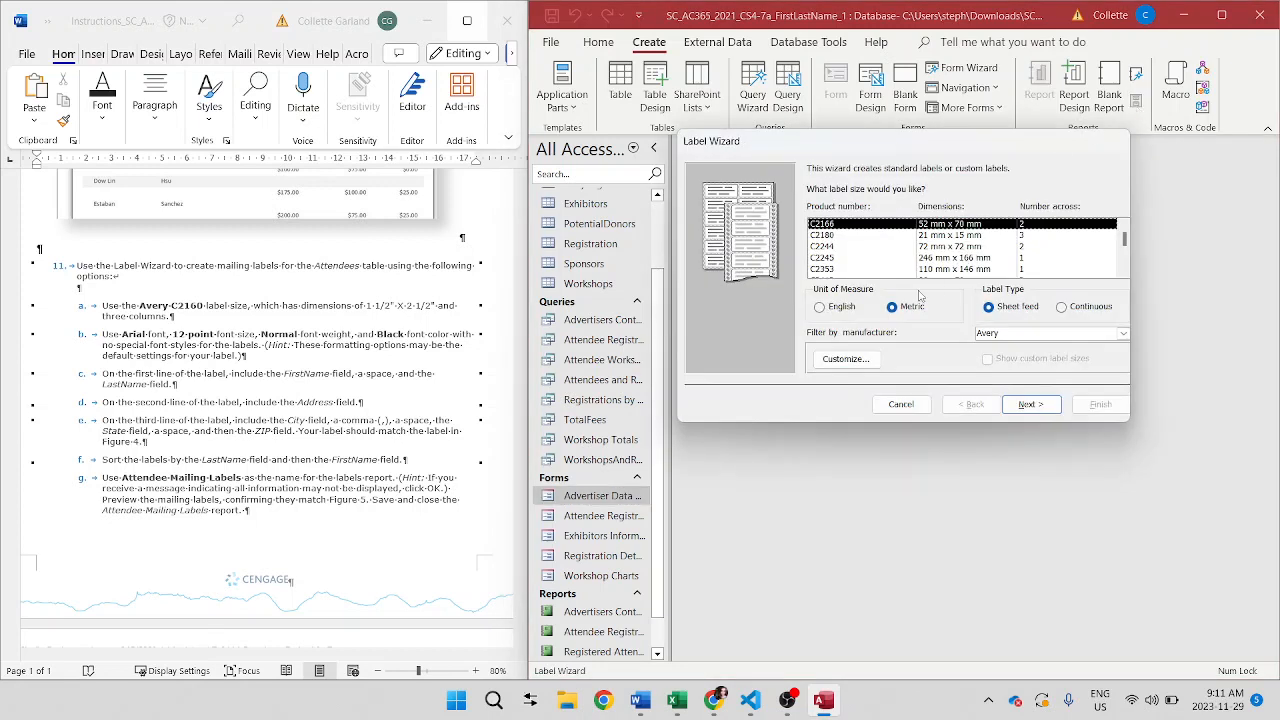
{"action": "left_click", "coordinate": [820, 307]}
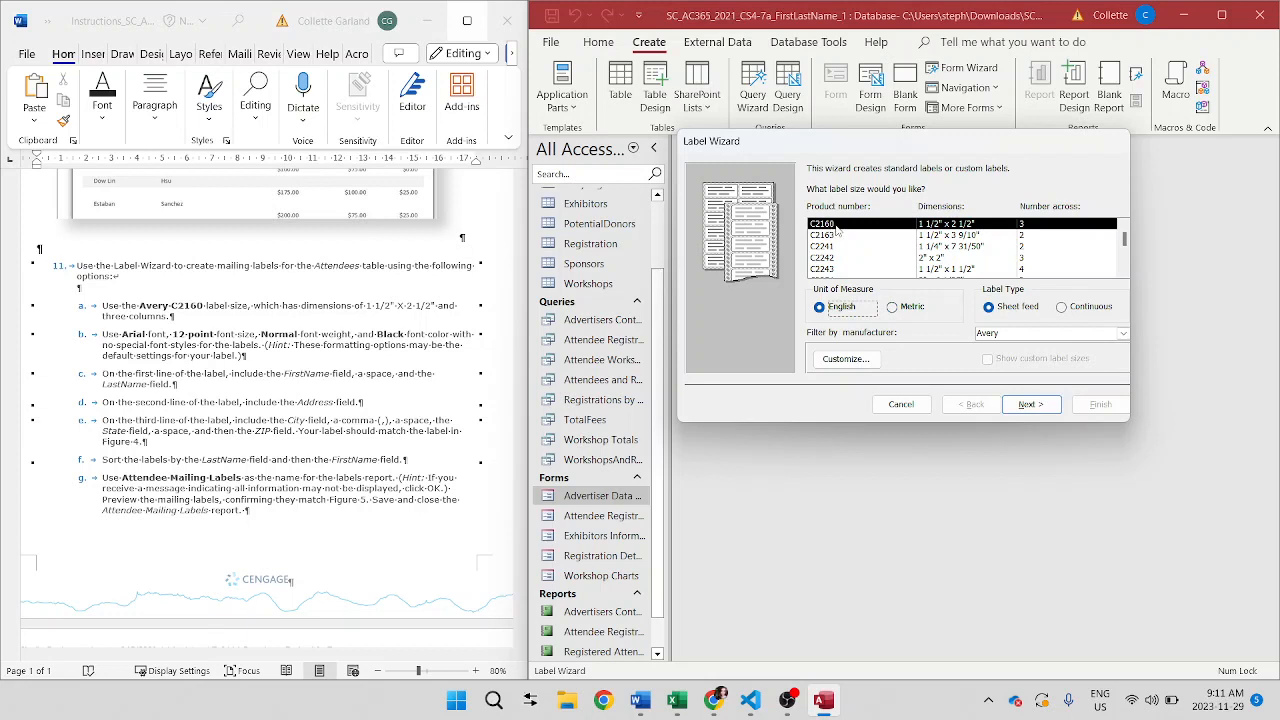
{"action": "left_click", "coordinate": [1012, 412]}
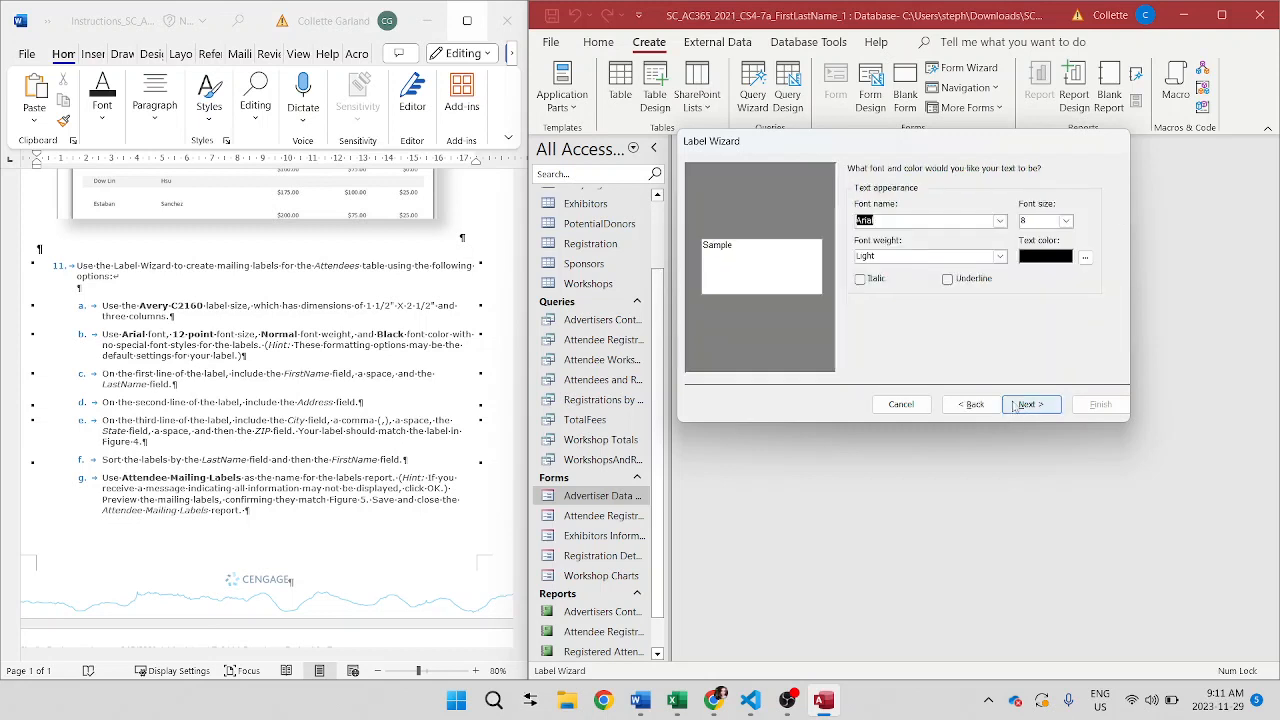
{"action": "left_click", "coordinate": [1066, 220]}
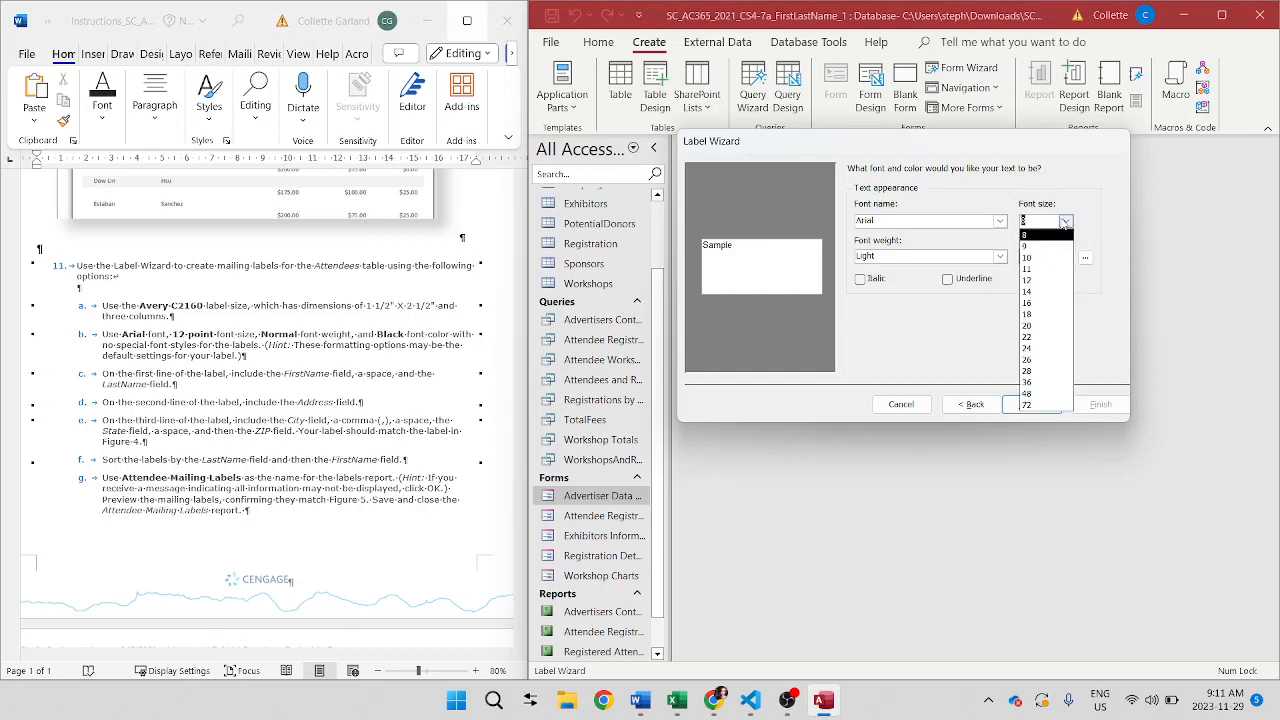
{"action": "left_click", "coordinate": [1035, 281]}
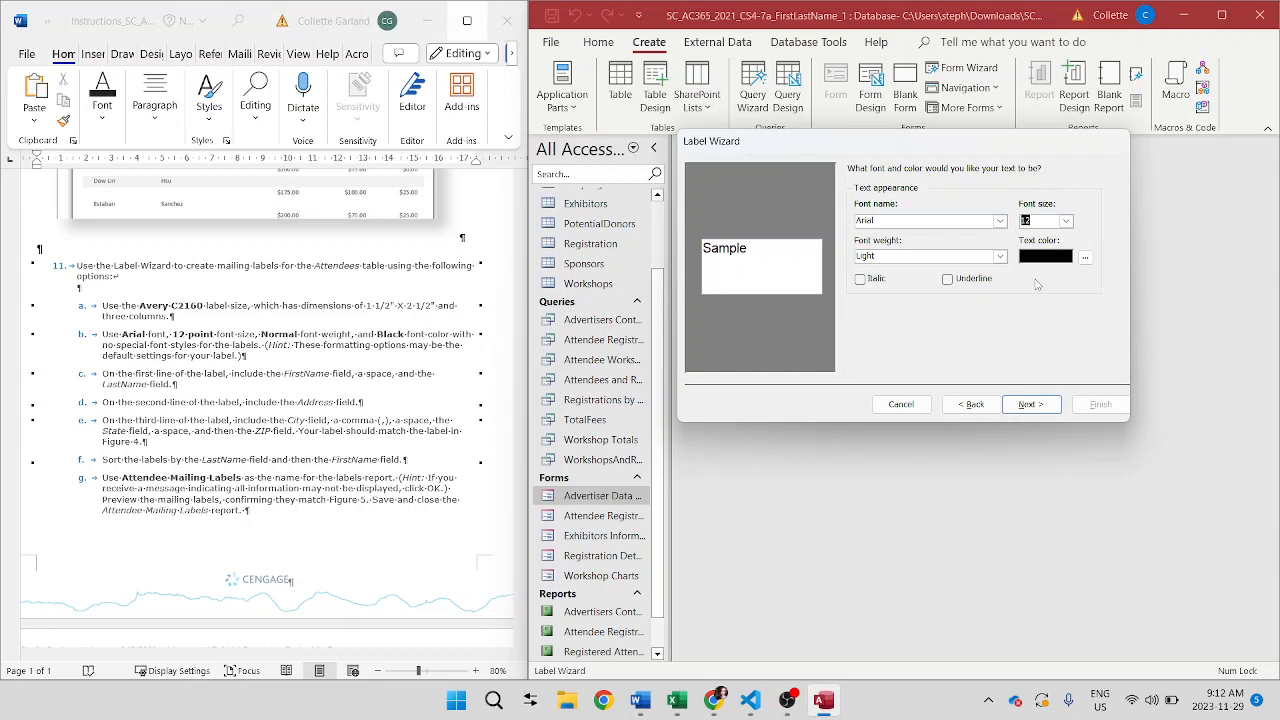
{"action": "left_click", "coordinate": [1000, 256]}
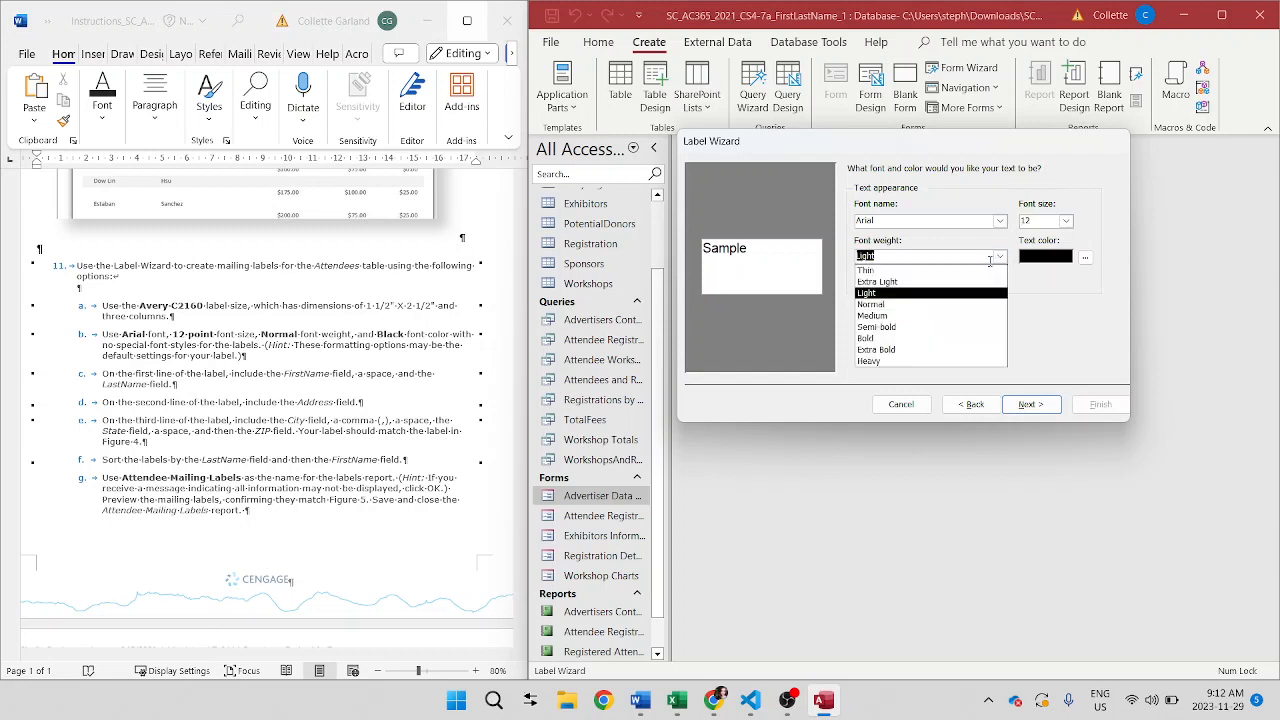
{"action": "left_click", "coordinate": [936, 305]}
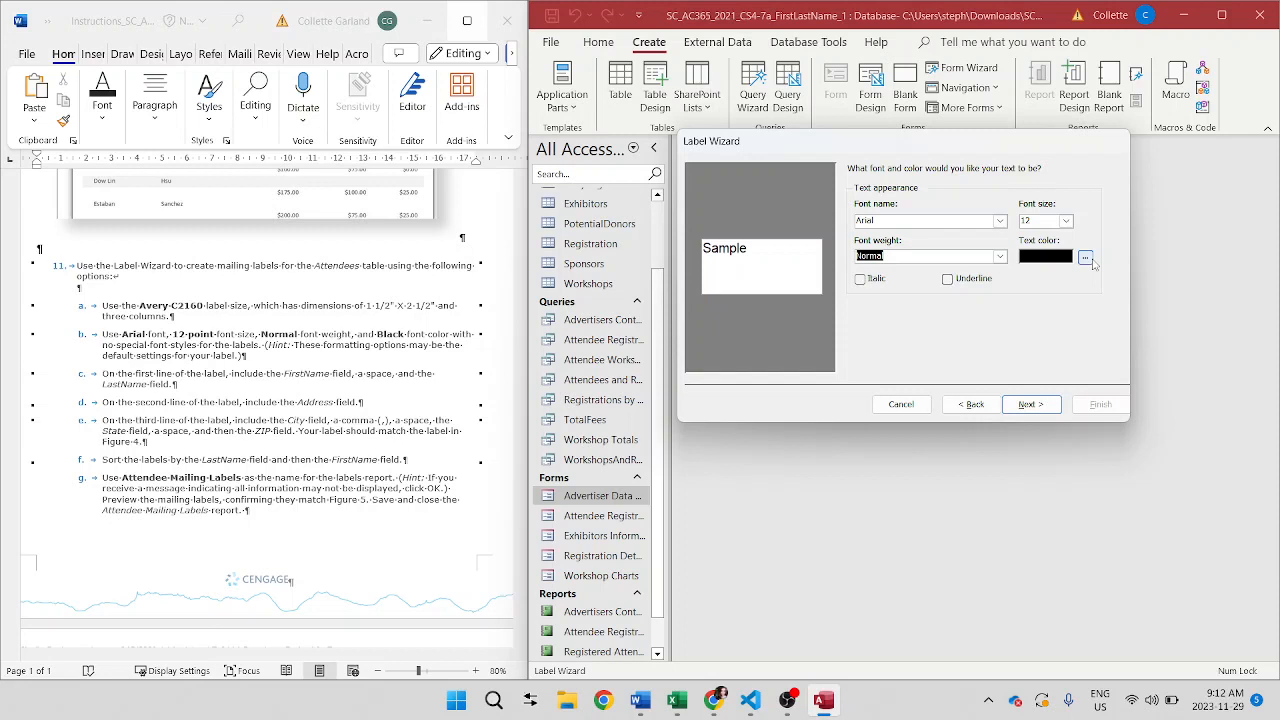
{"action": "left_click", "coordinate": [1020, 409]}
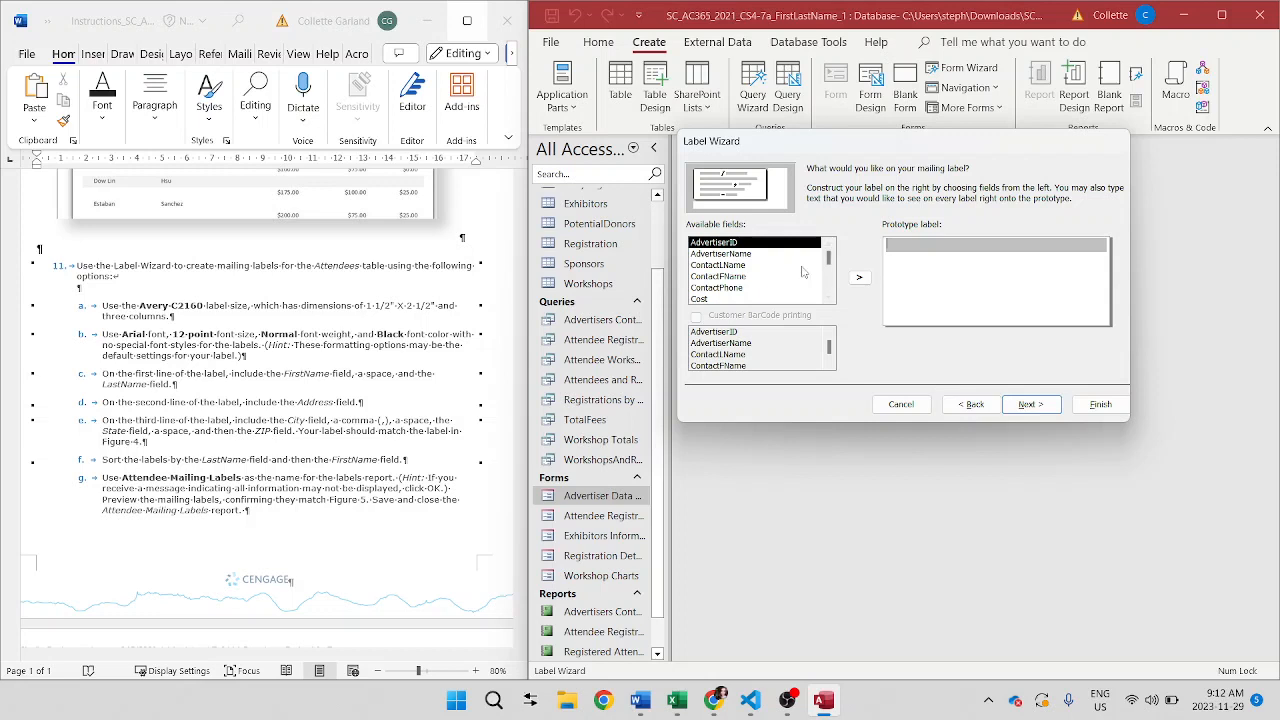
{"action": "left_click_drag", "start_coordinate": [828, 258], "coordinate": [827, 277]}
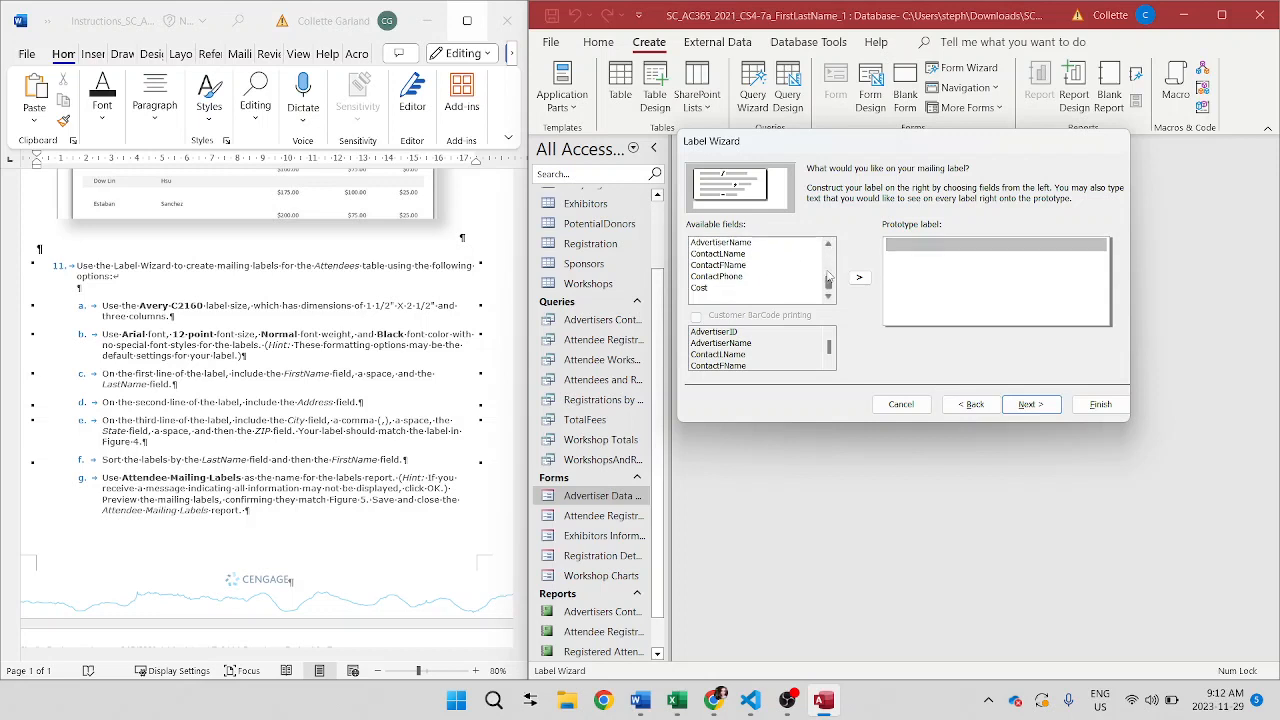
{"action": "left_click", "coordinate": [827, 271]}
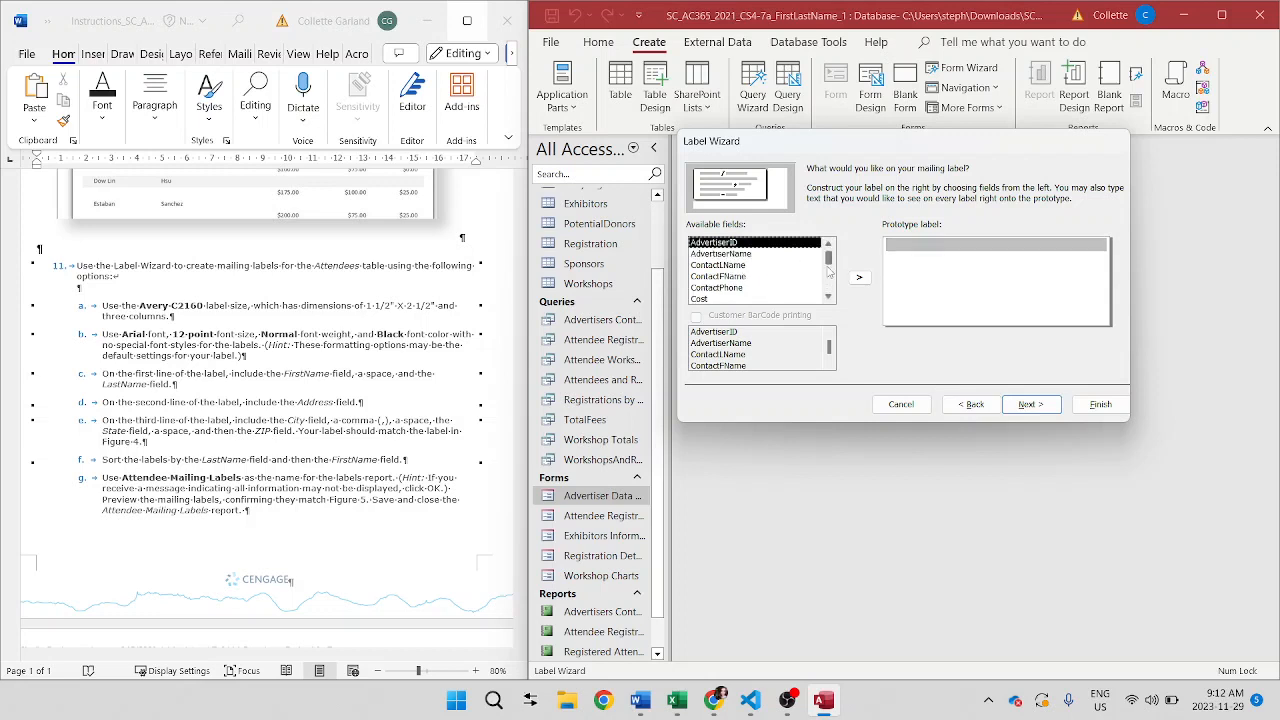
{"action": "left_click", "coordinate": [829, 299]}
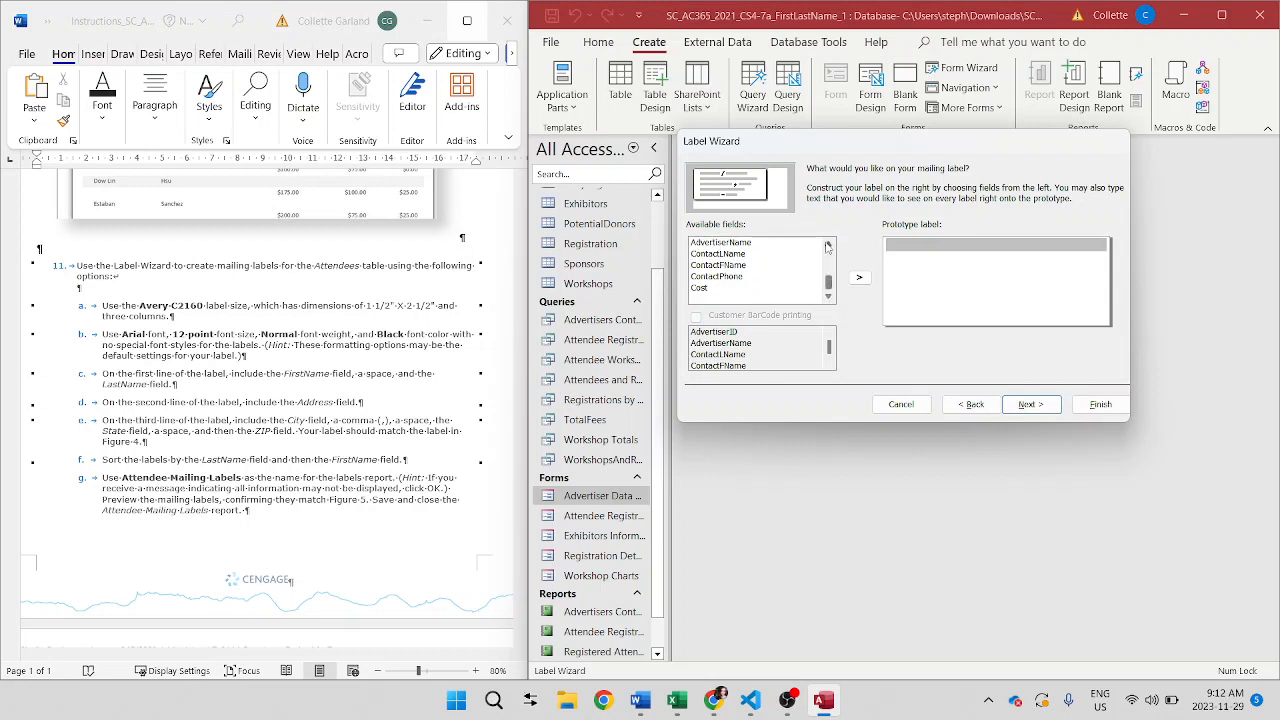
{"action": "left_click", "coordinate": [827, 246]}
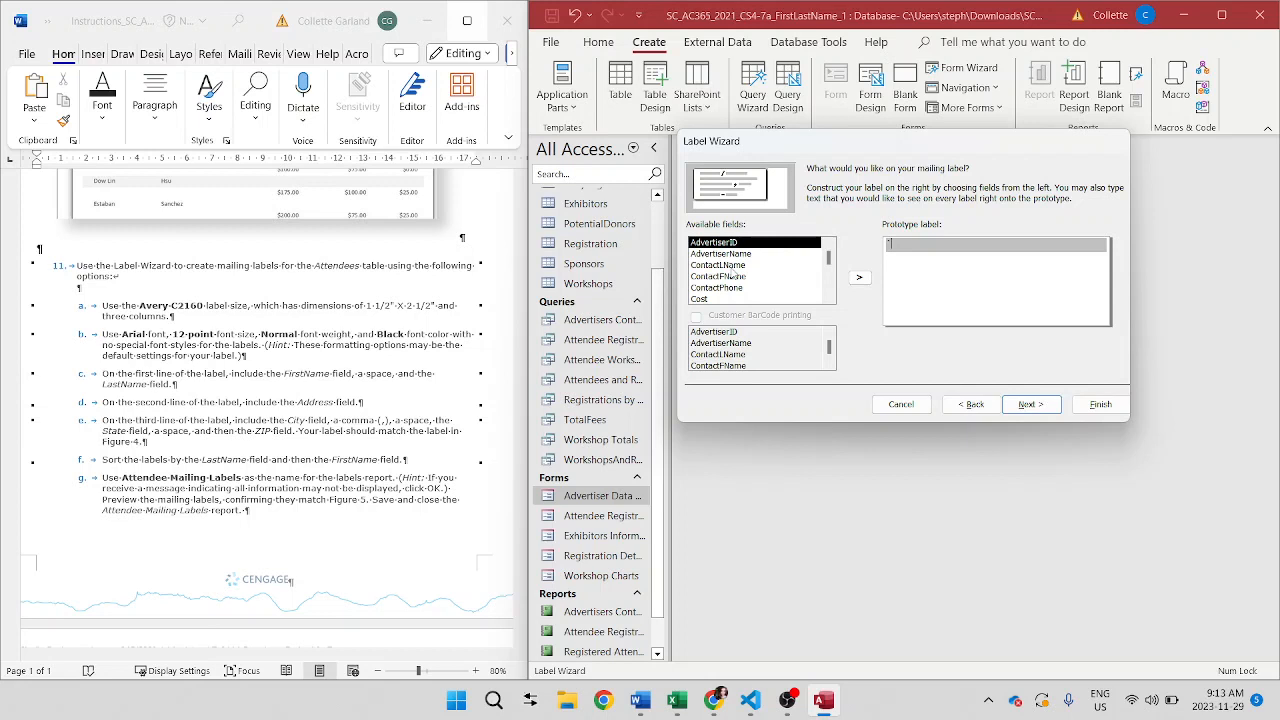
{"action": "left_click", "coordinate": [828, 298]}
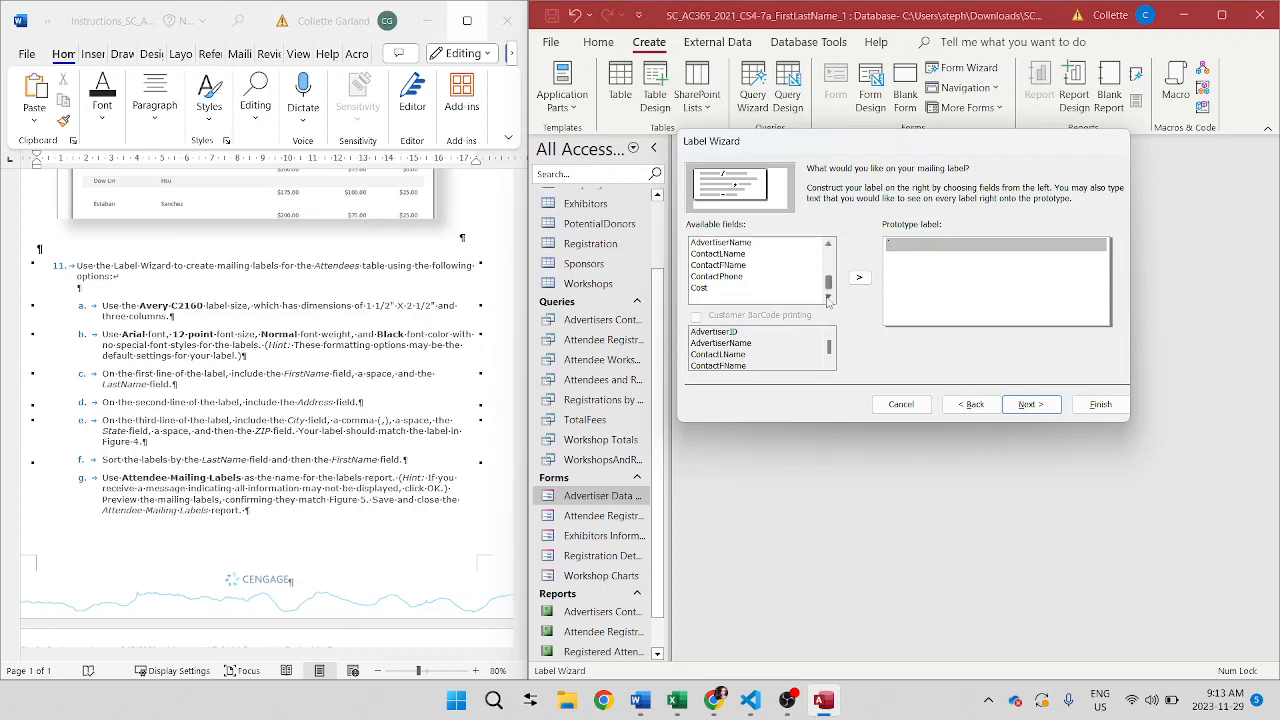
{"action": "left_click", "coordinate": [828, 246]}
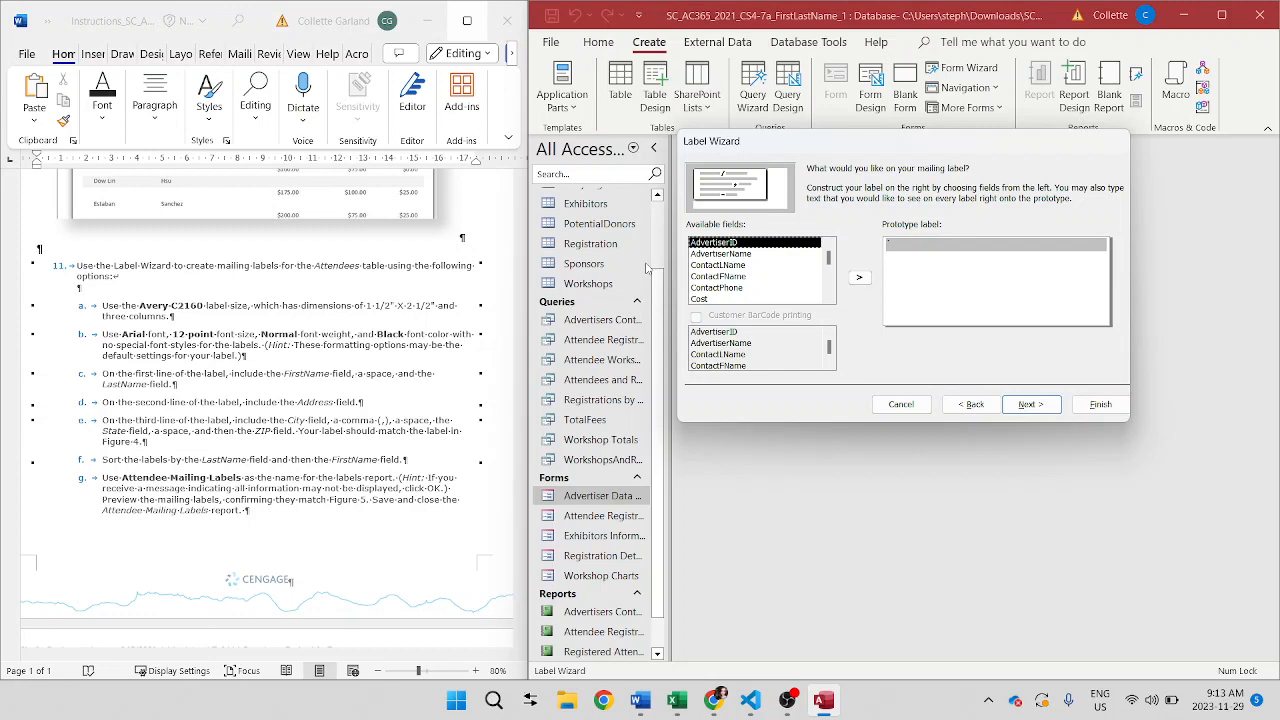
{"action": "left_click", "coordinate": [912, 405]}
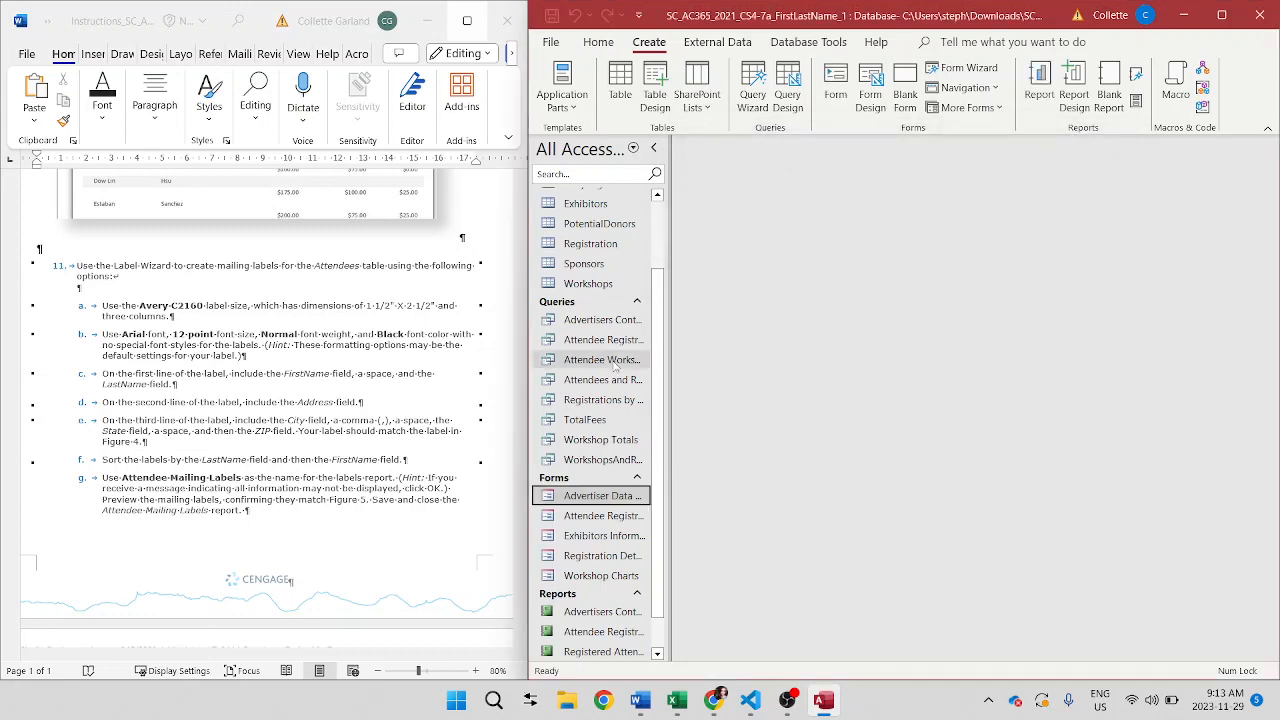
- Start the Label Wizard for the Attendees table with Avery C2160 labels and Arial, 12-point, Normal, black text
{"action": "scroll", "coordinate": [614, 366], "scroll_direction": "up", "scroll_amount": 2}
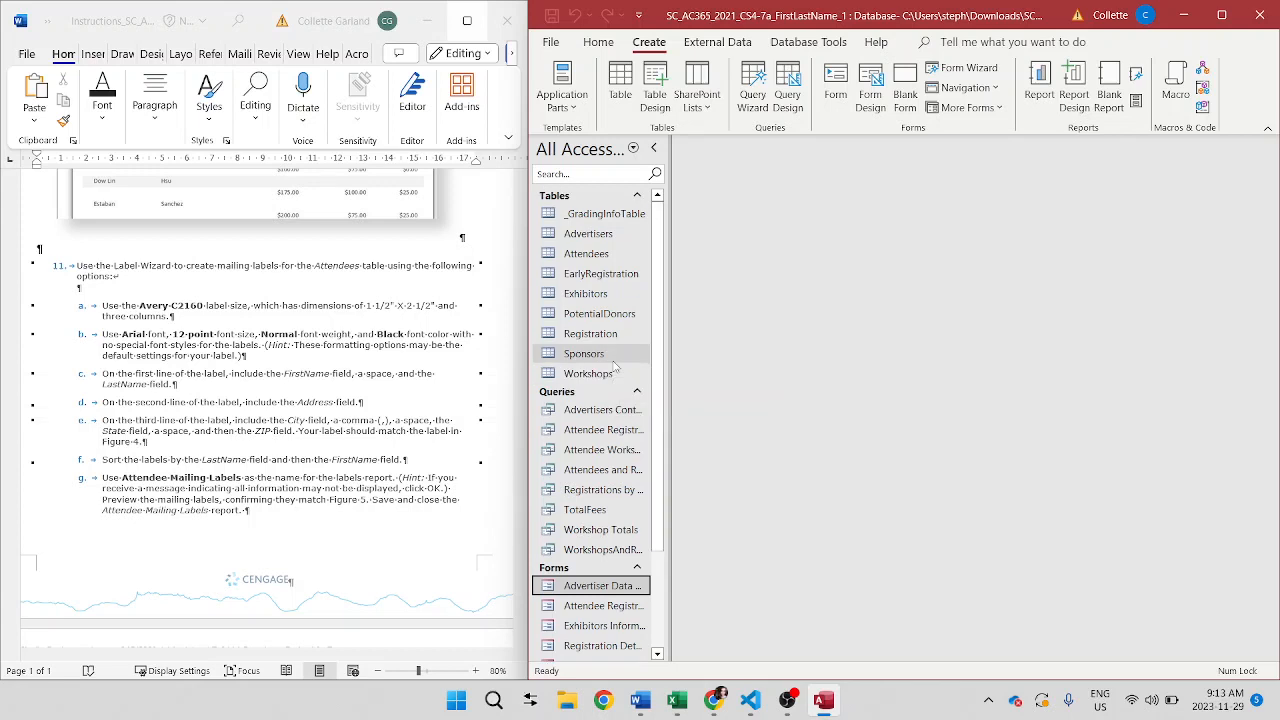
{"action": "left_click", "coordinate": [331, 267]}
{"action": "left_click", "coordinate": [586, 253]}
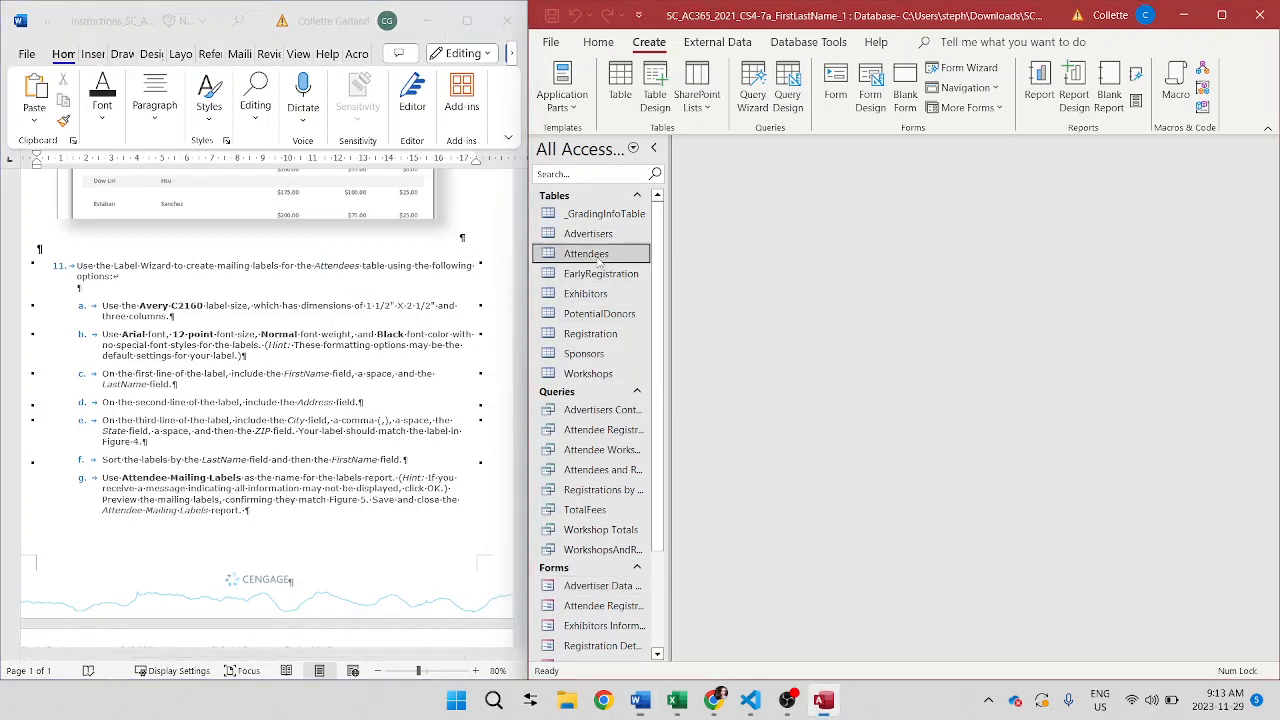
{"action": "left_click", "coordinate": [1135, 101]}
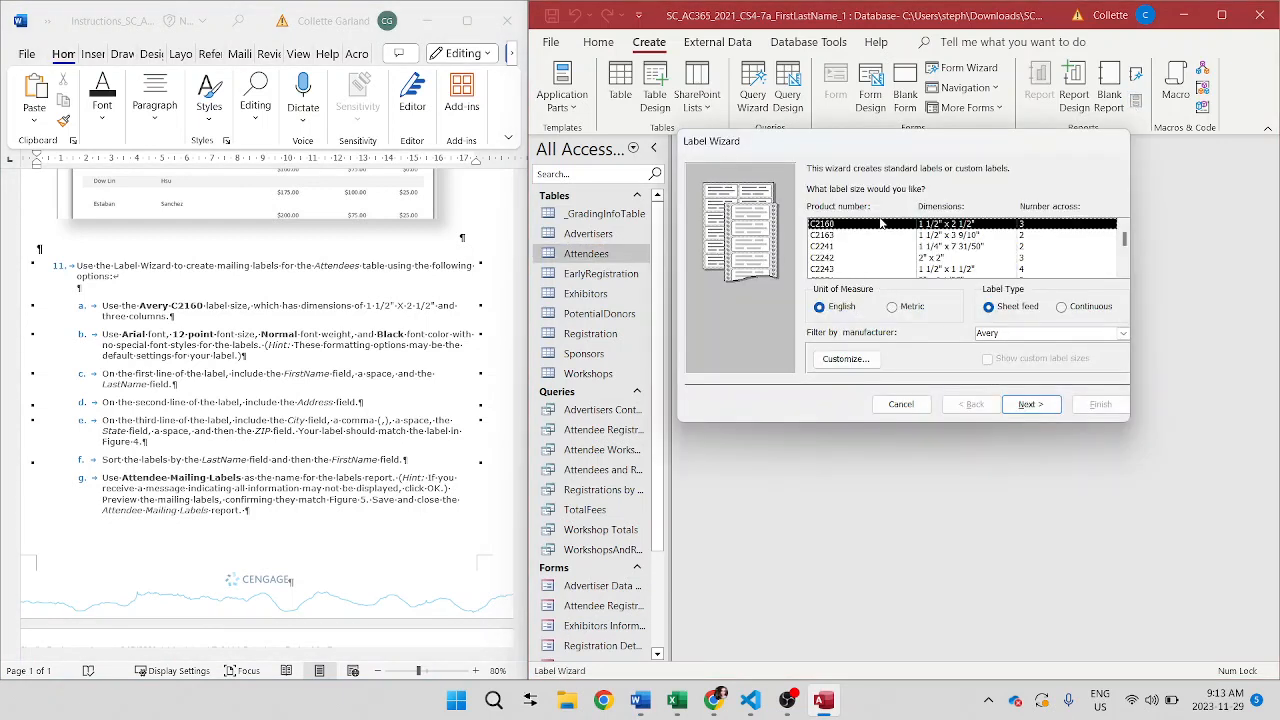
{"action": "left_click", "coordinate": [1027, 404]}
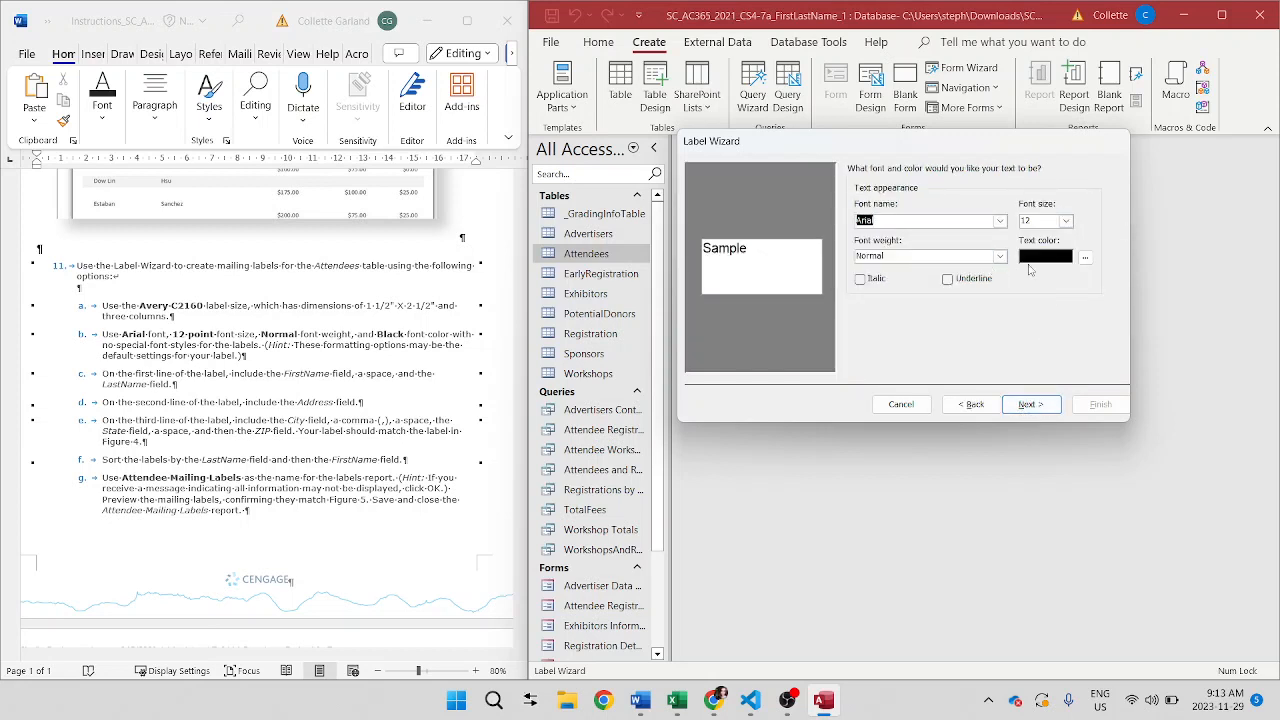
{"action": "left_click", "coordinate": [1022, 406]}
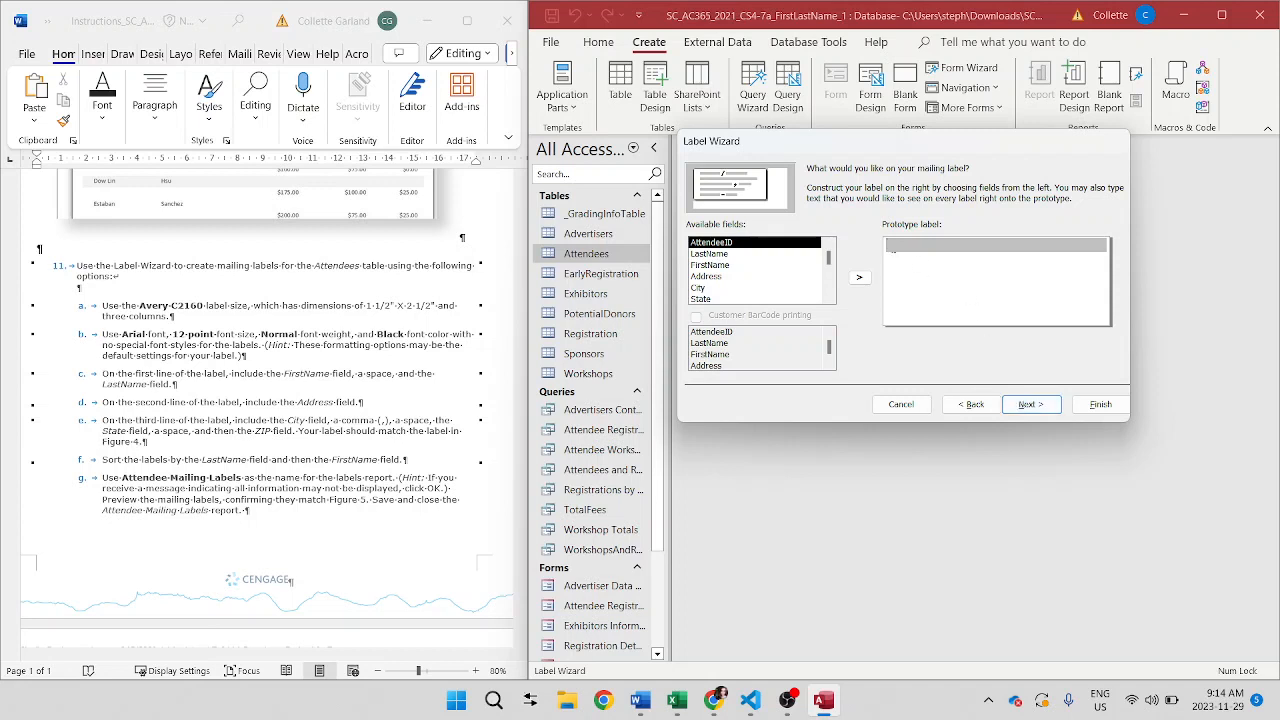
- Put the FirstName field, a space and the LastName field on the first line of the prototype label
{"action": "left_click", "coordinate": [750, 266]}
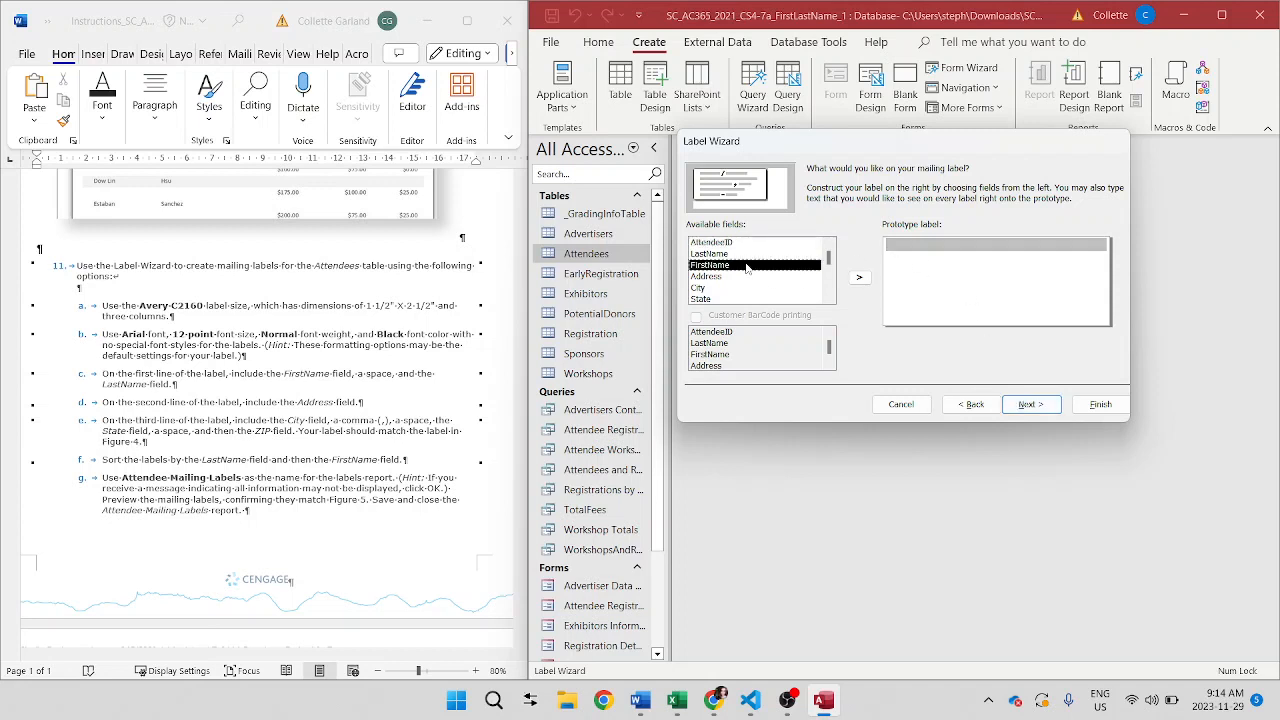
{"action": "left_click", "coordinate": [860, 278]}
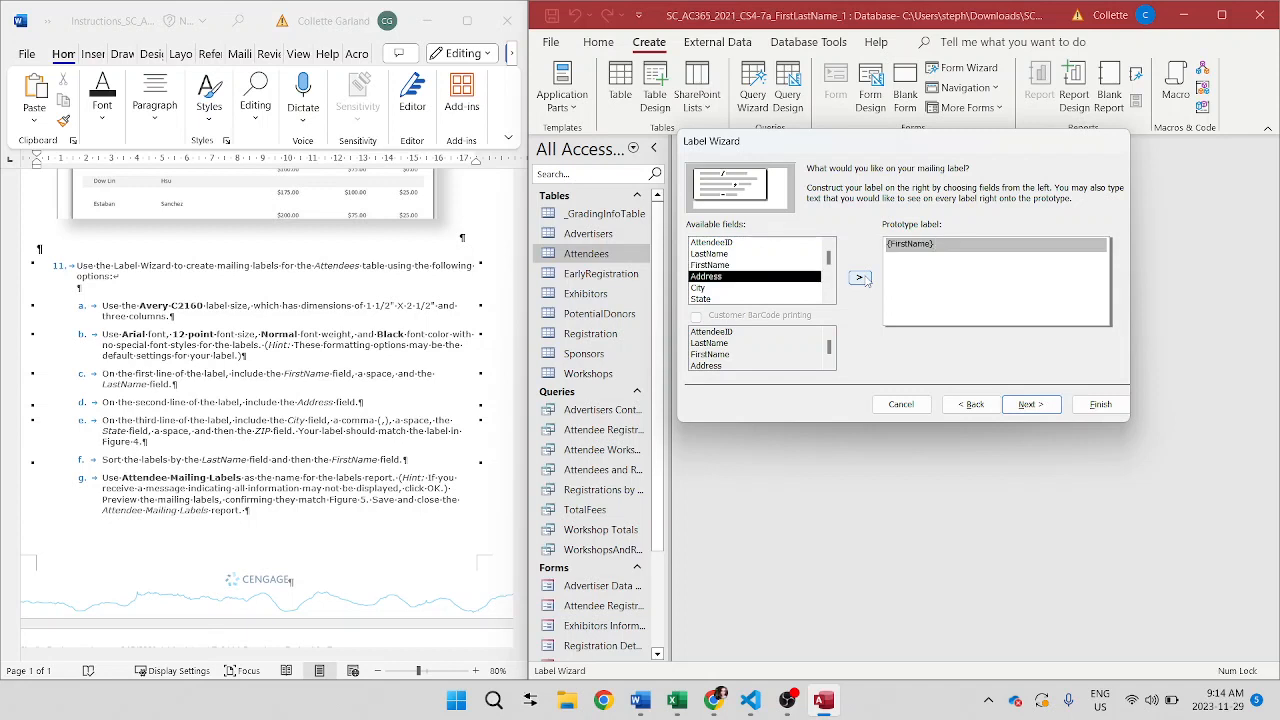
{"action": "left_click", "coordinate": [741, 256]}
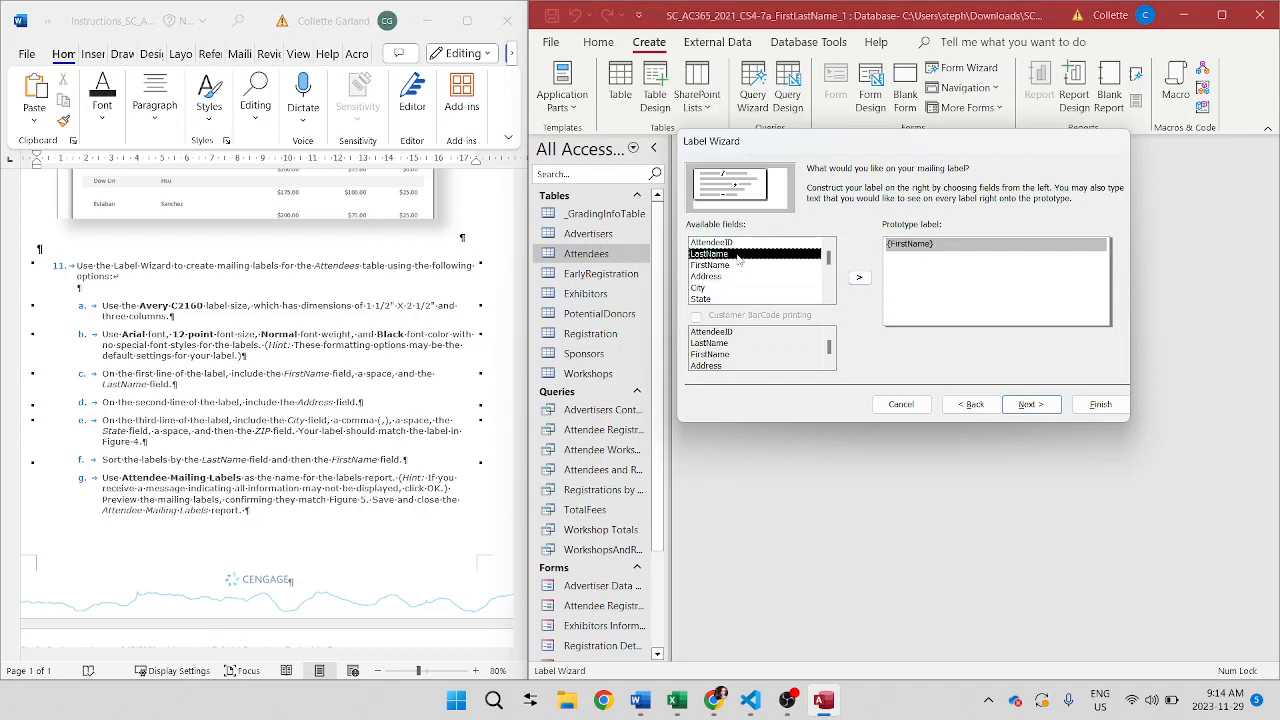
{"action": "left_click", "coordinate": [859, 277]}
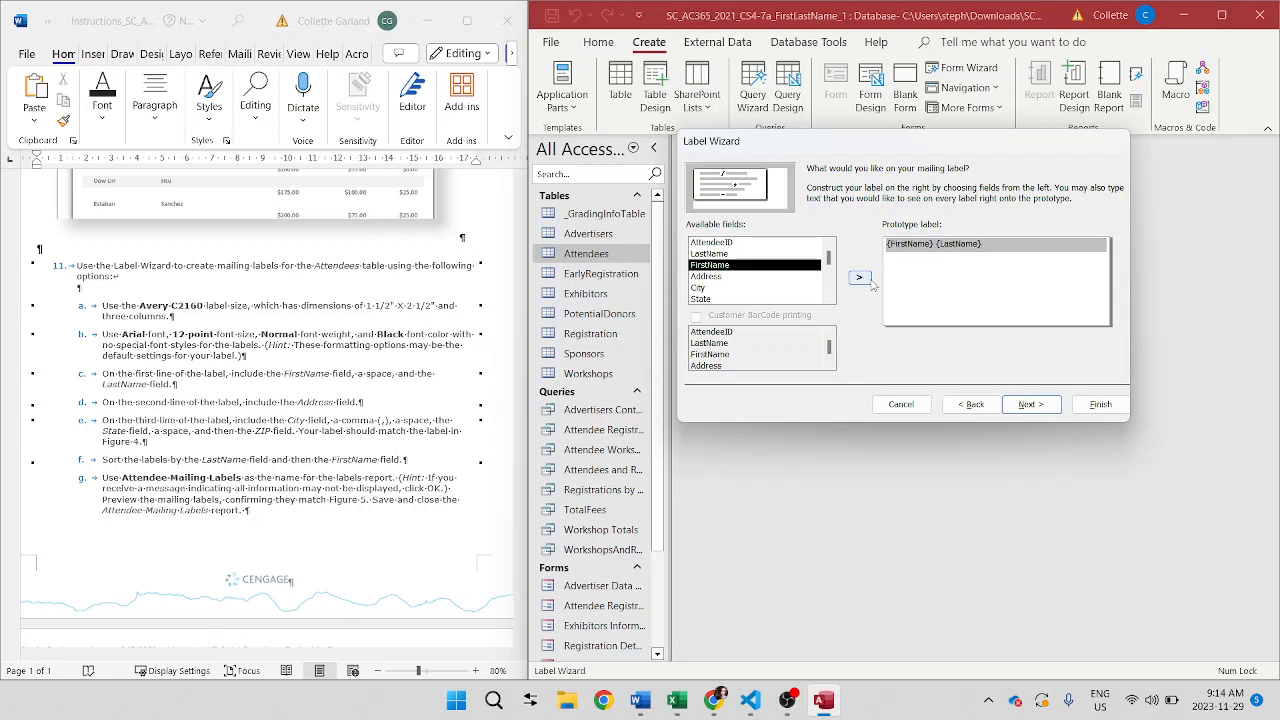
{"action": "key", "text": "Return"}
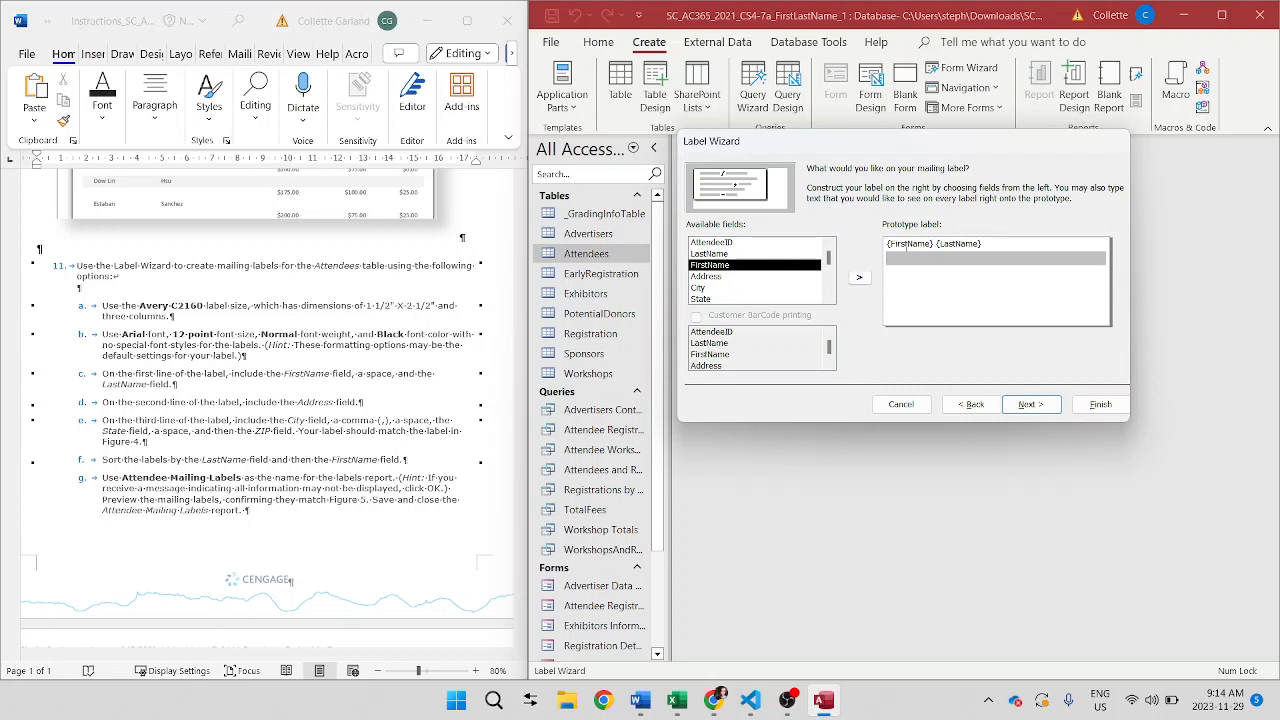
- Put the Address field on the label's second line and start a third line
{"action": "left_click", "coordinate": [755, 279]}
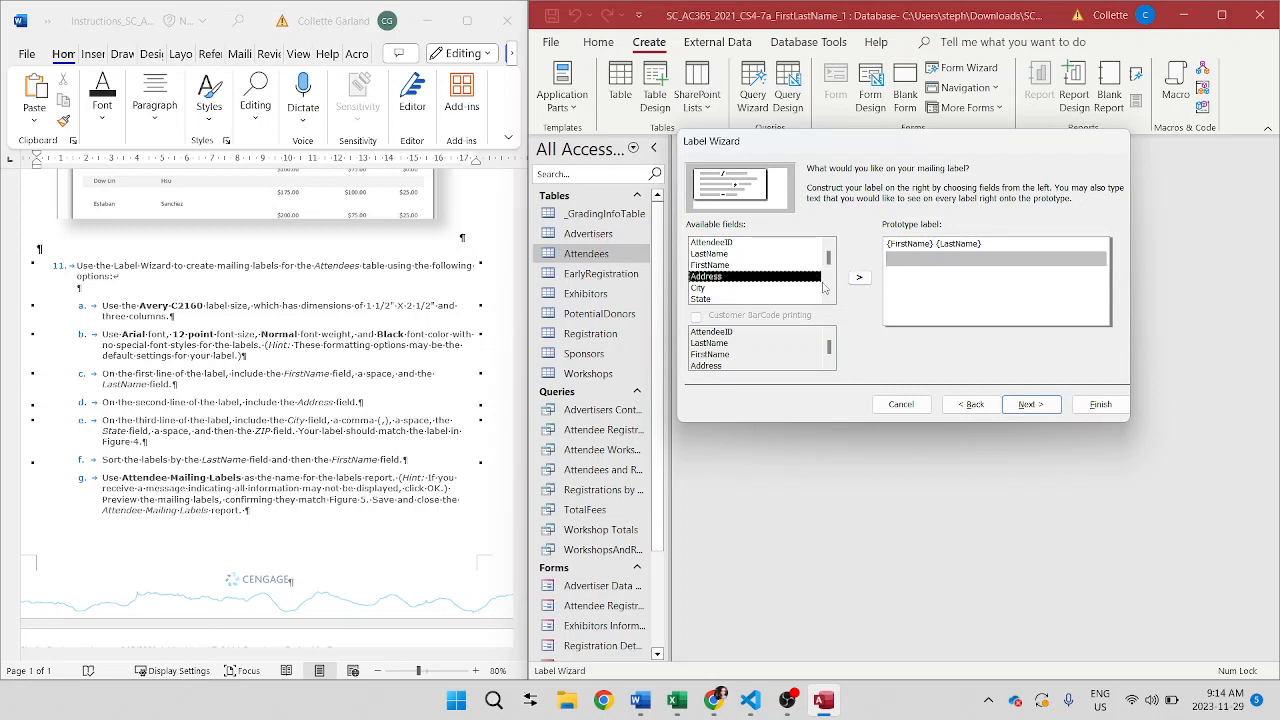
{"action": "left_click", "coordinate": [859, 279]}
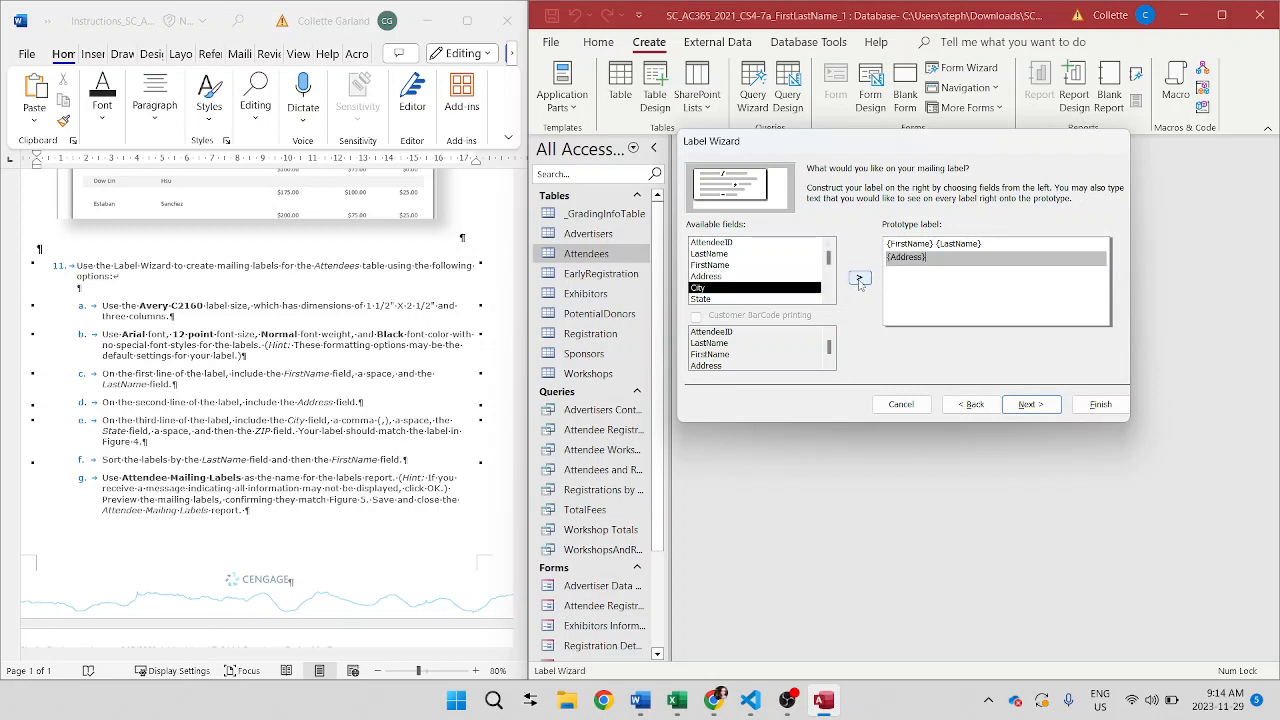
{"action": "key", "text": "Return"}
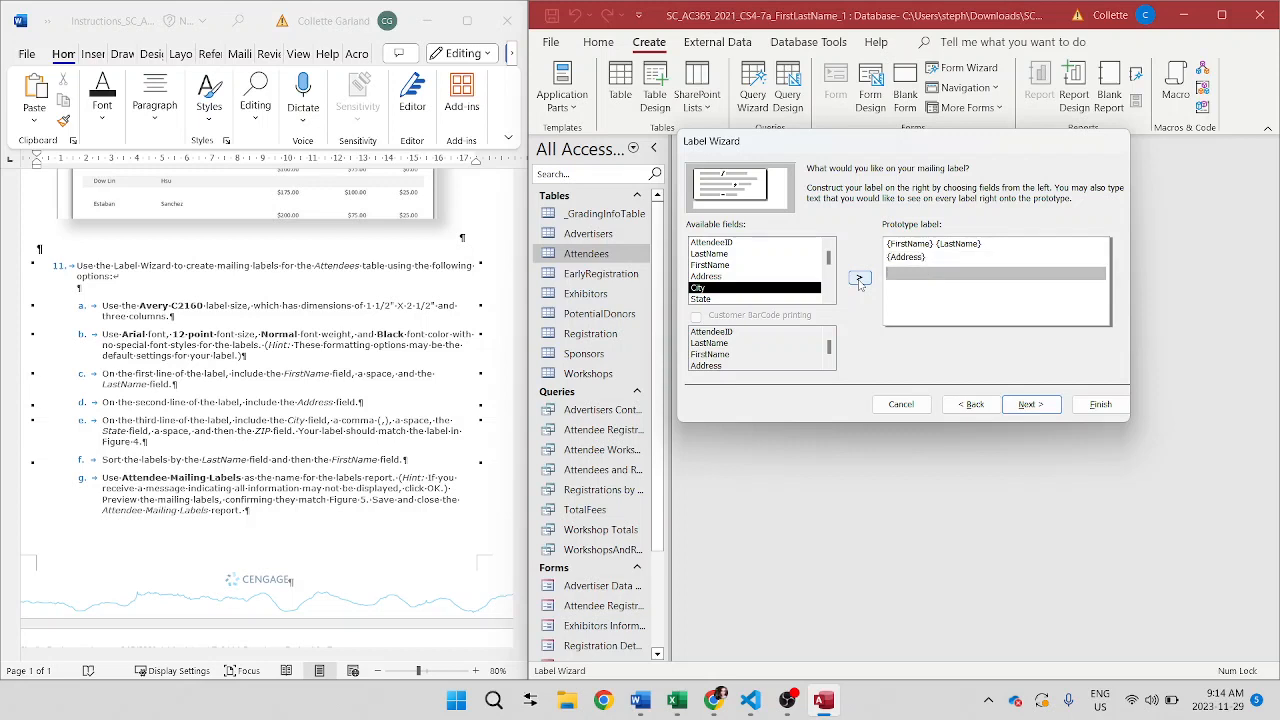
- Build the label's third line as City, comma, space, State, space, ZIP and compare the prototype with Figure 4 in the instructions
{"action": "left_click", "coordinate": [859, 279]}
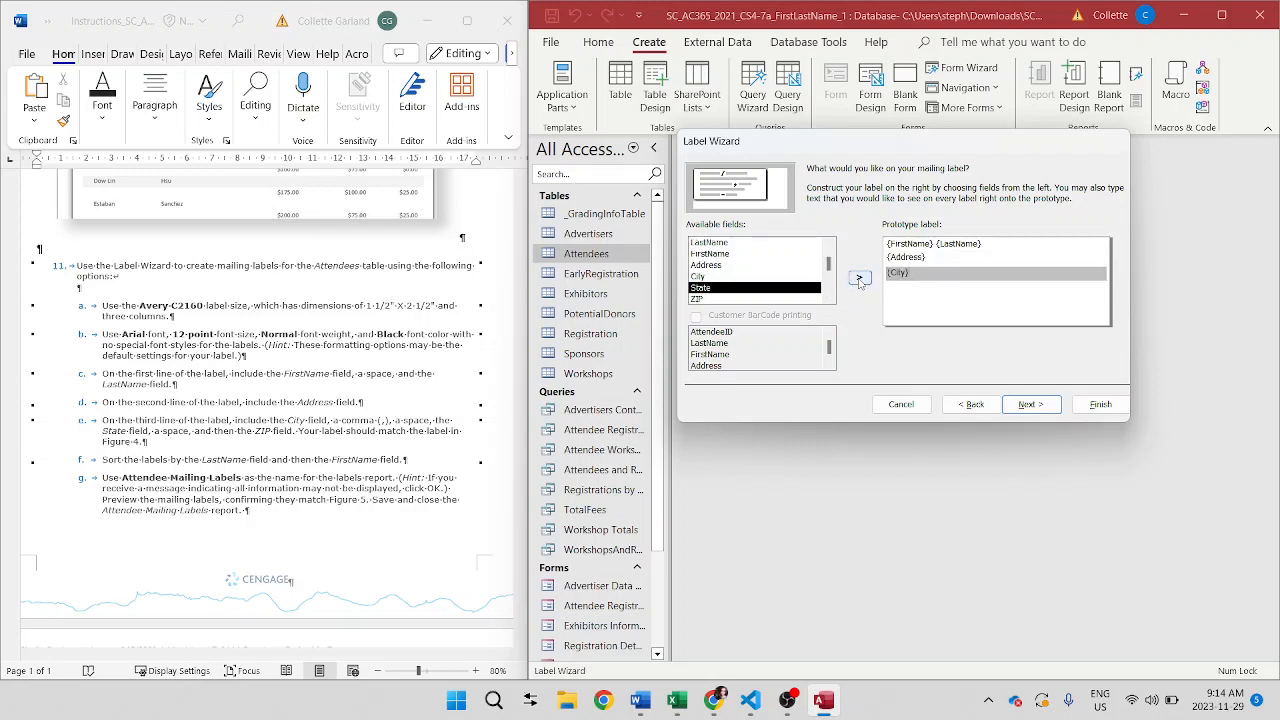
{"action": "type", "text": ","}
{"action": "left_click", "coordinate": [859, 279]}
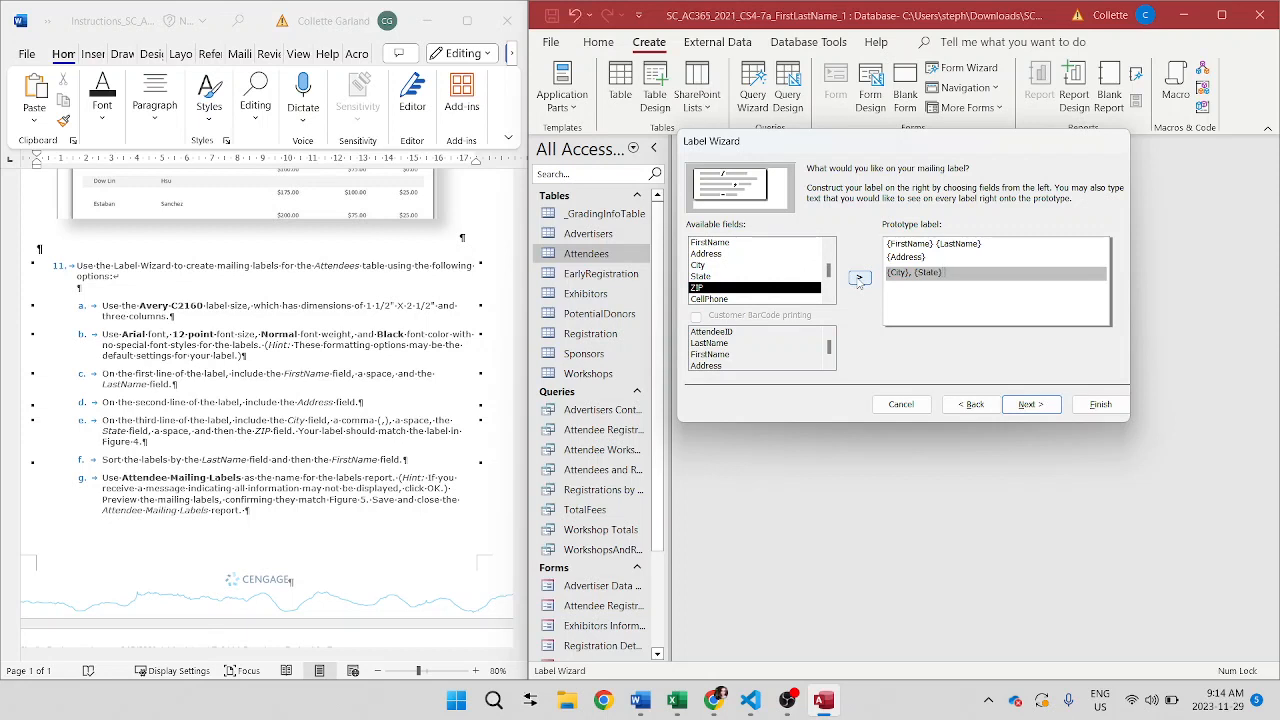
{"action": "left_click", "coordinate": [859, 279]}
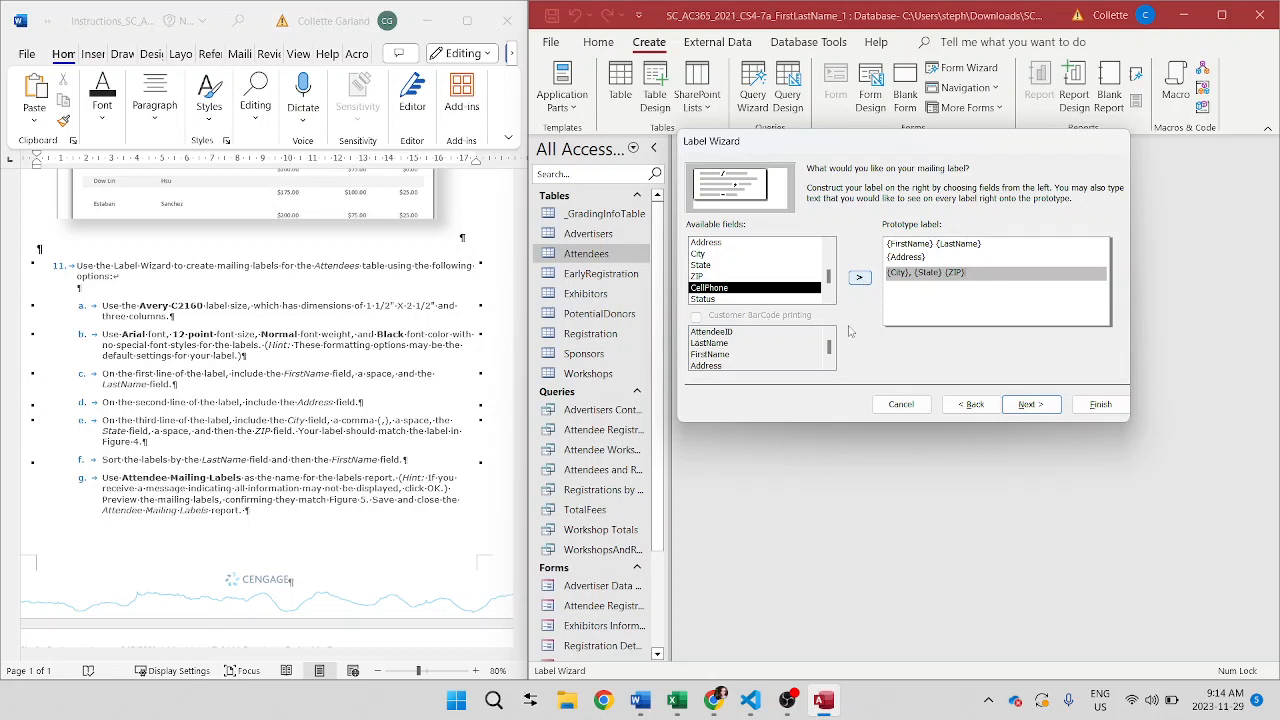
{"action": "scroll", "coordinate": [313, 538], "scroll_direction": "down", "scroll_amount": 6}
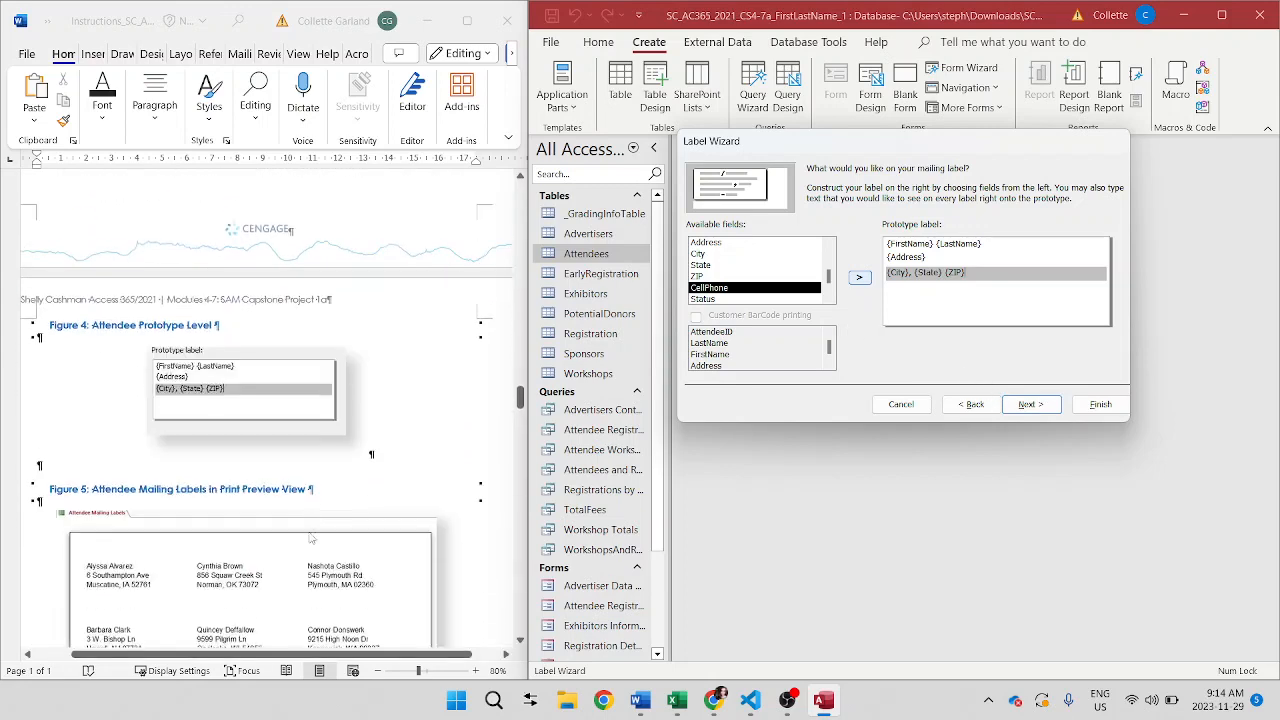
{"action": "scroll", "coordinate": [311, 537], "scroll_direction": "up", "scroll_amount": 1}
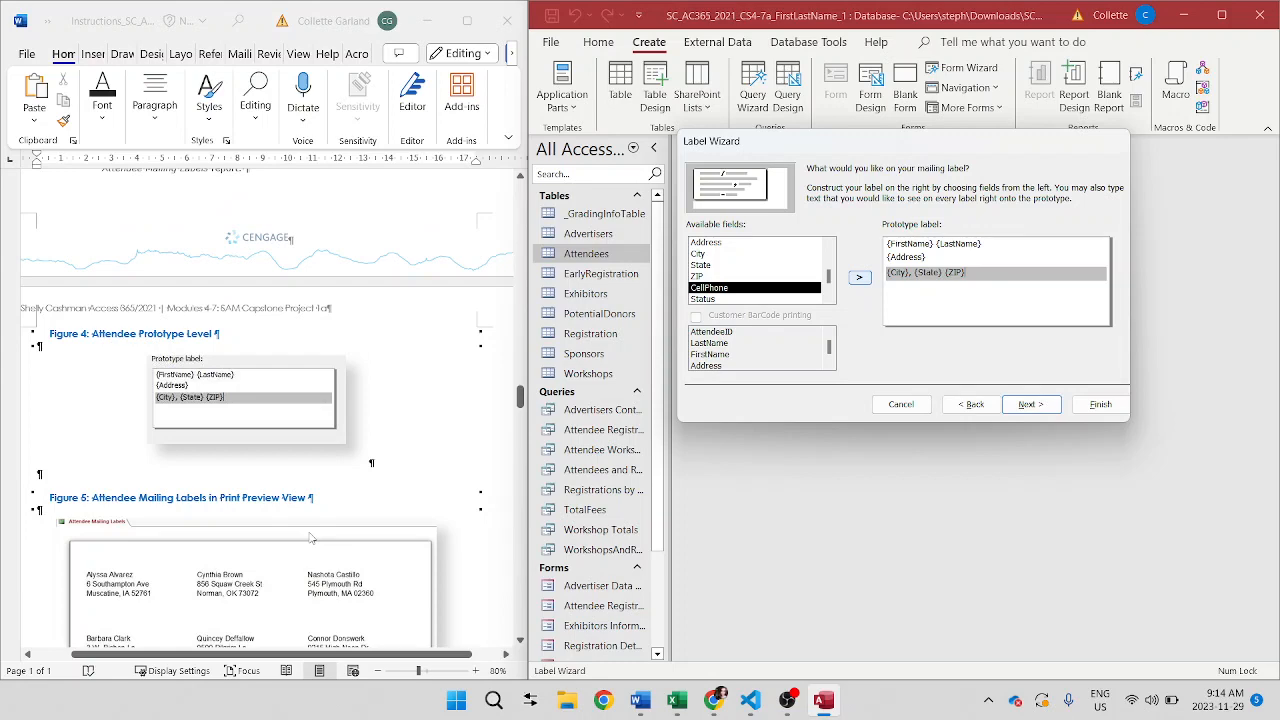
{"action": "scroll", "coordinate": [310, 538], "scroll_direction": "up", "scroll_amount": 5}
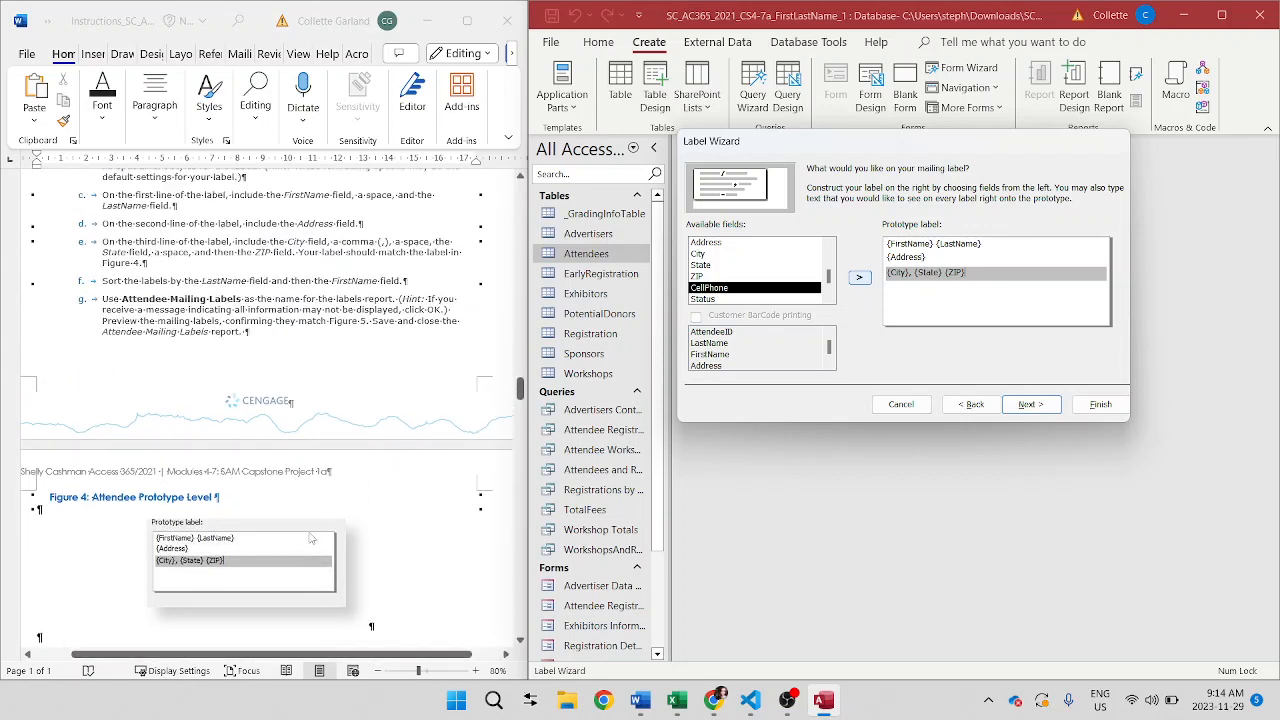
{"action": "scroll", "coordinate": [310, 538], "scroll_direction": "up", "scroll_amount": 1}
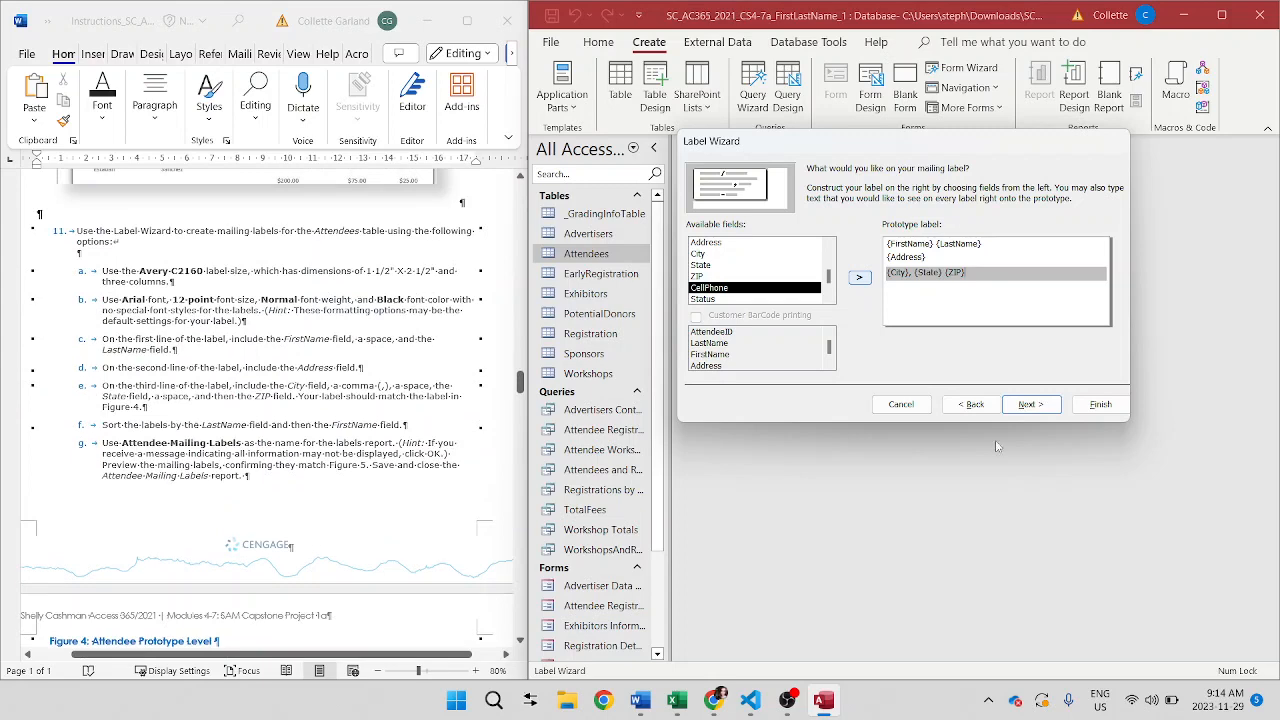
- Sort the labels by LastName and then by FirstName
{"action": "left_click", "coordinate": [1046, 403]}
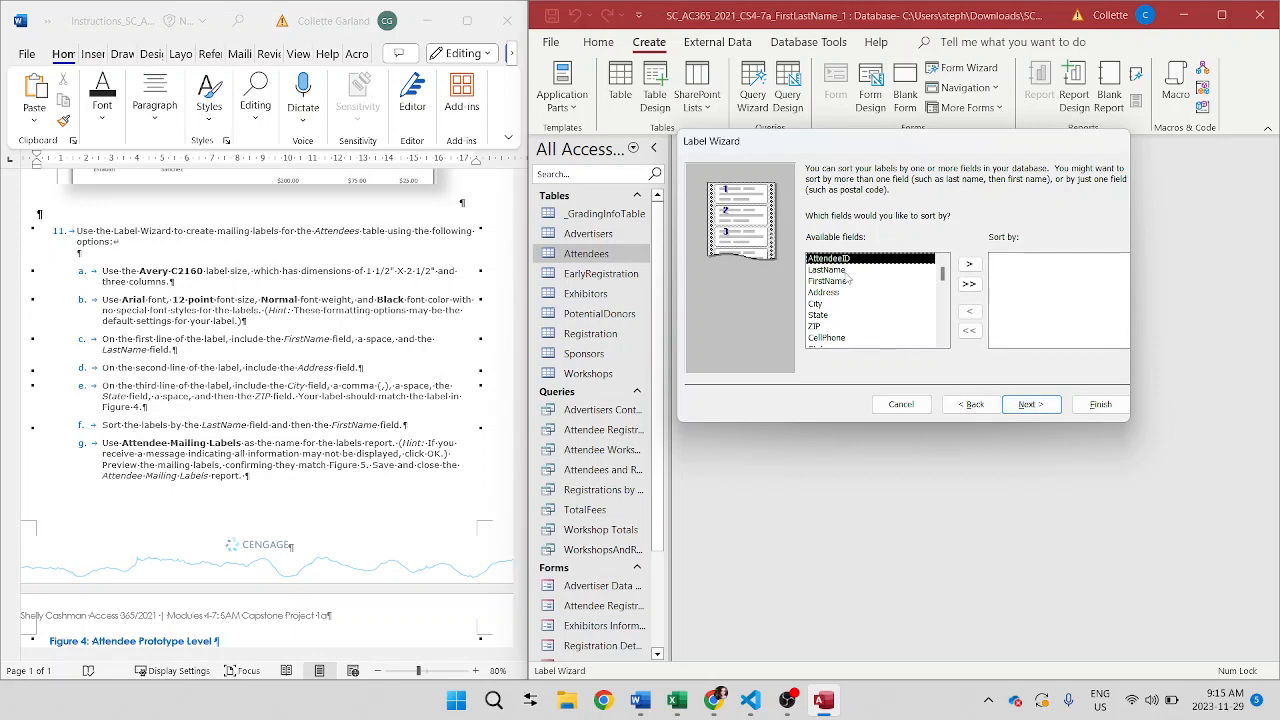
{"action": "left_click", "coordinate": [845, 271]}
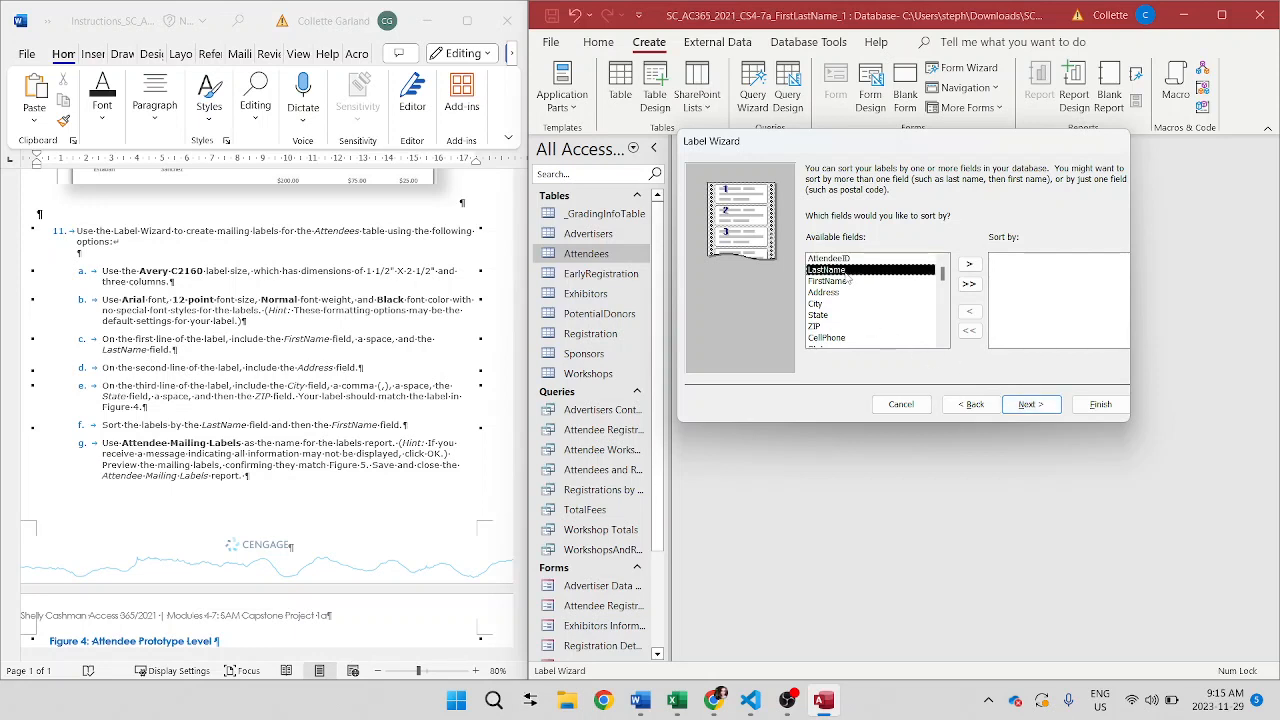
{"action": "left_click", "coordinate": [969, 265]}
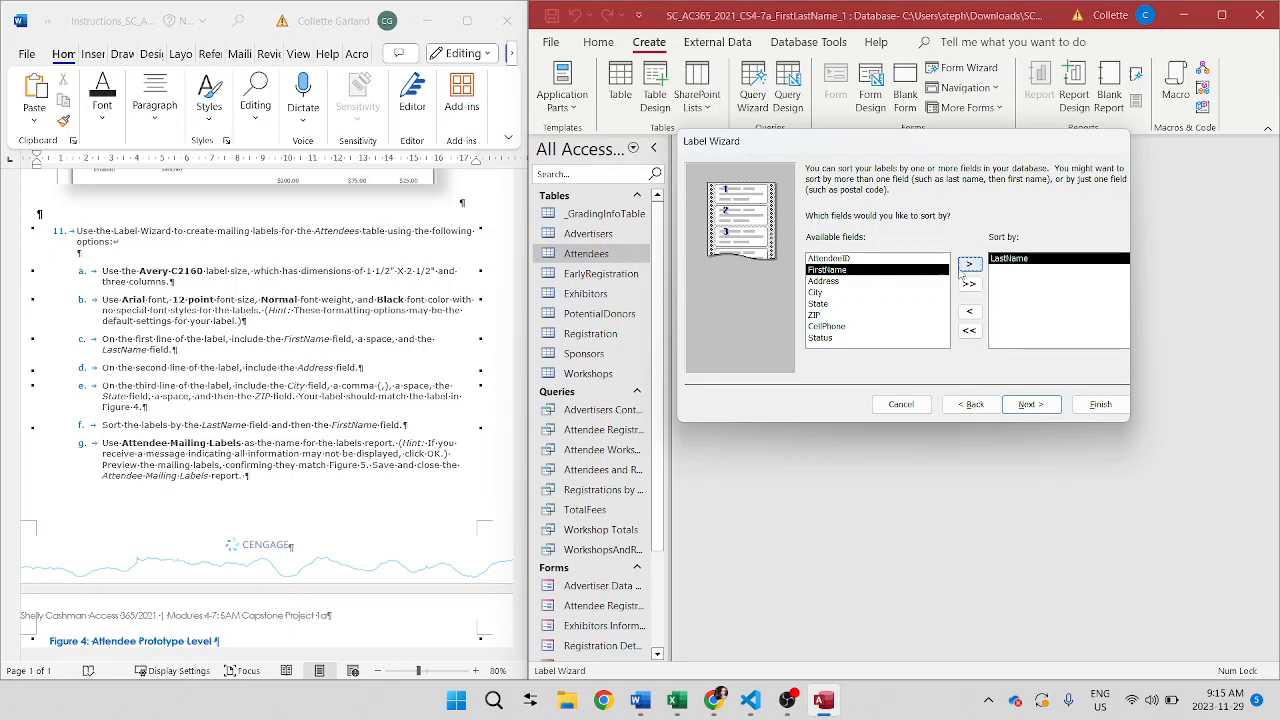
{"action": "left_click", "coordinate": [970, 266]}
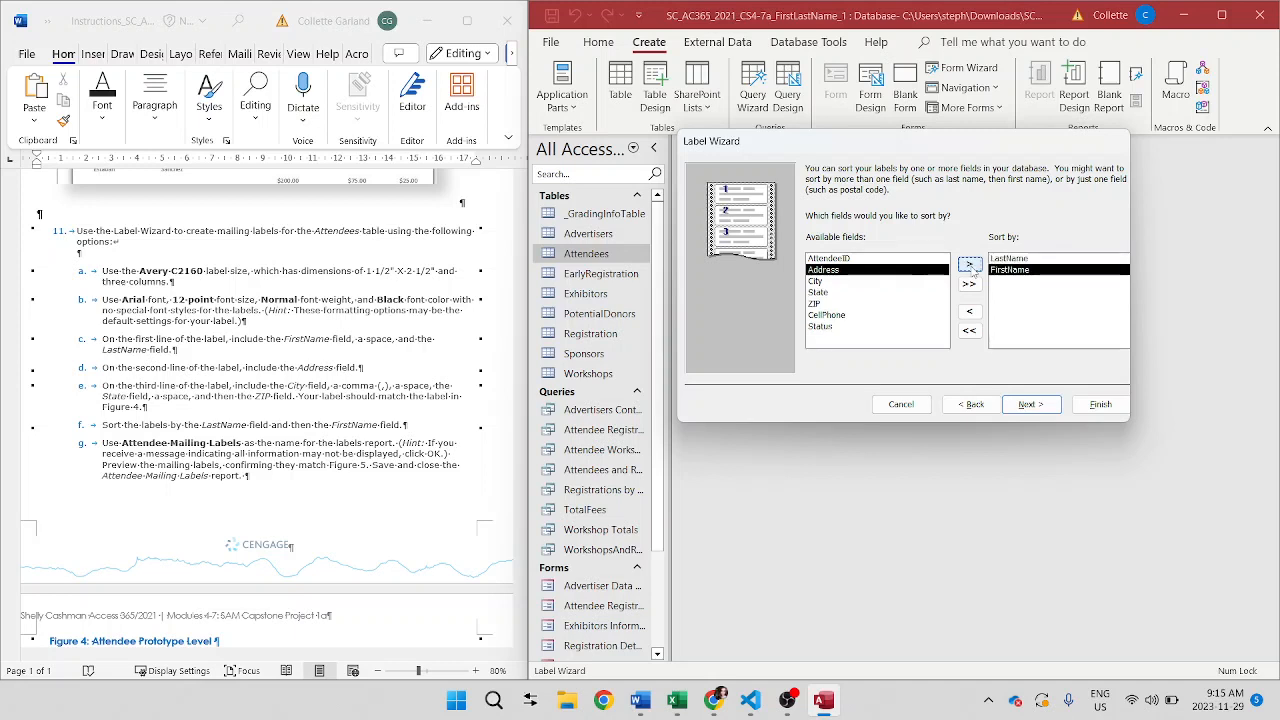
{"action": "left_click", "coordinate": [1030, 404]}
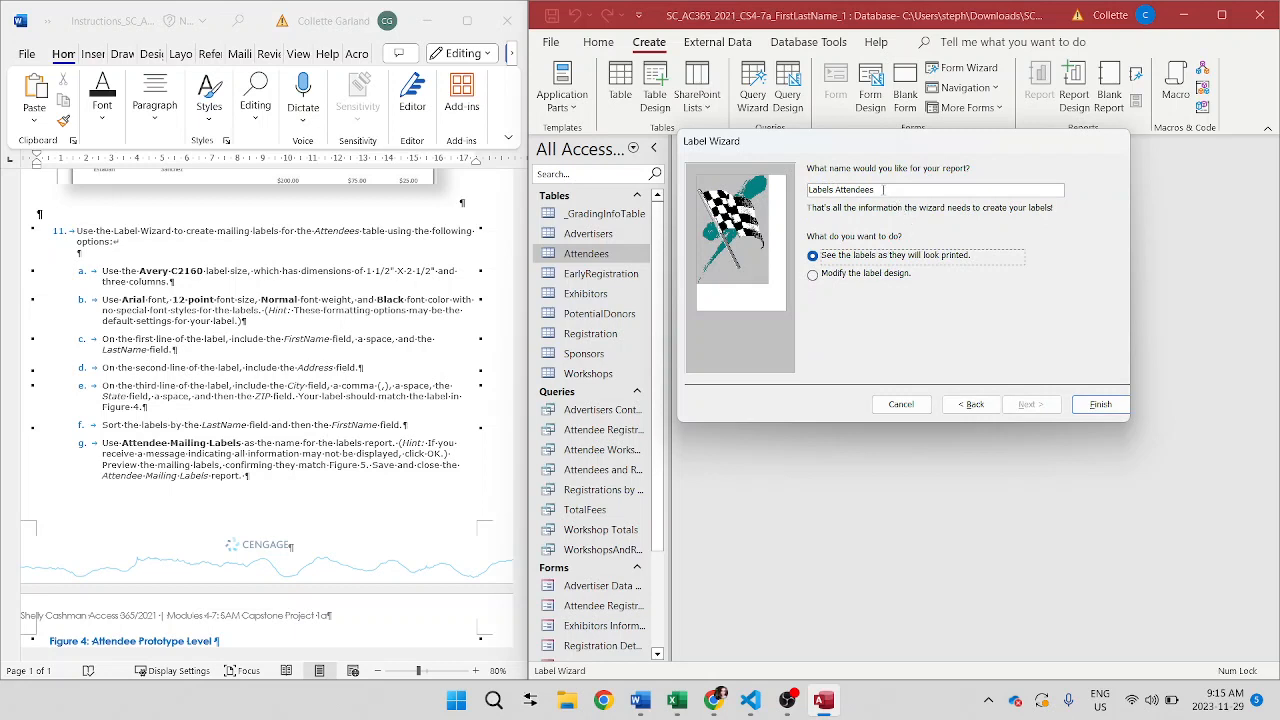
- Name the labels report Attendee Mailing Labels and finish the wizard with a preview of the labels
{"action": "left_click", "coordinate": [883, 189]}
{"action": "key", "text": "BackSpace"}
{"action": "key", "text": "BackSpace"}
{"action": "key", "text": "BackSpace"}
{"action": "key", "text": "BackSpace"}
{"action": "key", "text": "BackSpace"}
{"action": "key", "text": "BackSpace"}
{"action": "key", "text": "BackSpace"}
{"action": "key", "text": "BackSpace"}
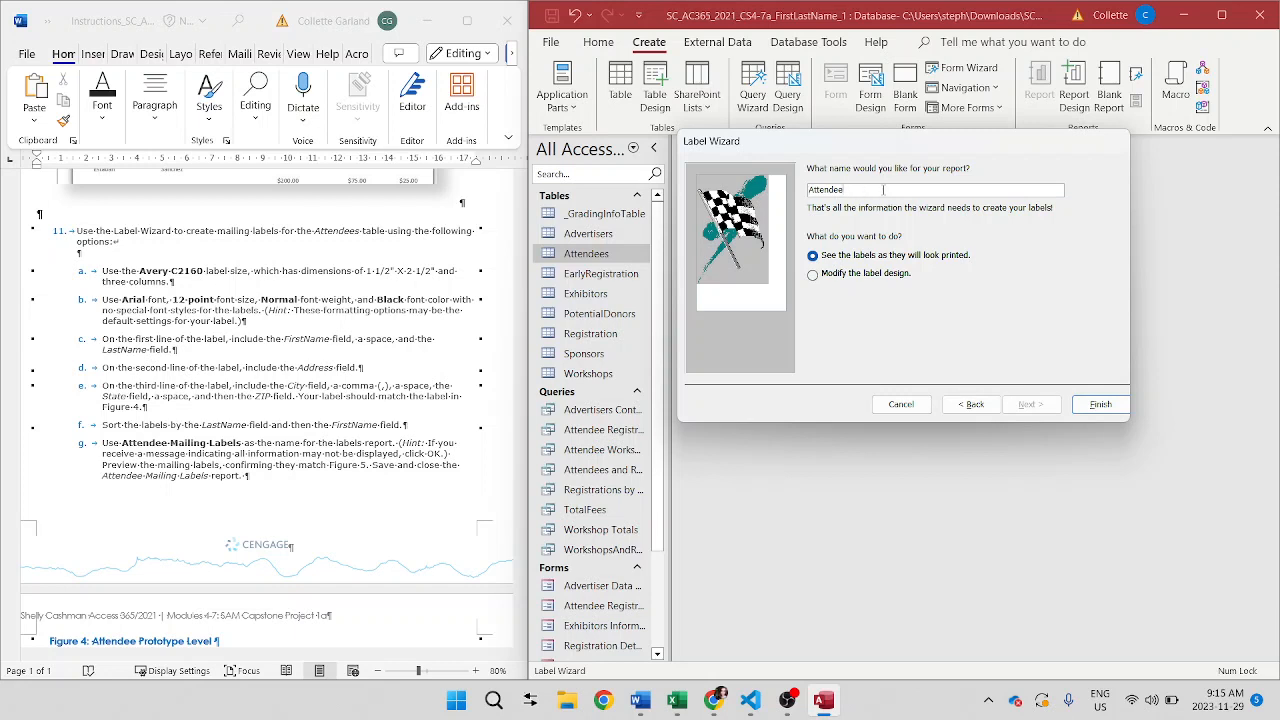
{"action": "type", "text": "Mailing Labels"}
{"action": "left_click", "coordinate": [1083, 412]}
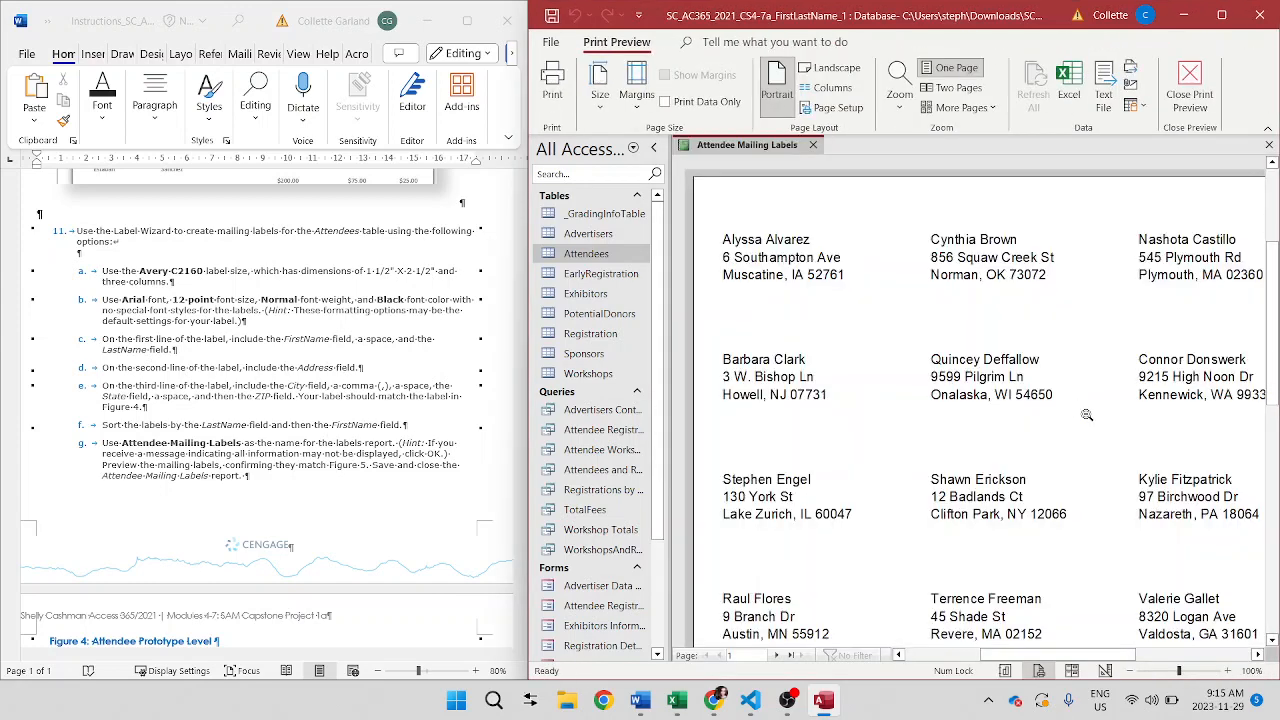
- Compare the Attendee Mailing Labels preview with Figure 5 in the instructions and close the report
{"action": "scroll", "coordinate": [297, 519], "scroll_direction": "down", "scroll_amount": 5}
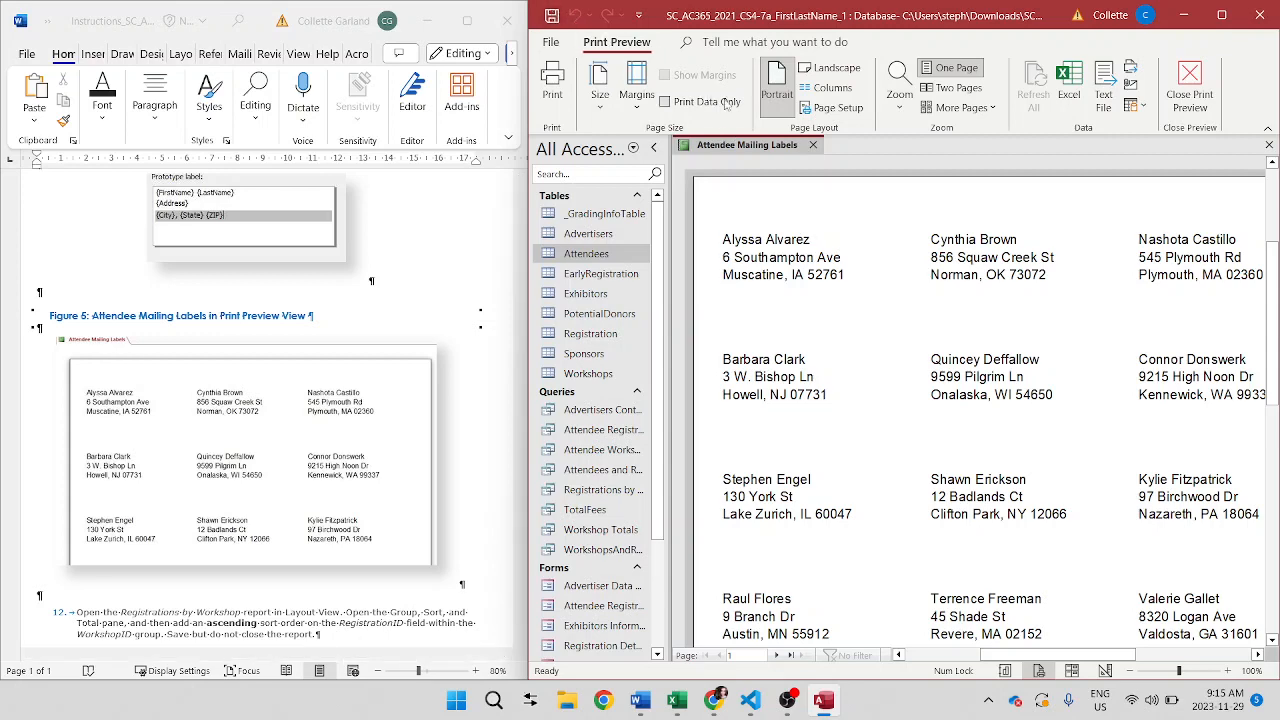
{"action": "left_click", "coordinate": [813, 144]}
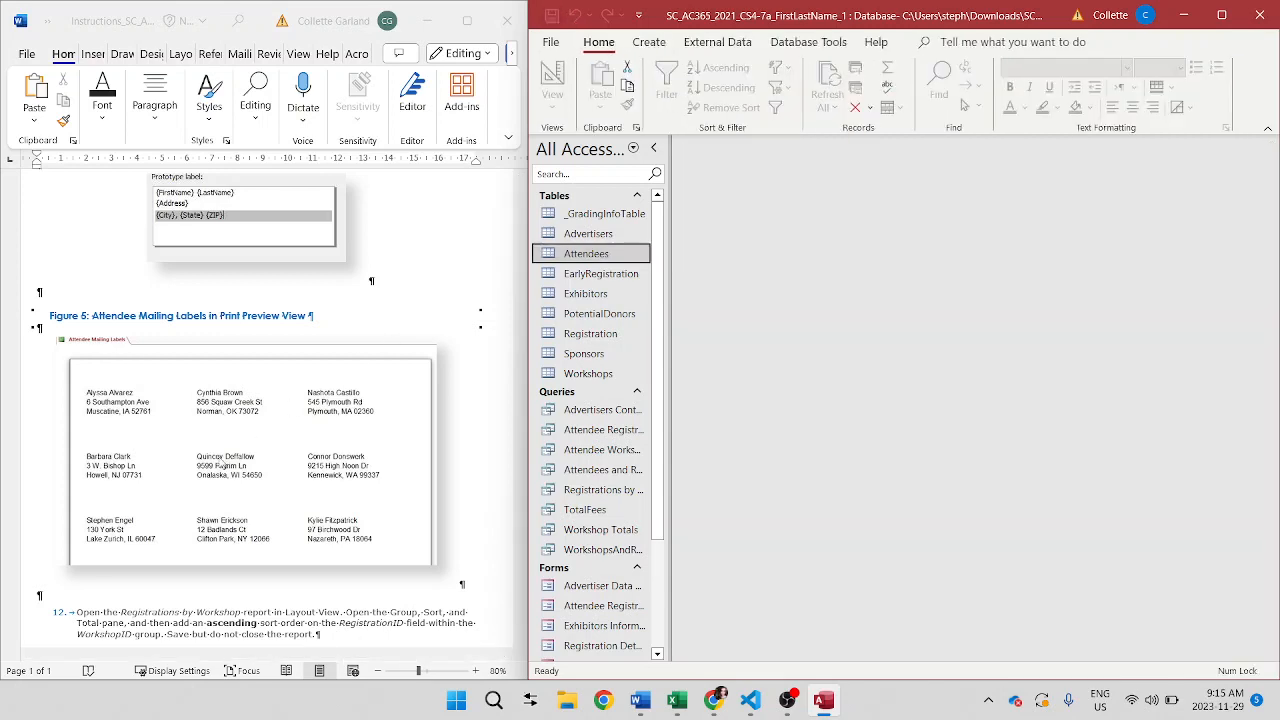
- Open the Registrations by Workshop report in Layout View, as instruction 12 requires, and look through its workshop groups
{"action": "scroll", "coordinate": [222, 462], "scroll_direction": "down", "scroll_amount": 5}
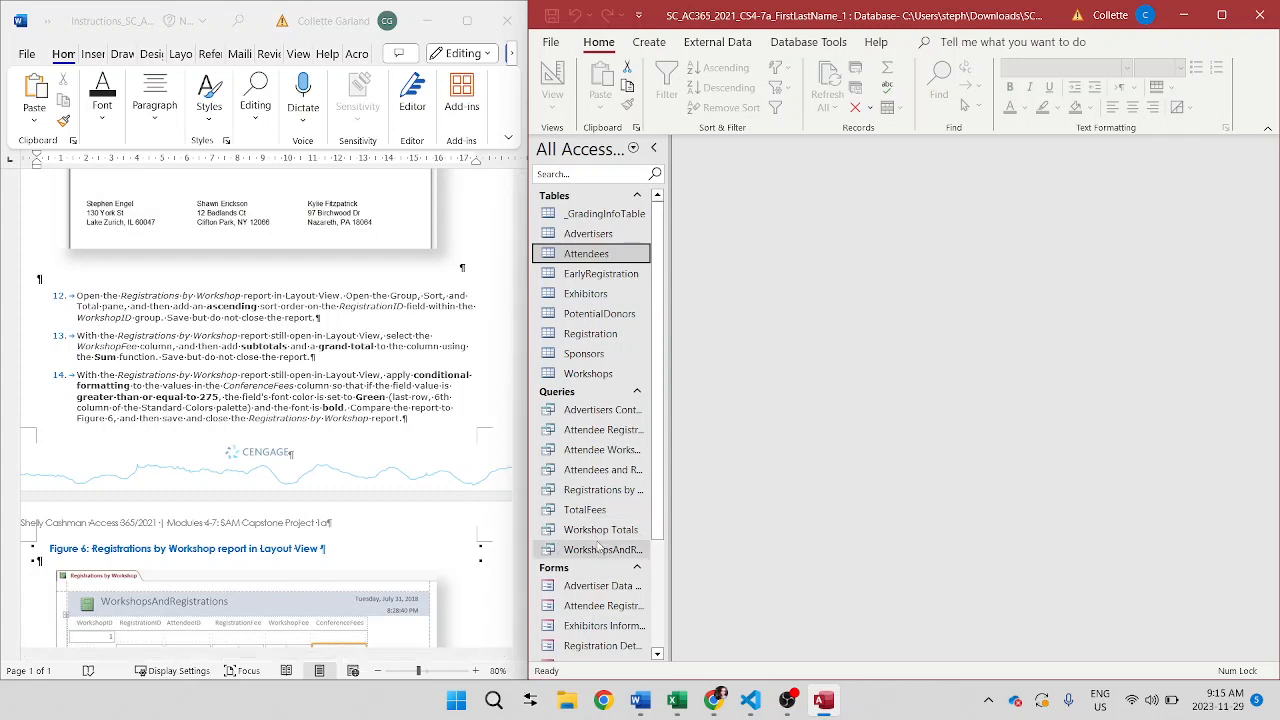
{"action": "scroll", "coordinate": [598, 545], "scroll_direction": "down", "scroll_amount": 3}
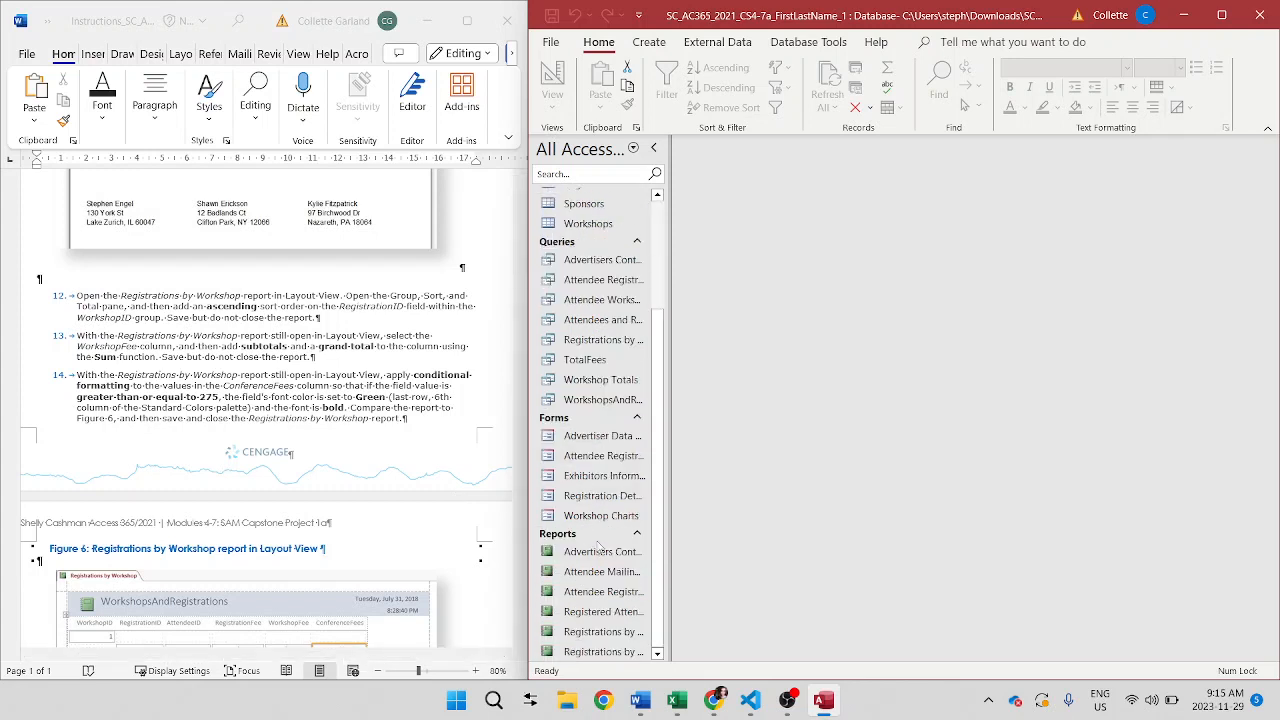
{"action": "right_click", "coordinate": [597, 651]}
{"action": "left_click", "coordinate": [645, 358]}
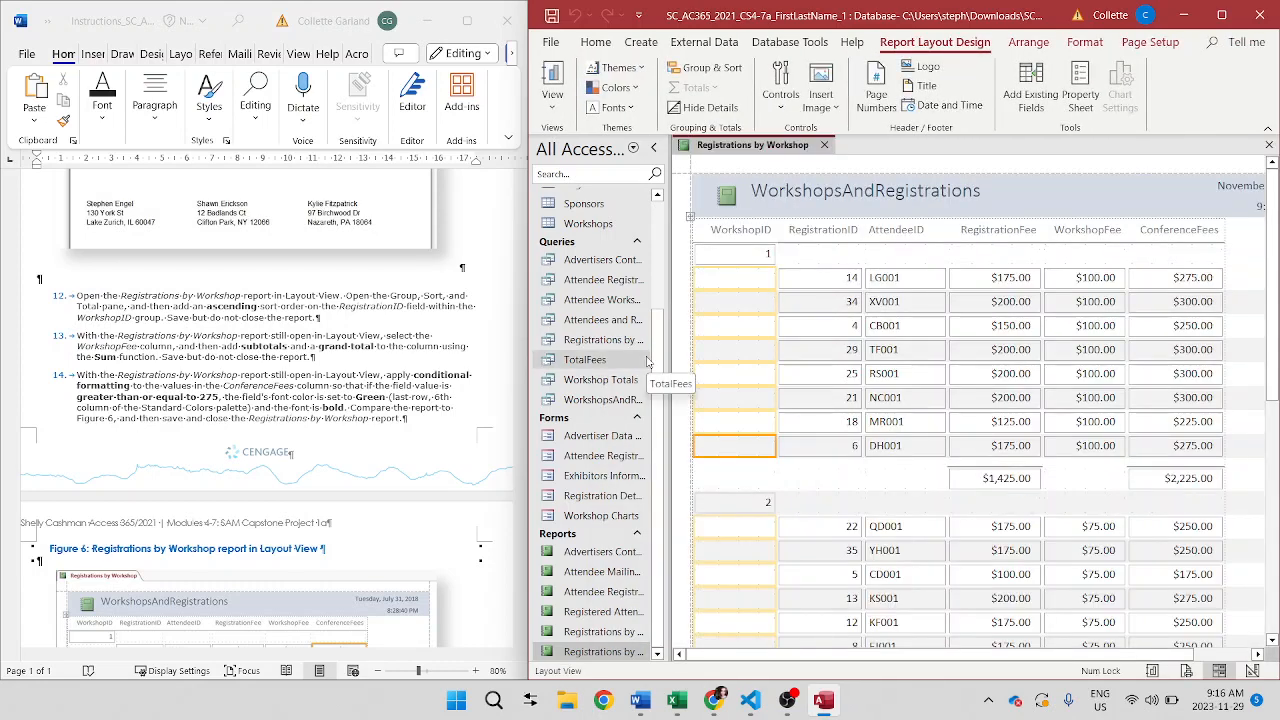
{"action": "scroll", "coordinate": [964, 370], "scroll_direction": "down", "scroll_amount": 5}
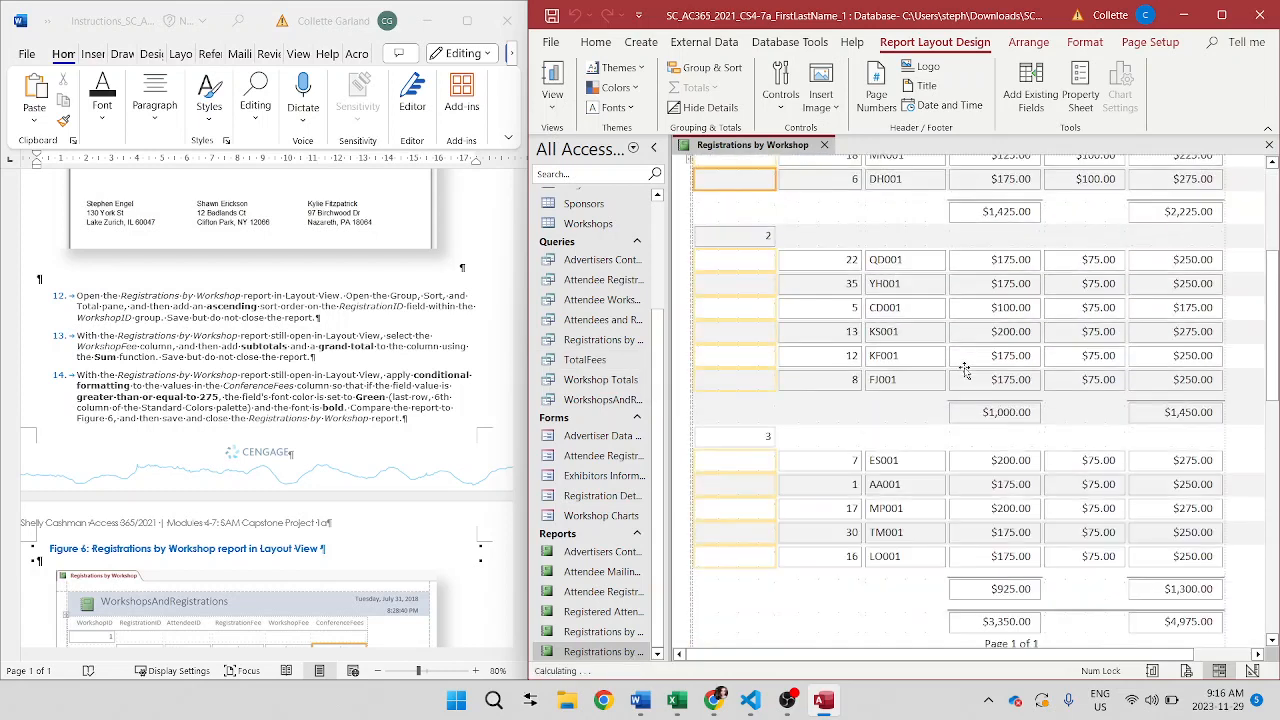
- Add an ascending sort on the RegistrationID field within the WorkshopID group of the Registrations by Workshop report
{"action": "left_click_drag", "start_coordinate": [1272, 291], "coordinate": [1264, 533]}
{"action": "scroll", "coordinate": [1264, 533], "scroll_direction": "up", "scroll_amount": 3}
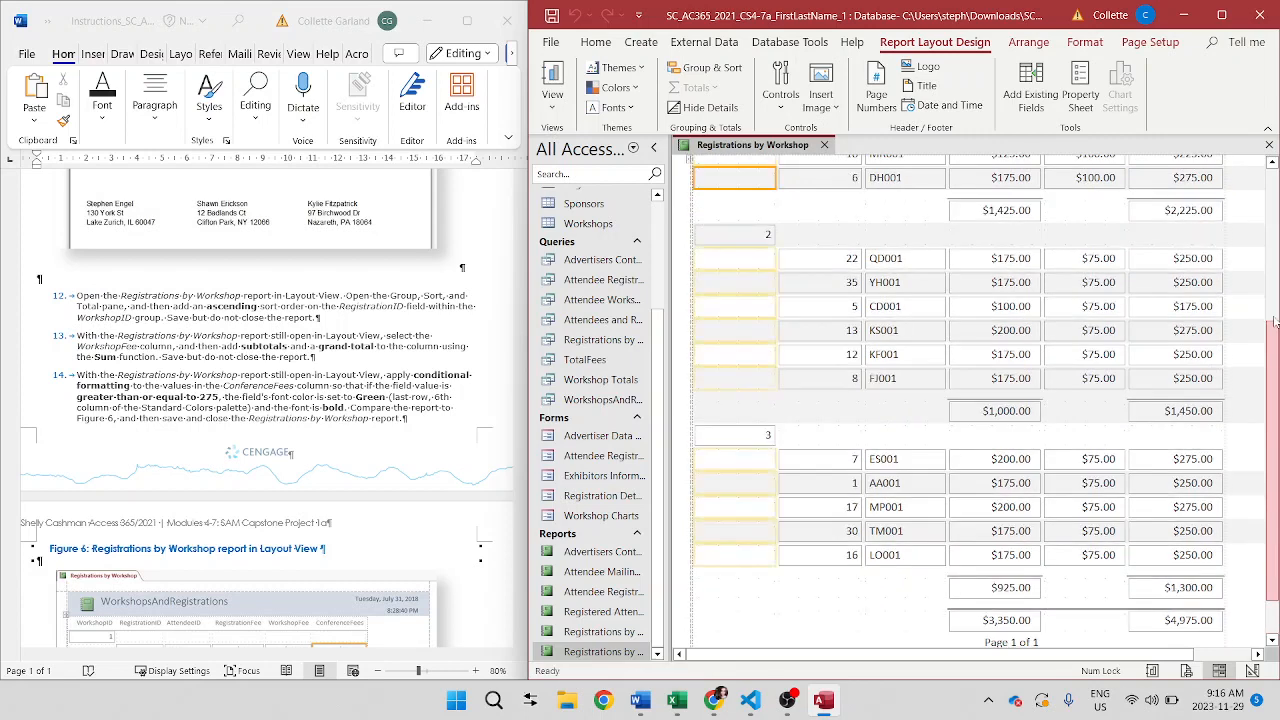
{"action": "scroll", "coordinate": [964, 400], "scroll_direction": "up", "scroll_amount": 4}
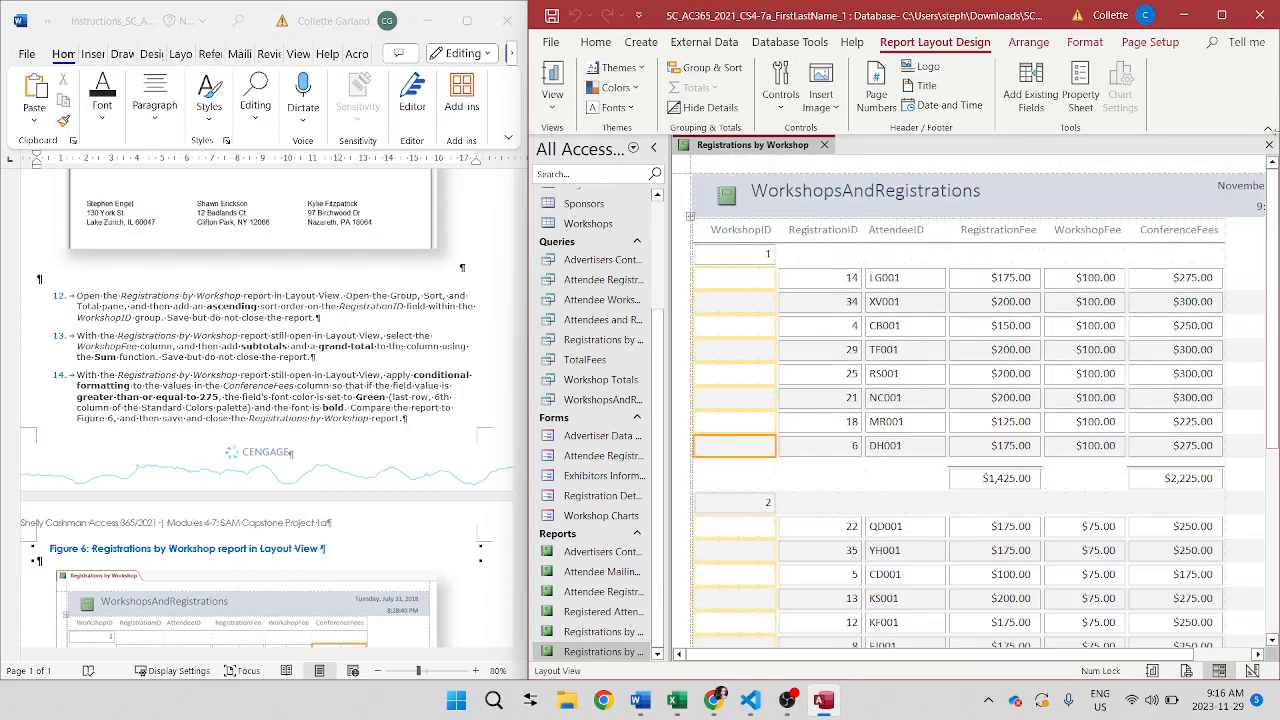
{"action": "left_click", "coordinate": [700, 67]}
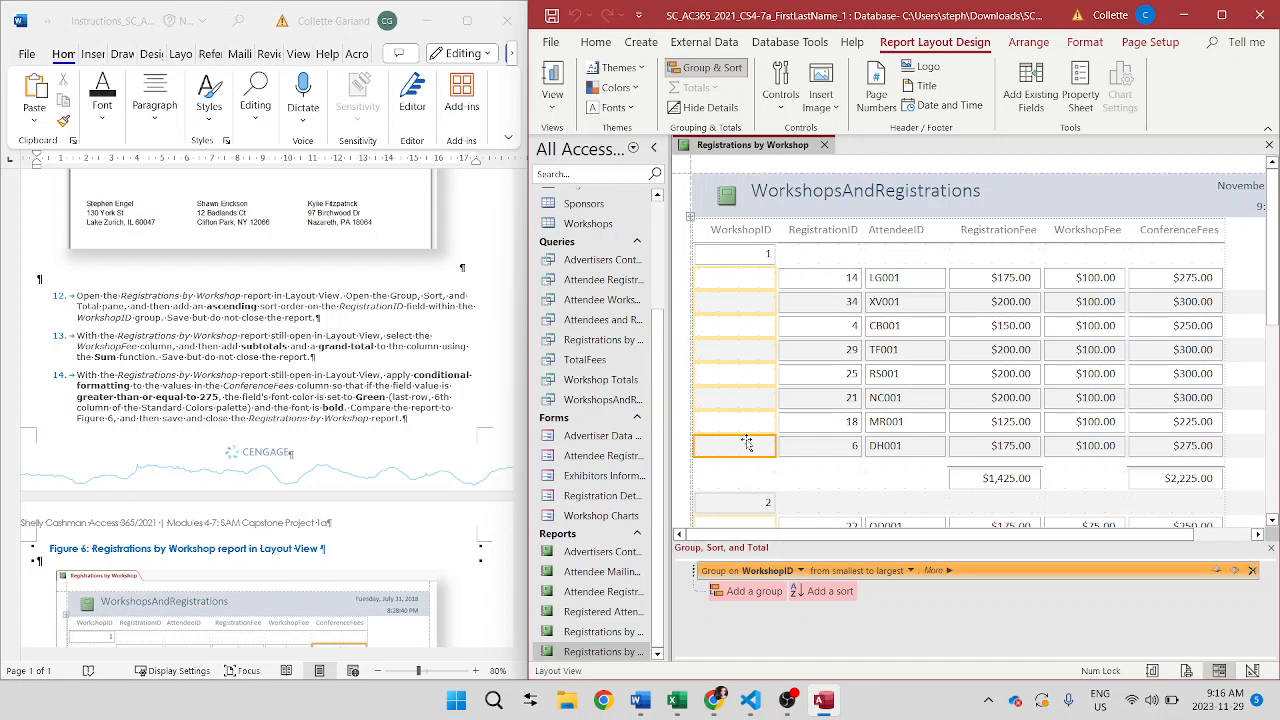
{"action": "left_click", "coordinate": [826, 592]}
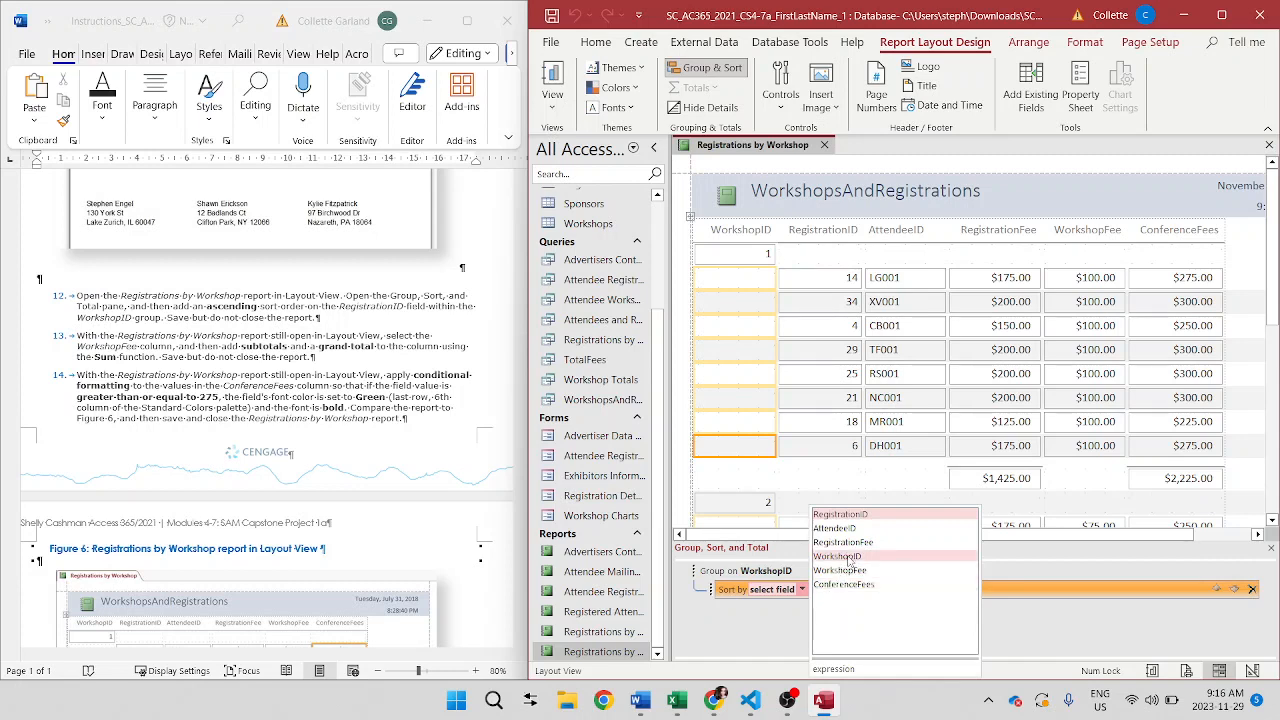
{"action": "left_click", "coordinate": [849, 514]}
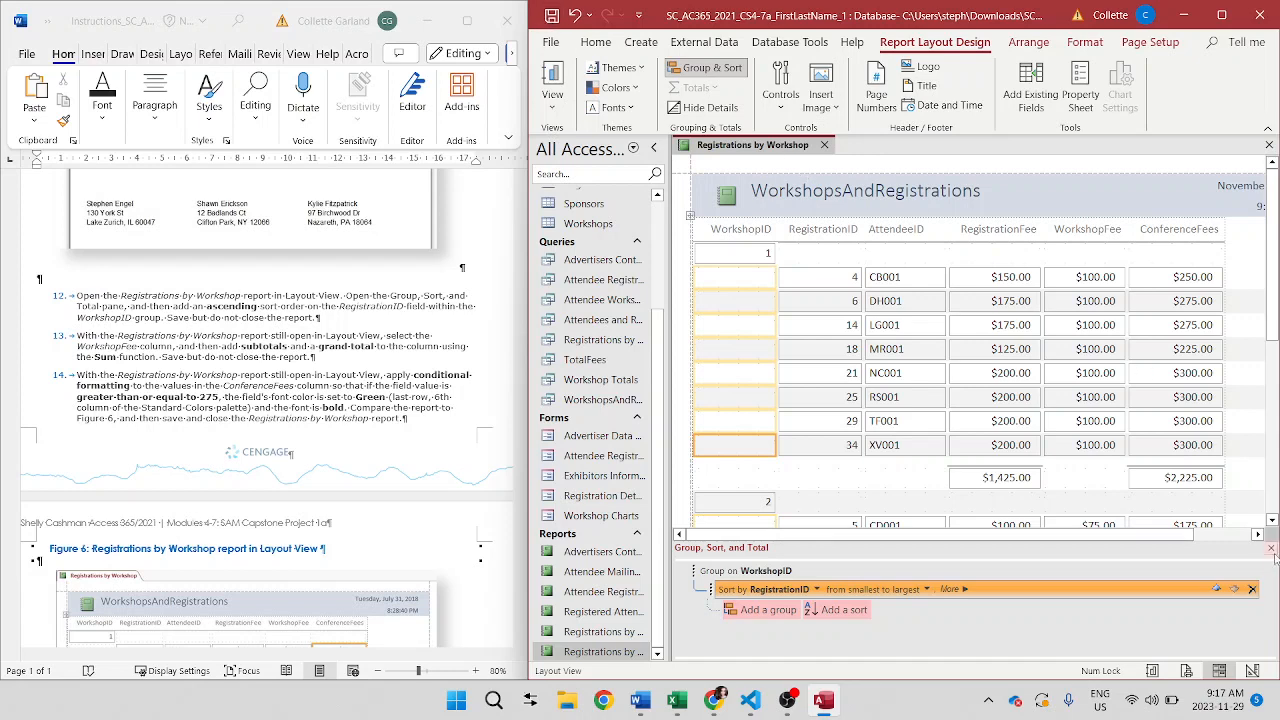
{"action": "left_click", "coordinate": [1271, 549]}
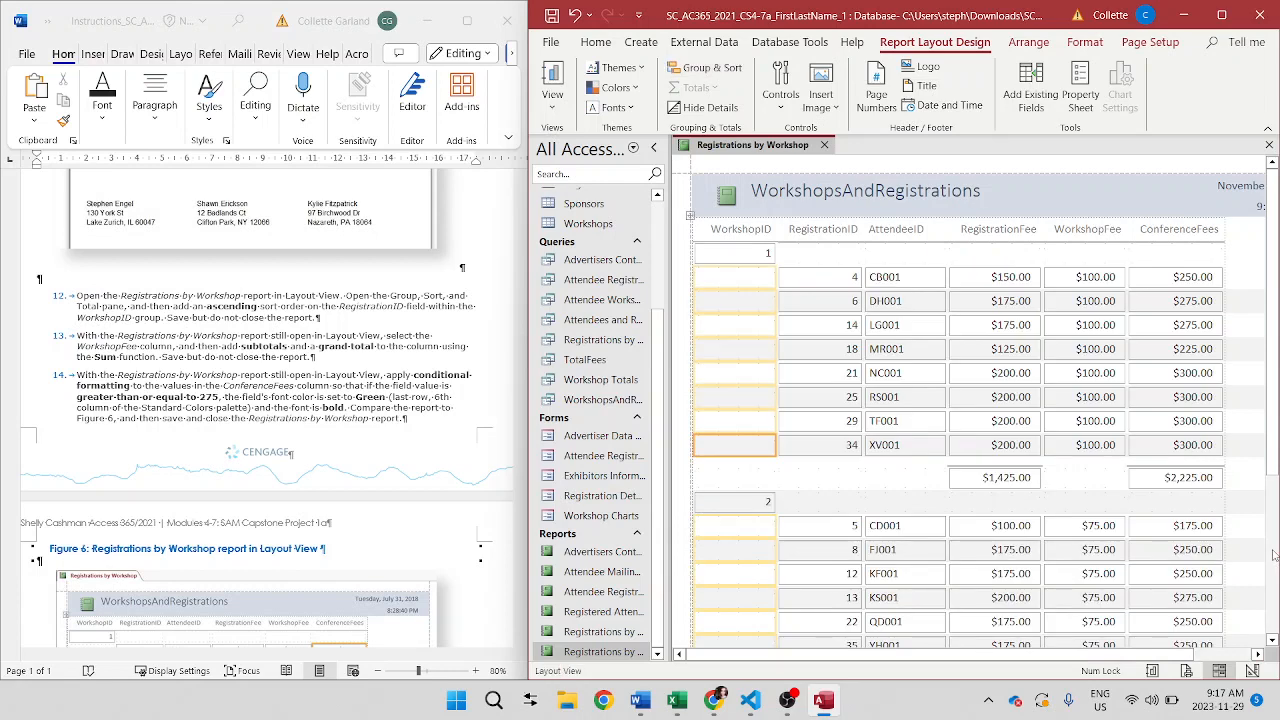
- Undo the RegistrationID sort in the report
{"action": "left_click", "coordinate": [1097, 232]}
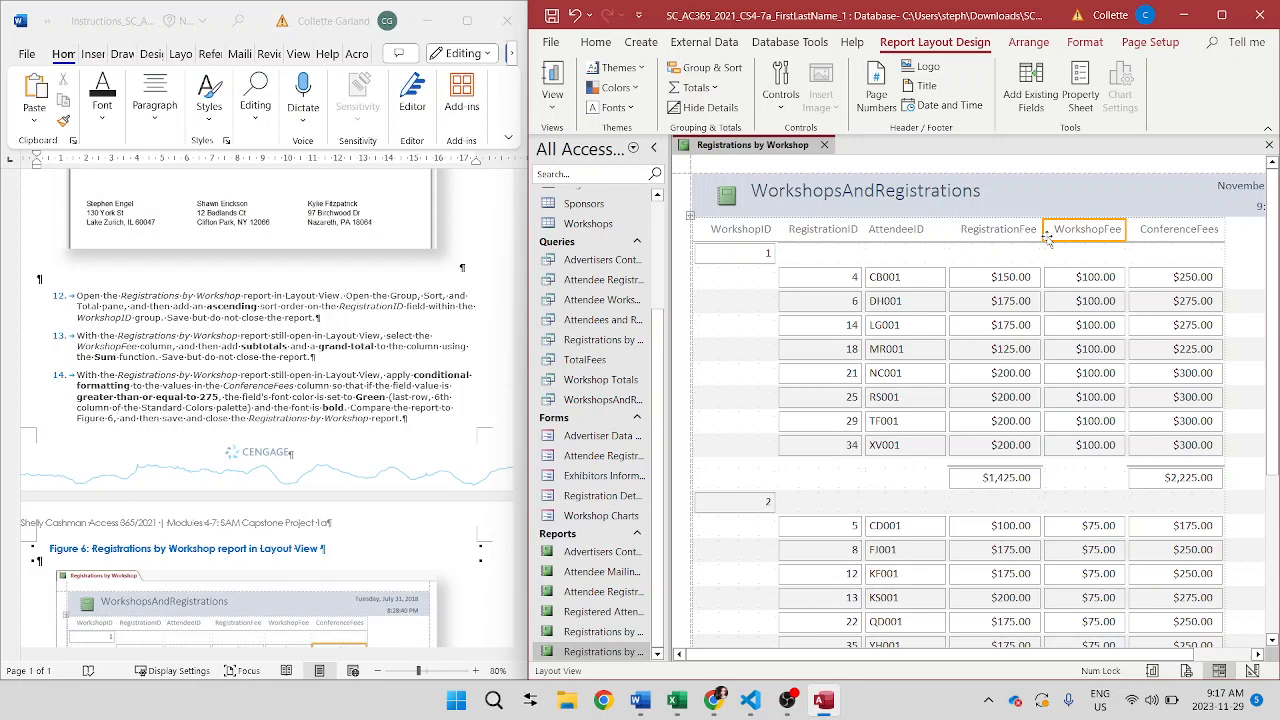
{"action": "key", "text": "ctrl+z"}
- Add subtotals and a grand total to the WorkshopFee column using the Sum function, and save the report
{"action": "left_click", "coordinate": [1065, 285]}
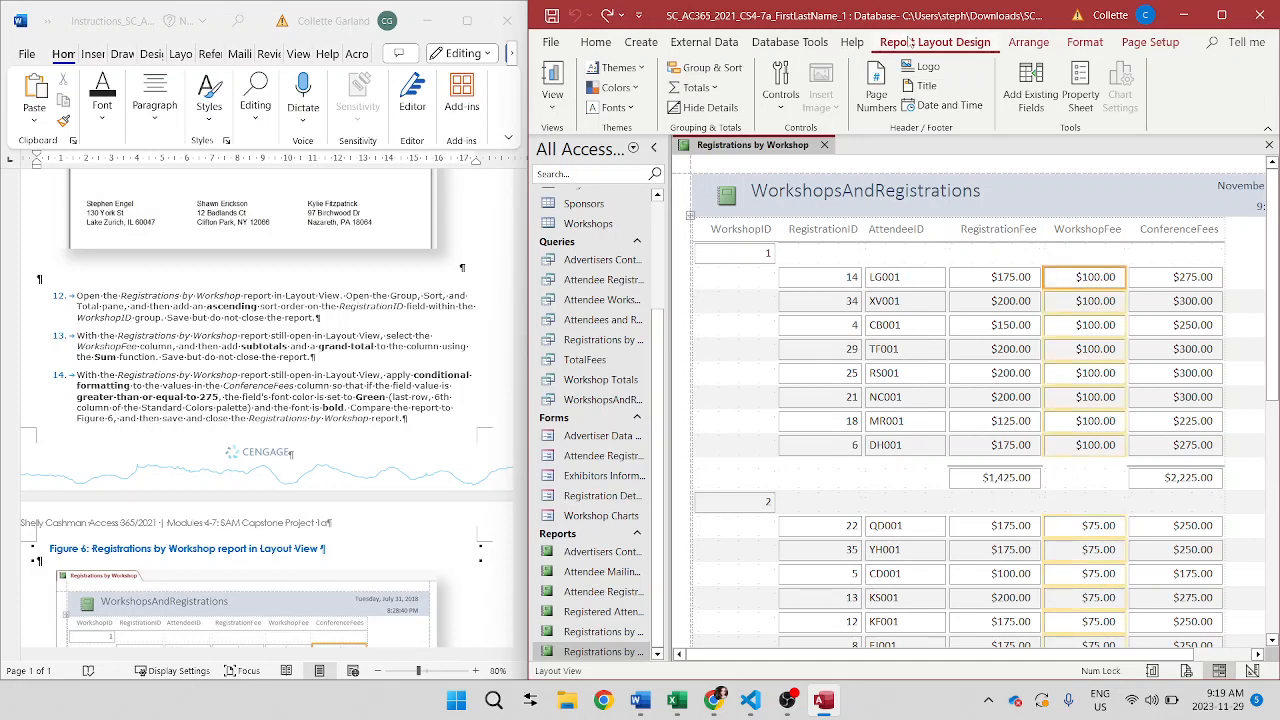
{"action": "left_click", "coordinate": [716, 89]}
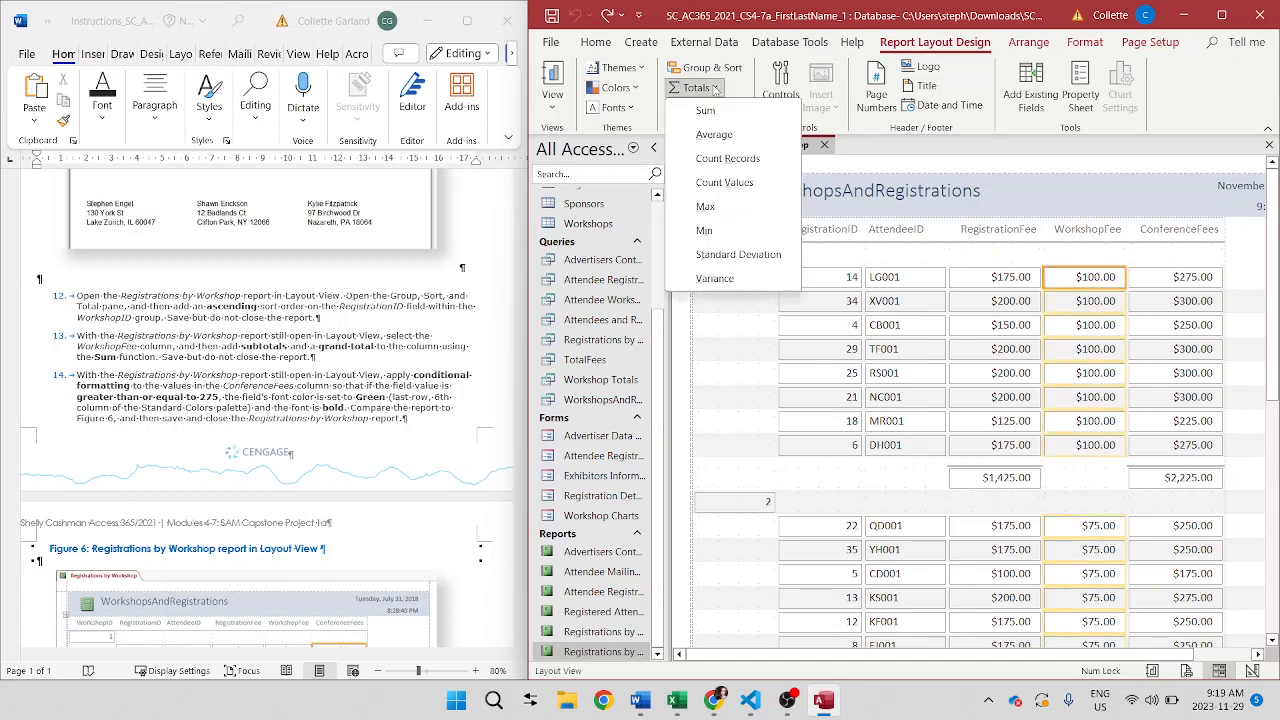
{"action": "left_click", "coordinate": [713, 112]}
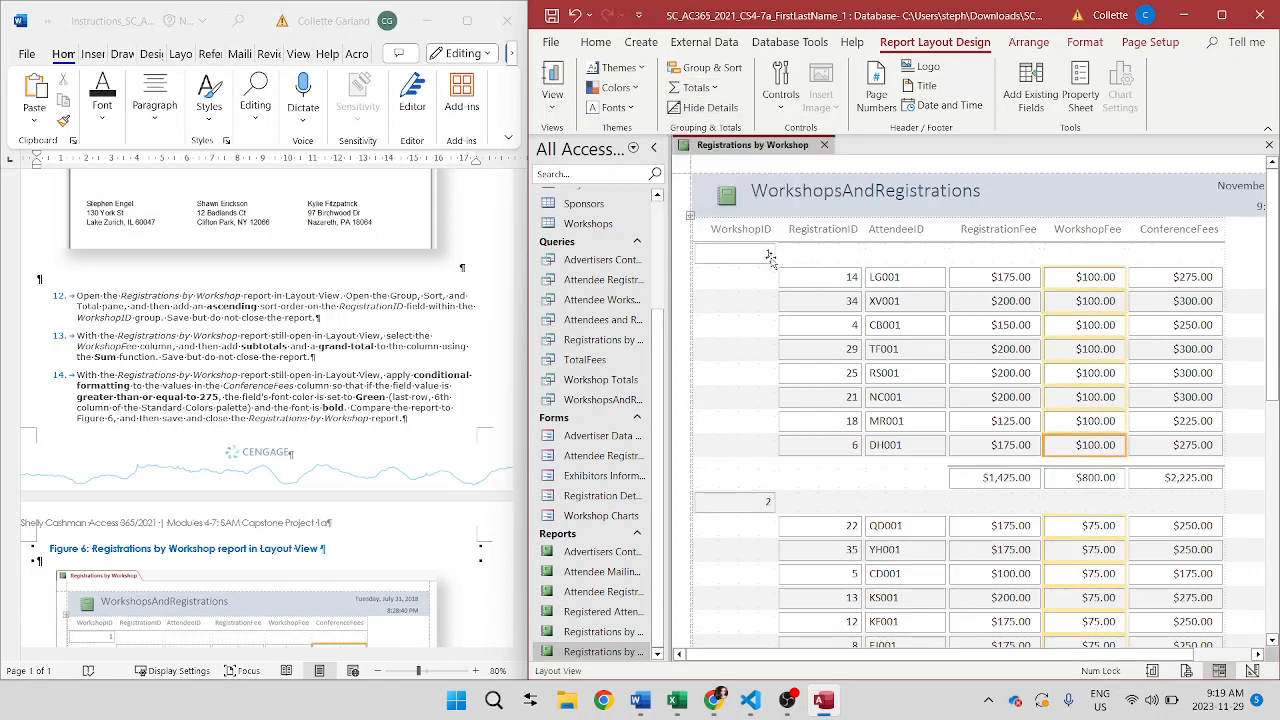
{"action": "scroll", "coordinate": [799, 531], "scroll_direction": "down", "scroll_amount": 5}
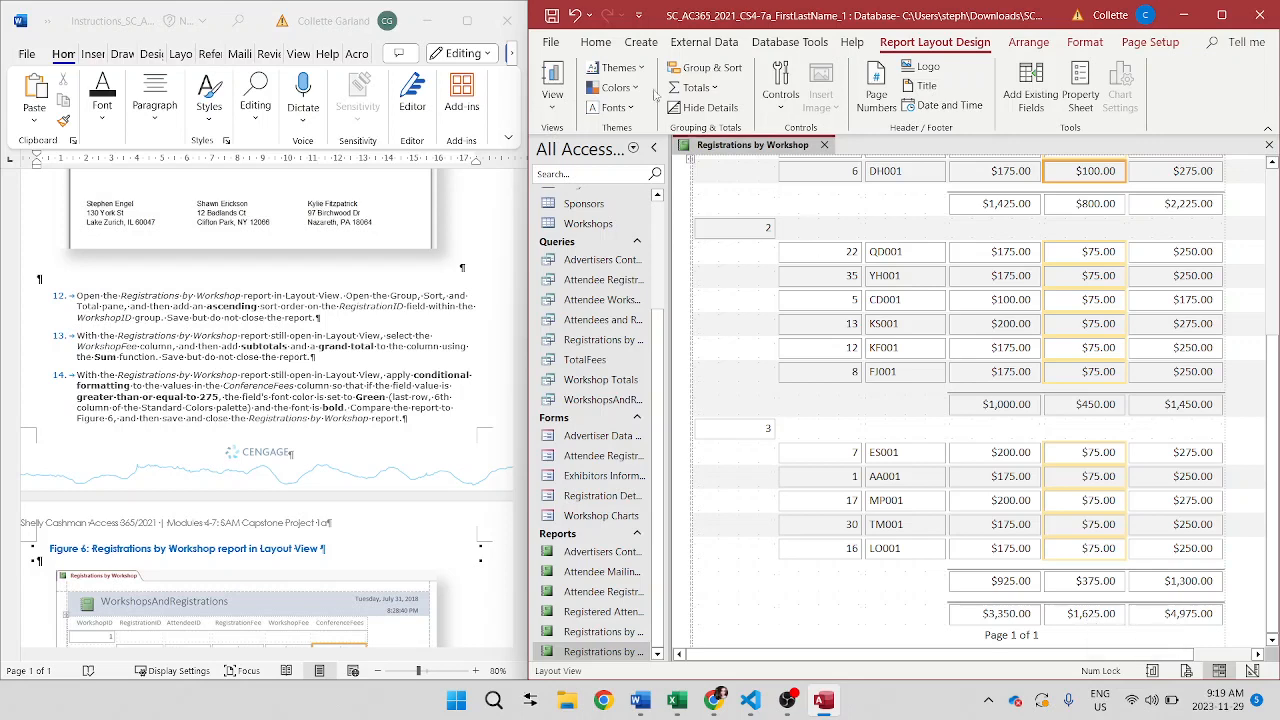
{"action": "left_click", "coordinate": [552, 17]}
- Create a conditional formatting rule on the ConferenceFees values for field values greater than or equal to 275
{"action": "scroll", "coordinate": [1068, 292], "scroll_direction": "up", "scroll_amount": 5}
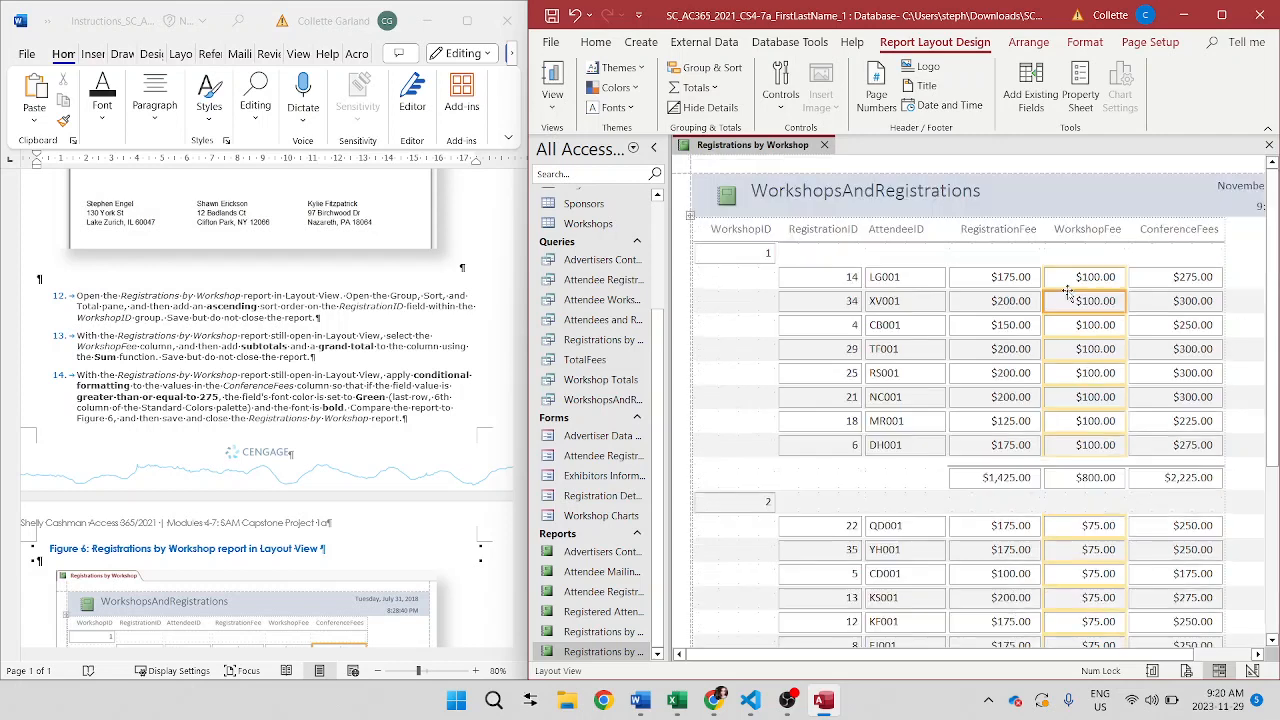
{"action": "left_click", "coordinate": [1142, 301]}
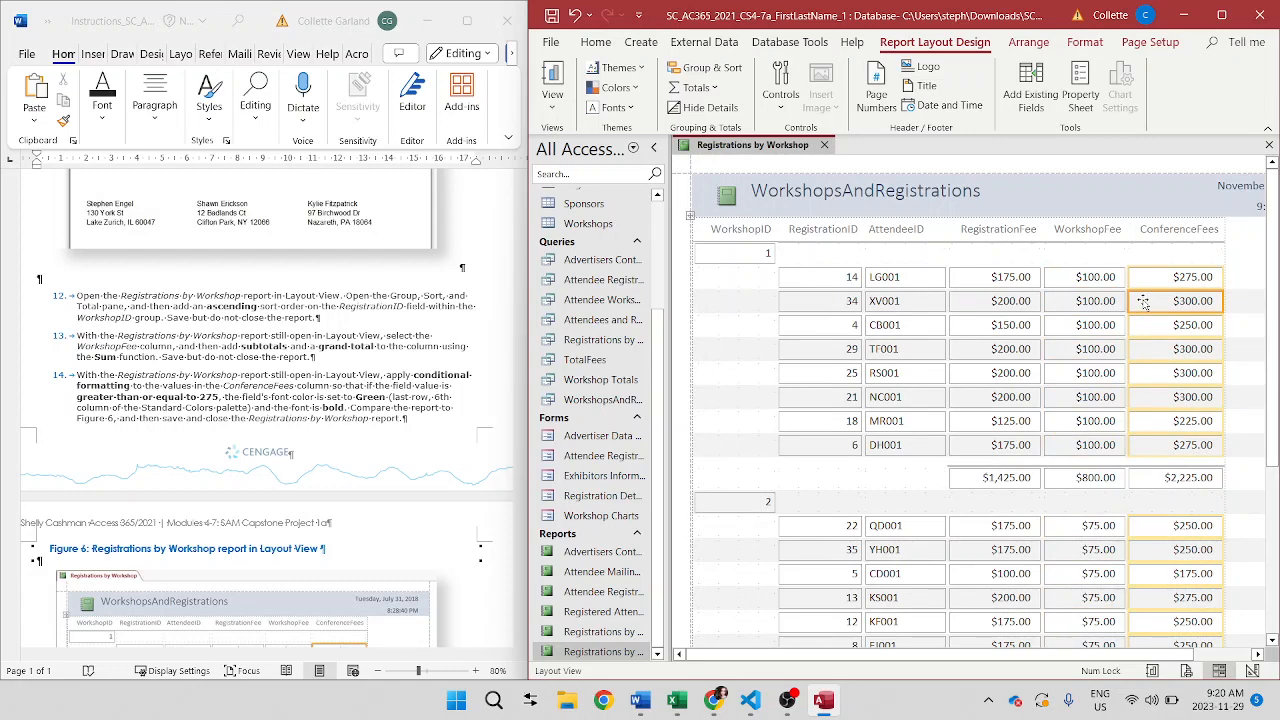
{"action": "left_click", "coordinate": [1028, 42]}
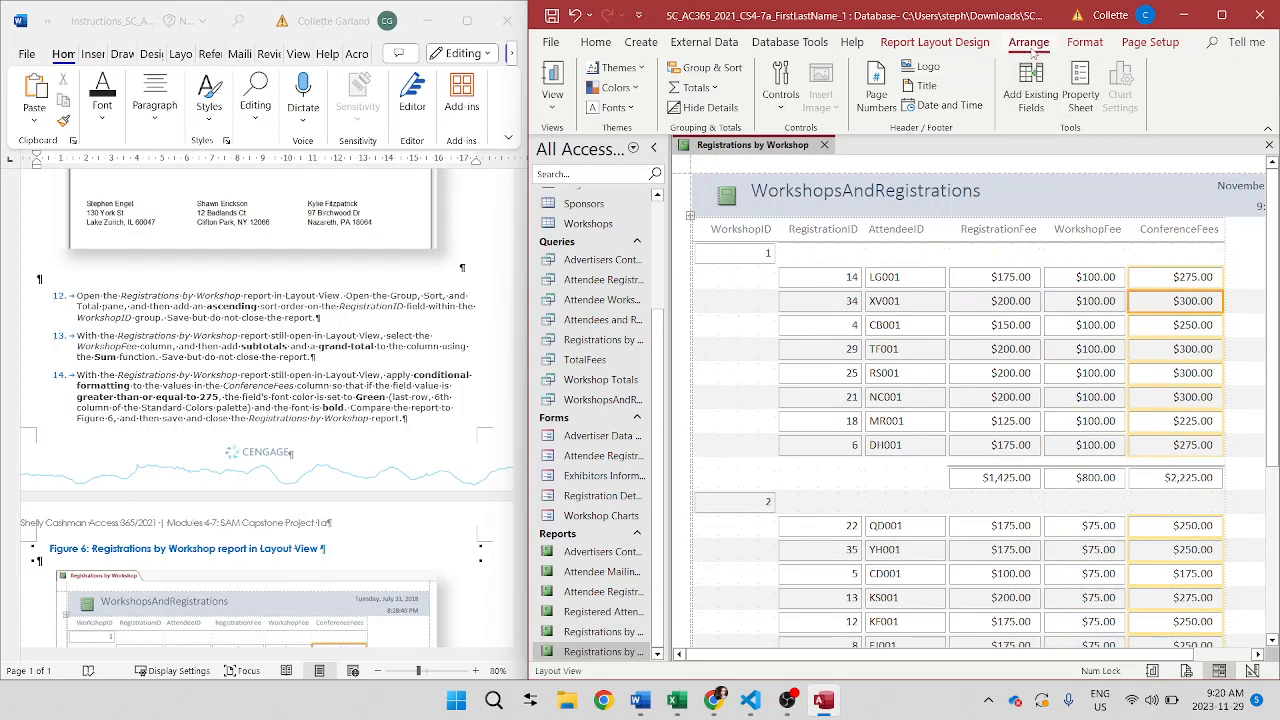
{"action": "left_click", "coordinate": [1082, 43]}
{"action": "left_click", "coordinate": [1127, 104]}
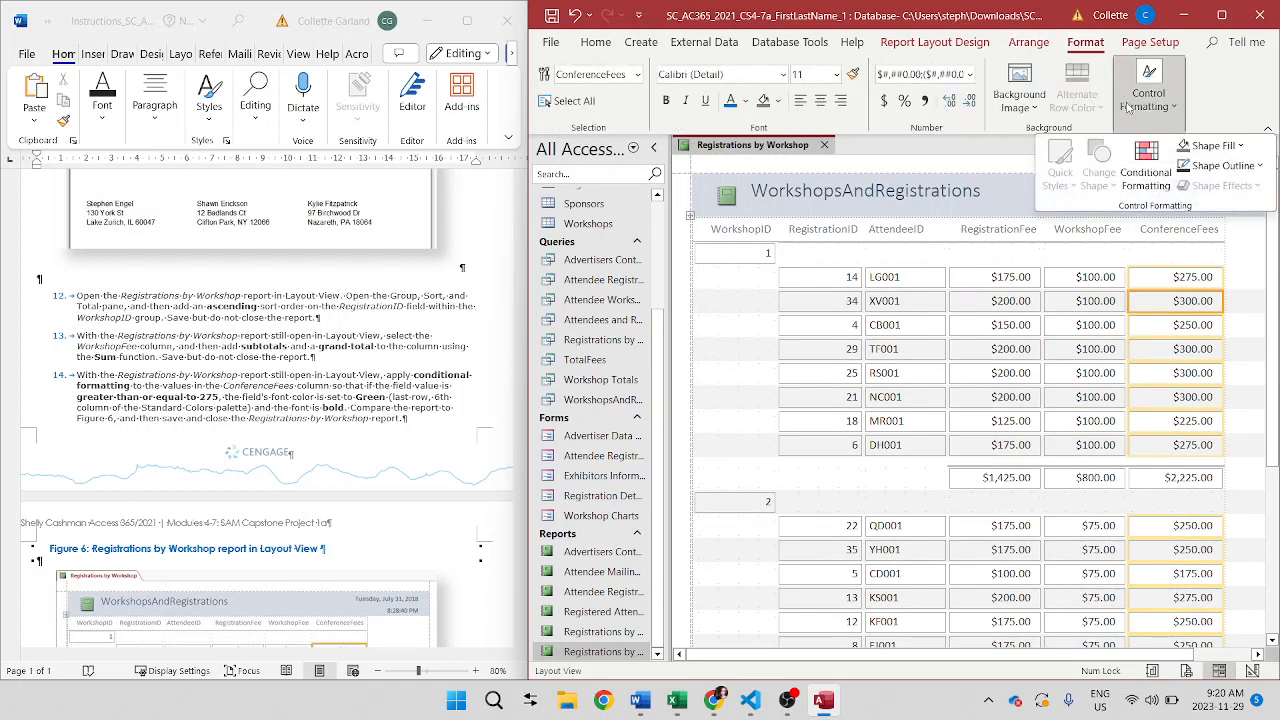
{"action": "left_click", "coordinate": [1143, 172]}
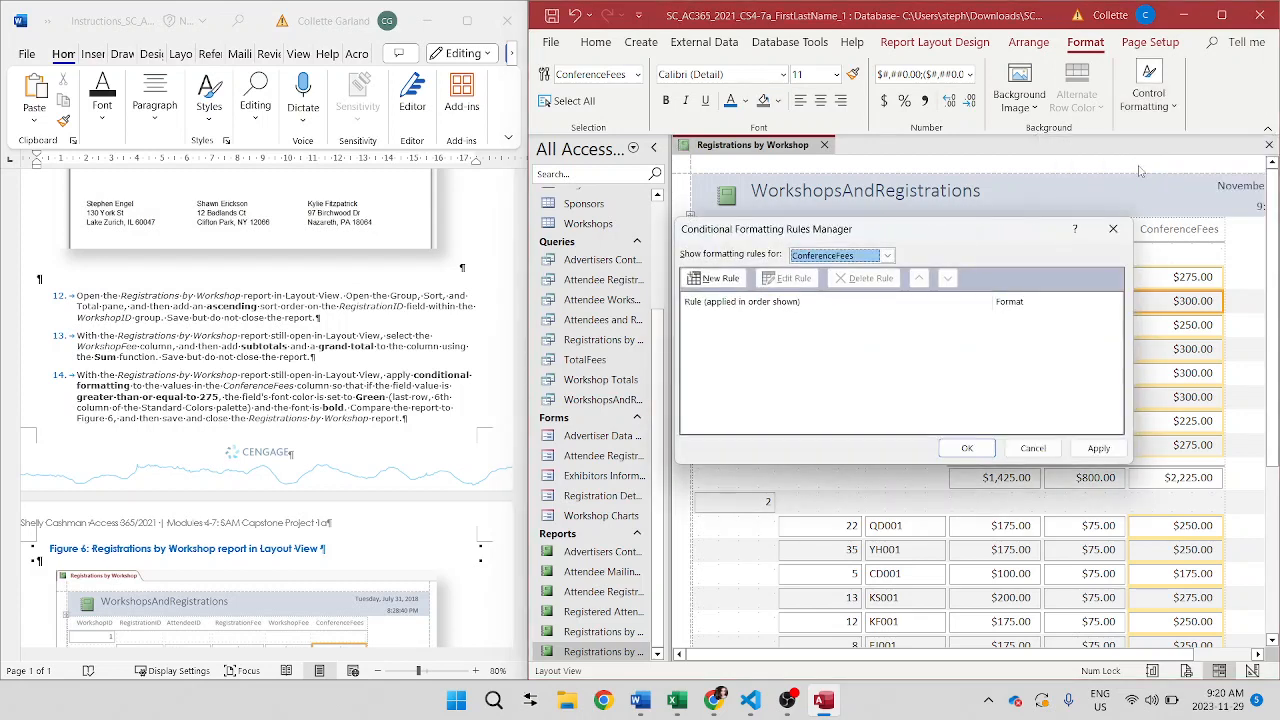
{"action": "left_click", "coordinate": [722, 280]}
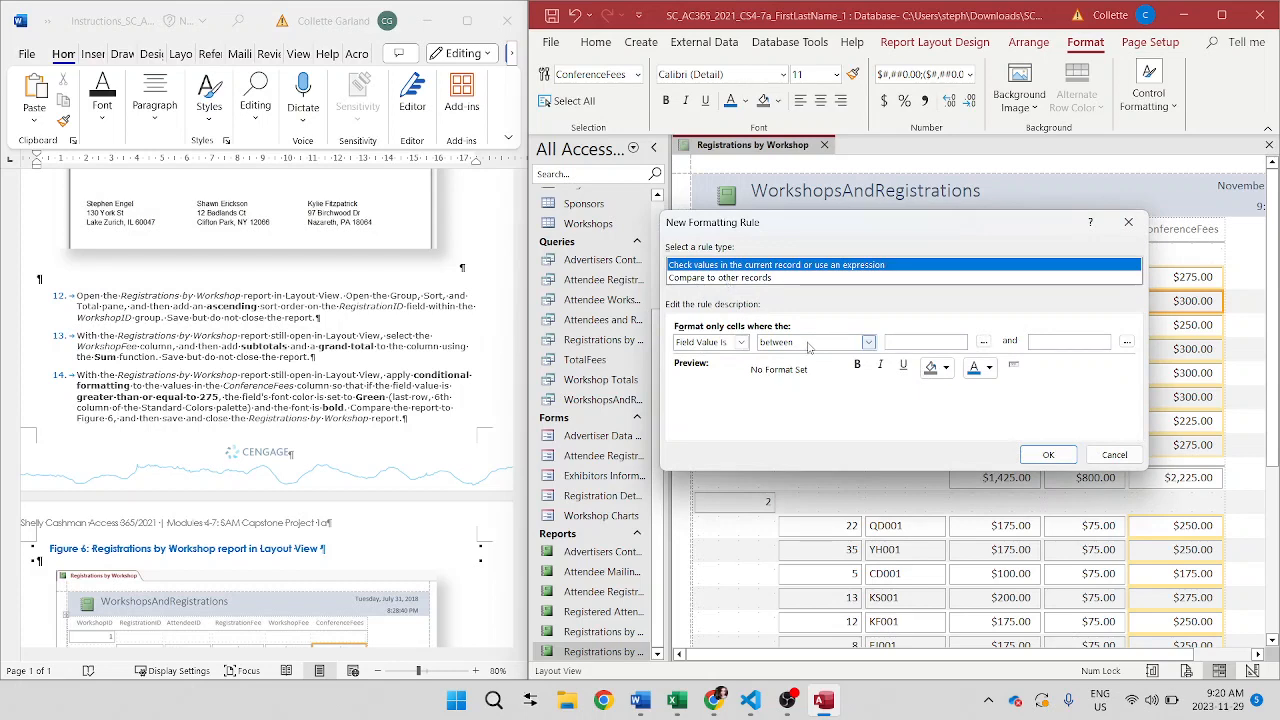
{"action": "left_click", "coordinate": [868, 342]}
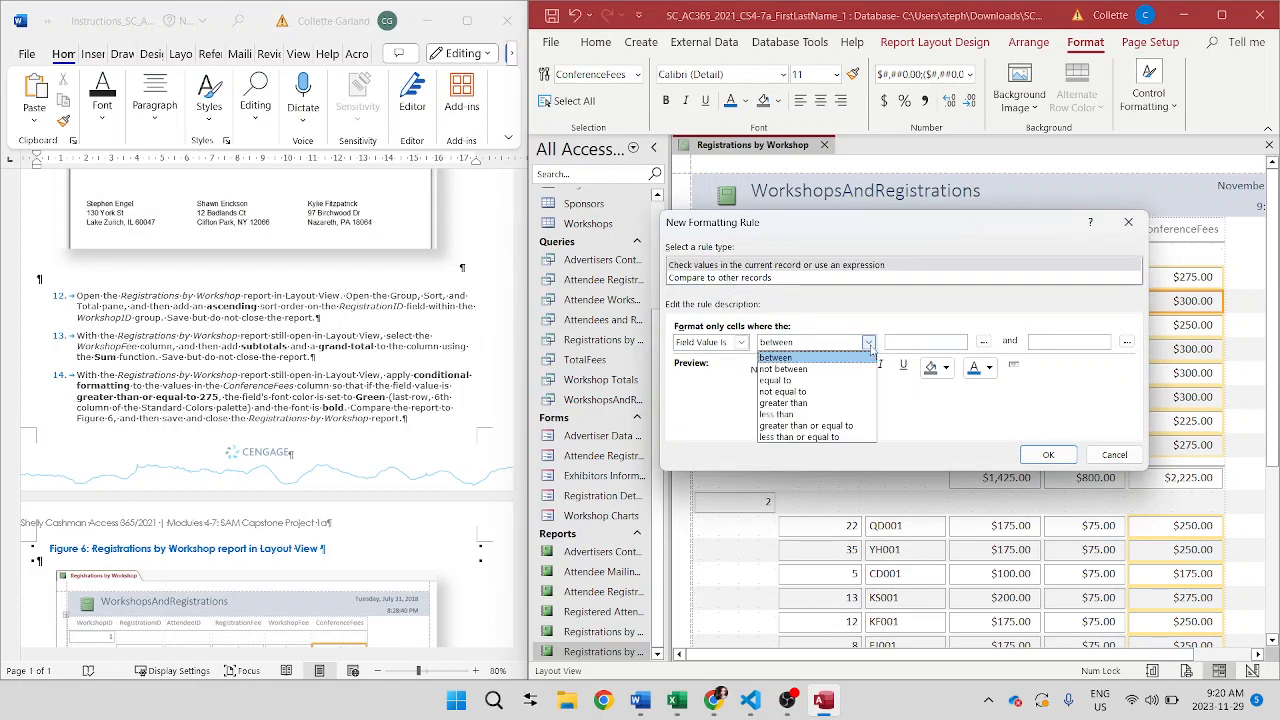
{"action": "left_click", "coordinate": [810, 426]}
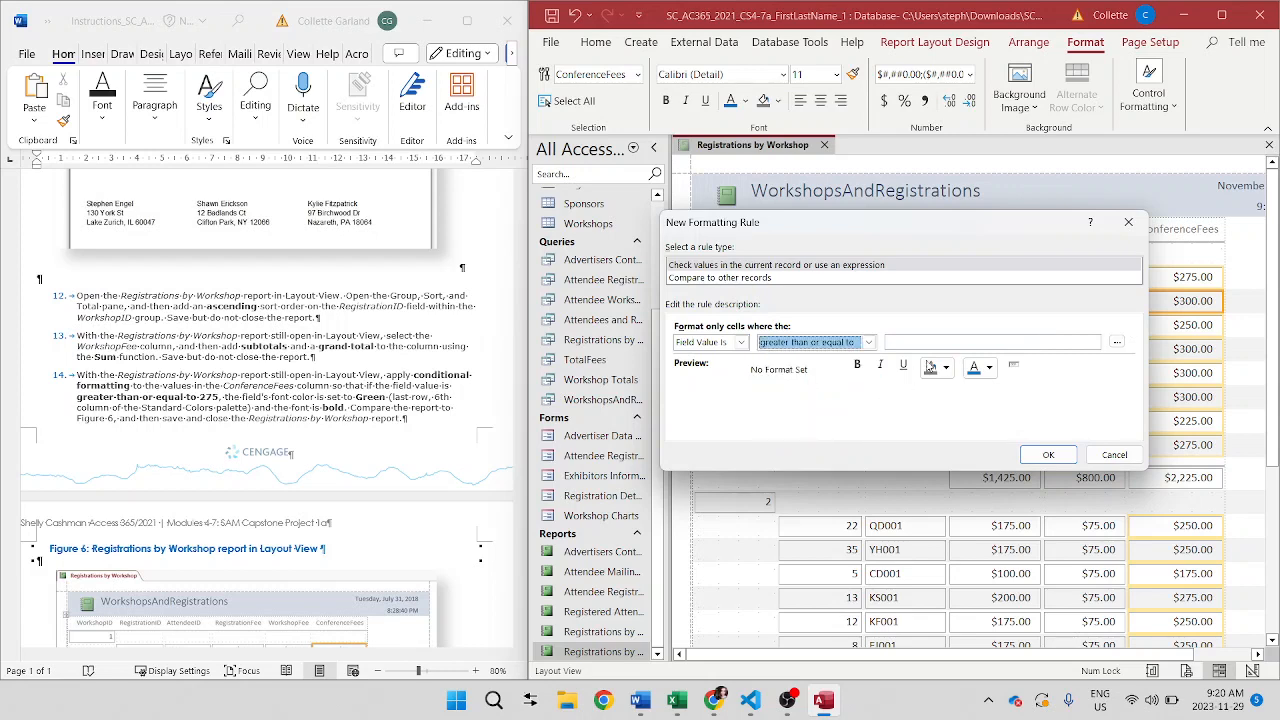
{"action": "left_click", "coordinate": [930, 342]}
{"action": "type", "text": "275"}
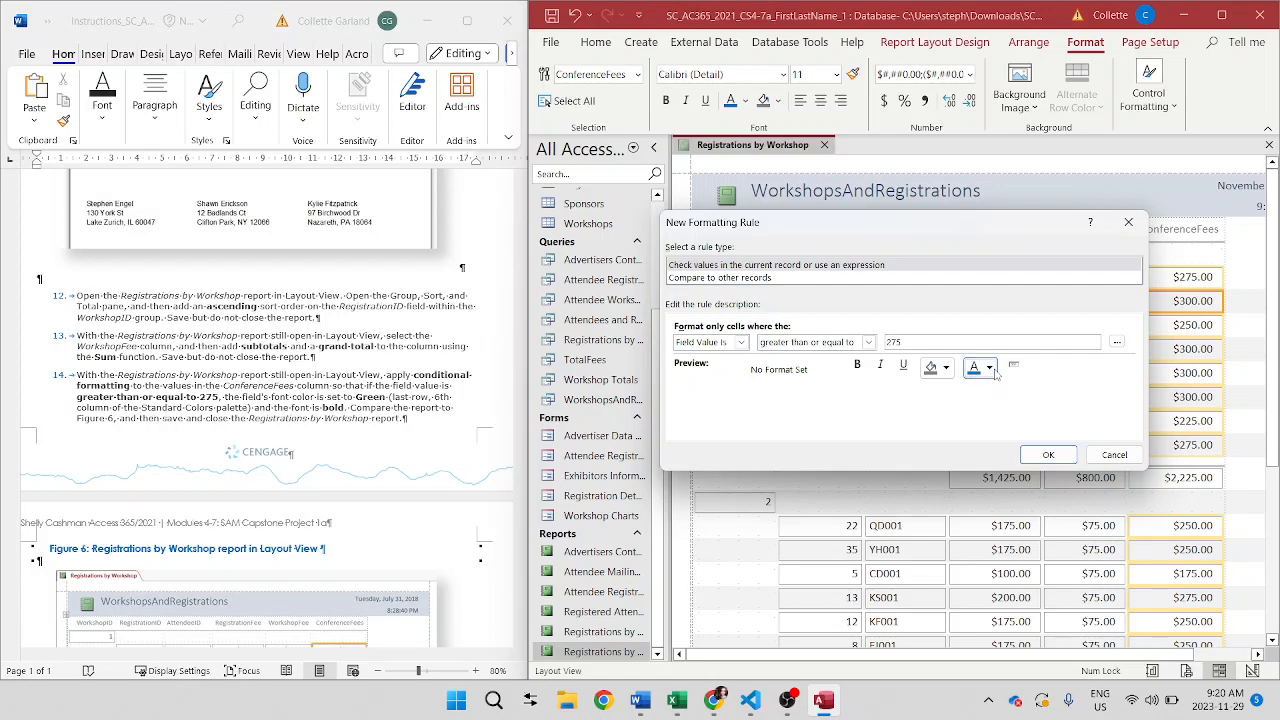
- Give the rule a bold Green font (Standard Colors, last row, 6th column) and apply it to the ConferenceFees column
{"action": "left_click", "coordinate": [995, 373]}
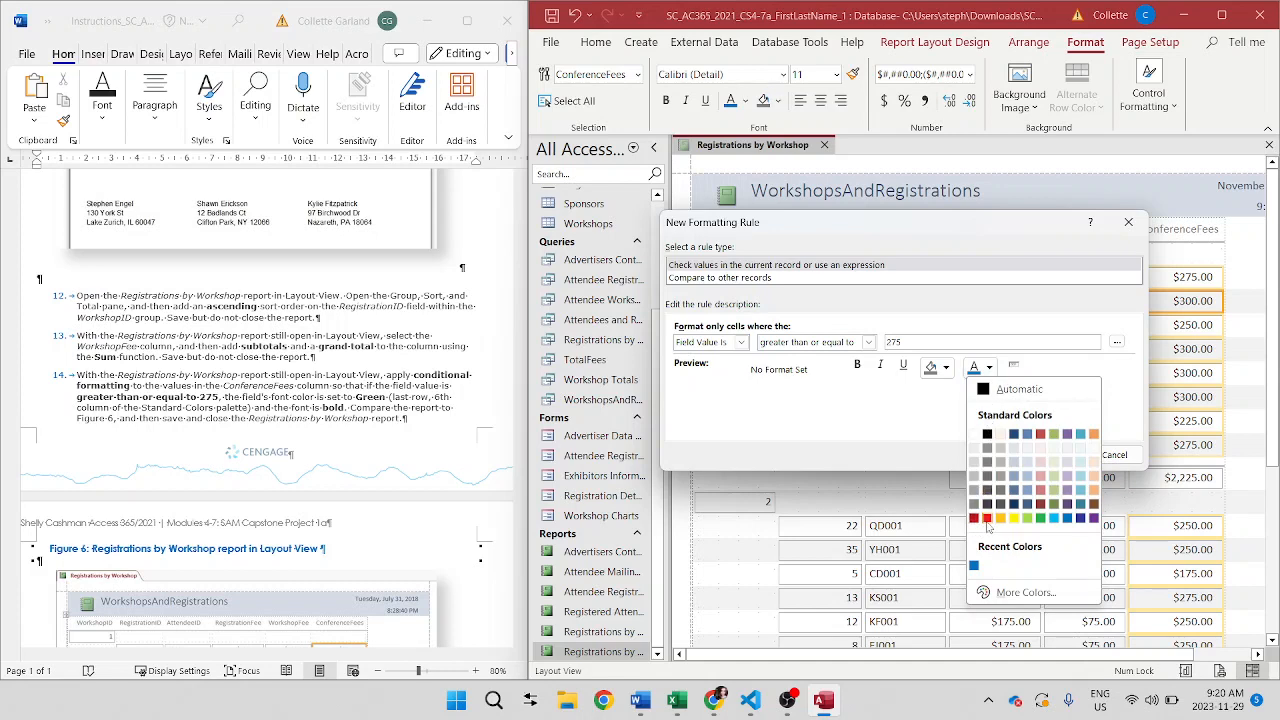
{"action": "left_click", "coordinate": [1040, 518]}
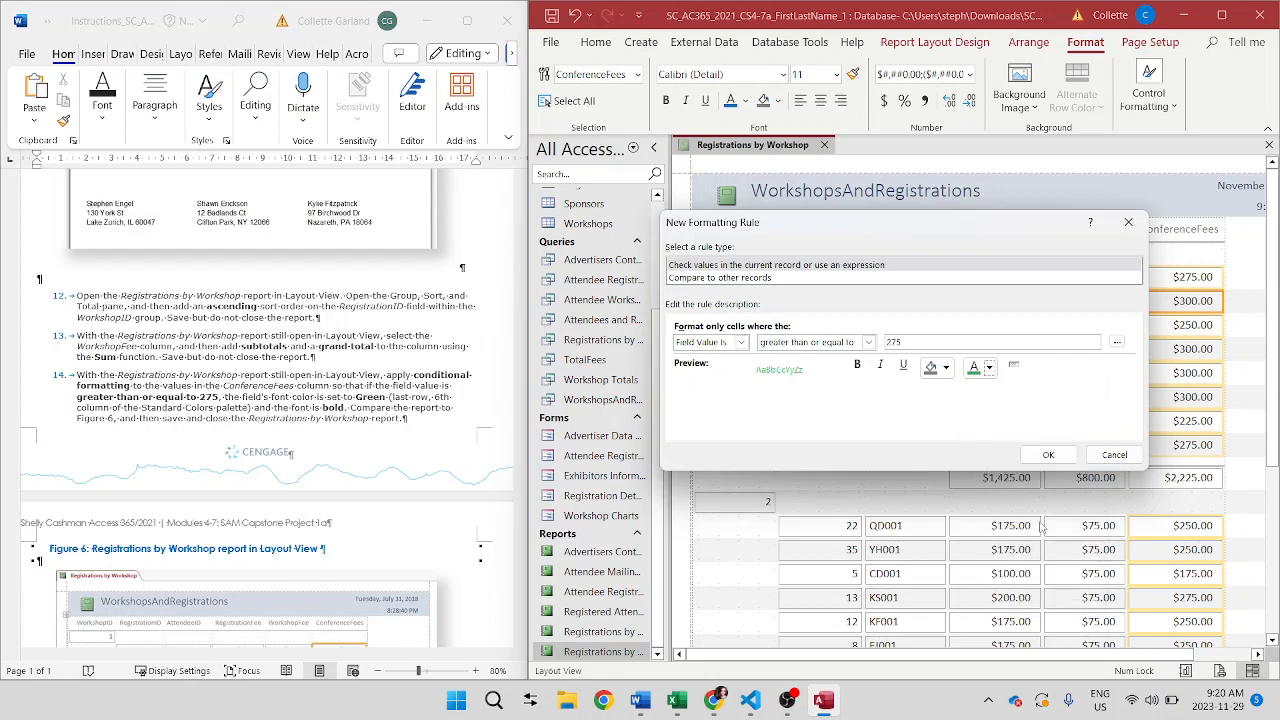
{"action": "left_click", "coordinate": [857, 364]}
{"action": "left_click", "coordinate": [1043, 457]}
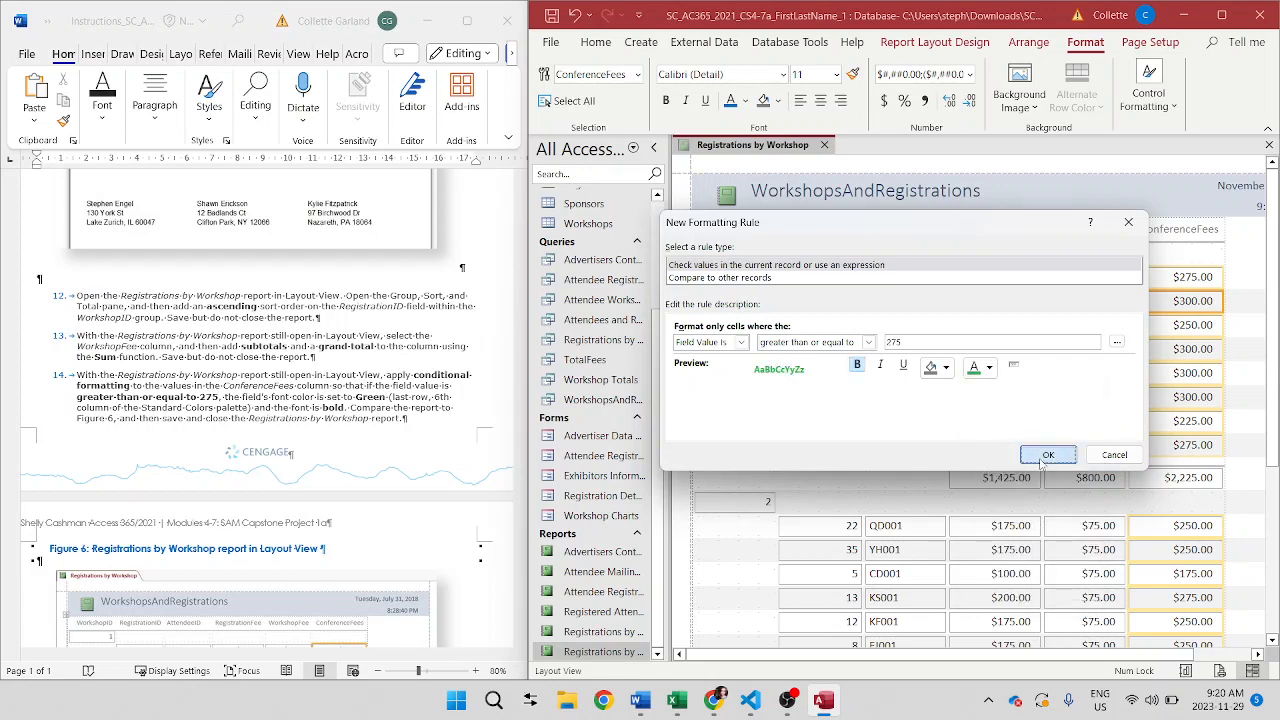
{"action": "left_click", "coordinate": [1098, 448]}
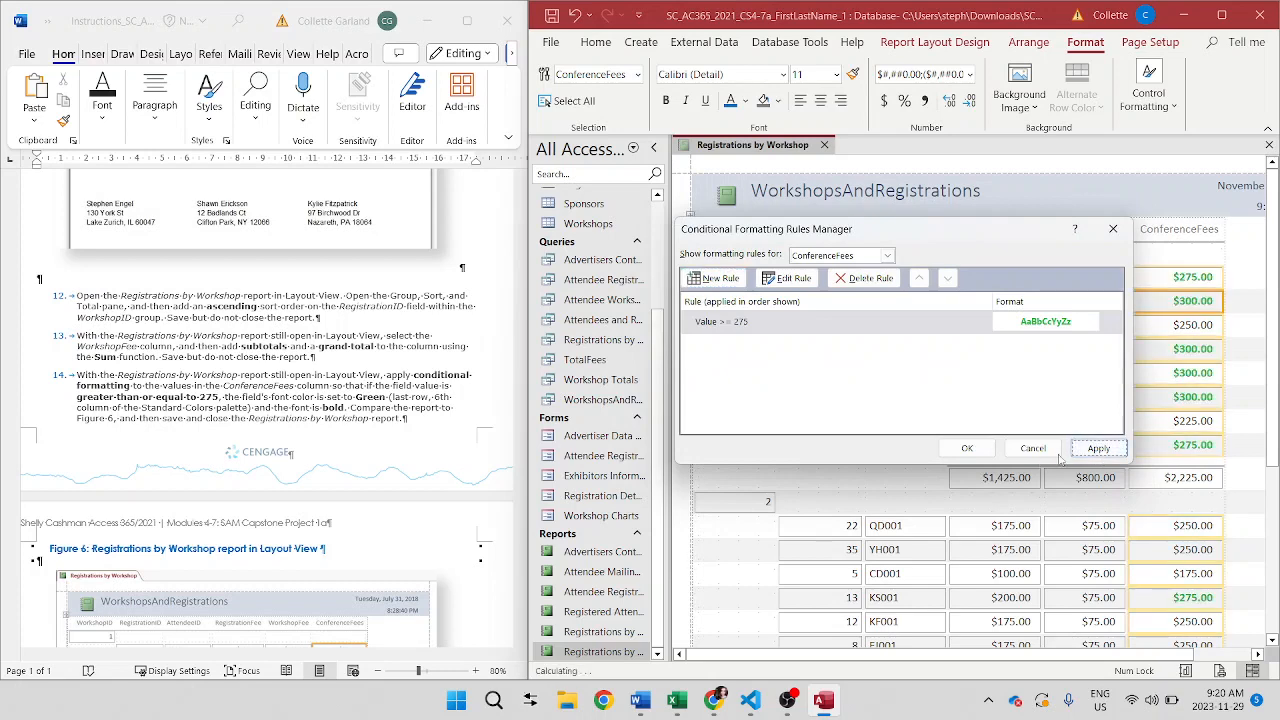
{"action": "left_click", "coordinate": [967, 448]}
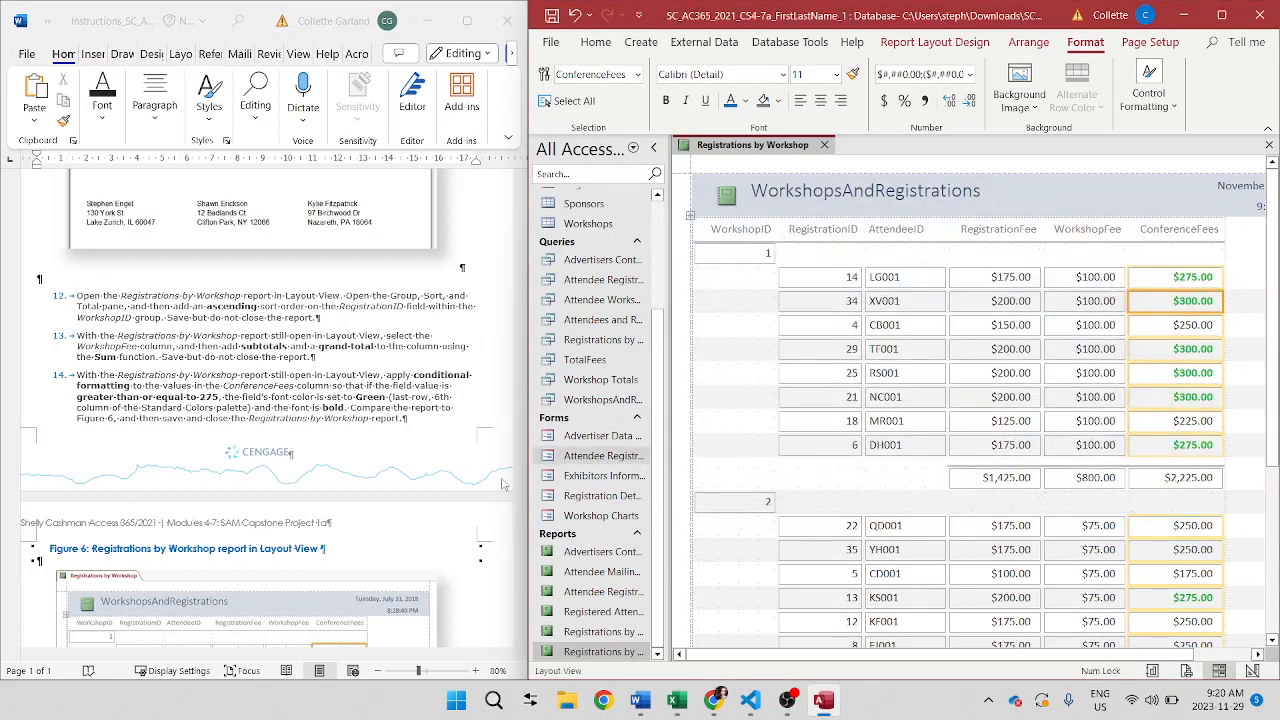
- Compare the Registrations by Workshop report with Figure 6 in the instructions, and save and close the report
{"action": "scroll", "coordinate": [298, 537], "scroll_direction": "down", "scroll_amount": 3}
{"action": "scroll", "coordinate": [298, 537], "scroll_direction": "down", "scroll_amount": 2}
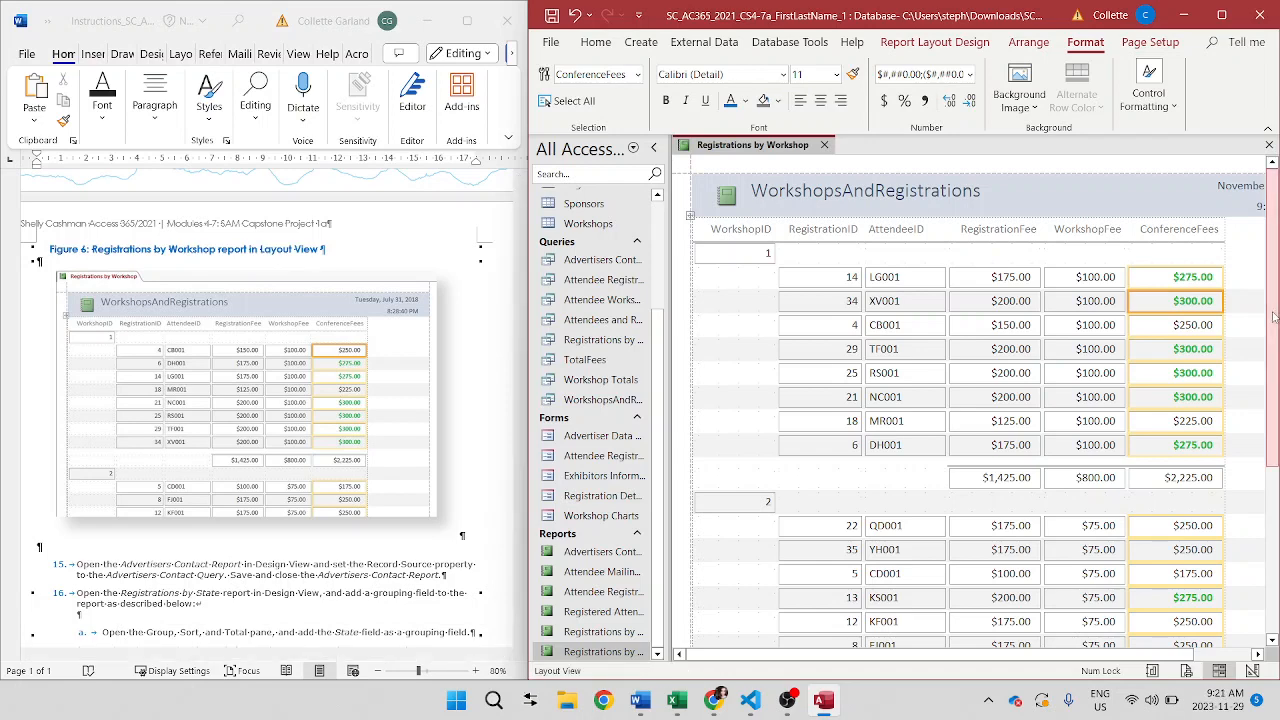
{"action": "left_click_drag", "start_coordinate": [1274, 317], "coordinate": [1279, 268]}
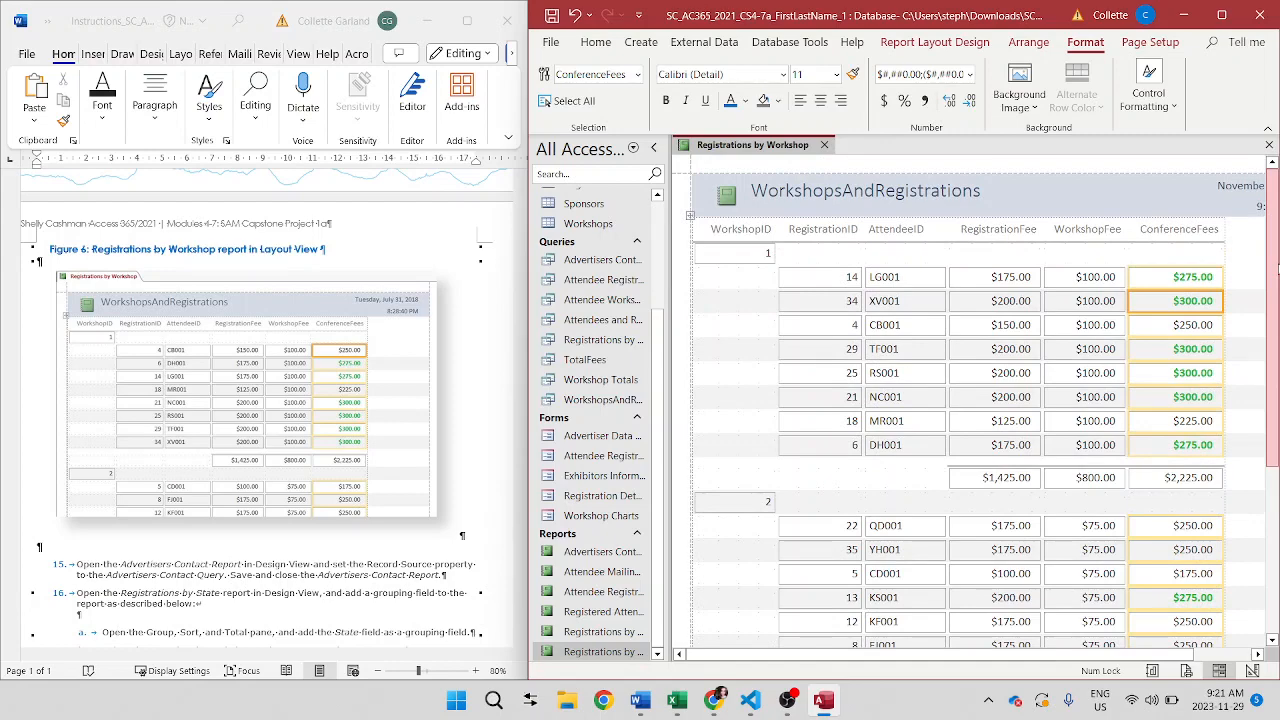
{"action": "left_click_drag", "start_coordinate": [1279, 268], "coordinate": [1248, 563]}
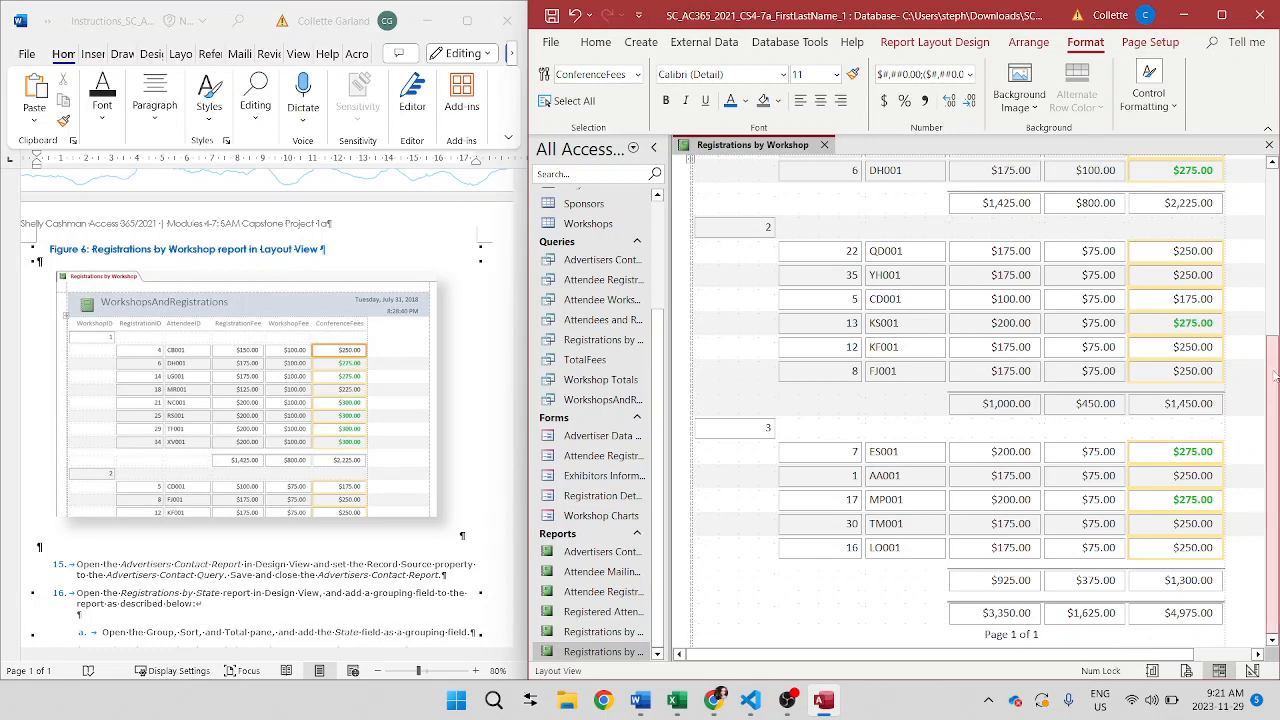
{"action": "left_click_drag", "start_coordinate": [1271, 370], "coordinate": [1271, 175]}
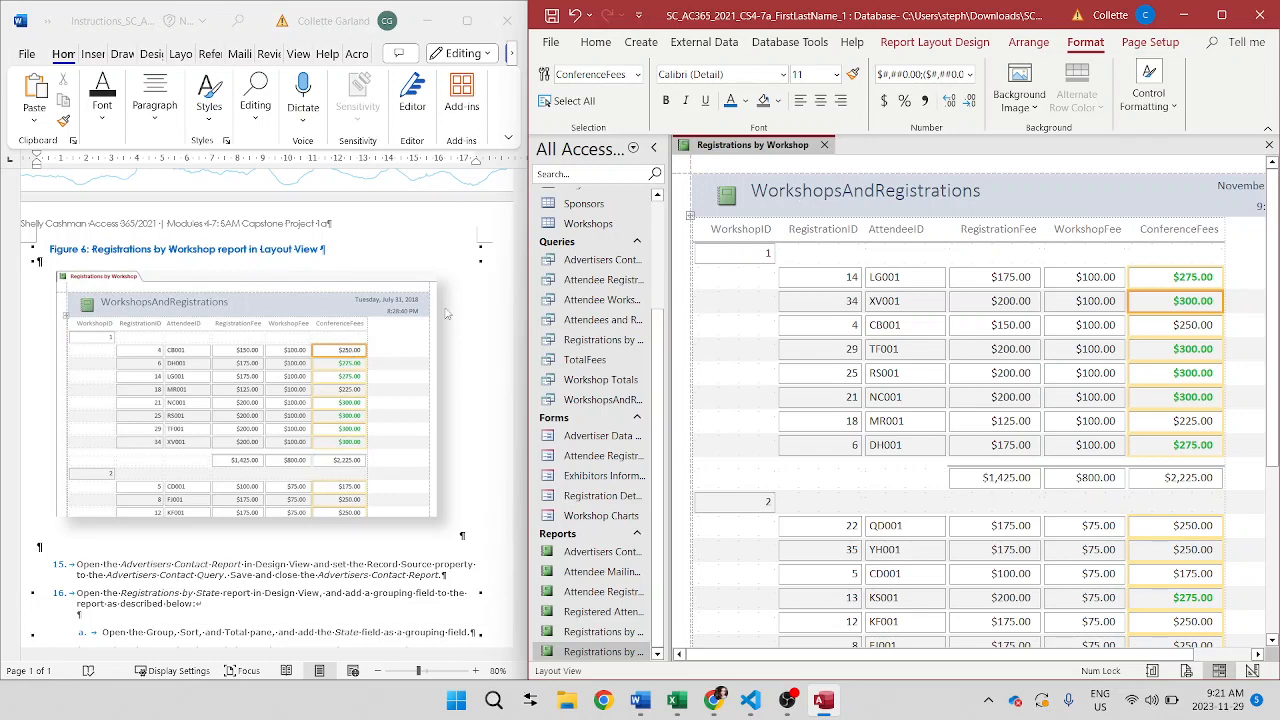
{"action": "scroll", "coordinate": [380, 340], "scroll_direction": "up", "scroll_amount": 4}
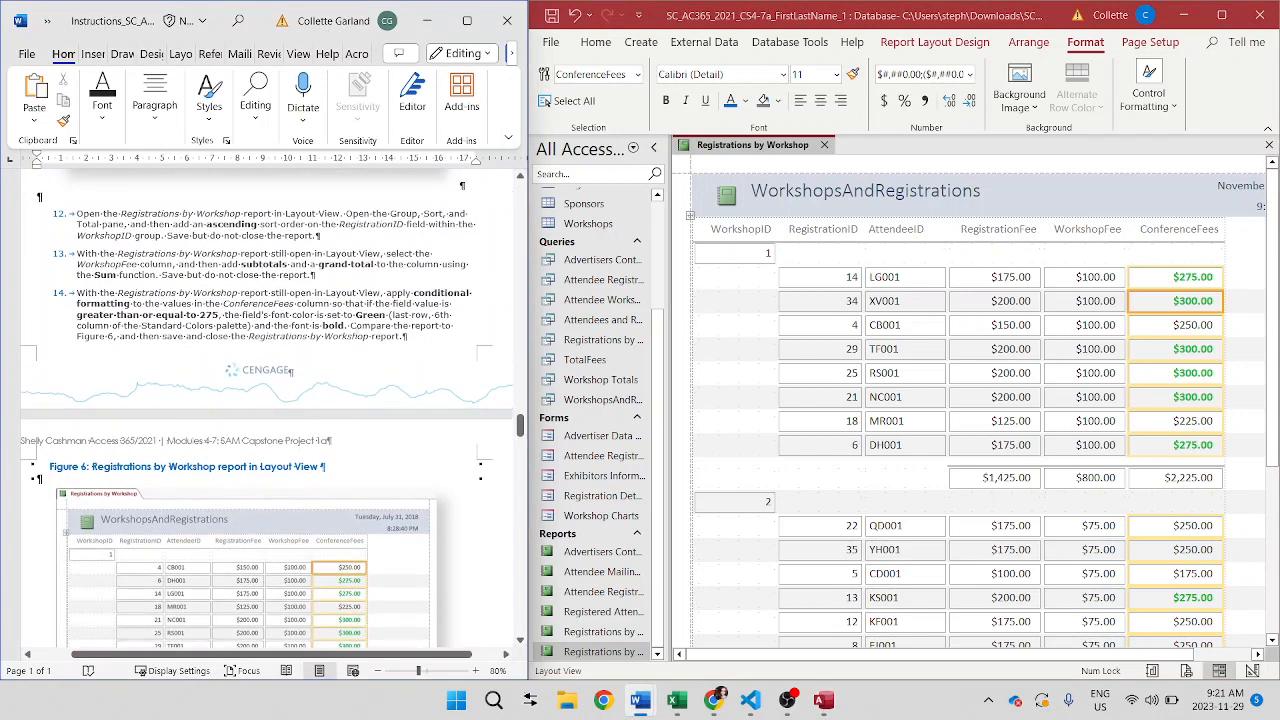
{"action": "left_click", "coordinate": [553, 17]}
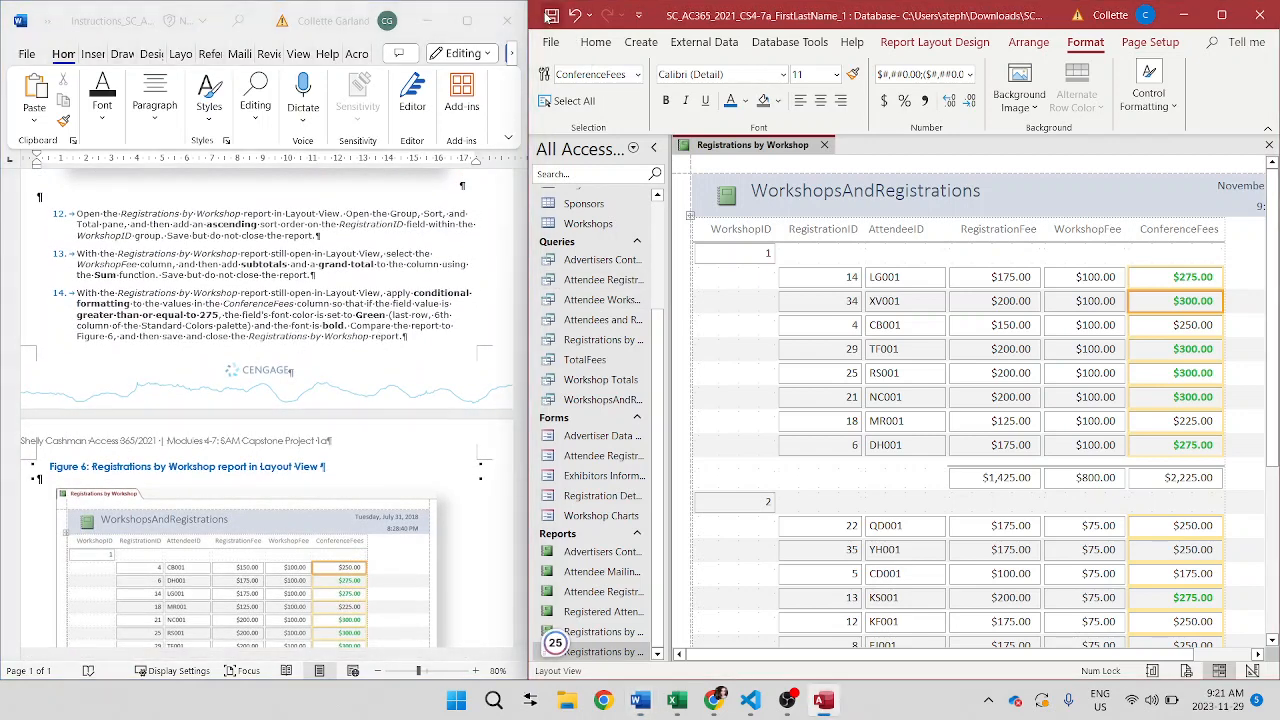
{"action": "left_click", "coordinate": [824, 145]}
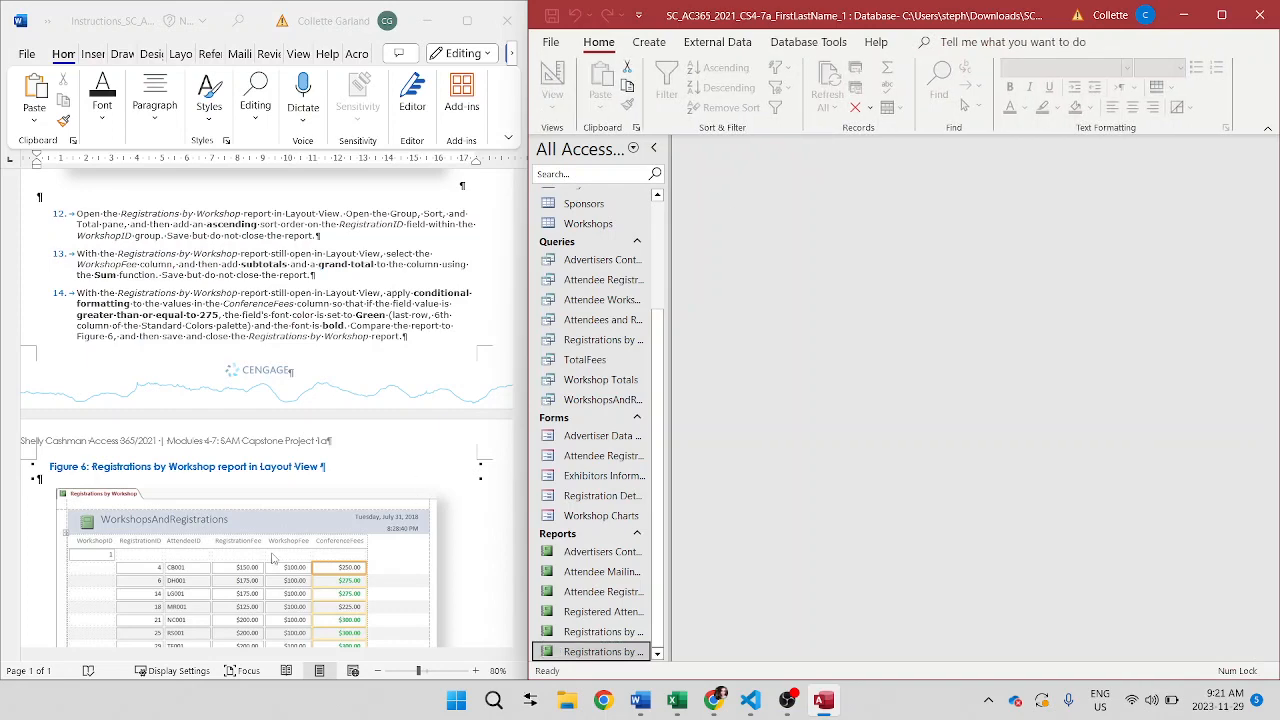
- Open the Advertisers Contact Report in Design View and display its report properties
{"action": "scroll", "coordinate": [275, 559], "scroll_direction": "down", "scroll_amount": 10}
{"action": "scroll", "coordinate": [272, 560], "scroll_direction": "down", "scroll_amount": 1}
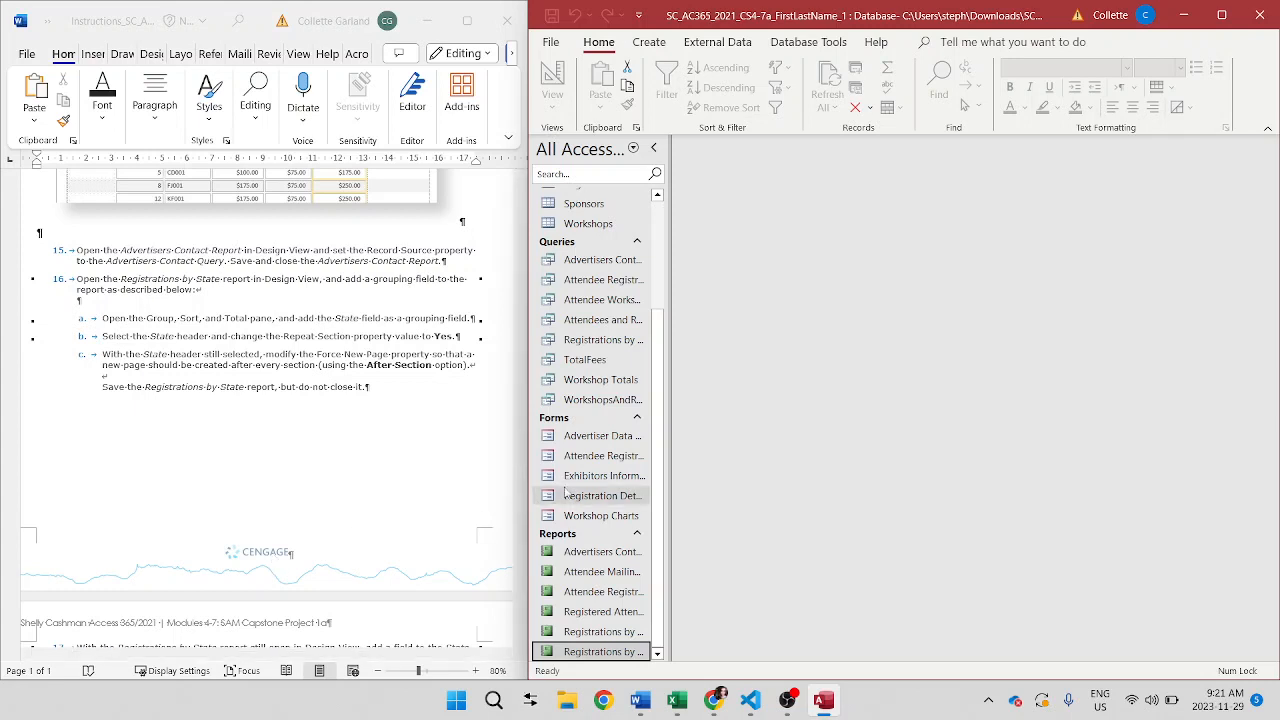
{"action": "right_click", "coordinate": [599, 553]}
{"action": "left_click", "coordinate": [656, 293]}
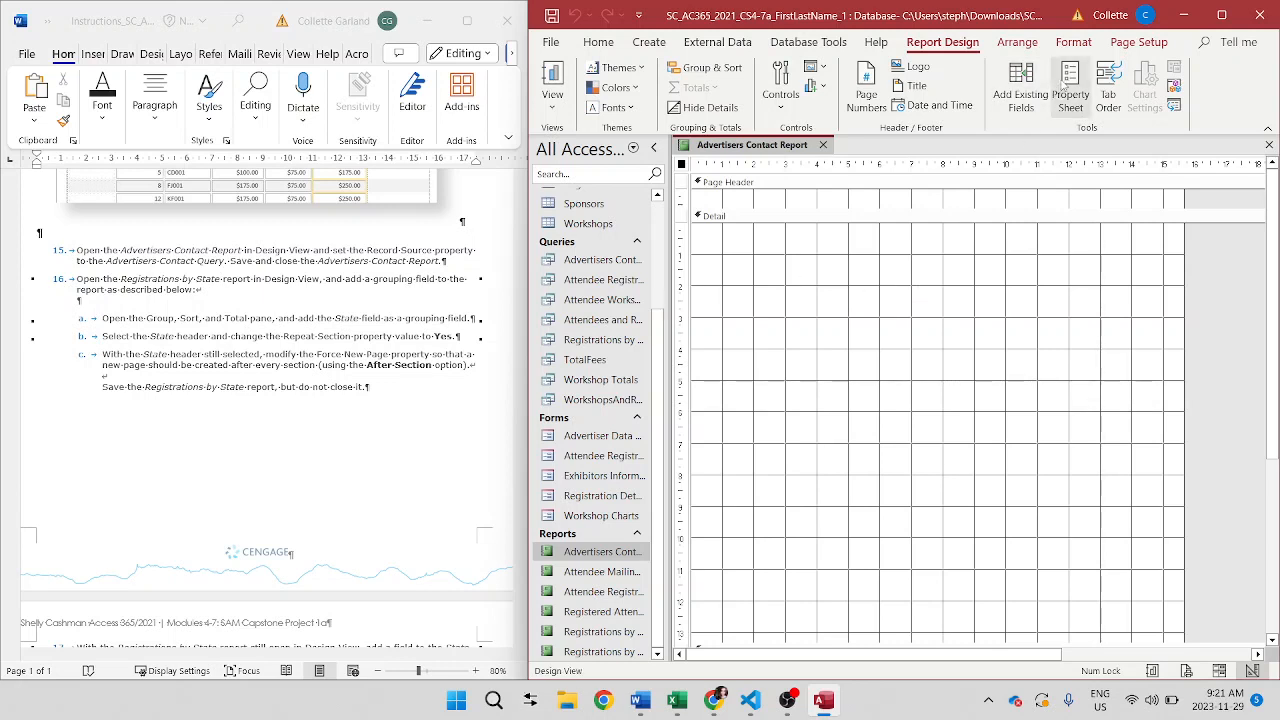
{"action": "left_click", "coordinate": [1068, 88]}
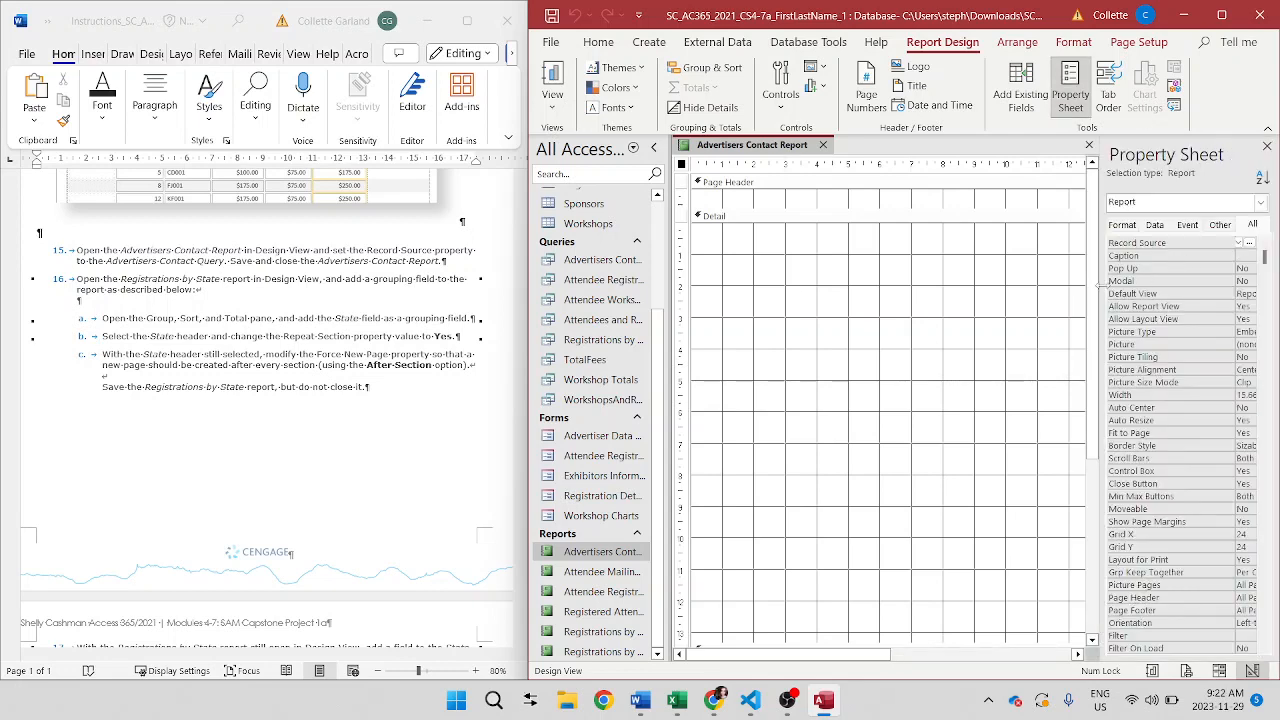
- Set the report's Record Source property to Advertisers Contact Query, and save and close the report
{"action": "left_click_drag", "start_coordinate": [1098, 286], "coordinate": [1046, 287]}
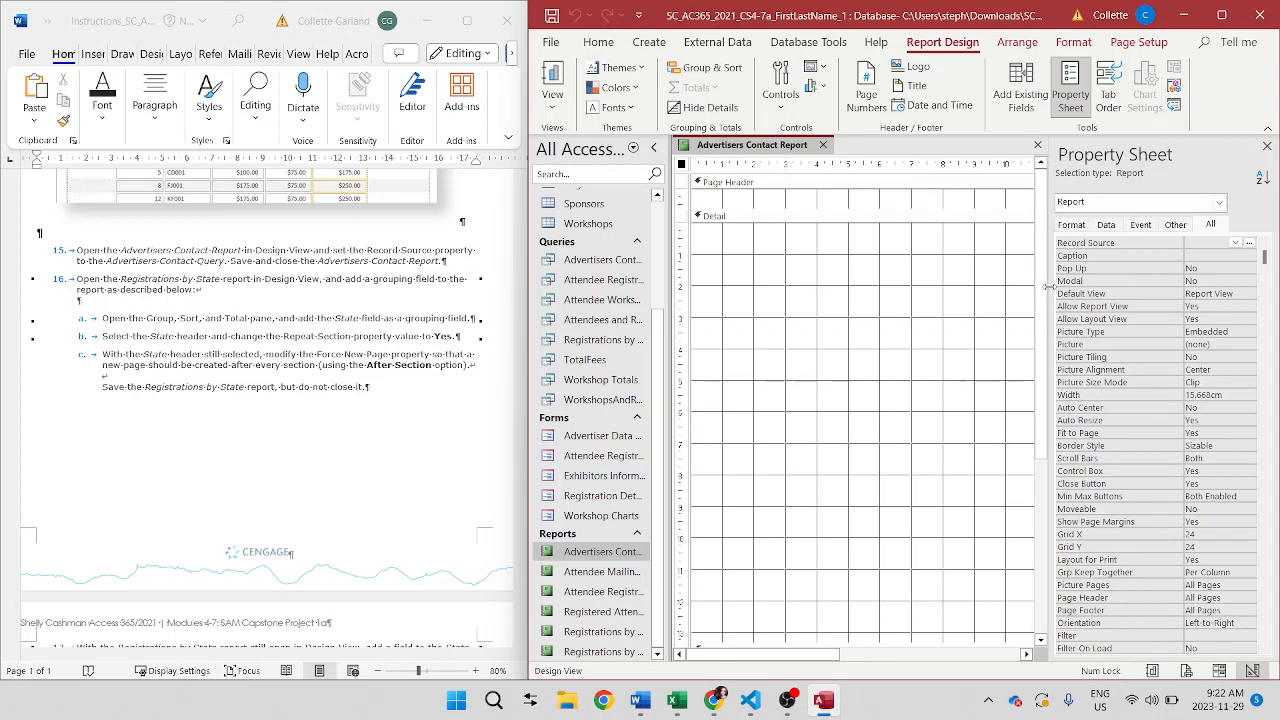
{"action": "left_click", "coordinate": [1237, 243]}
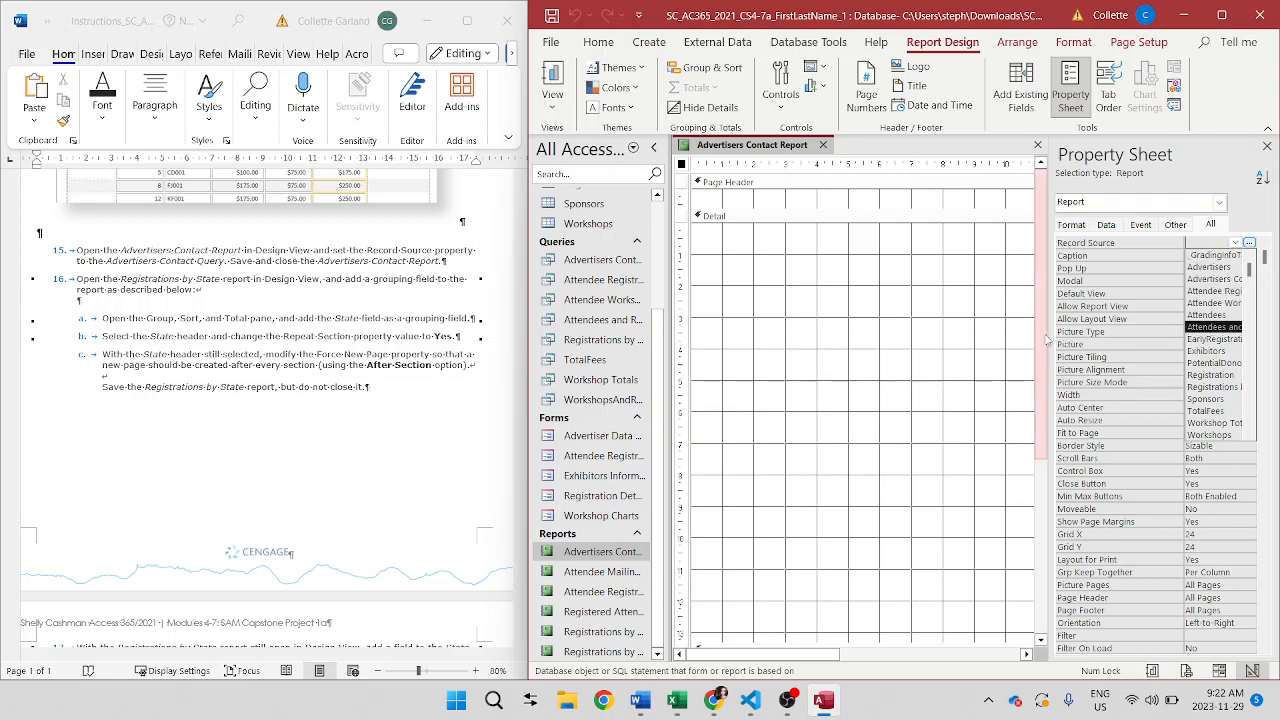
{"action": "left_click_drag", "start_coordinate": [1047, 338], "coordinate": [933, 340]}
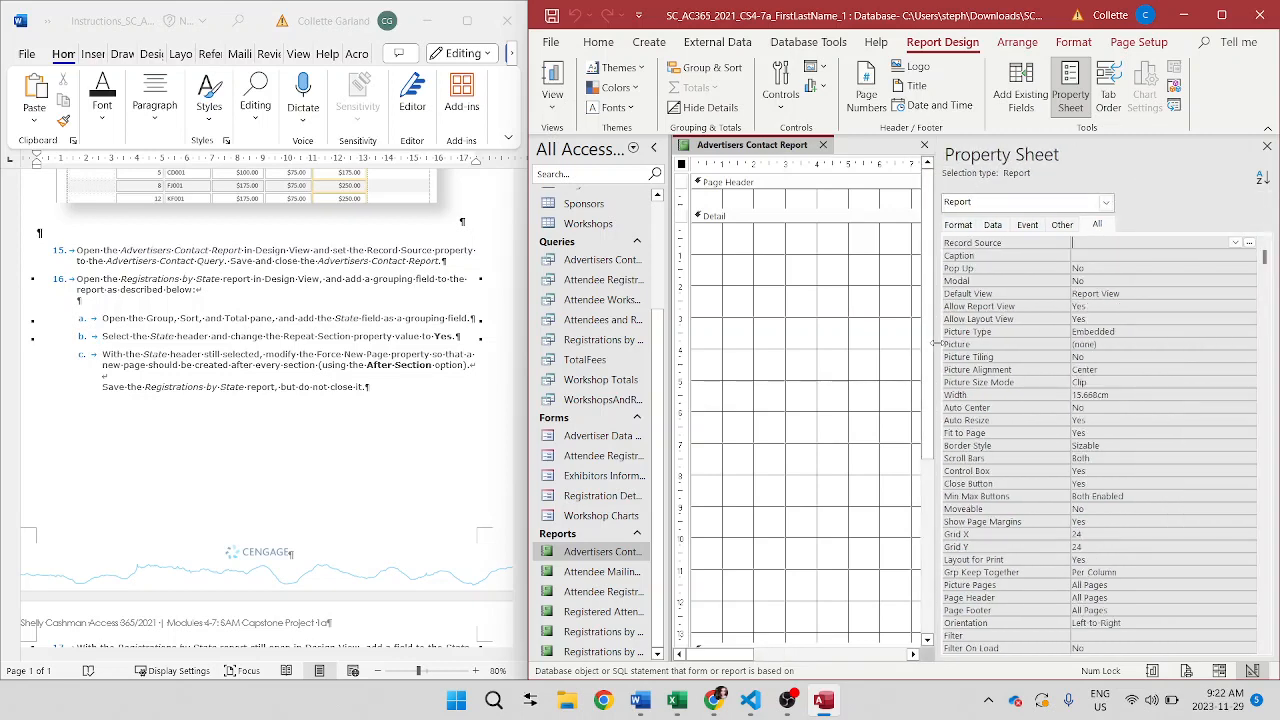
{"action": "left_click", "coordinate": [1237, 243]}
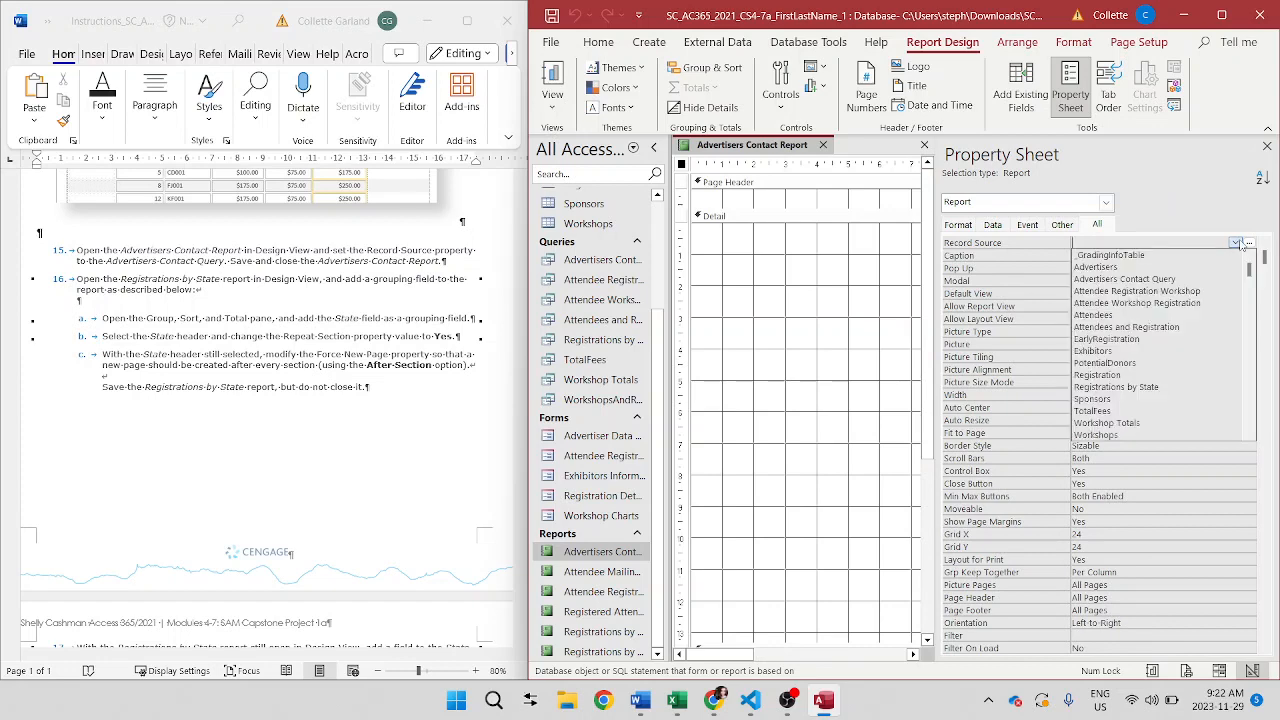
{"action": "left_click", "coordinate": [1197, 280]}
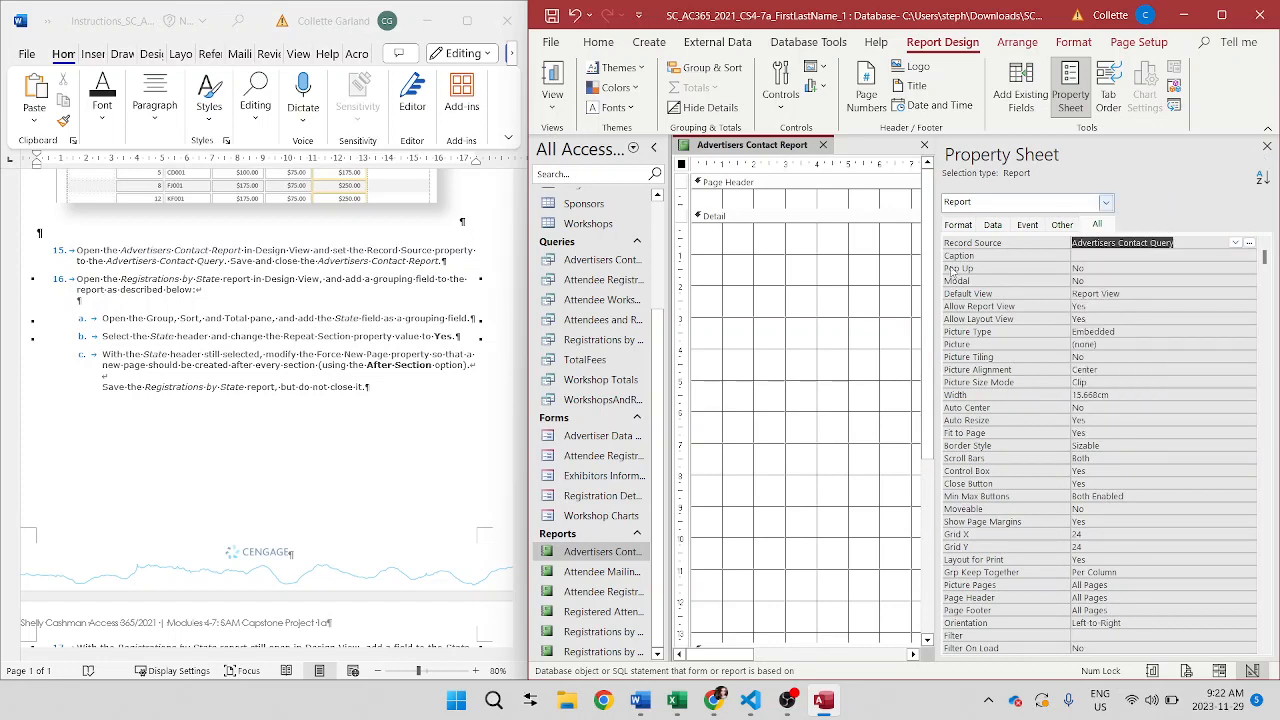
{"action": "left_click", "coordinate": [1162, 305]}
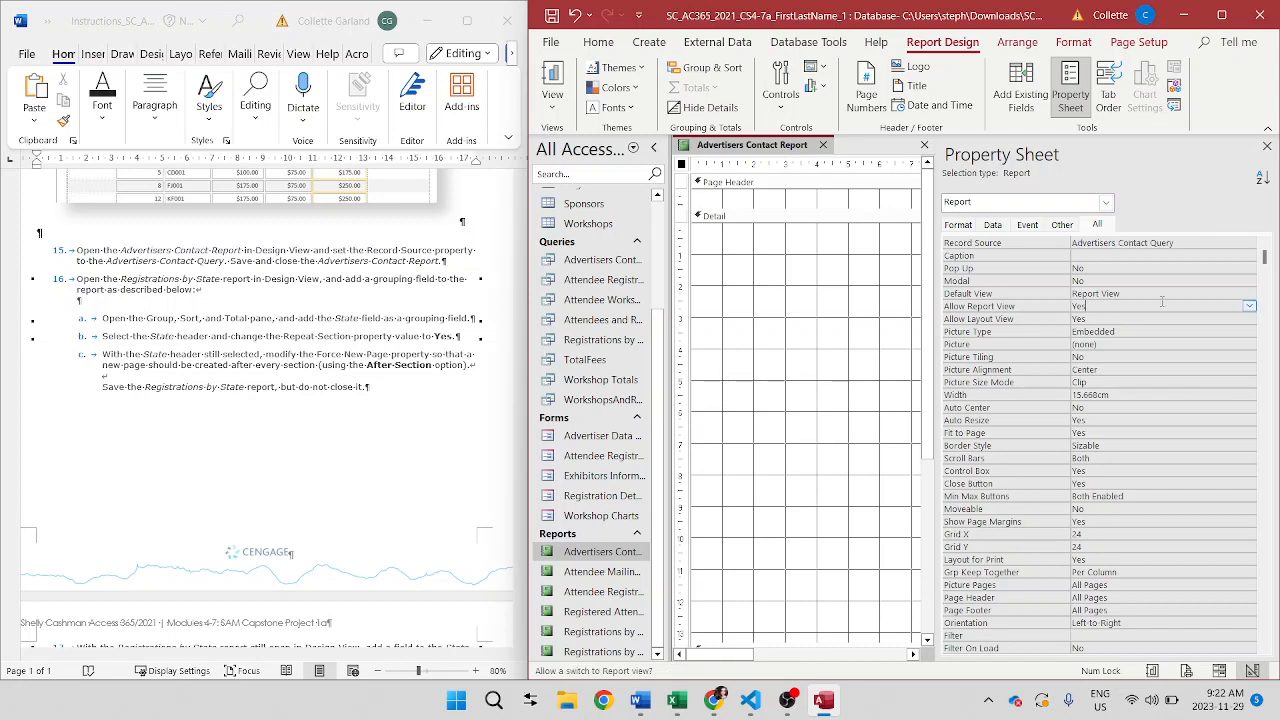
{"action": "left_click", "coordinate": [1267, 146]}
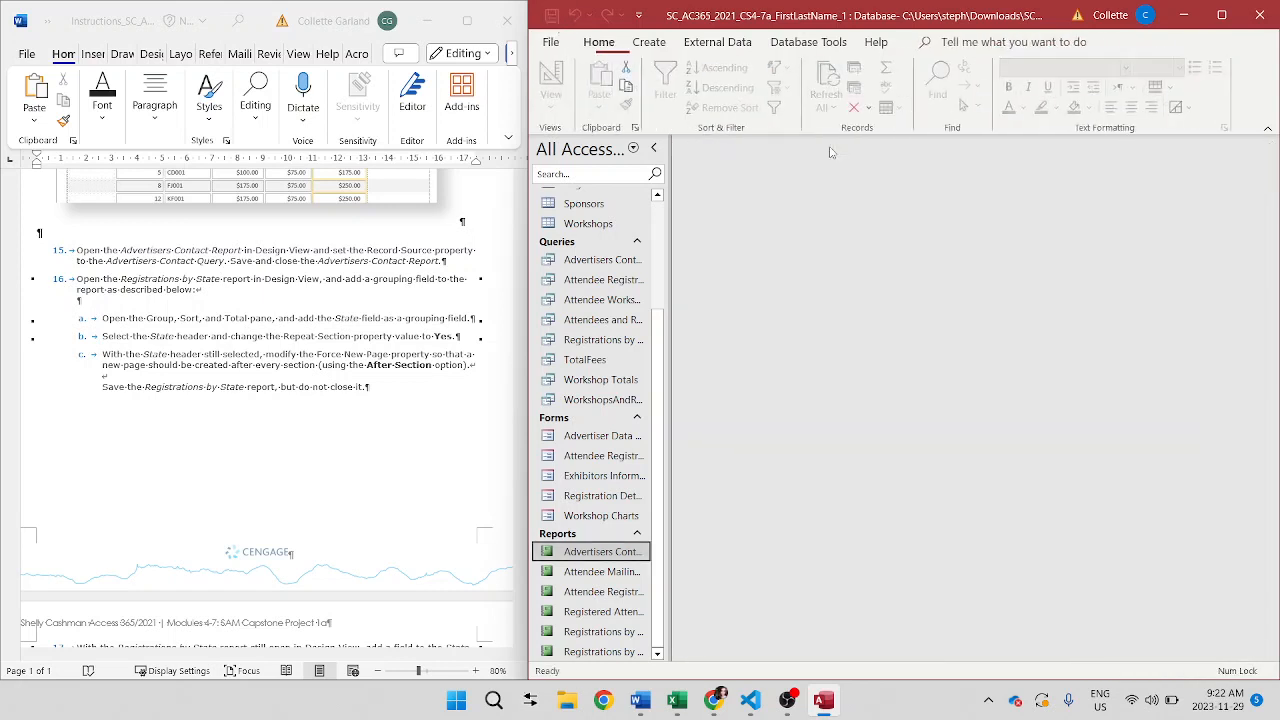
{"action": "left_click", "coordinate": [824, 145]}
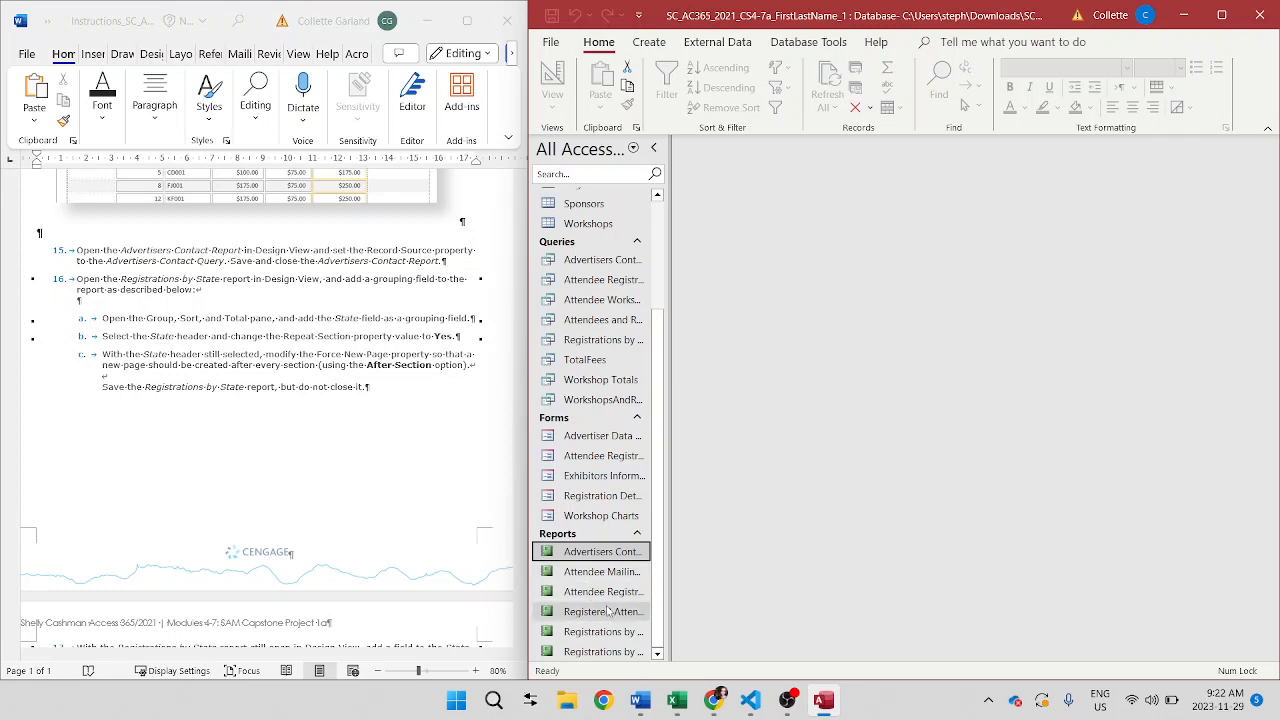
- Open the Registrations by State report in Design View and add State as a grouping field
{"action": "right_click", "coordinate": [609, 637]}
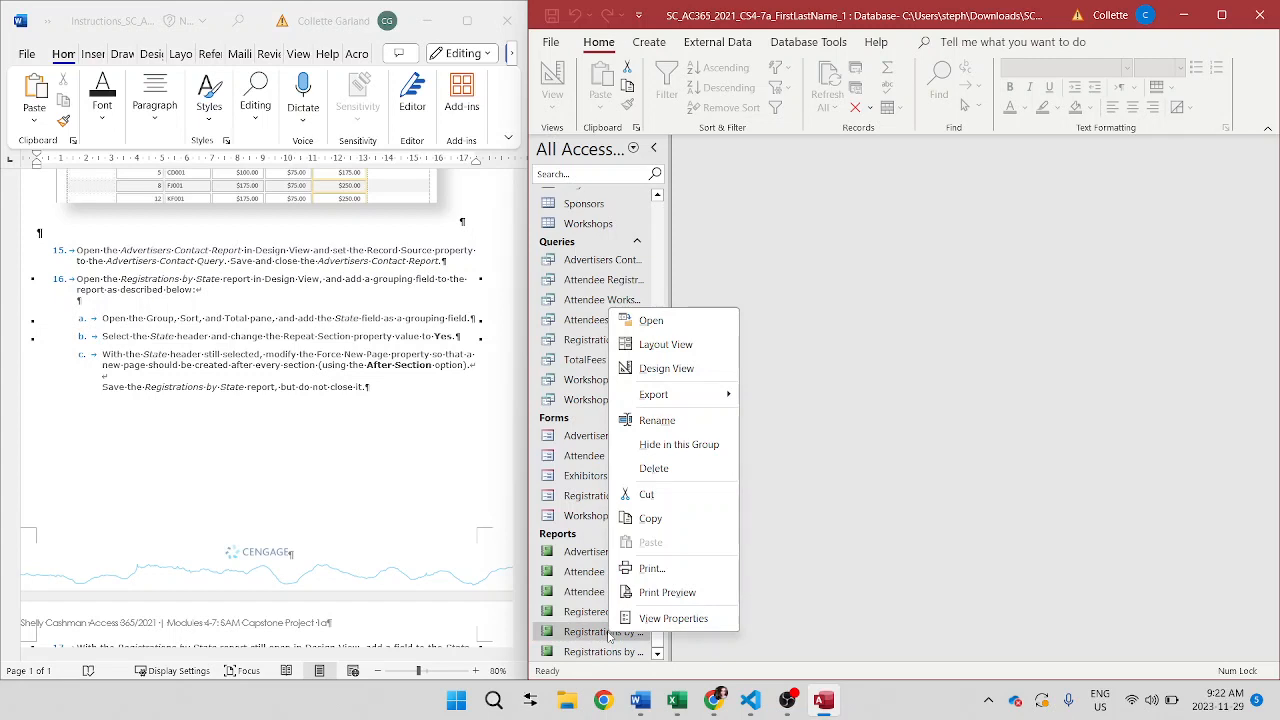
{"action": "left_click", "coordinate": [668, 368]}
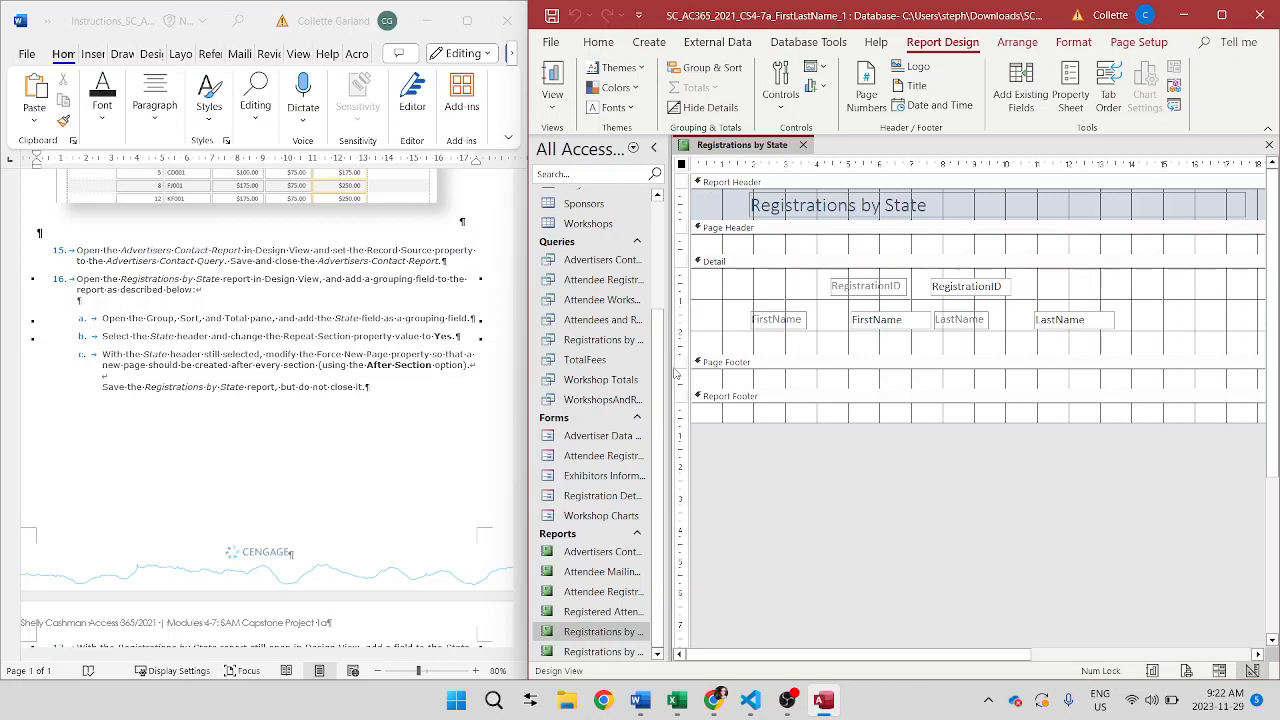
{"action": "left_click", "coordinate": [729, 70]}
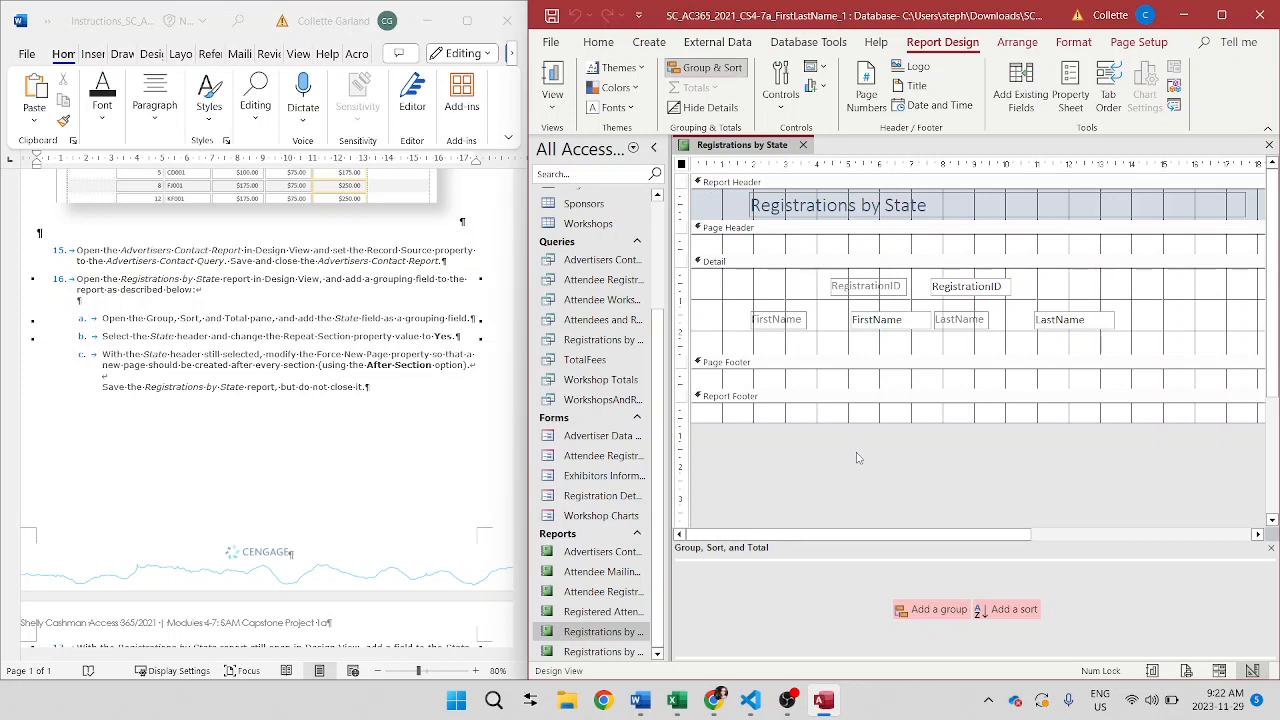
{"action": "left_click", "coordinate": [921, 612]}
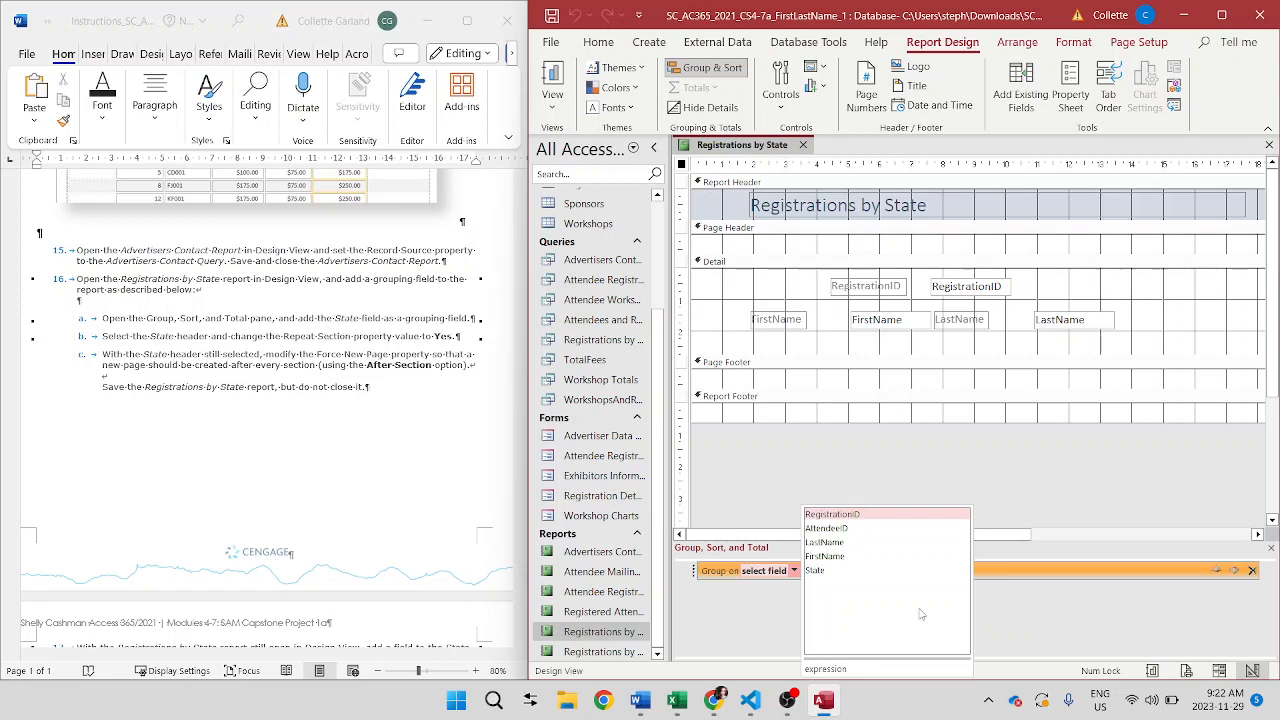
{"action": "left_click", "coordinate": [840, 572]}
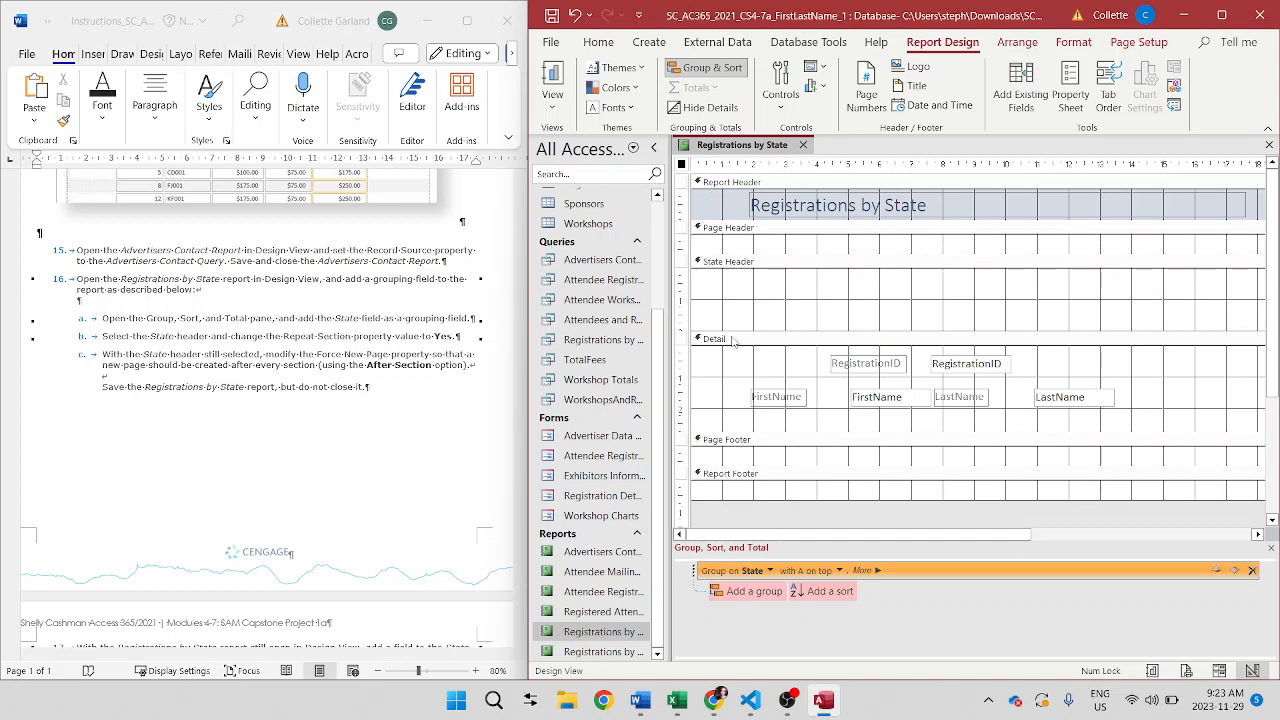
- Set the State header's Repeat Section property to Yes
{"action": "left_click", "coordinate": [749, 266]}
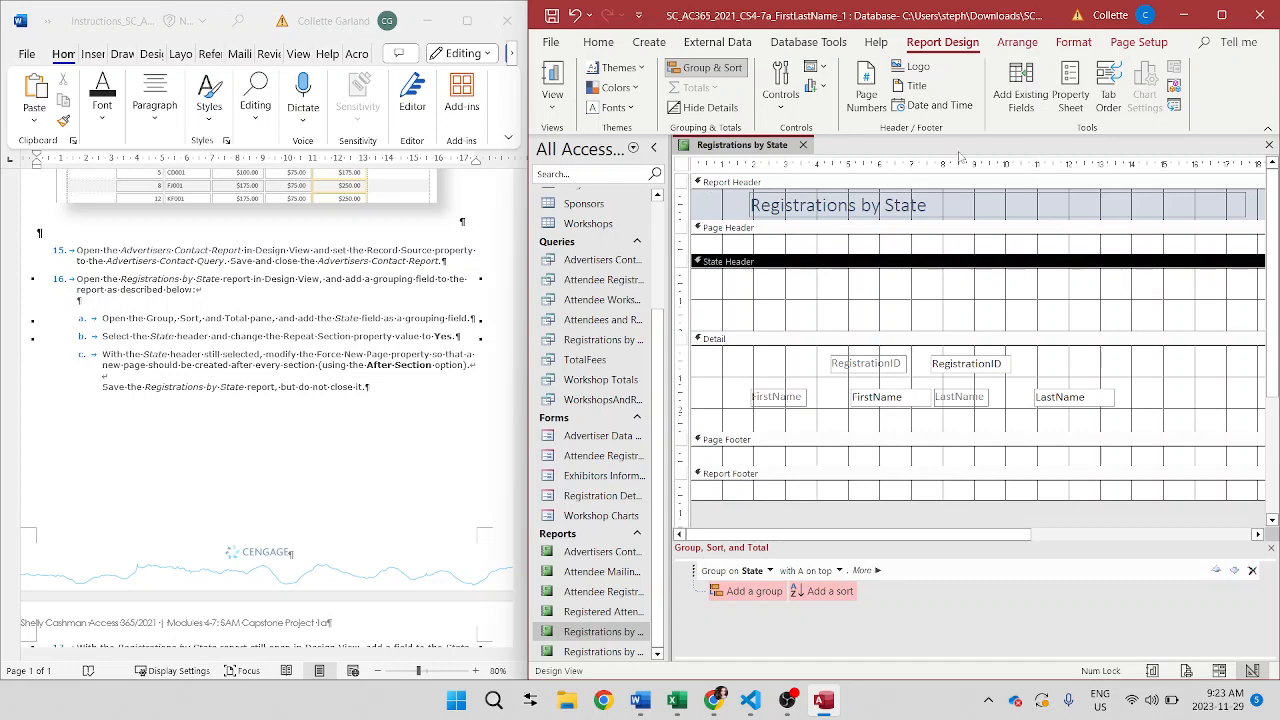
{"action": "left_click", "coordinate": [1071, 100]}
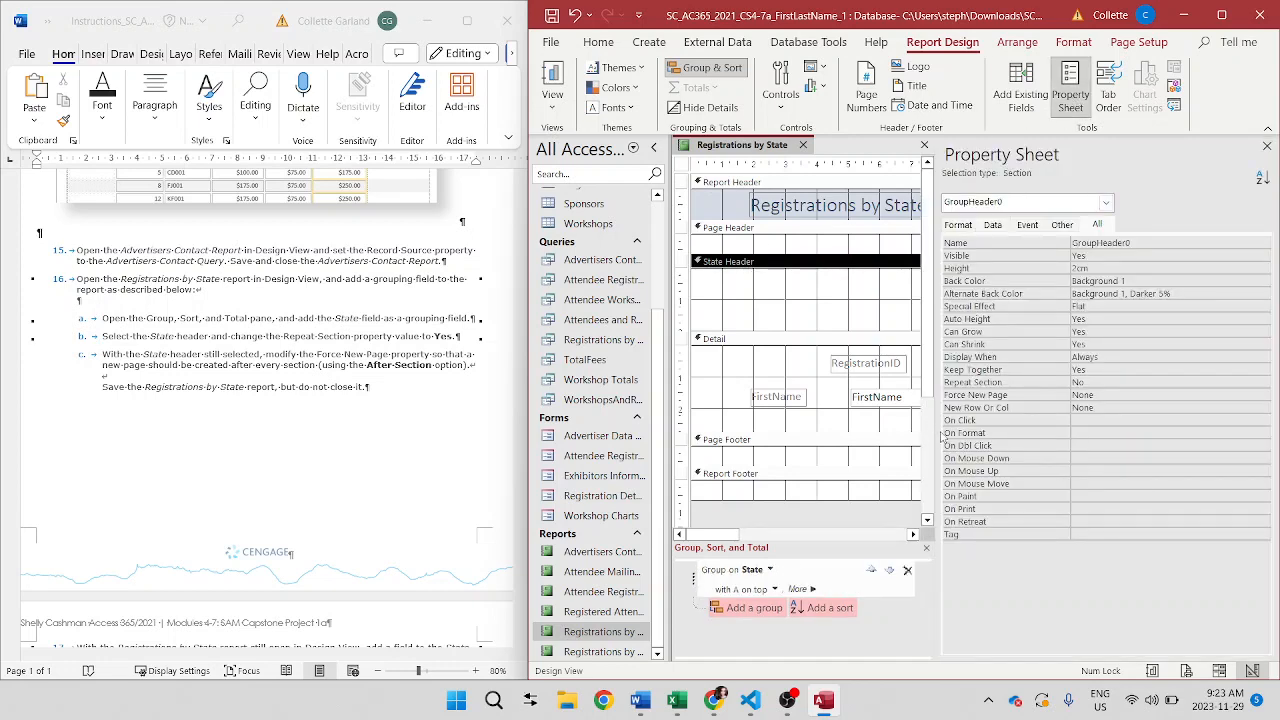
{"action": "left_click_drag", "start_coordinate": [941, 437], "coordinate": [1047, 474]}
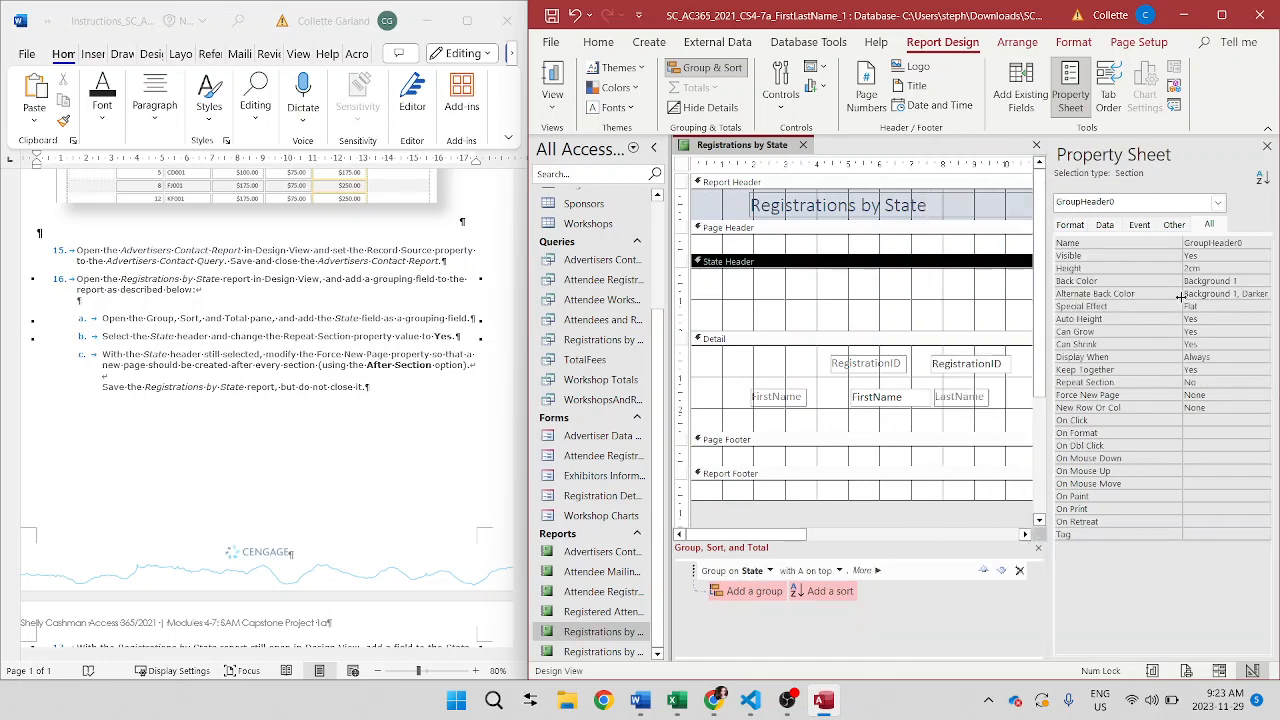
{"action": "left_click", "coordinate": [1212, 384]}
{"action": "left_click", "coordinate": [1264, 382]}
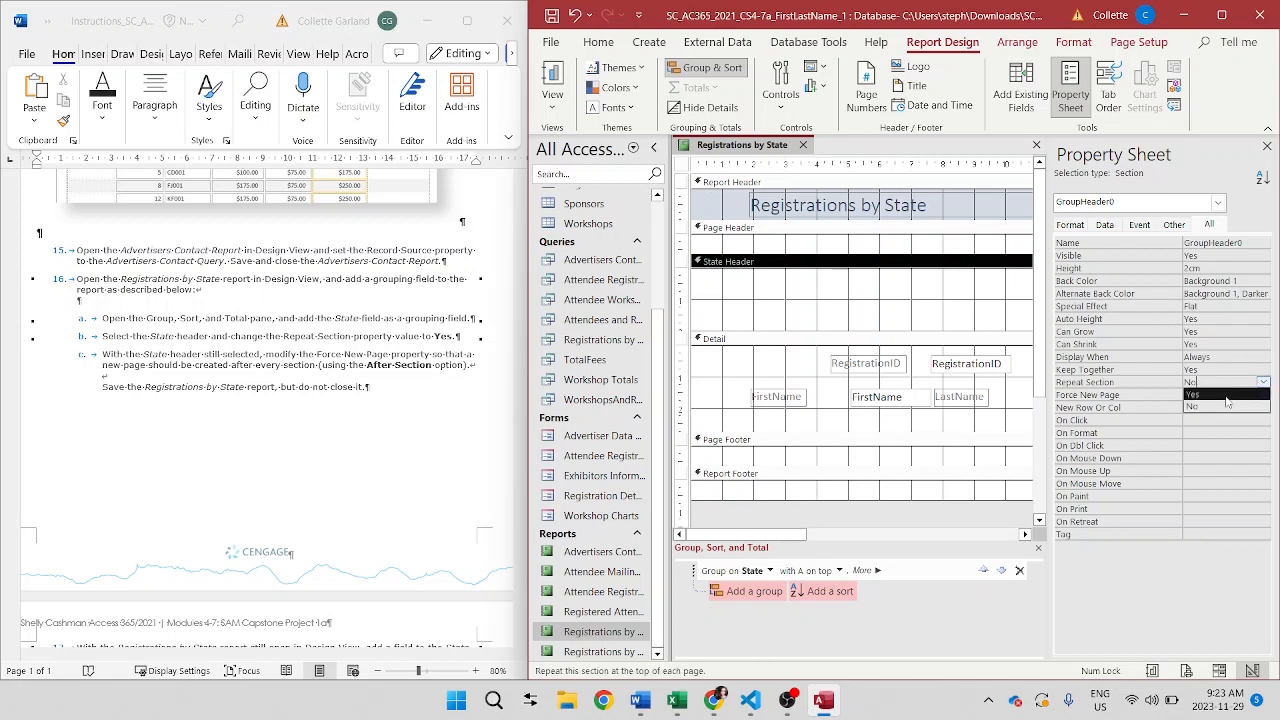
{"action": "left_click", "coordinate": [1226, 399]}
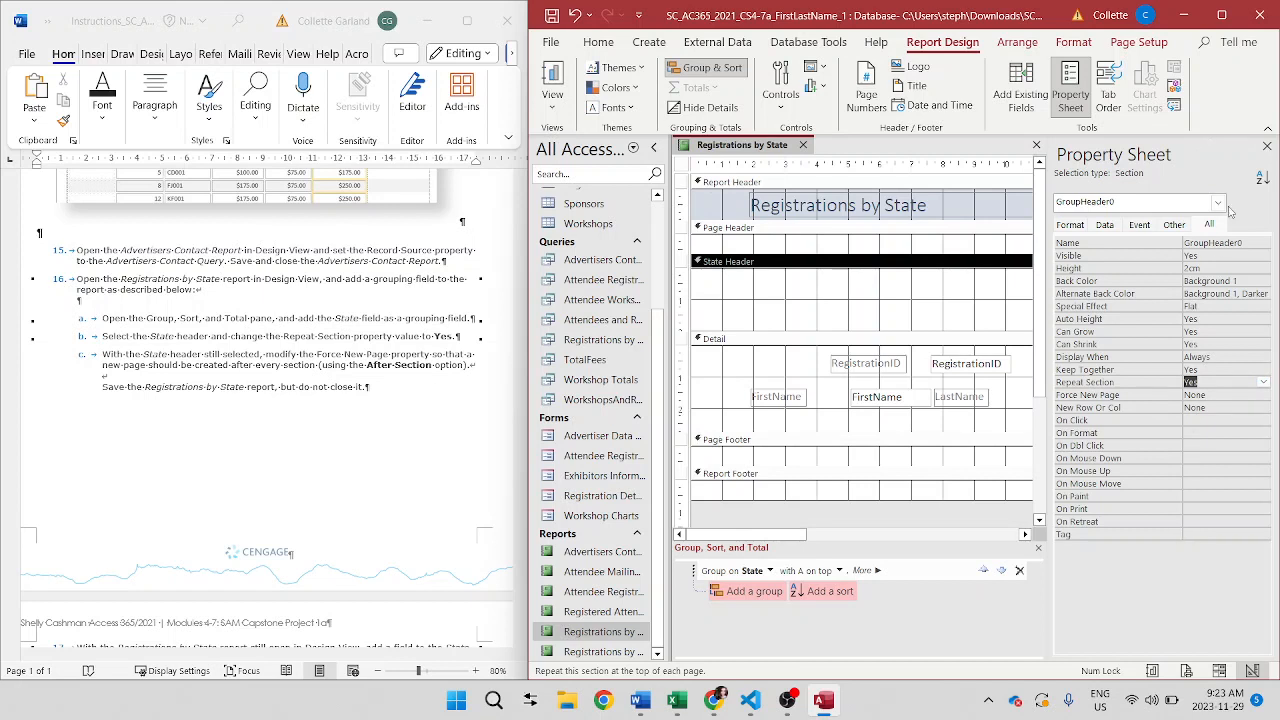
{"action": "left_click", "coordinate": [1266, 148]}
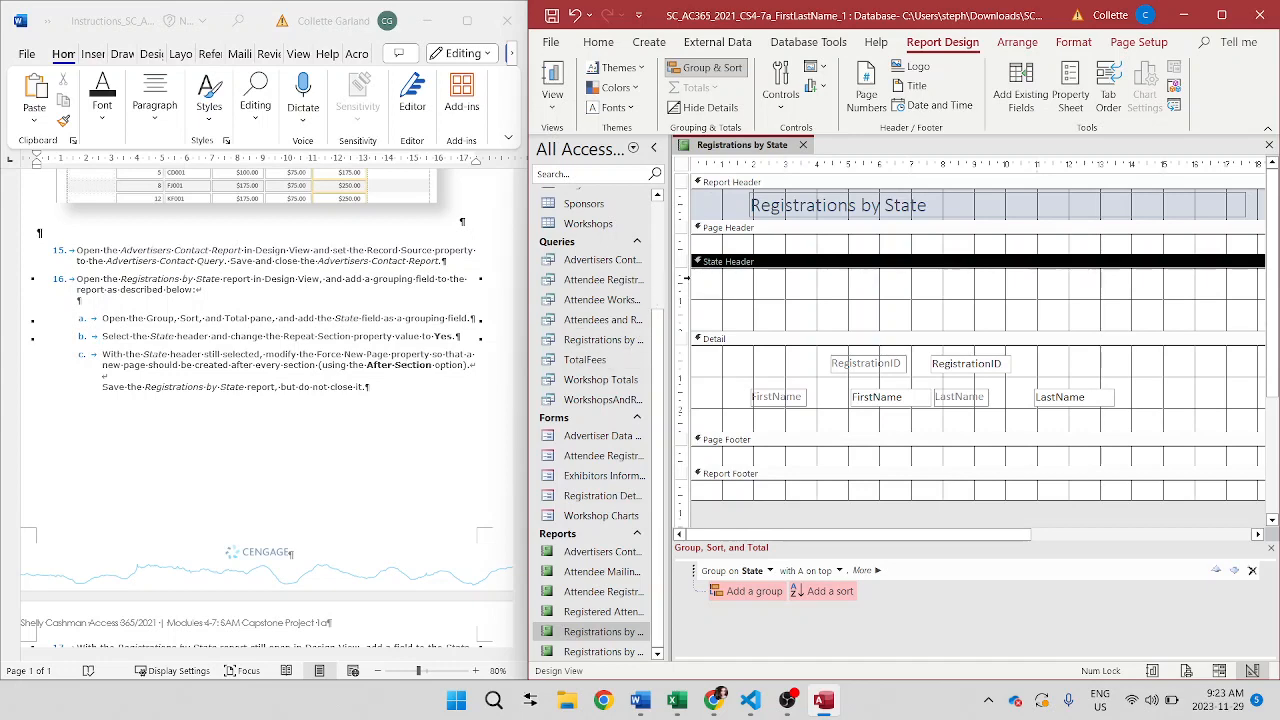
- Set the State header's Force New Page property to After Section
{"action": "left_click", "coordinate": [1064, 93]}
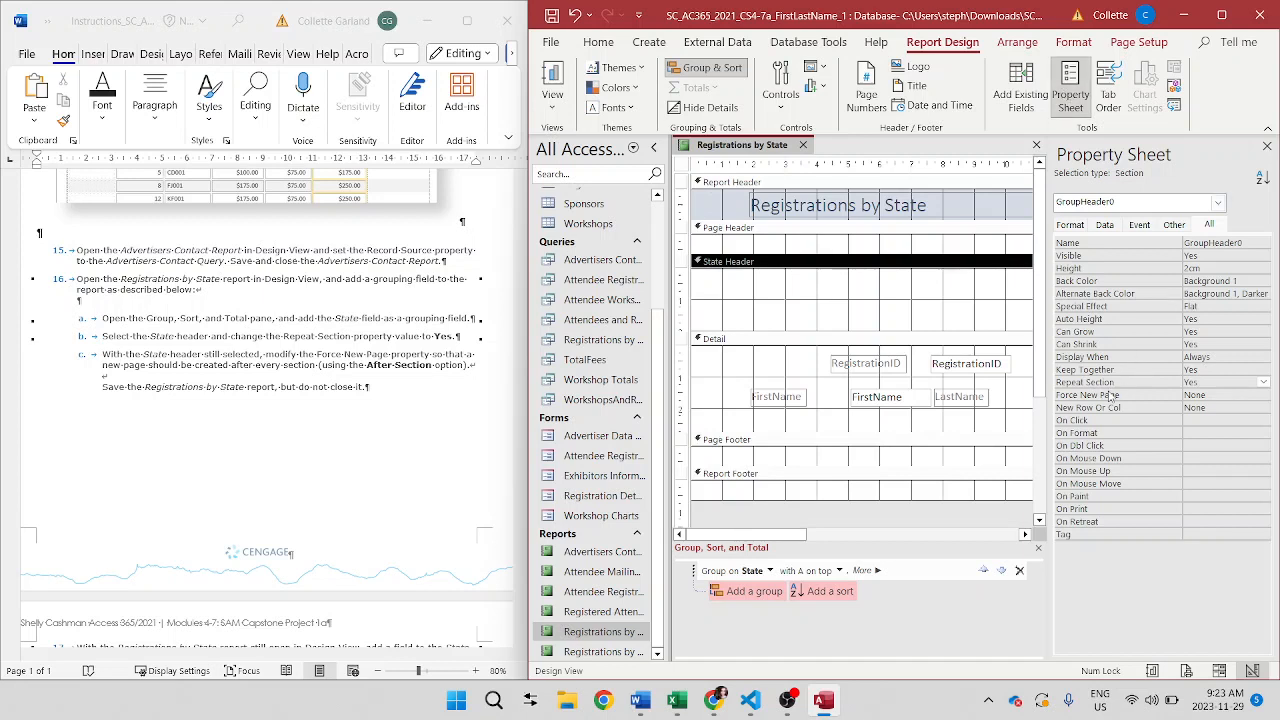
{"action": "left_click", "coordinate": [1228, 394]}
{"action": "left_click", "coordinate": [1264, 395]}
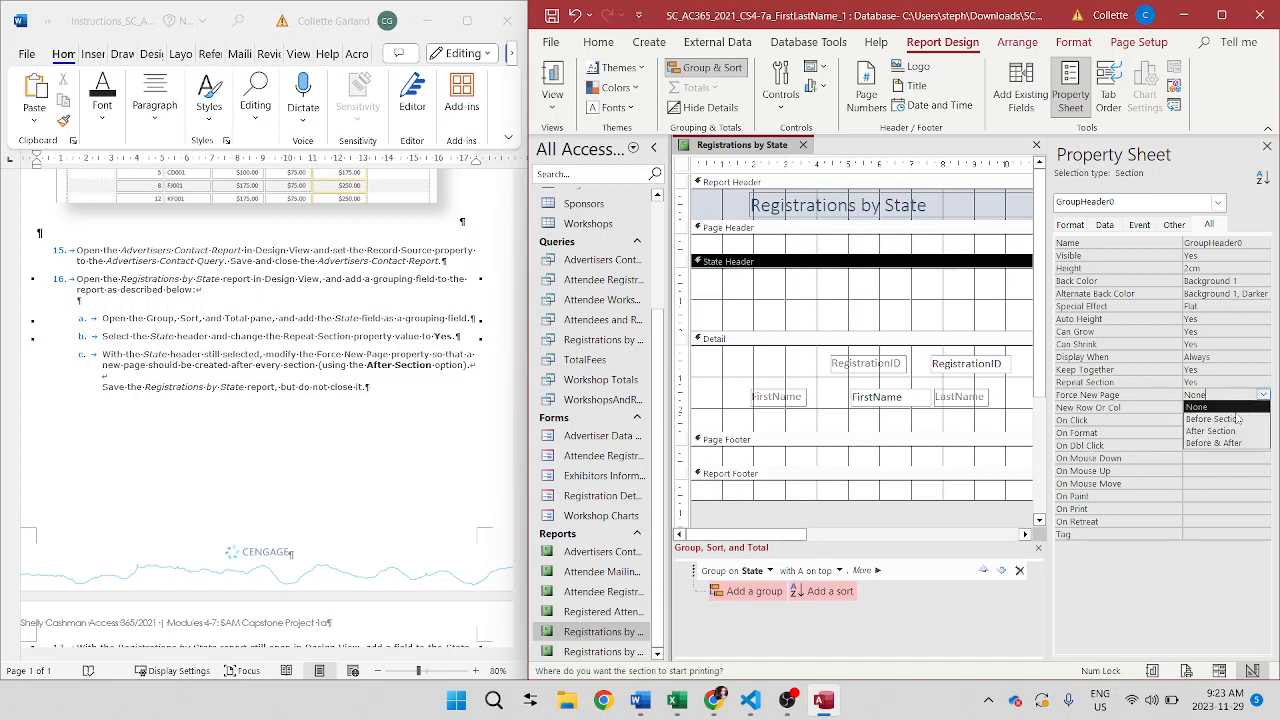
{"action": "left_click", "coordinate": [1214, 441]}
{"action": "left_click", "coordinate": [1264, 395]}
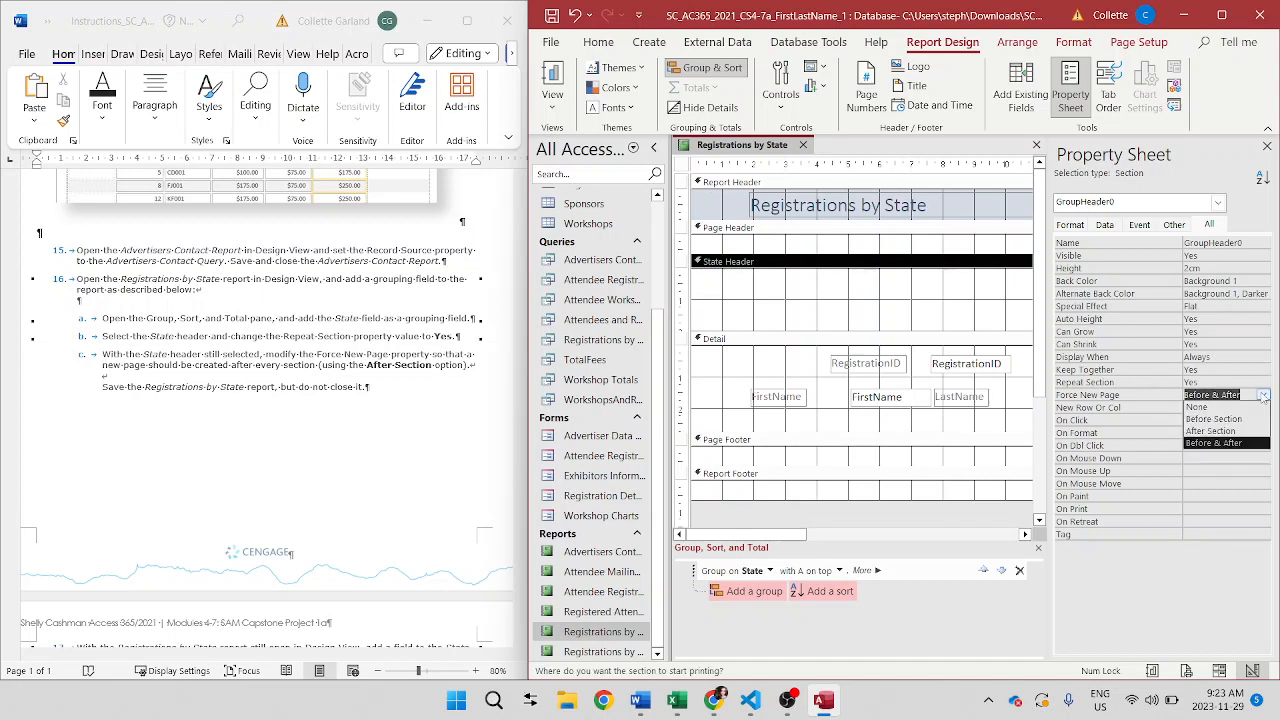
{"action": "left_click", "coordinate": [1214, 431]}
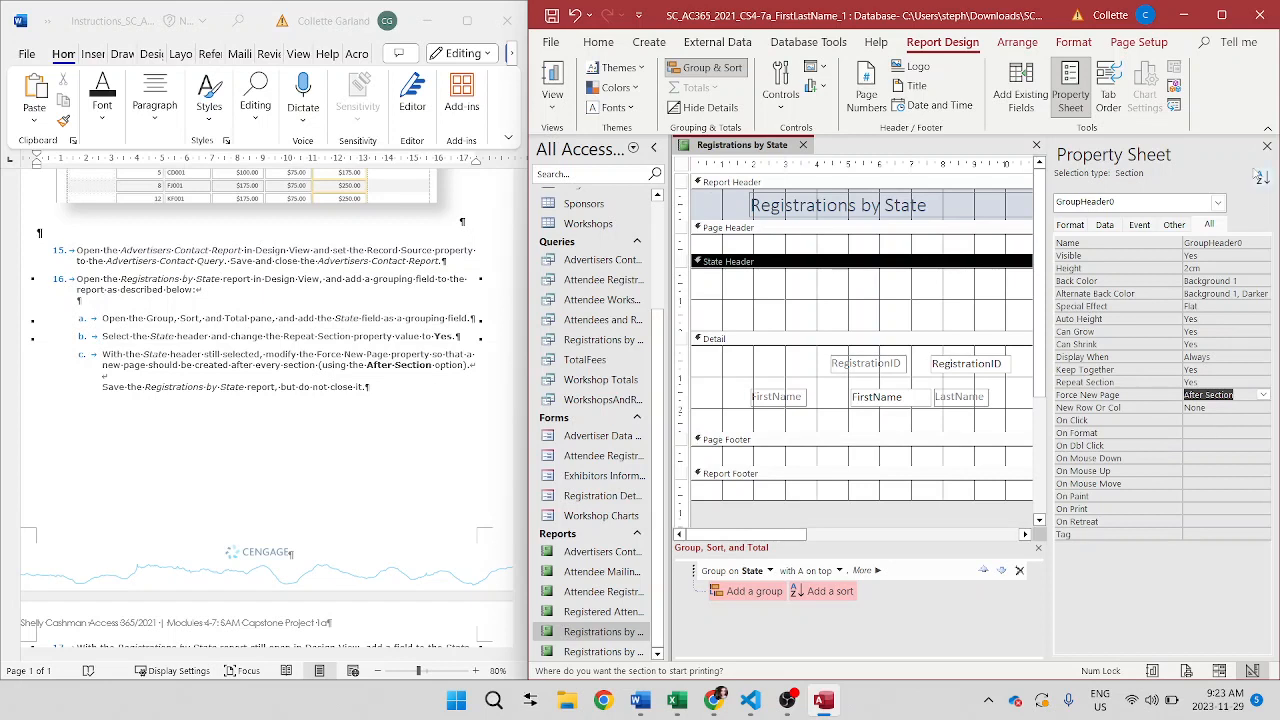
{"action": "left_click", "coordinate": [1267, 146]}
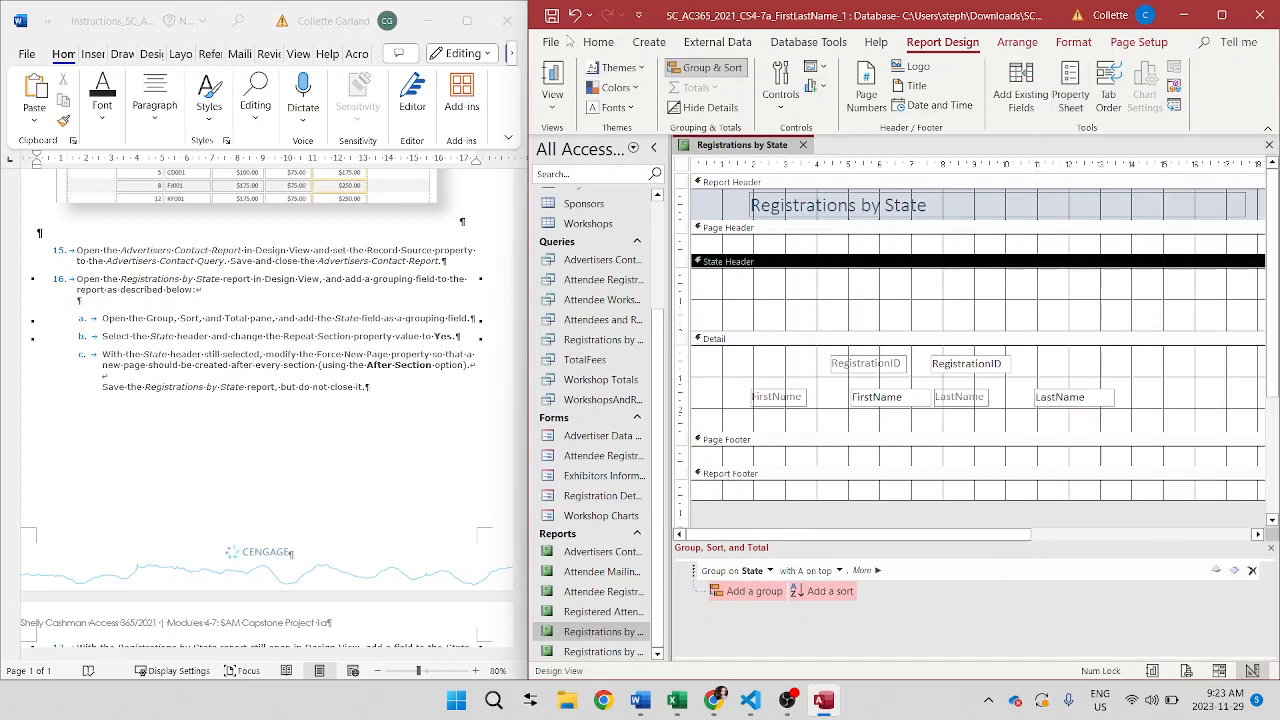
- Add the State field to the State header as shown in Figure 7 and delete its associated label
{"action": "scroll", "coordinate": [285, 383], "scroll_direction": "down", "scroll_amount": 8}
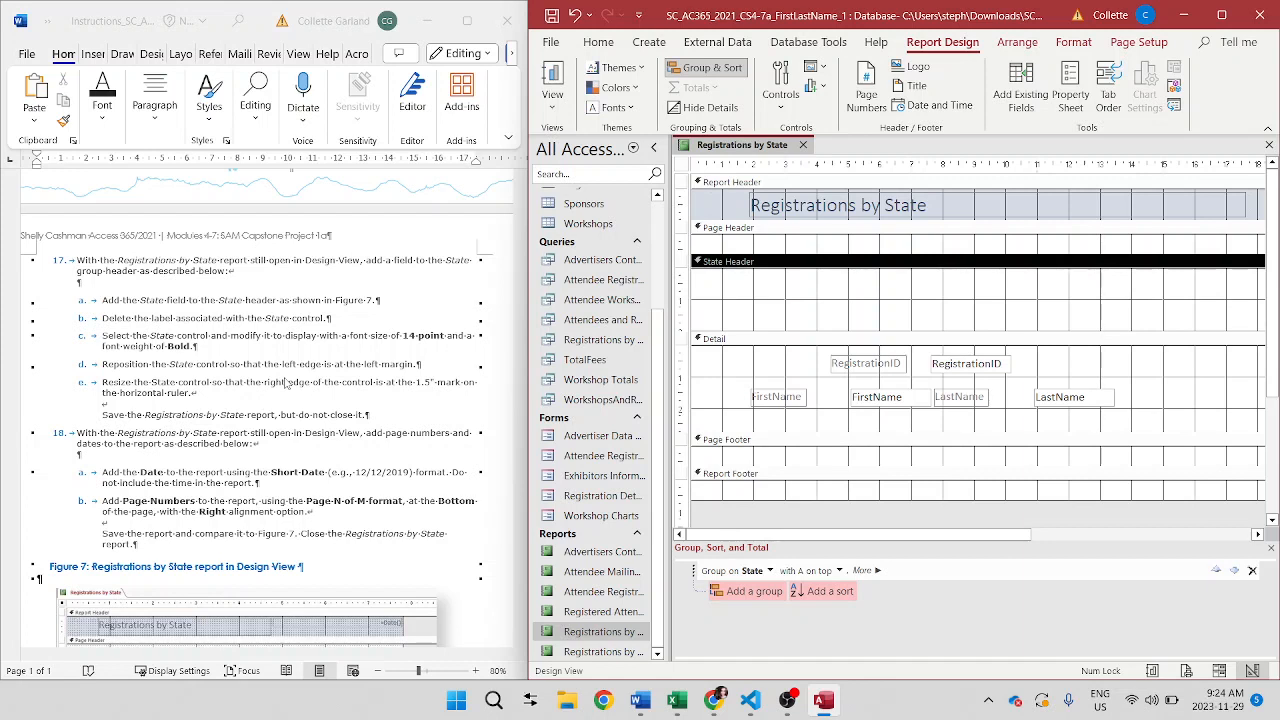
{"action": "scroll", "coordinate": [324, 472], "scroll_direction": "down", "scroll_amount": 2}
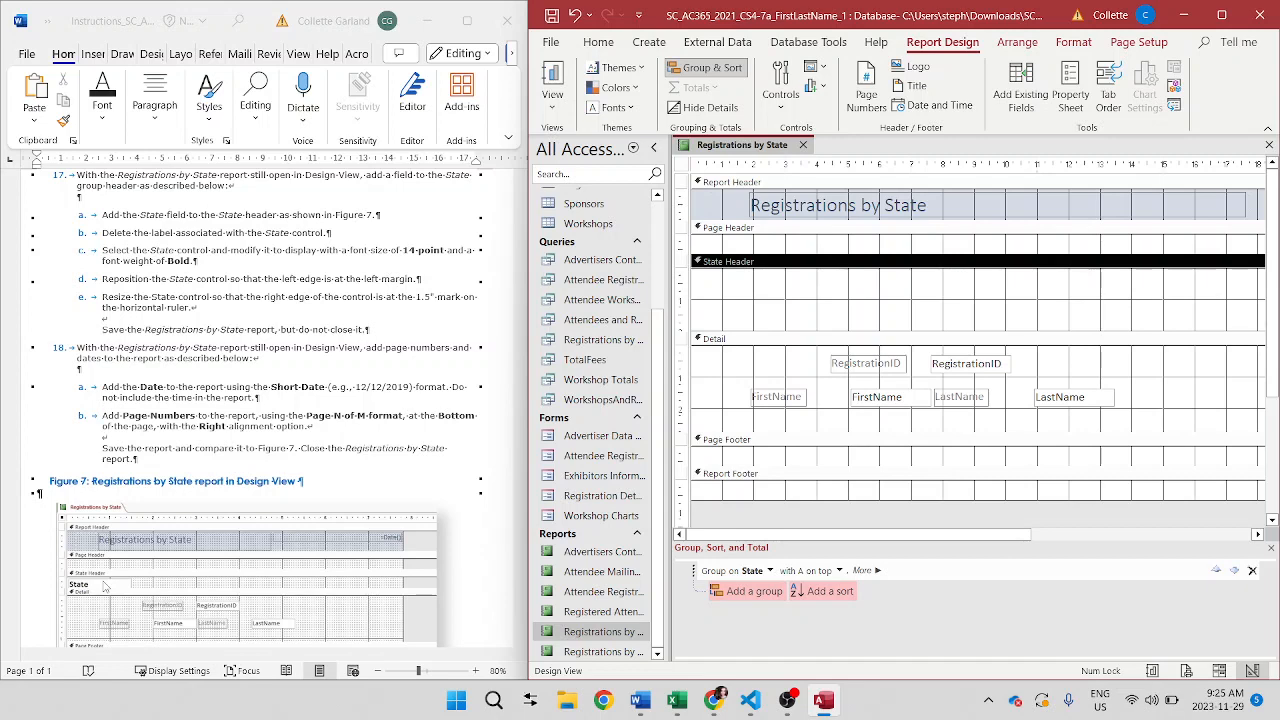
{"action": "left_click", "coordinate": [1047, 94]}
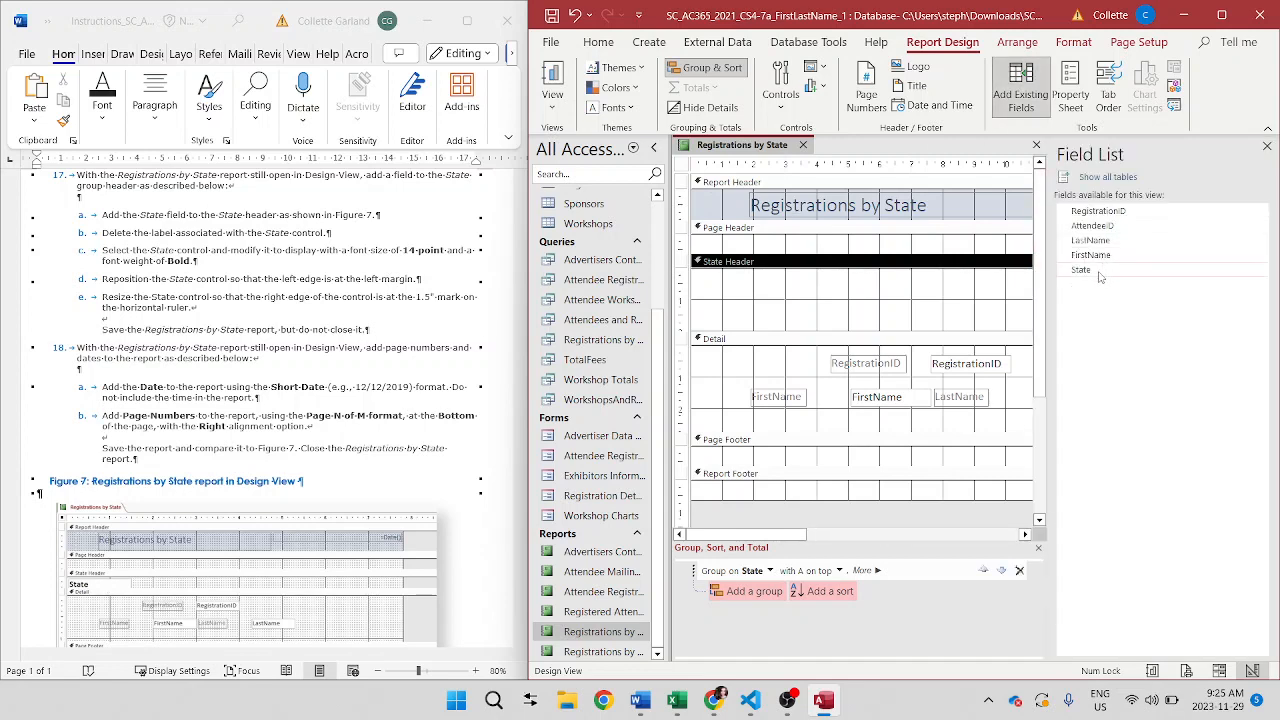
{"action": "left_click_drag", "start_coordinate": [1099, 277], "coordinate": [704, 288]}
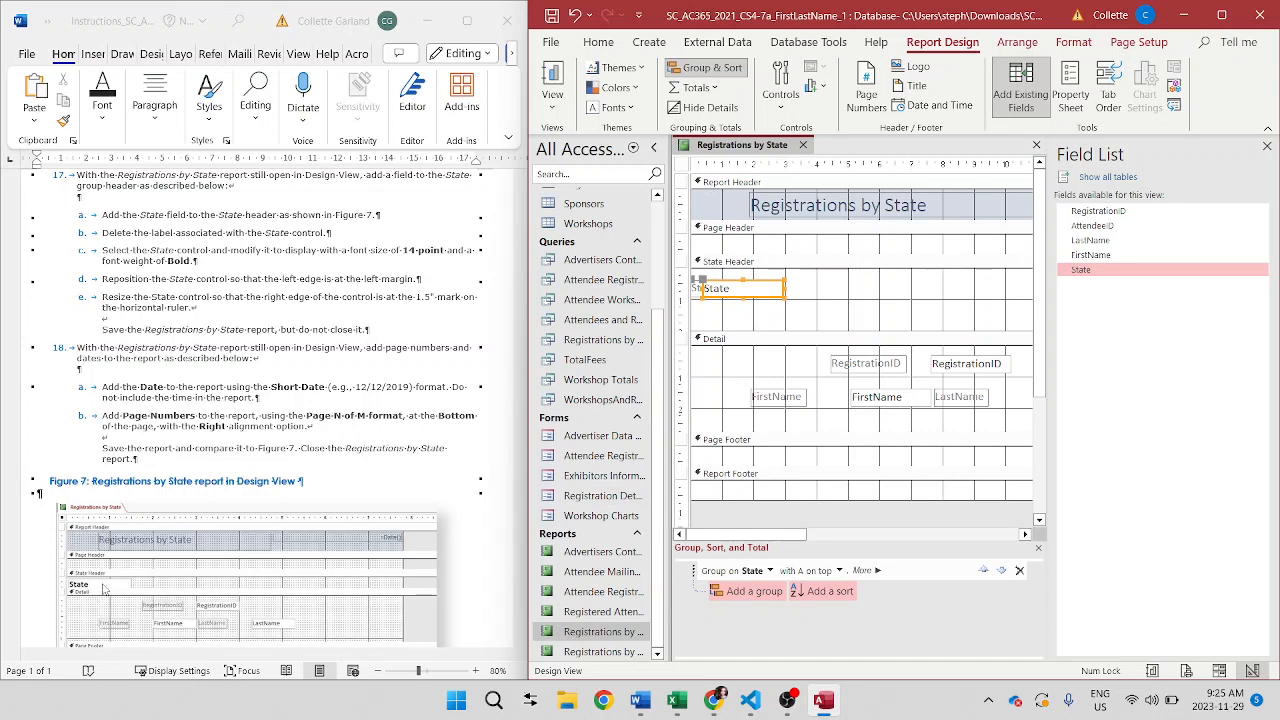
{"action": "left_click", "coordinate": [697, 289]}
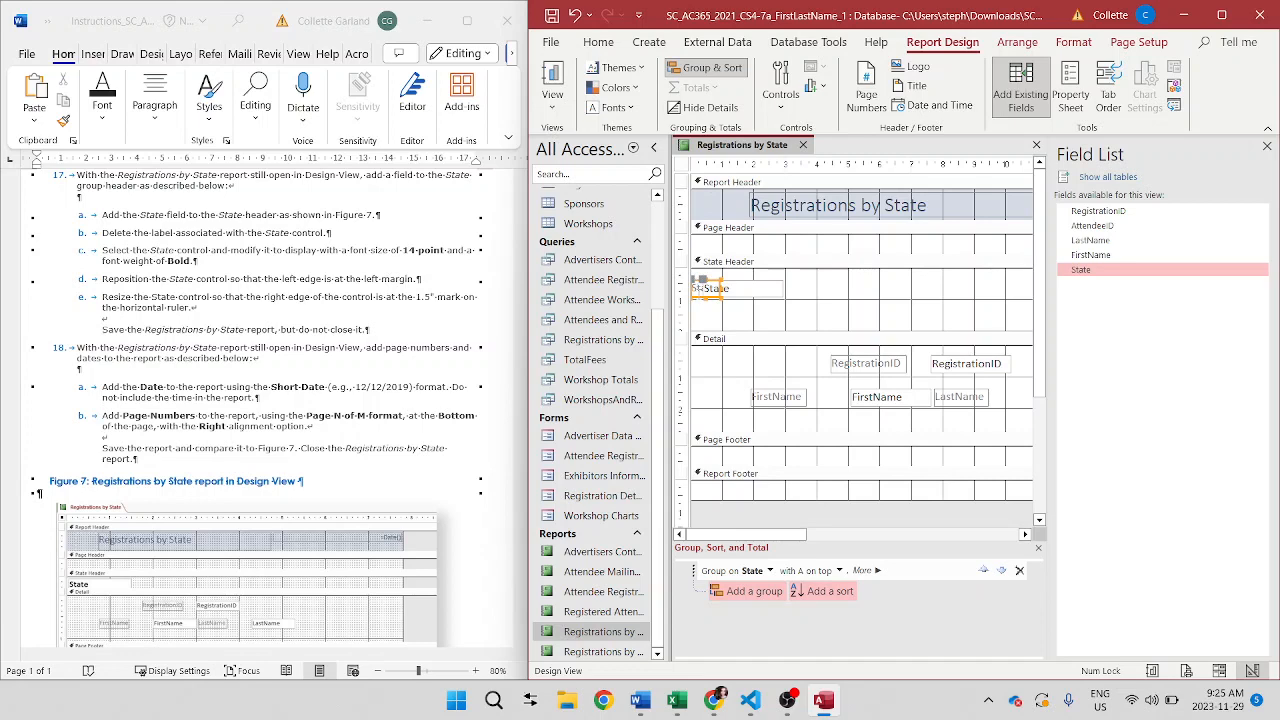
{"action": "key", "text": "Delete"}
{"action": "left_click", "coordinate": [1267, 146]}
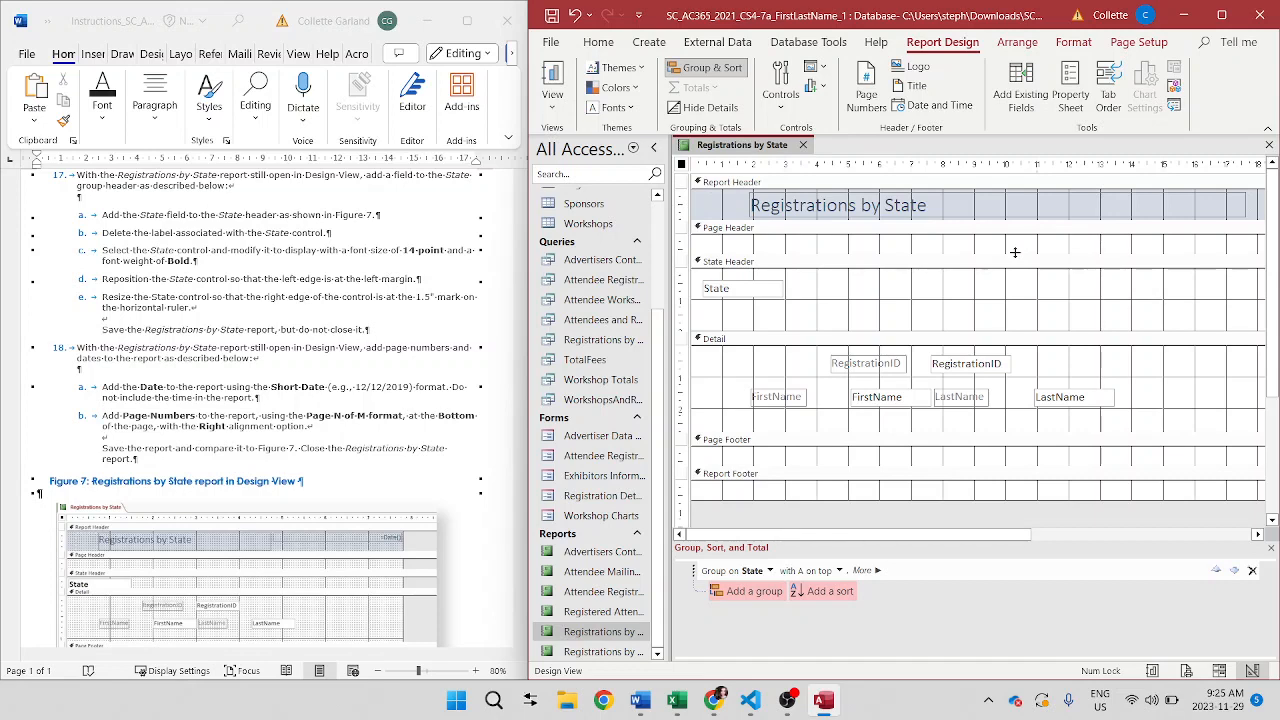
- Format the State control in 14-point bold and move it so its left edge sits at the report's left margin
{"action": "left_click", "coordinate": [772, 290]}
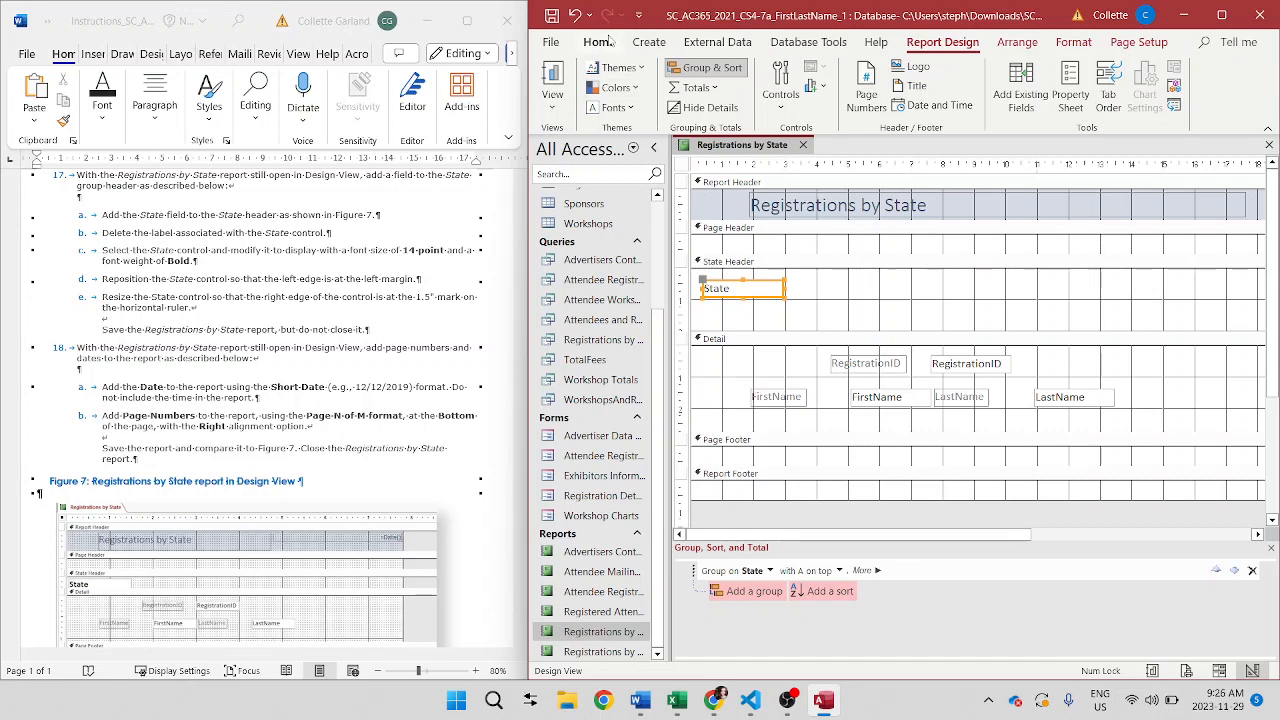
{"action": "left_click", "coordinate": [600, 42]}
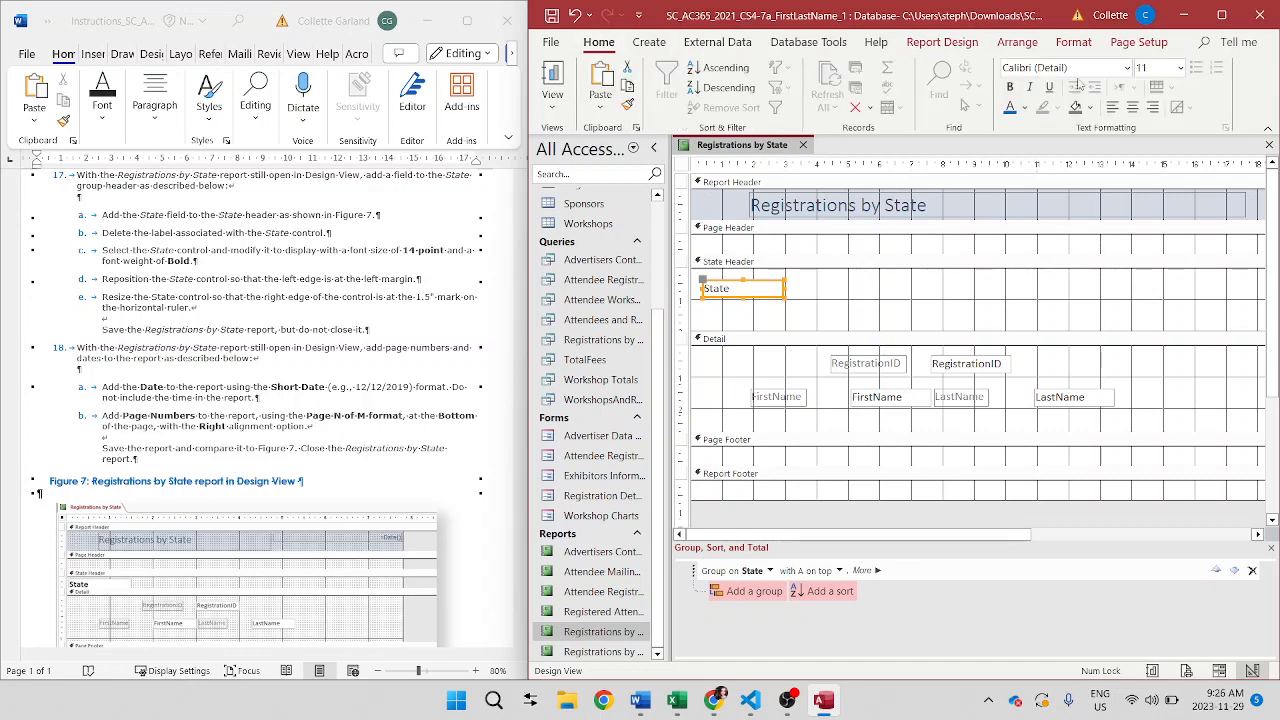
{"action": "left_click", "coordinate": [1181, 68]}
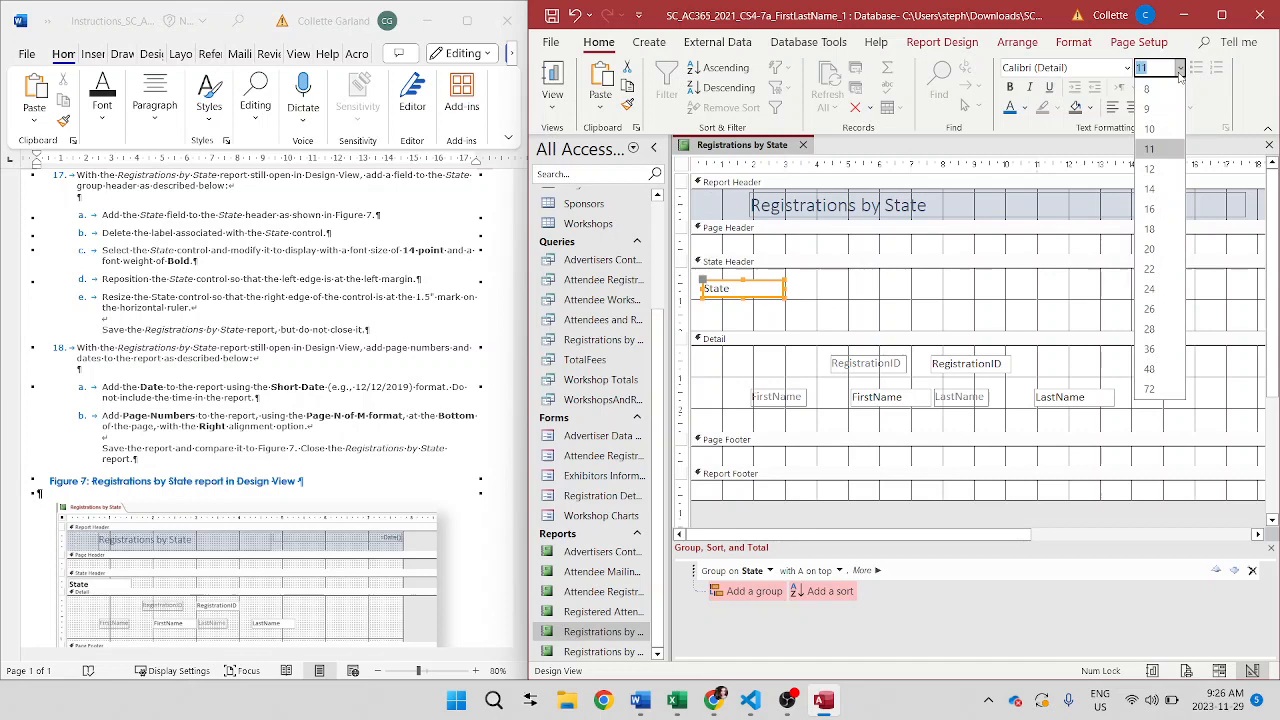
{"action": "left_click", "coordinate": [1152, 189]}
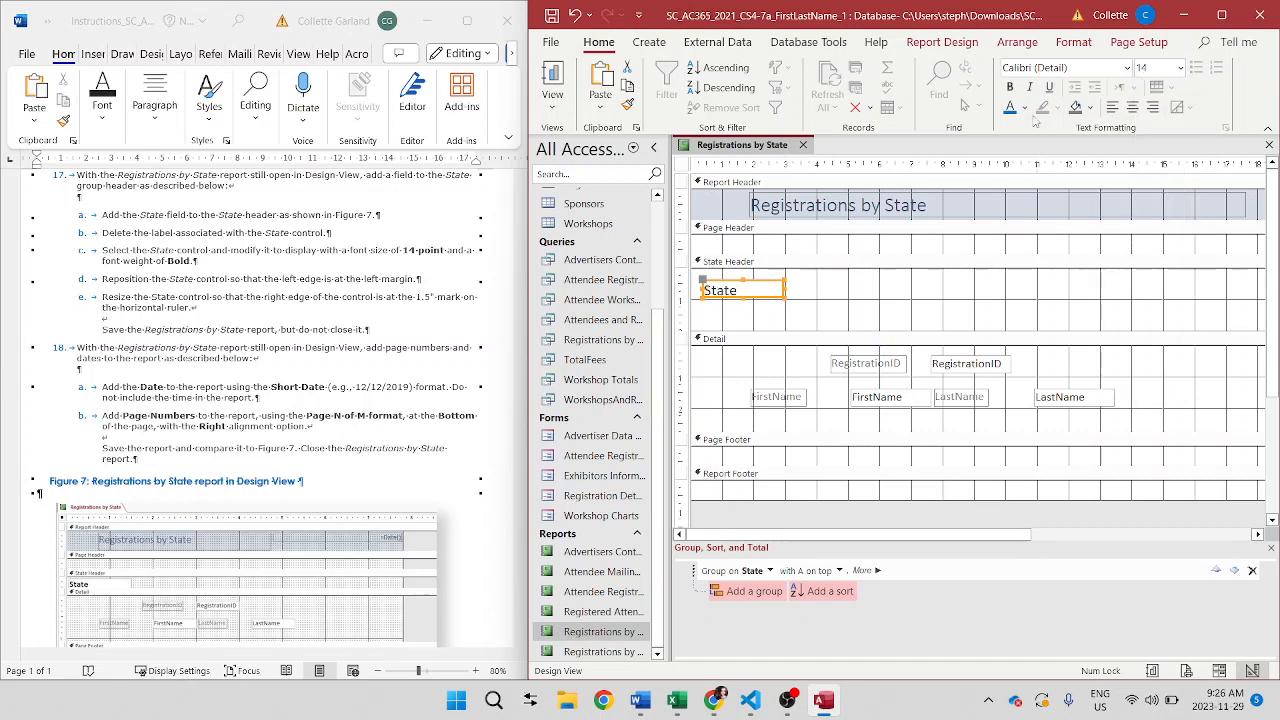
{"action": "left_click", "coordinate": [1011, 87]}
{"action": "left_click_drag", "start_coordinate": [773, 282], "coordinate": [760, 283]}
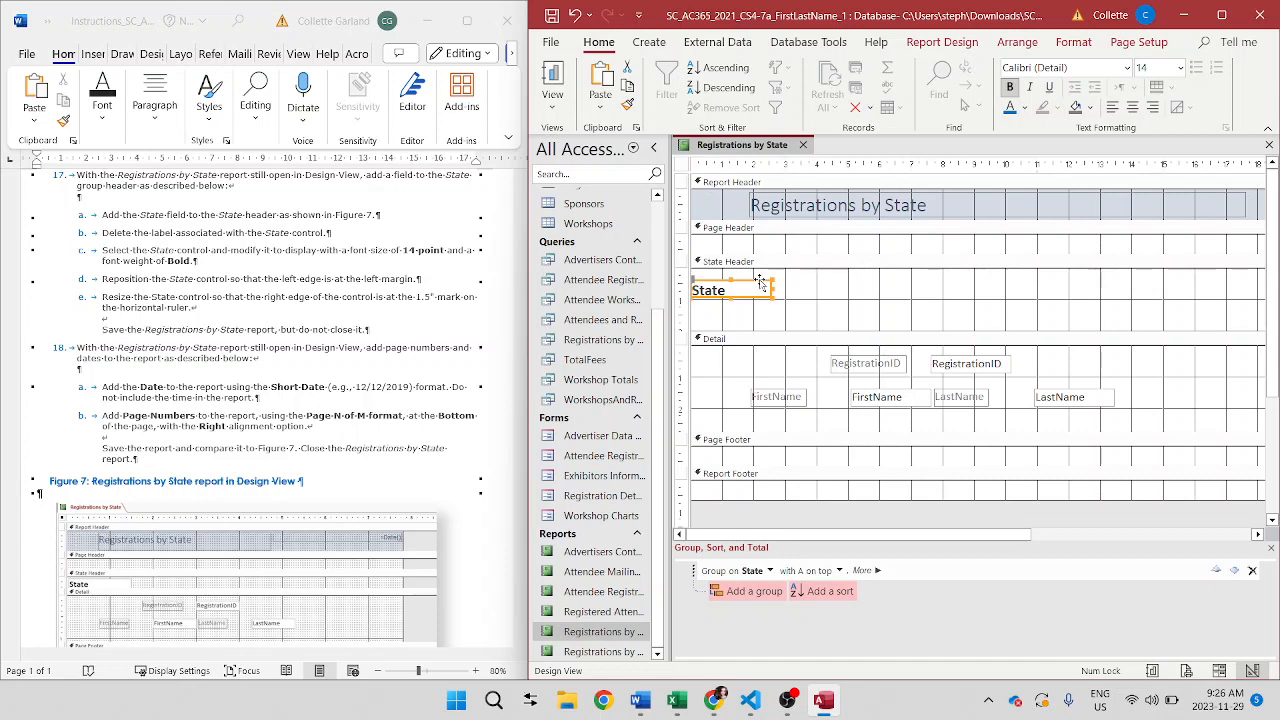
- Widen the State control so its right edge sits at about 4 cm on the horizontal ruler, and move it slightly up in the State header
{"action": "left_click", "coordinate": [772, 289]}
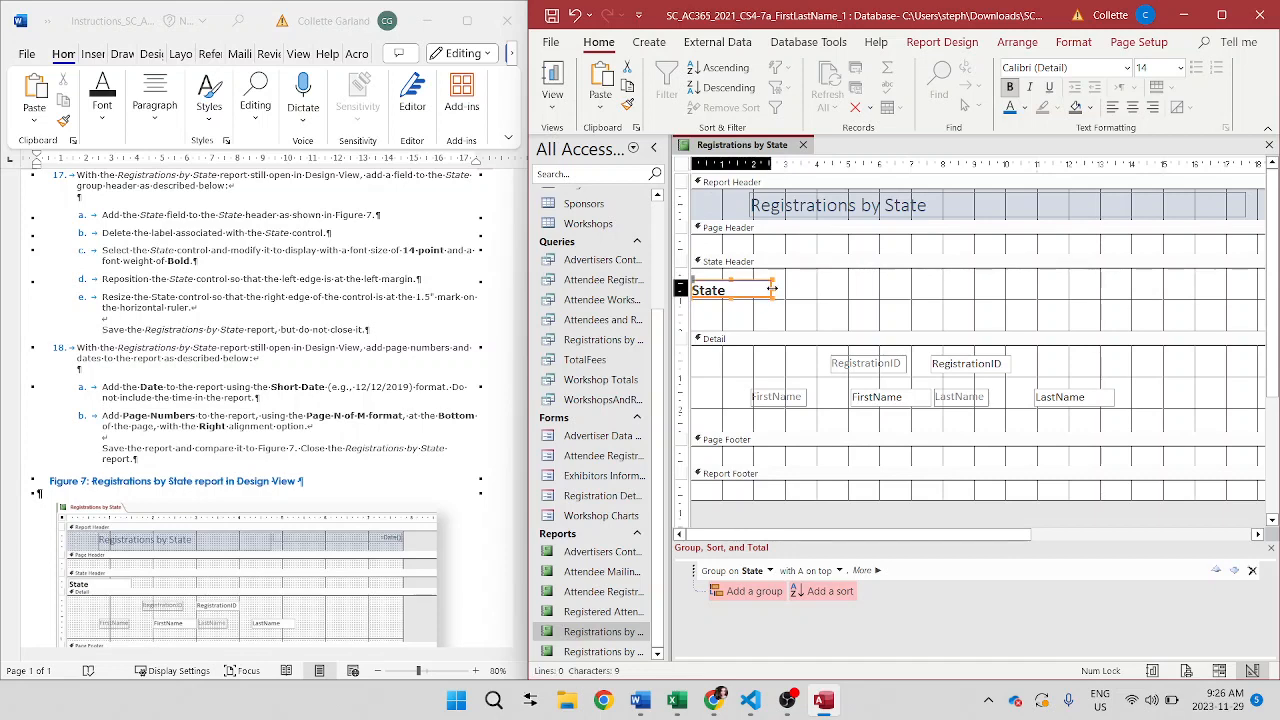
{"action": "left_click_drag", "start_coordinate": [772, 289], "coordinate": [818, 296]}
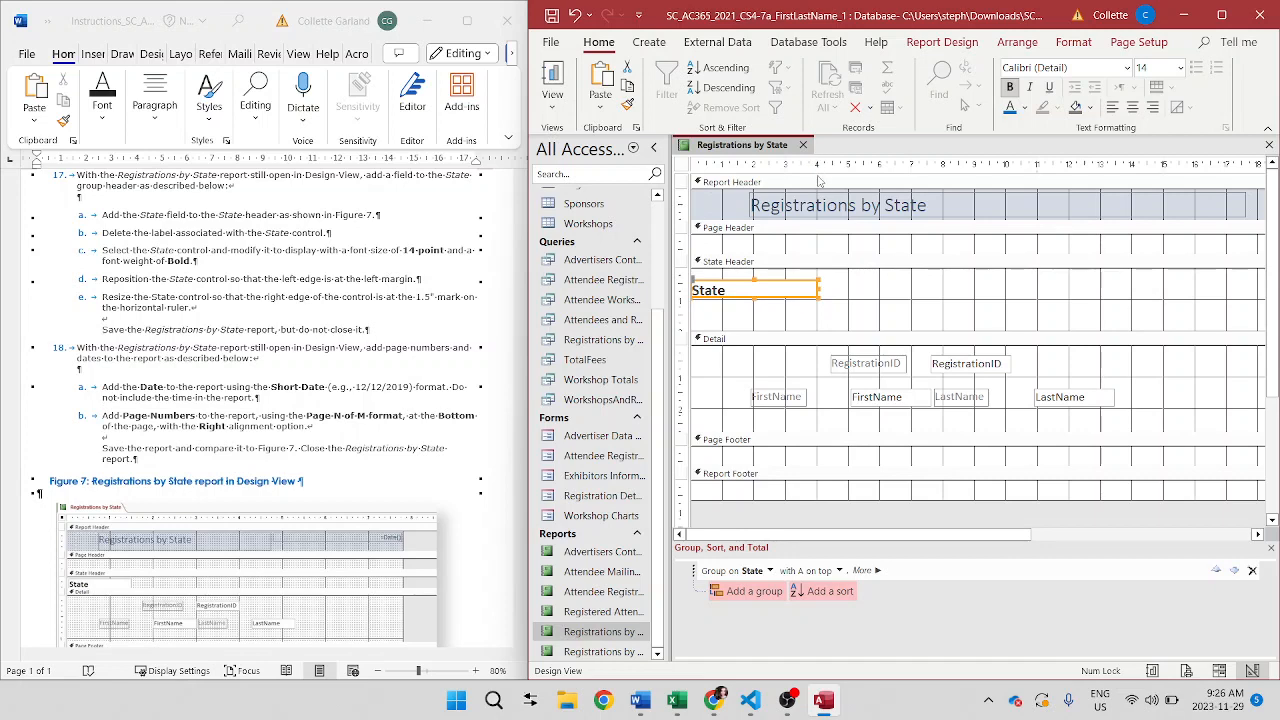
{"action": "left_click", "coordinate": [729, 284]}
{"action": "left_click_drag", "start_coordinate": [728, 282], "coordinate": [728, 277]}
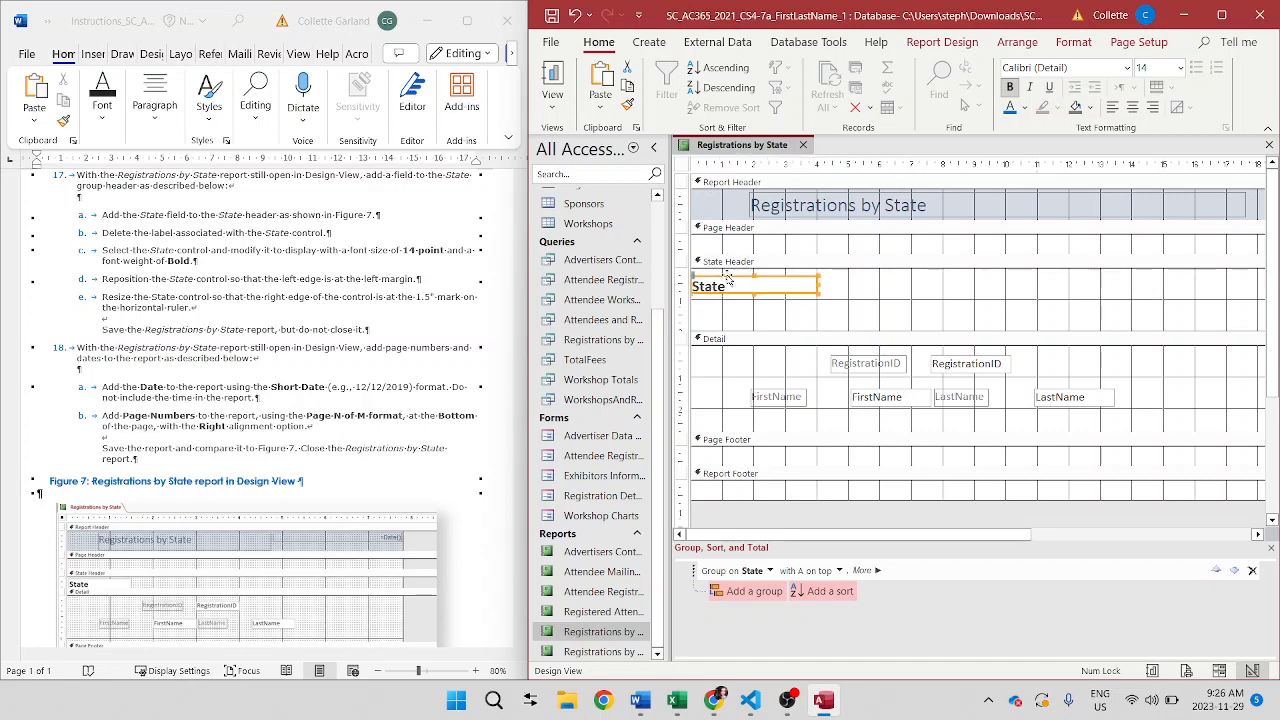
{"action": "left_click", "coordinate": [869, 315]}
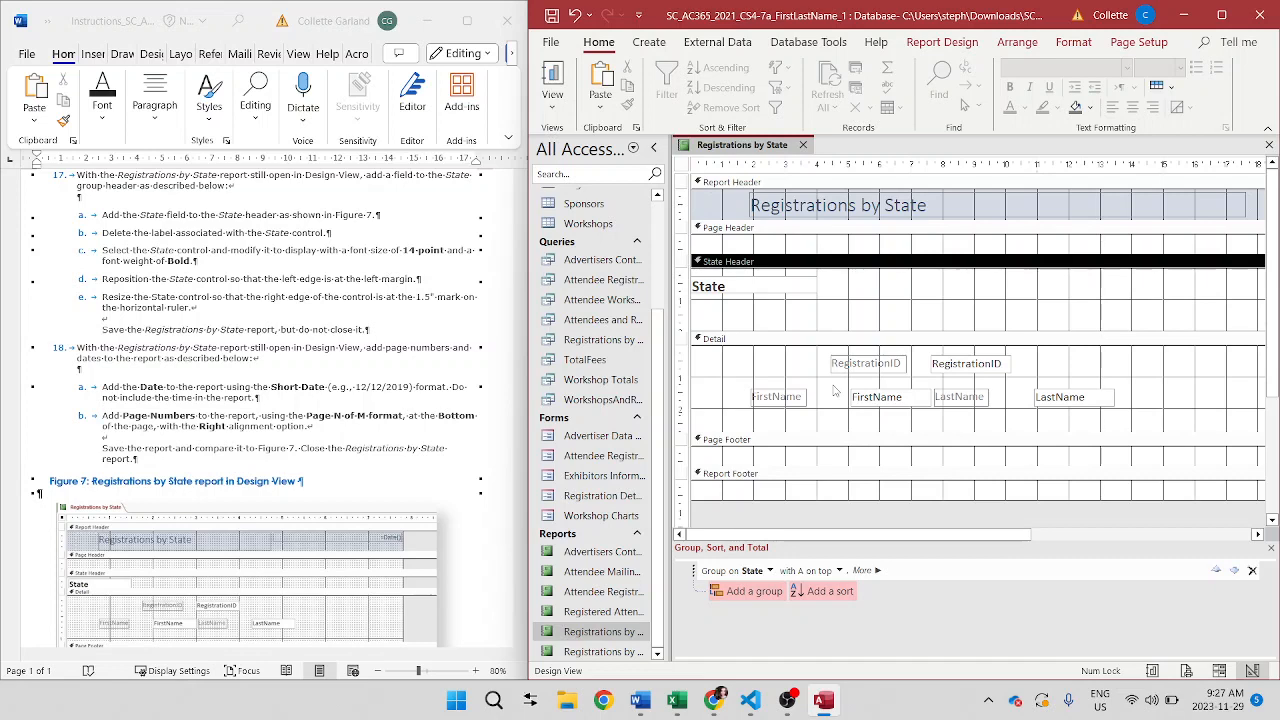
- Add the date to the report in the short format 2023-11-29, without including the time
{"action": "left_click", "coordinate": [955, 42]}
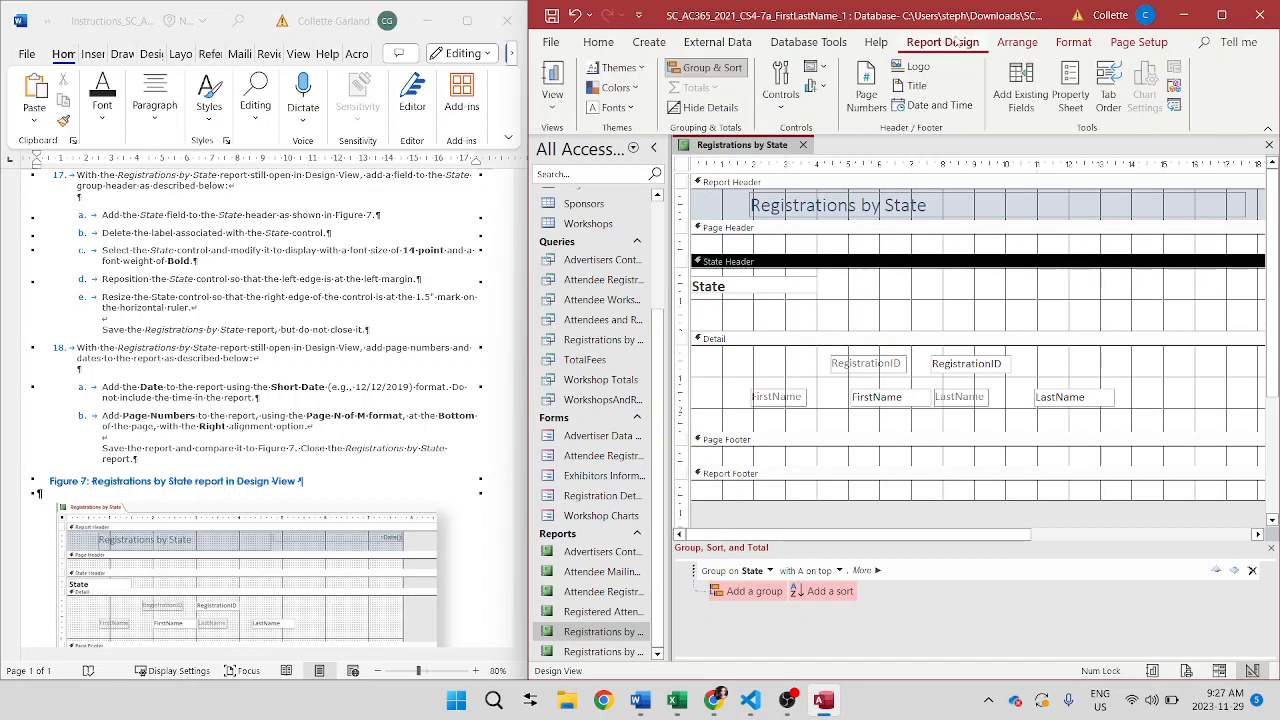
{"action": "left_click", "coordinate": [946, 106]}
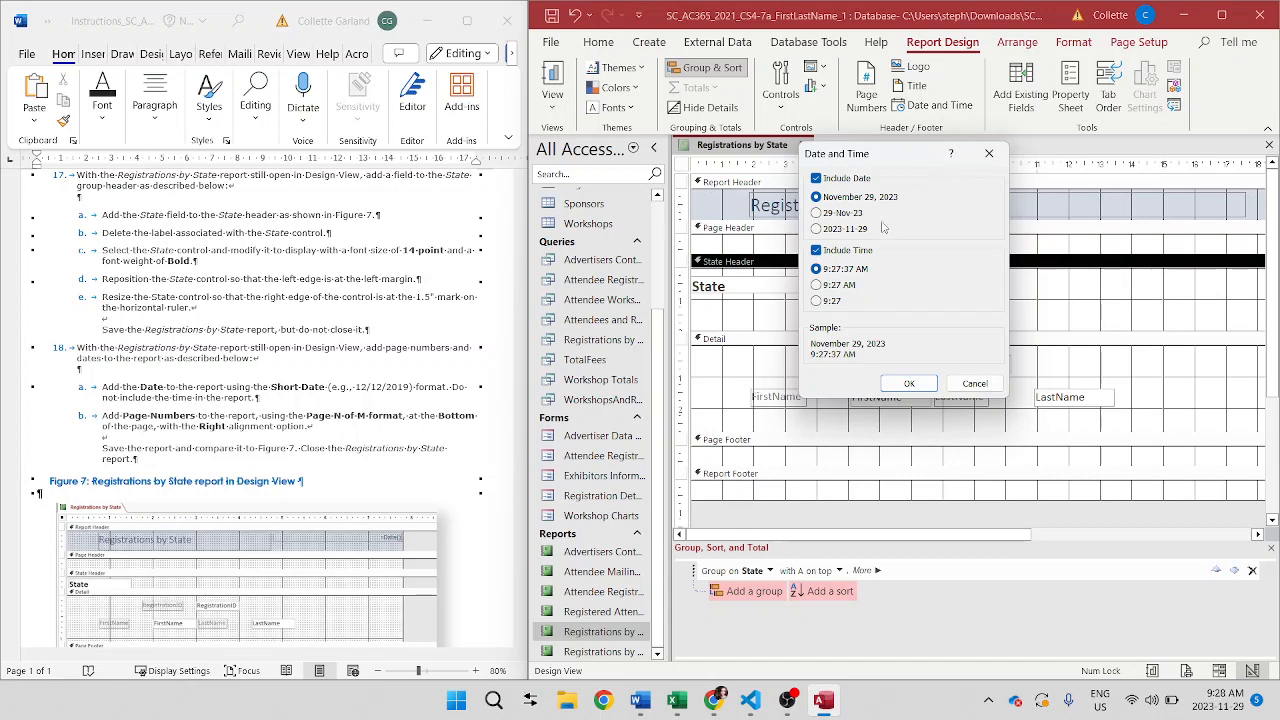
{"action": "left_click", "coordinate": [816, 229]}
{"action": "left_click", "coordinate": [816, 251]}
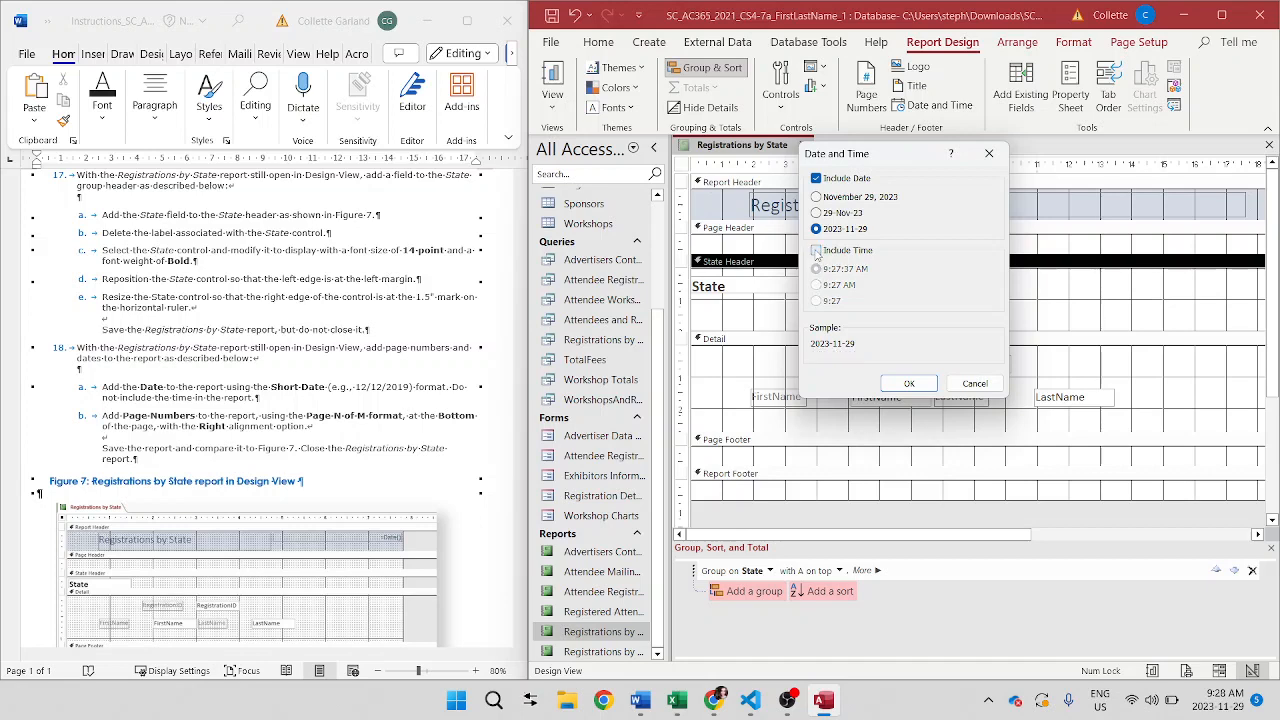
{"action": "left_click", "coordinate": [889, 383]}
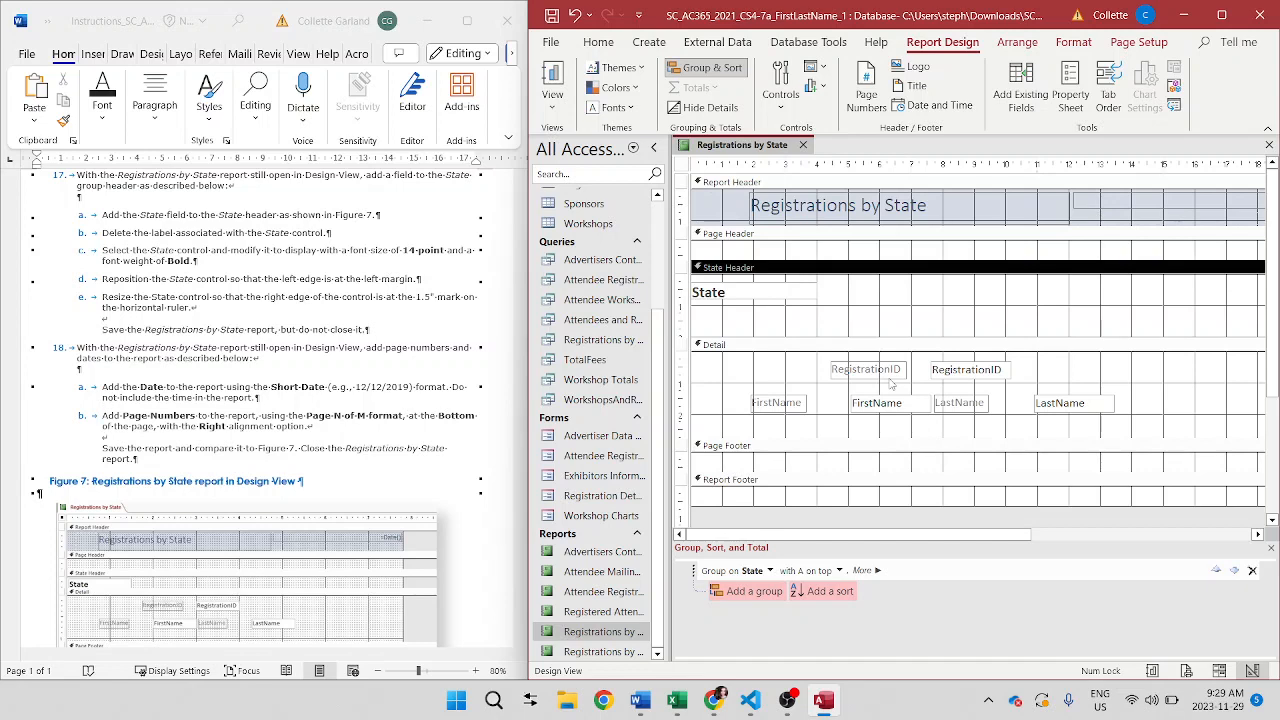
- Add page numbers in the Page N of M format at the bottom of the page with Right alignment
{"action": "left_click", "coordinate": [879, 108]}
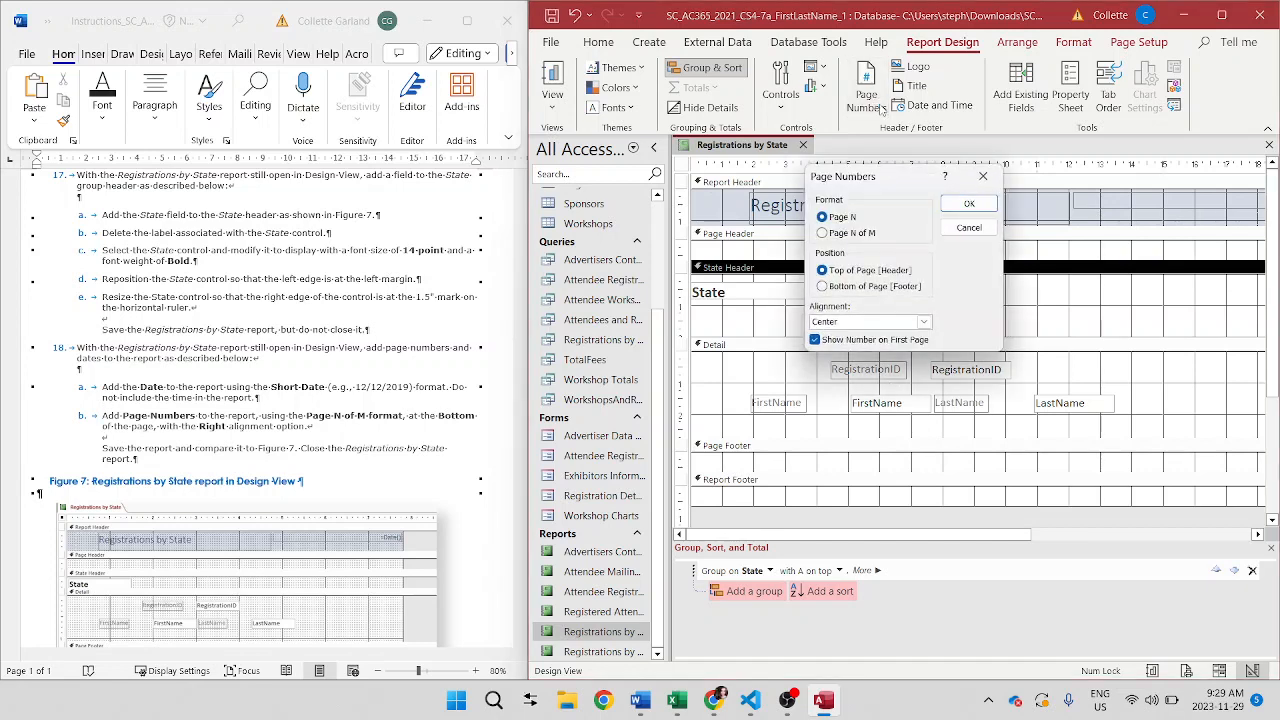
{"action": "left_click", "coordinate": [822, 233]}
{"action": "left_click", "coordinate": [822, 286]}
{"action": "left_click", "coordinate": [833, 321]}
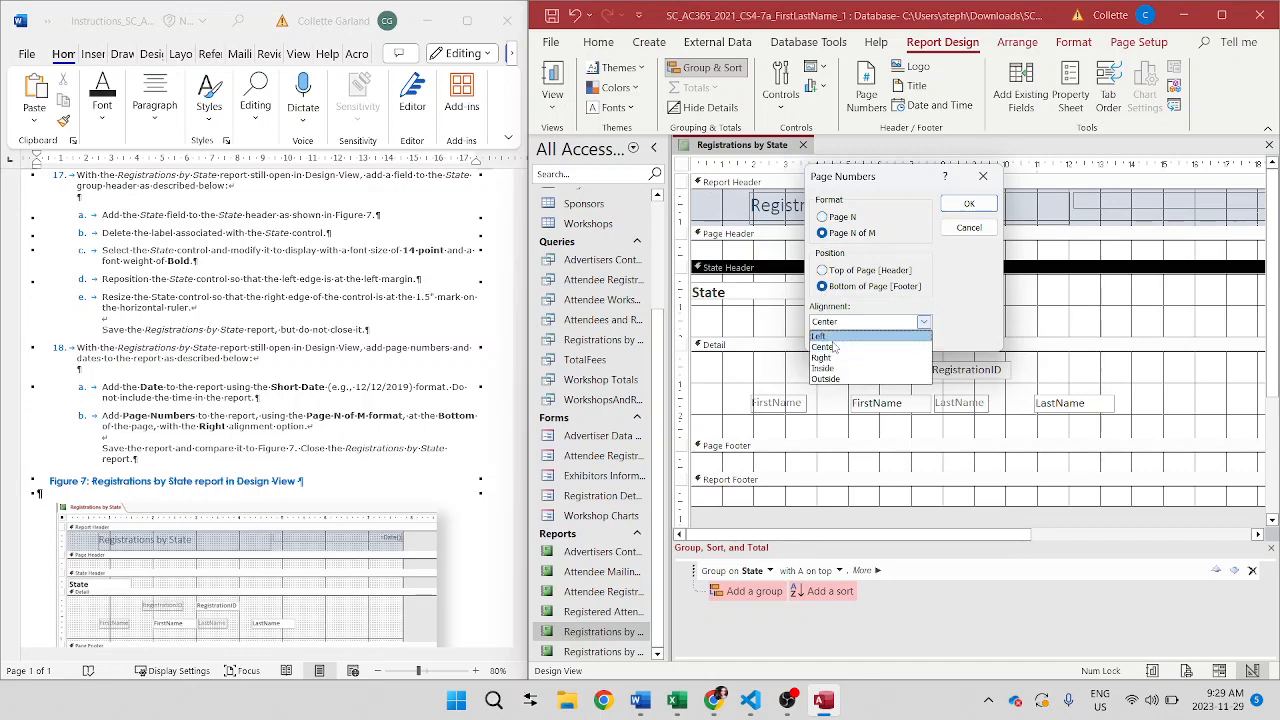
{"action": "left_click", "coordinate": [834, 362]}
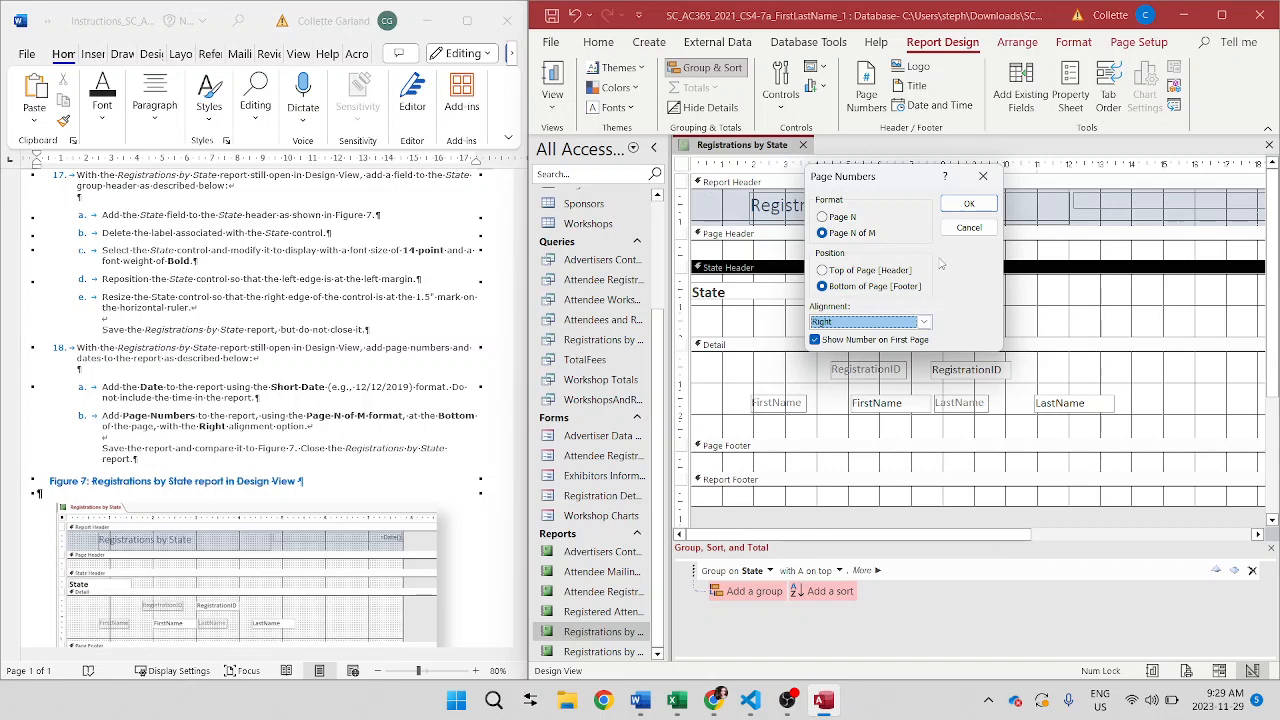
{"action": "left_click", "coordinate": [966, 203]}
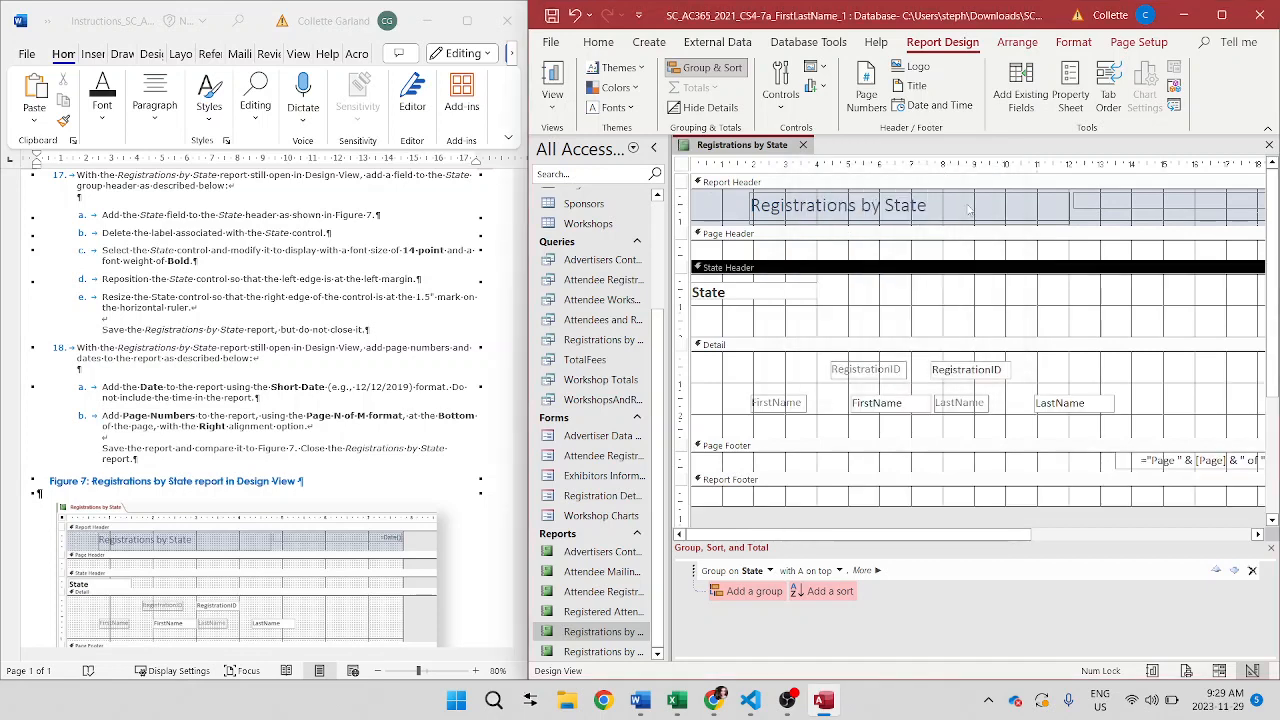
- Compare the report's full layout with Figure 7 in the instructions and close the Registrations by State report
{"action": "scroll", "coordinate": [401, 576], "scroll_direction": "down", "scroll_amount": 3}
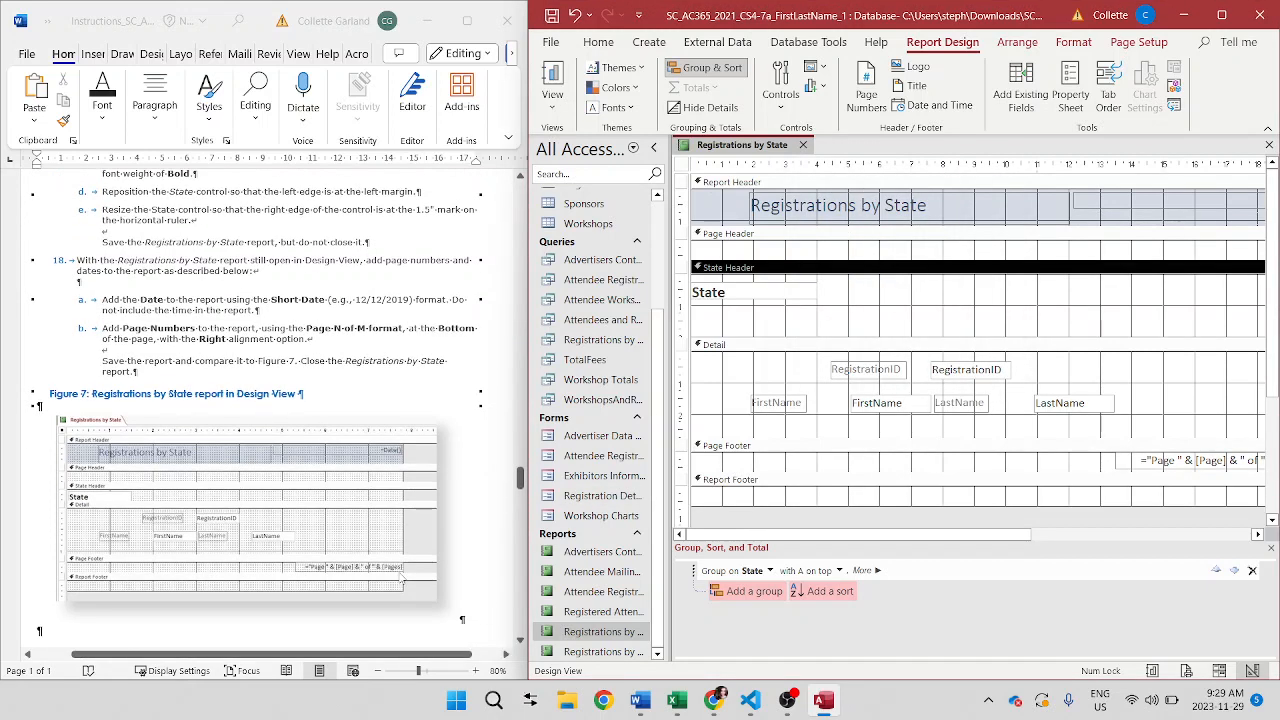
{"action": "scroll", "coordinate": [401, 576], "scroll_direction": "down", "scroll_amount": 1}
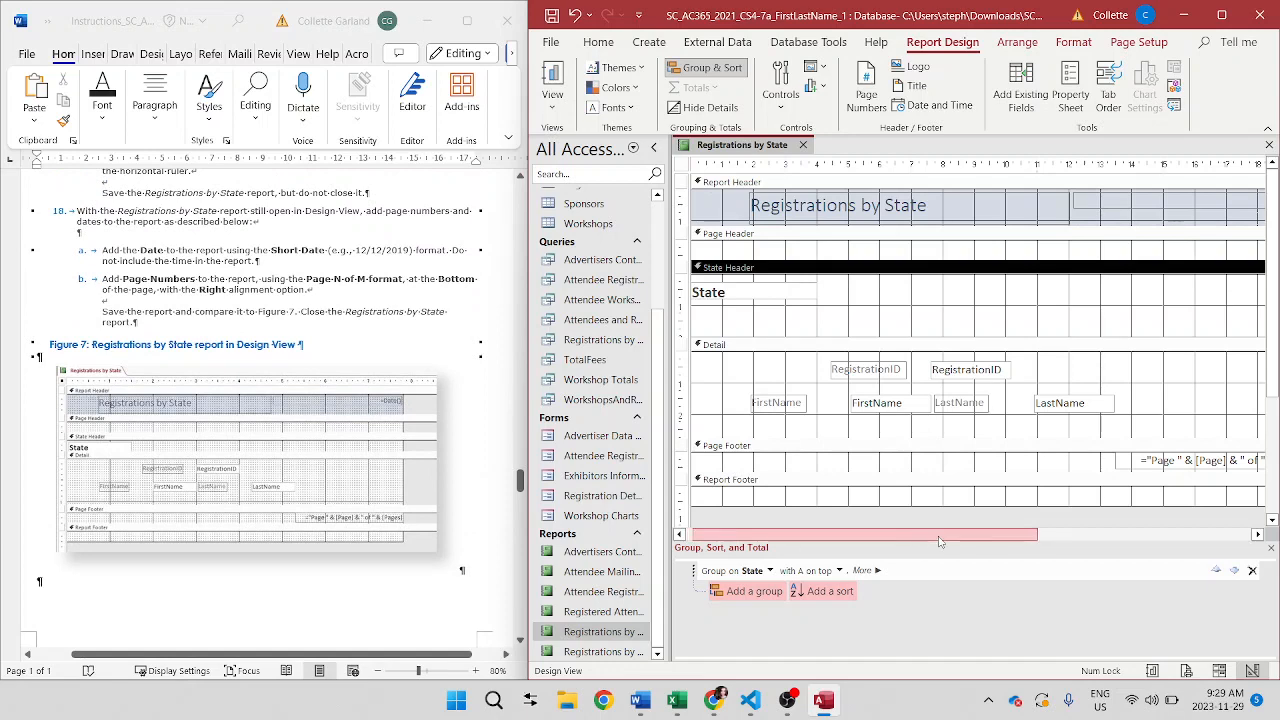
{"action": "left_click_drag", "start_coordinate": [939, 541], "coordinate": [1030, 541]}
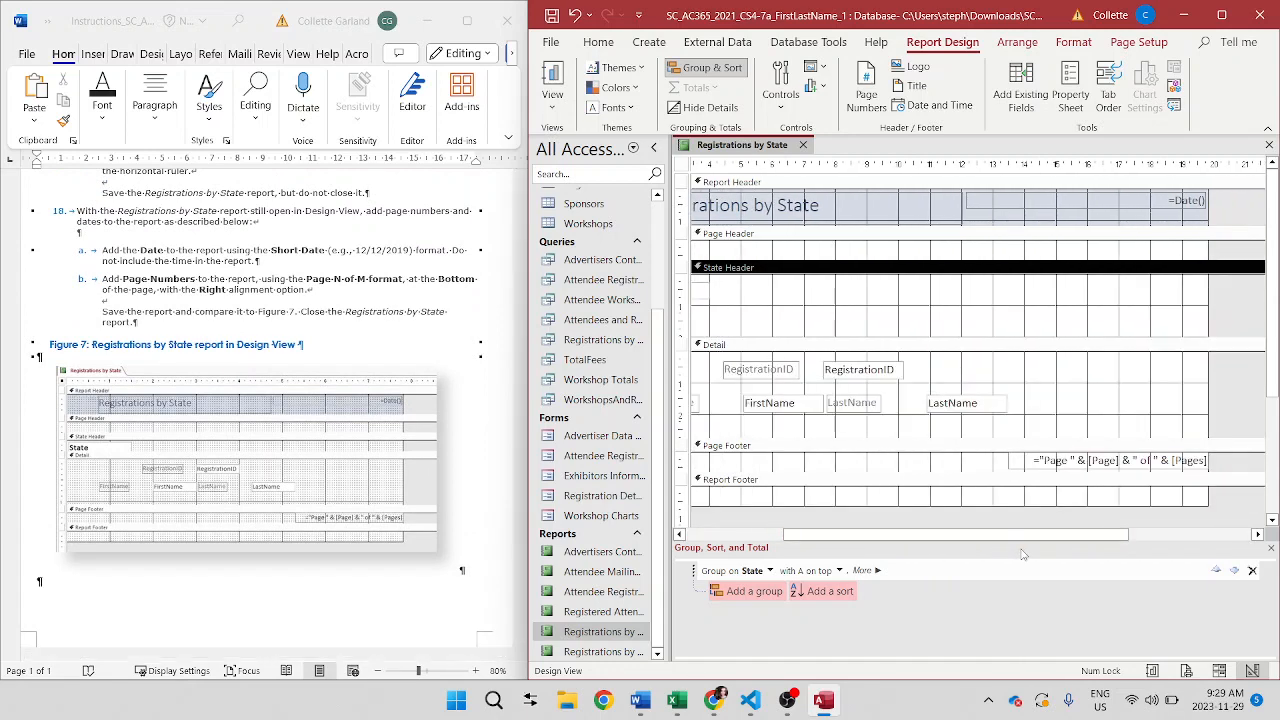
{"action": "left_click_drag", "start_coordinate": [1020, 536], "coordinate": [902, 535]}
{"action": "scroll", "coordinate": [296, 483], "scroll_direction": "down", "scroll_amount": 5}
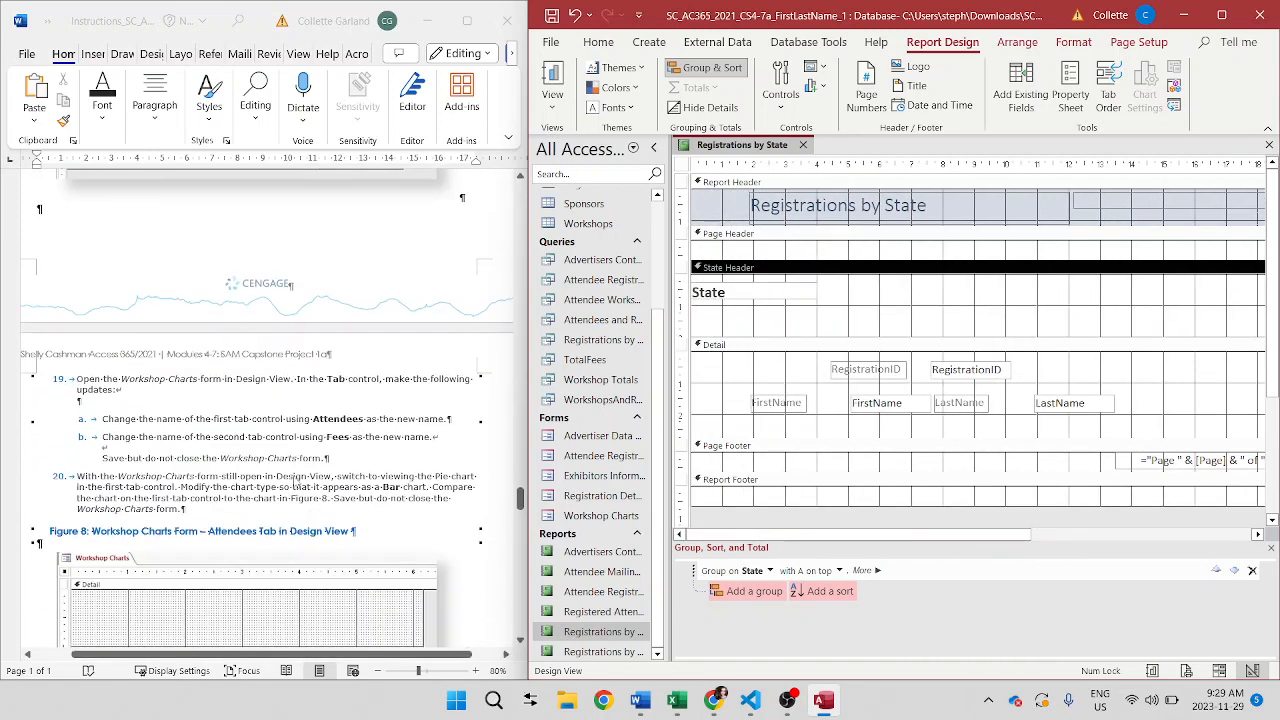
{"action": "scroll", "coordinate": [295, 483], "scroll_direction": "up", "scroll_amount": 5}
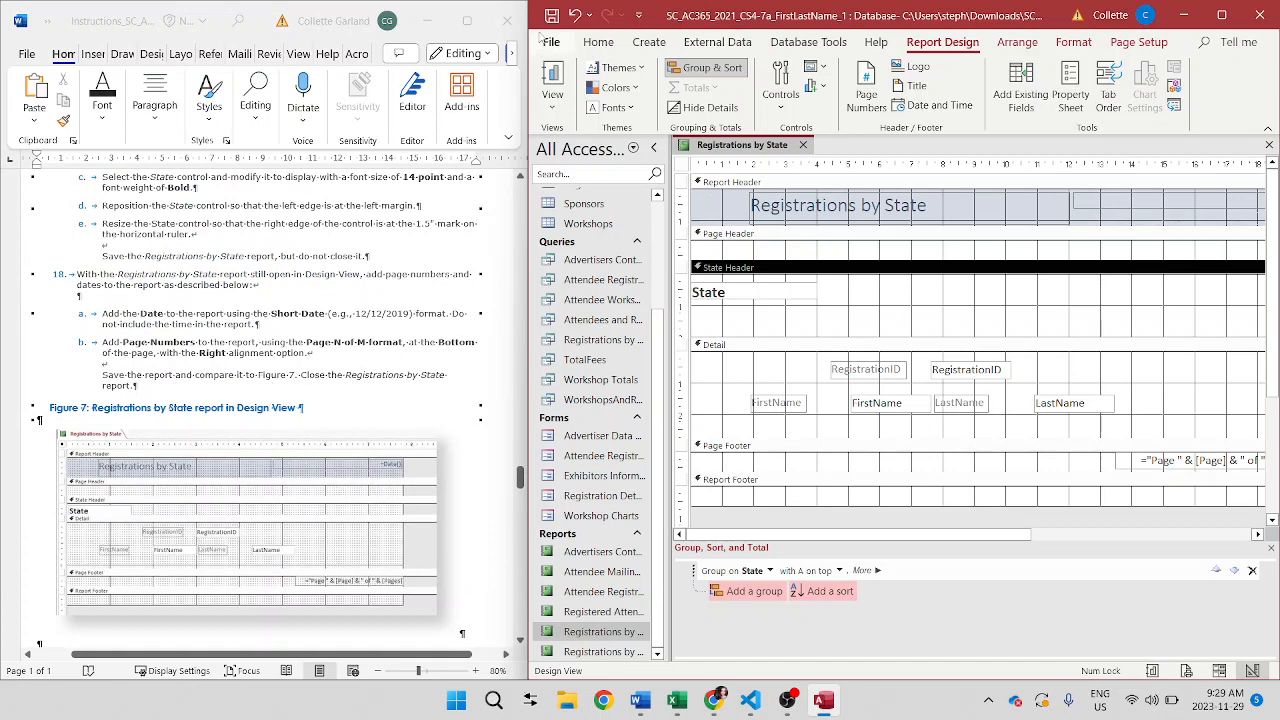
{"action": "scroll", "coordinate": [303, 449], "scroll_direction": "down", "scroll_amount": 10}
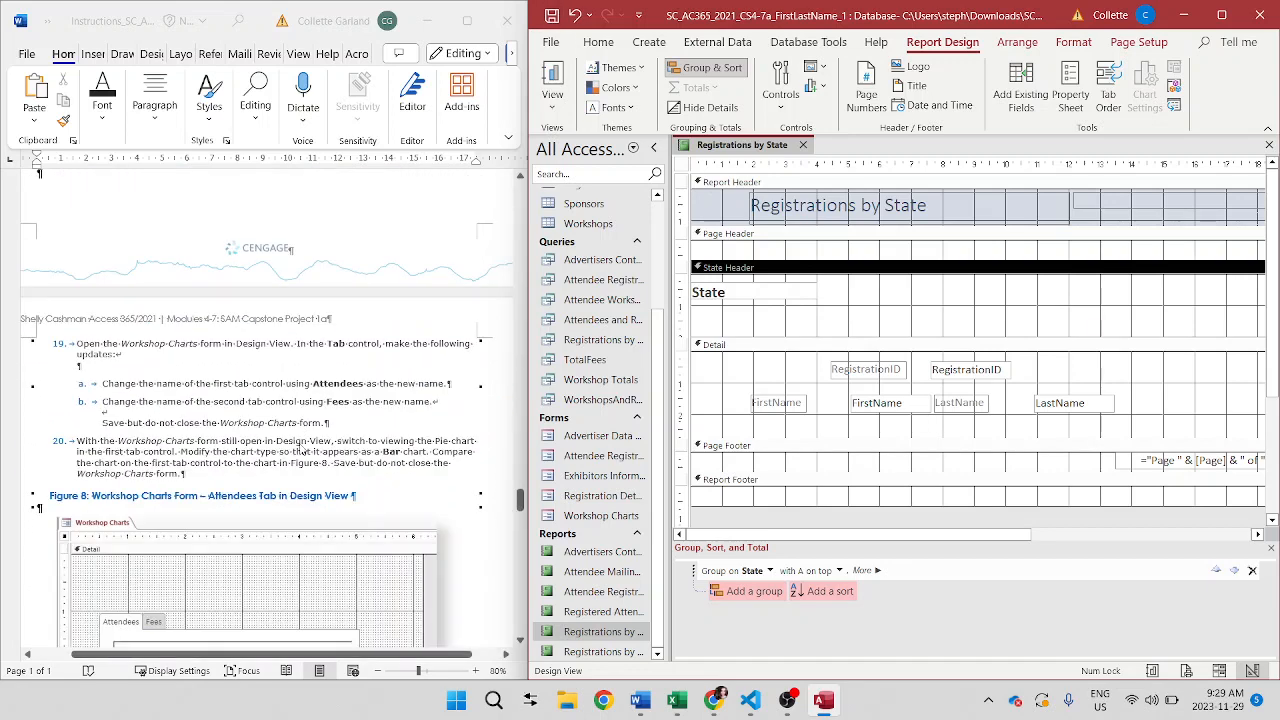
{"action": "left_click", "coordinate": [804, 147]}
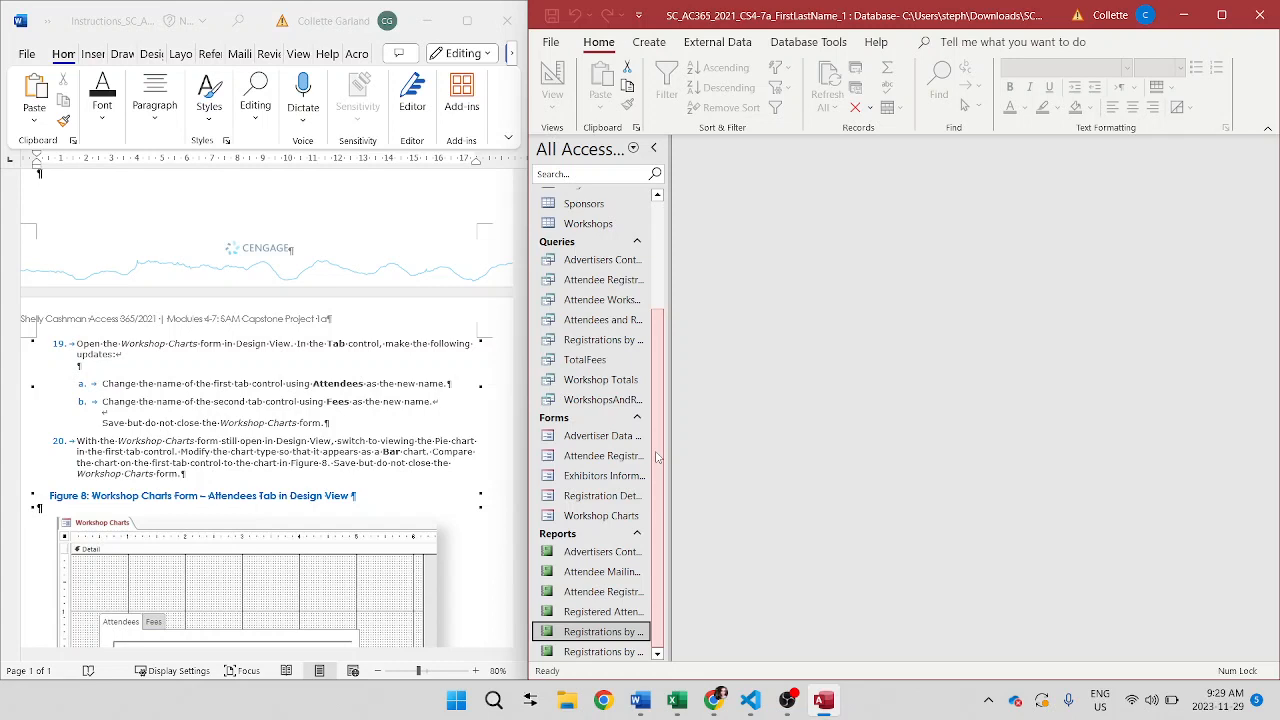
- Open the Workshop Charts form in Design View
{"action": "left_click", "coordinate": [585, 516]}
{"action": "right_click", "coordinate": [585, 516]}
{"action": "left_click", "coordinate": [688, 300]}
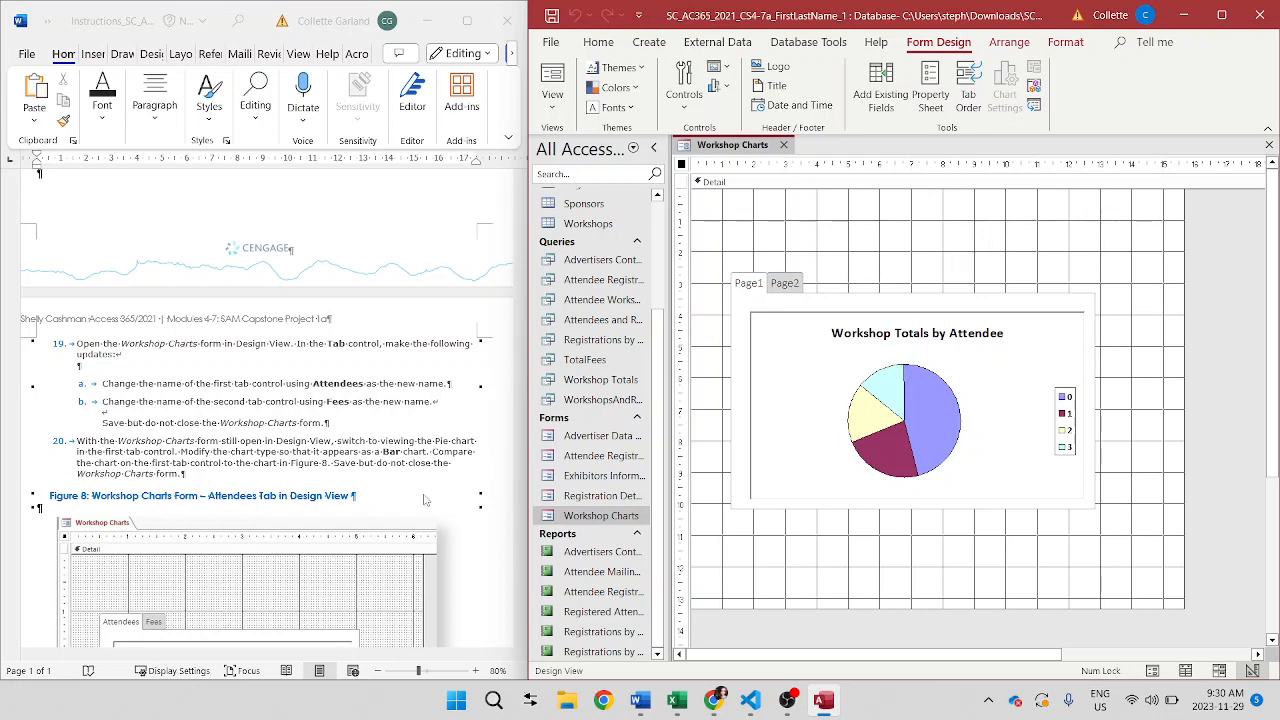
{"action": "scroll", "coordinate": [428, 500], "scroll_direction": "down", "scroll_amount": 1}
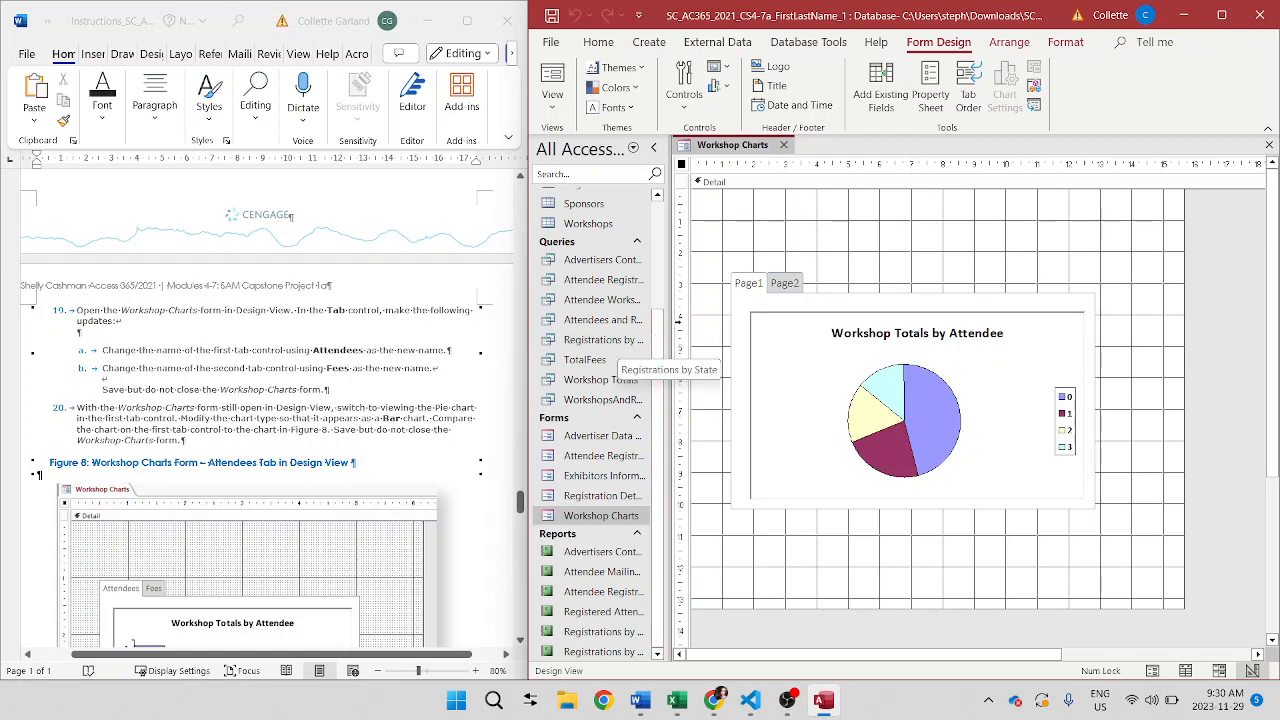
- Change the Name property of the first page in the tab control to Attendees
{"action": "right_click", "coordinate": [745, 289]}
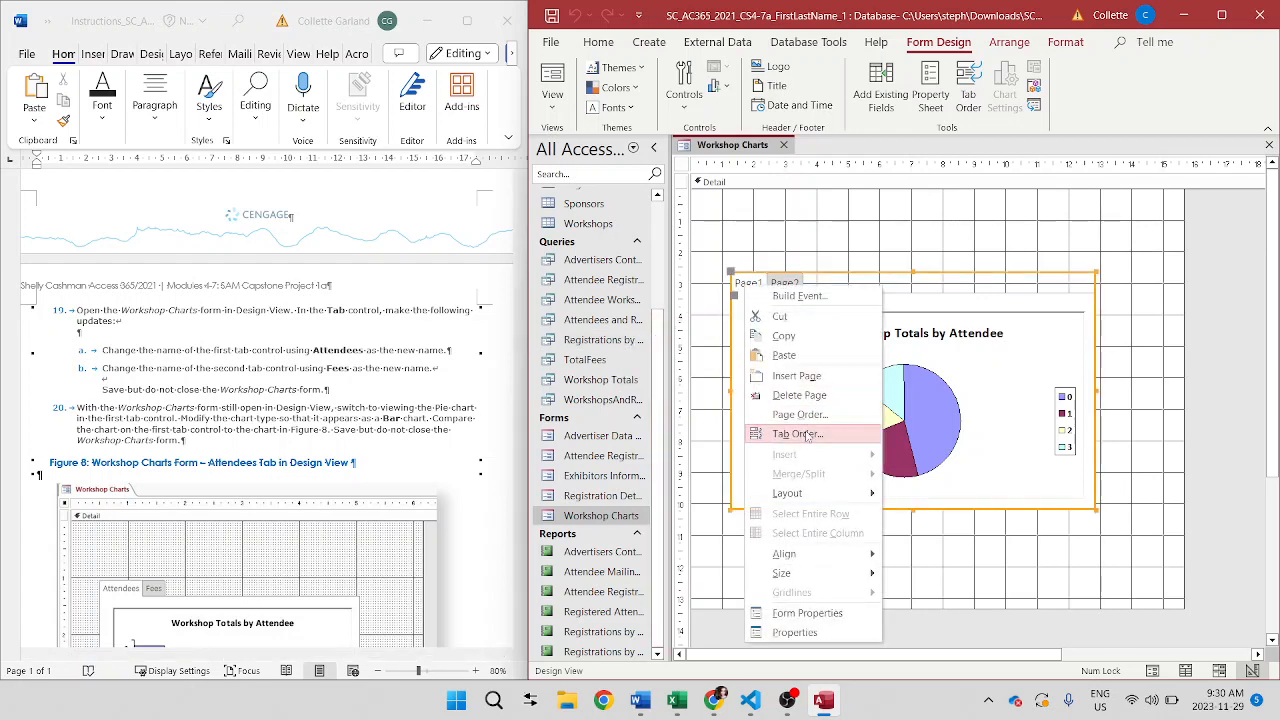
{"action": "right_click", "coordinate": [755, 285]}
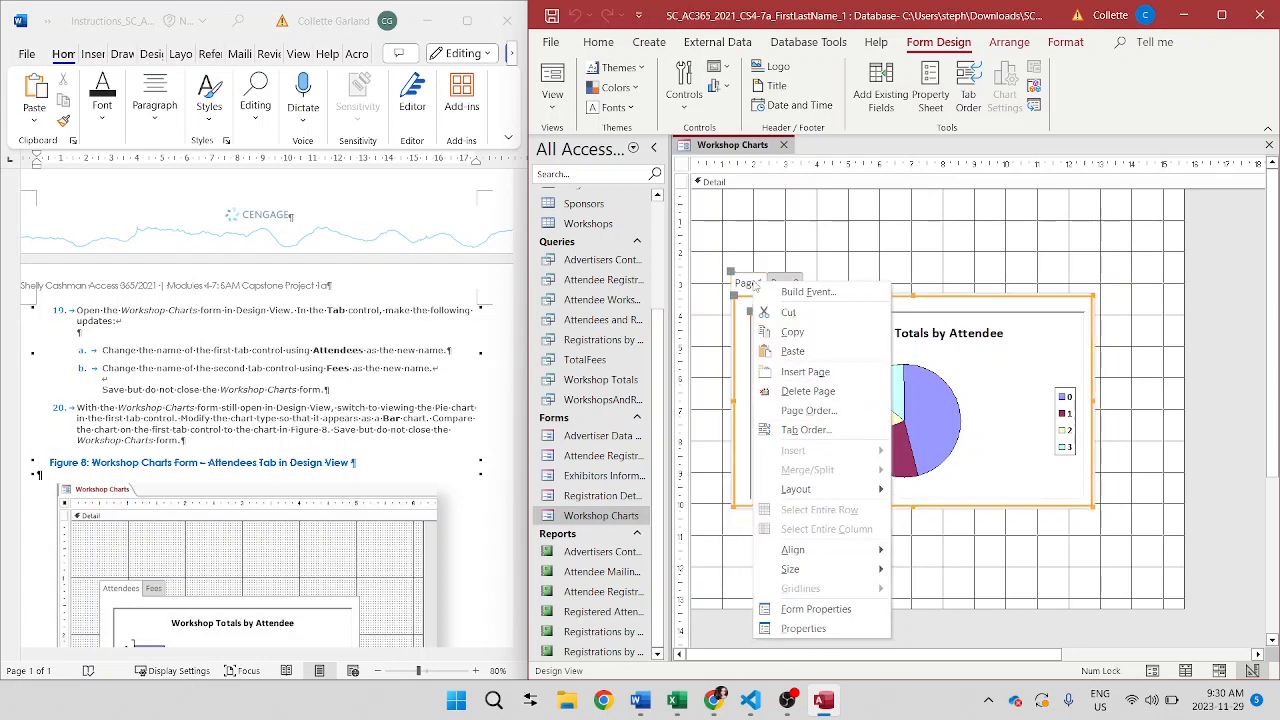
{"action": "left_click", "coordinate": [803, 628]}
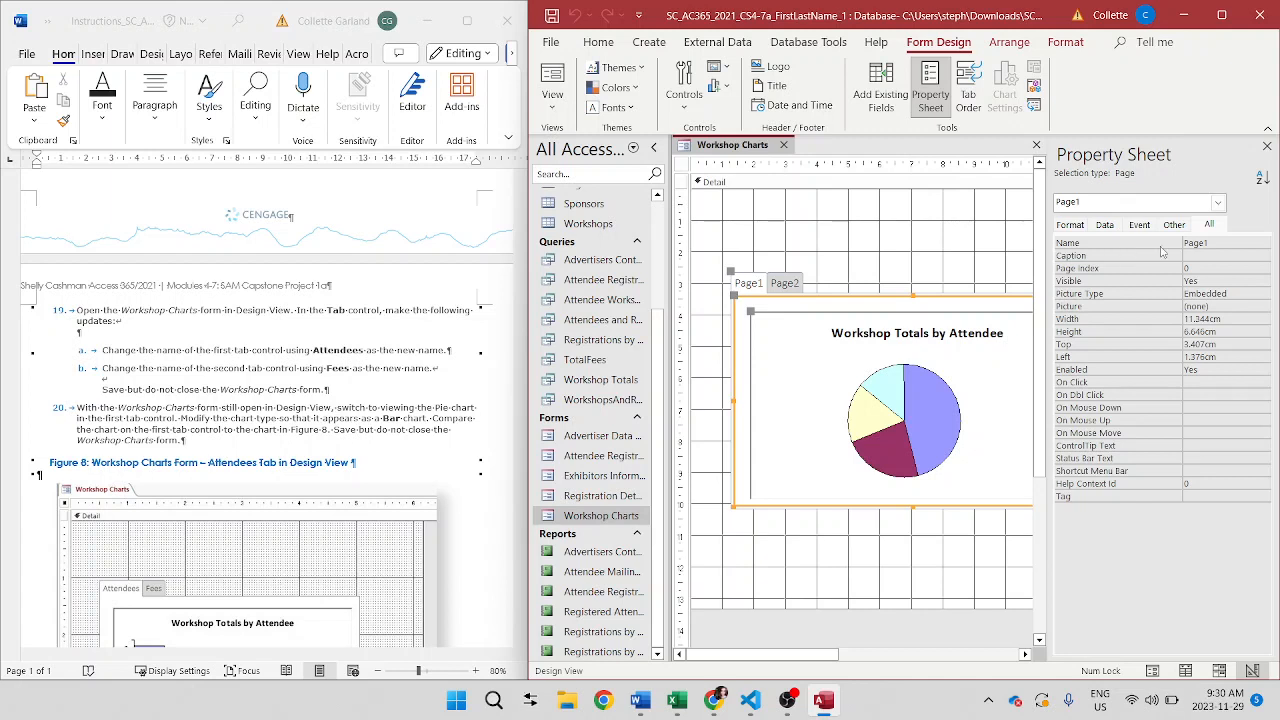
{"action": "left_click", "coordinate": [1214, 243]}
{"action": "key", "text": "BackSpace"}
{"action": "key", "text": "BackSpace"}
{"action": "key", "text": "BackSpace"}
{"action": "key", "text": "BackSpace"}
{"action": "key", "text": "BackSpace"}
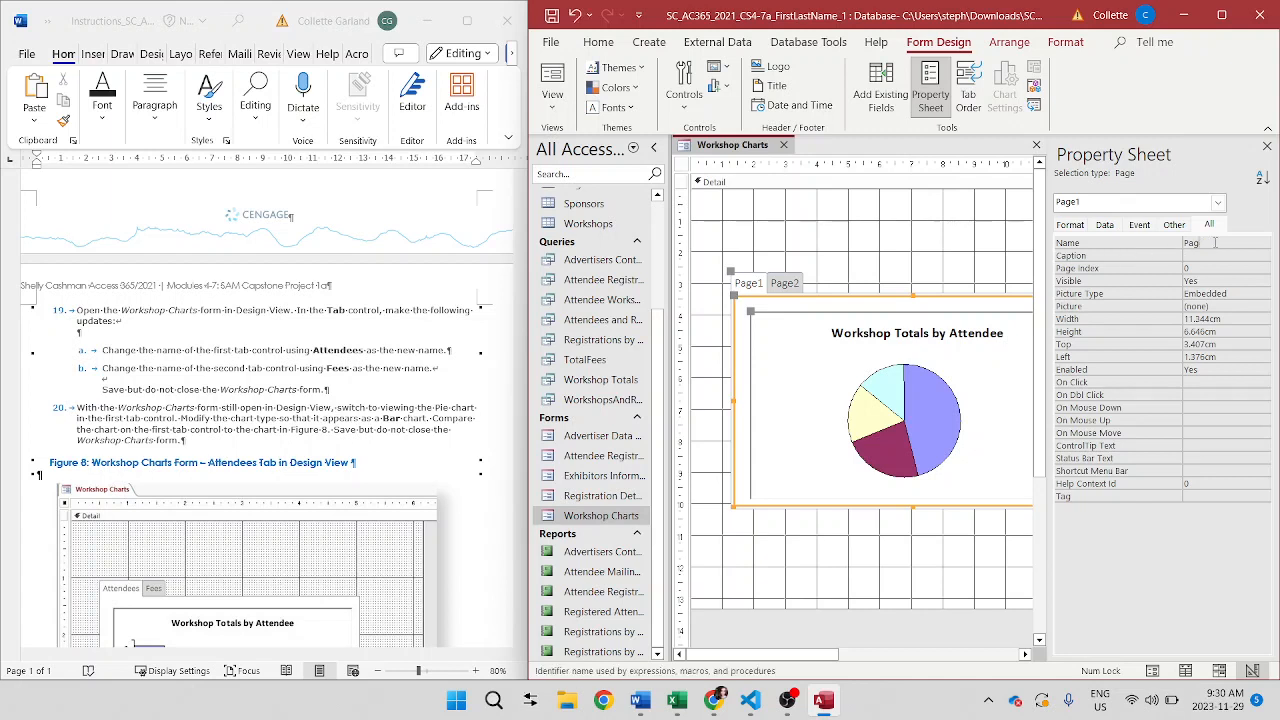
{"action": "type", "text": "Attendees"}
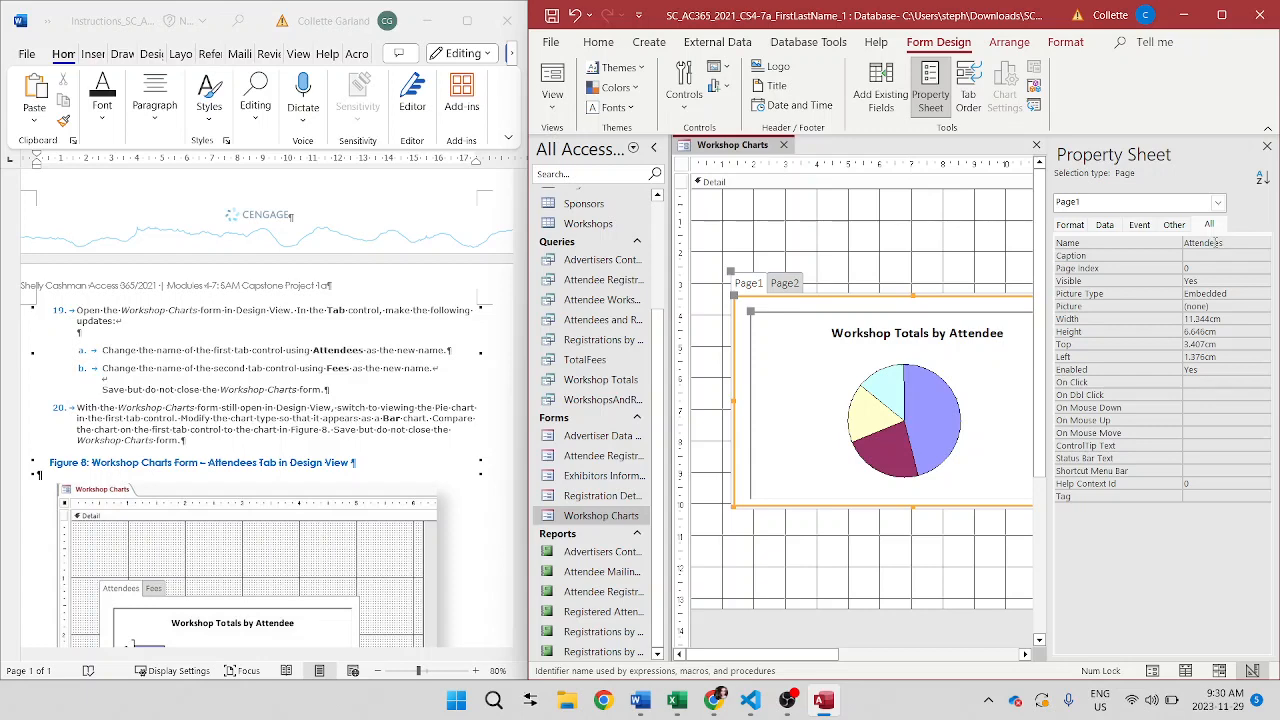
{"action": "left_click", "coordinate": [1267, 146]}
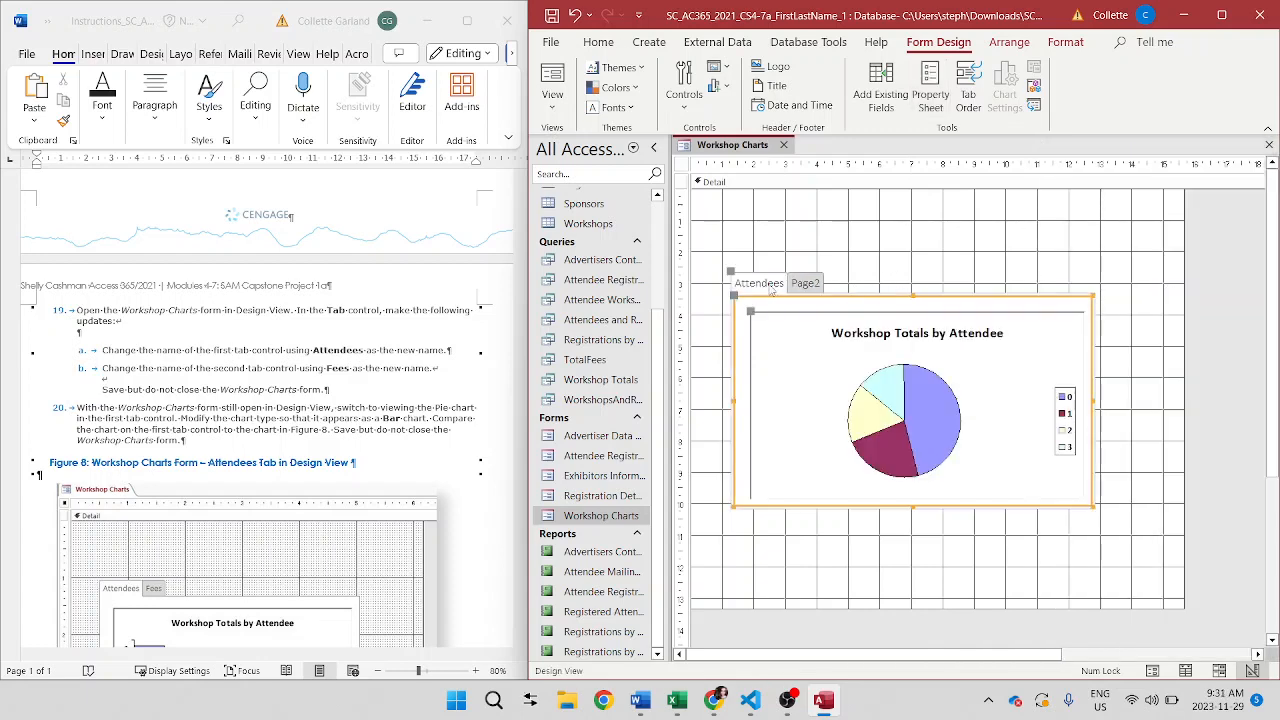
- Change the Name property of the tab control's second page to Fees
{"action": "left_click", "coordinate": [812, 285]}
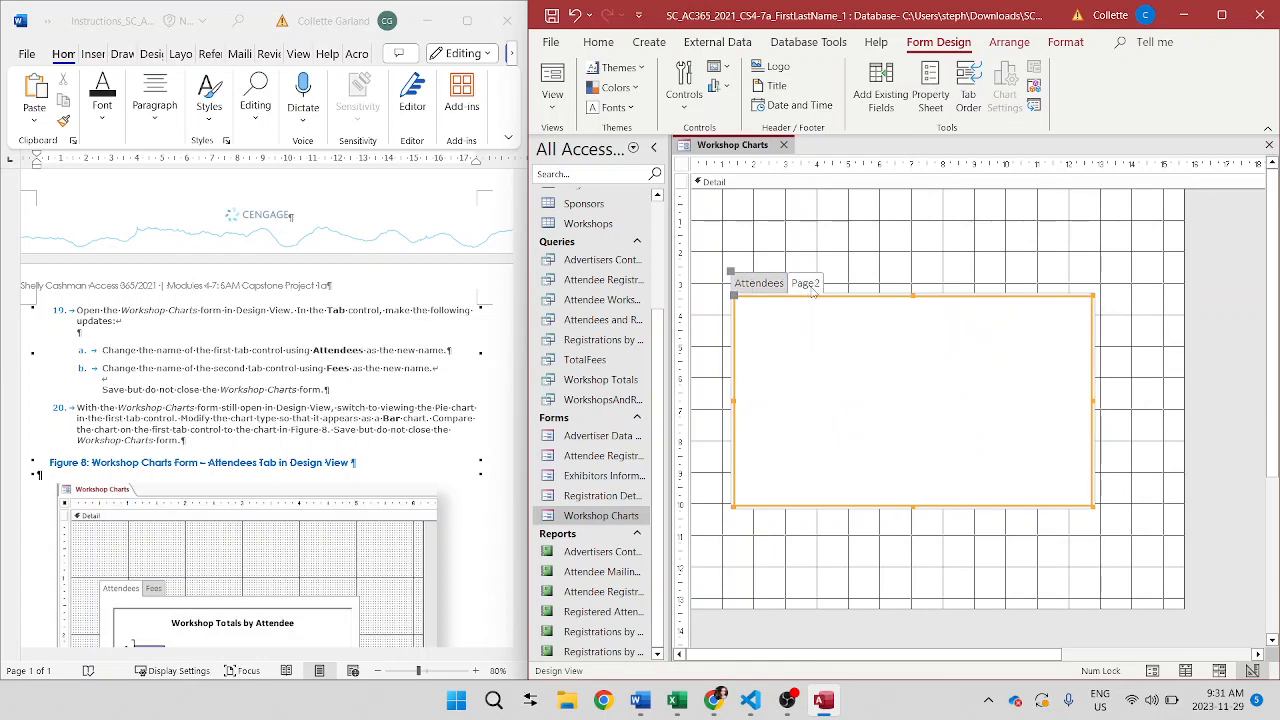
{"action": "right_click", "coordinate": [812, 287]}
{"action": "left_click", "coordinate": [870, 634]}
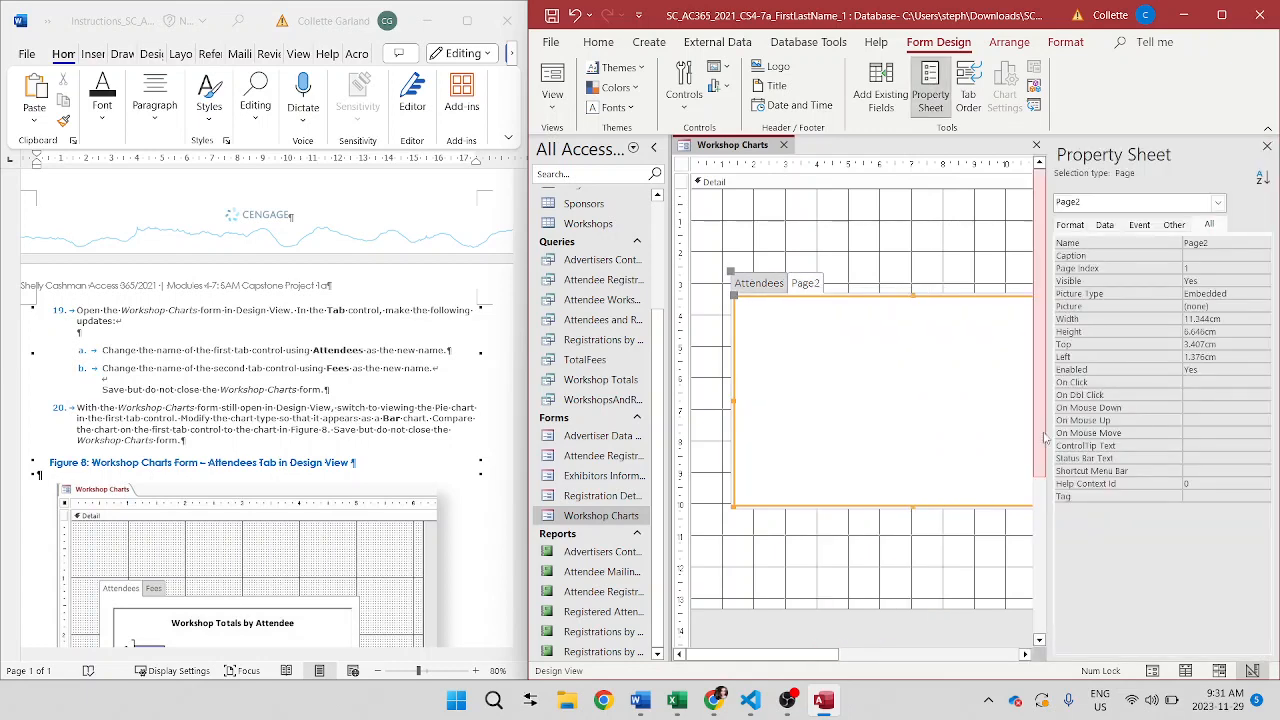
{"action": "left_click", "coordinate": [1220, 254]}
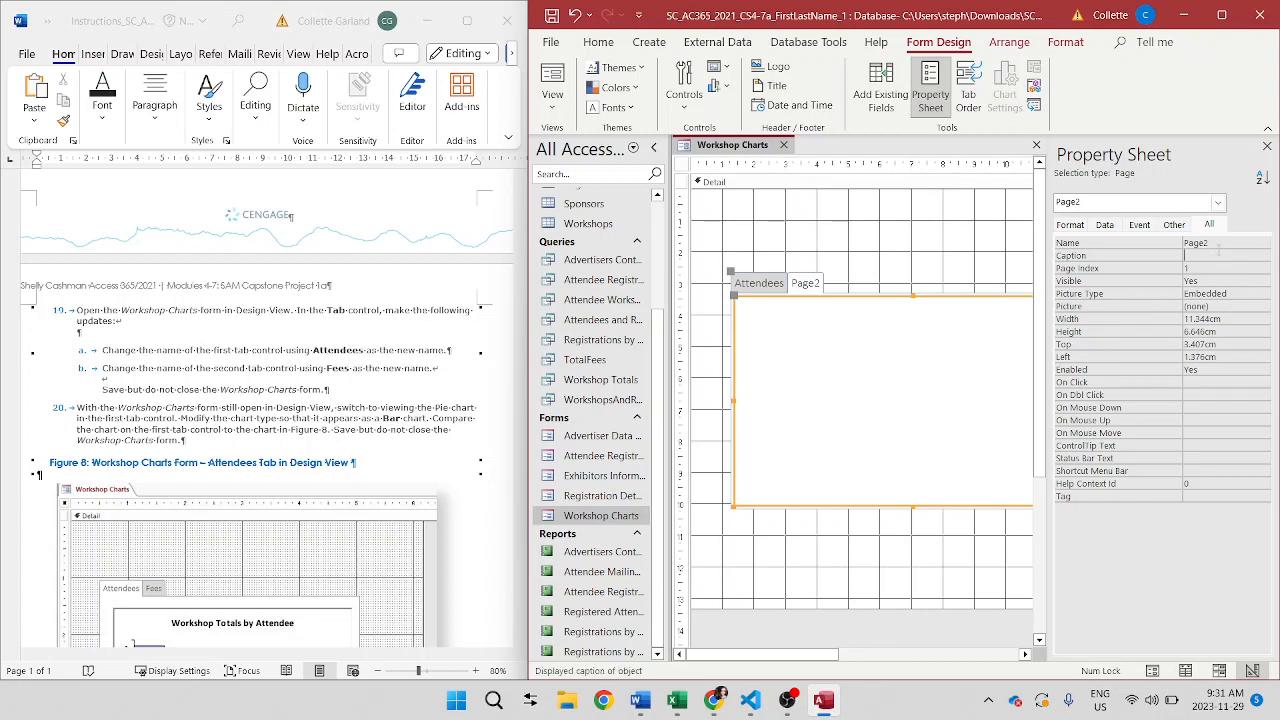
{"action": "left_click", "coordinate": [1215, 243]}
{"action": "key", "text": "BackSpace"}
{"action": "key", "text": "BackSpace"}
{"action": "key", "text": "BackSpace"}
{"action": "key", "text": "BackSpace"}
{"action": "key", "text": "BackSpace"}
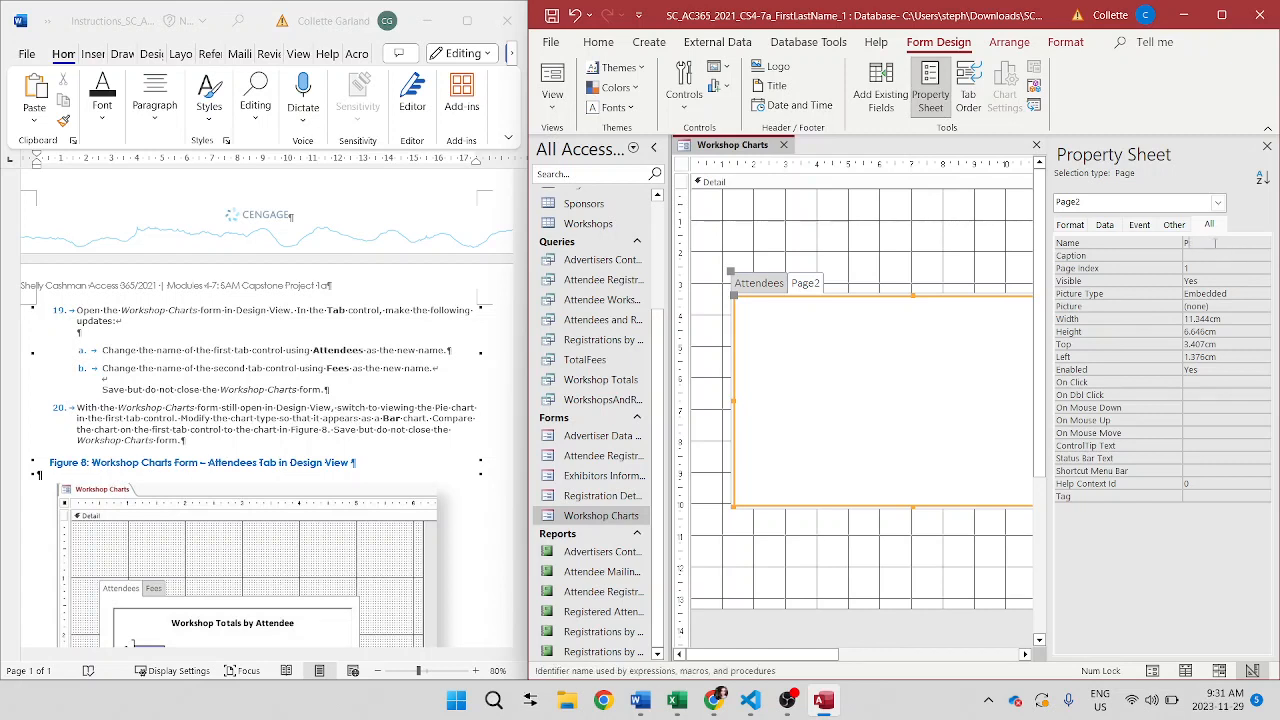
{"action": "type", "text": "Fees"}
{"action": "left_click", "coordinate": [1267, 146]}
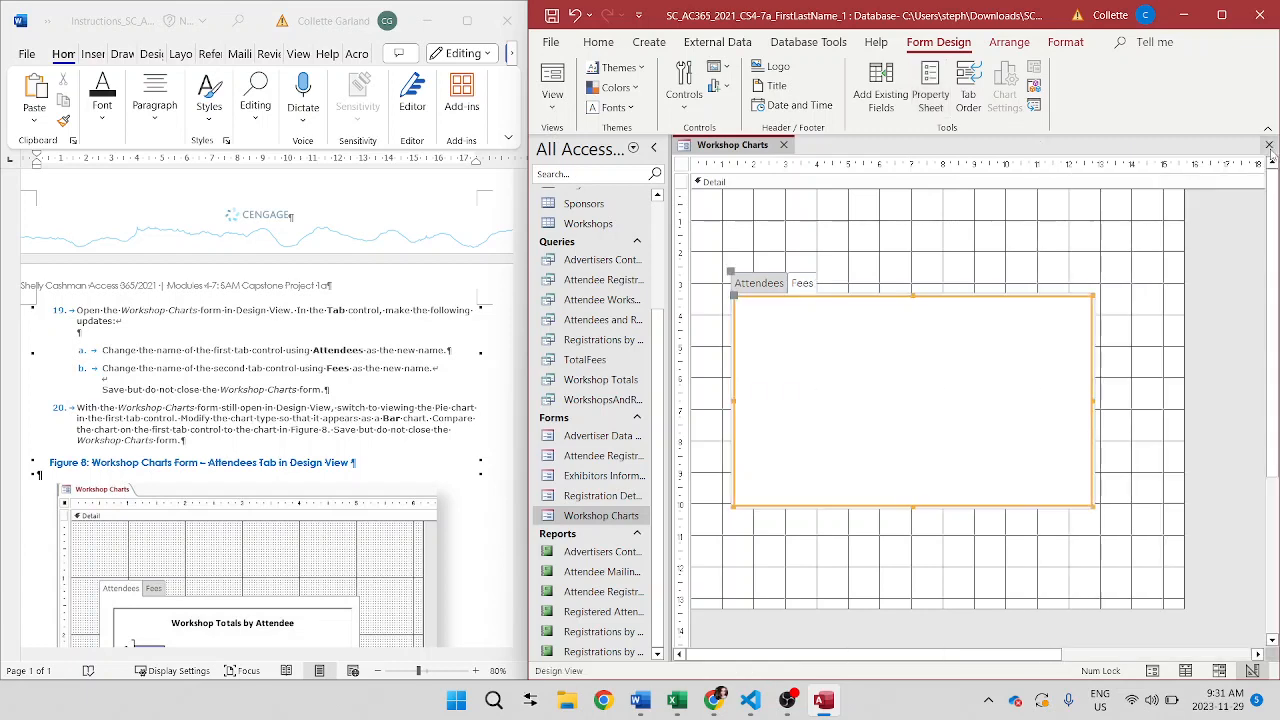
- Return to the Attendees page with the pie chart and save the Workshop Charts form without closing it
{"action": "left_click", "coordinate": [779, 284]}
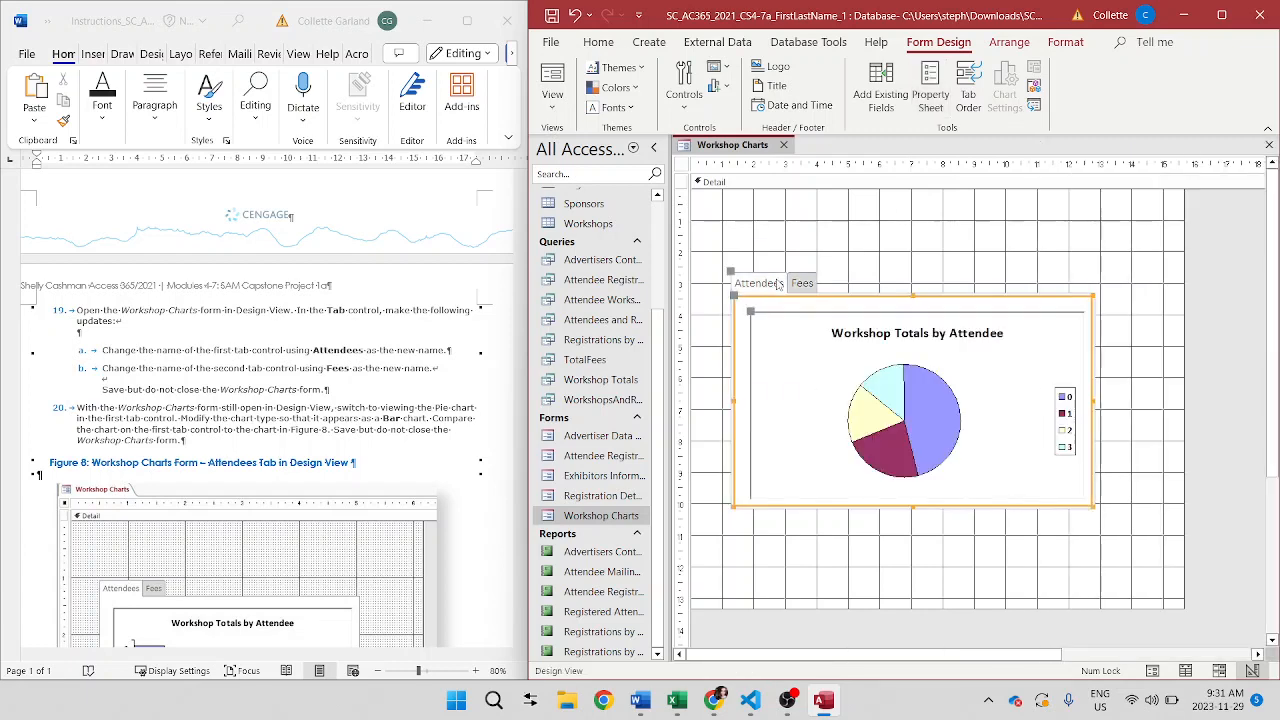
{"action": "left_click", "coordinate": [552, 16]}
{"action": "scroll", "coordinate": [395, 498], "scroll_direction": "down", "scroll_amount": 3}
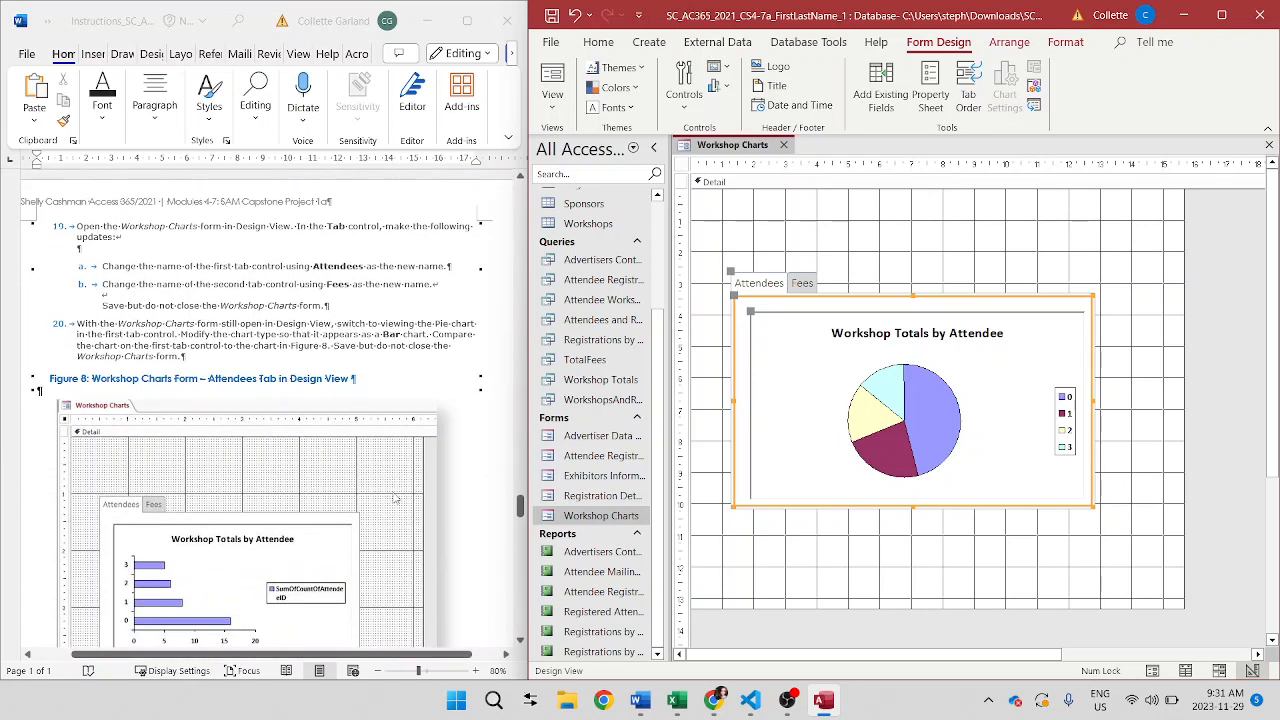
{"action": "scroll", "coordinate": [395, 498], "scroll_direction": "down", "scroll_amount": 1}
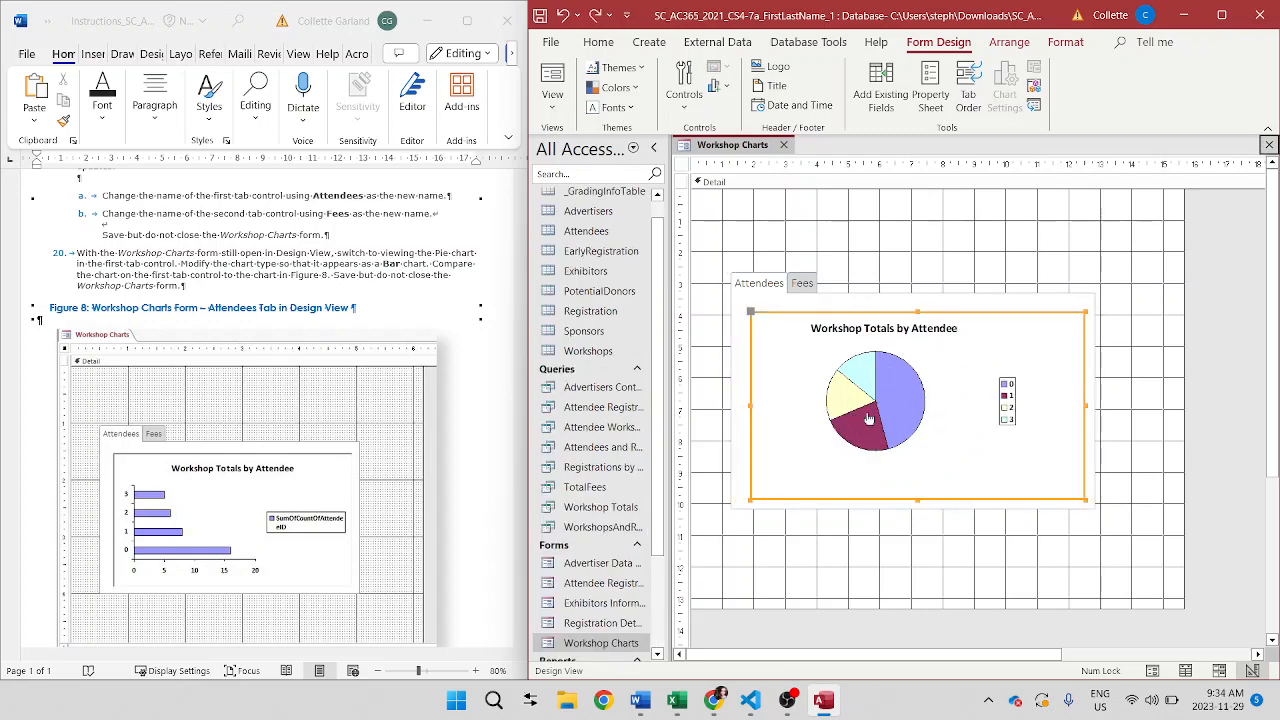
- Edit the pie chart on the Attendees page and change its chart type to Bar
{"action": "right_click", "coordinate": [890, 403]}
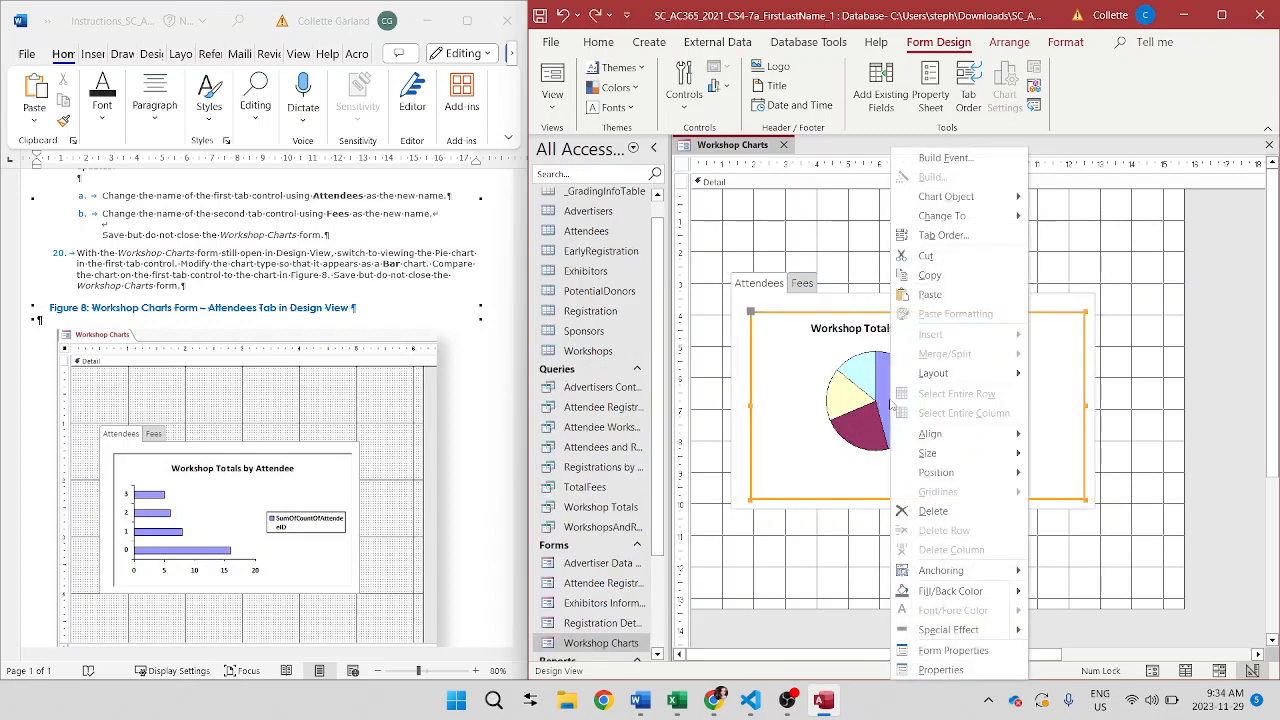
{"action": "mouse_move", "coordinate": [986, 208]}
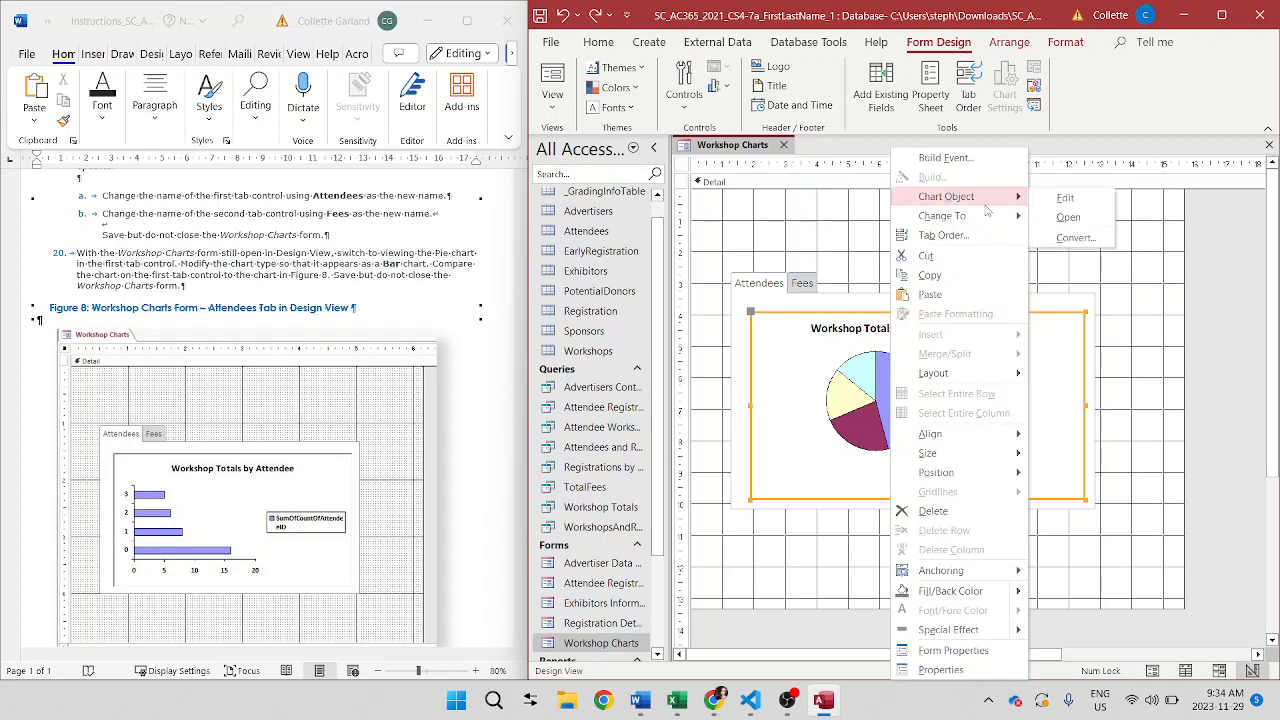
{"action": "left_click", "coordinate": [1040, 197]}
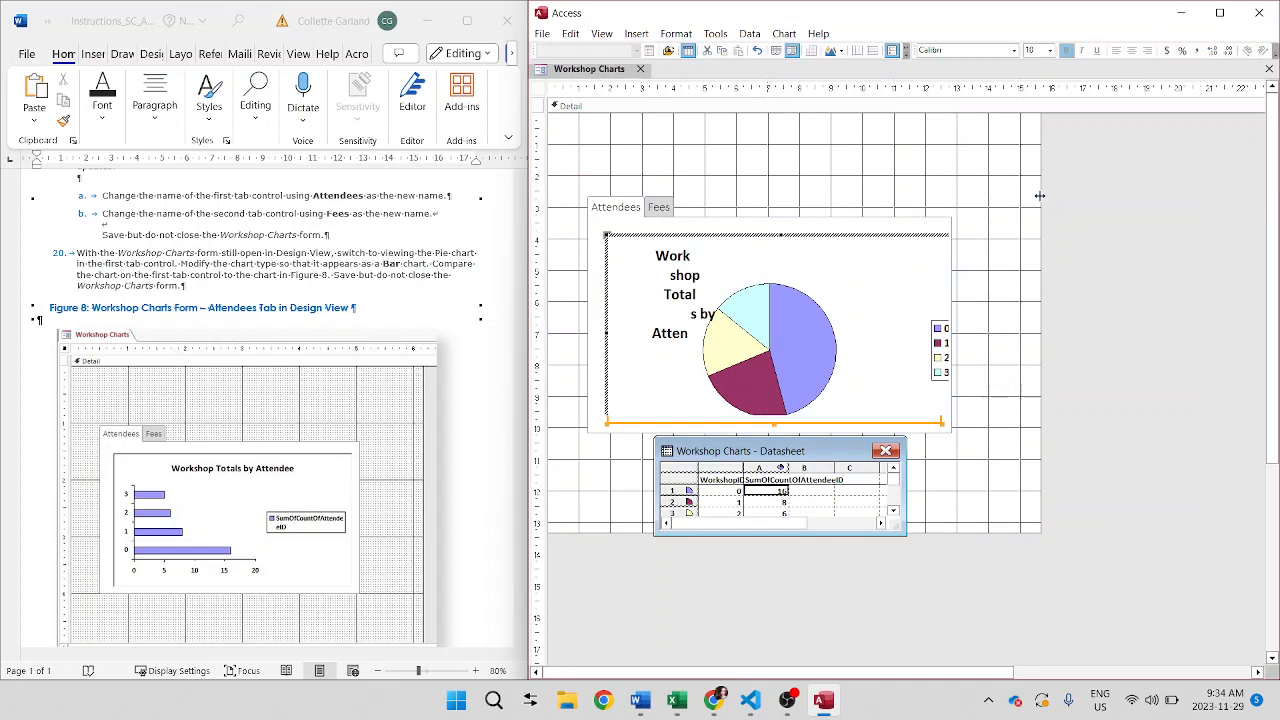
{"action": "left_click", "coordinate": [786, 33]}
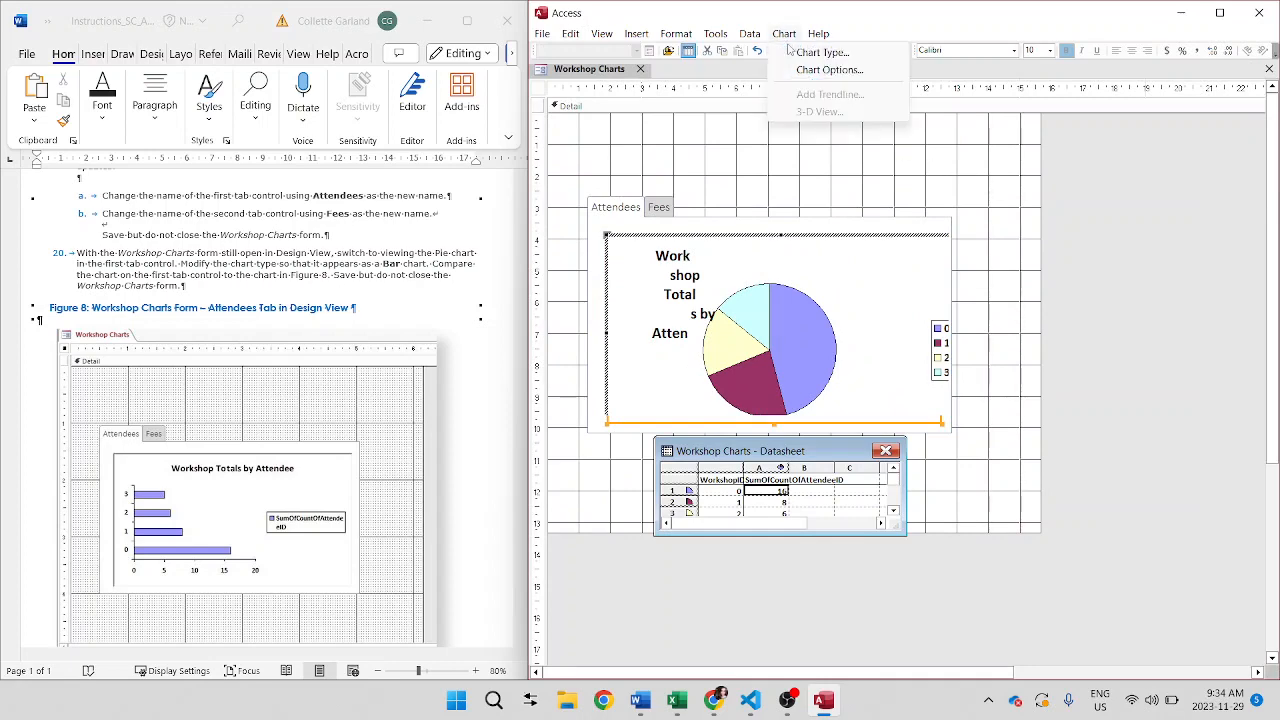
{"action": "left_click", "coordinate": [820, 52]}
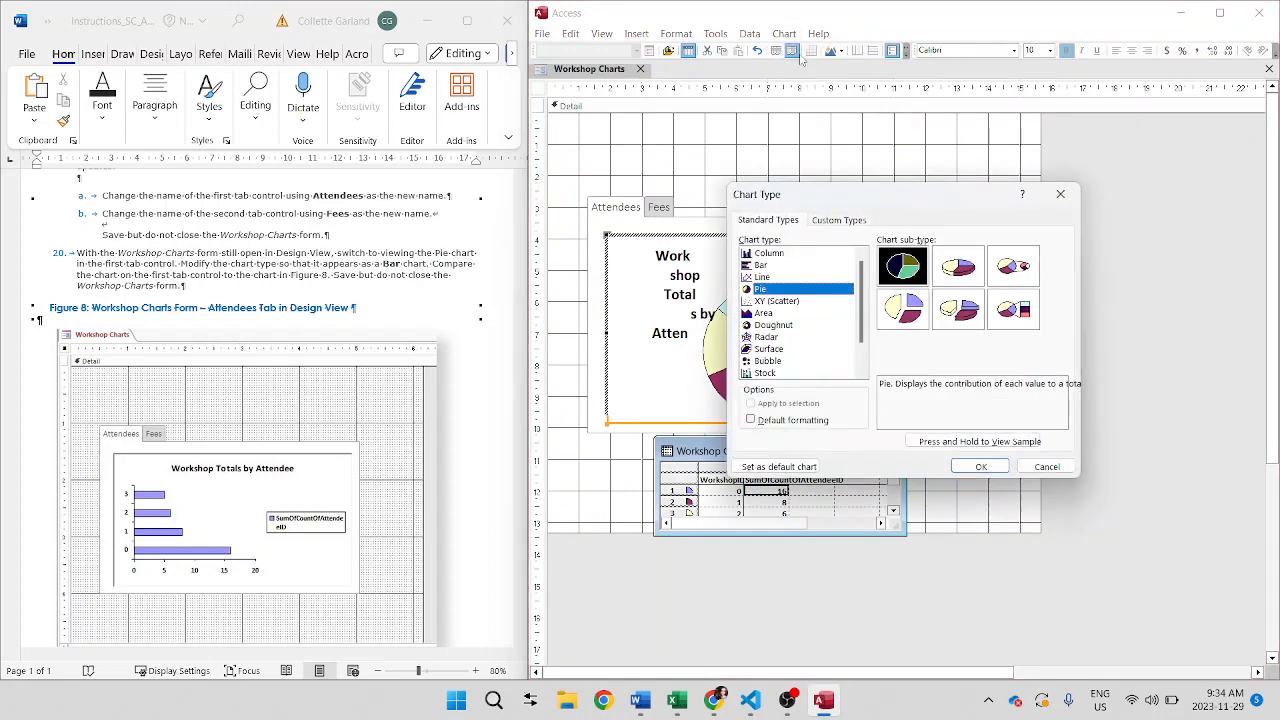
{"action": "left_click", "coordinate": [765, 265]}
{"action": "left_click", "coordinate": [984, 469]}
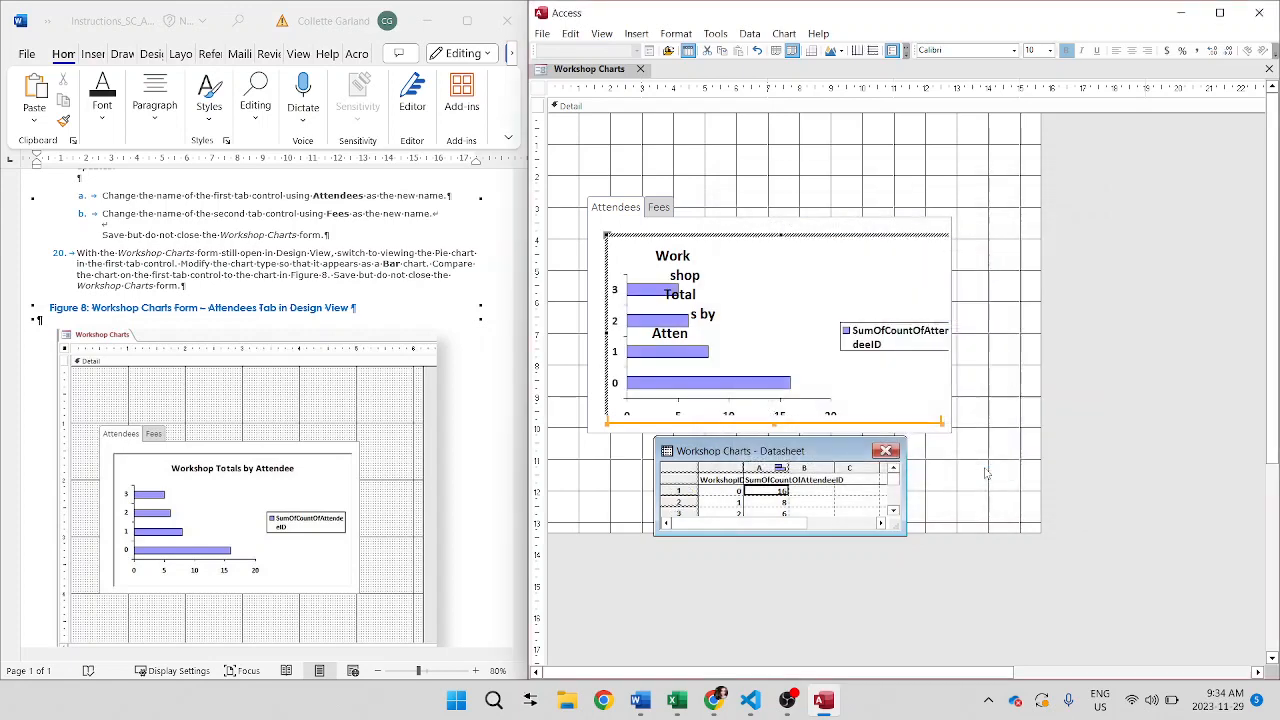
- Close the chart's datasheet and exit chart editing, keeping the Workshop Charts form open in Design View
{"action": "left_click", "coordinate": [885, 451]}
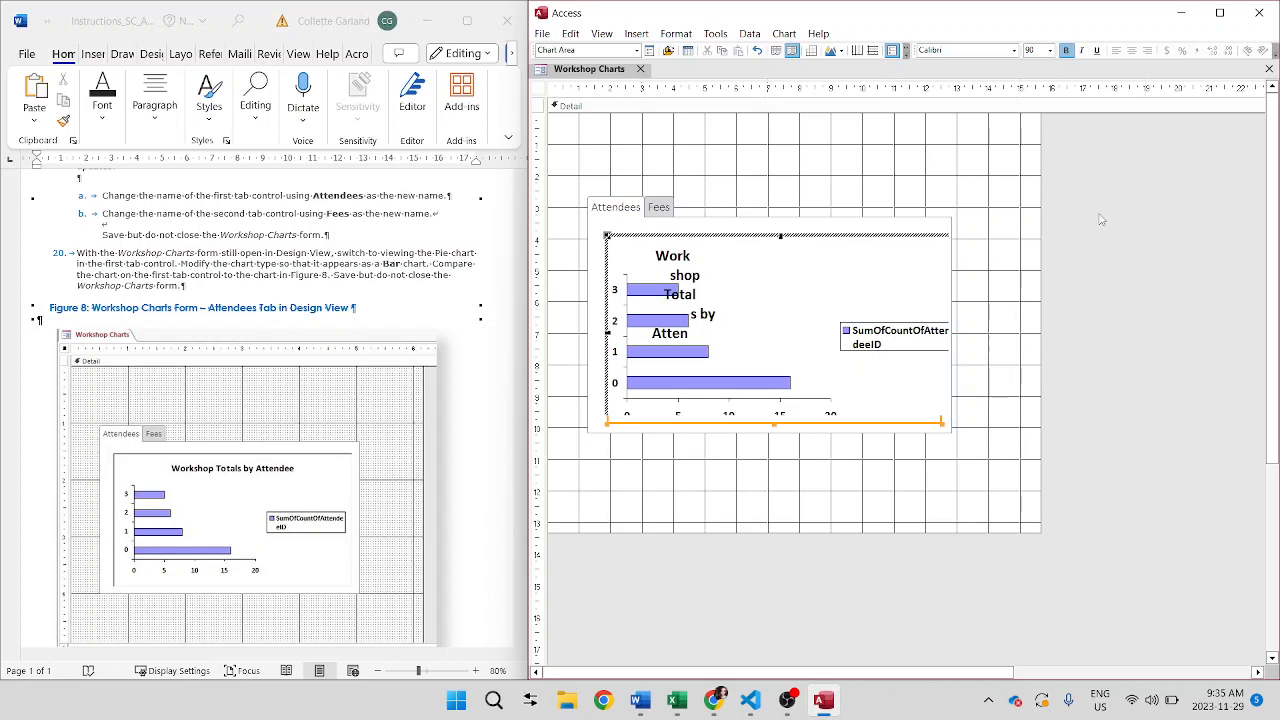
{"action": "left_click", "coordinate": [692, 290]}
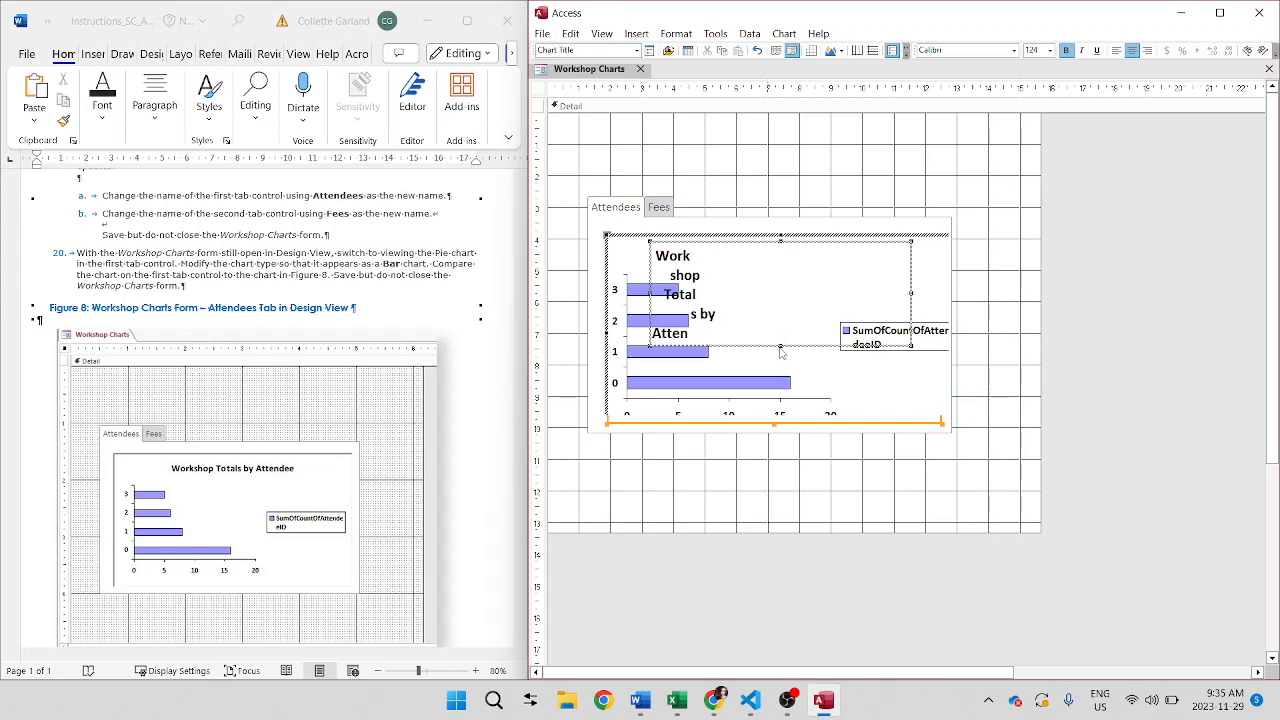
{"action": "left_click", "coordinate": [1269, 68]}
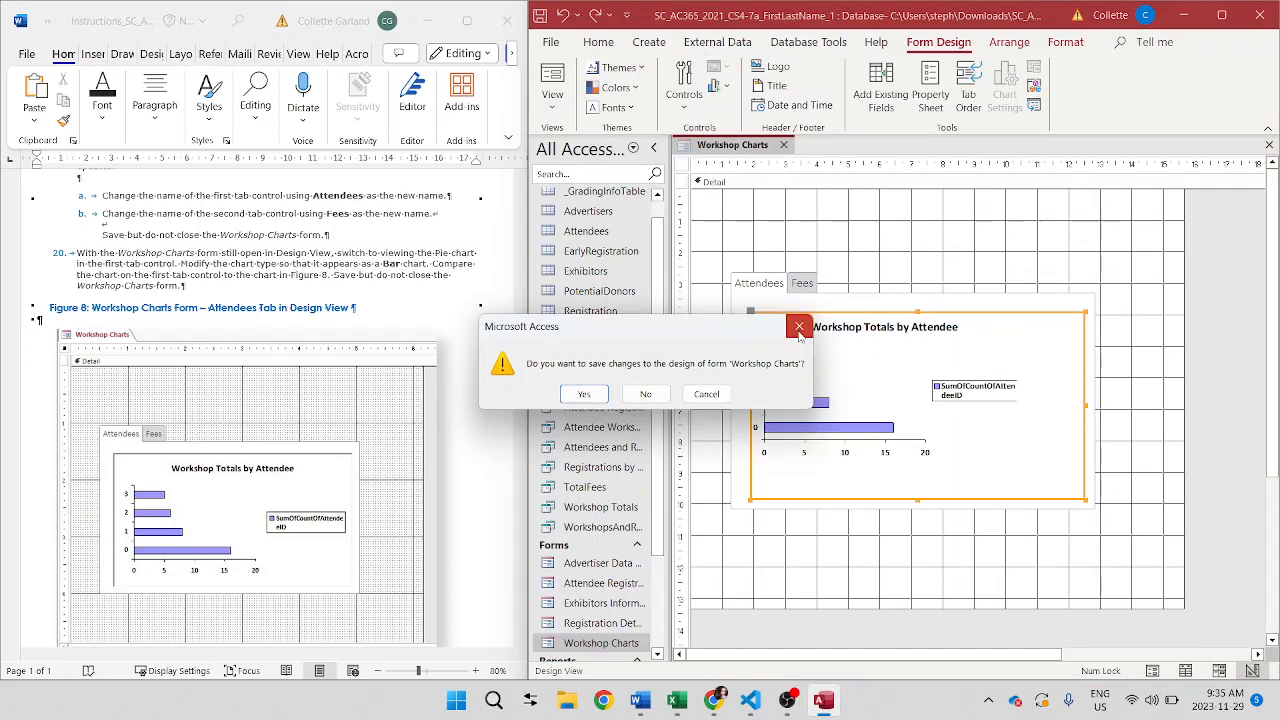
{"action": "key", "text": "Escape"}
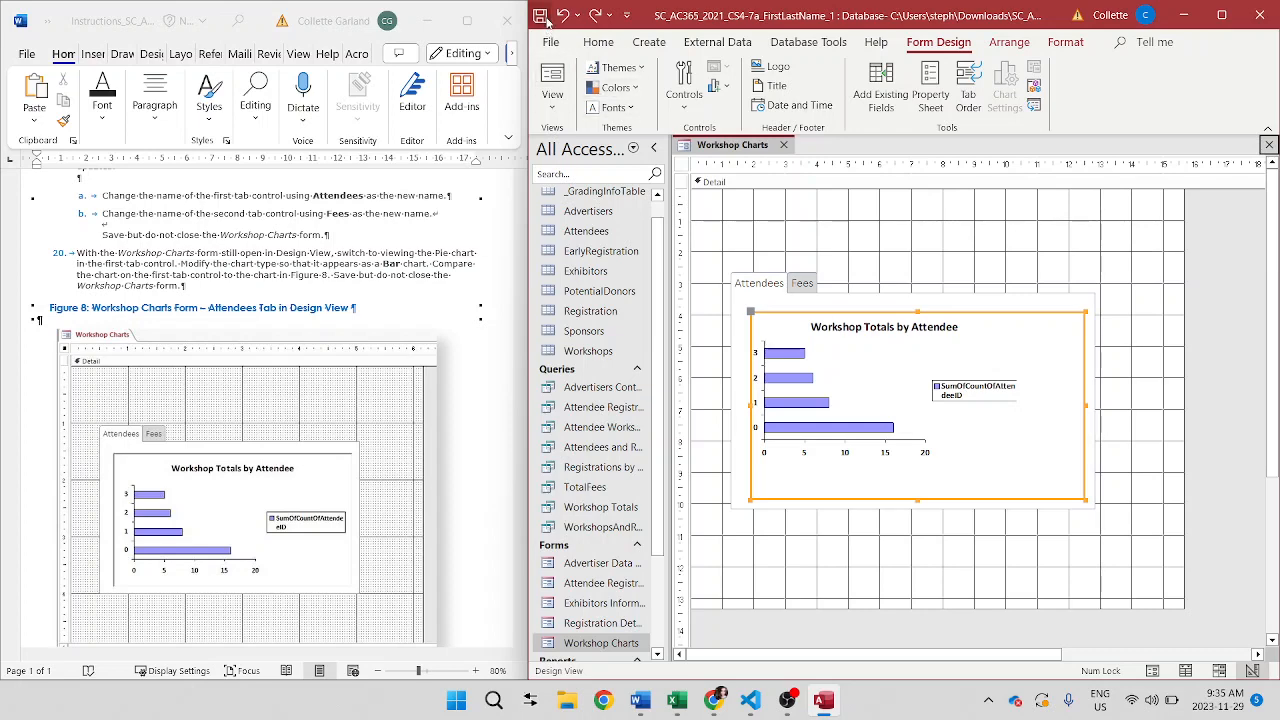
- Switch to the Fees page of the tab control and insert a chart control on it
{"action": "scroll", "coordinate": [388, 443], "scroll_direction": "down", "scroll_amount": 10}
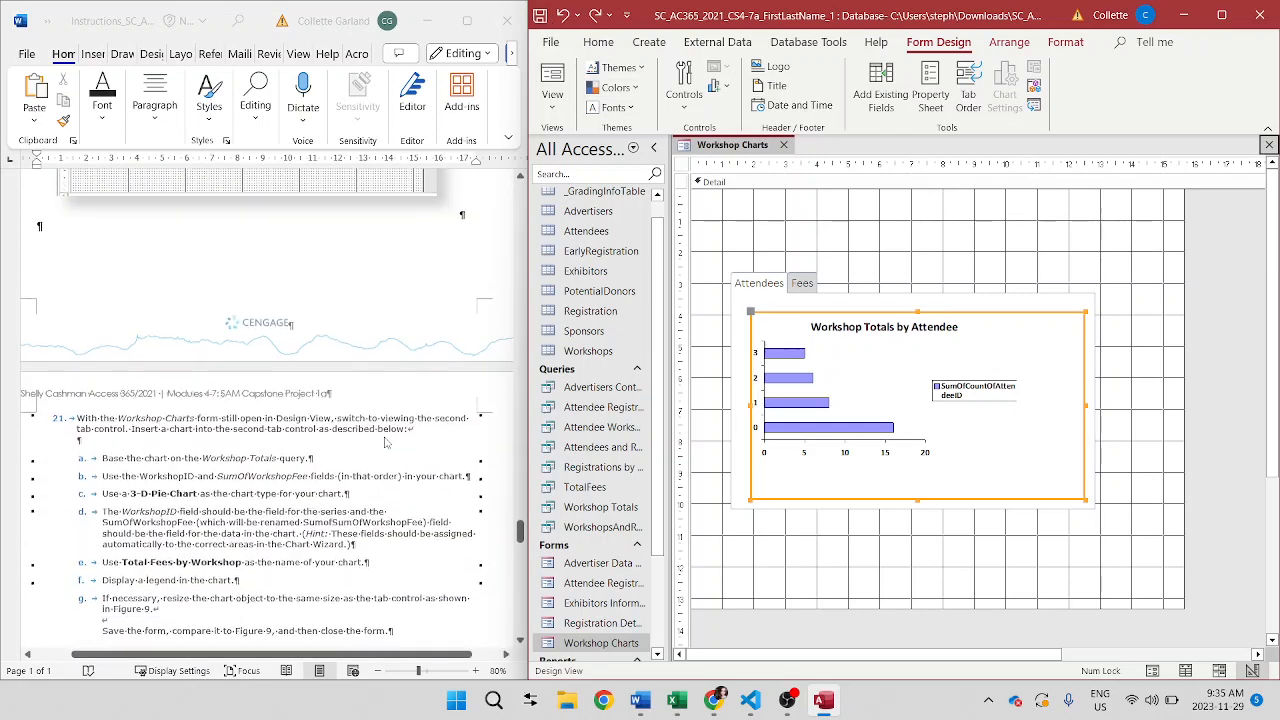
{"action": "scroll", "coordinate": [385, 443], "scroll_direction": "down", "scroll_amount": 1}
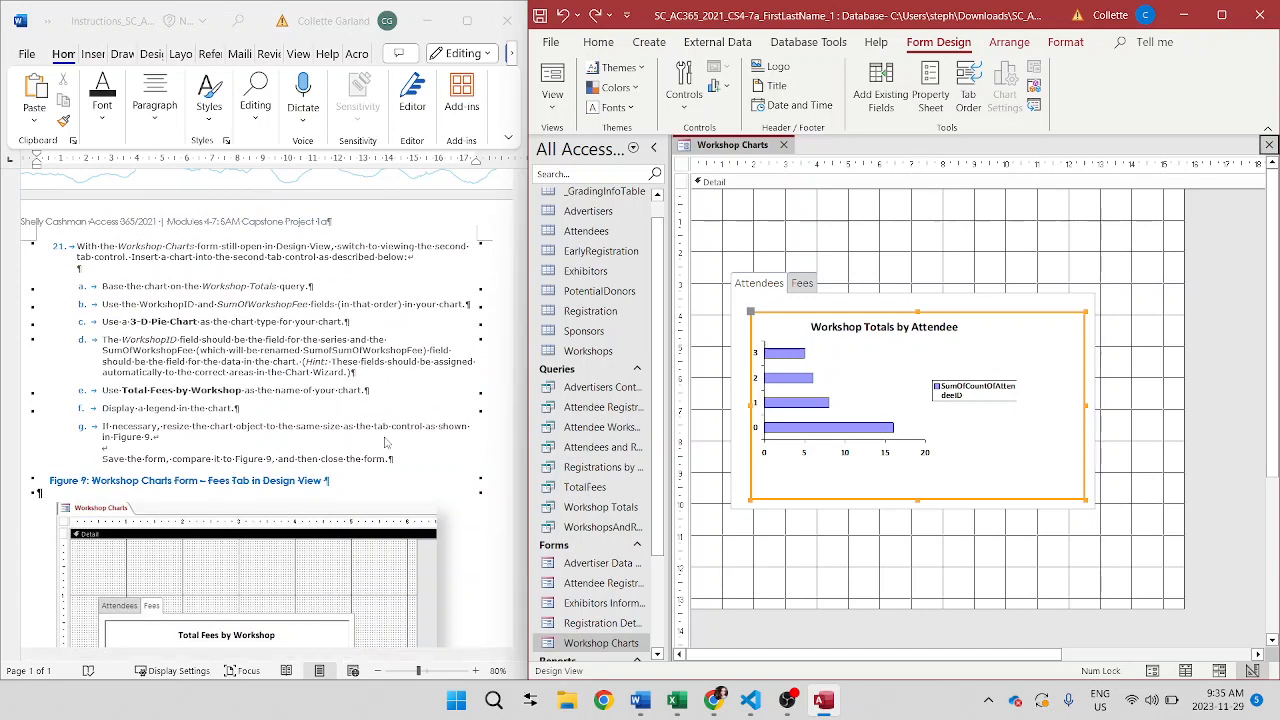
{"action": "left_click", "coordinate": [798, 287]}
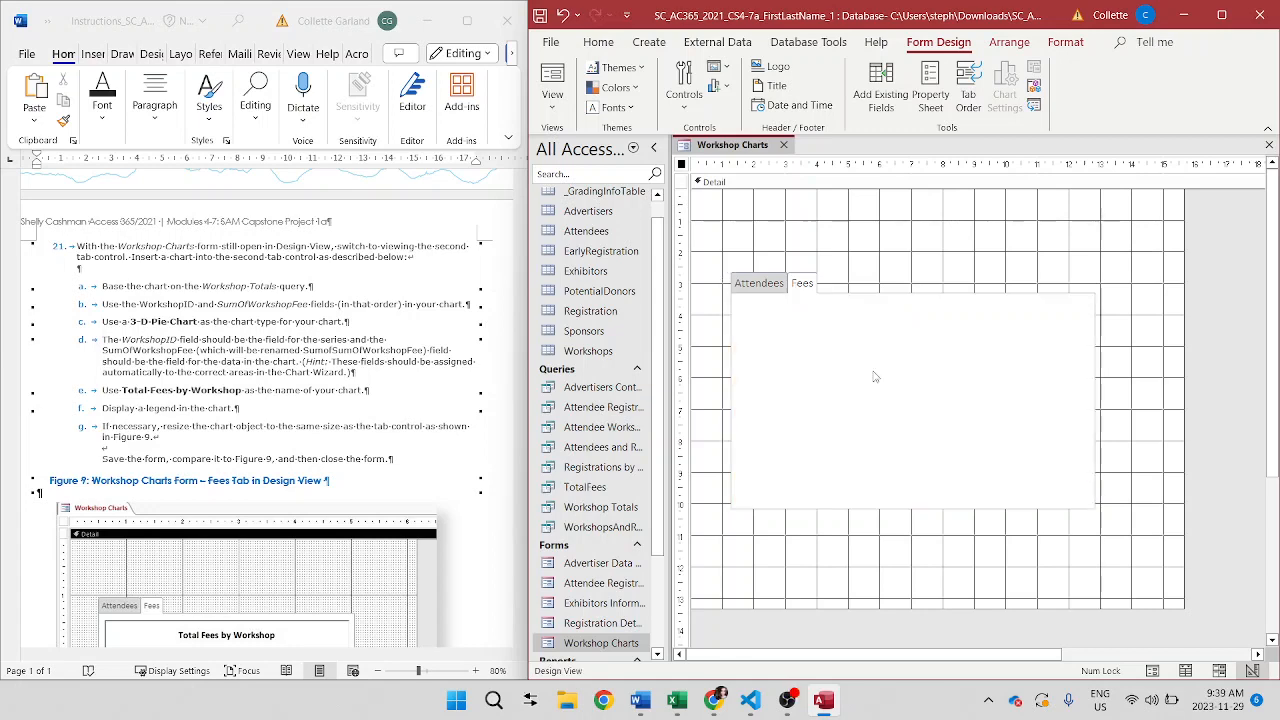
{"action": "left_click", "coordinate": [684, 88]}
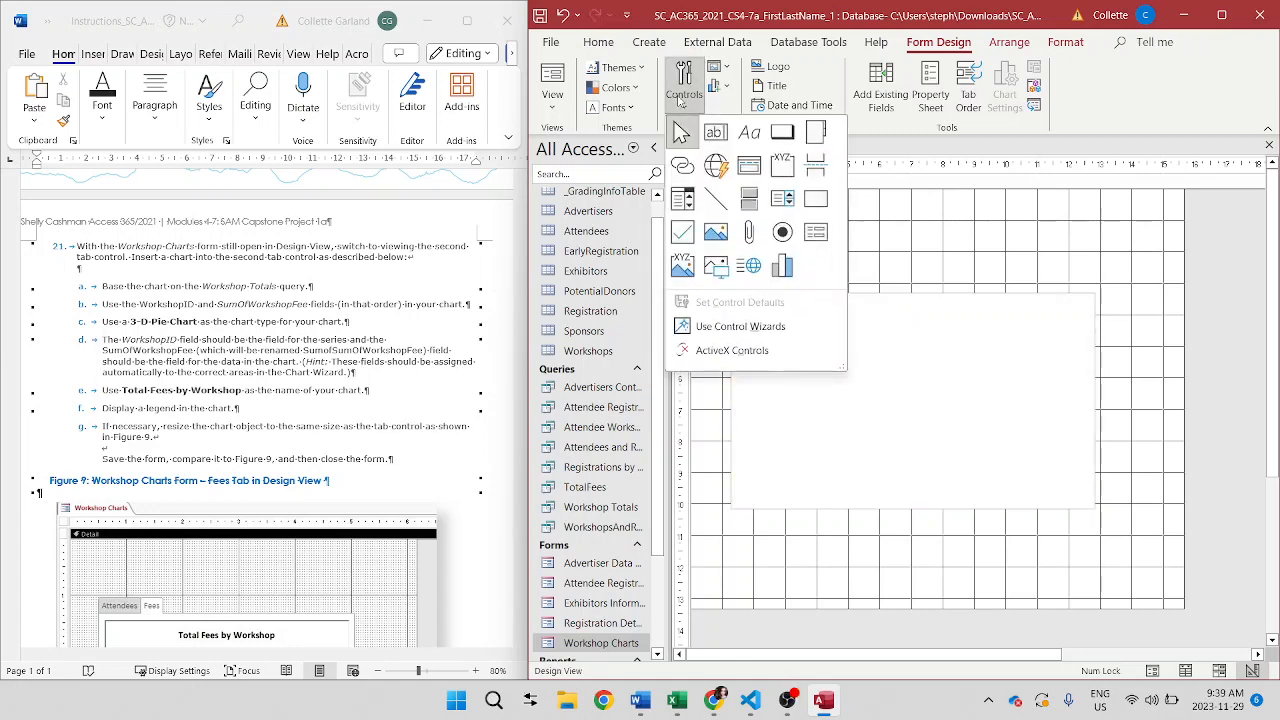
{"action": "left_click", "coordinate": [782, 265]}
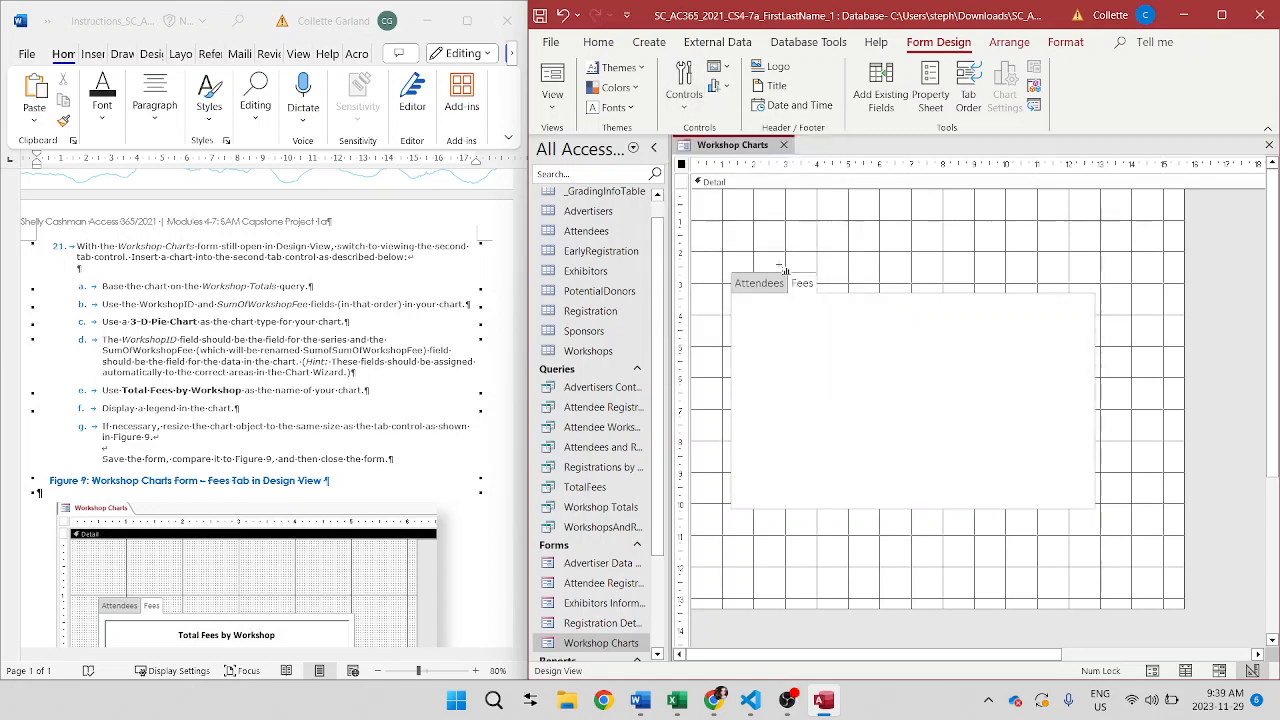
{"action": "left_click", "coordinate": [793, 318]}
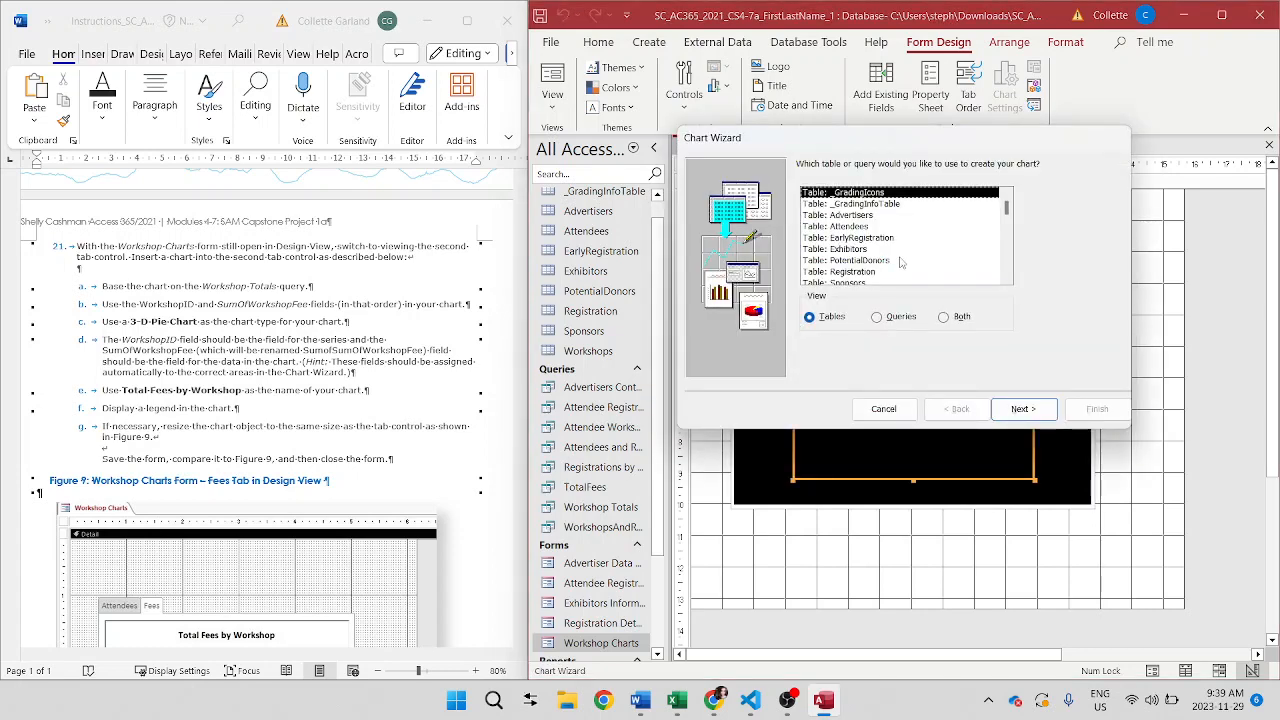
- Base the new chart on the Workshop Totals query
{"action": "left_click", "coordinate": [1007, 279]}
{"action": "left_click", "coordinate": [1007, 279]}
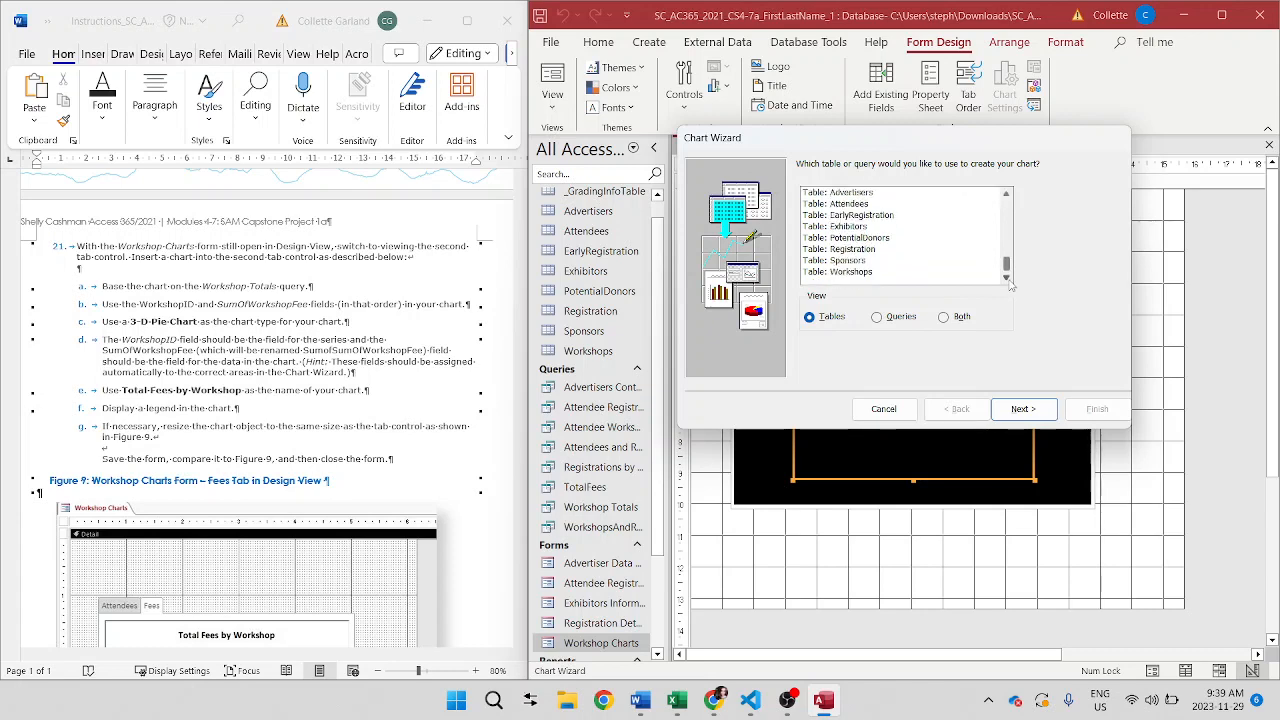
{"action": "left_click", "coordinate": [880, 318]}
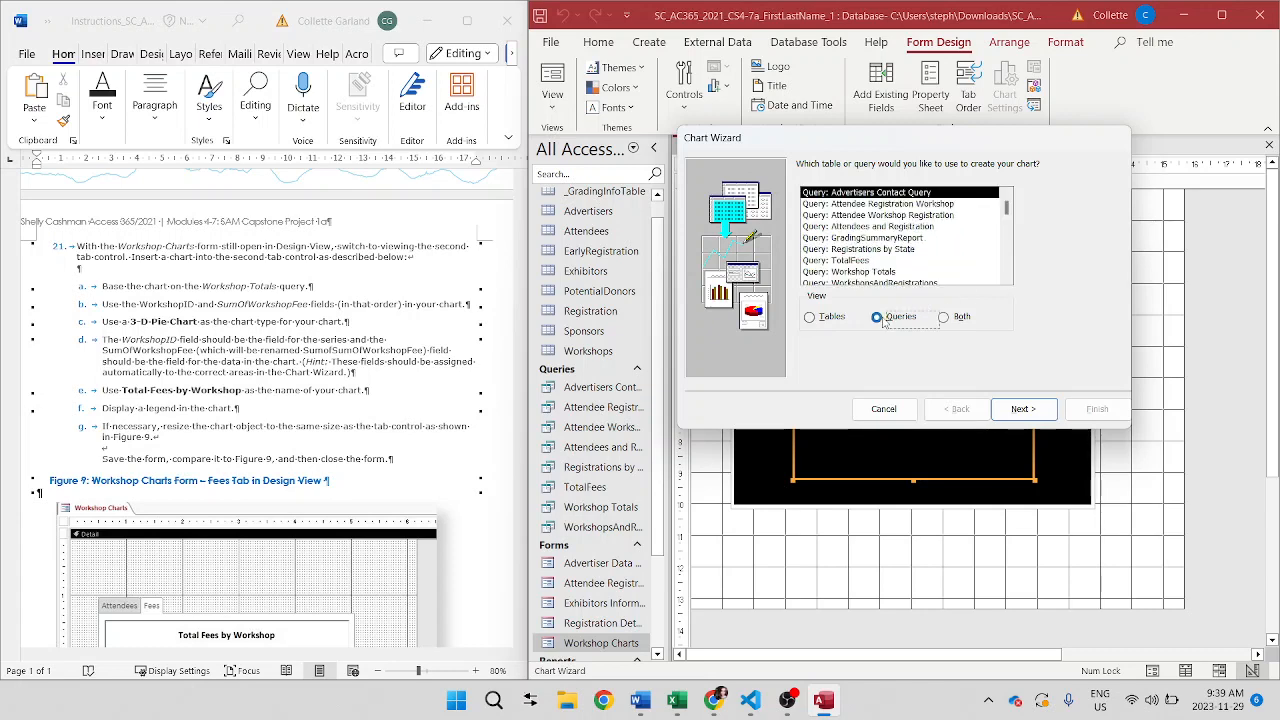
{"action": "left_click", "coordinate": [871, 272]}
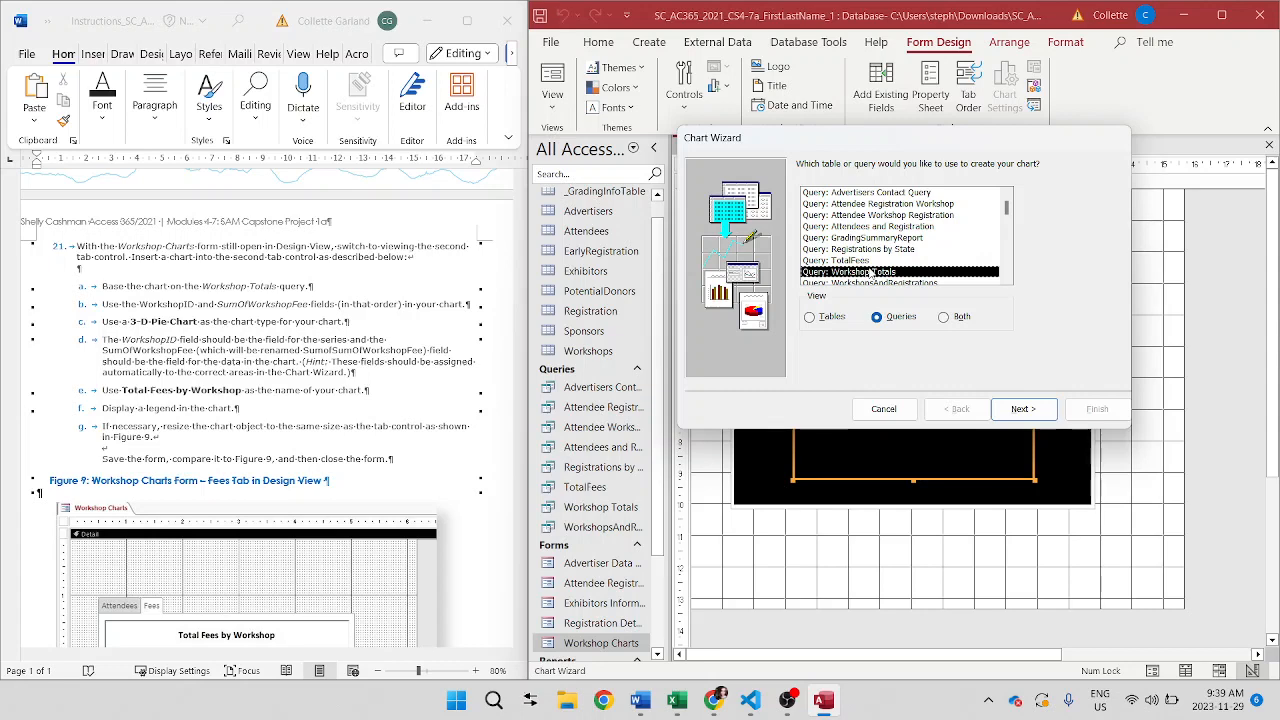
{"action": "left_click", "coordinate": [1012, 409]}
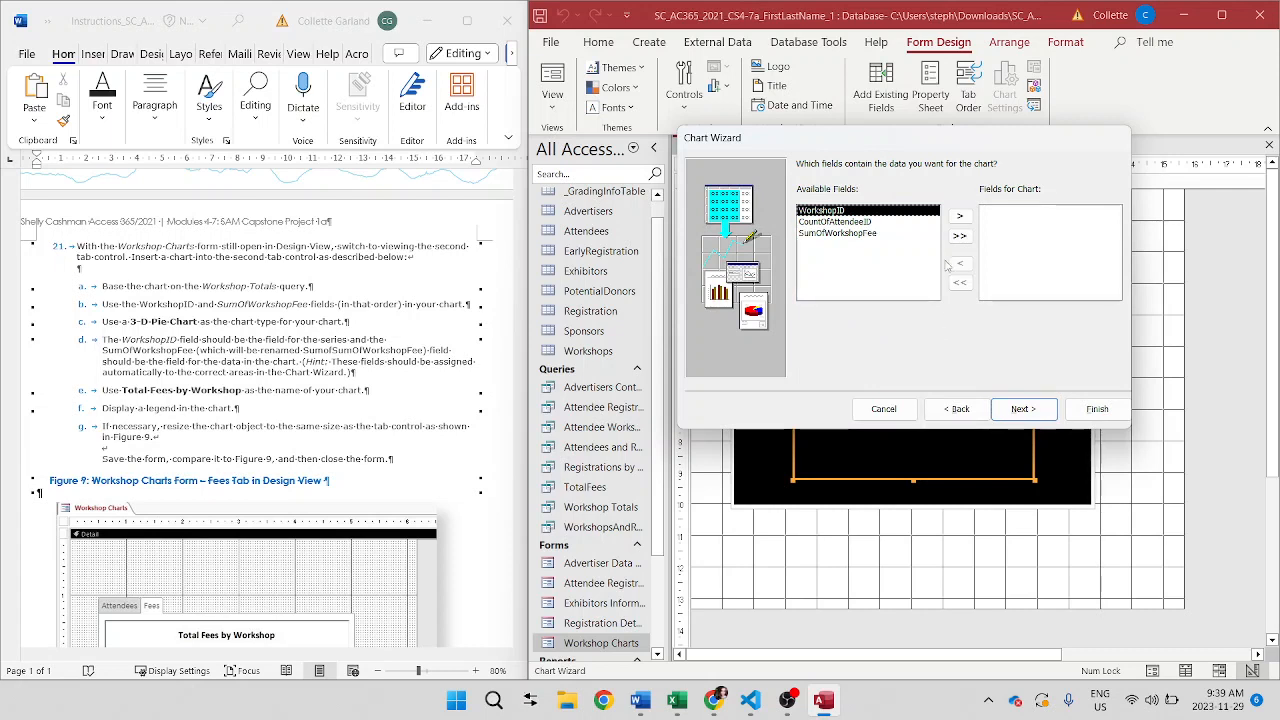
- Add the WorkshopID and SumOfWorkshopFee fields, in that order, to the chart
{"action": "left_click", "coordinate": [959, 216]}
{"action": "left_click", "coordinate": [895, 222]}
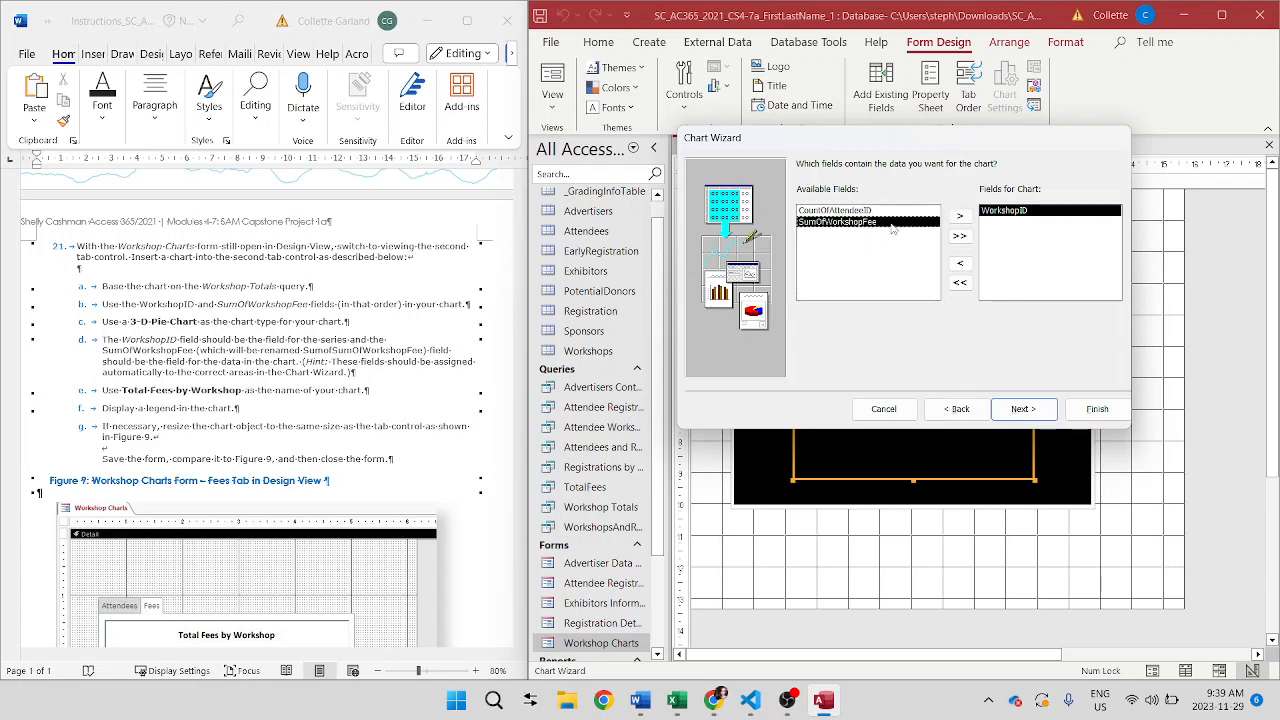
{"action": "left_click", "coordinate": [959, 216]}
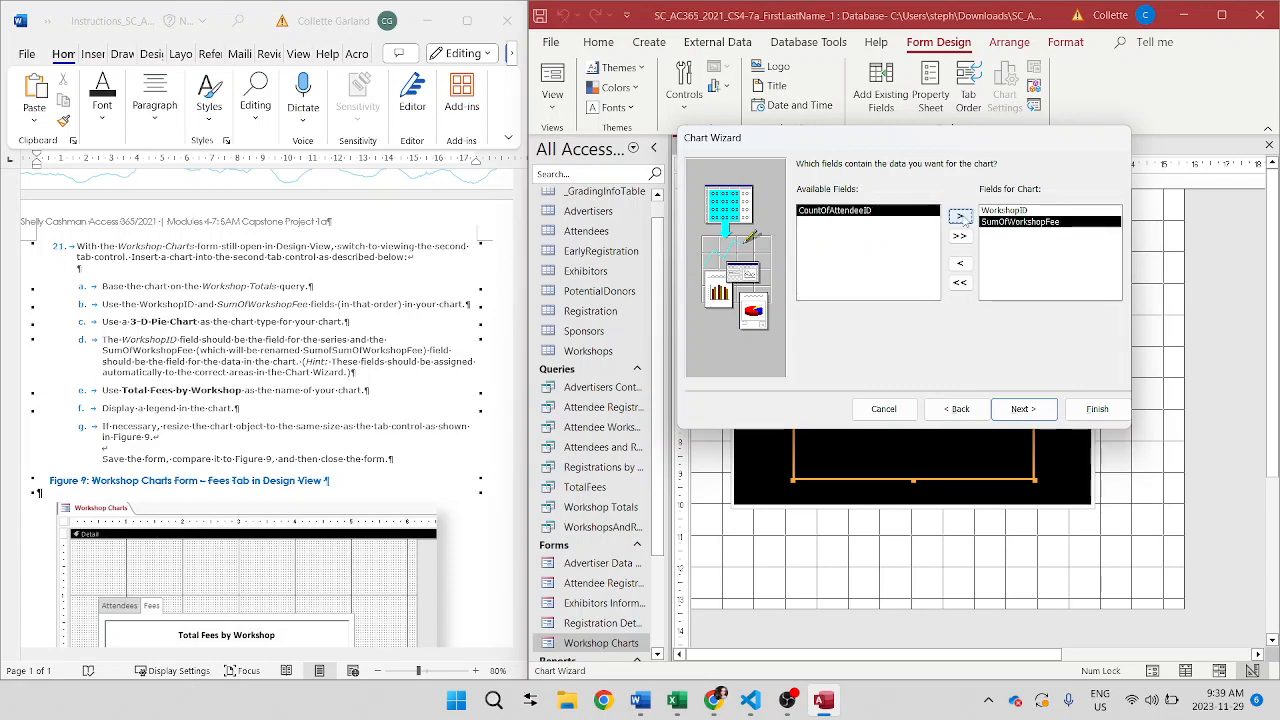
{"action": "left_click", "coordinate": [1025, 410]}
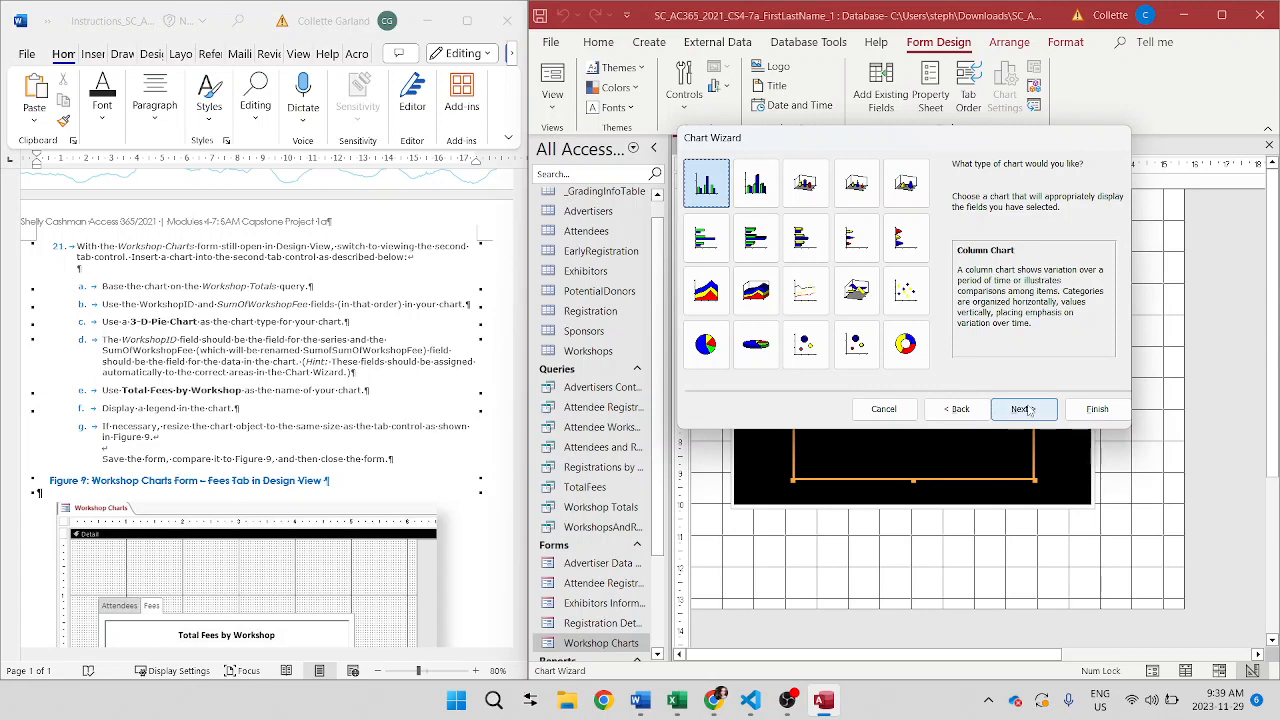
- Choose 3-D Pie Chart as the chart type and accept the layout with WorkshopID as series and summed SumOfWorkshopFee as data
{"action": "left_click", "coordinate": [745, 350]}
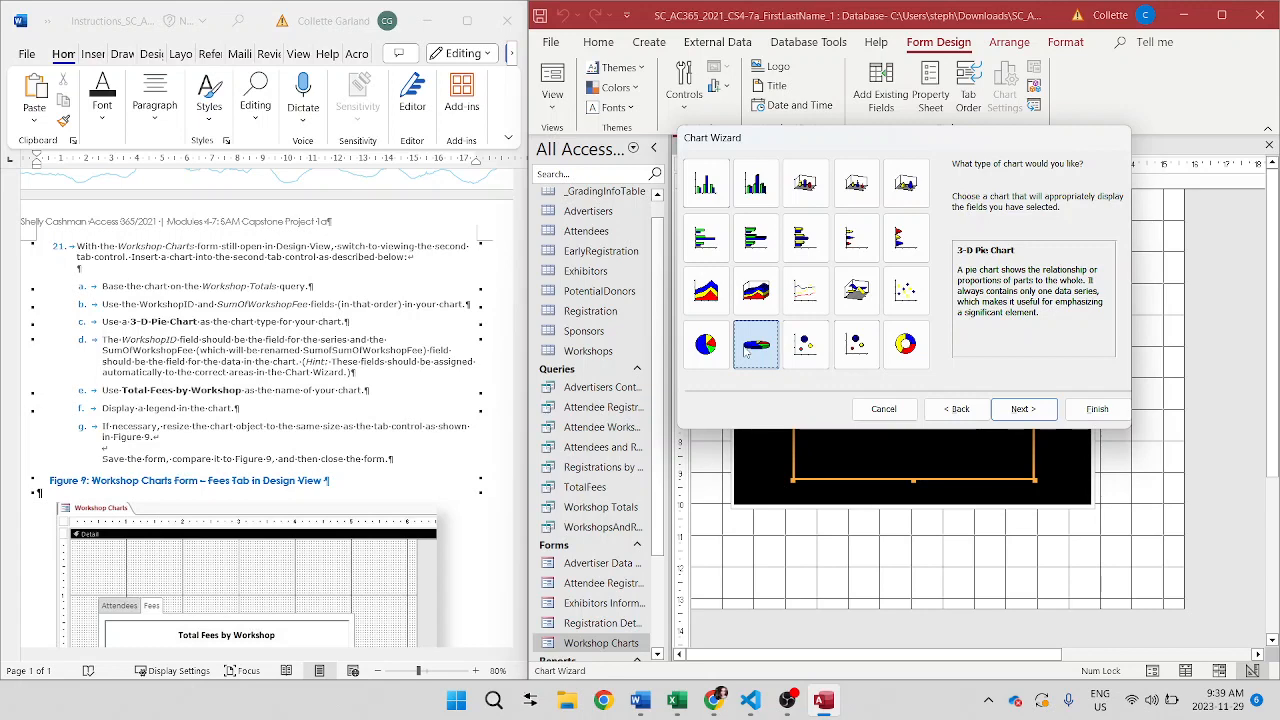
{"action": "left_click", "coordinate": [1016, 408]}
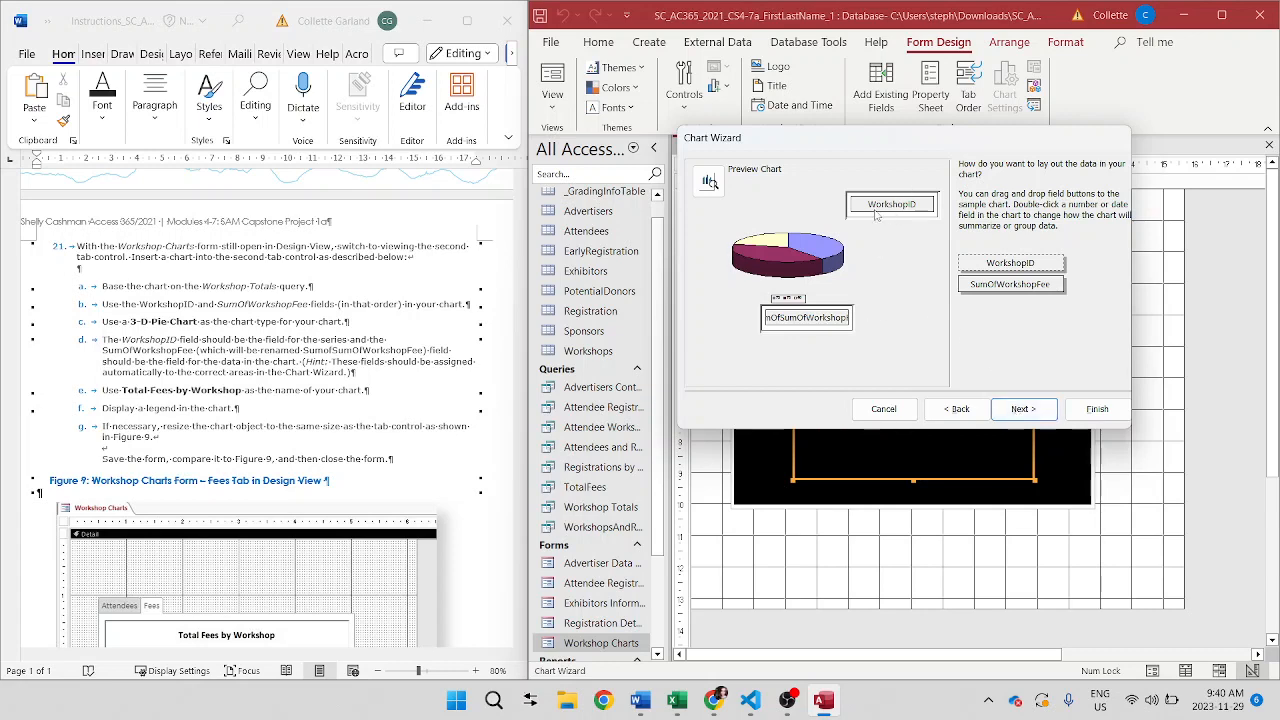
{"action": "scroll", "coordinate": [415, 463], "scroll_direction": "down", "scroll_amount": 2}
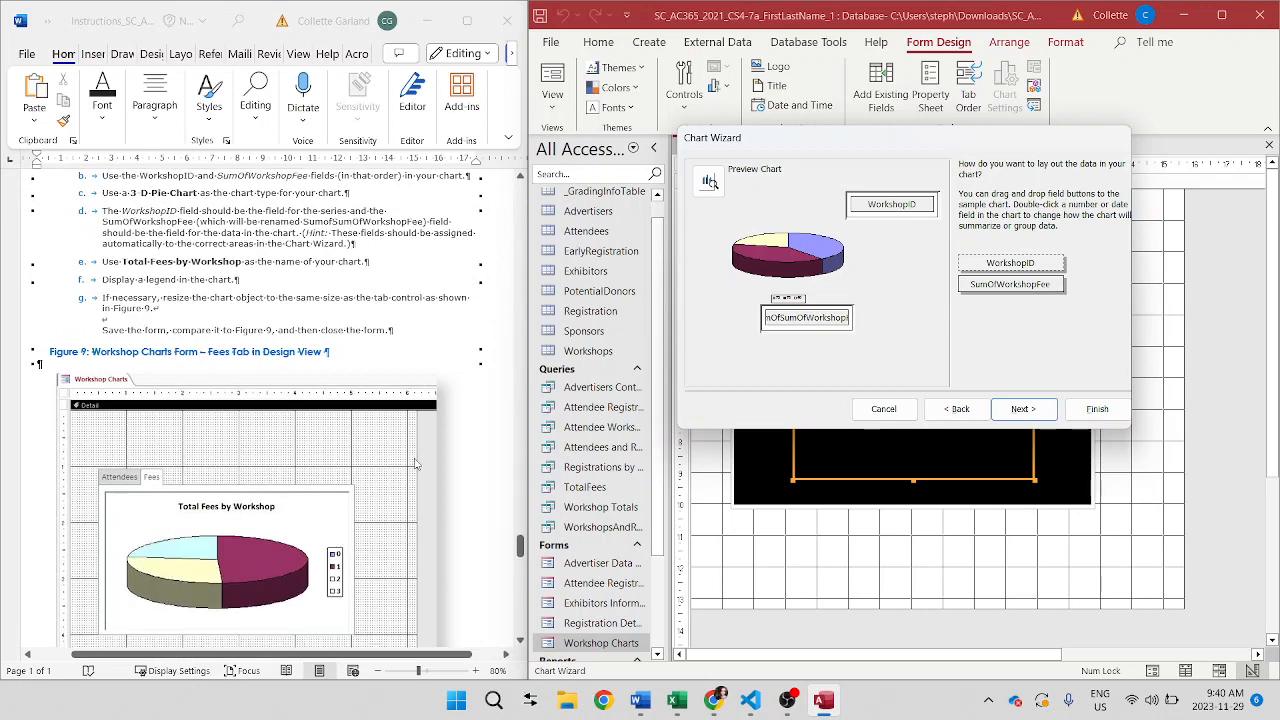
{"action": "scroll", "coordinate": [415, 463], "scroll_direction": "up", "scroll_amount": 1}
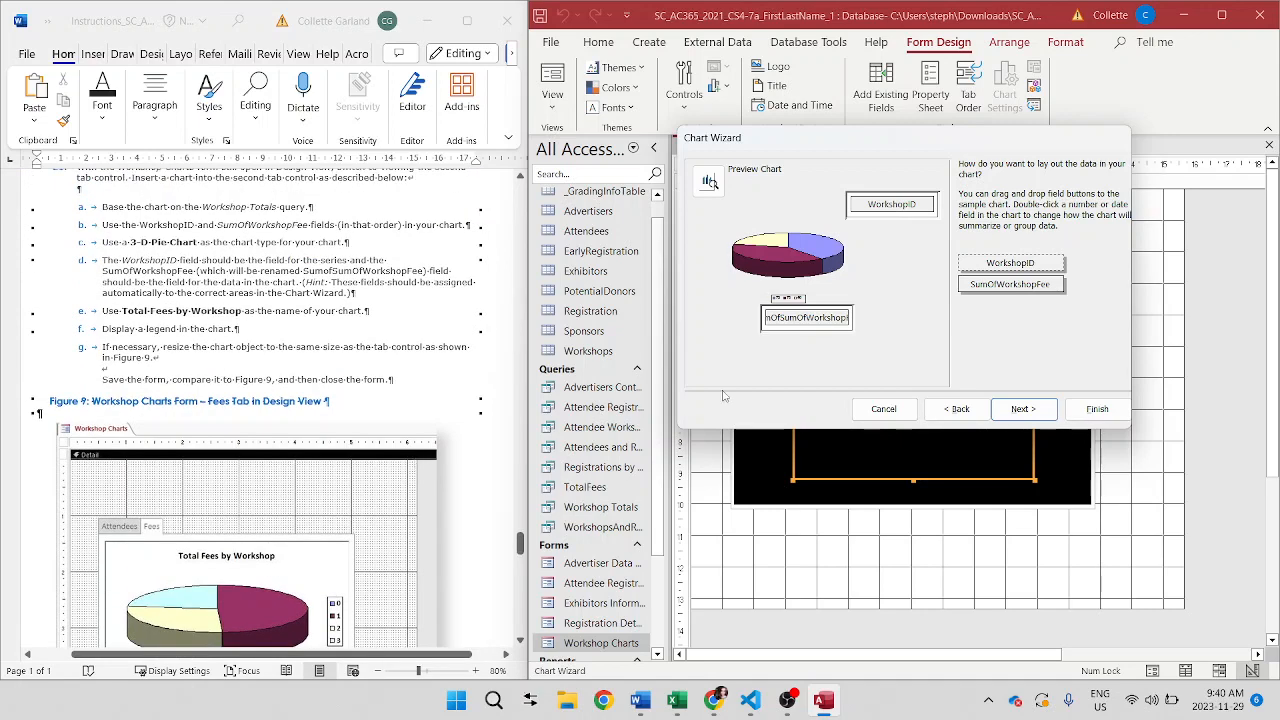
{"action": "left_click", "coordinate": [1018, 410]}
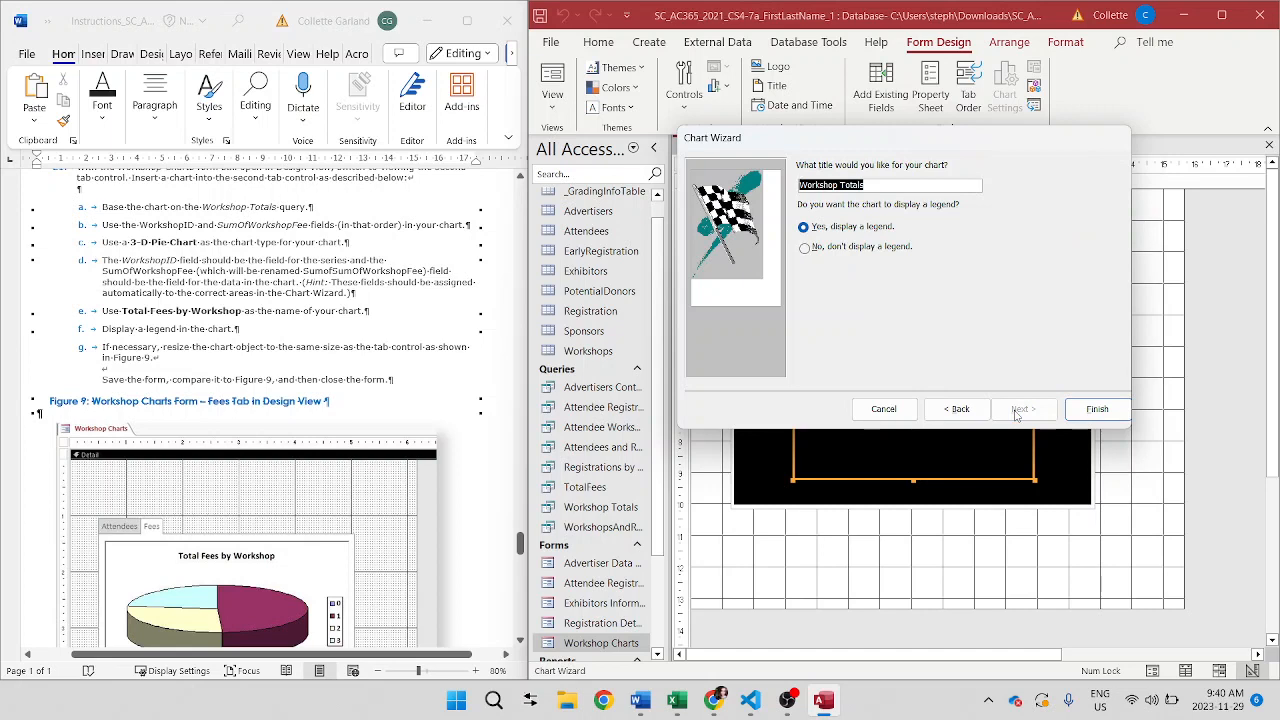
- Title the chart Total Fees by Workshop, keep the legend displayed, and finish the Chart Wizard
{"action": "left_click", "coordinate": [886, 185]}
{"action": "key", "text": "BackSpace"}
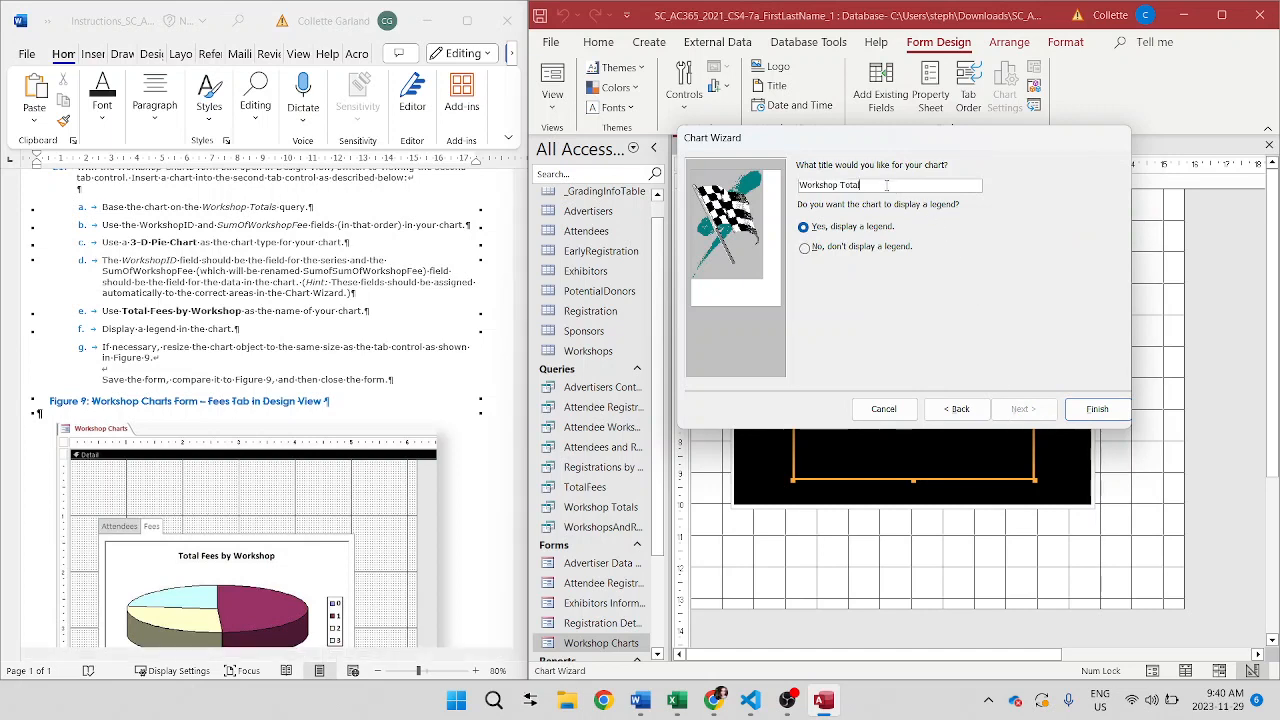
{"action": "key", "text": "BackSpace"}
{"action": "key", "text": "BackSpace"}
{"action": "key", "text": "BackSpace"}
{"action": "key", "text": "BackSpace"}
{"action": "key", "text": "BackSpace"}
{"action": "key", "text": "BackSpace"}
{"action": "key", "text": "Home"}
{"action": "type", "text": "Total Fees by"}
{"action": "left_click", "coordinate": [1082, 410]}
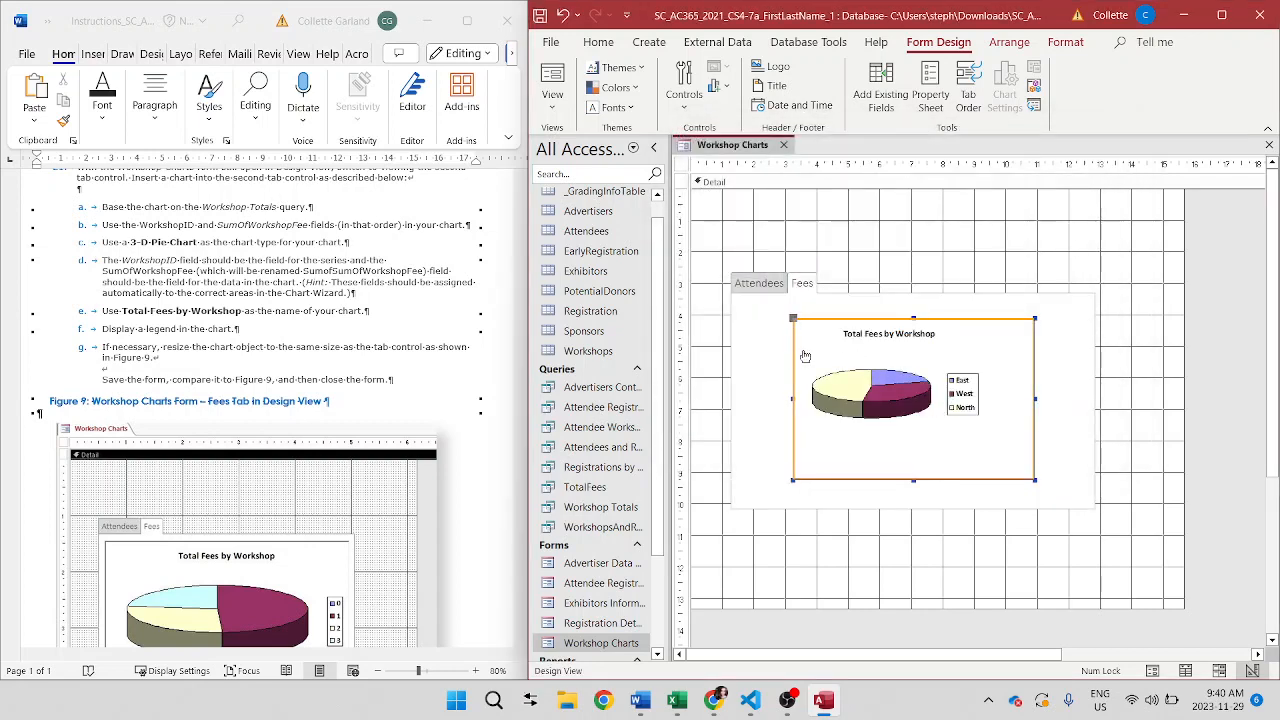
- Resize the Total Fees by Workshop chart so it fills the Fees page of the tab control
{"action": "left_click", "coordinate": [1036, 482]}
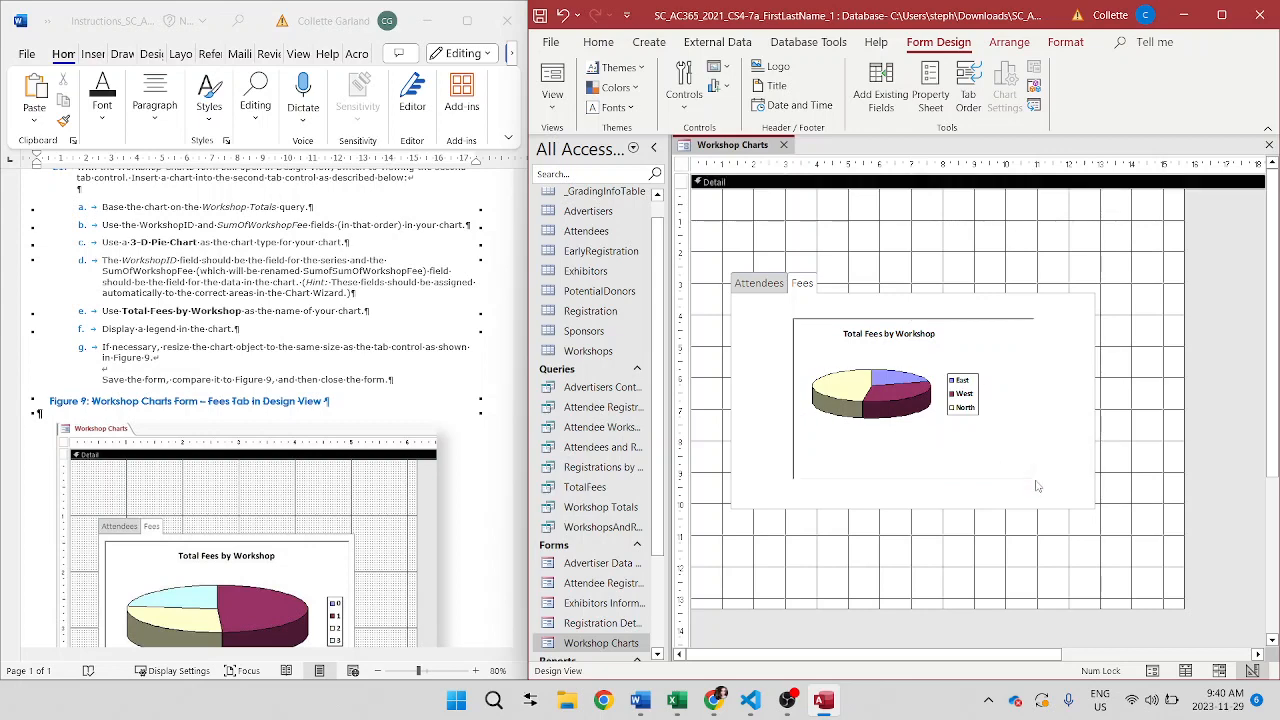
{"action": "left_click", "coordinate": [985, 435]}
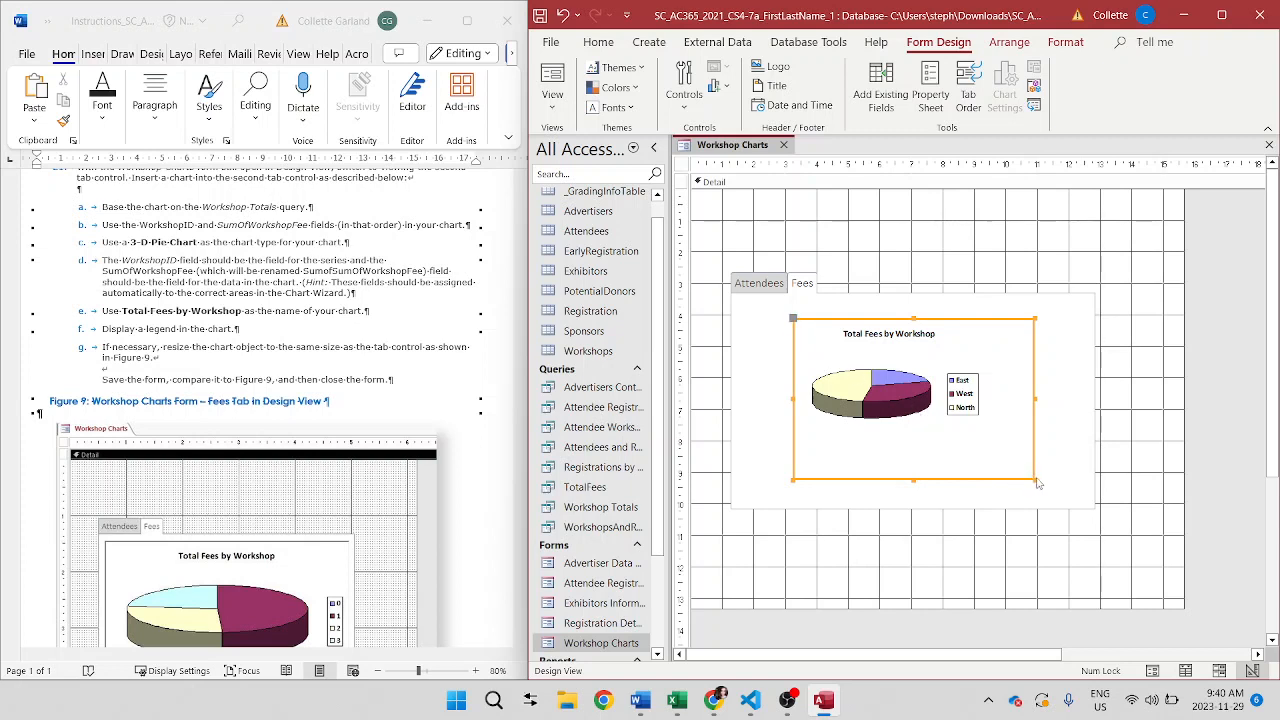
{"action": "left_click_drag", "start_coordinate": [1037, 484], "coordinate": [1091, 504]}
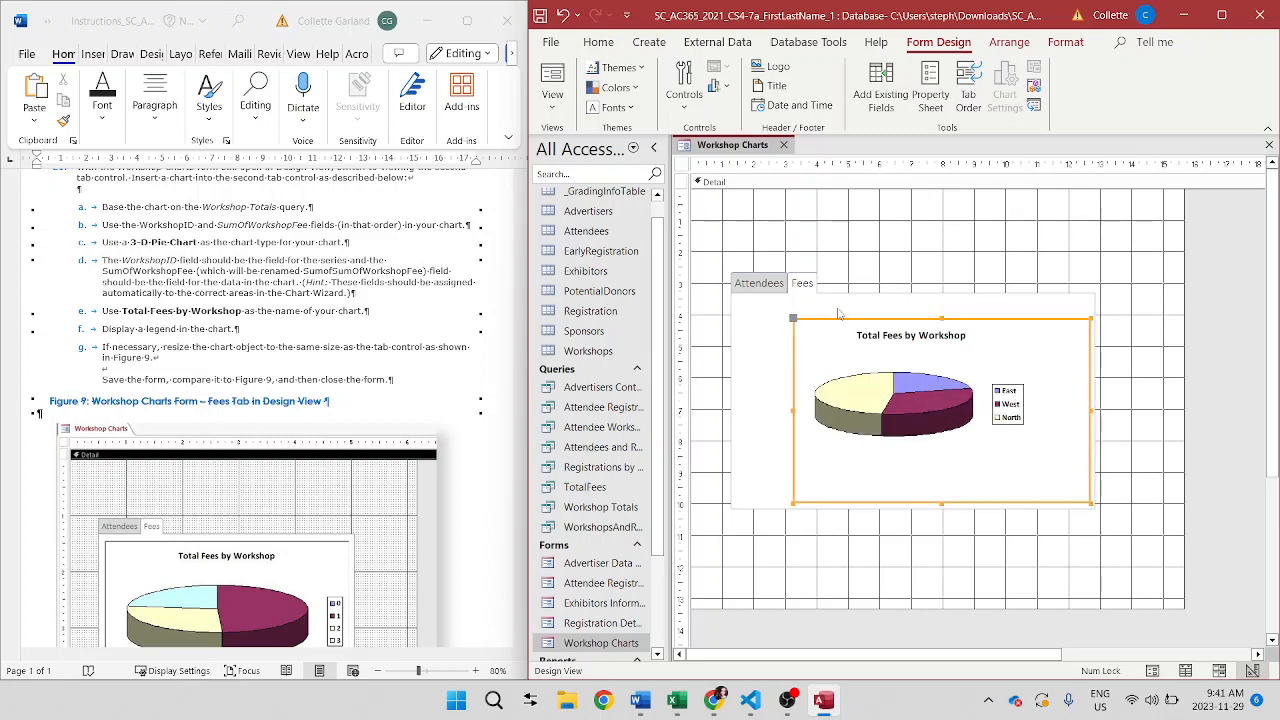
{"action": "left_click_drag", "start_coordinate": [793, 318], "coordinate": [734, 296]}
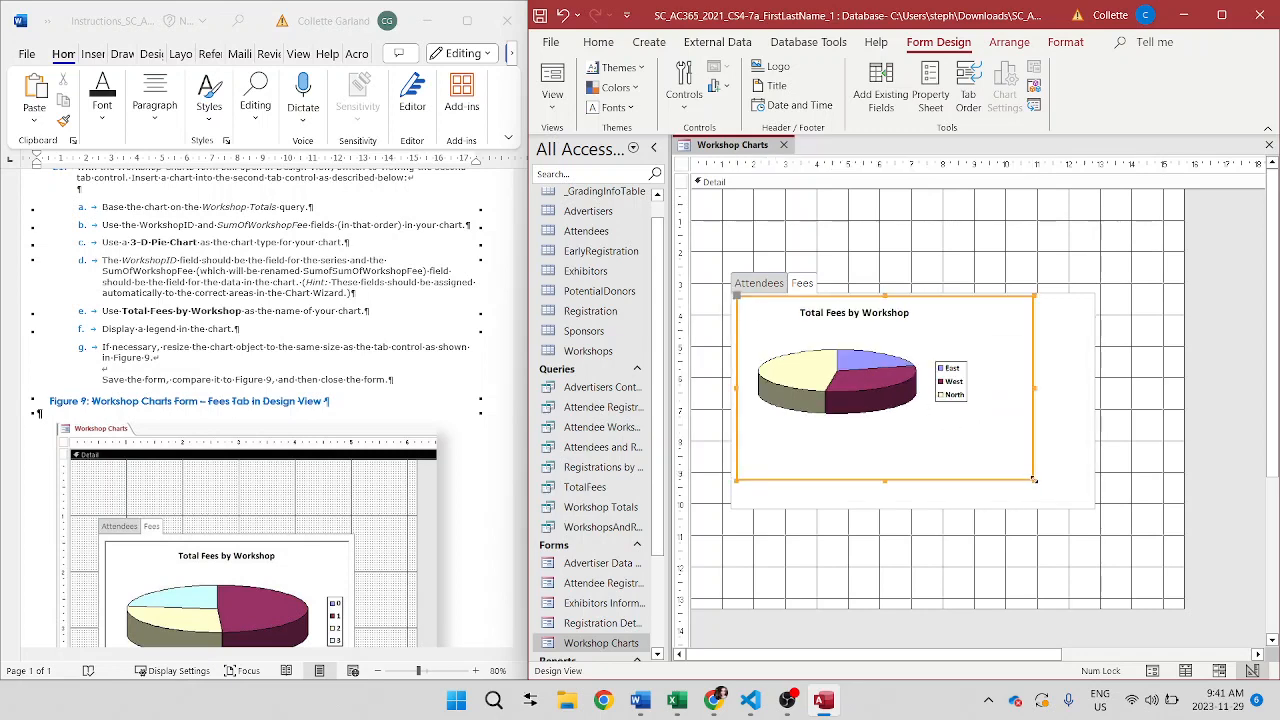
{"action": "left_click_drag", "start_coordinate": [1033, 480], "coordinate": [1090, 506]}
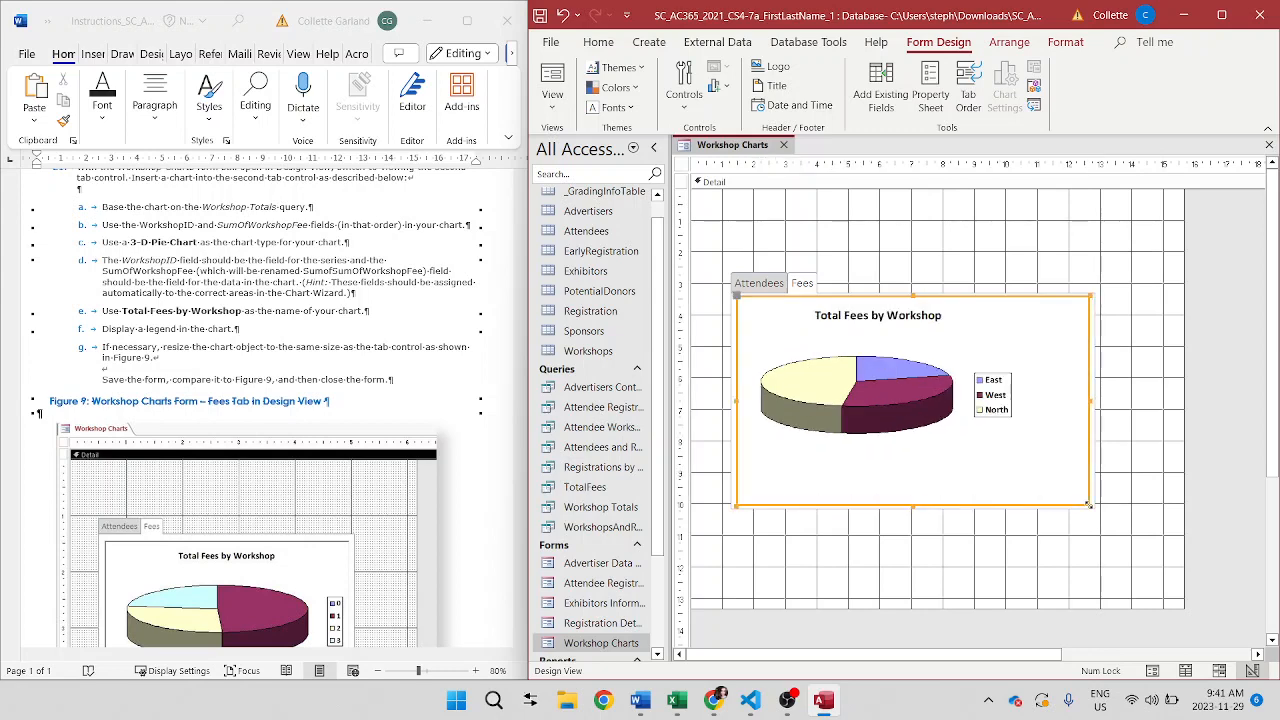
- Fine-tune the pie chart's size on the Fees page to match Figure 9, and save and close the Workshop Charts form
{"action": "scroll", "coordinate": [385, 553], "scroll_direction": "down", "scroll_amount": 3}
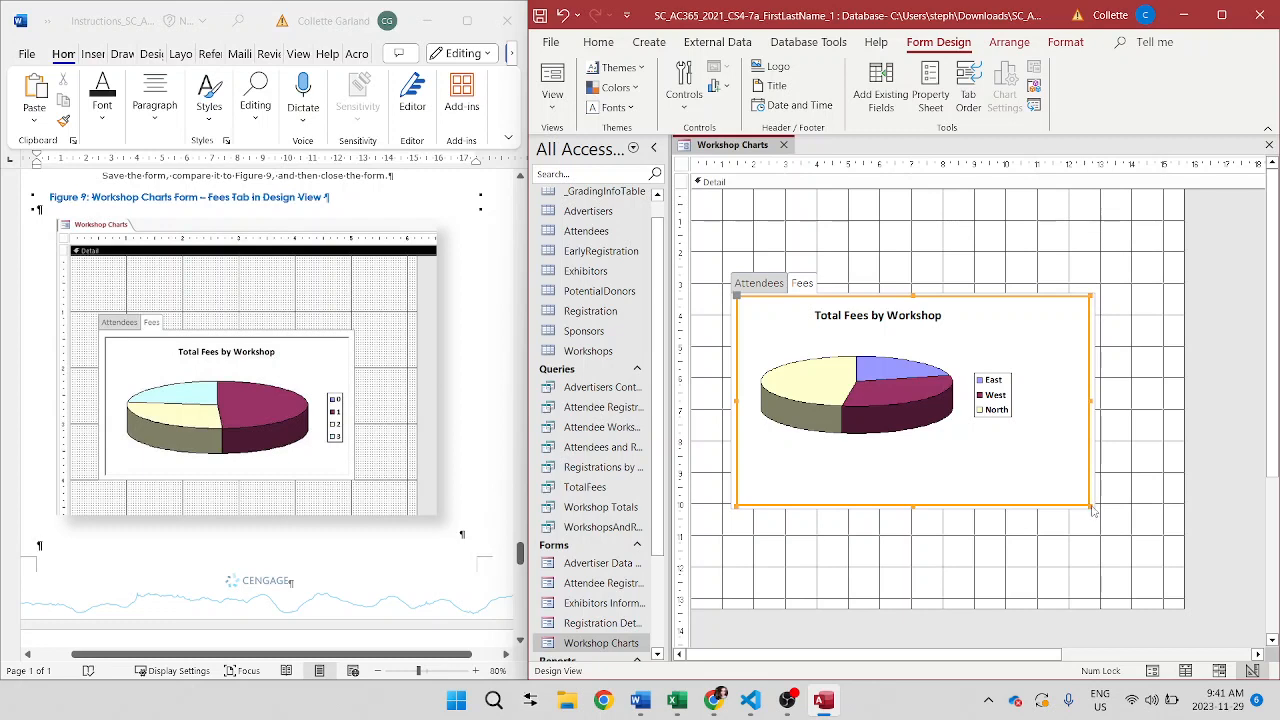
{"action": "left_click_drag", "start_coordinate": [1093, 511], "coordinate": [1091, 508]}
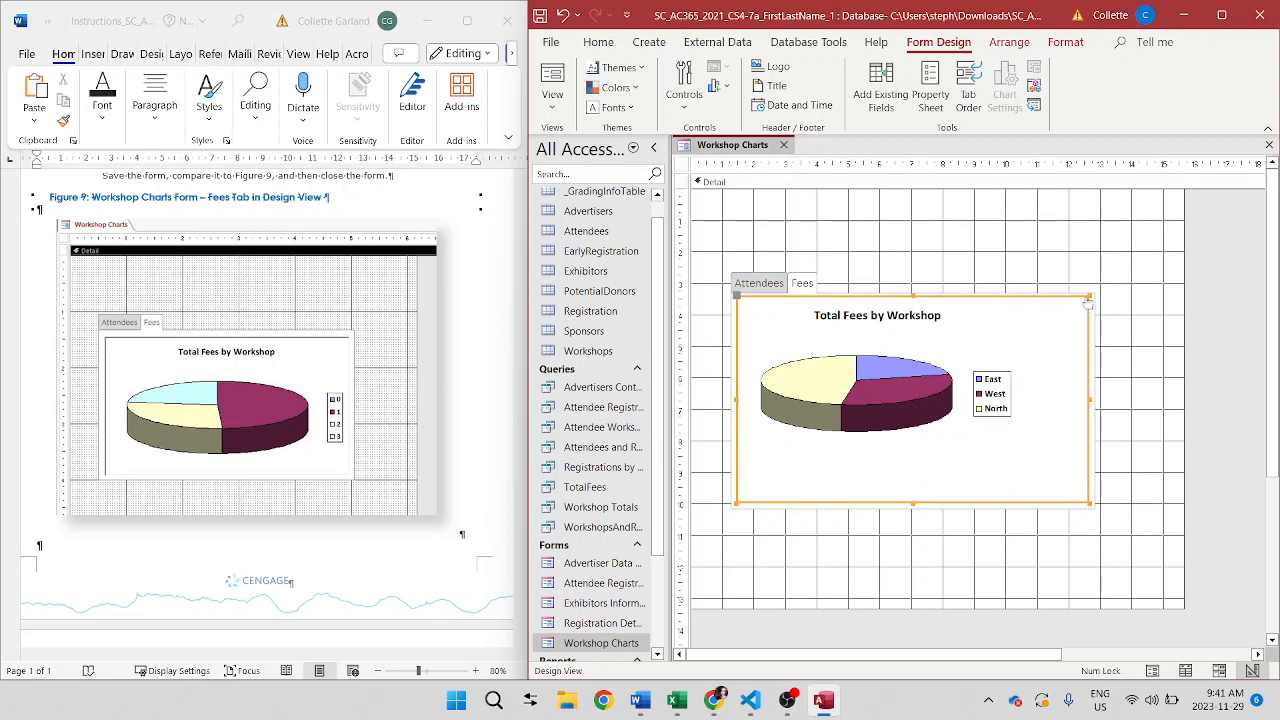
{"action": "left_click_drag", "start_coordinate": [1087, 300], "coordinate": [1088, 303]}
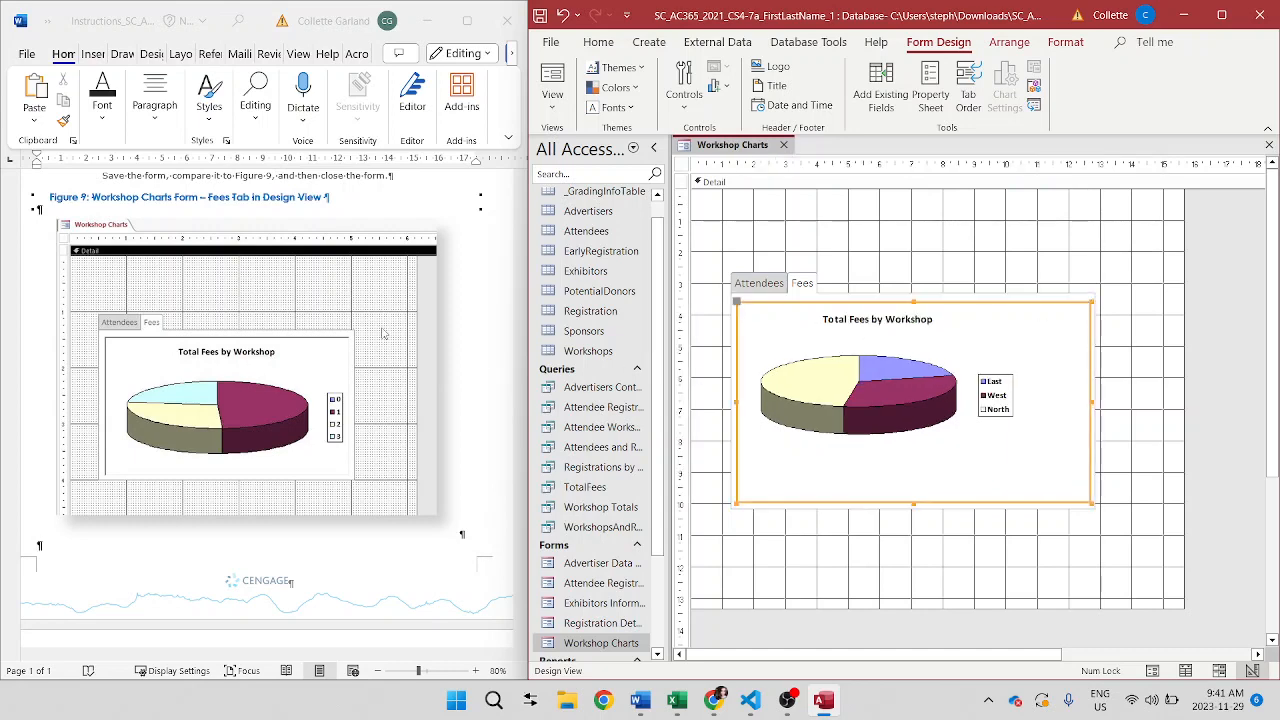
{"action": "scroll", "coordinate": [382, 333], "scroll_direction": "up", "scroll_amount": 3}
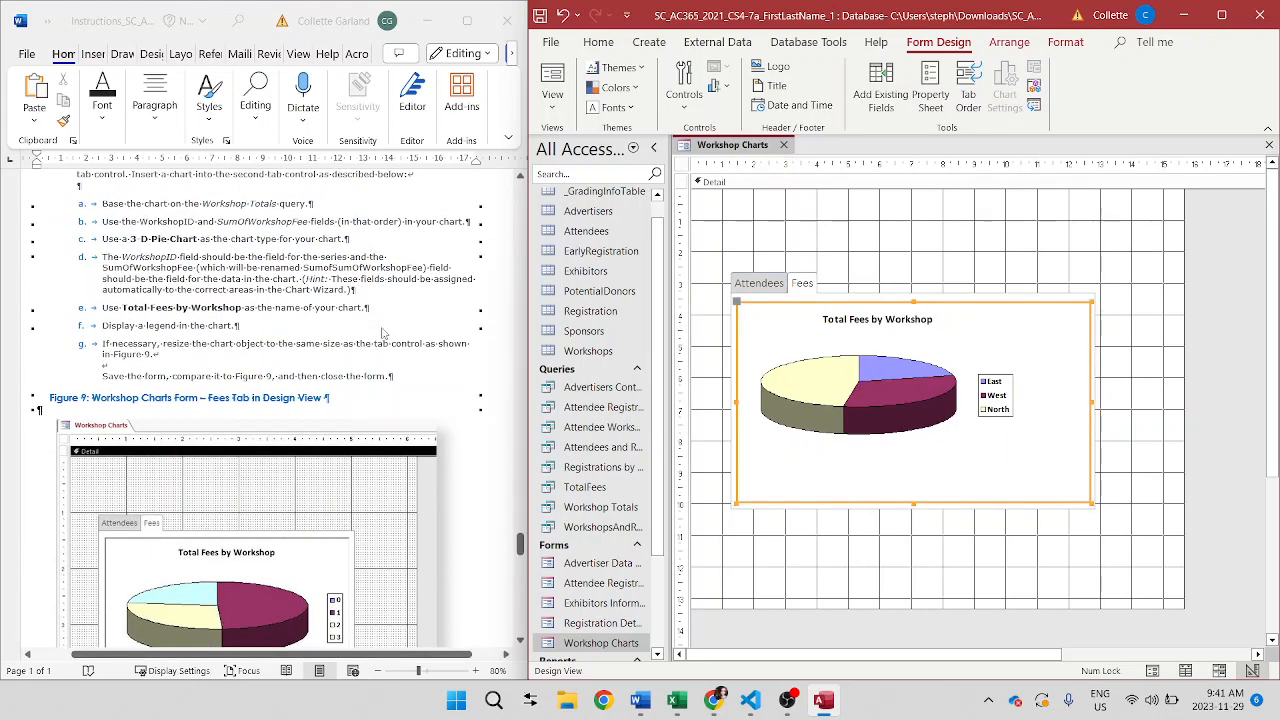
{"action": "scroll", "coordinate": [363, 486], "scroll_direction": "down", "scroll_amount": 5}
{"action": "scroll", "coordinate": [361, 487], "scroll_direction": "up", "scroll_amount": 4}
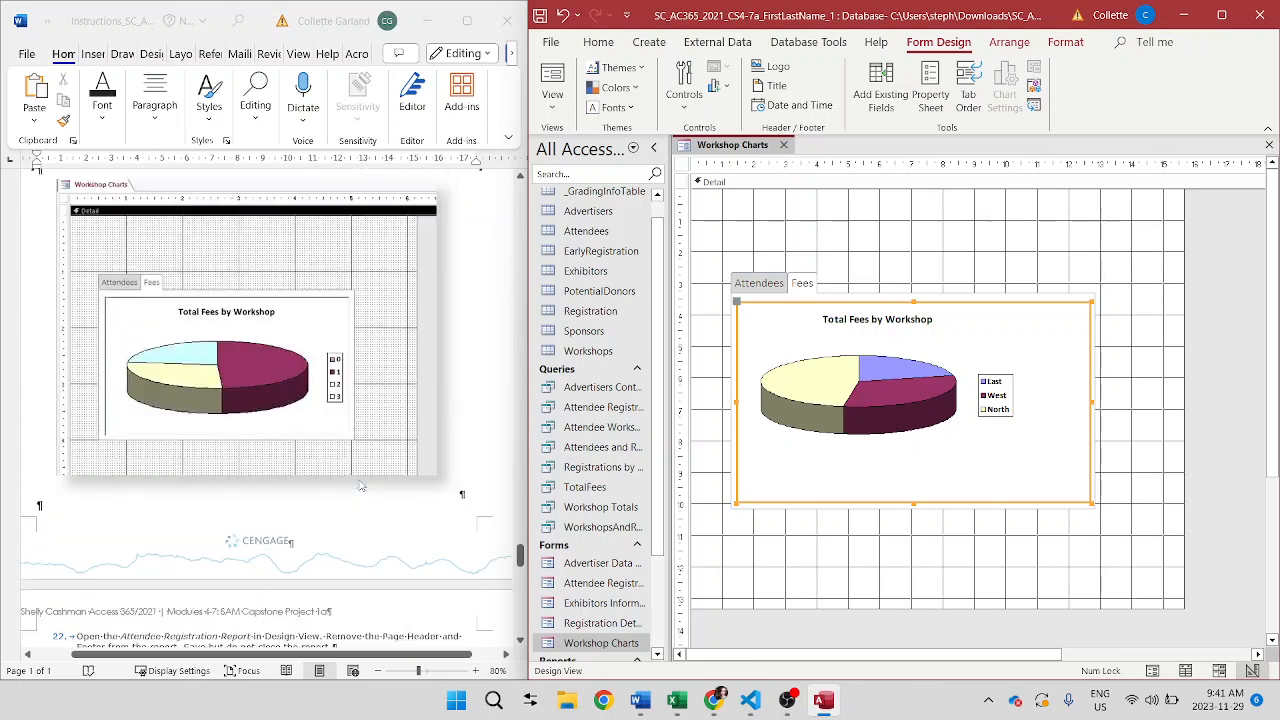
{"action": "left_click", "coordinate": [540, 17]}
{"action": "left_click", "coordinate": [784, 145]}
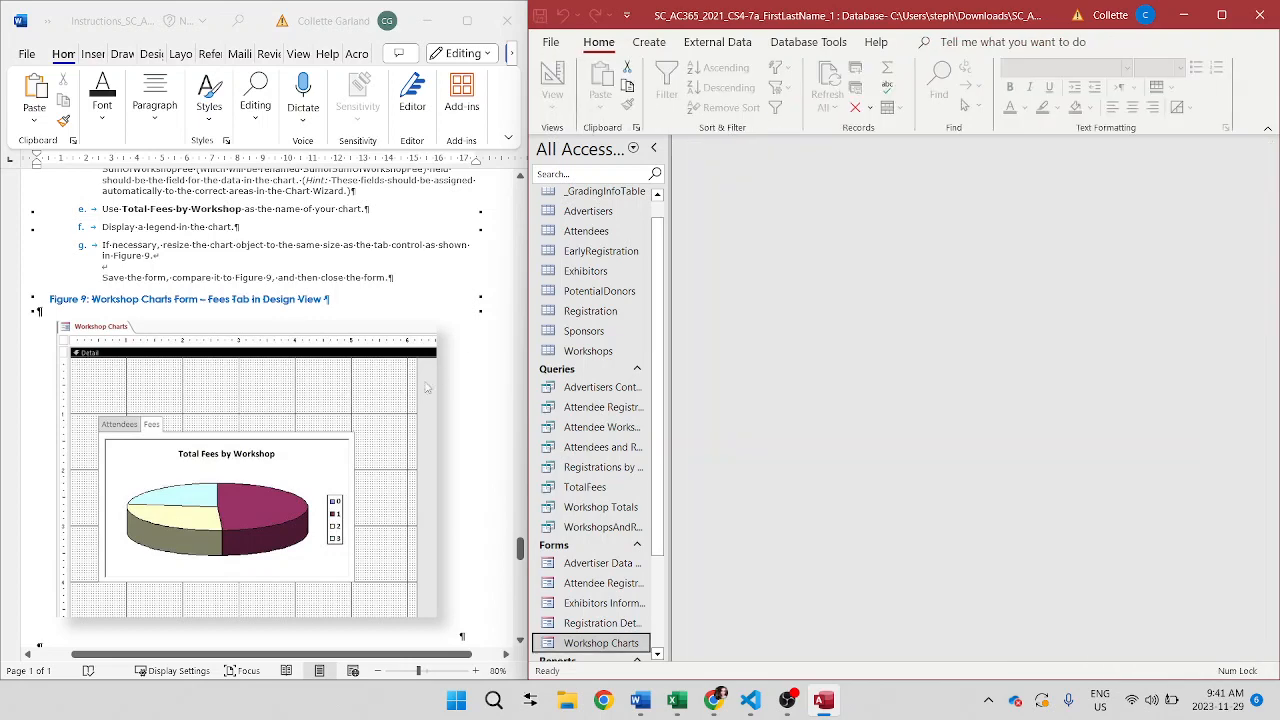
{"action": "scroll", "coordinate": [398, 415], "scroll_direction": "down", "scroll_amount": 5}
{"action": "scroll", "coordinate": [398, 415], "scroll_direction": "down", "scroll_amount": 6}
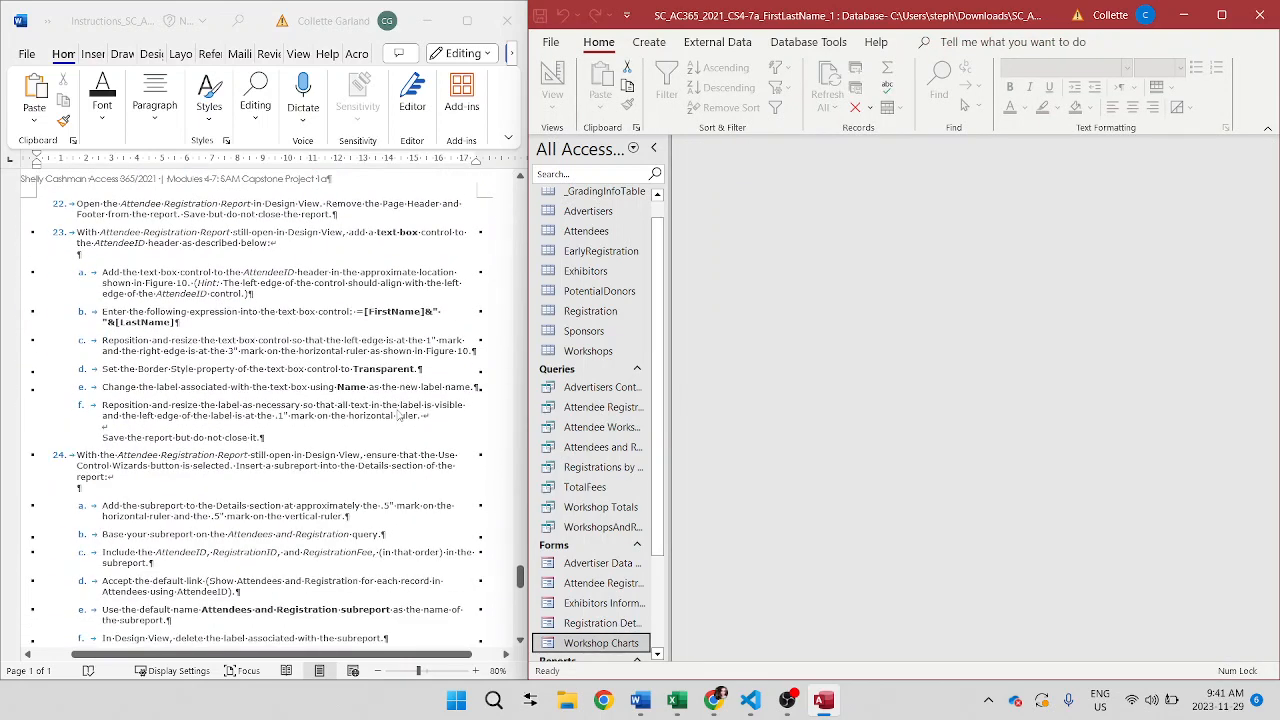
{"action": "right_click", "coordinate": [607, 410]}
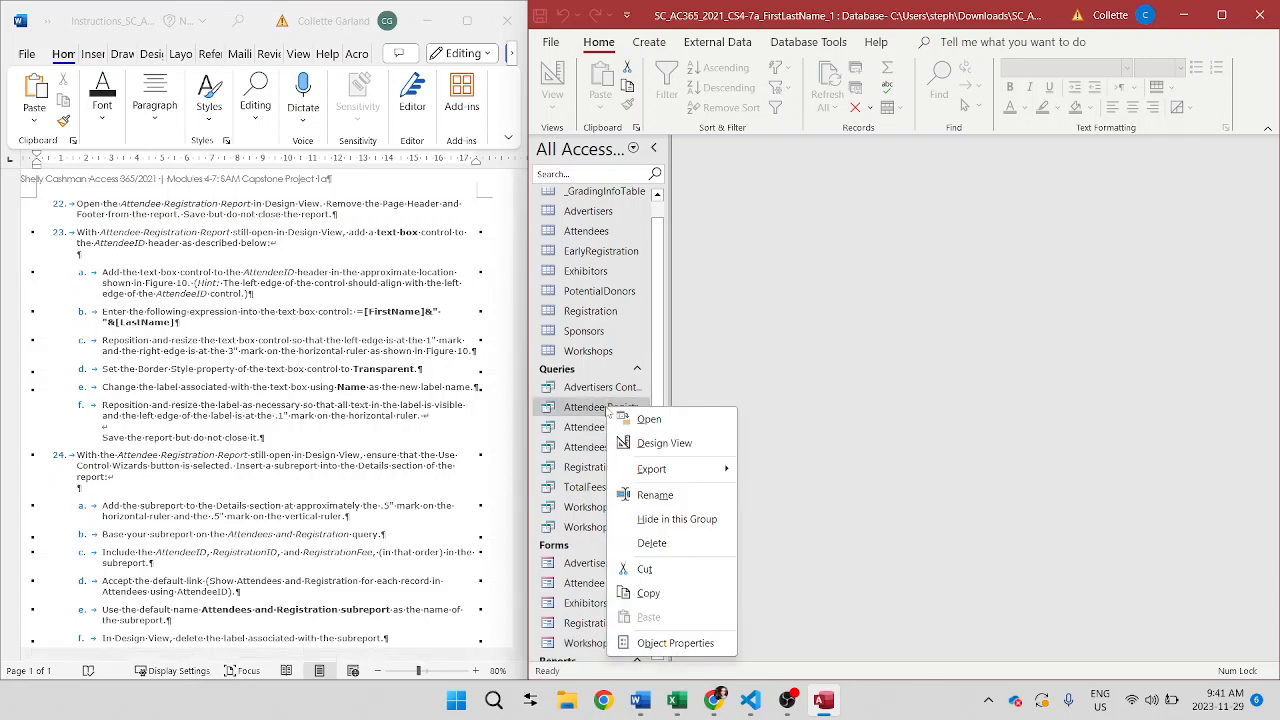
{"action": "left_click", "coordinate": [631, 443]}
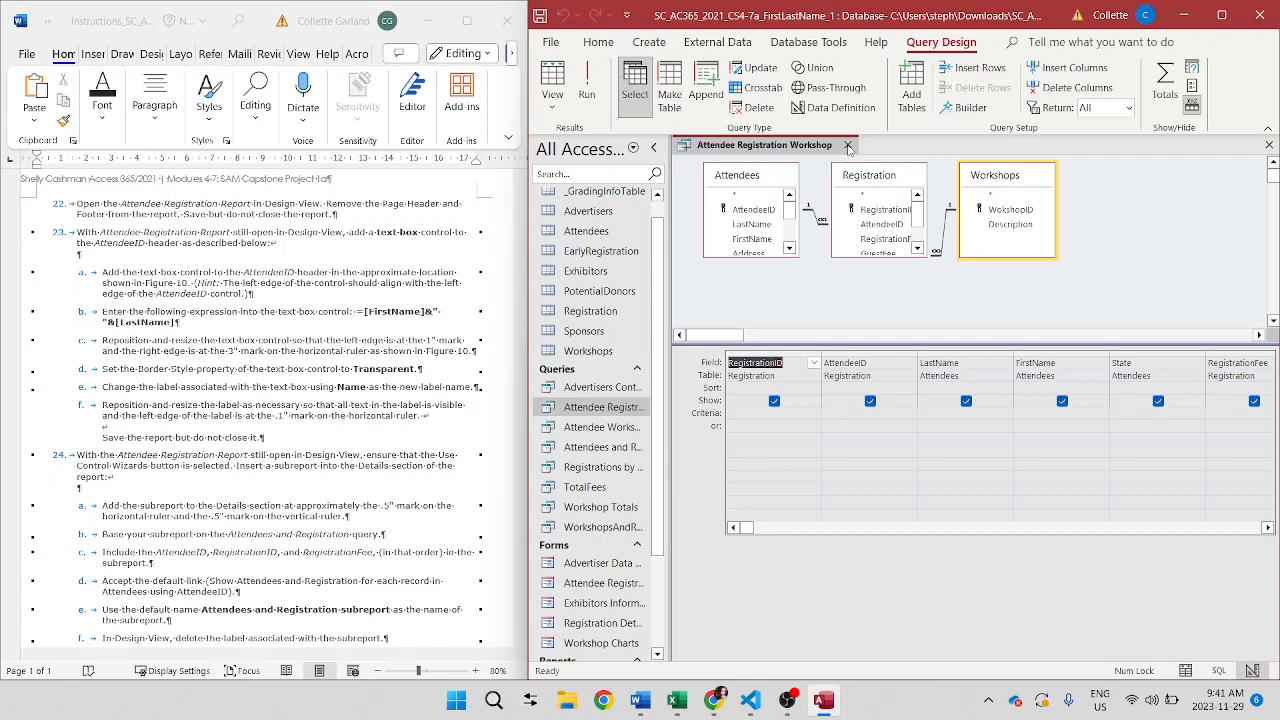
{"action": "left_click", "coordinate": [847, 145]}
- Open the Attendee Registration Report in Design View and remove its Page Header and Footer
{"action": "scroll", "coordinate": [597, 572], "scroll_direction": "down", "scroll_amount": 2}
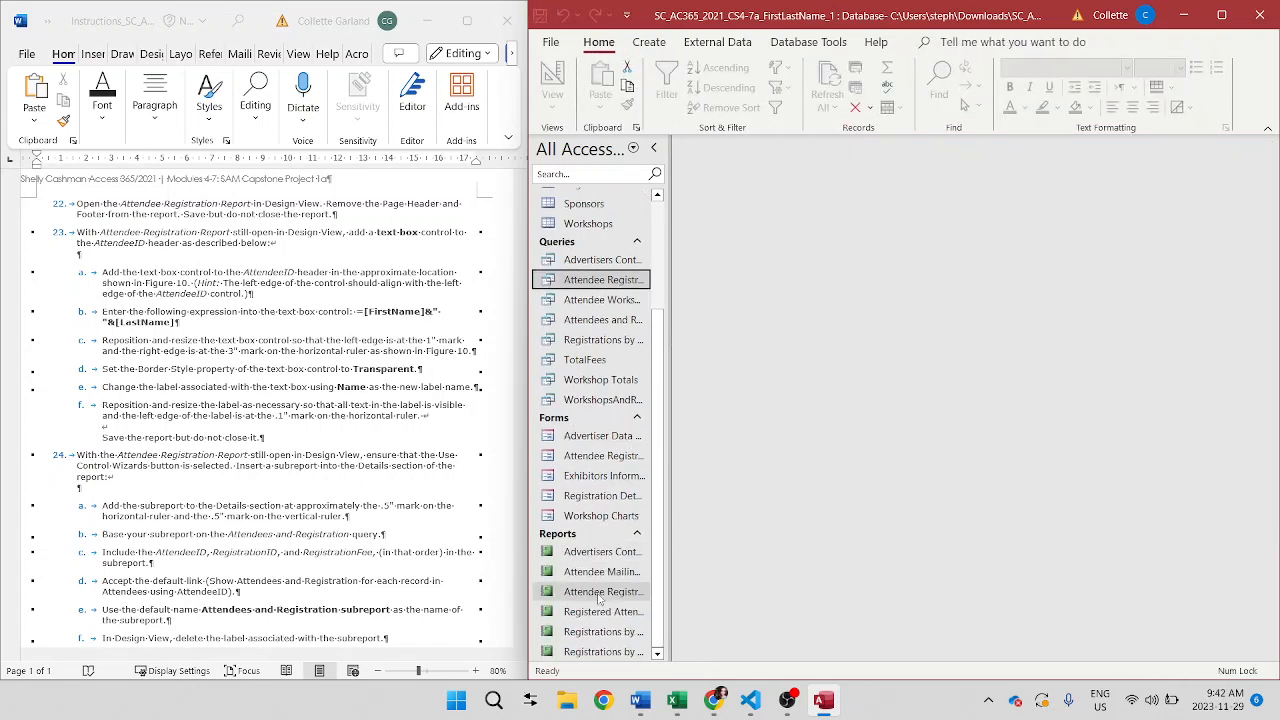
{"action": "right_click", "coordinate": [600, 597]}
{"action": "left_click", "coordinate": [686, 338]}
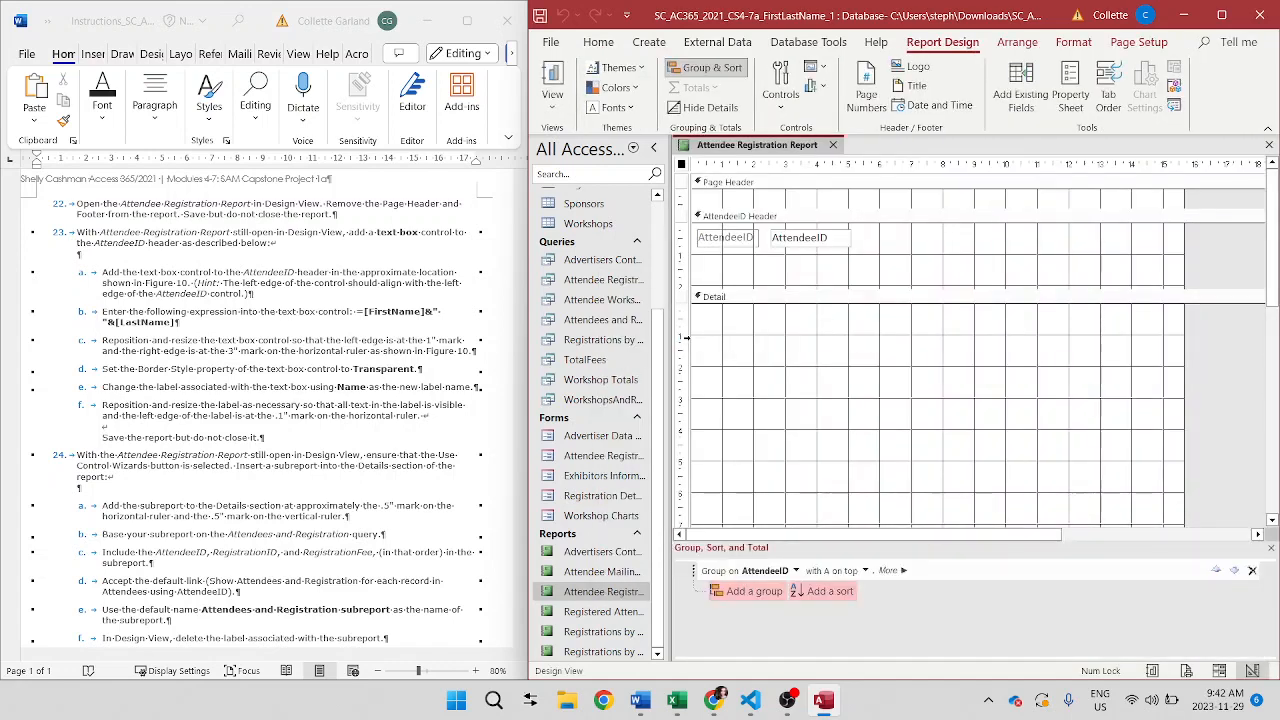
{"action": "left_click", "coordinate": [744, 184]}
{"action": "right_click", "coordinate": [765, 187]}
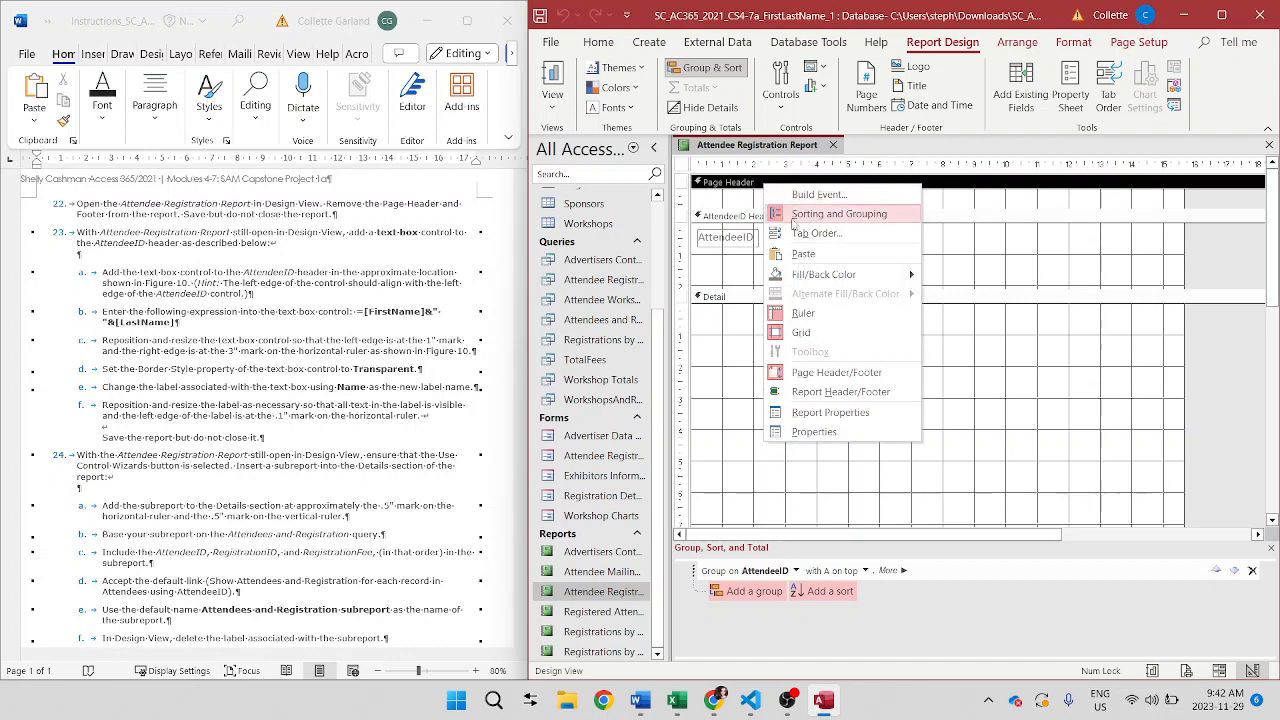
{"action": "left_click", "coordinate": [806, 374]}
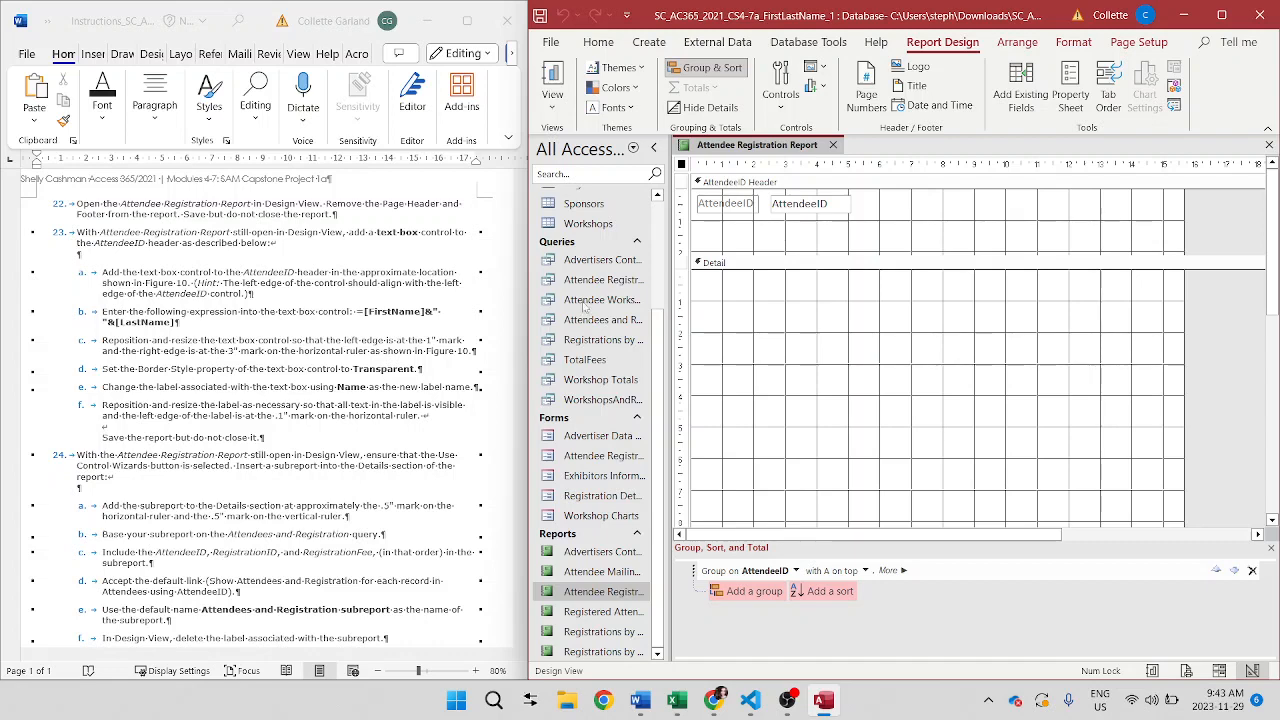
- Add a text box control to the AttendeeID header, just below the AttendeeID label, following Figure 10 in the instructions
{"action": "scroll", "coordinate": [305, 490], "scroll_direction": "down", "scroll_amount": 10}
{"action": "scroll", "coordinate": [303, 492], "scroll_direction": "down", "scroll_amount": 1}
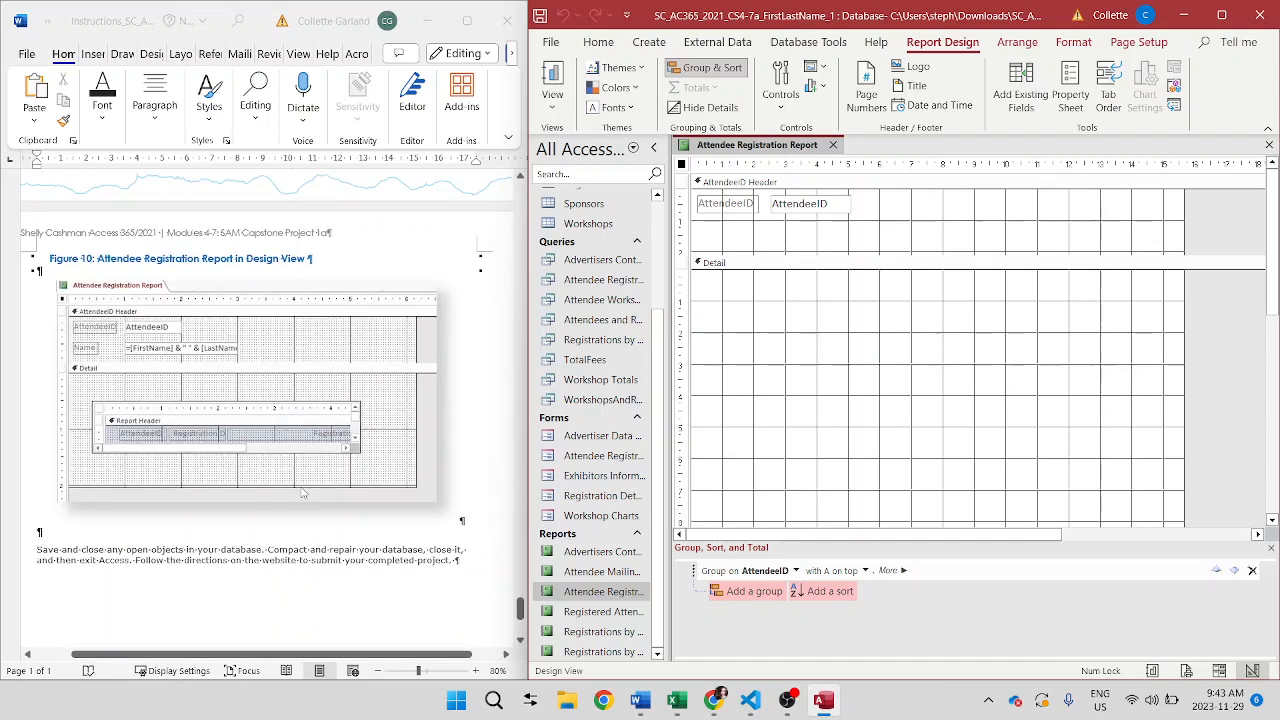
{"action": "scroll", "coordinate": [303, 492], "scroll_direction": "up", "scroll_amount": 1}
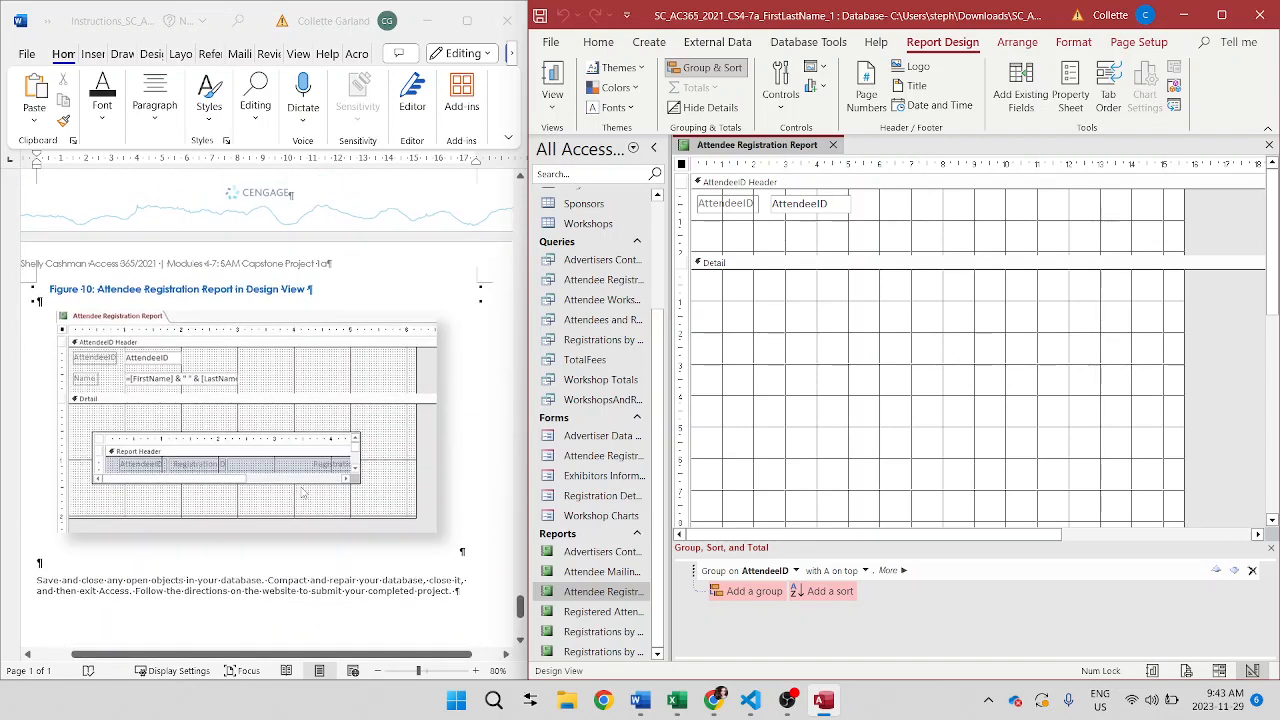
{"action": "scroll", "coordinate": [303, 492], "scroll_direction": "up", "scroll_amount": 4}
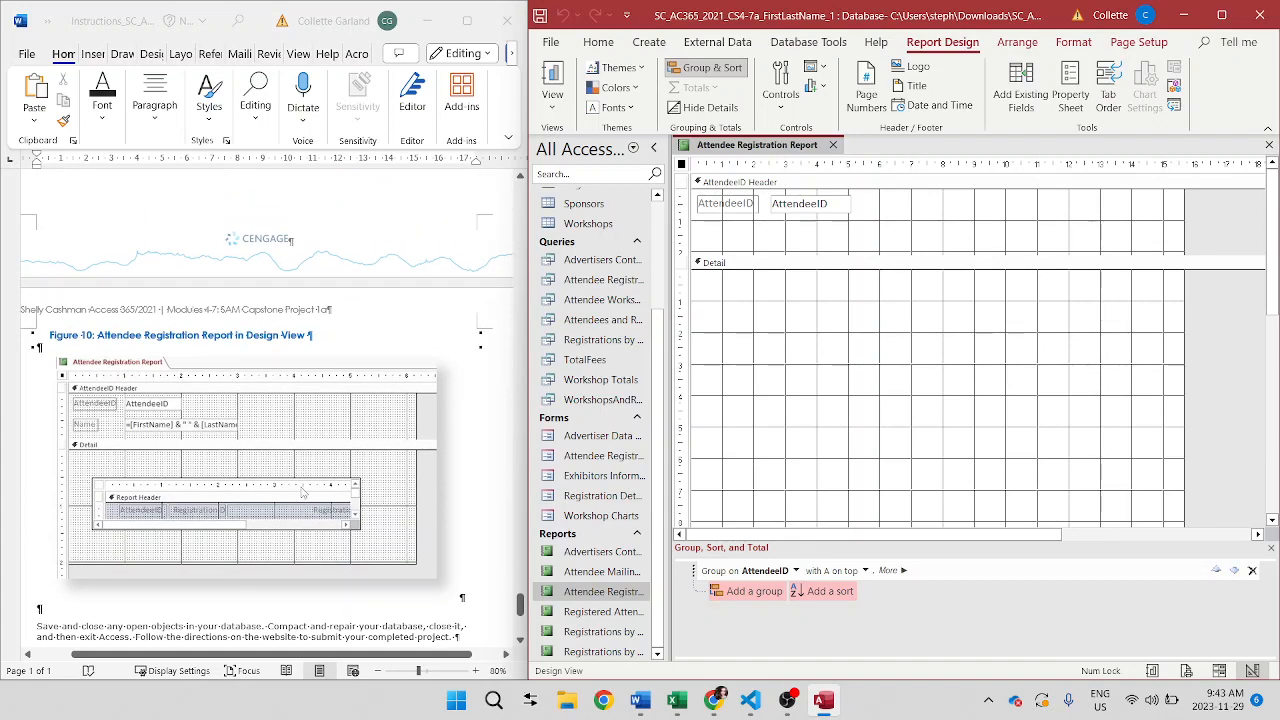
{"action": "scroll", "coordinate": [303, 492], "scroll_direction": "up", "scroll_amount": 14}
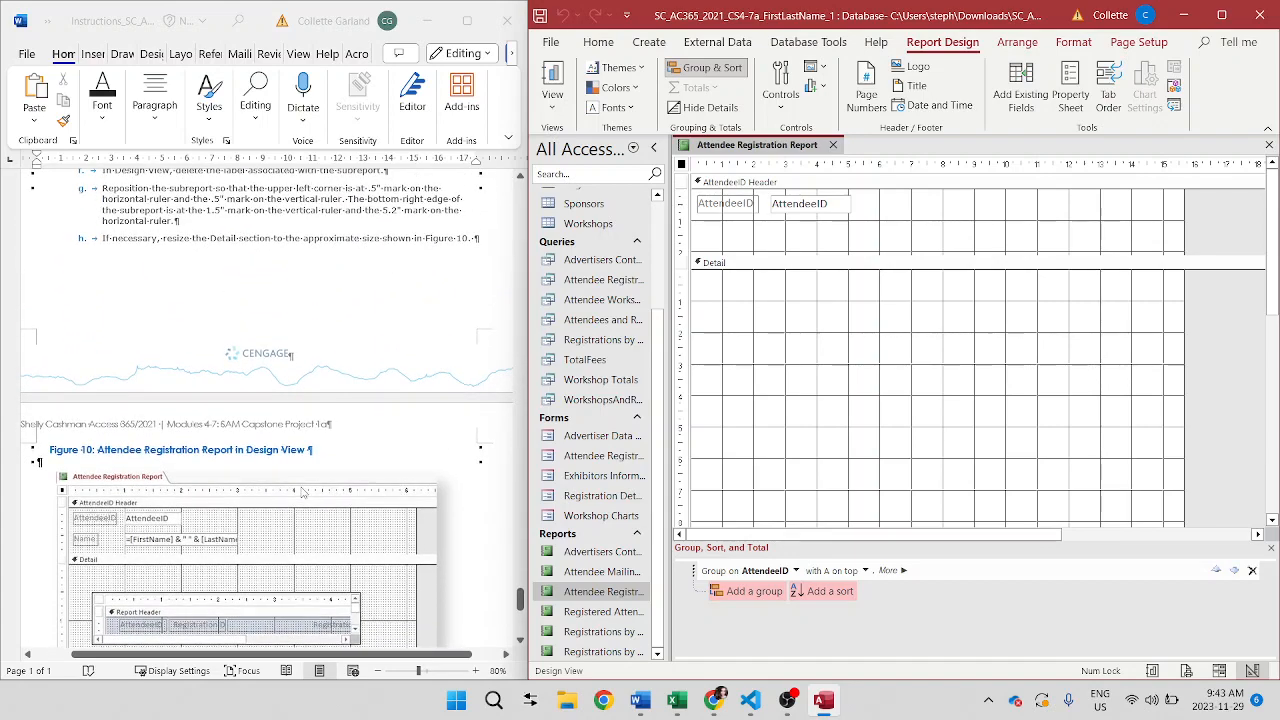
{"action": "scroll", "coordinate": [301, 490], "scroll_direction": "up", "scroll_amount": 4}
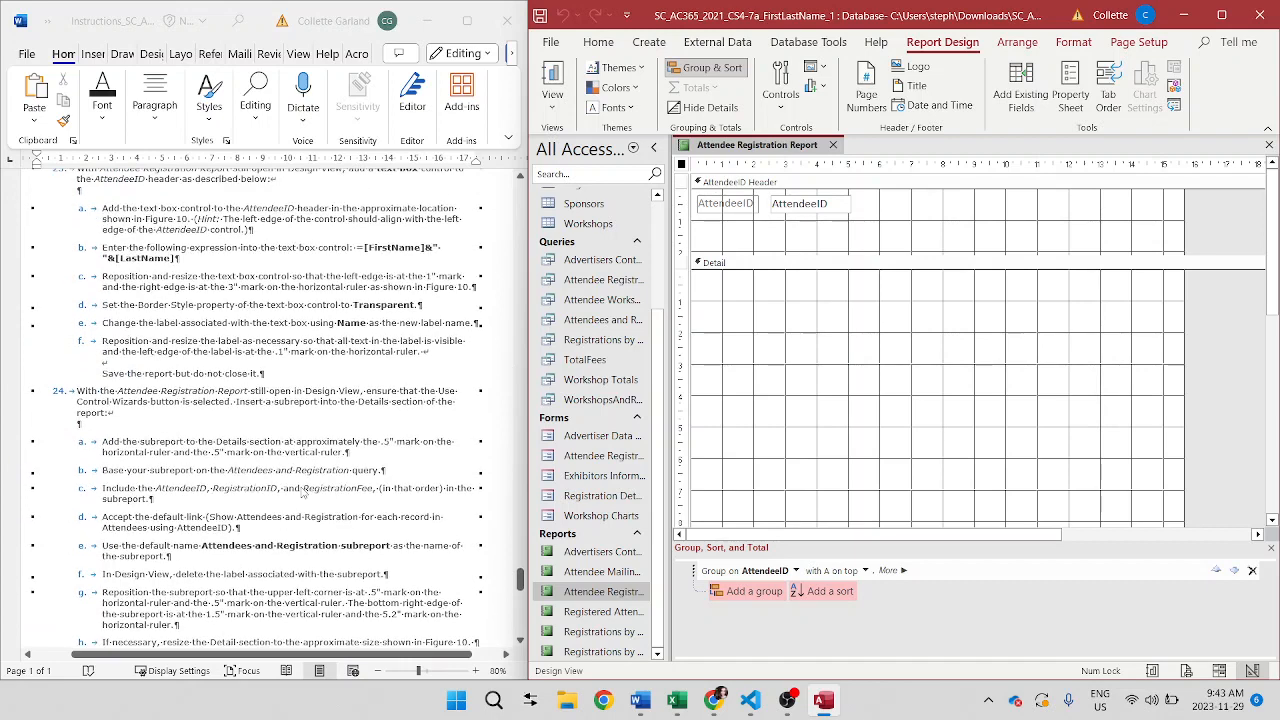
{"action": "scroll", "coordinate": [301, 490], "scroll_direction": "down", "scroll_amount": 1}
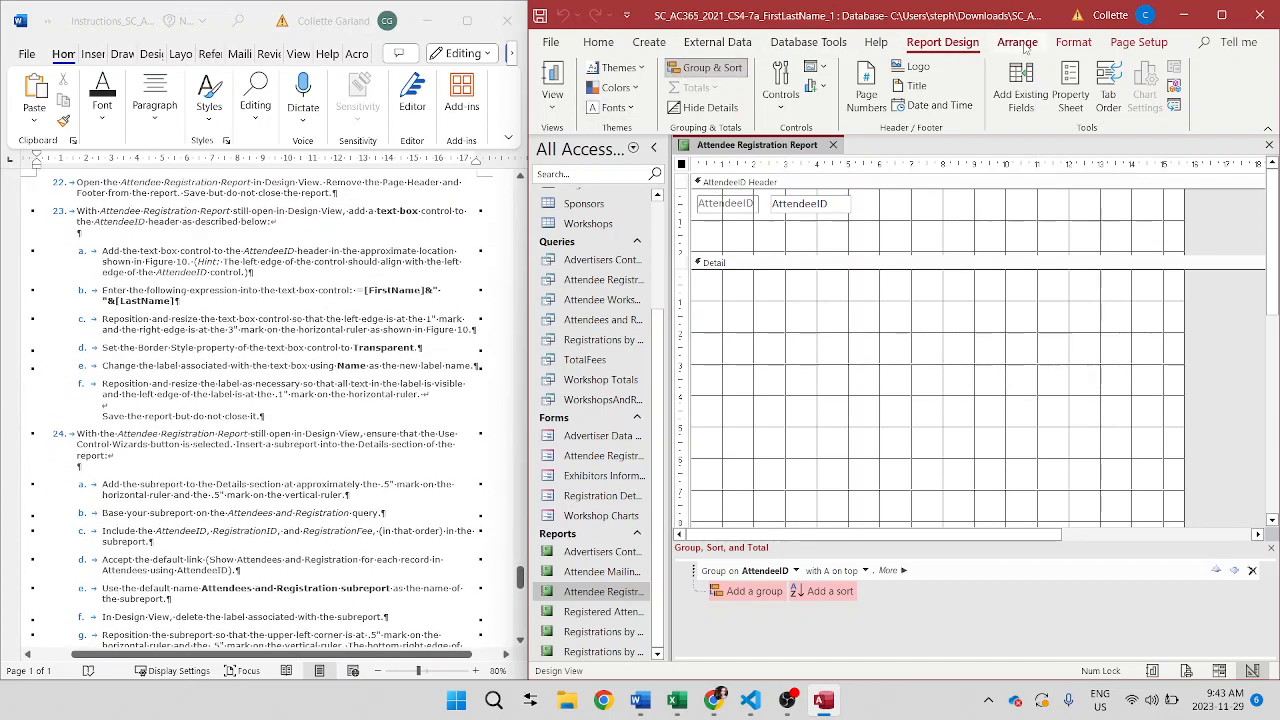
{"action": "left_click", "coordinate": [781, 88]}
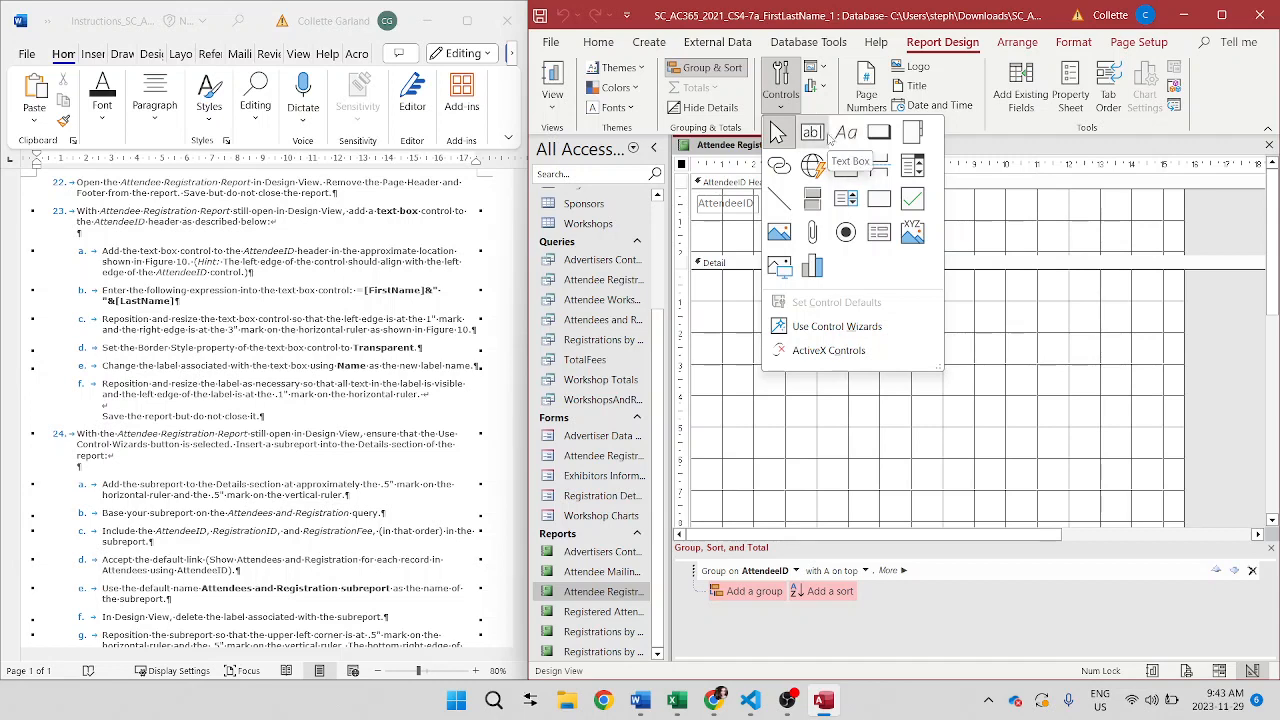
{"action": "left_click", "coordinate": [815, 134]}
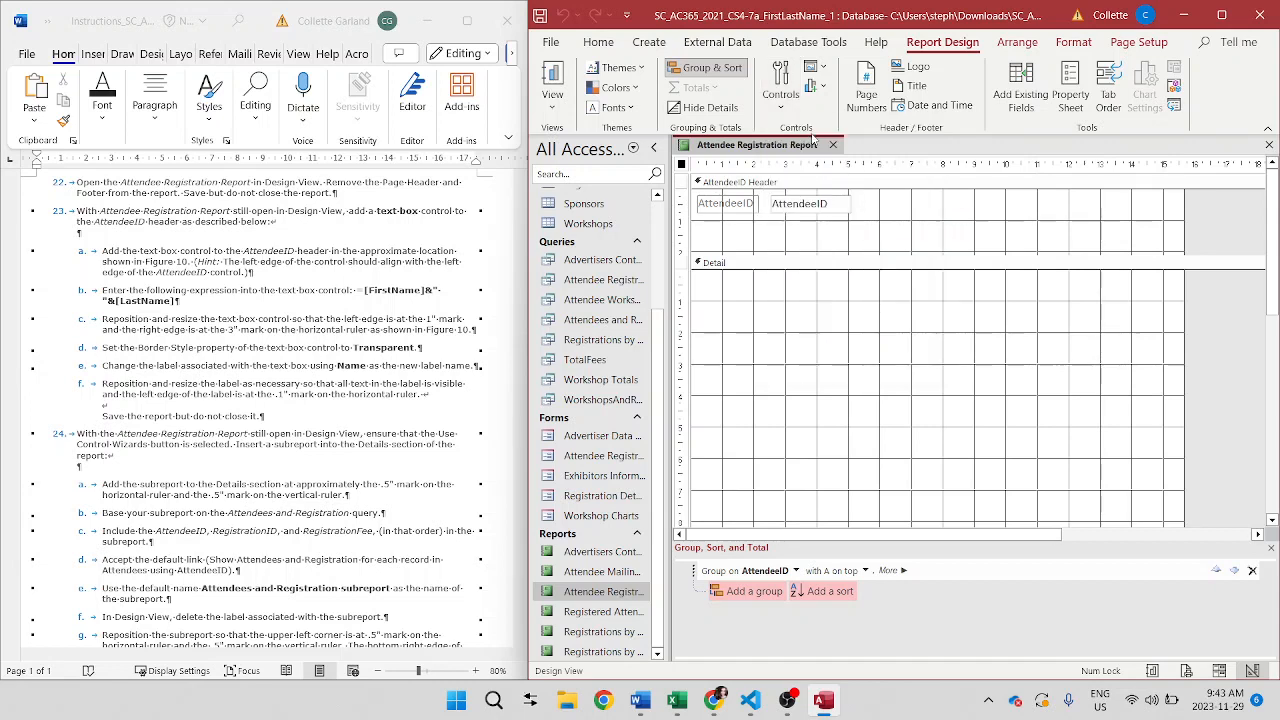
{"action": "left_click", "coordinate": [703, 228]}
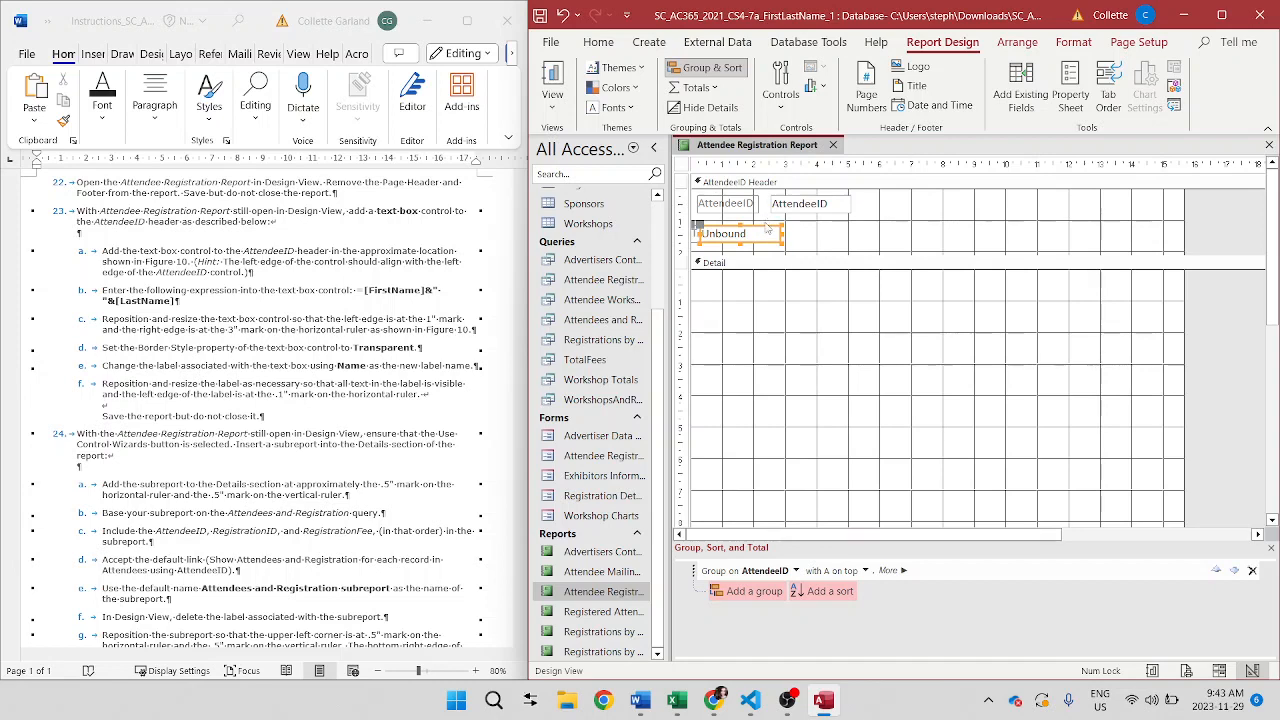
- Align the new text box beneath the AttendeeID field and place its label beneath the AttendeeID label
{"action": "left_click_drag", "start_coordinate": [770, 229], "coordinate": [838, 224]}
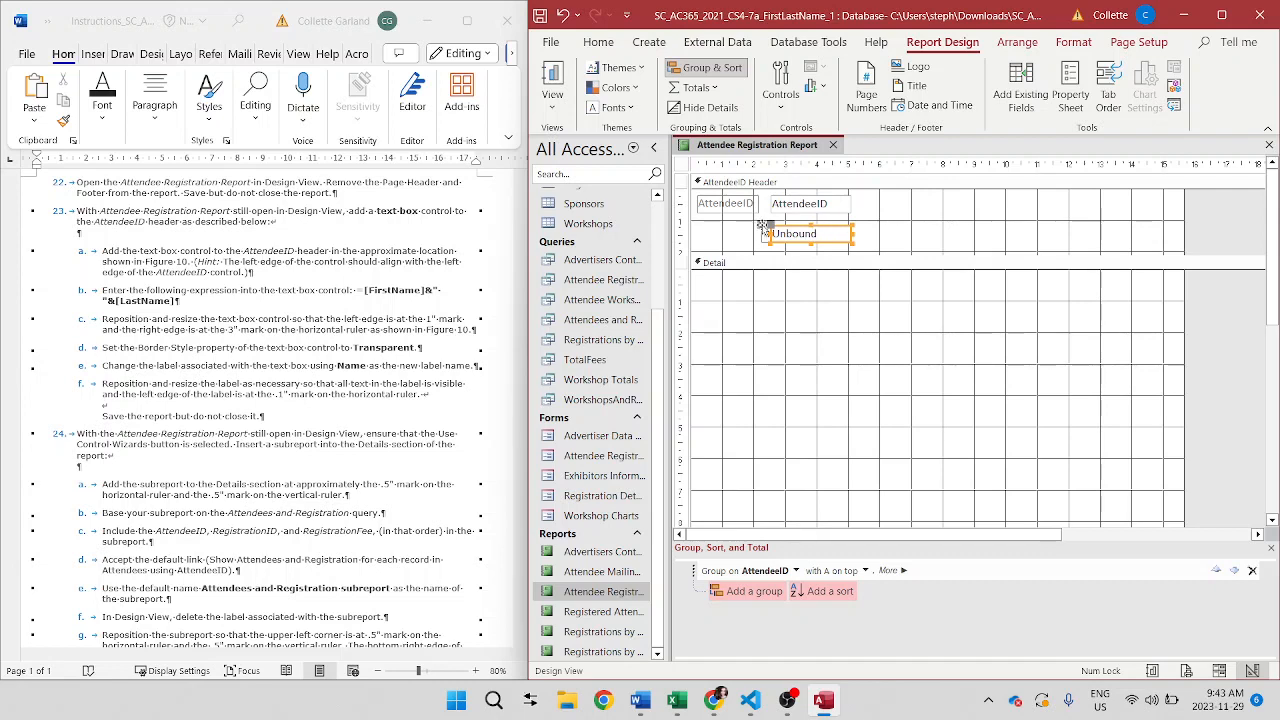
{"action": "left_click_drag", "start_coordinate": [766, 225], "coordinate": [699, 225]}
{"action": "left_click", "coordinate": [775, 228]}
{"action": "left_click_drag", "start_coordinate": [773, 228], "coordinate": [773, 230]}
{"action": "left_click", "coordinate": [899, 228]}
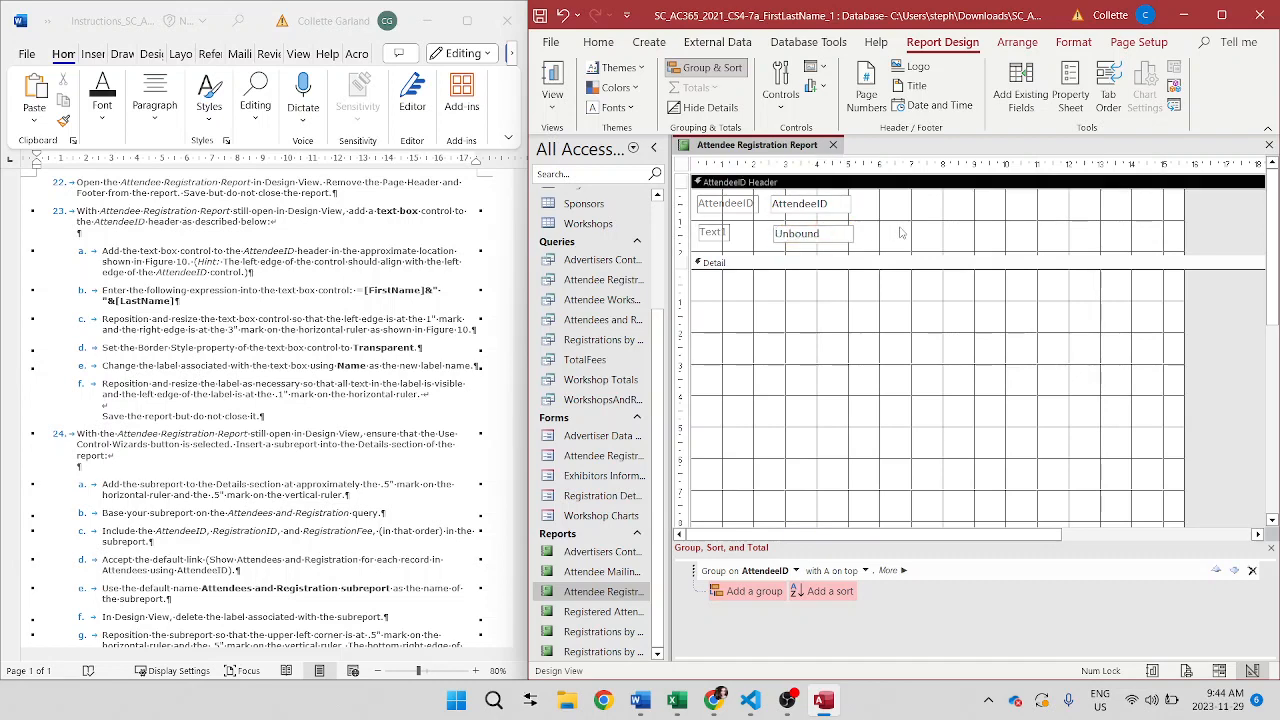
{"action": "left_click", "coordinate": [785, 230]}
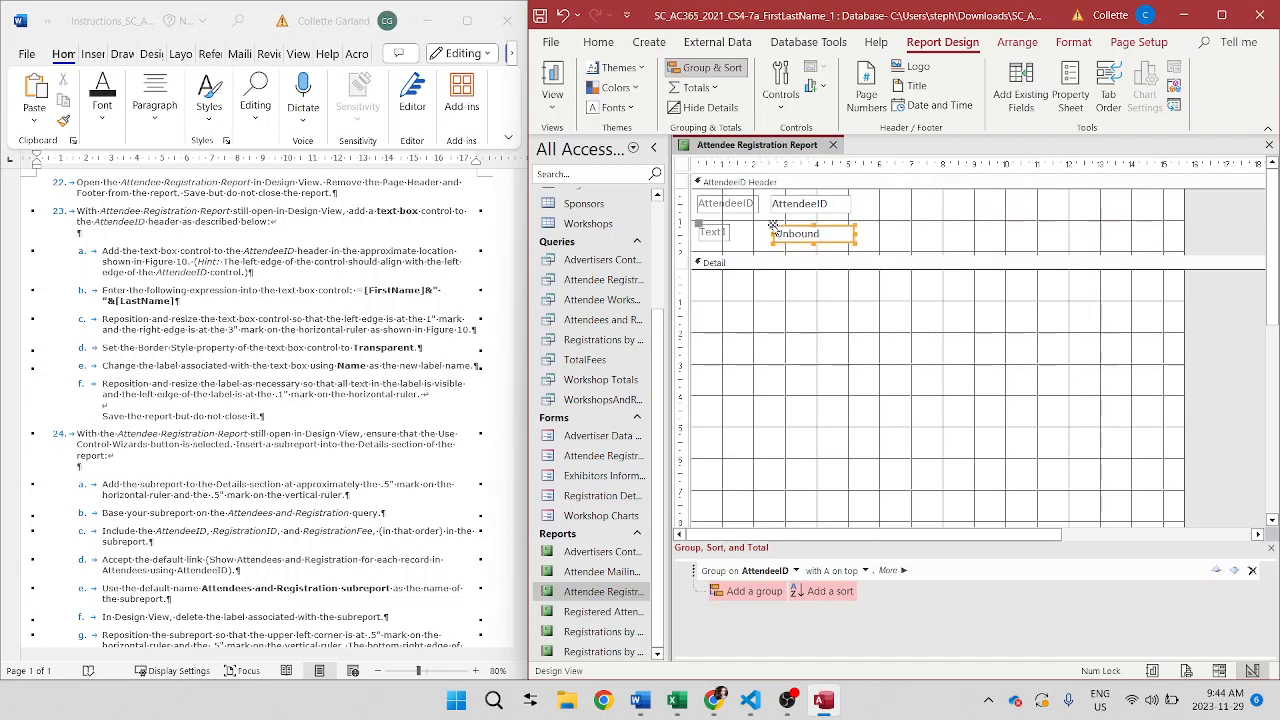
{"action": "key", "text": "ctrl+z"}
{"action": "left_click", "coordinate": [901, 240]}
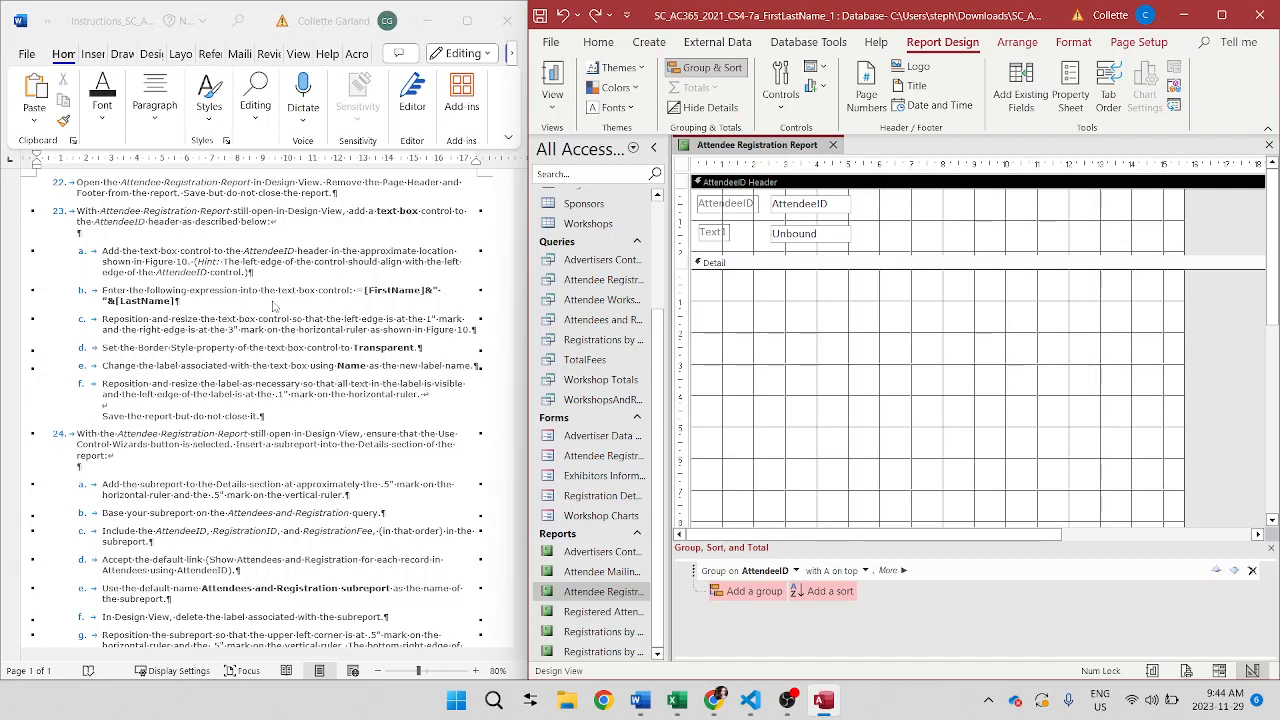
- Enter the expression =[FirstName]&" "&[LastName] in the unbound text box in the AttendeeID header
{"action": "left_click", "coordinate": [787, 236]}
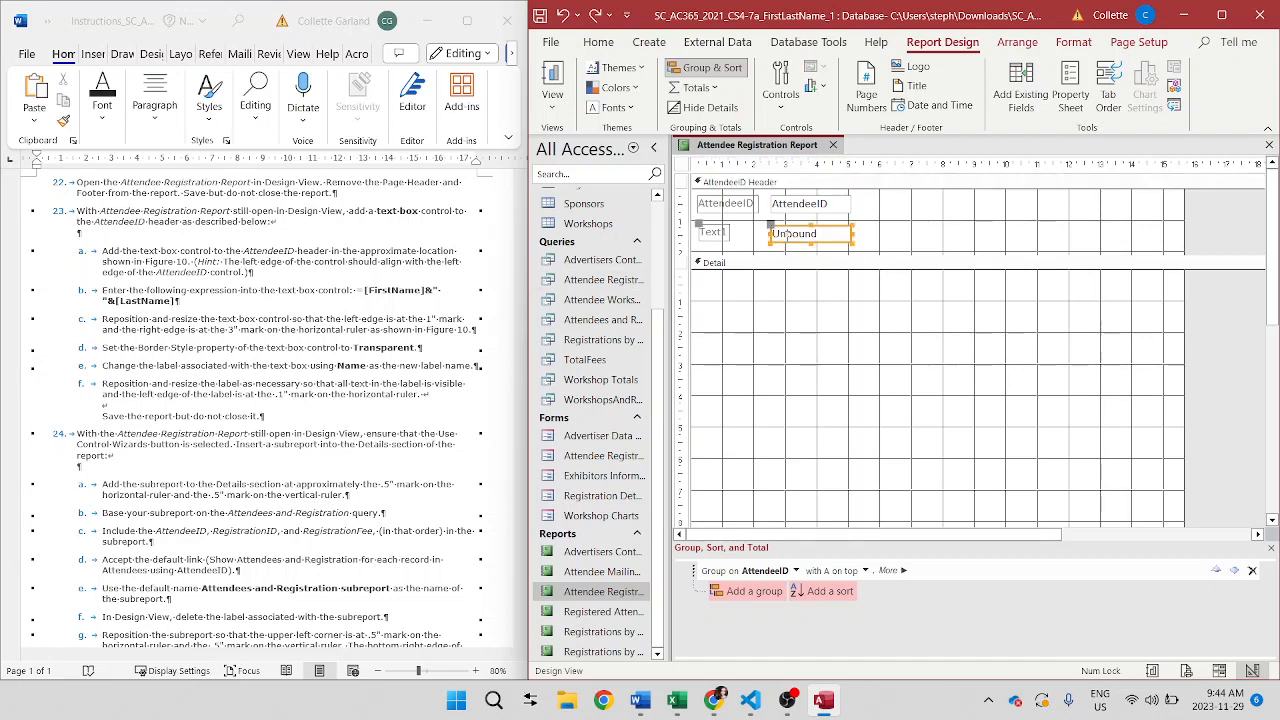
{"action": "left_click", "coordinate": [787, 235]}
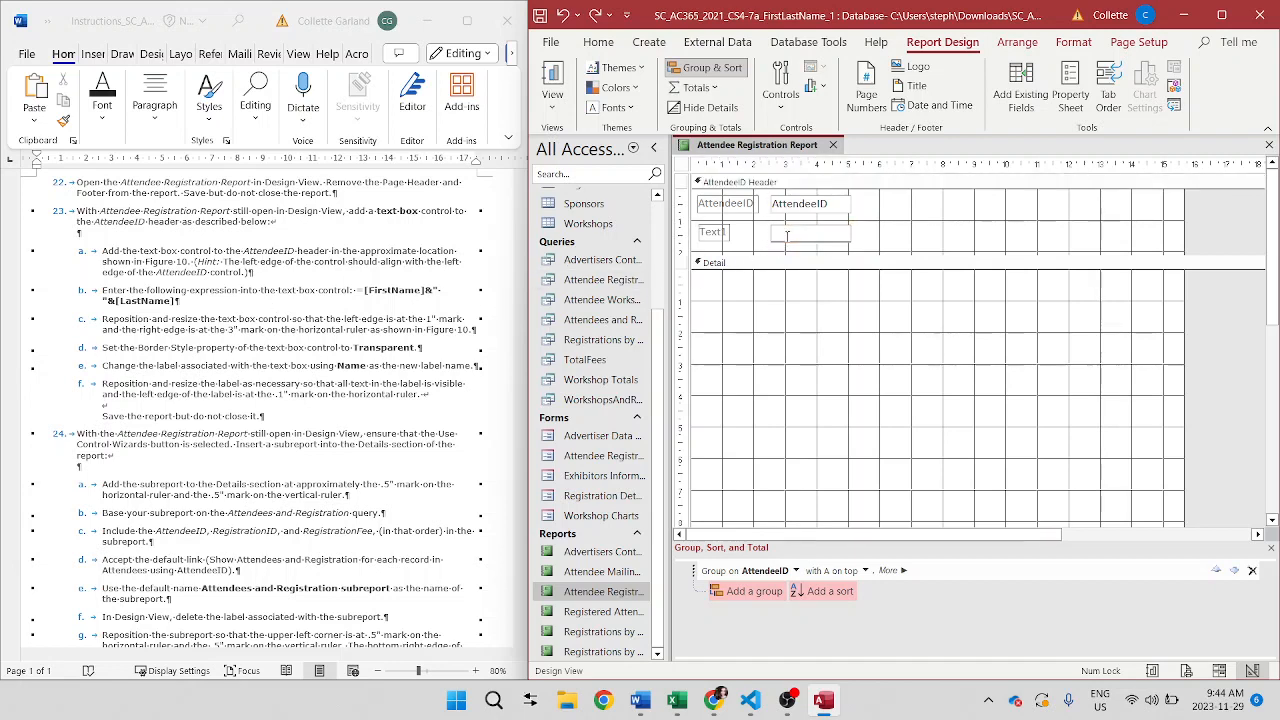
{"action": "type", "text": "=[FirstName]&\""}
{"action": "scroll", "coordinate": [460, 390], "scroll_direction": "down", "scroll_amount": 10}
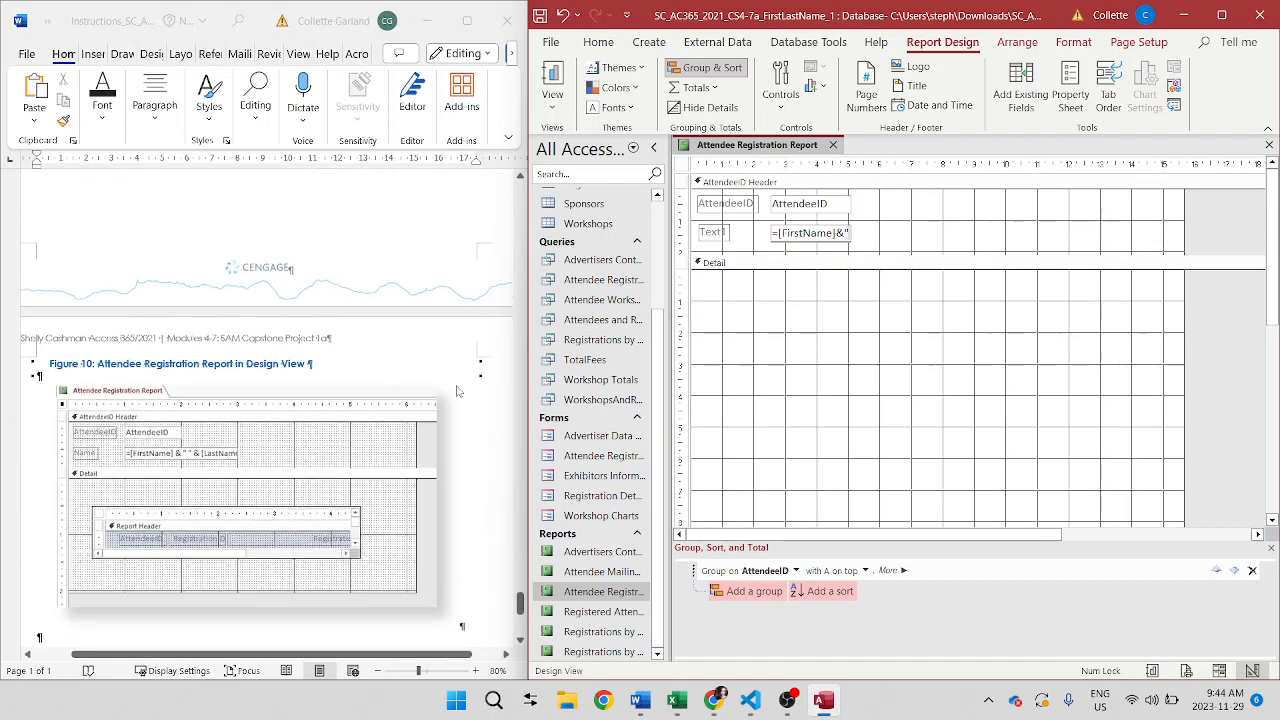
{"action": "scroll", "coordinate": [456, 390], "scroll_direction": "up", "scroll_amount": 10}
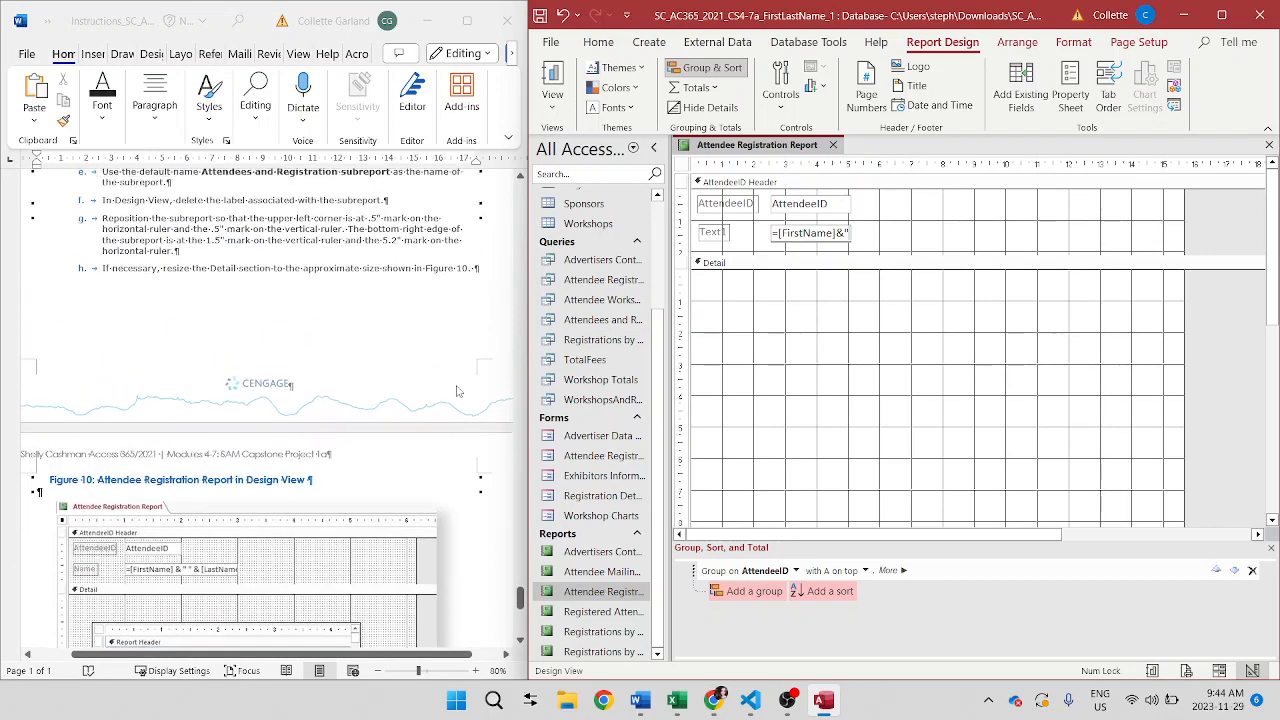
{"action": "scroll", "coordinate": [457, 391], "scroll_direction": "up", "scroll_amount": 2}
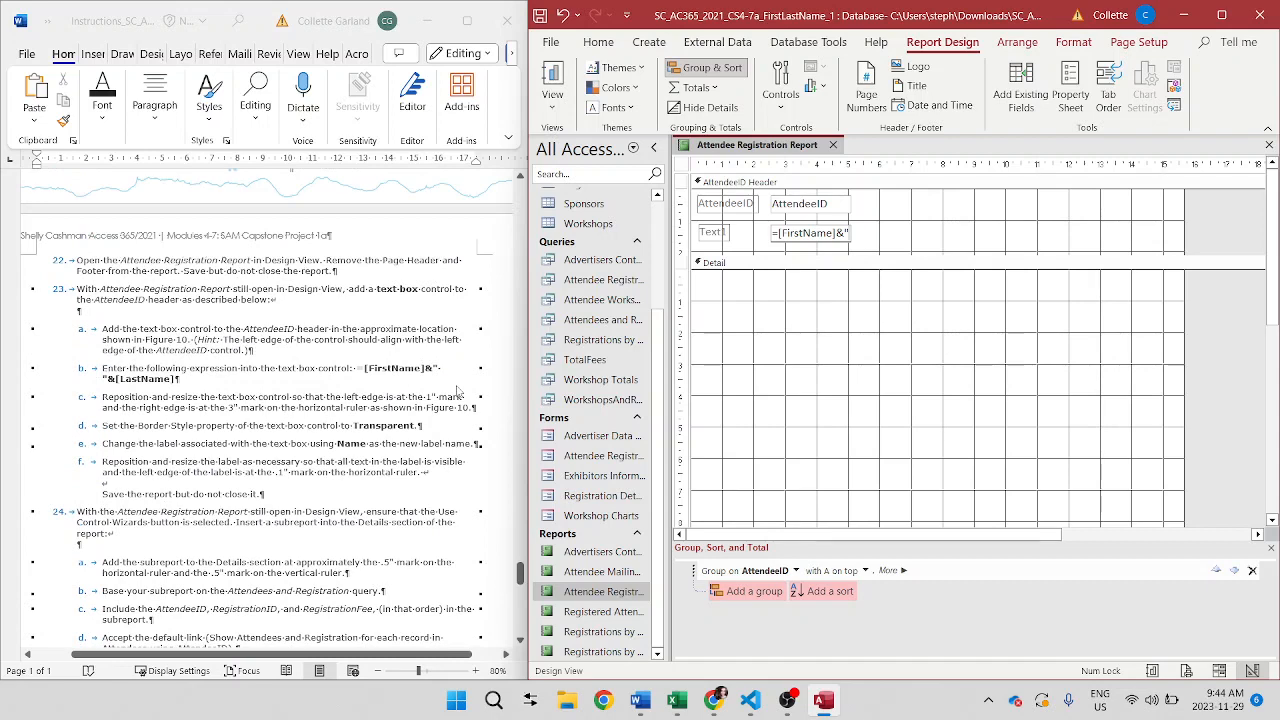
{"action": "type", "text": "\"&["}
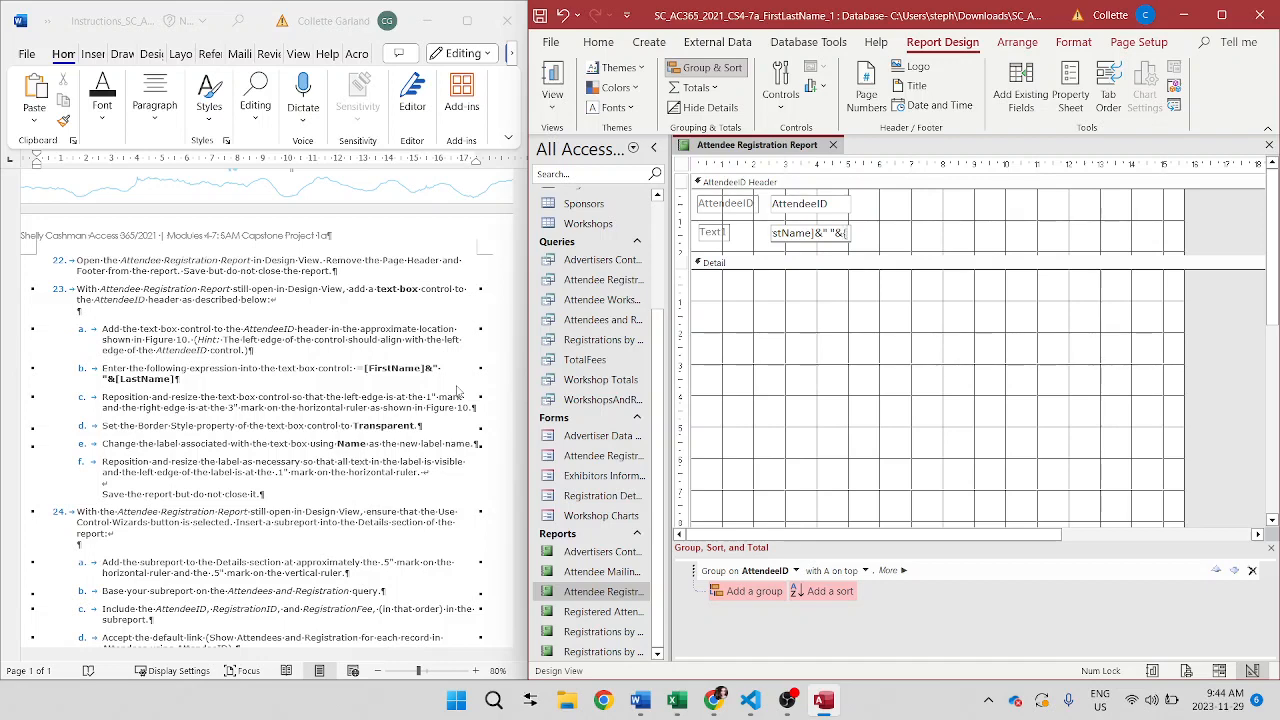
{"action": "type", "text": "[LastName]"}
- Check the expression in the new AttendeeID header text box against task 23 and Figure 10 of the instructions
{"action": "scroll", "coordinate": [188, 611], "scroll_direction": "down", "scroll_amount": 15}
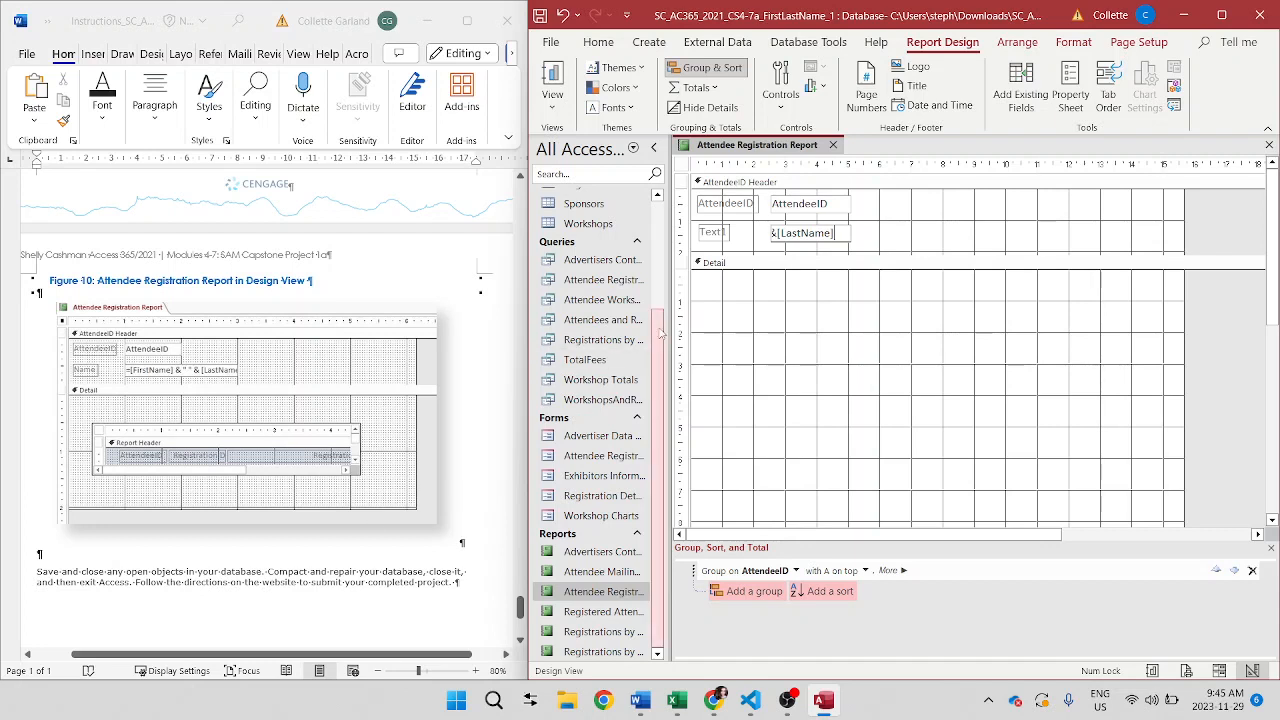
{"action": "key", "text": "BackSpace"}
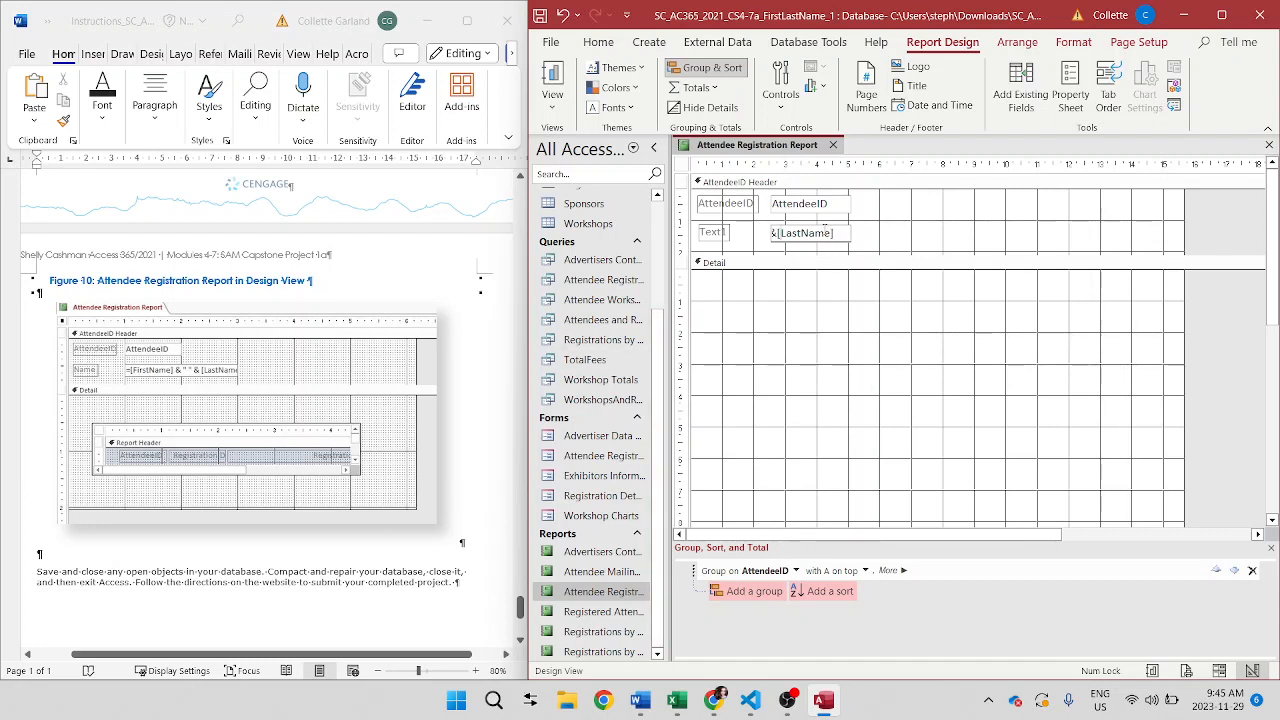
{"action": "key", "text": "Left"}
{"action": "key", "text": "Left"}
{"action": "key", "text": "Left"}
{"action": "key", "text": "Left"}
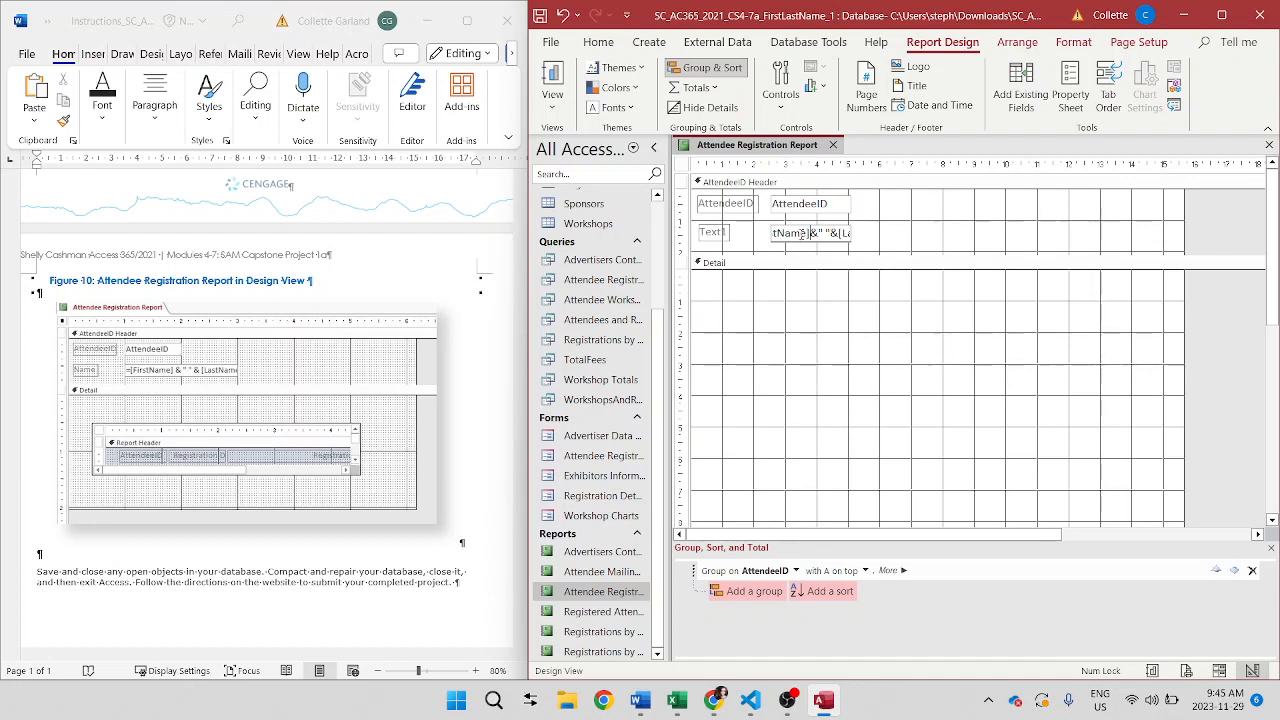
{"action": "scroll", "coordinate": [340, 351], "scroll_direction": "up", "scroll_amount": 15}
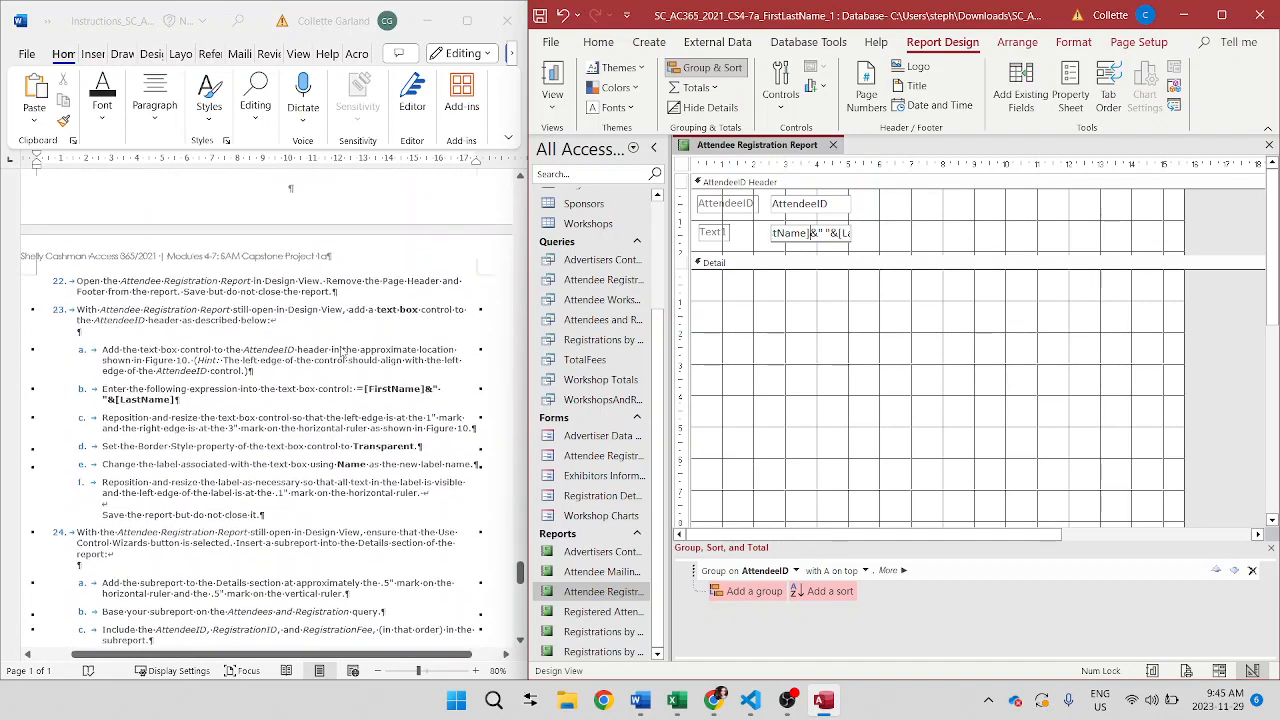
{"action": "scroll", "coordinate": [340, 351], "scroll_direction": "down", "scroll_amount": 2}
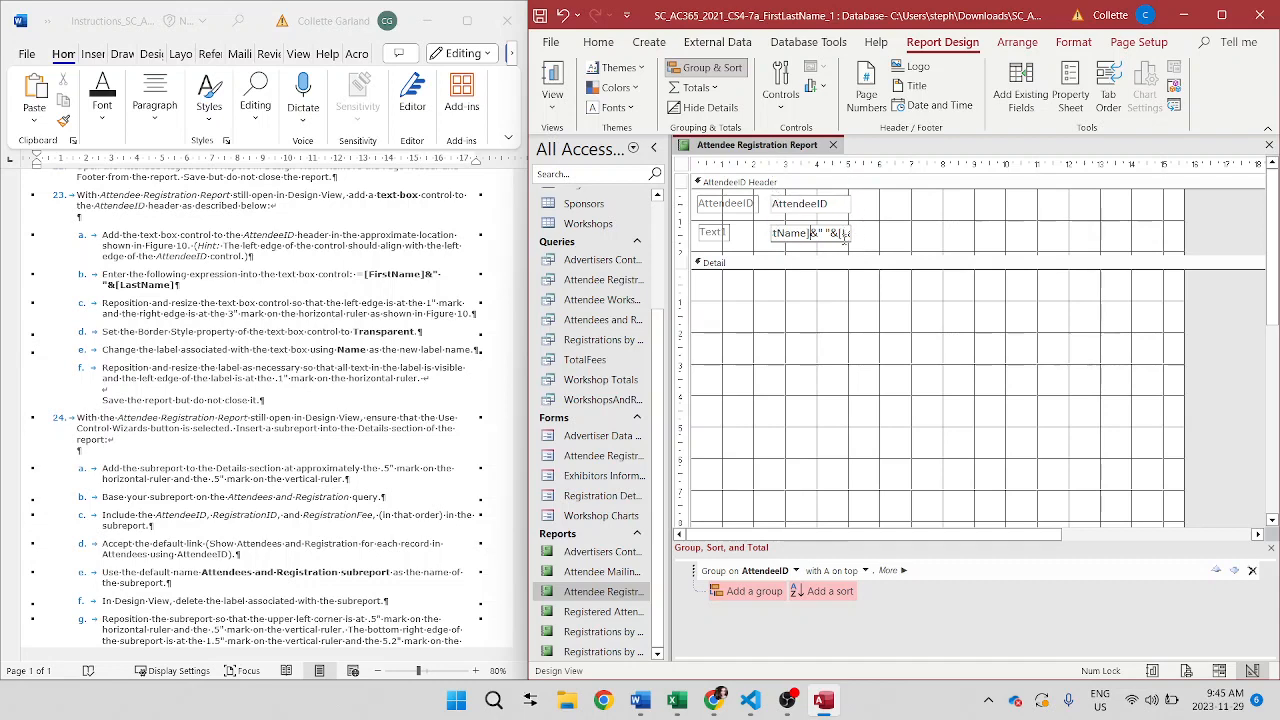
{"action": "scroll", "coordinate": [360, 517], "scroll_direction": "down", "scroll_amount": 10}
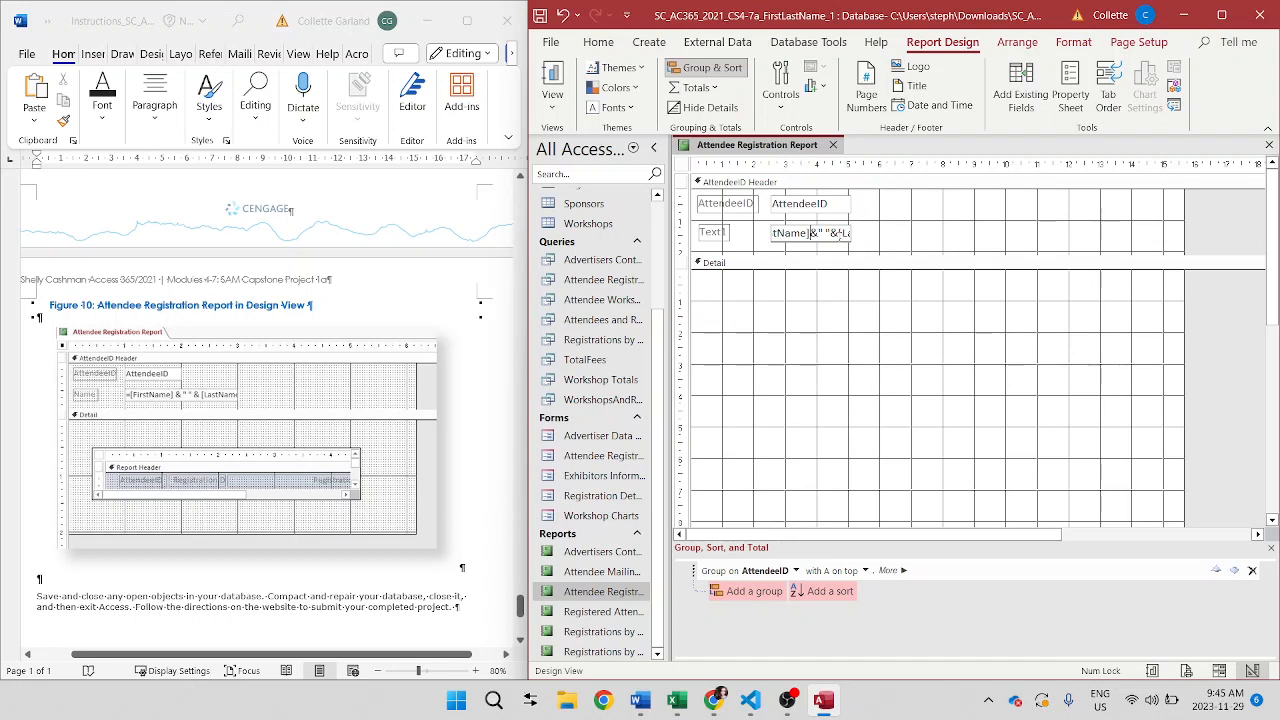
- Widen the name text box to about 5.5 cm so the whole expression fits
{"action": "left_click", "coordinate": [859, 234]}
{"action": "left_click_drag", "start_coordinate": [866, 233], "coordinate": [943, 233]}
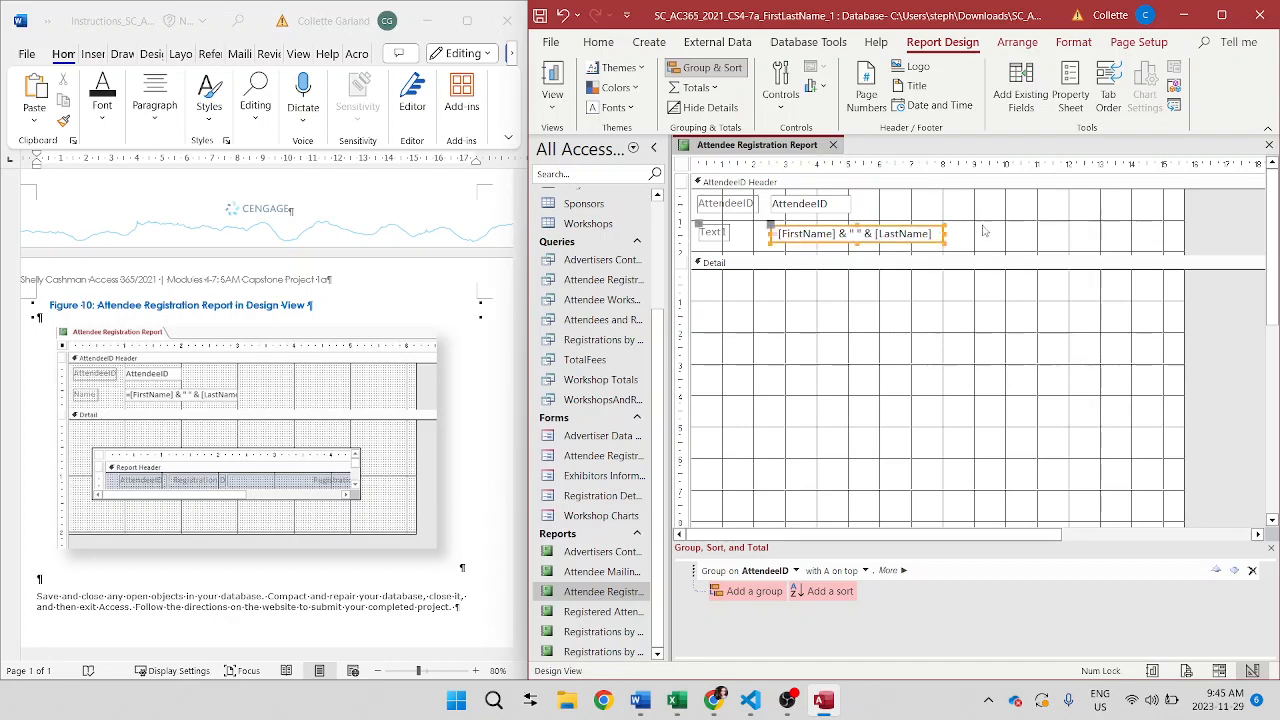
{"action": "left_click", "coordinate": [985, 231]}
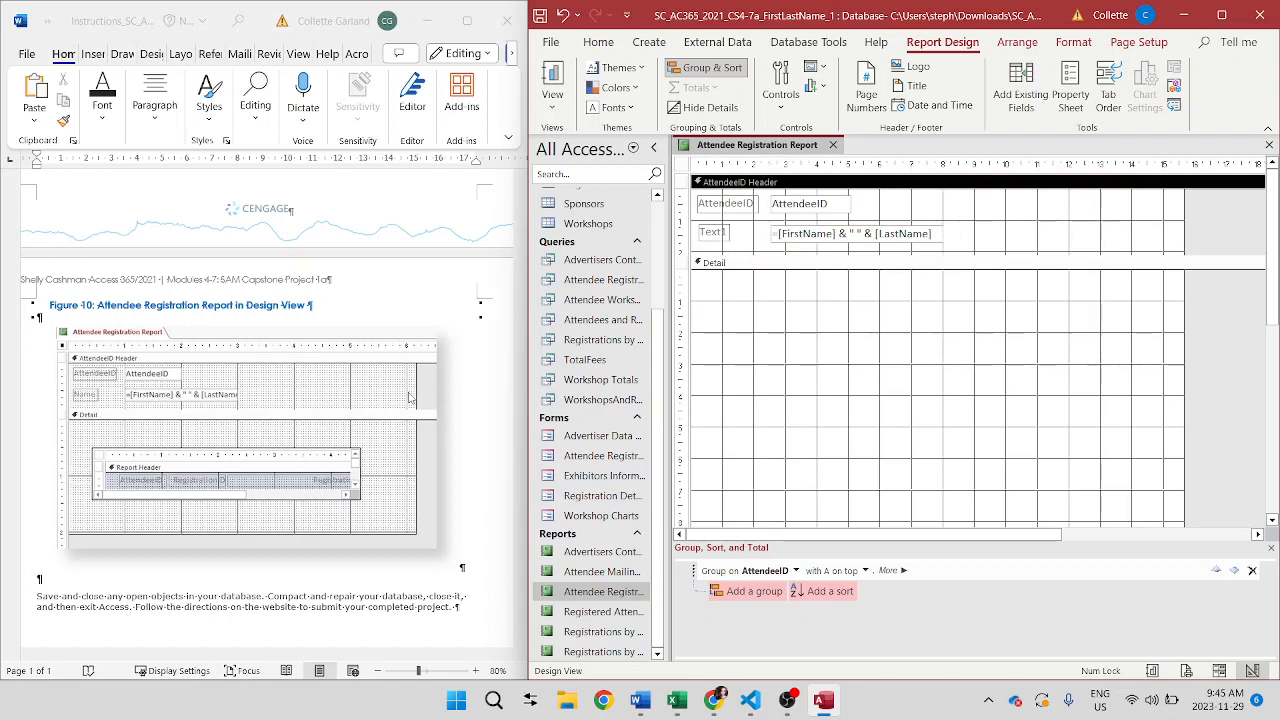
- Set the Border Style property of the name text box to Transparent and close its property sheet
{"action": "scroll", "coordinate": [408, 398], "scroll_direction": "up", "scroll_amount": 15}
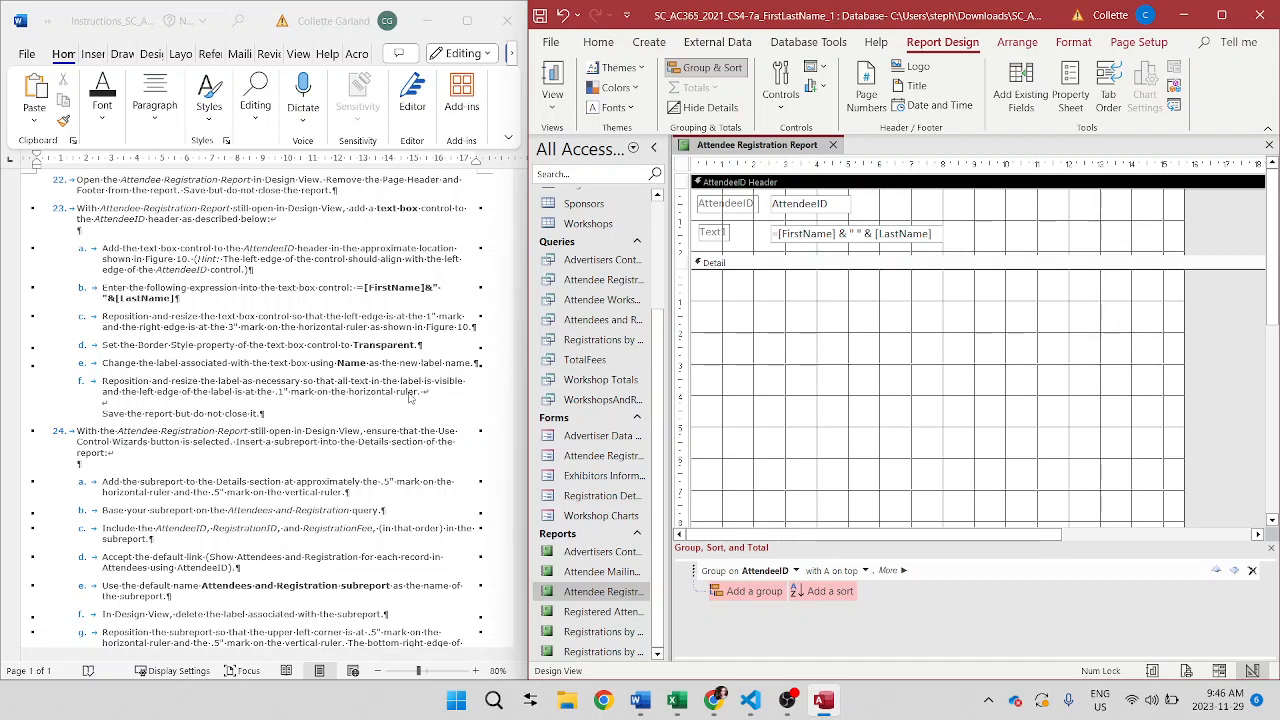
{"action": "right_click", "coordinate": [785, 237]}
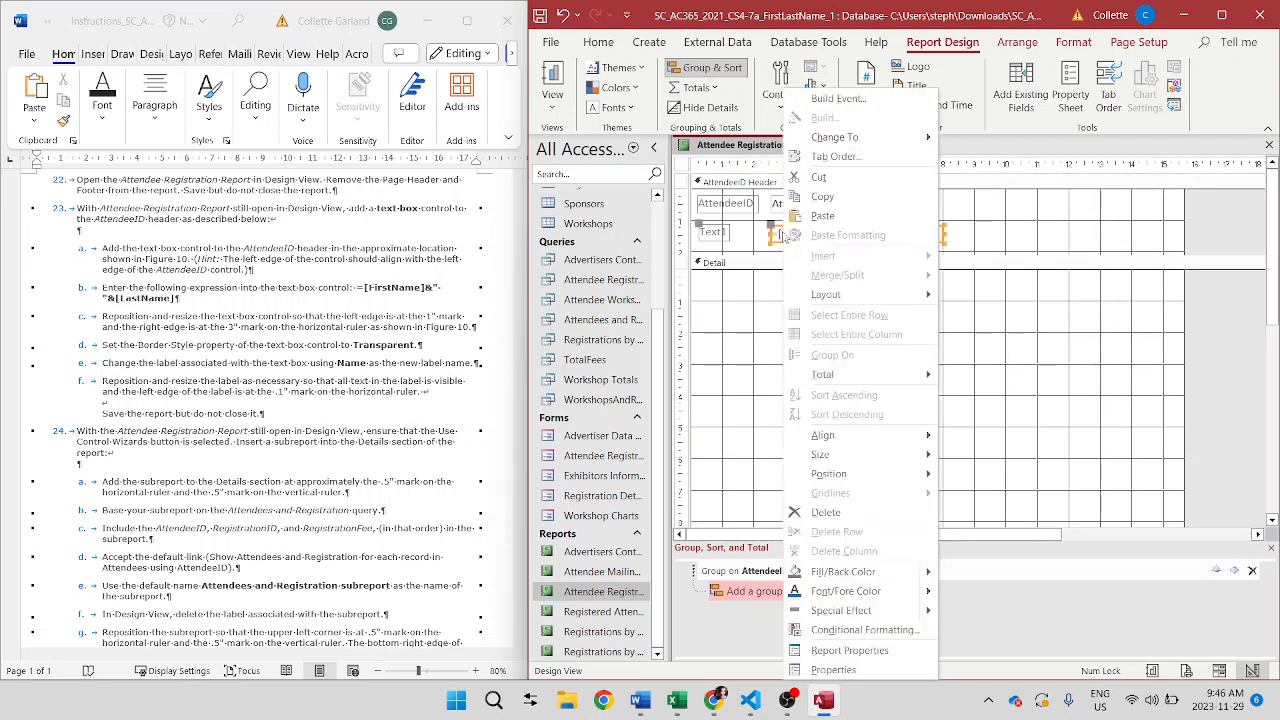
{"action": "left_click", "coordinate": [833, 670]}
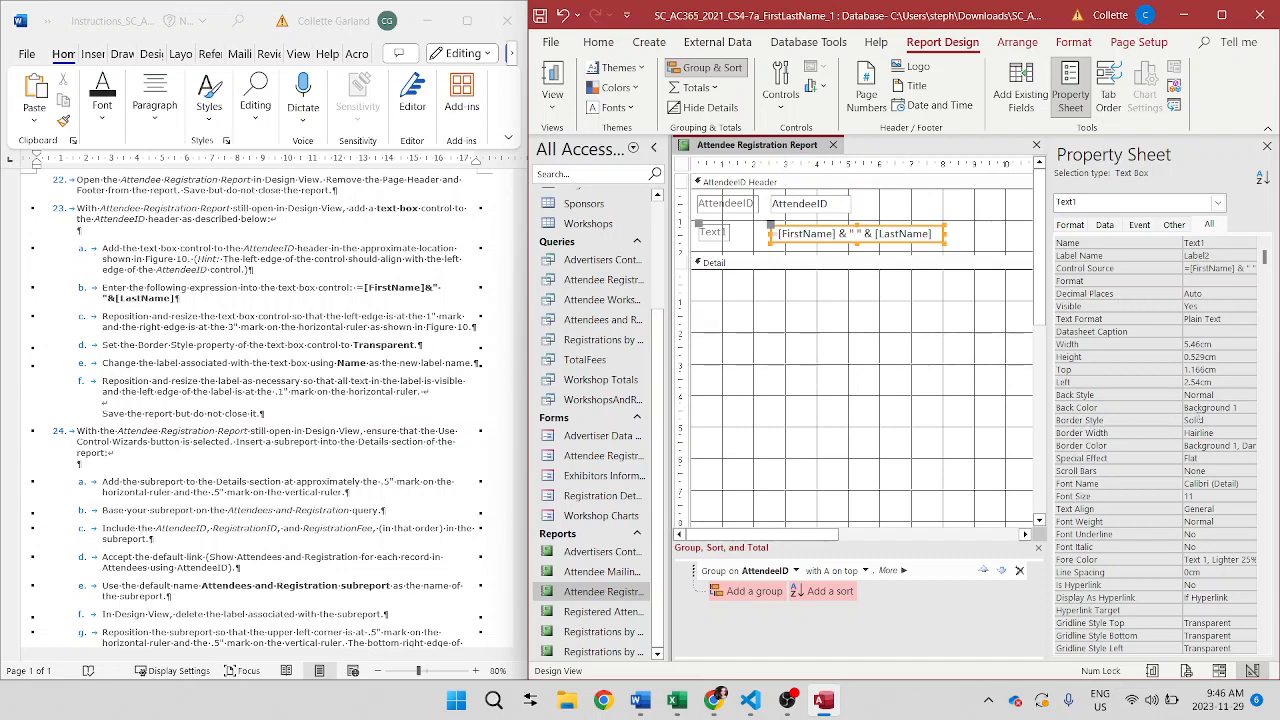
{"action": "left_click", "coordinate": [1200, 420]}
{"action": "left_click", "coordinate": [1250, 420]}
{"action": "left_click", "coordinate": [1228, 433]}
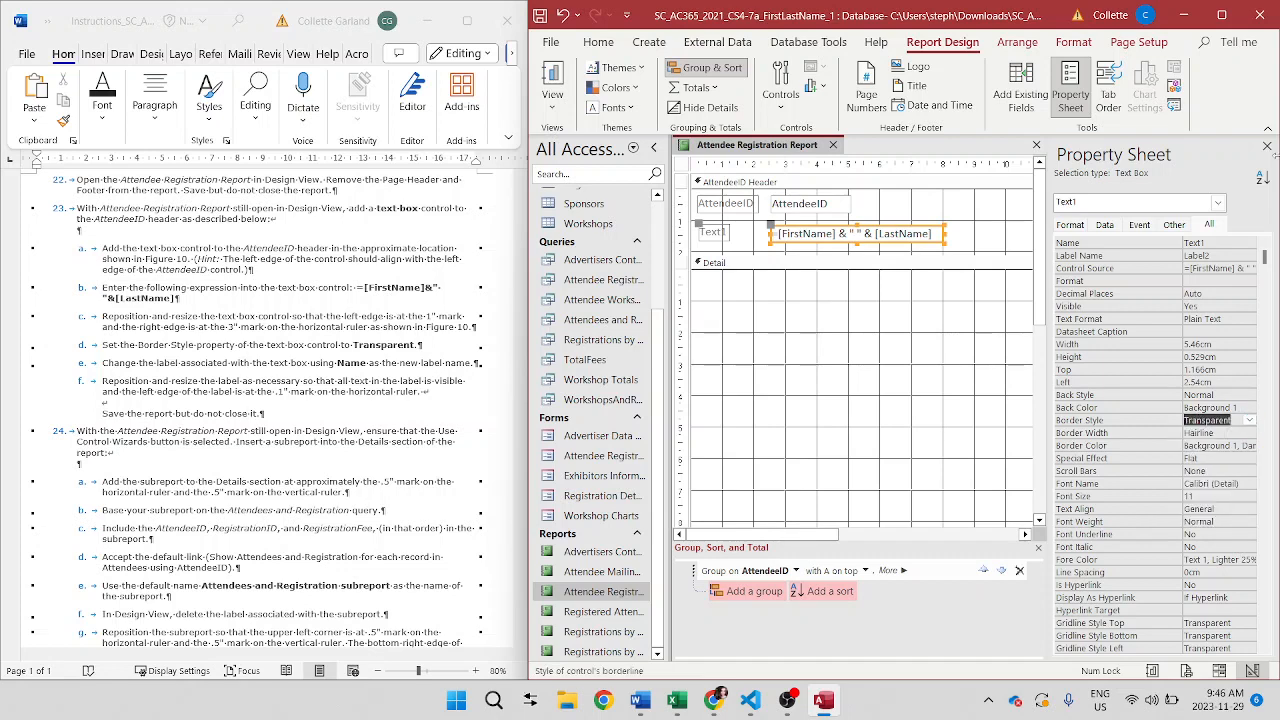
{"action": "left_click", "coordinate": [1267, 147]}
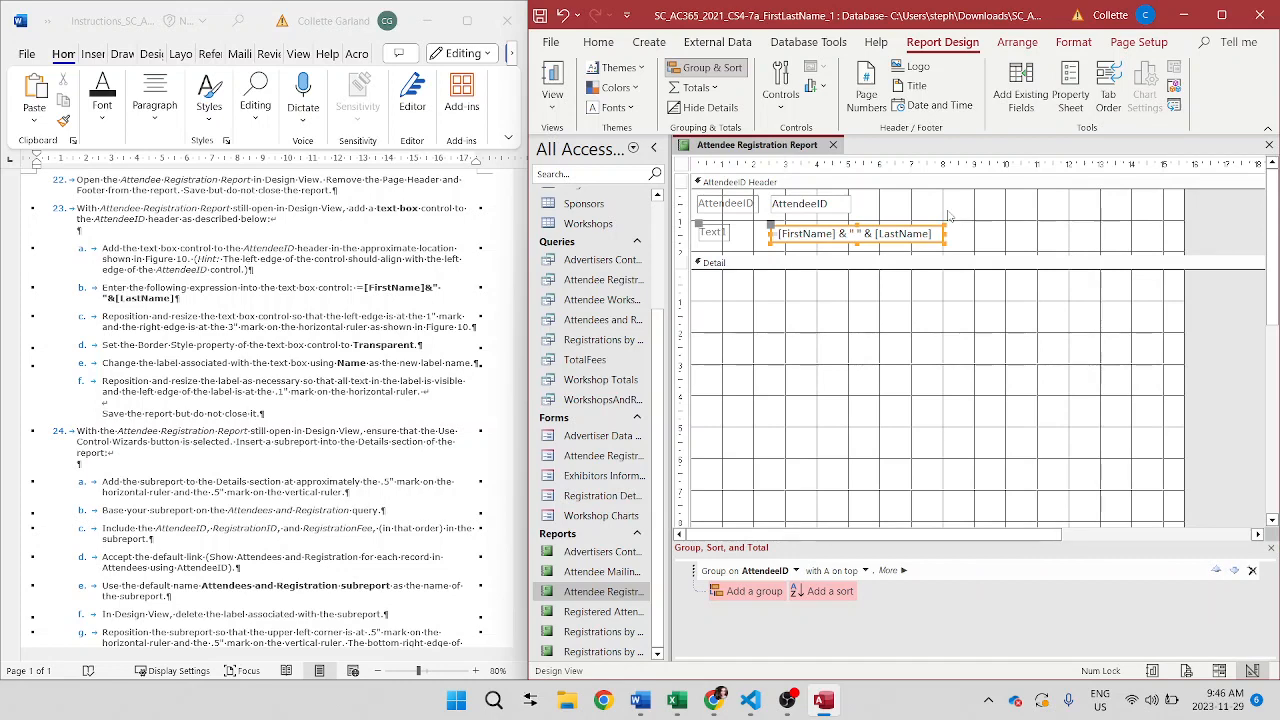
- Change the caption of the label attached to the new text box to Name
{"action": "double_click", "coordinate": [716, 232]}
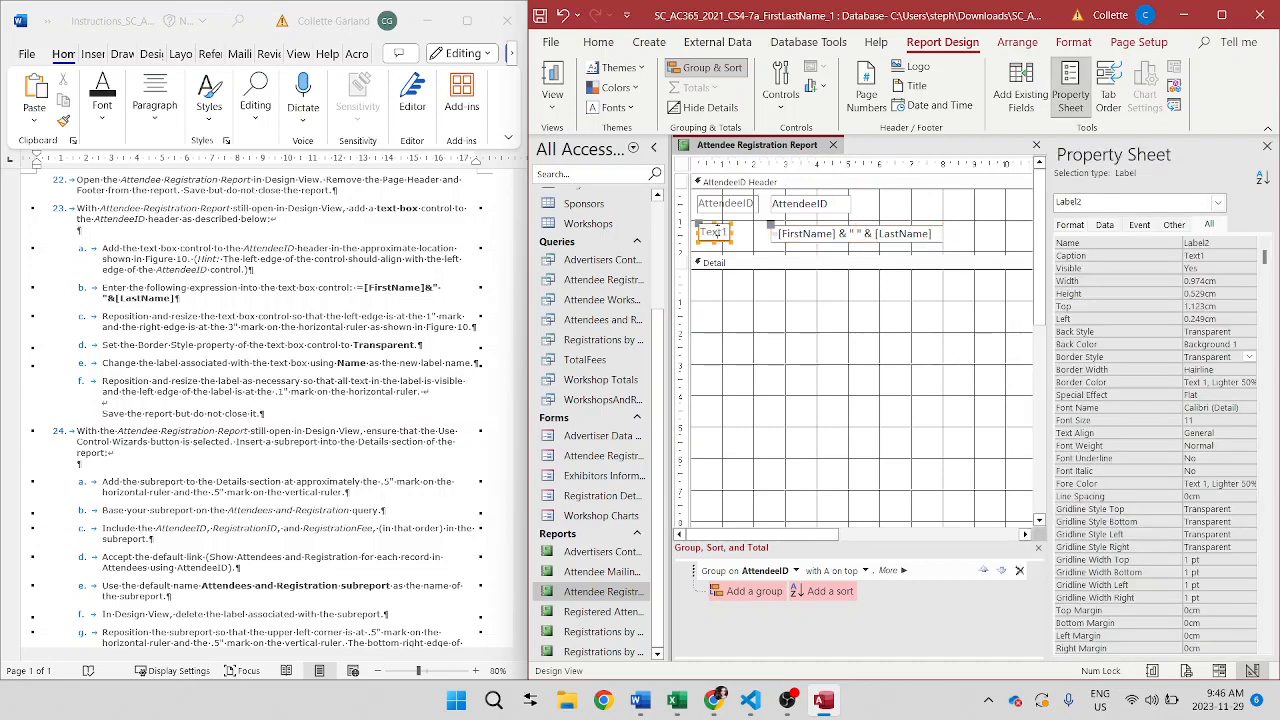
{"action": "left_click", "coordinate": [717, 232]}
{"action": "key", "text": "BackSpace"}
{"action": "key", "text": "BackSpace"}
{"action": "key", "text": "BackSpace"}
{"action": "key", "text": "BackSpace"}
{"action": "key", "text": "BackSpace"}
{"action": "type", "text": "Name"}
{"action": "left_click", "coordinate": [1267, 146]}
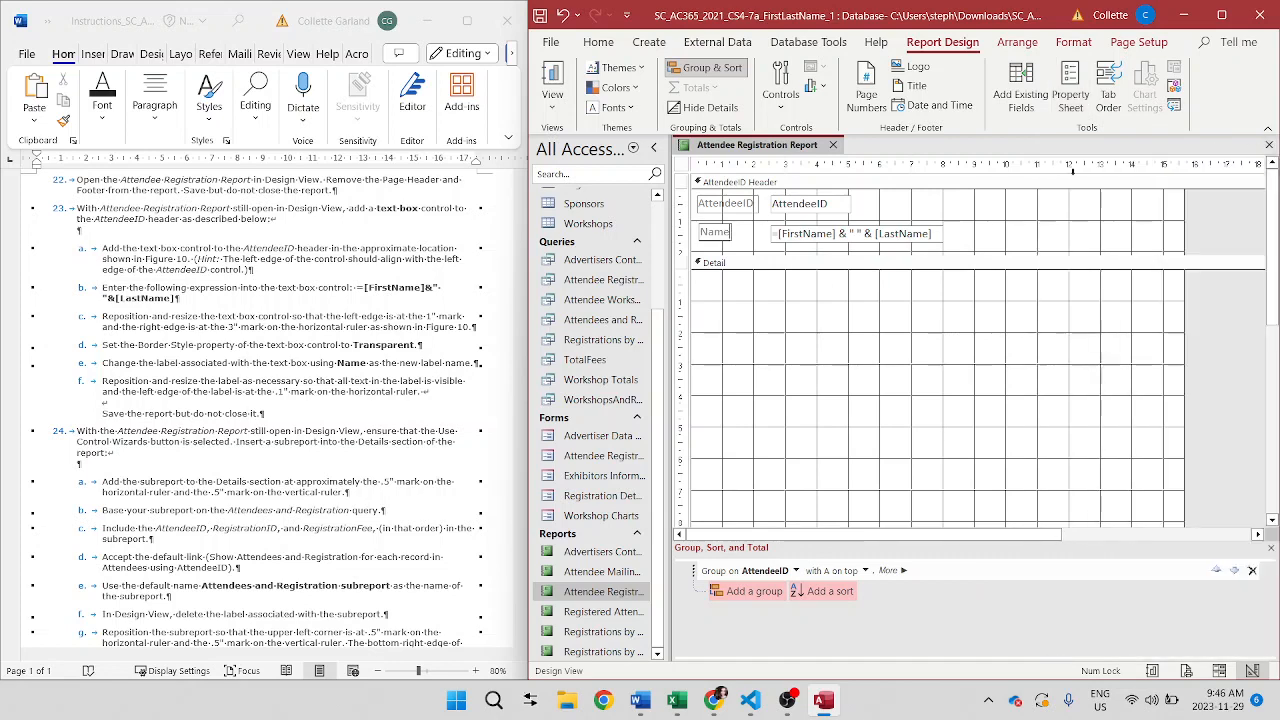
{"action": "left_click", "coordinate": [730, 241]}
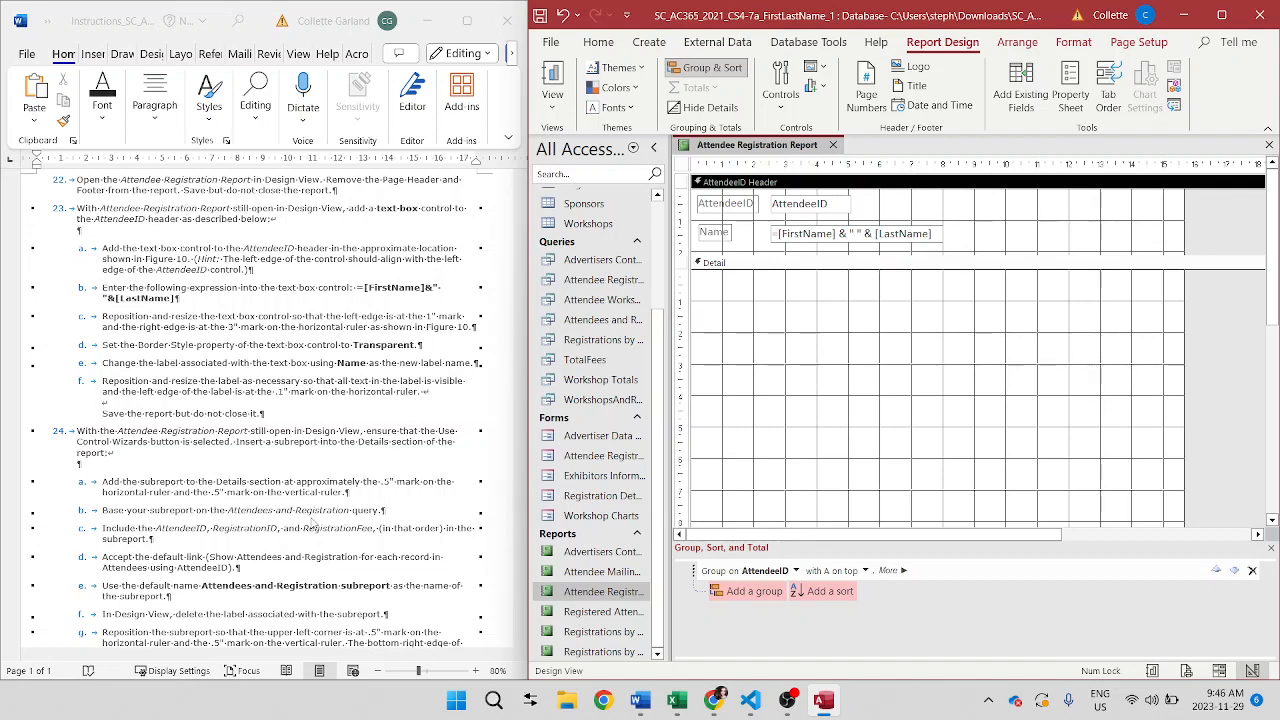
- Reposition the Name label so its left edge lines up with the AttendeeID label, as in Figure 10
{"action": "scroll", "coordinate": [311, 525], "scroll_direction": "down", "scroll_amount": 15}
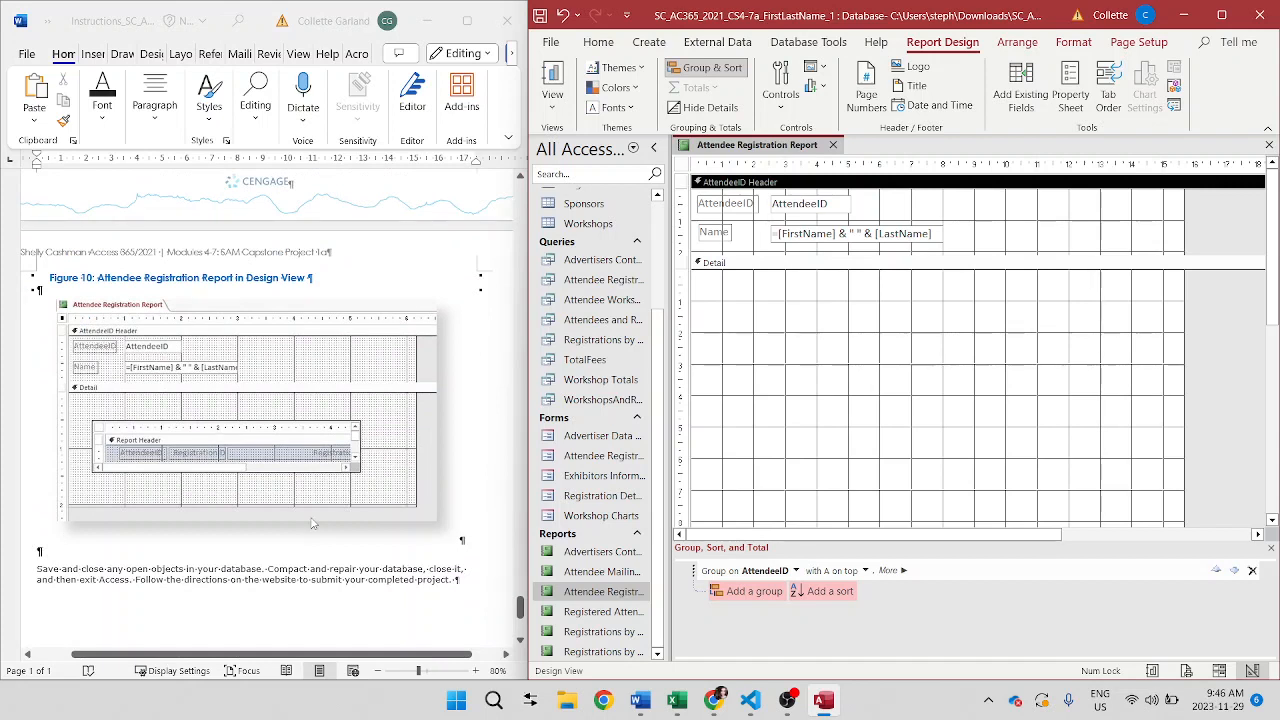
{"action": "left_click", "coordinate": [713, 236]}
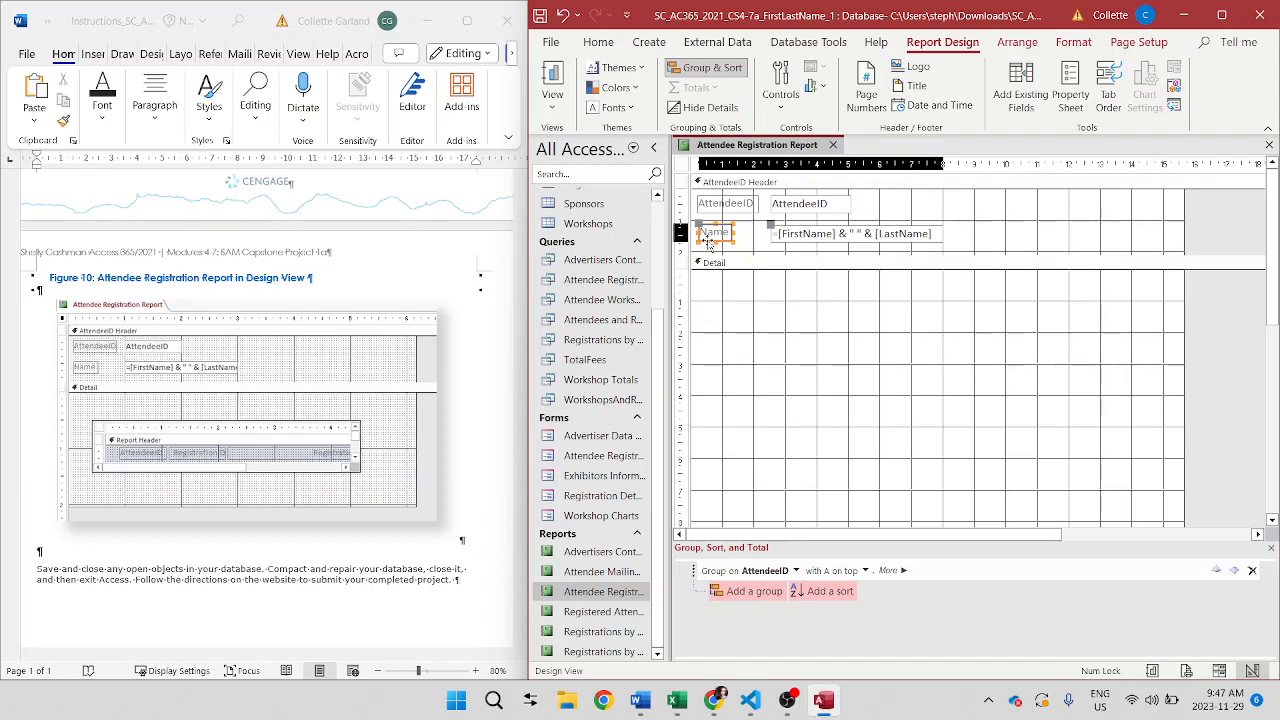
{"action": "left_click_drag", "start_coordinate": [707, 241], "coordinate": [700, 228]}
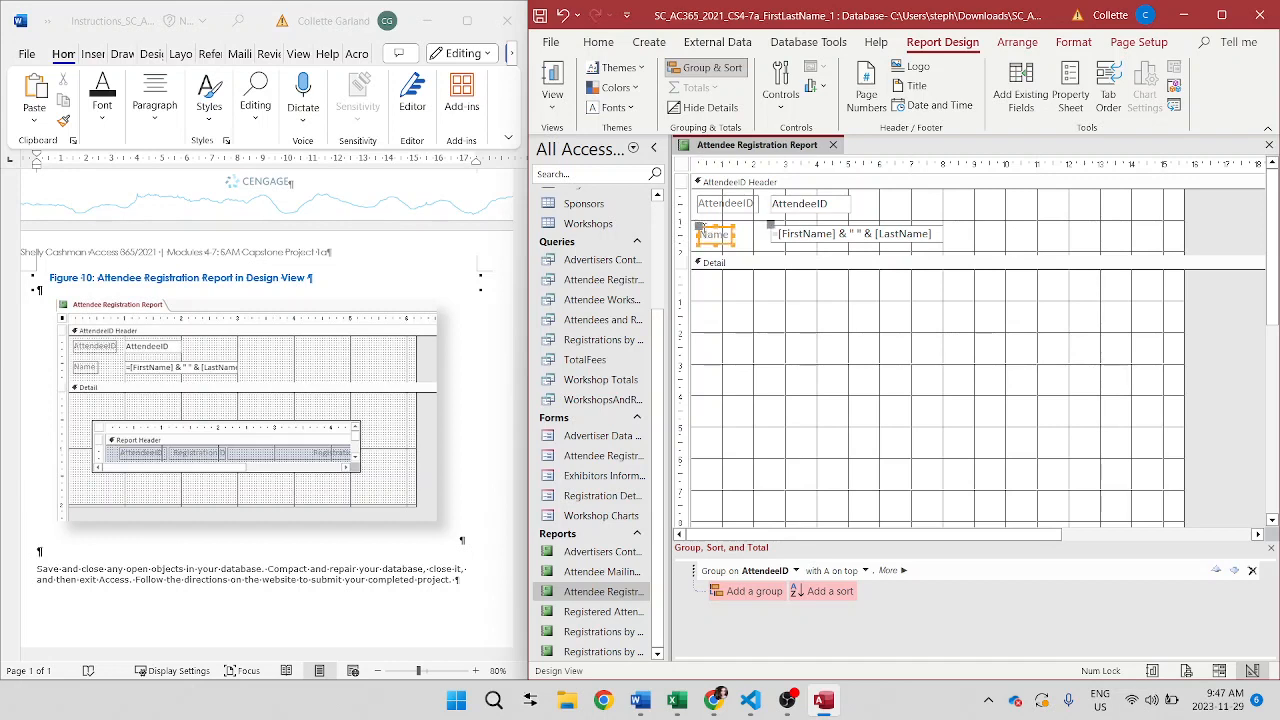
{"action": "left_click", "coordinate": [756, 246]}
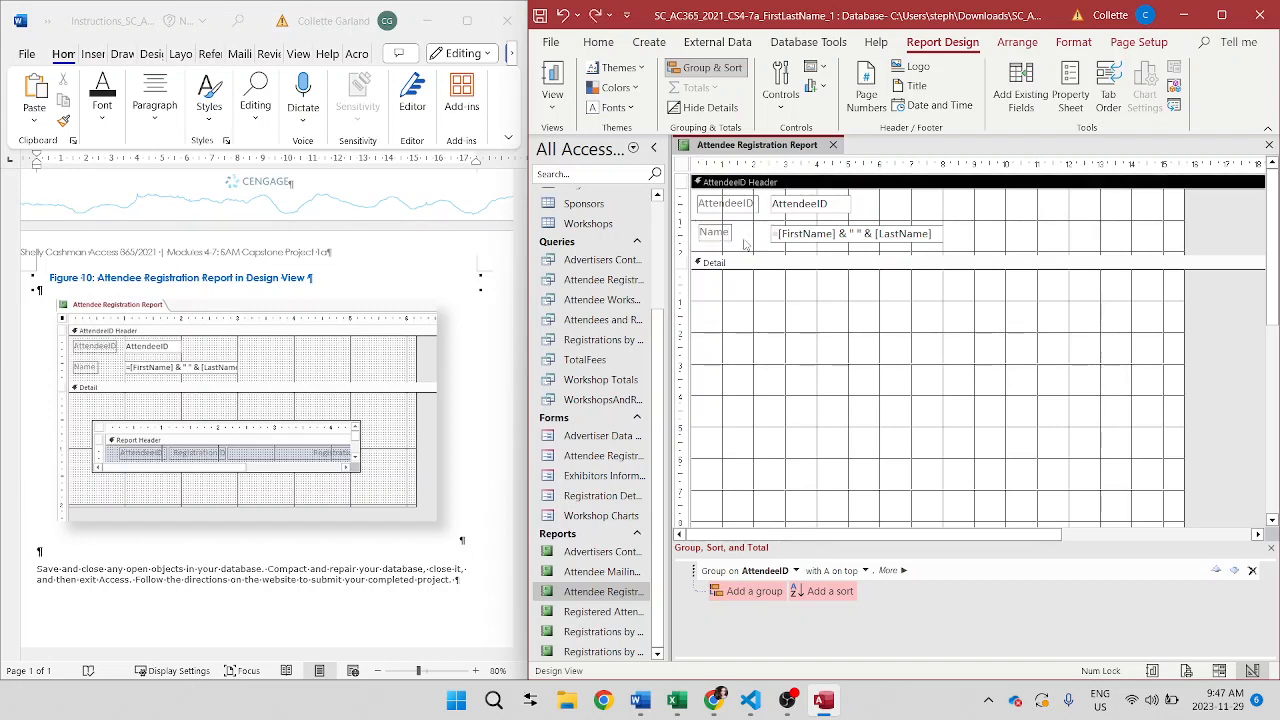
{"action": "left_click", "coordinate": [700, 225]}
{"action": "left_click_drag", "start_coordinate": [699, 225], "coordinate": [695, 221]}
{"action": "left_click", "coordinate": [753, 237]}
{"action": "left_click", "coordinate": [730, 234]}
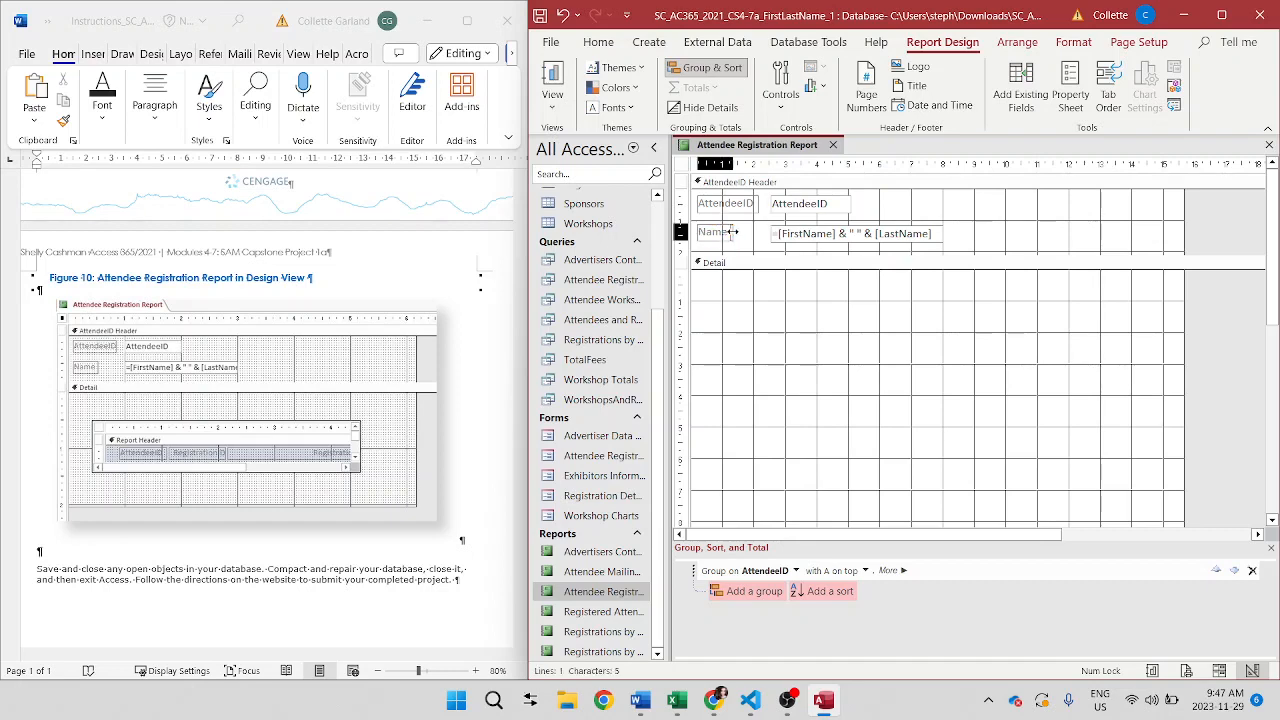
{"action": "left_click", "coordinate": [744, 250]}
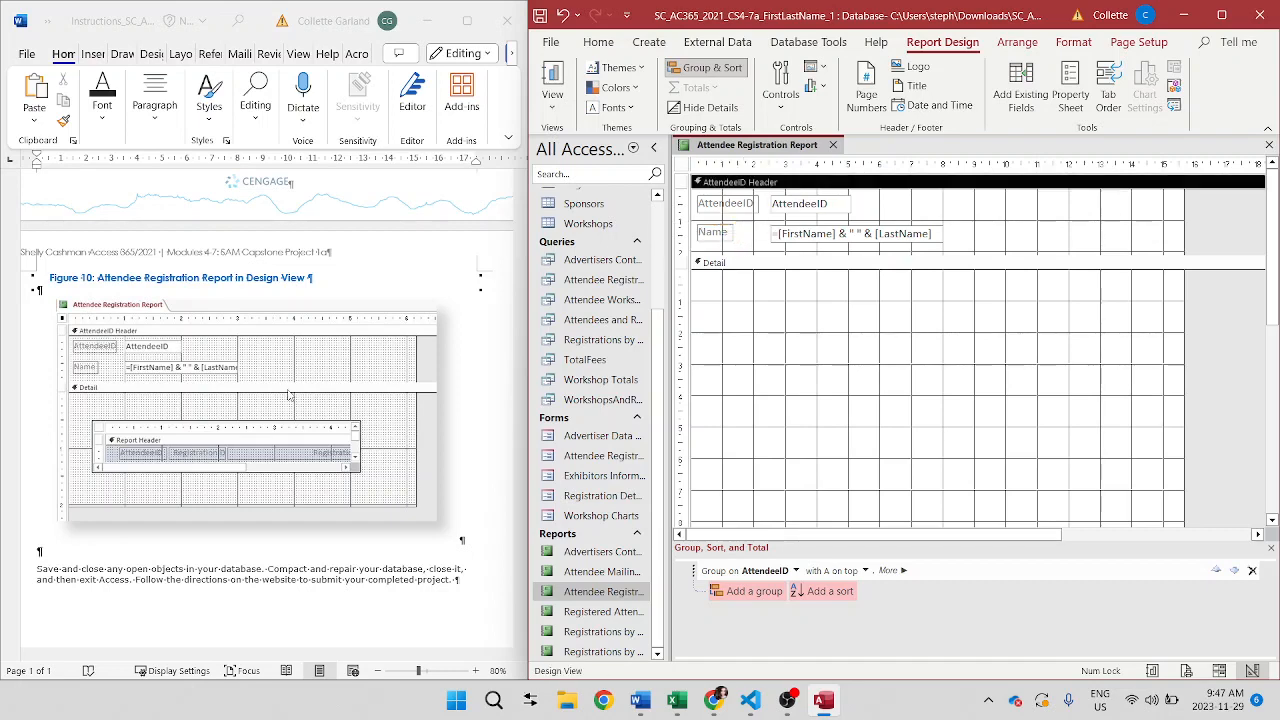
- Insert a subreport into the Detail section near the .5" mark on the horizontal and vertical rulers
{"action": "scroll", "coordinate": [288, 395], "scroll_direction": "up", "scroll_amount": 15}
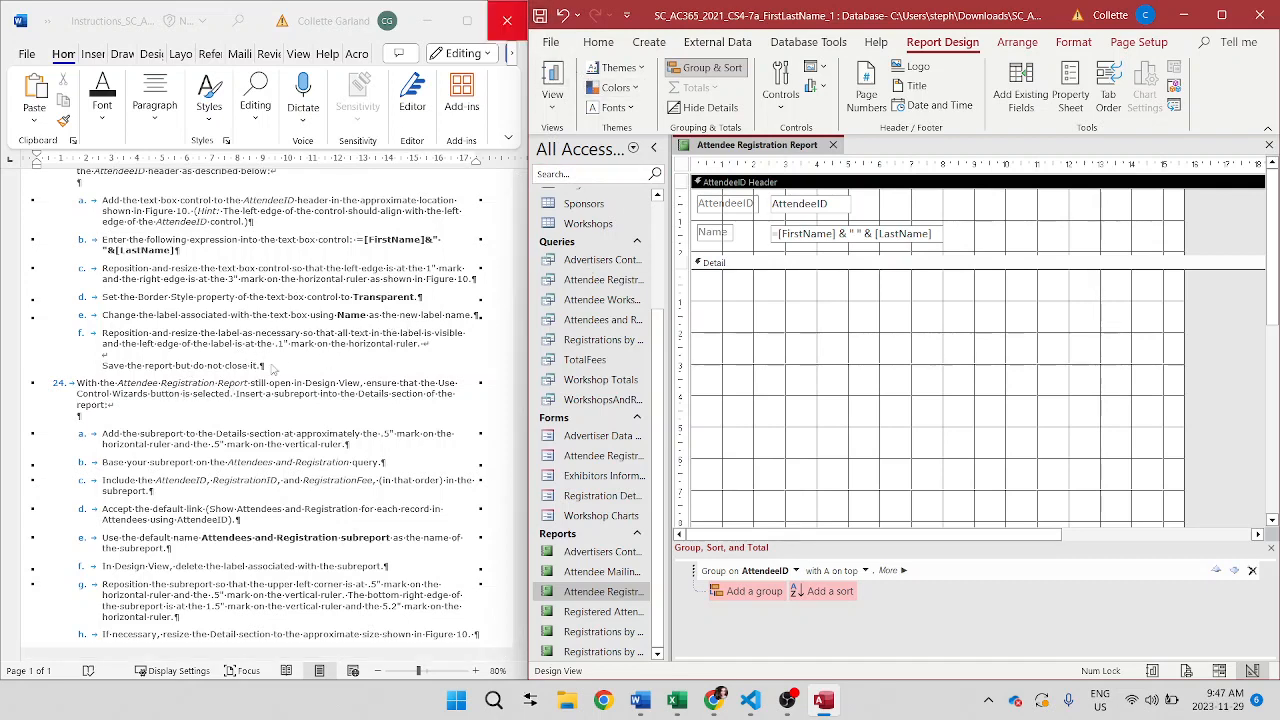
{"action": "scroll", "coordinate": [272, 368], "scroll_direction": "down", "scroll_amount": 5}
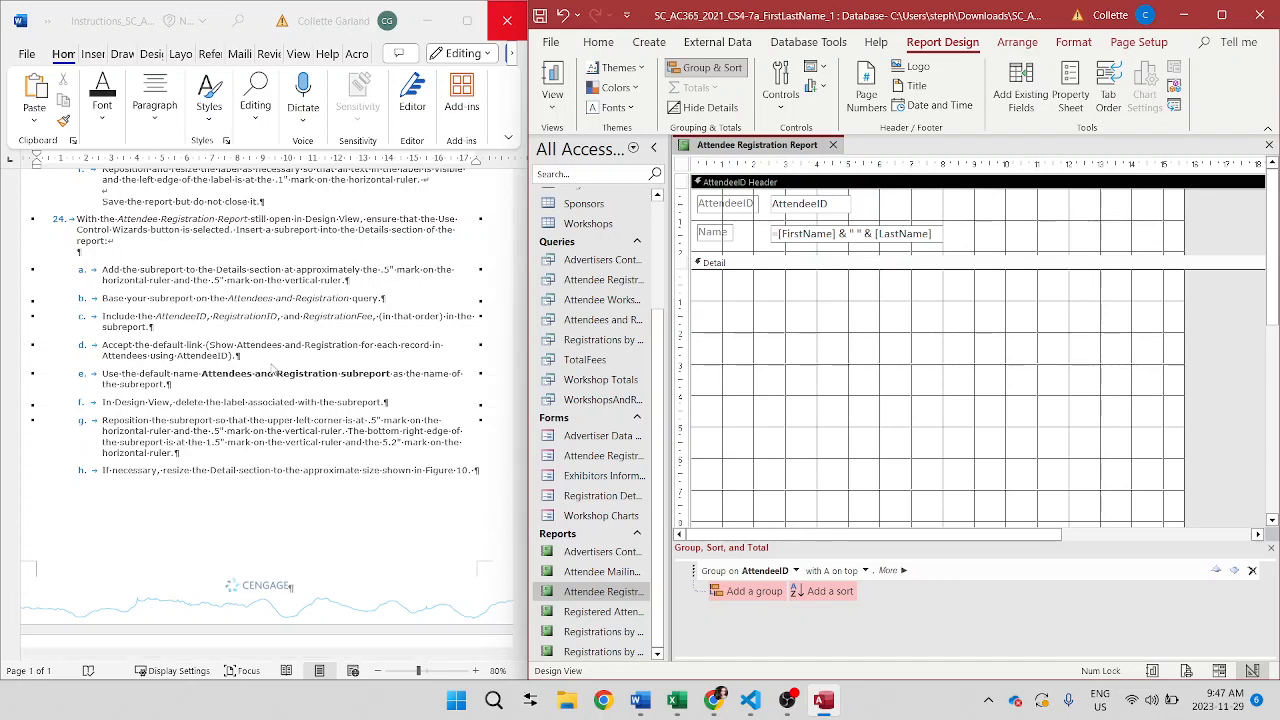
{"action": "left_click", "coordinate": [781, 85]}
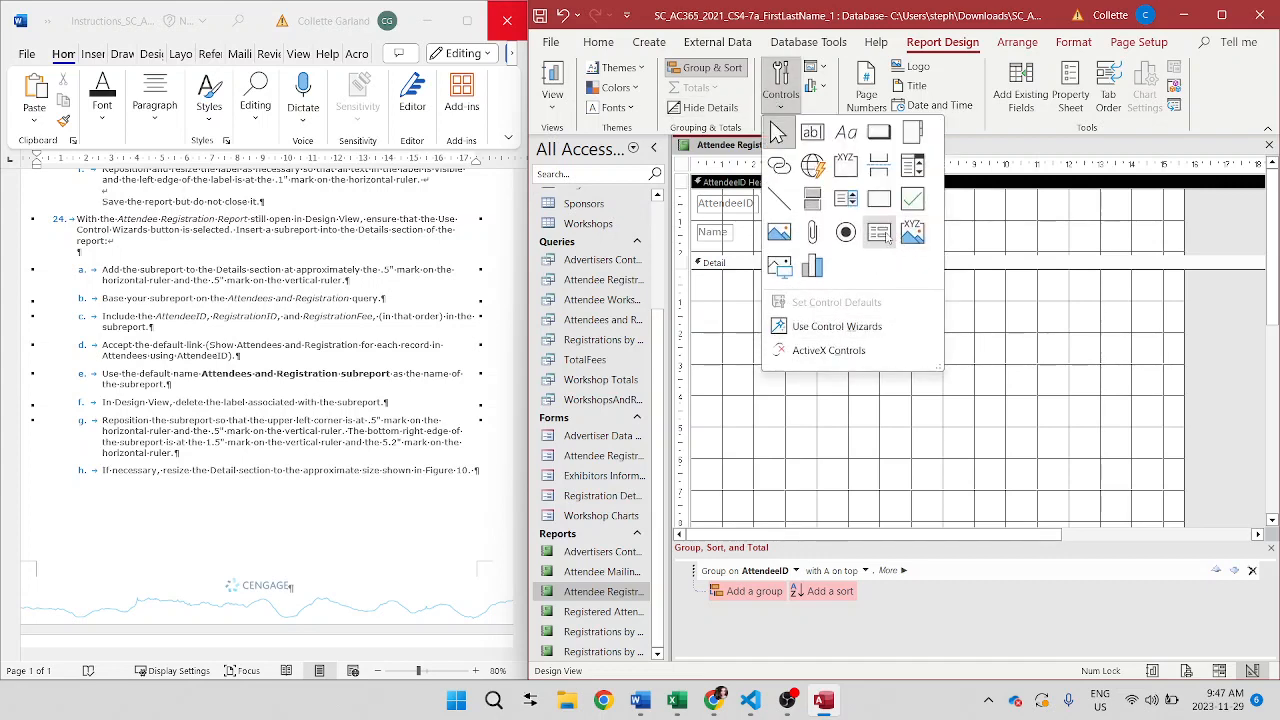
{"action": "left_click", "coordinate": [886, 237]}
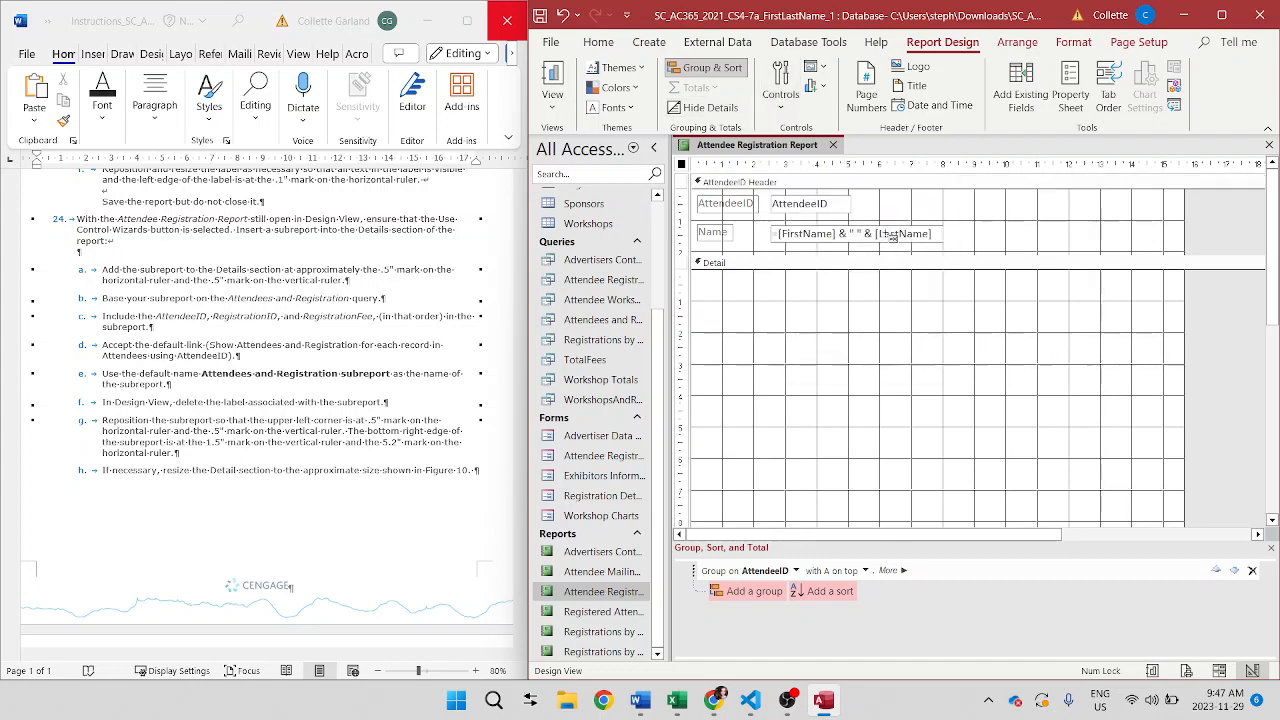
{"action": "left_click", "coordinate": [748, 309]}
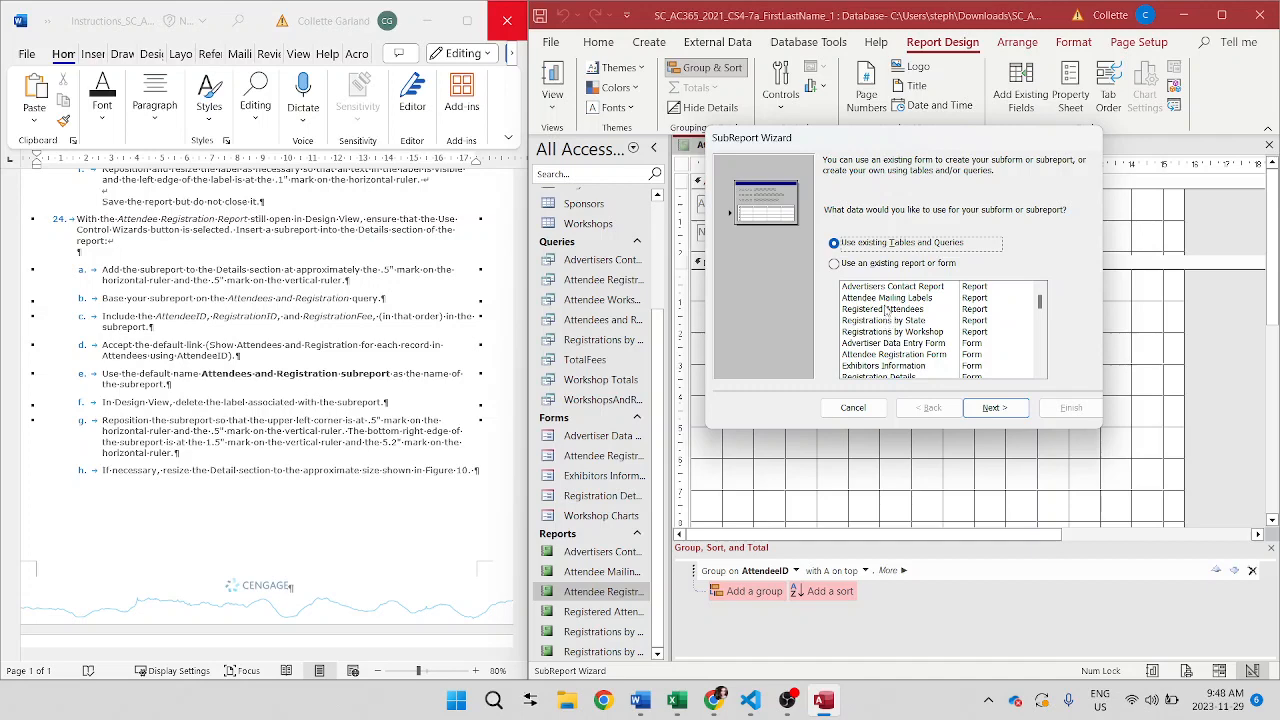
- Base the subreport on existing tables and queries and continue to the field selection
{"action": "left_click", "coordinate": [1040, 371]}
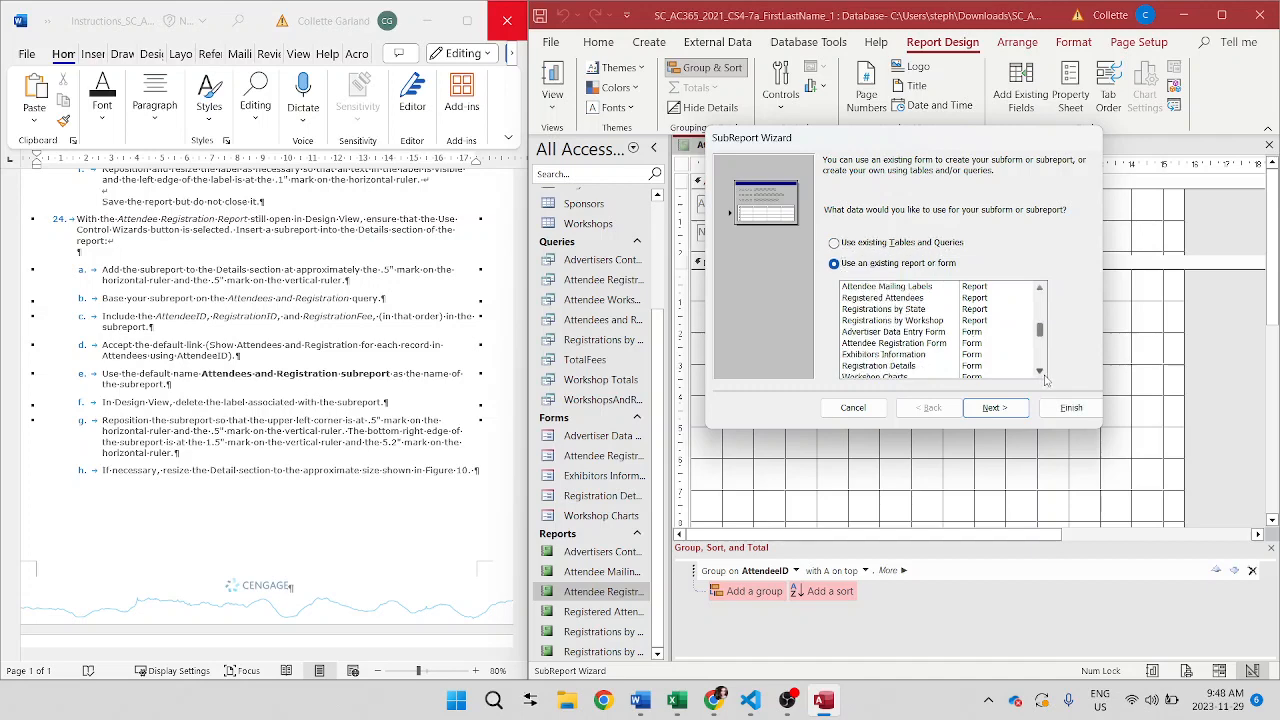
{"action": "left_click", "coordinate": [1040, 371]}
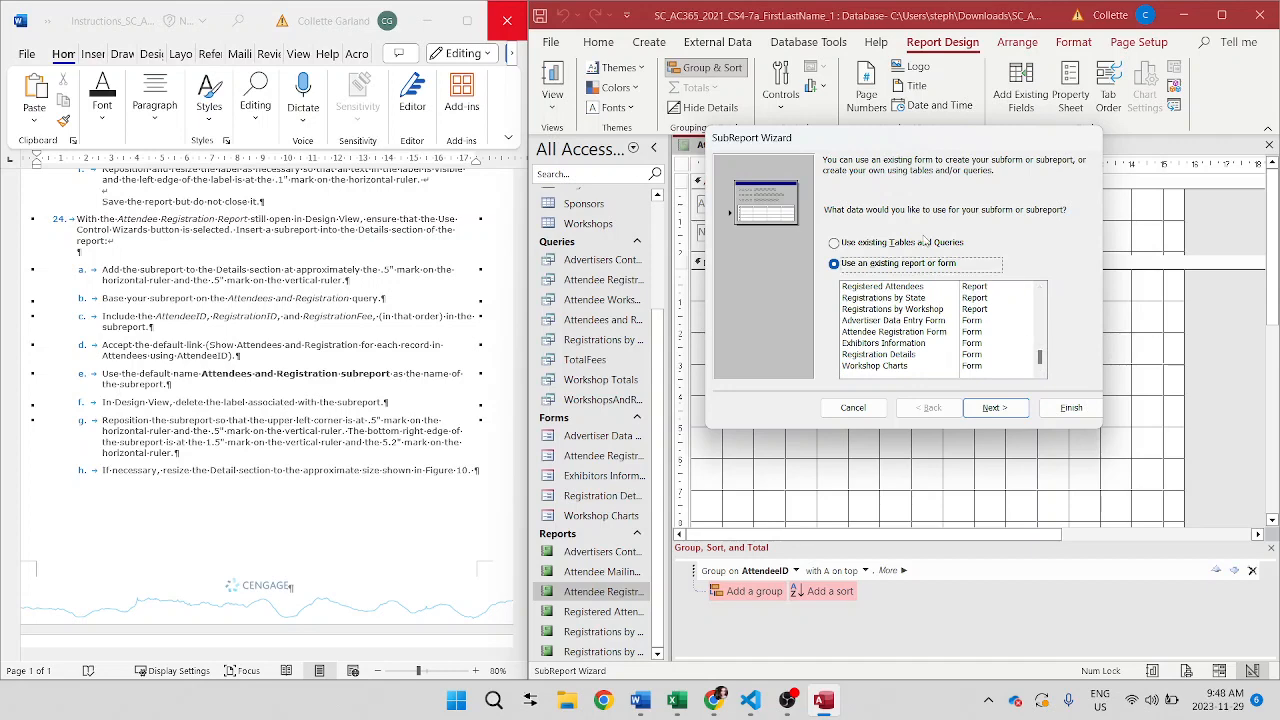
{"action": "left_click", "coordinate": [922, 242]}
{"action": "scroll", "coordinate": [962, 350], "scroll_direction": "up", "scroll_amount": 1}
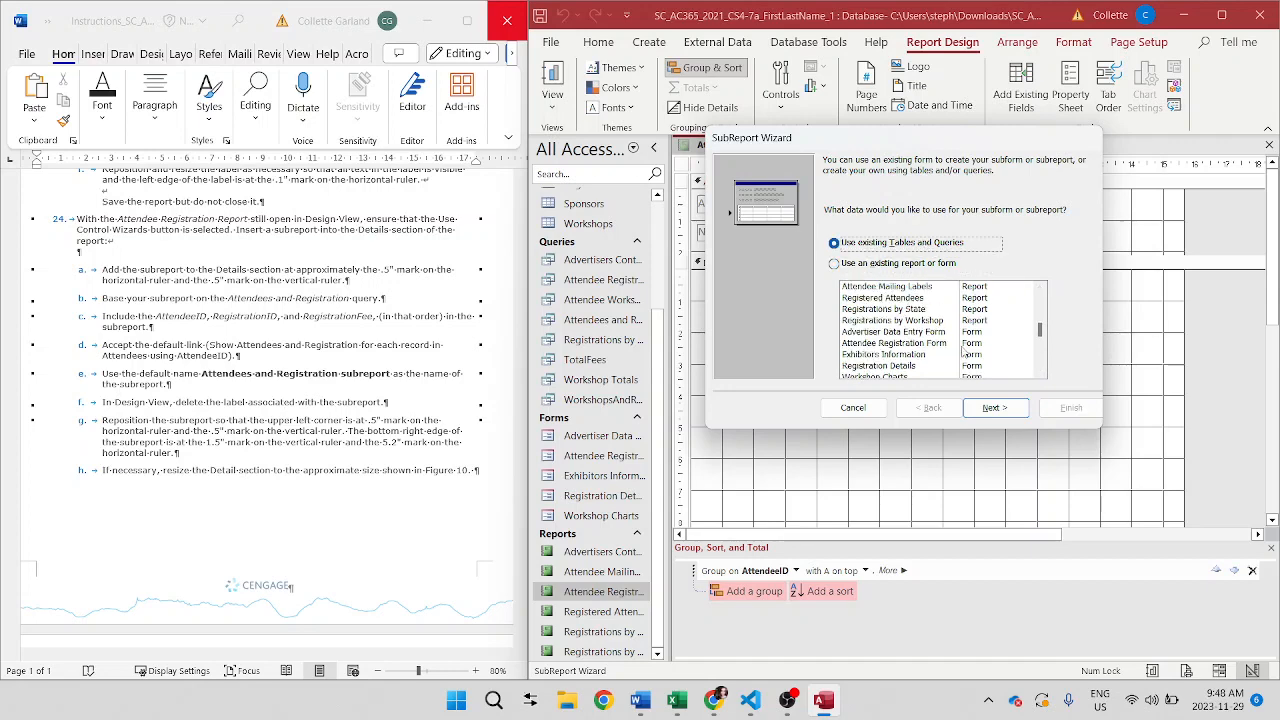
{"action": "left_click", "coordinate": [995, 407]}
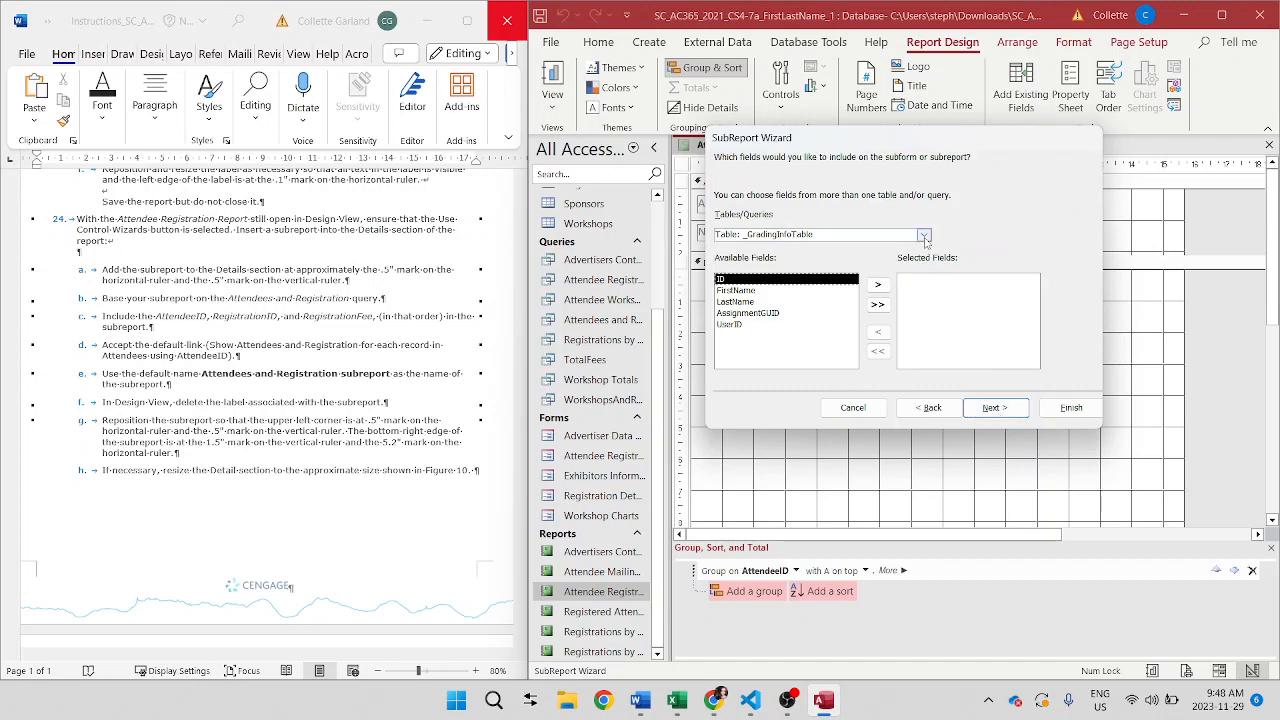
- Choose the Attendees and Registration query as the source of the subreport's fields
{"action": "left_click", "coordinate": [924, 236]}
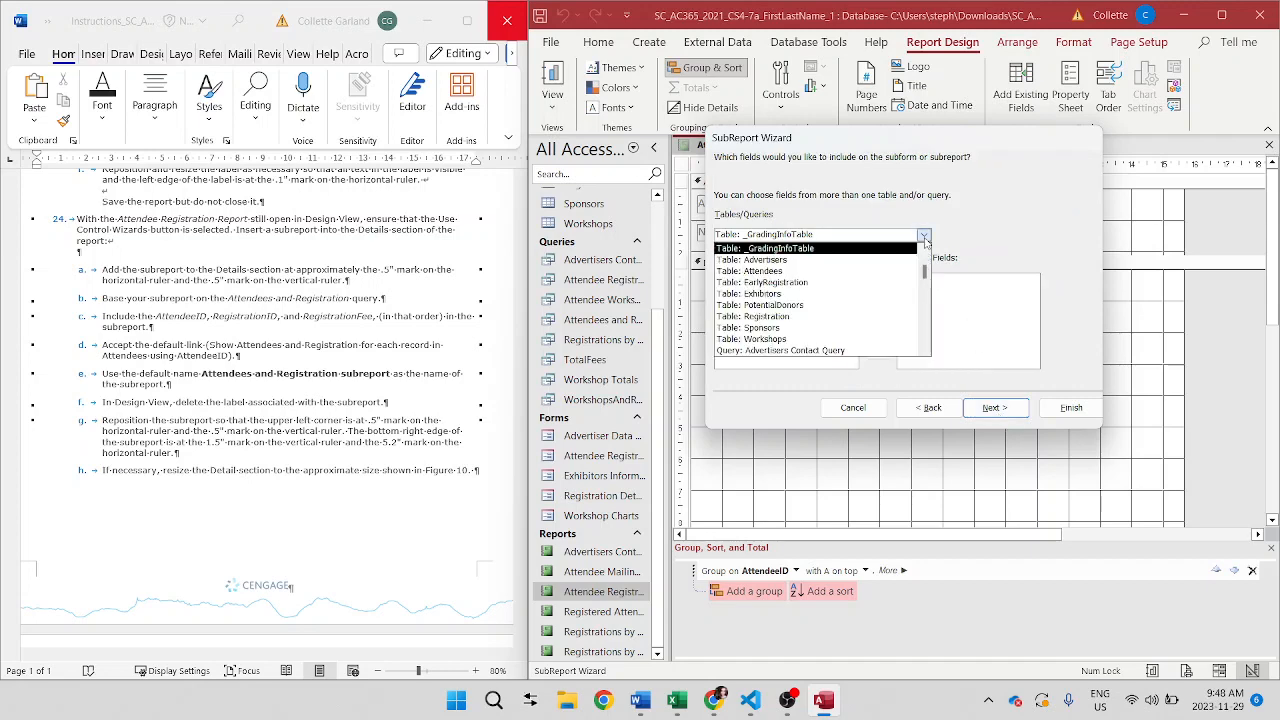
{"action": "left_click", "coordinate": [851, 270]}
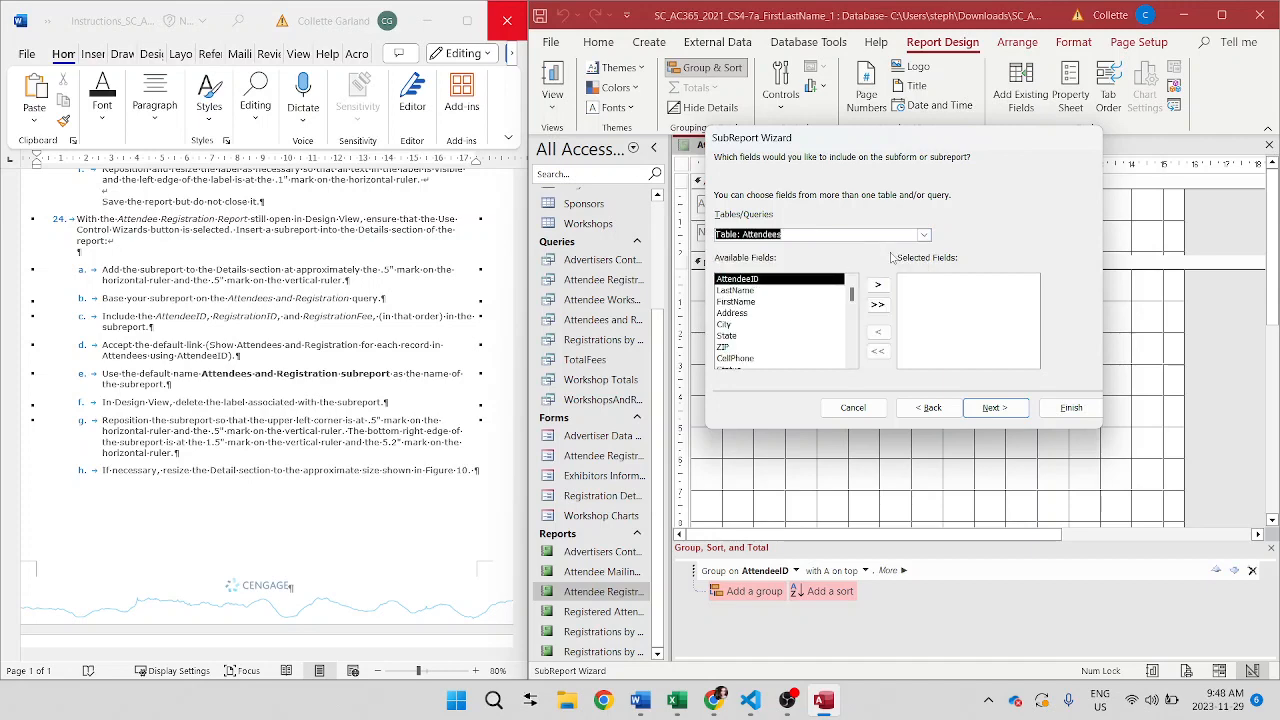
{"action": "left_click", "coordinate": [924, 235]}
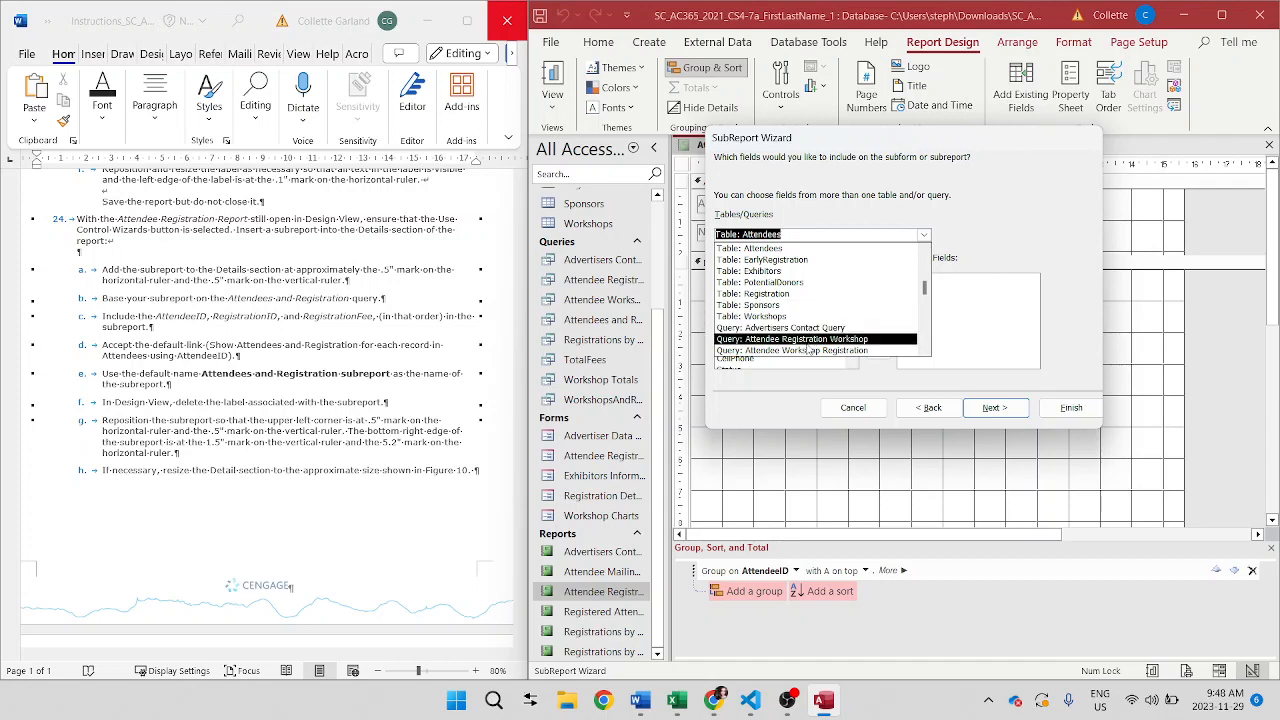
{"action": "left_click", "coordinate": [925, 350]}
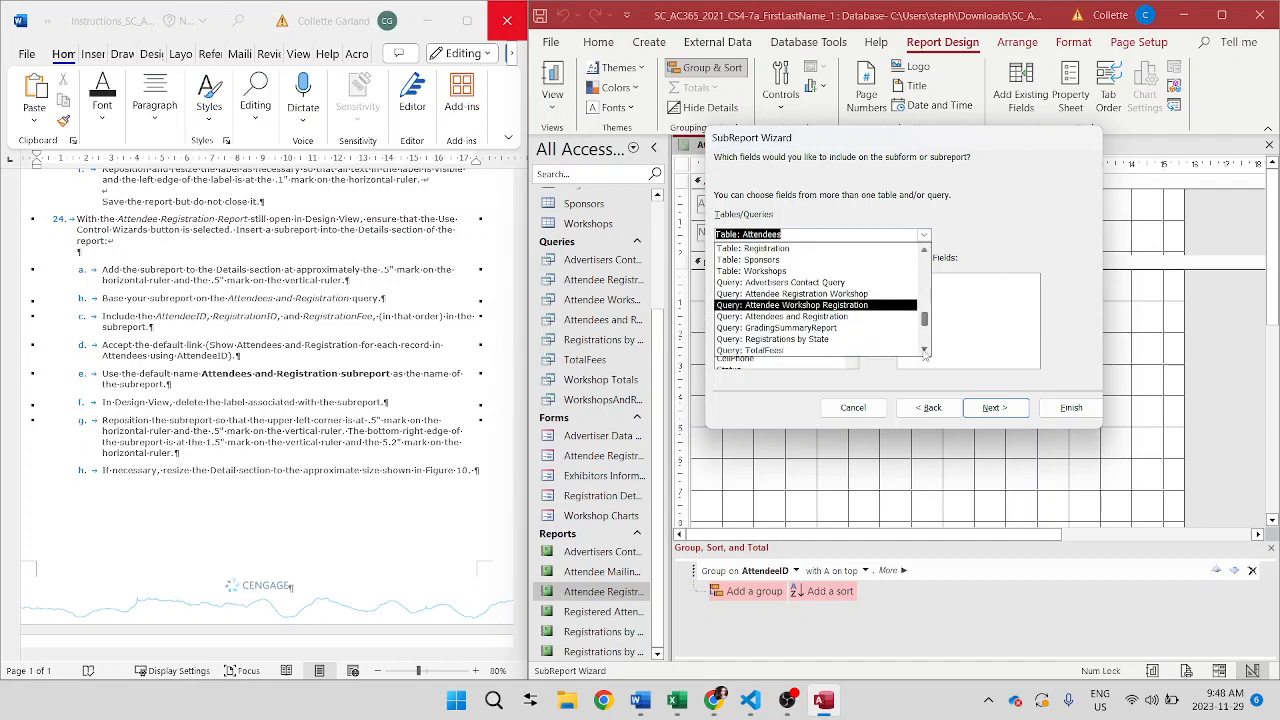
{"action": "left_click", "coordinate": [855, 317]}
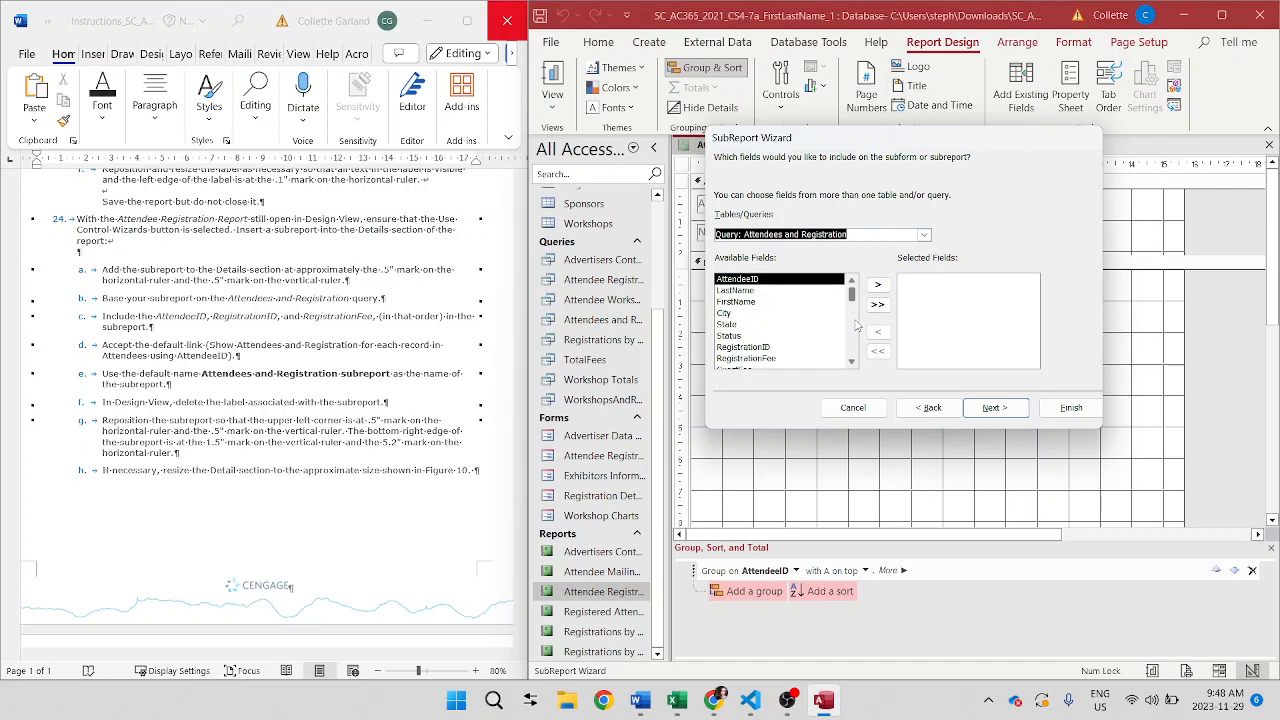
- Include the AttendeeID, RegistrationID and RegistrationFee fields in the subreport, in that order
{"action": "left_click", "coordinate": [877, 285]}
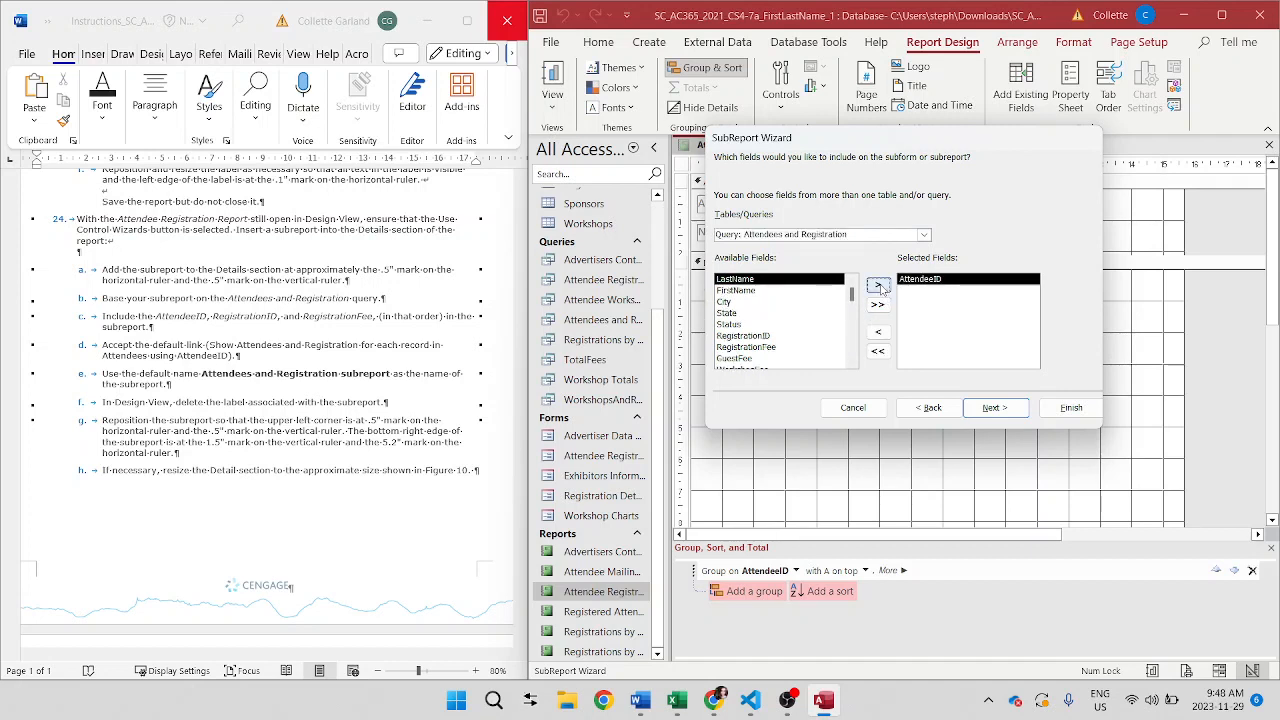
{"action": "left_click", "coordinate": [785, 336]}
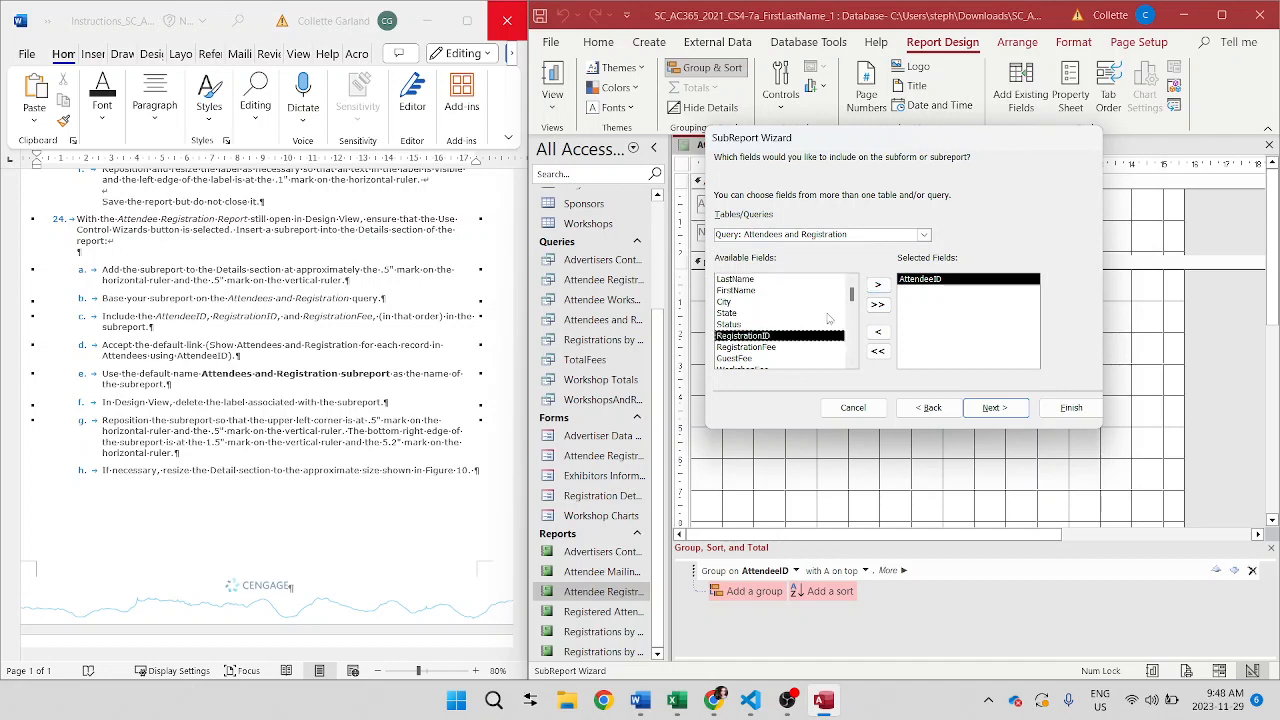
{"action": "left_click", "coordinate": [878, 286]}
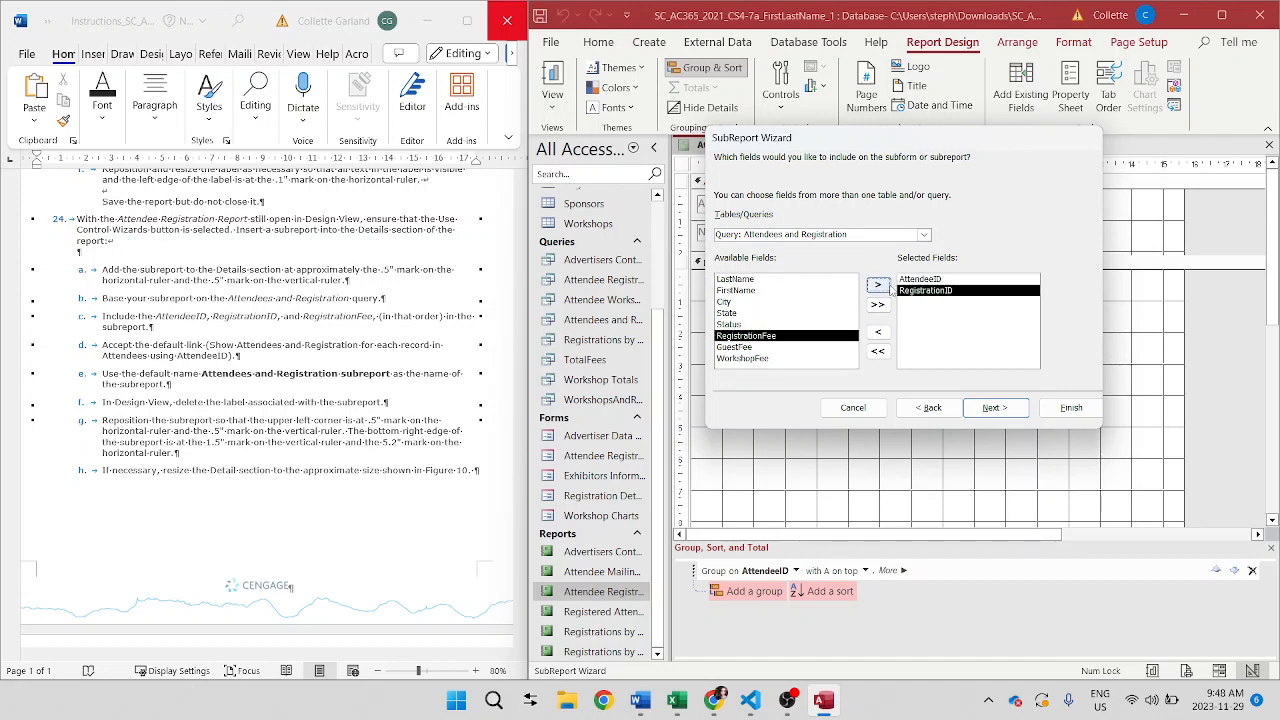
{"action": "left_click", "coordinate": [880, 286]}
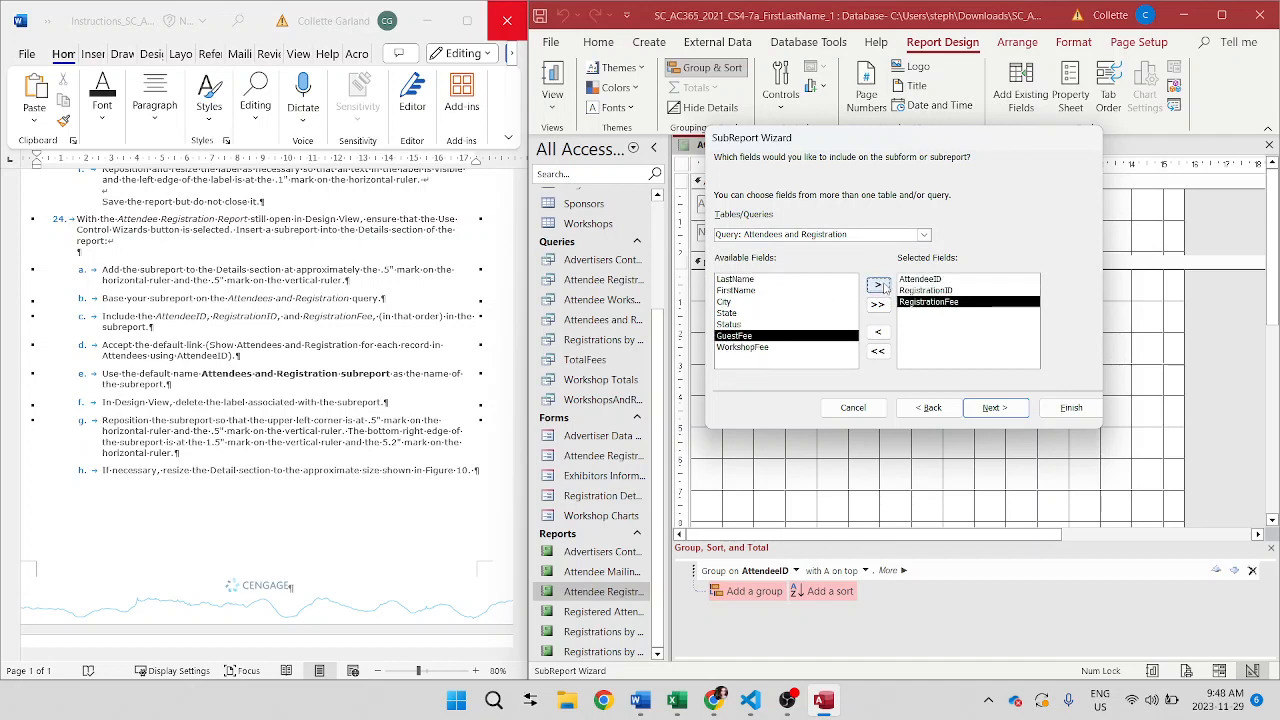
- Create the subreport with the default link on AttendeeID and the default name Attendees and Registration subreport
{"action": "left_click", "coordinate": [977, 412]}
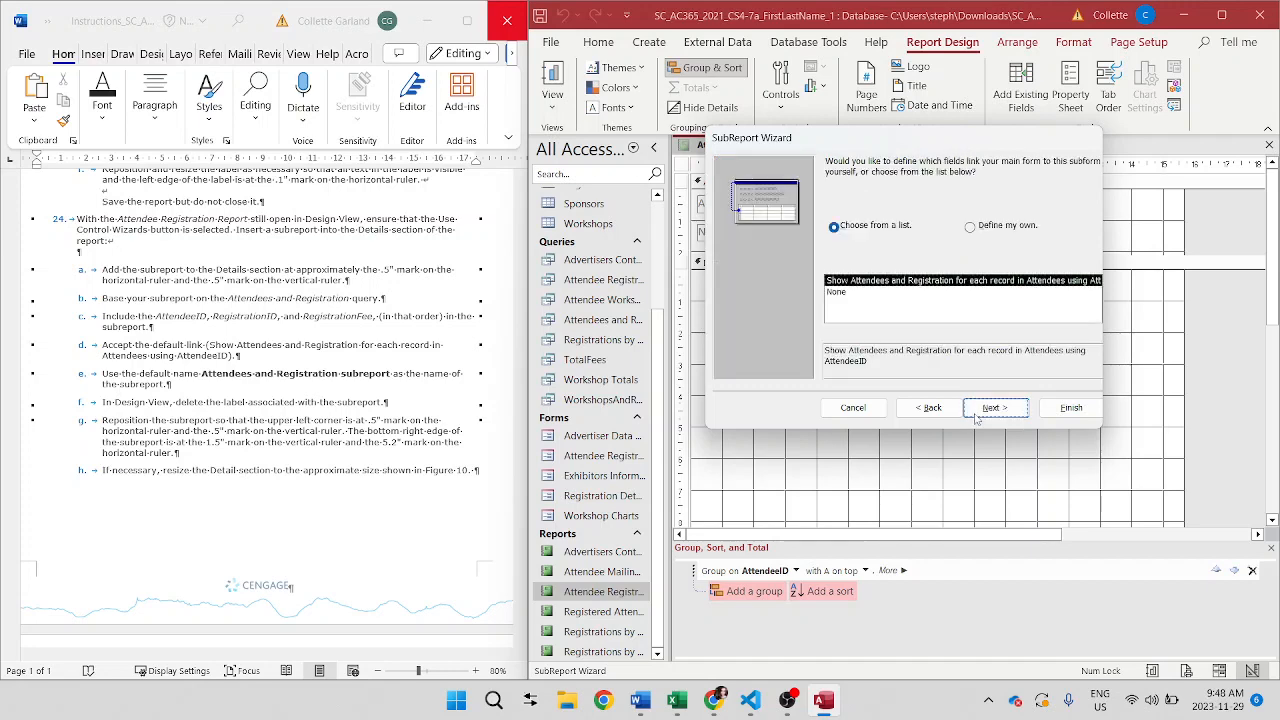
{"action": "left_click", "coordinate": [977, 412]}
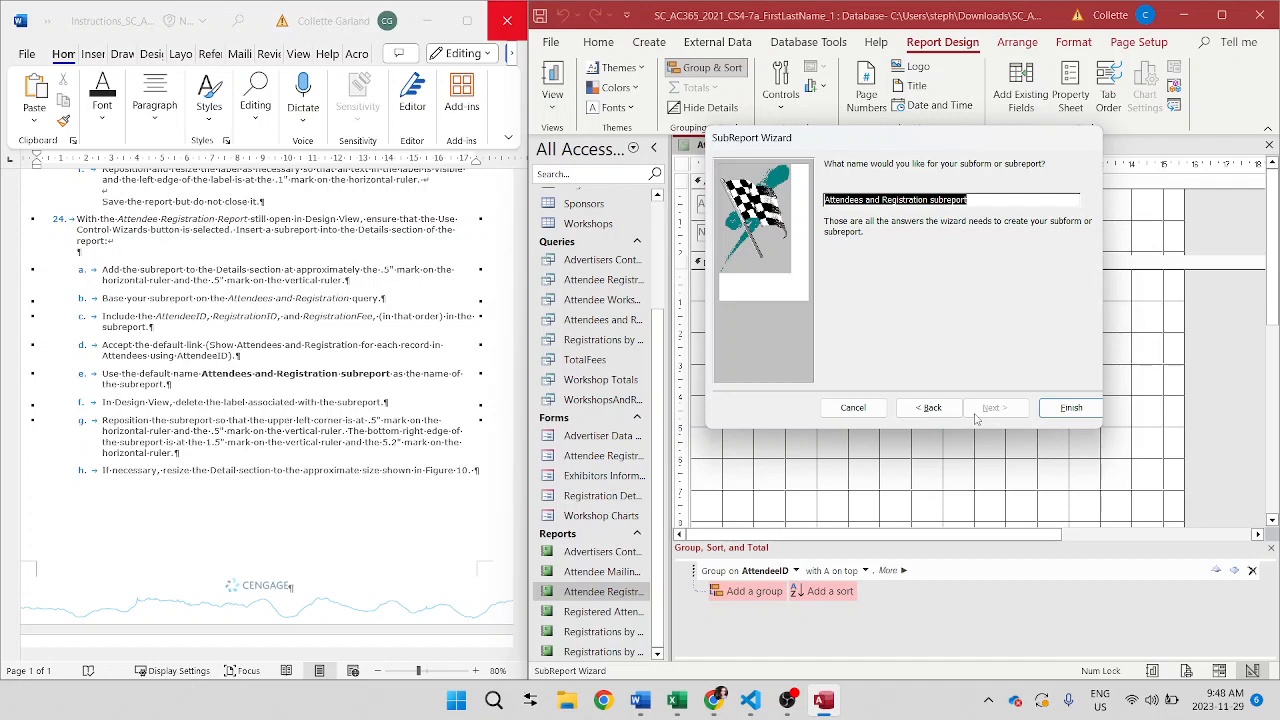
{"action": "left_click", "coordinate": [1066, 408]}
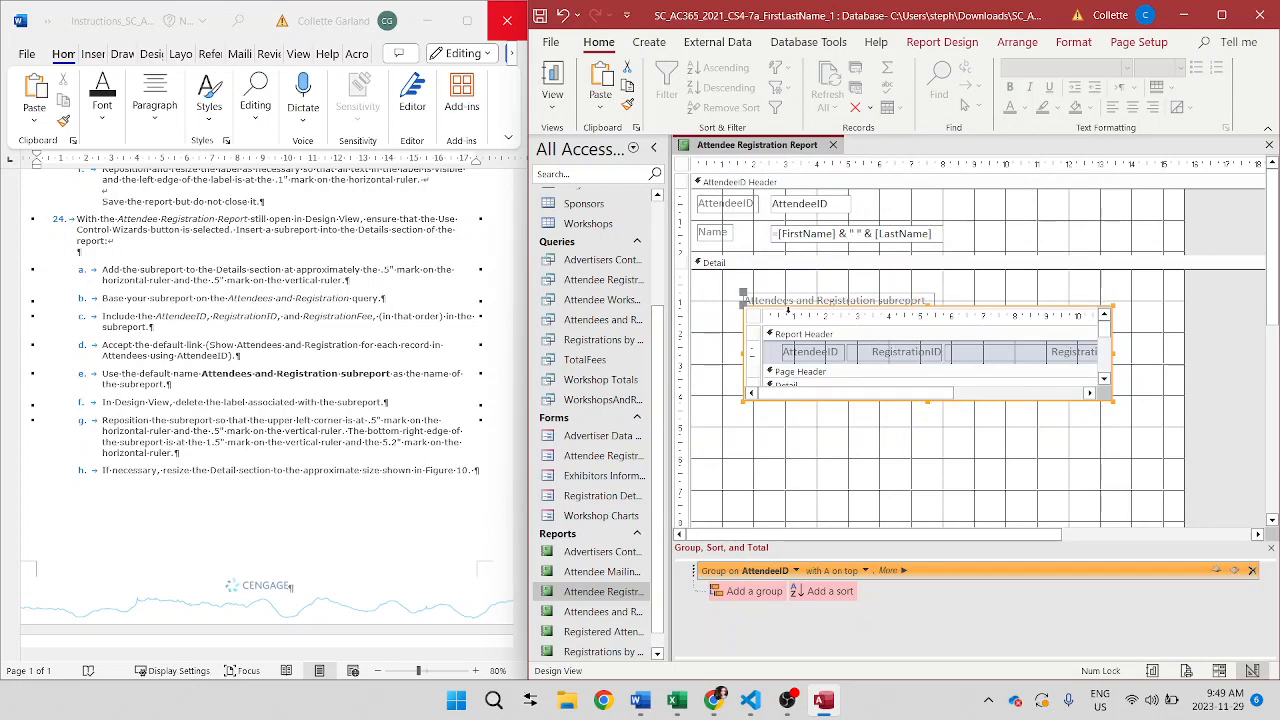
- Delete the label attached to the subreport in the Detail section
{"action": "left_click", "coordinate": [786, 301]}
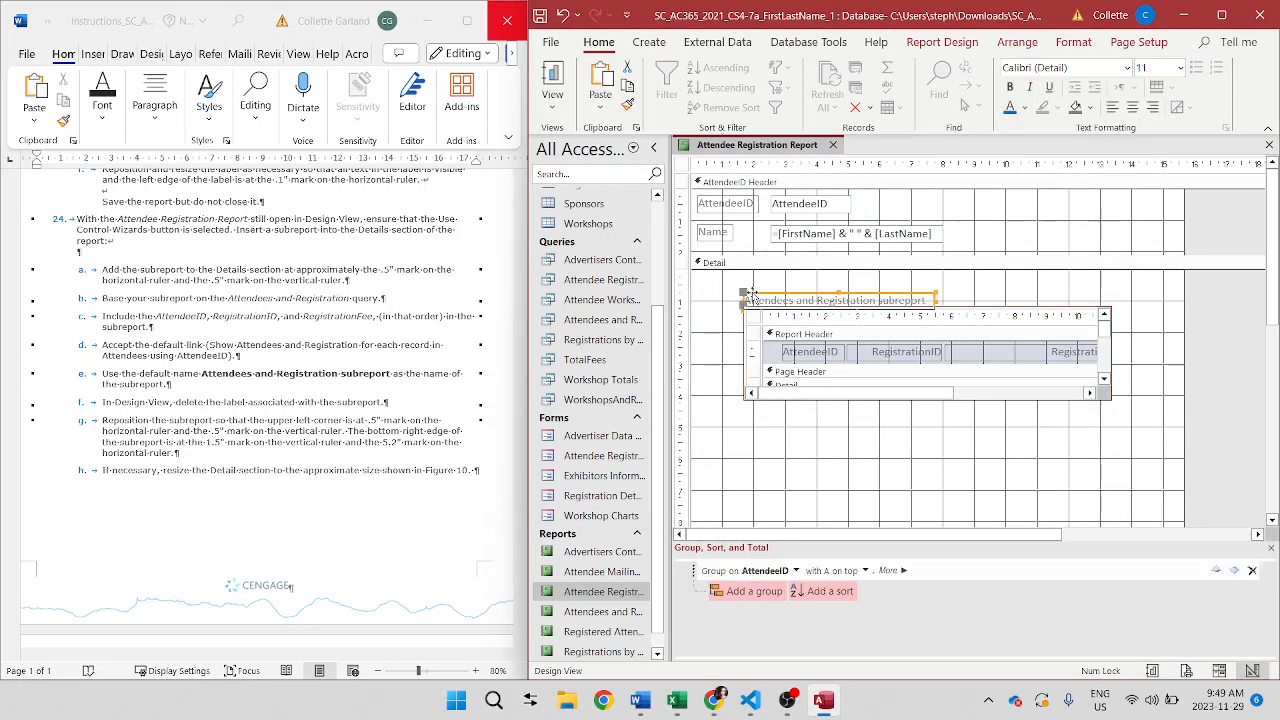
{"action": "key", "text": "Delete"}
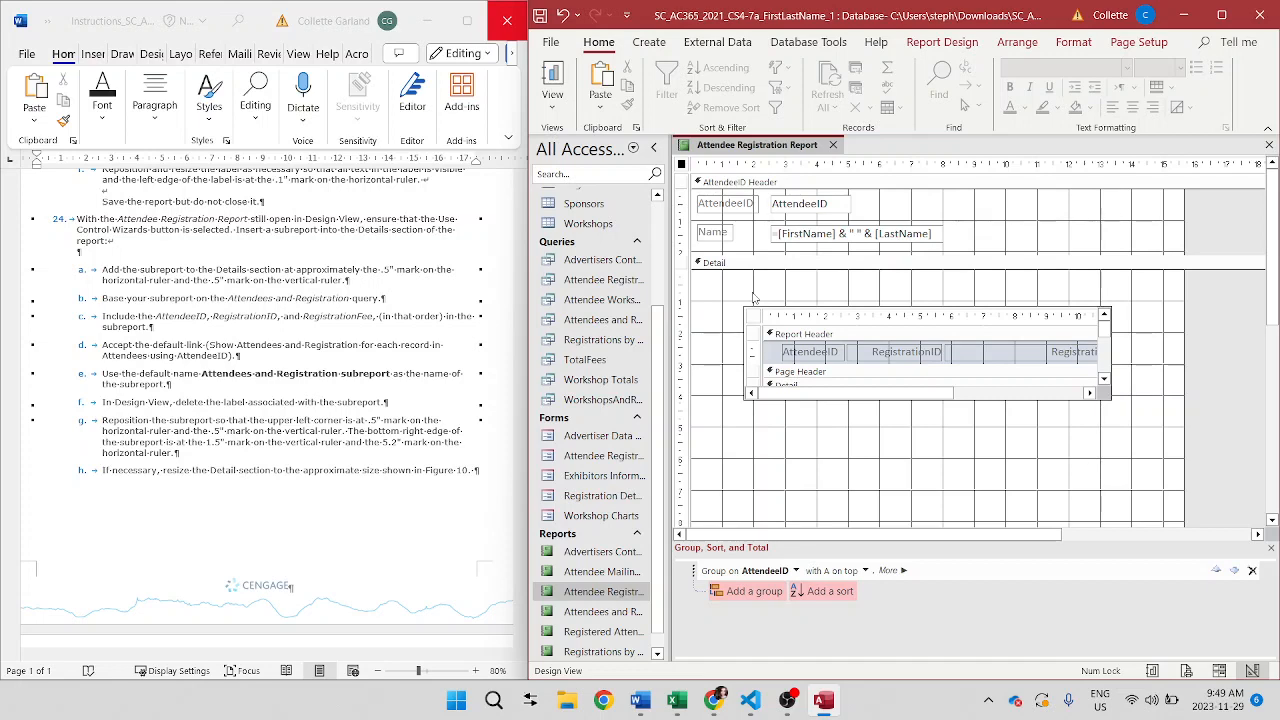
- Shorten the subreport so its bottom edge lies near the 1.5" mark on the vertical ruler, as in Figure 10
{"action": "scroll", "coordinate": [337, 538], "scroll_direction": "down", "scroll_amount": 8}
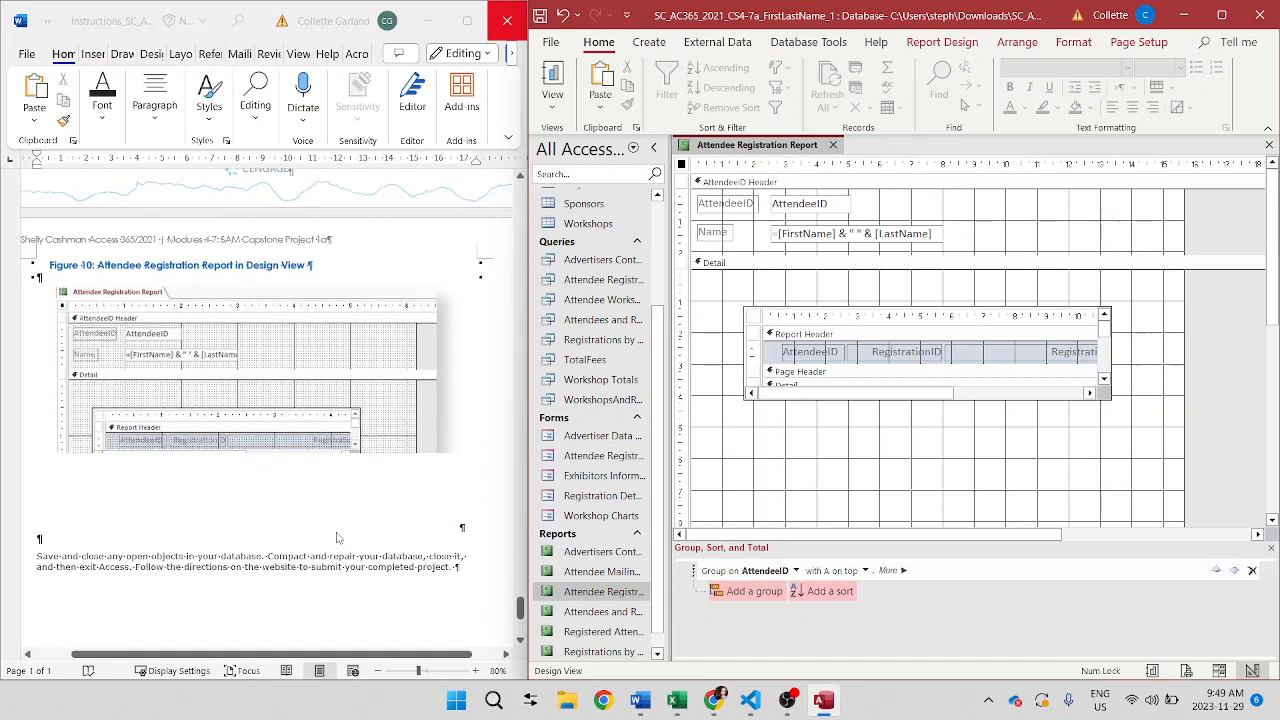
{"action": "scroll", "coordinate": [337, 538], "scroll_direction": "down", "scroll_amount": 2}
{"action": "scroll", "coordinate": [337, 538], "scroll_direction": "up", "scroll_amount": 8}
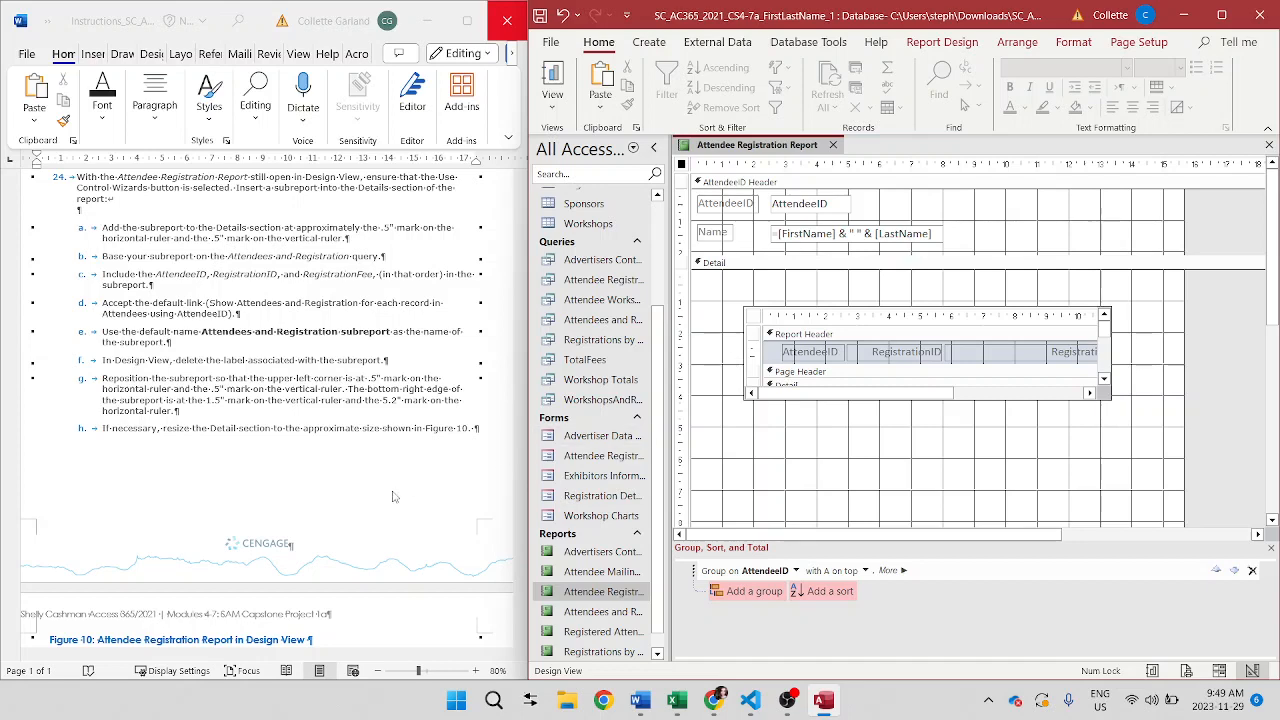
{"action": "scroll", "coordinate": [353, 523], "scroll_direction": "down", "scroll_amount": 5}
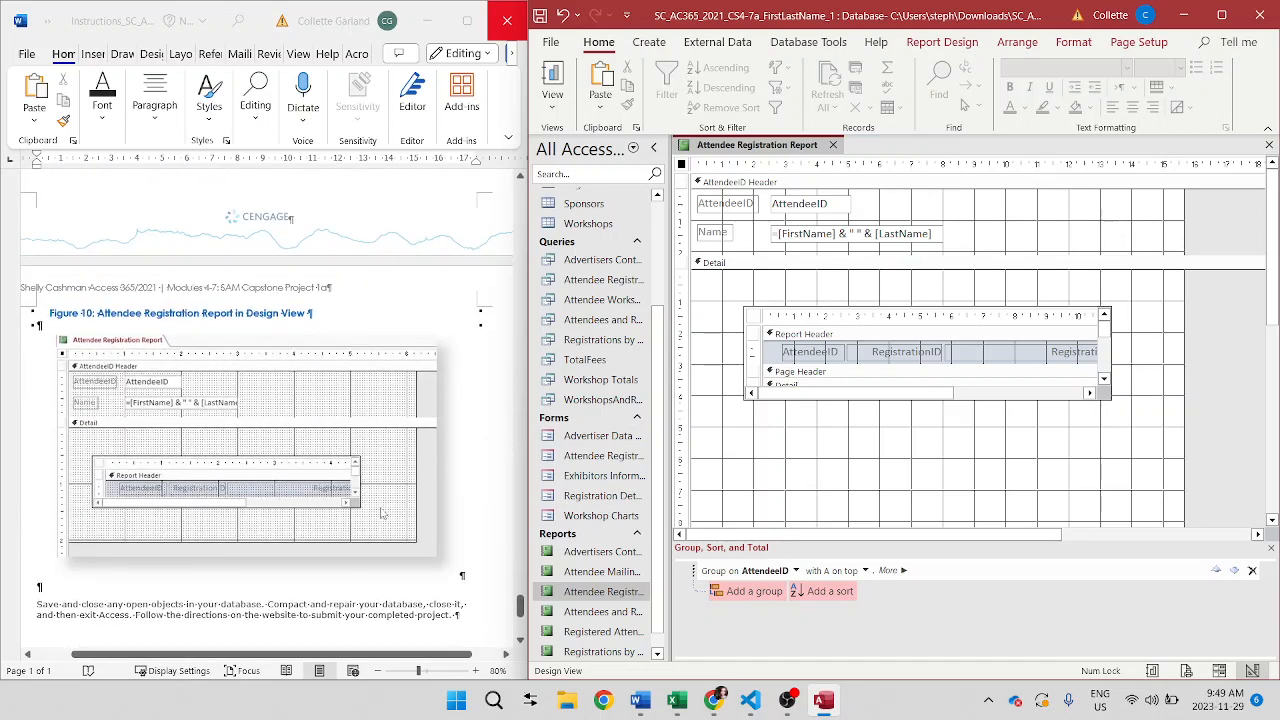
{"action": "left_click", "coordinate": [852, 400]}
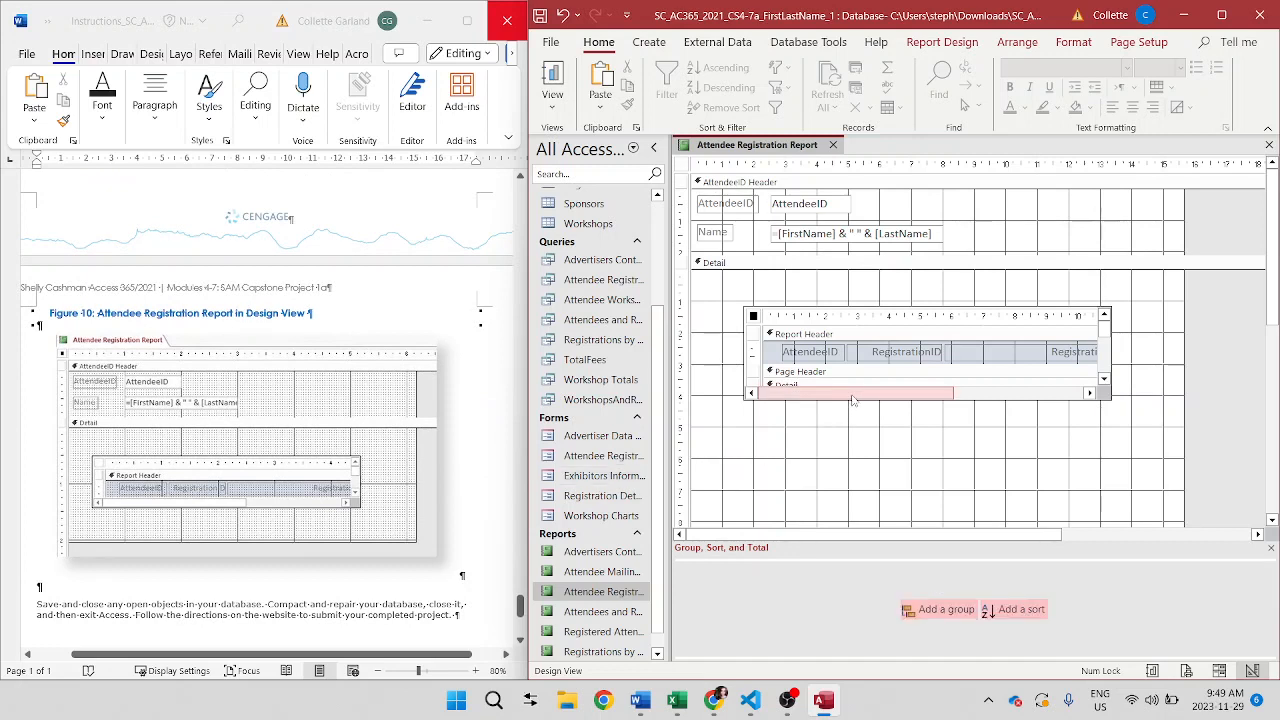
{"action": "left_click", "coordinate": [986, 393]}
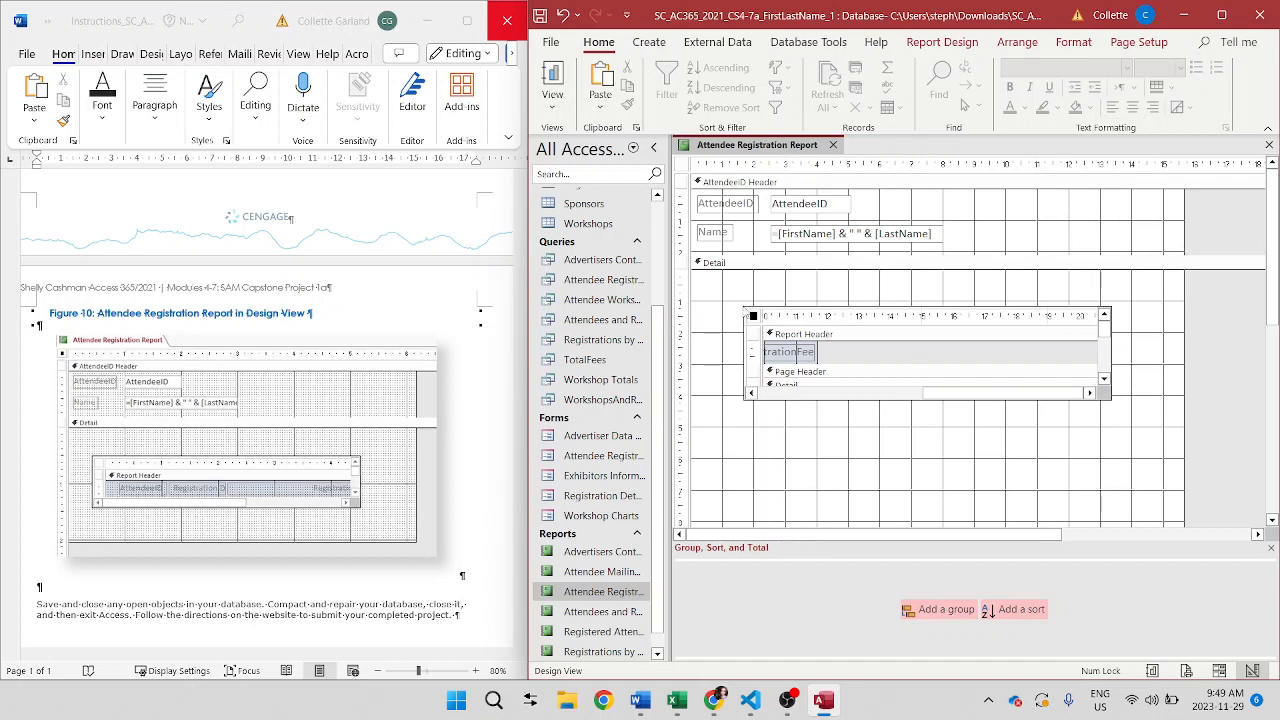
{"action": "left_click", "coordinate": [746, 314]}
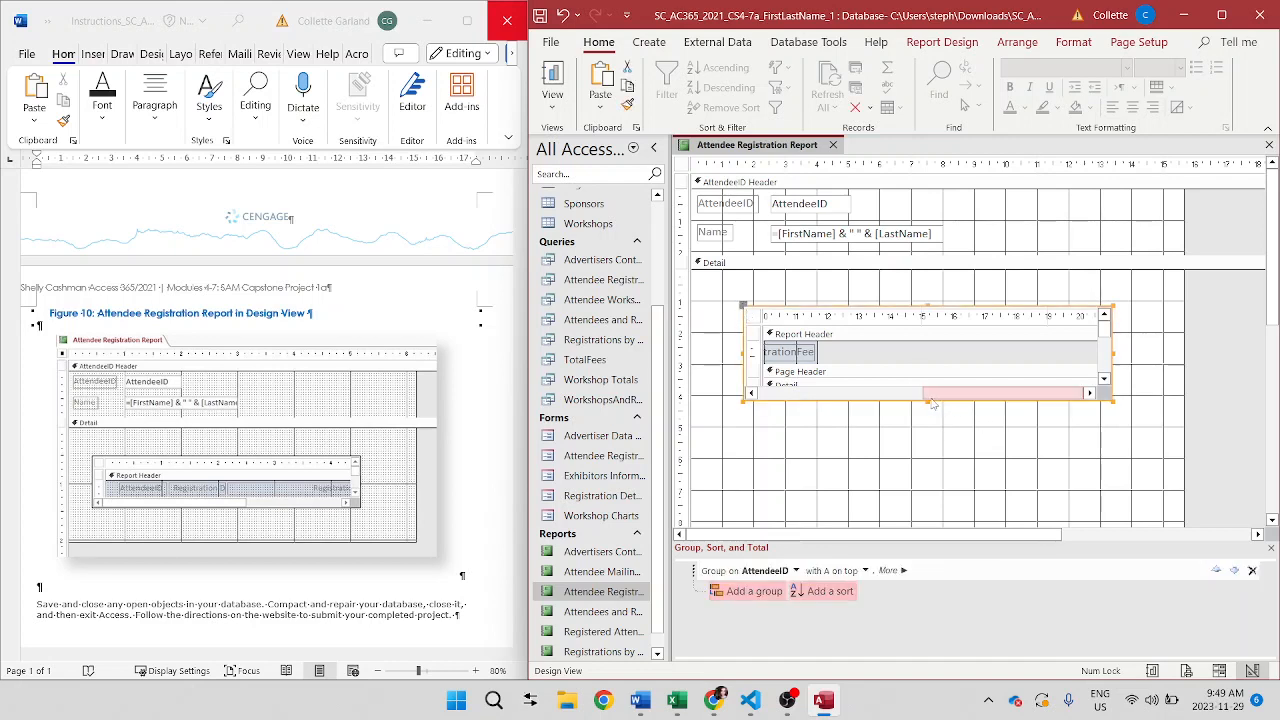
{"action": "left_click_drag", "start_coordinate": [927, 400], "coordinate": [926, 372]}
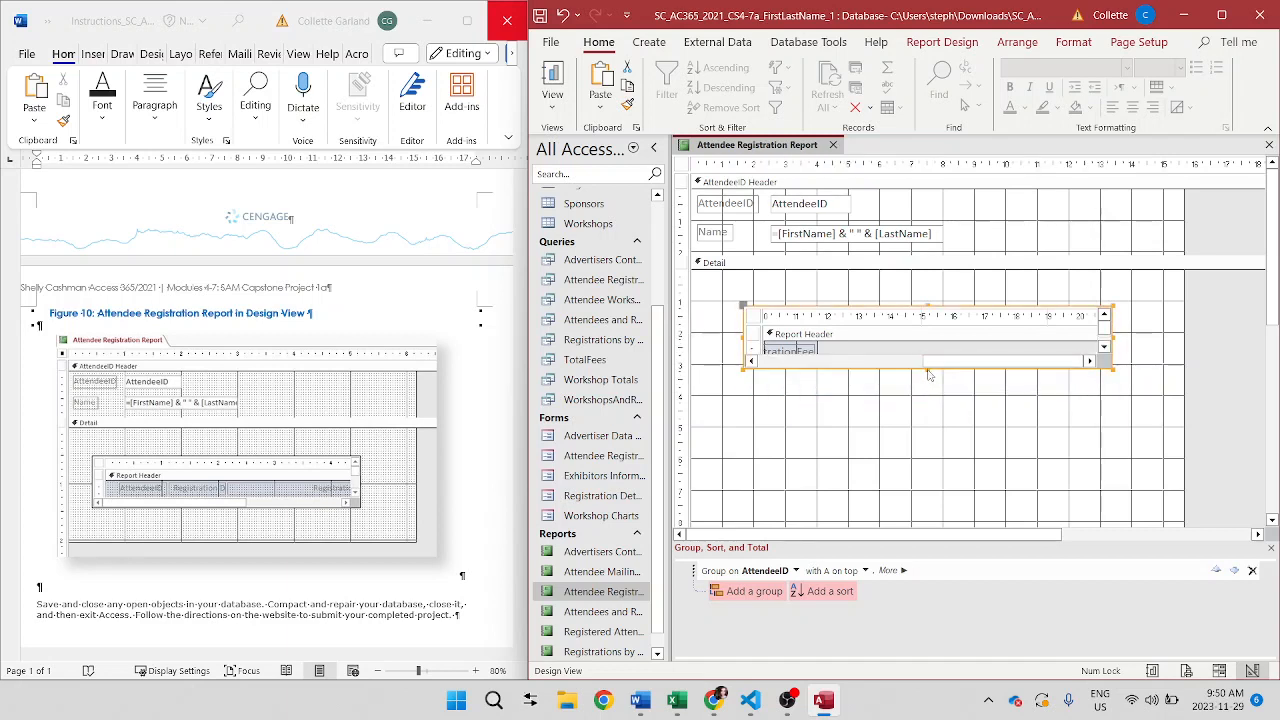
{"action": "left_click_drag", "start_coordinate": [927, 368], "coordinate": [927, 378]}
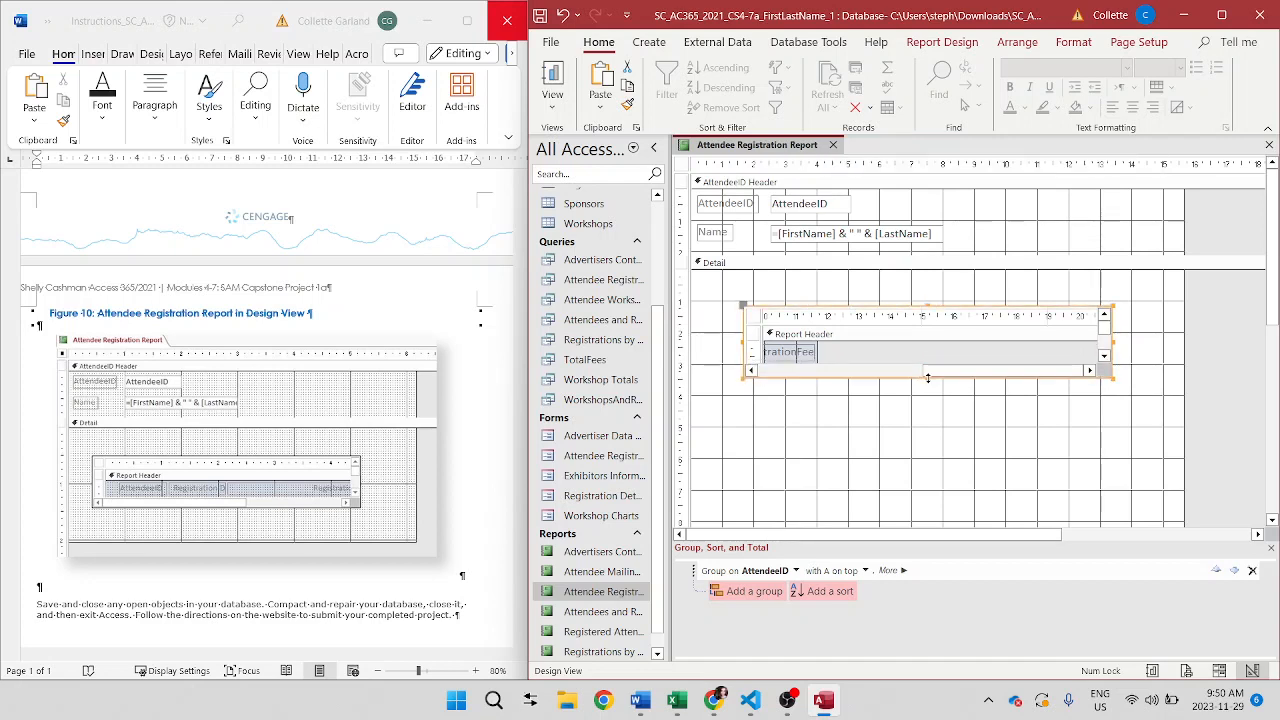
{"action": "left_click_drag", "start_coordinate": [927, 377], "coordinate": [927, 383]}
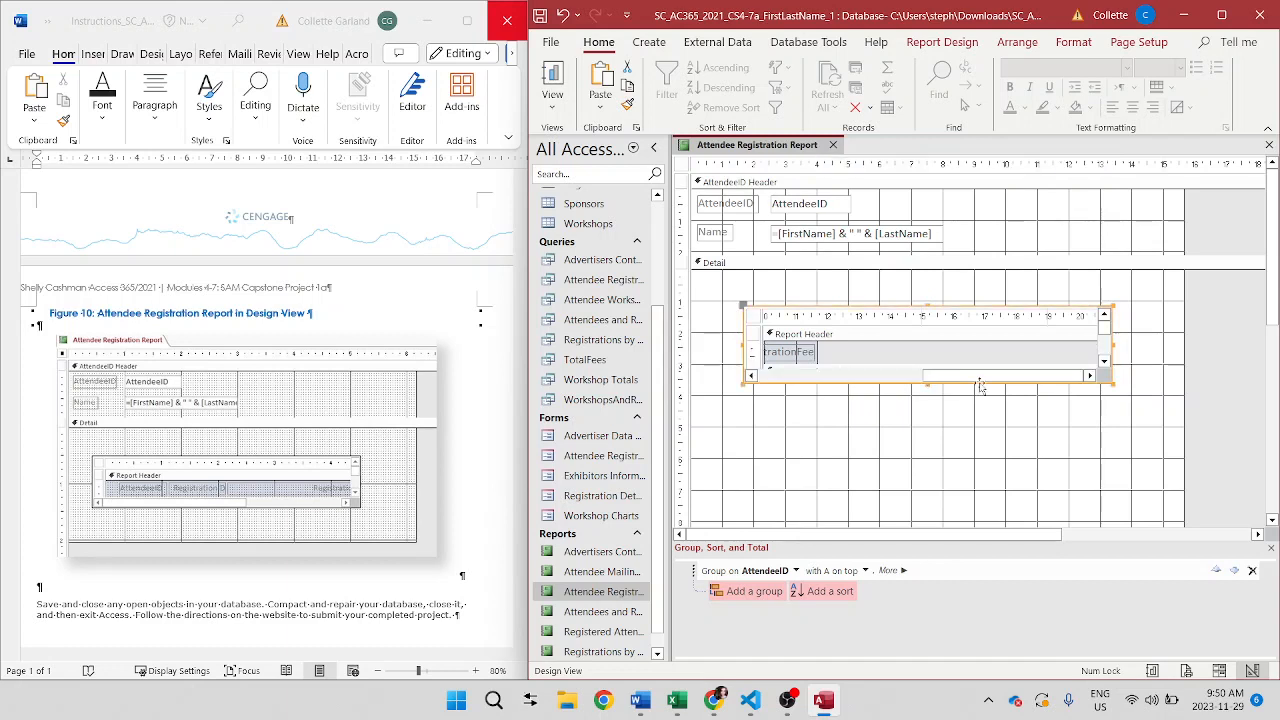
{"action": "left_click_drag", "start_coordinate": [1006, 379], "coordinate": [783, 381]}
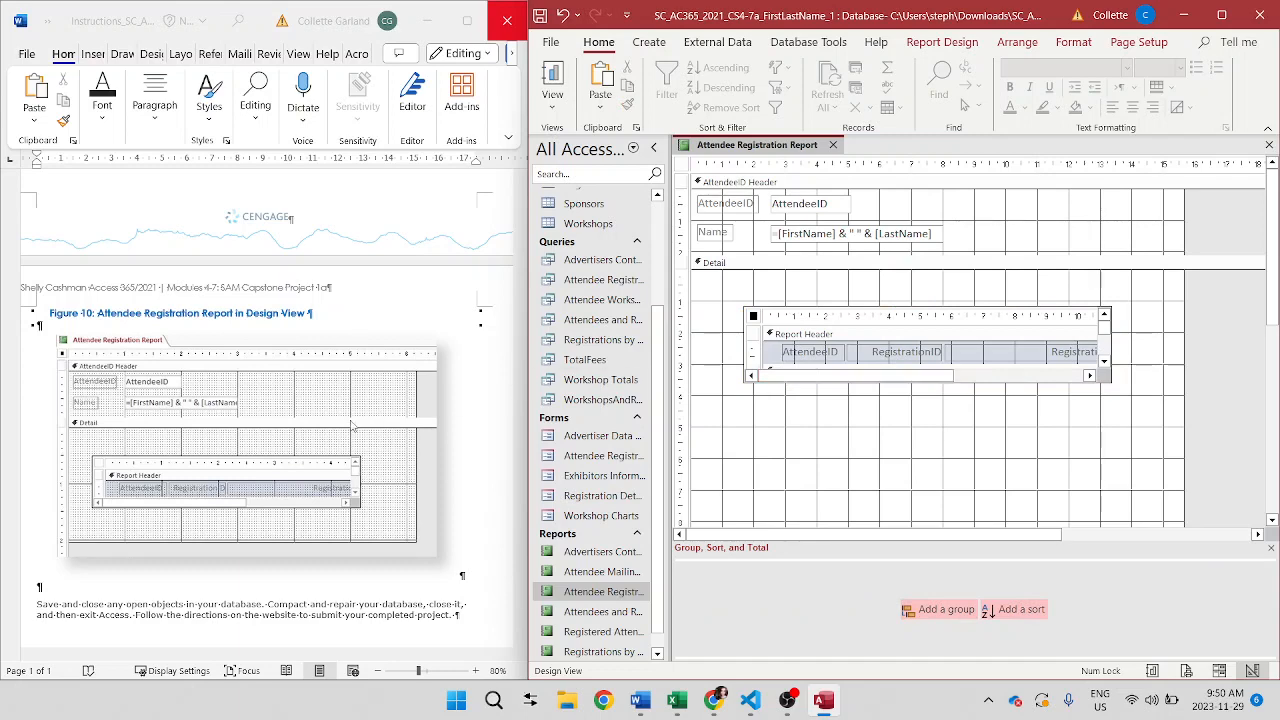
- Check the report layout against Figure 10 in the instructions, and save and close the Attendee Registration Report
{"action": "scroll", "coordinate": [352, 427], "scroll_direction": "up", "scroll_amount": 4}
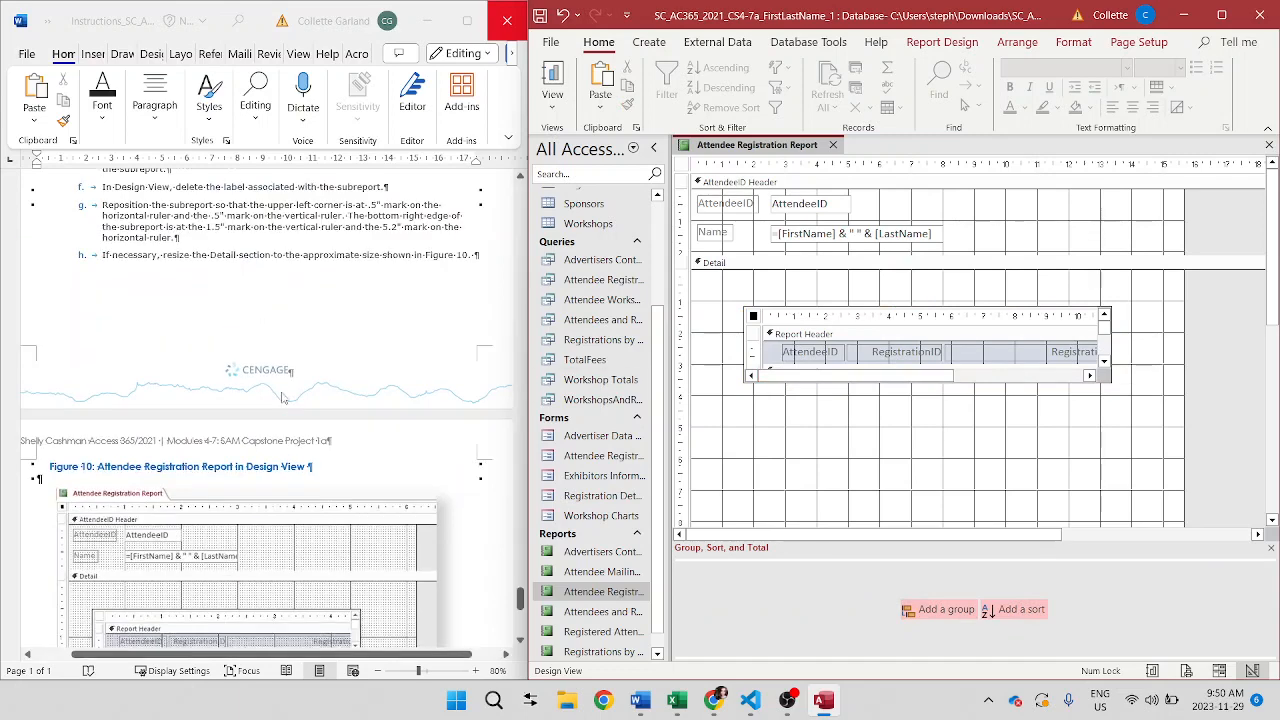
{"action": "scroll", "coordinate": [402, 455], "scroll_direction": "down", "scroll_amount": 2}
{"action": "scroll", "coordinate": [402, 462], "scroll_direction": "down", "scroll_amount": 3}
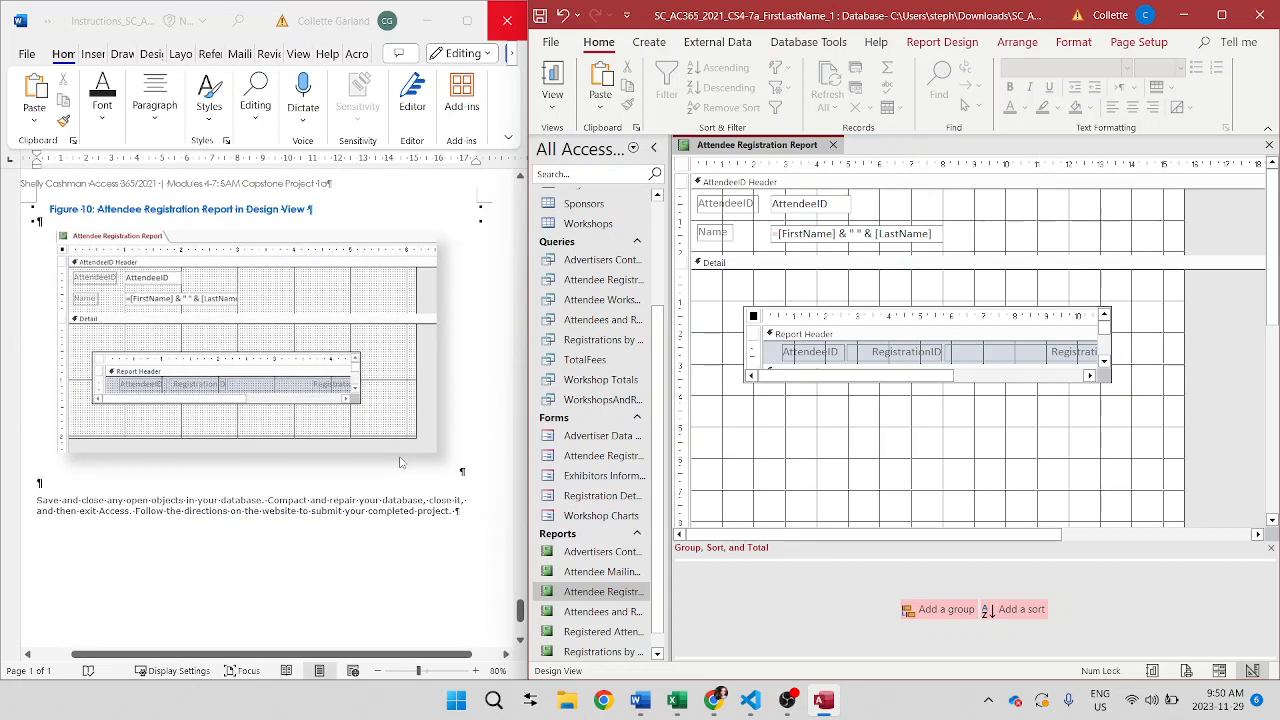
{"action": "left_click", "coordinate": [540, 18]}
{"action": "left_click", "coordinate": [833, 145]}
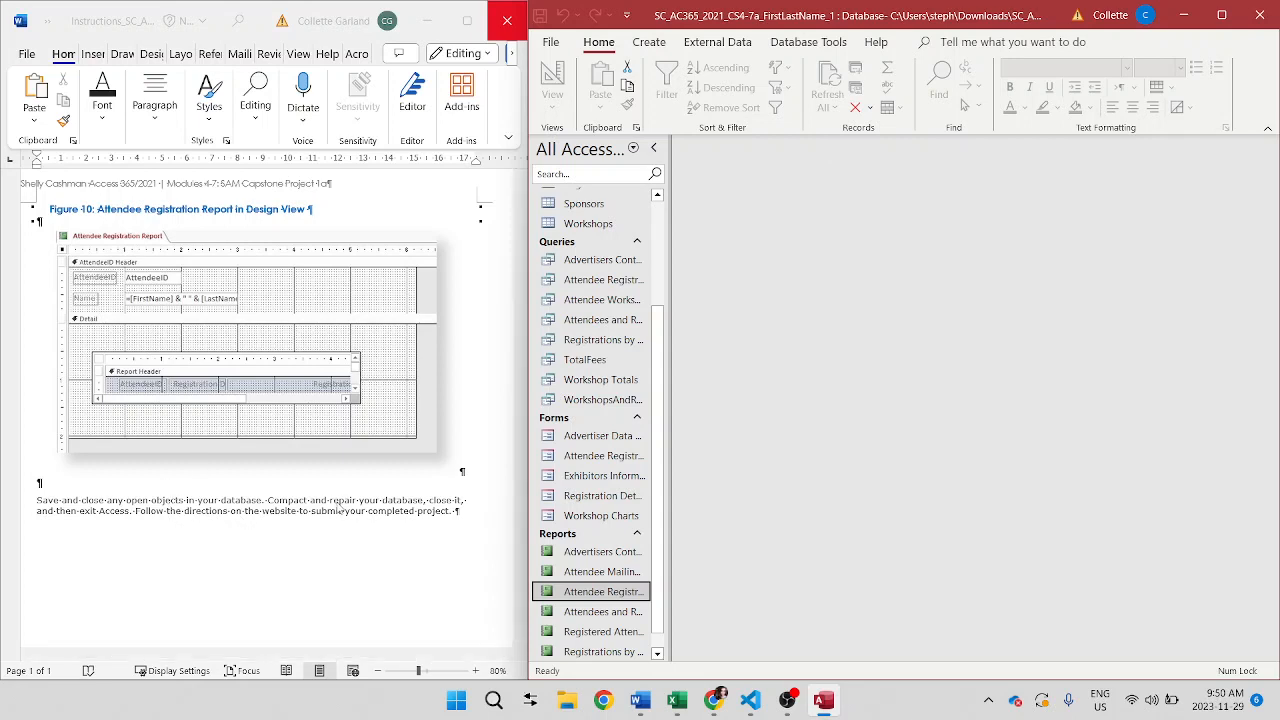
- Compact and repair the database
{"action": "left_click", "coordinate": [809, 42]}
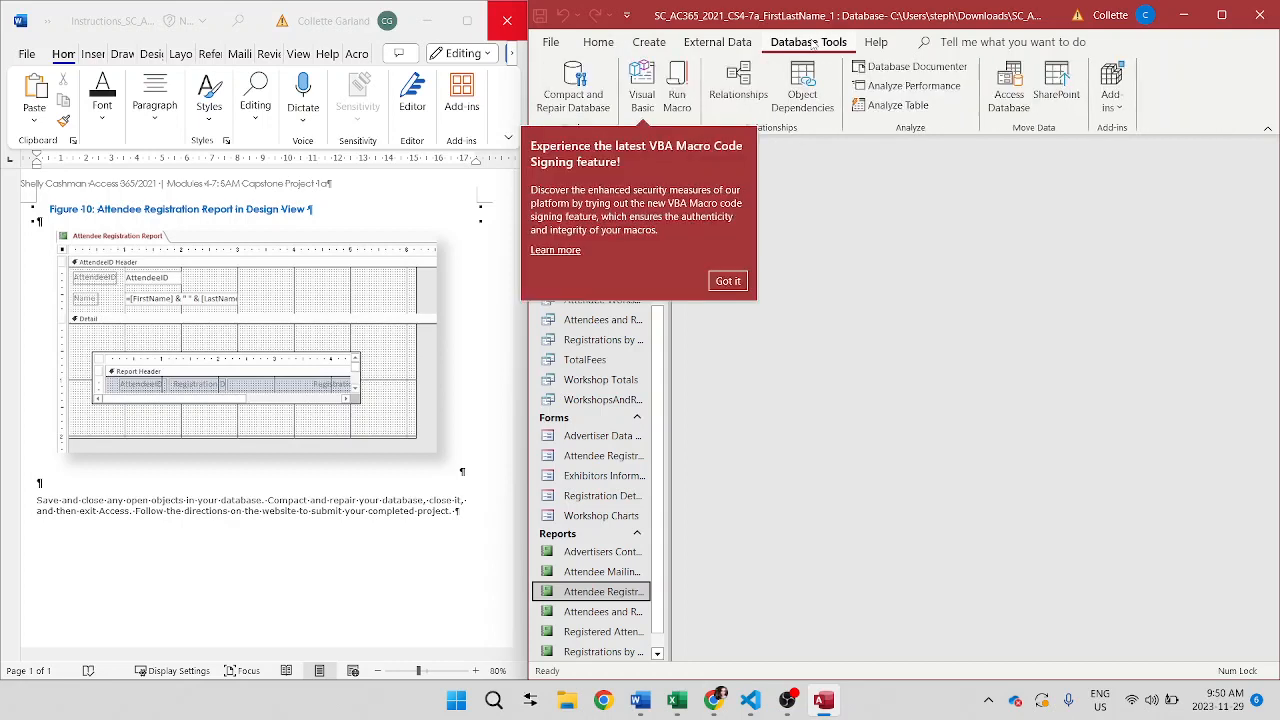